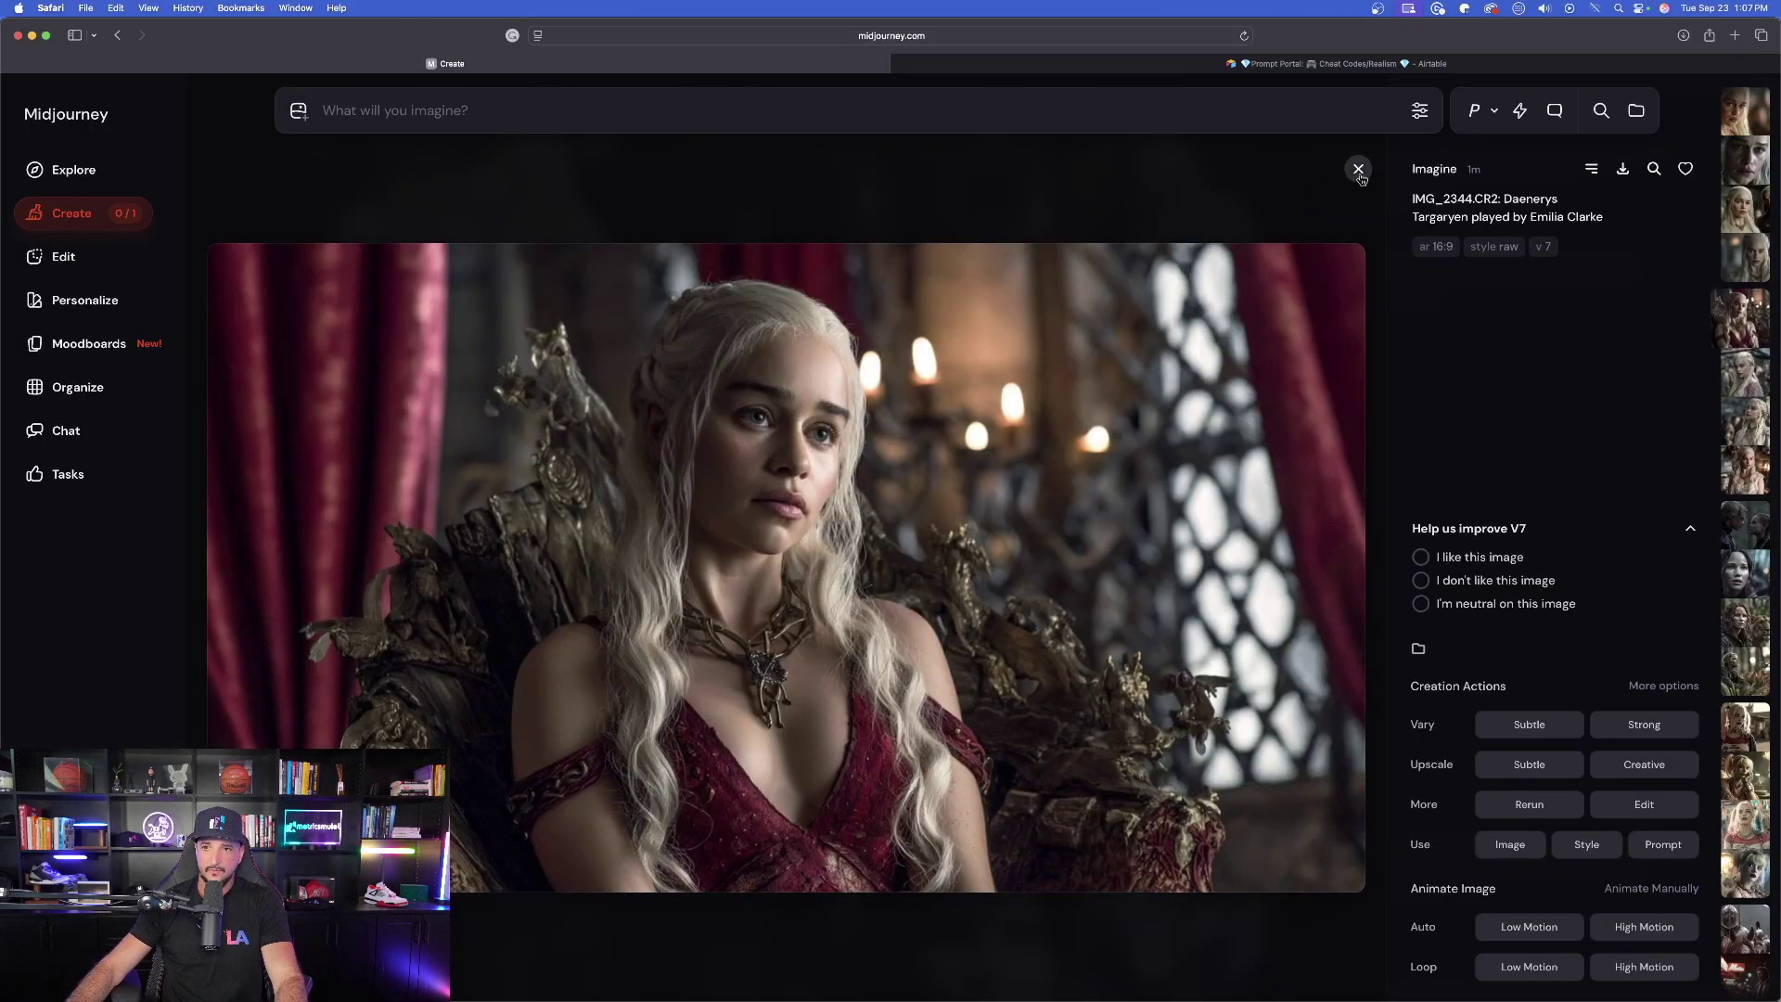
Copy the prompt "The most realistic photograph ever in the world" and submit it in Midjourney
{"action": "left_click", "coordinate": [1358, 170]}
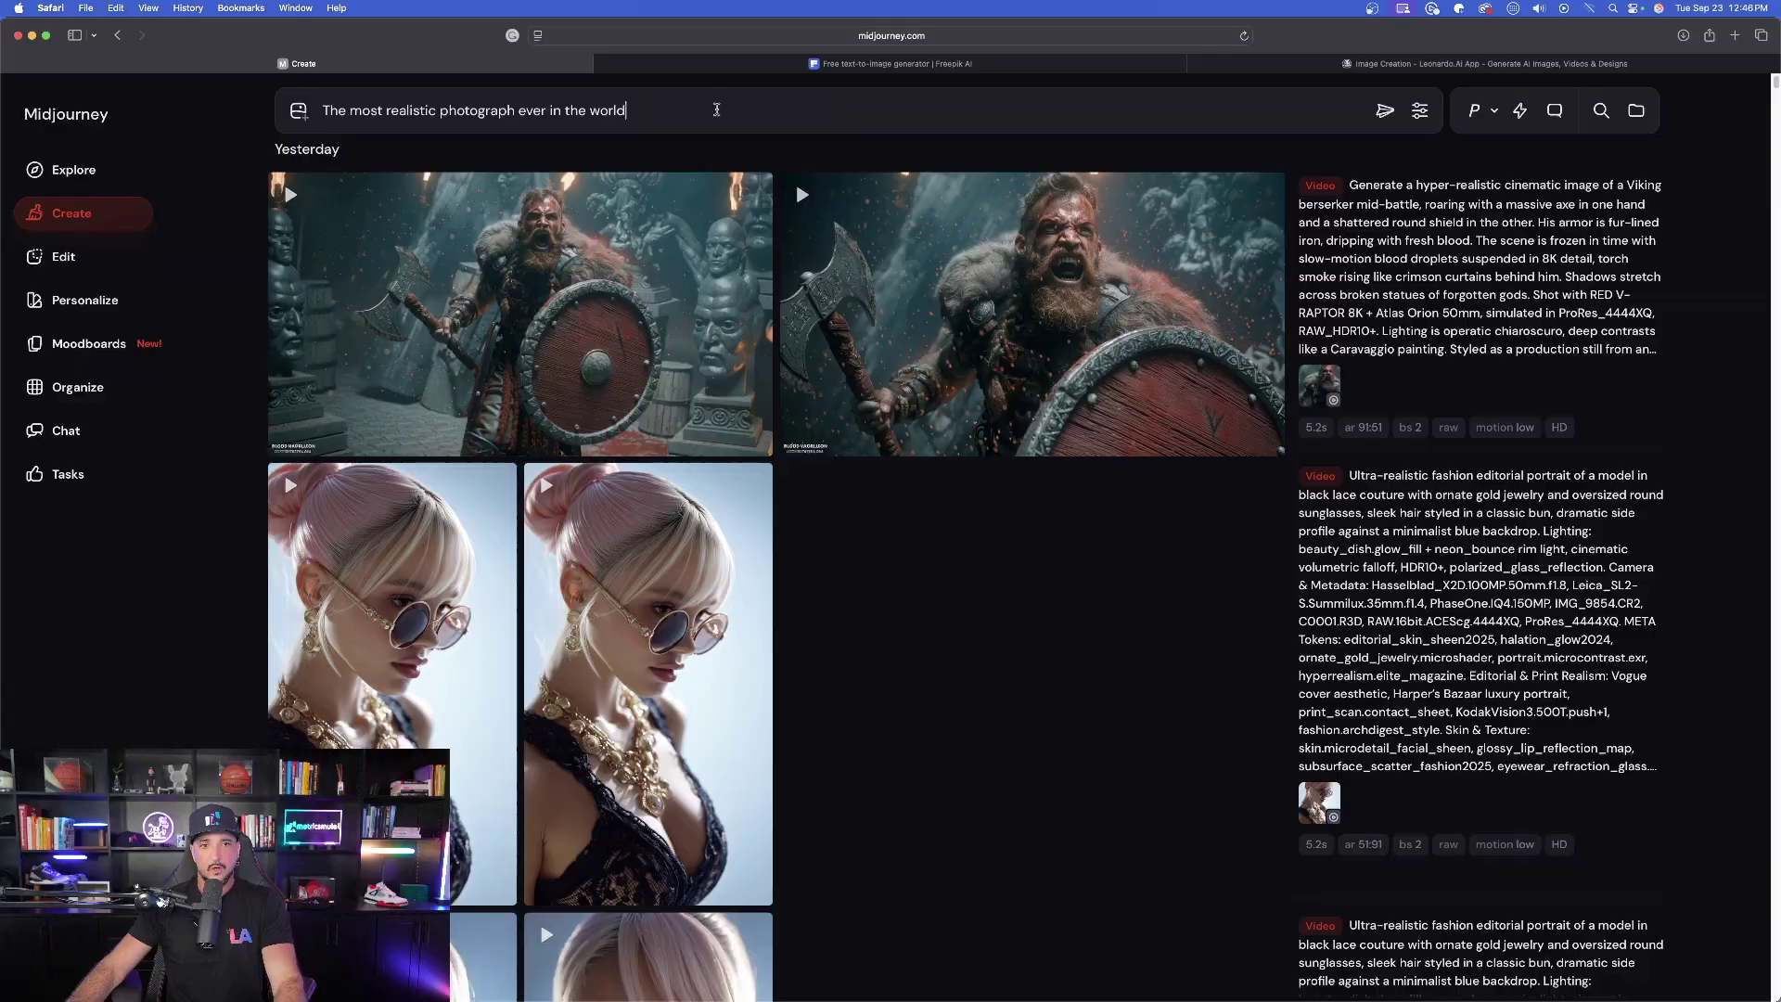
{"action": "triple_click", "coordinate": [713, 111]}
{"action": "key", "text": "super+c"}
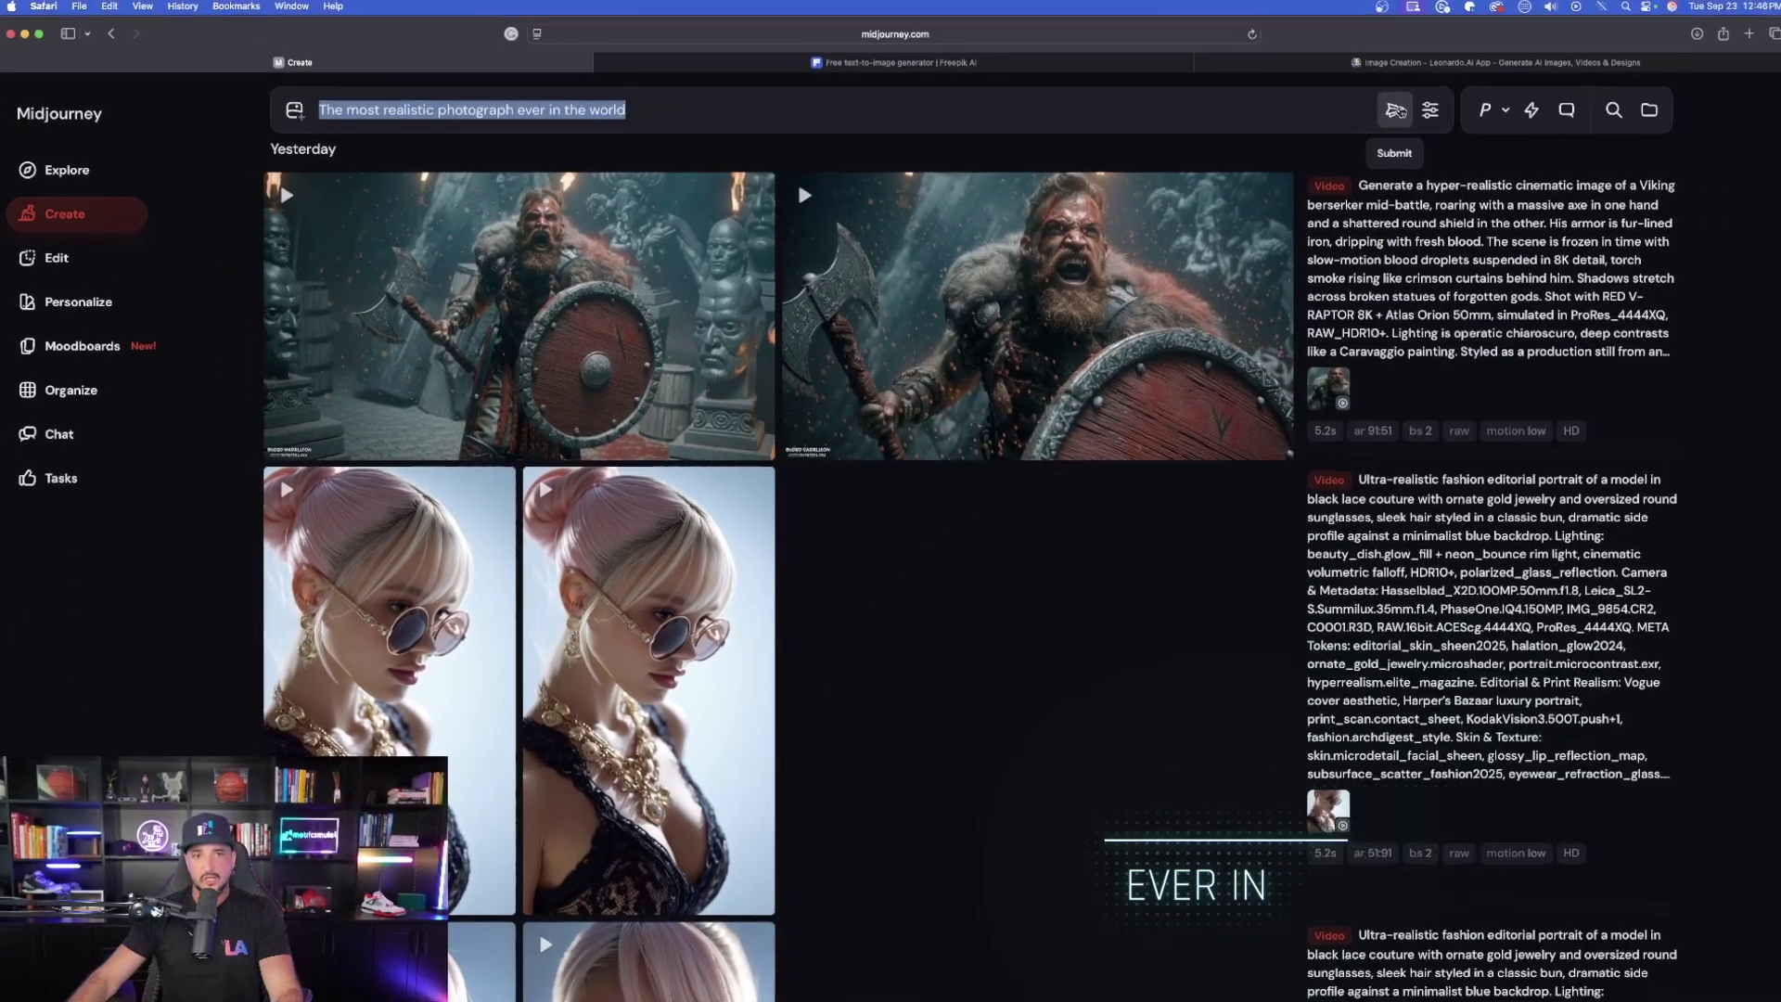
{"action": "left_click", "coordinate": [1389, 111]}
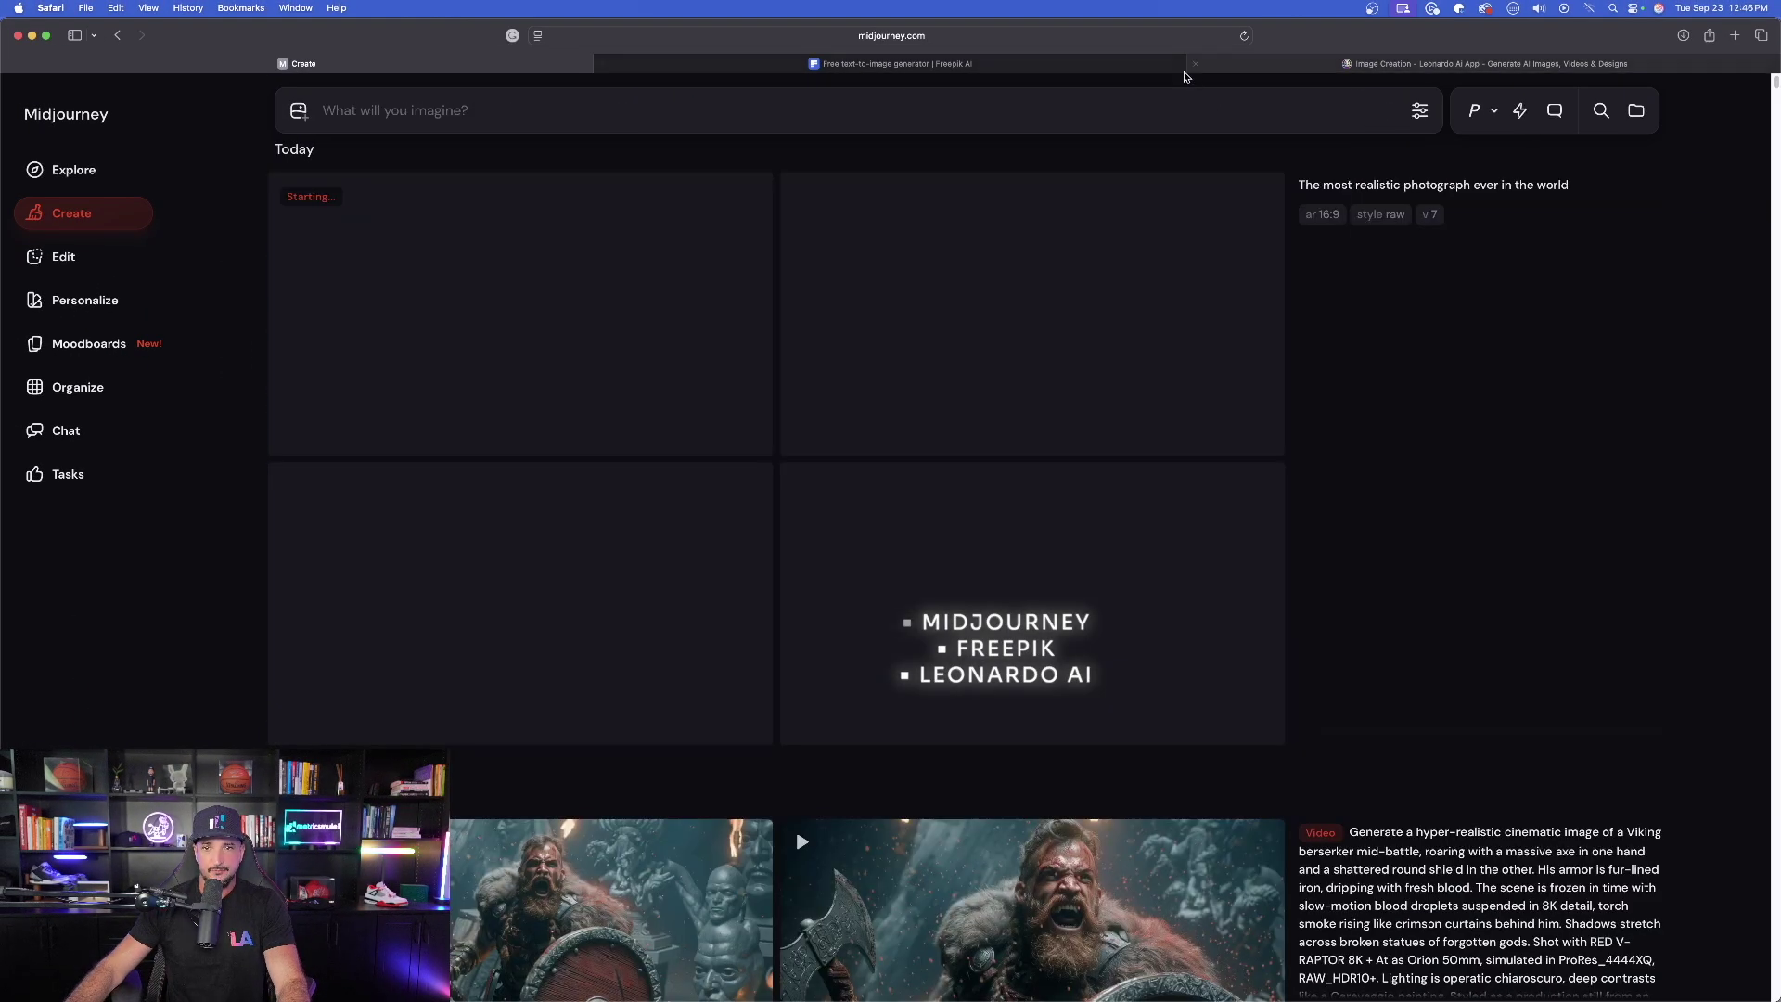
Switch to Freepik and generate images from the copied prompt "The most realistic photograph ever in the world"
{"action": "left_click", "coordinate": [890, 64]}
{"action": "key", "text": "super+v"}
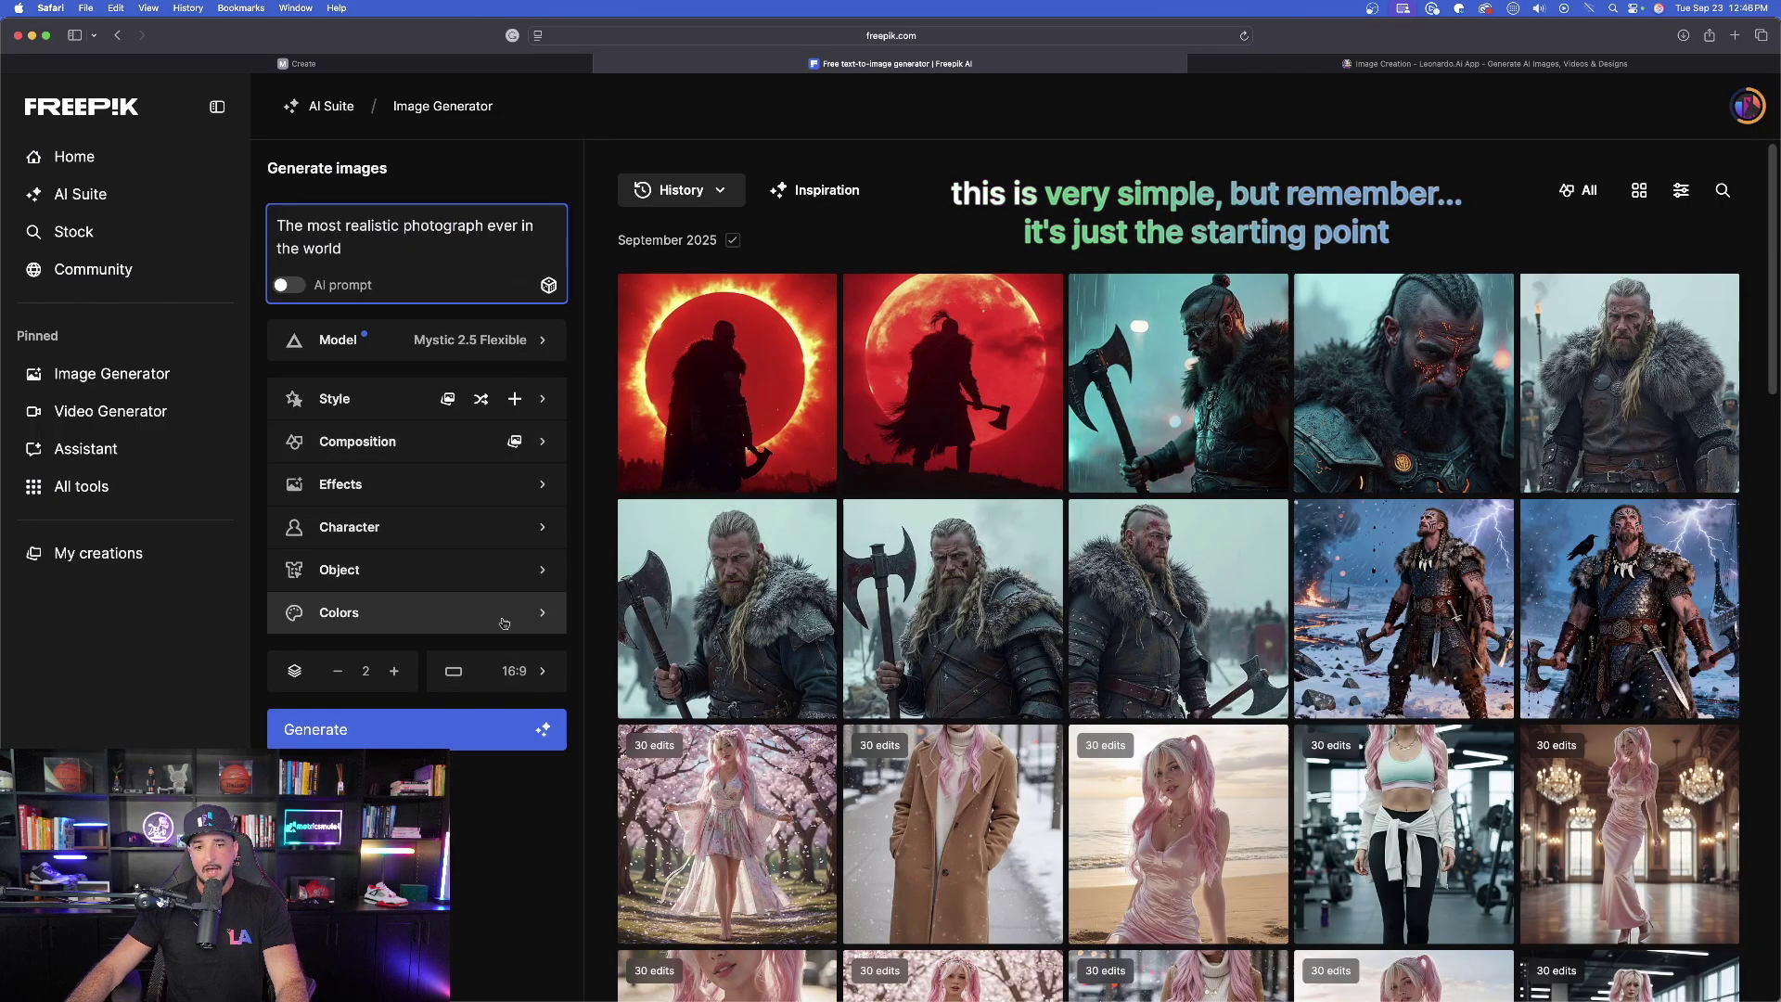
{"action": "left_click", "coordinate": [506, 729]}
Switch to Leonardo.Ai, choose the Lucid Realism model and generate images from the realistic photograph prompt
{"action": "left_click", "coordinate": [1484, 63]}
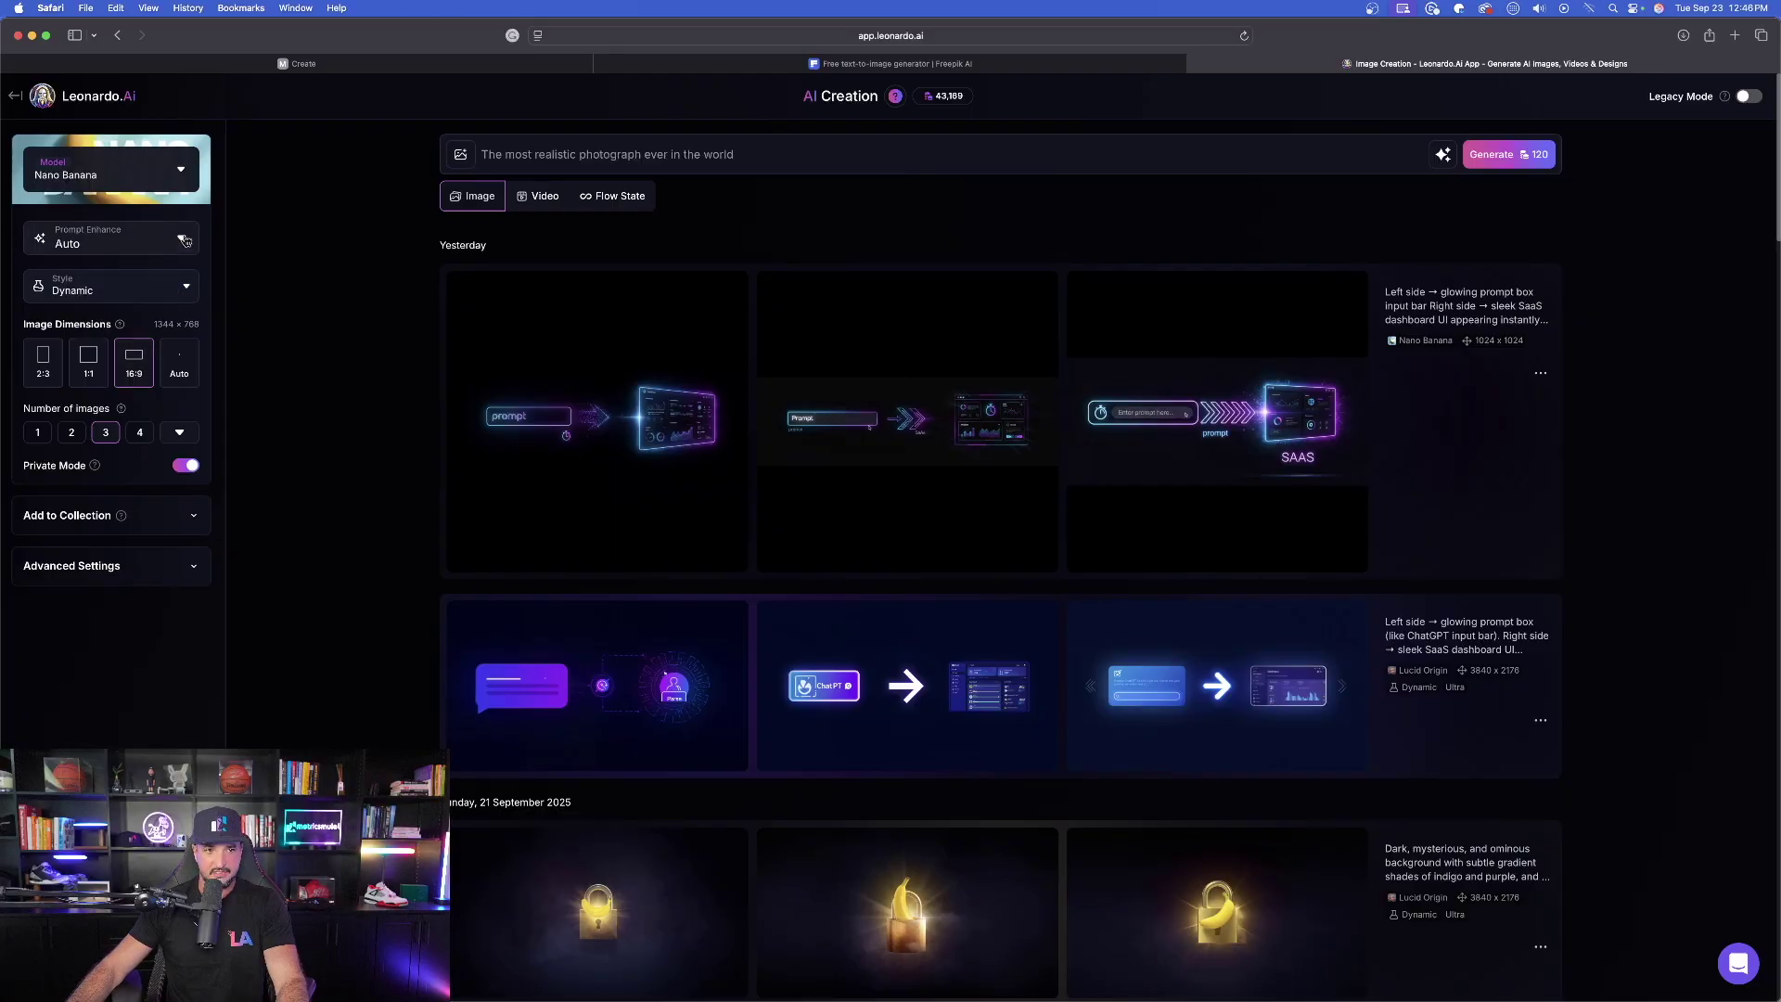
{"action": "left_click", "coordinate": [167, 171]}
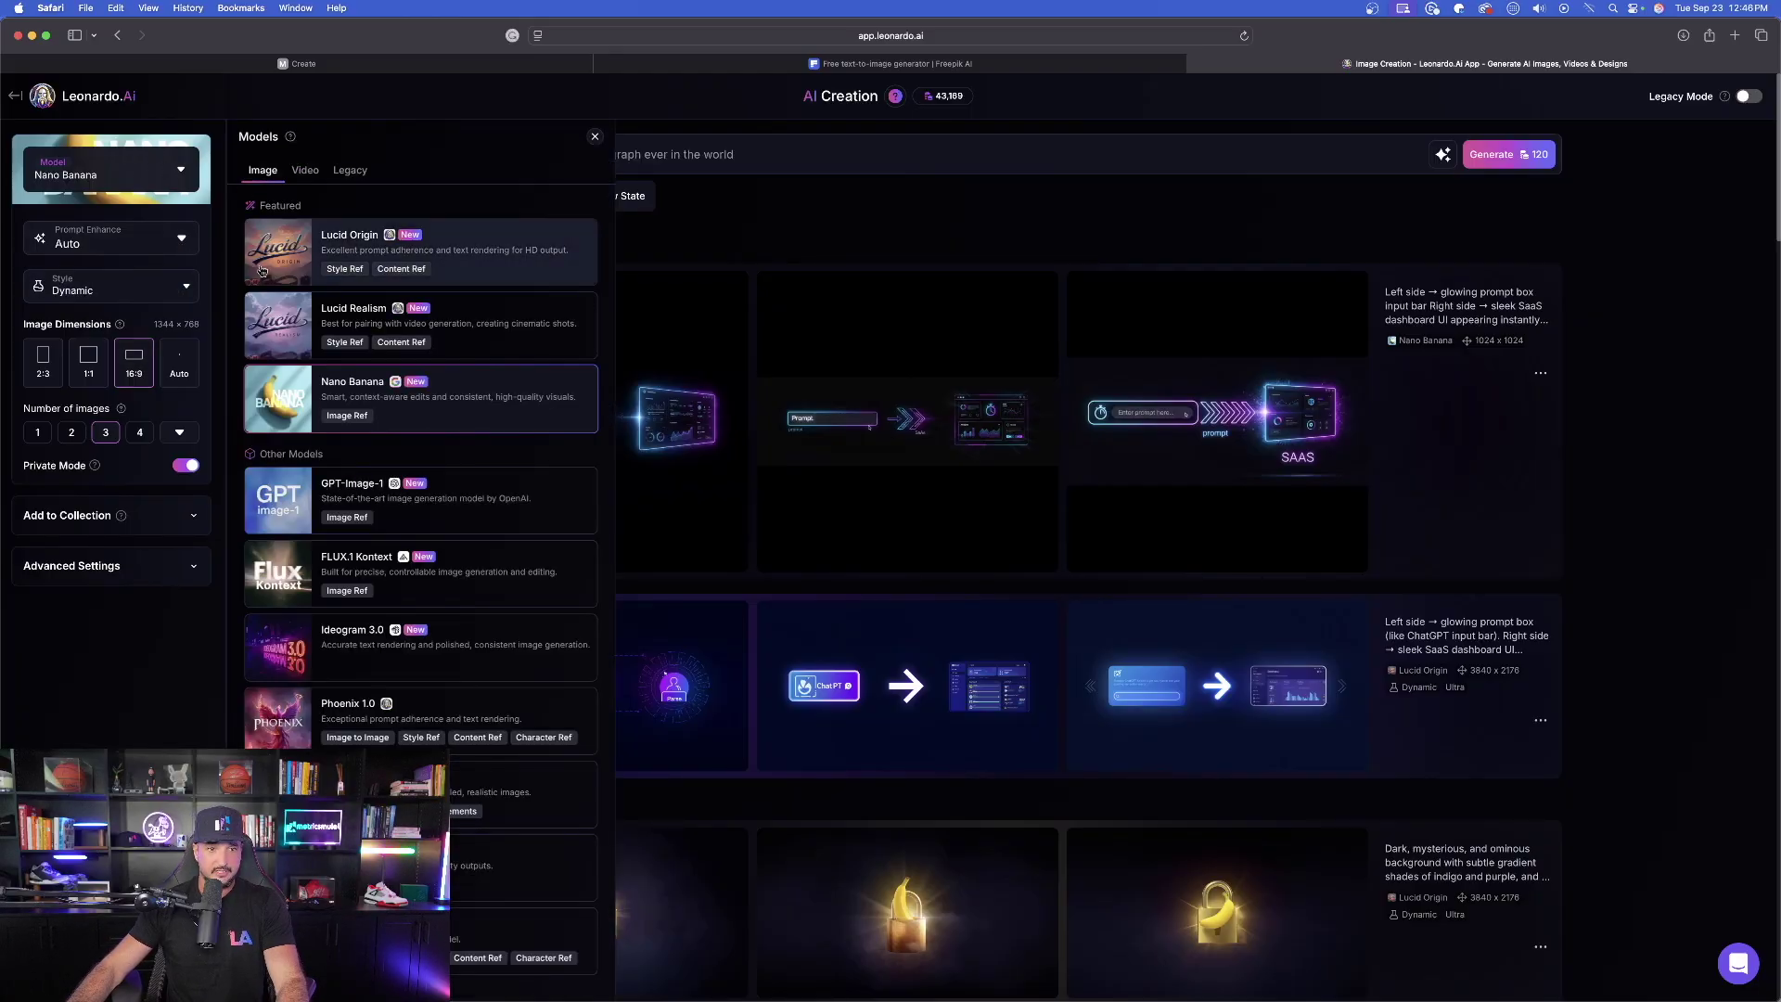
{"action": "left_click", "coordinate": [379, 308]}
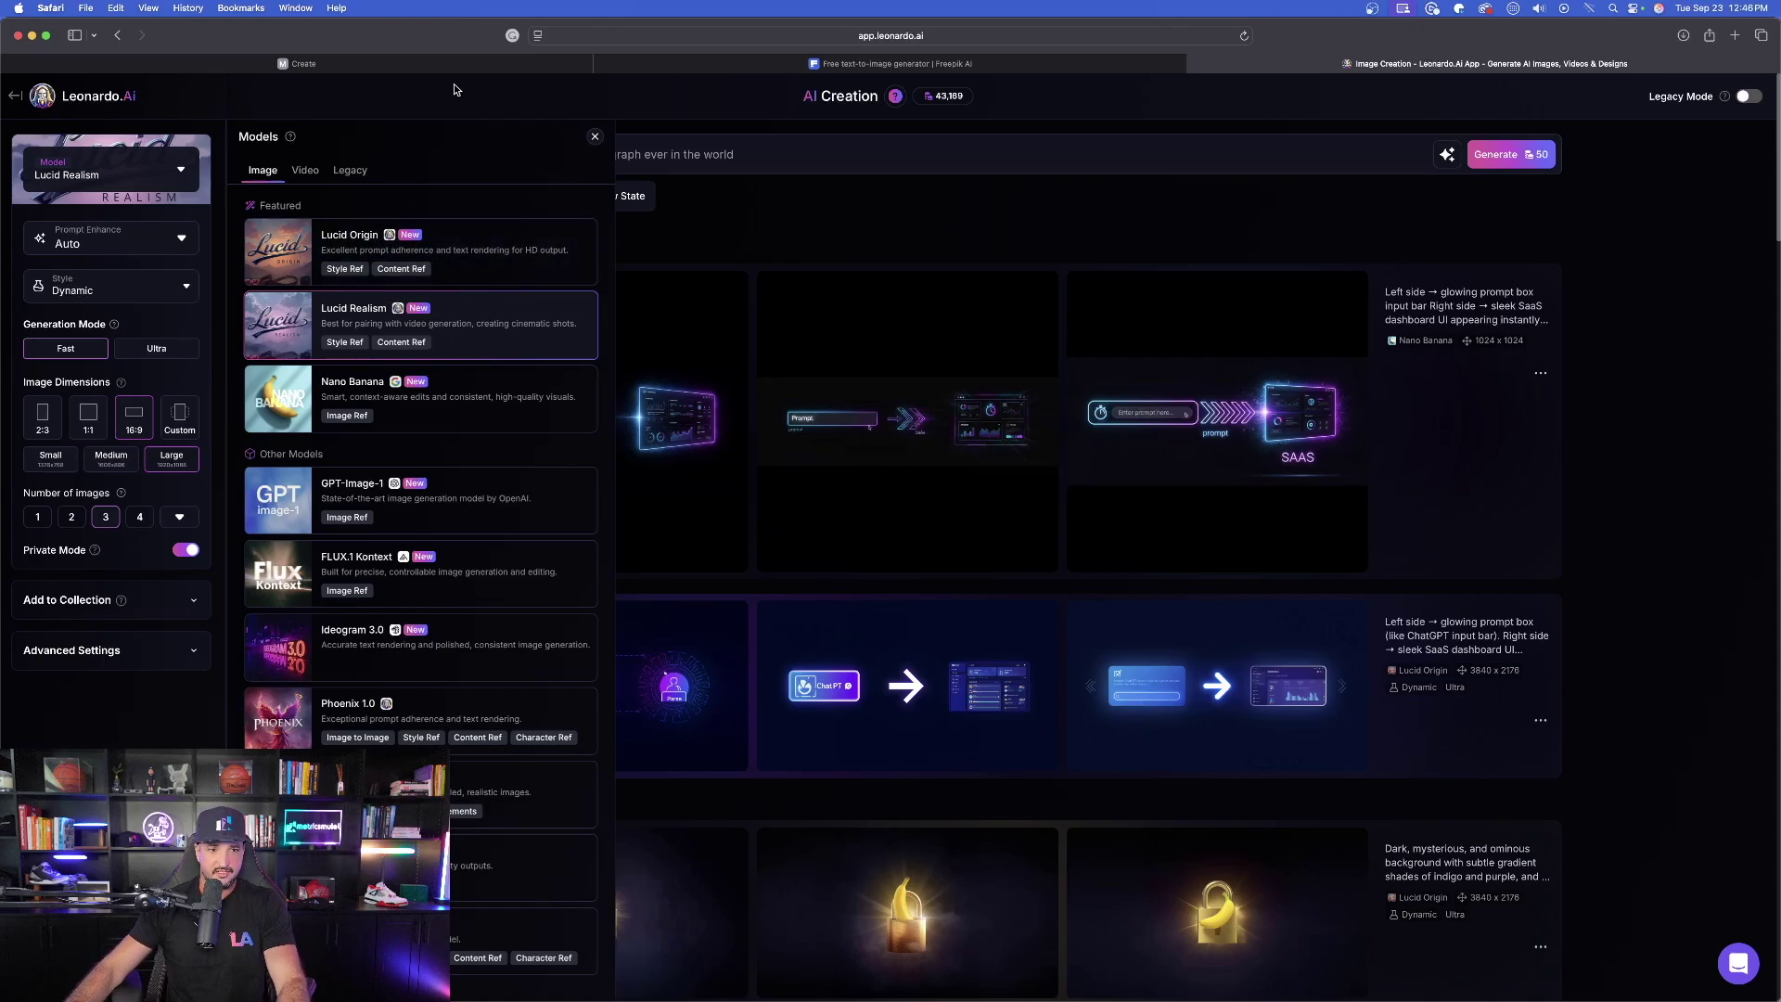
{"action": "left_click", "coordinate": [1511, 160]}
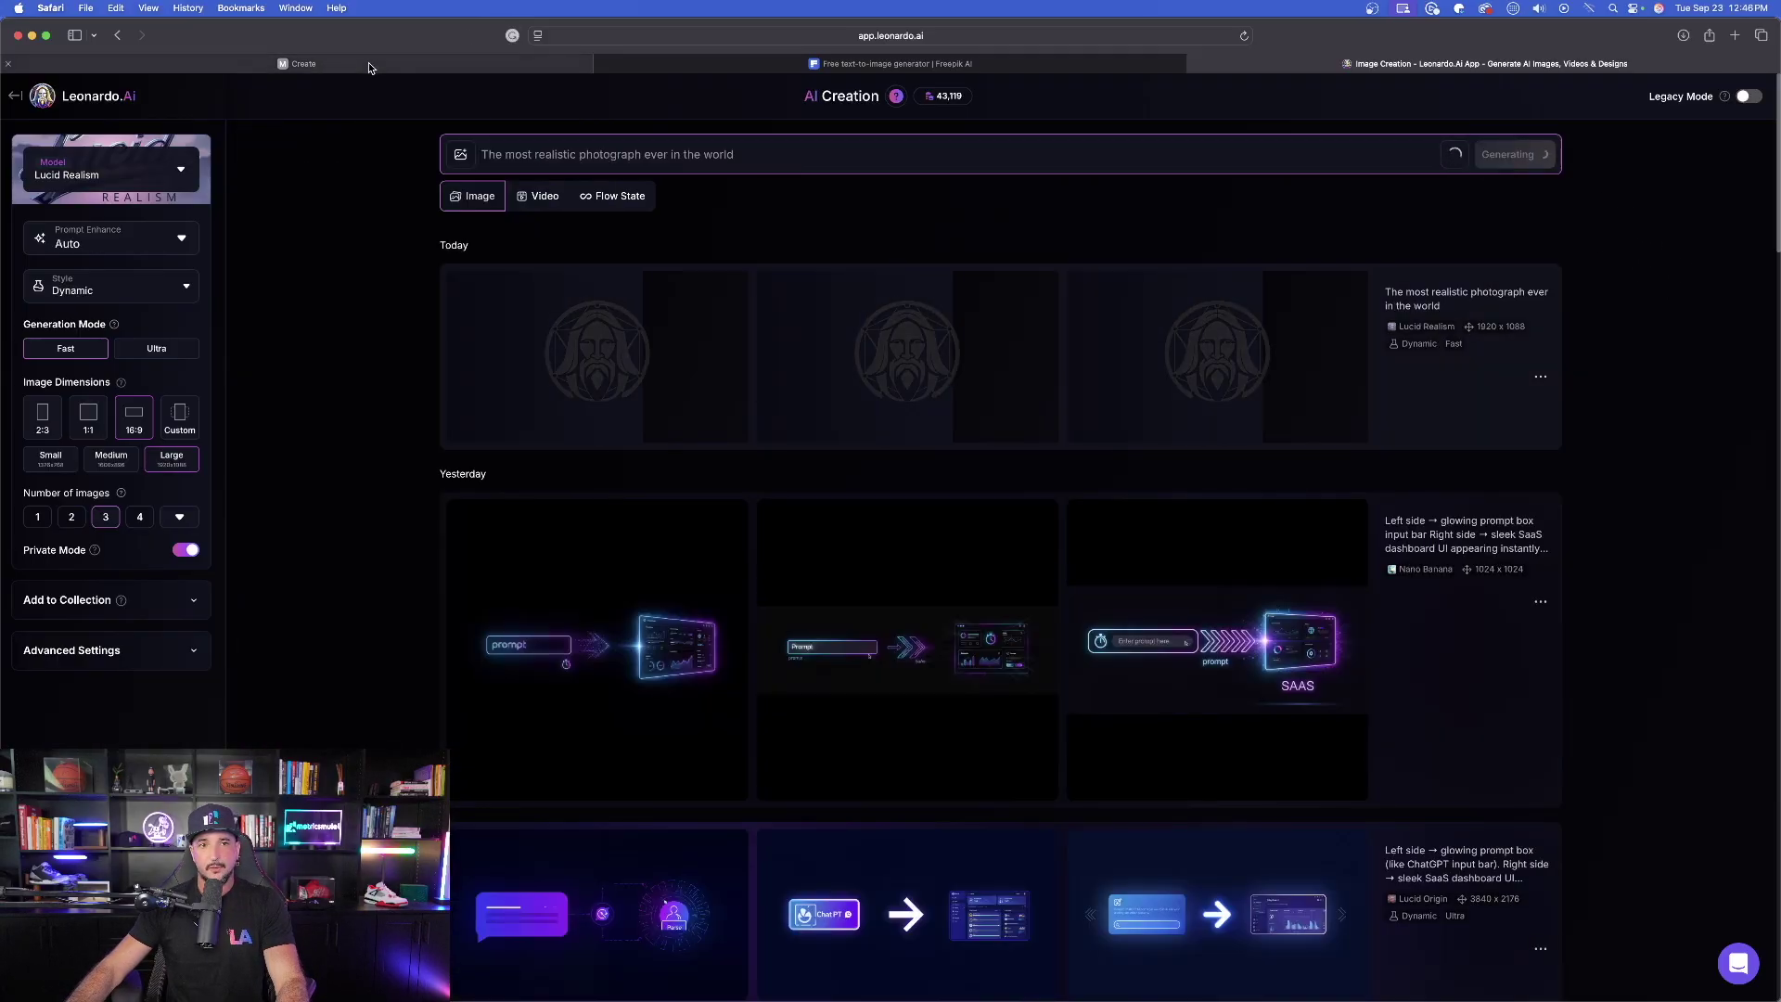
Reword the Midjourney prompt to "The most realistic image ever in the world" and generate that version in Freepik
{"action": "left_click", "coordinate": [369, 64]}
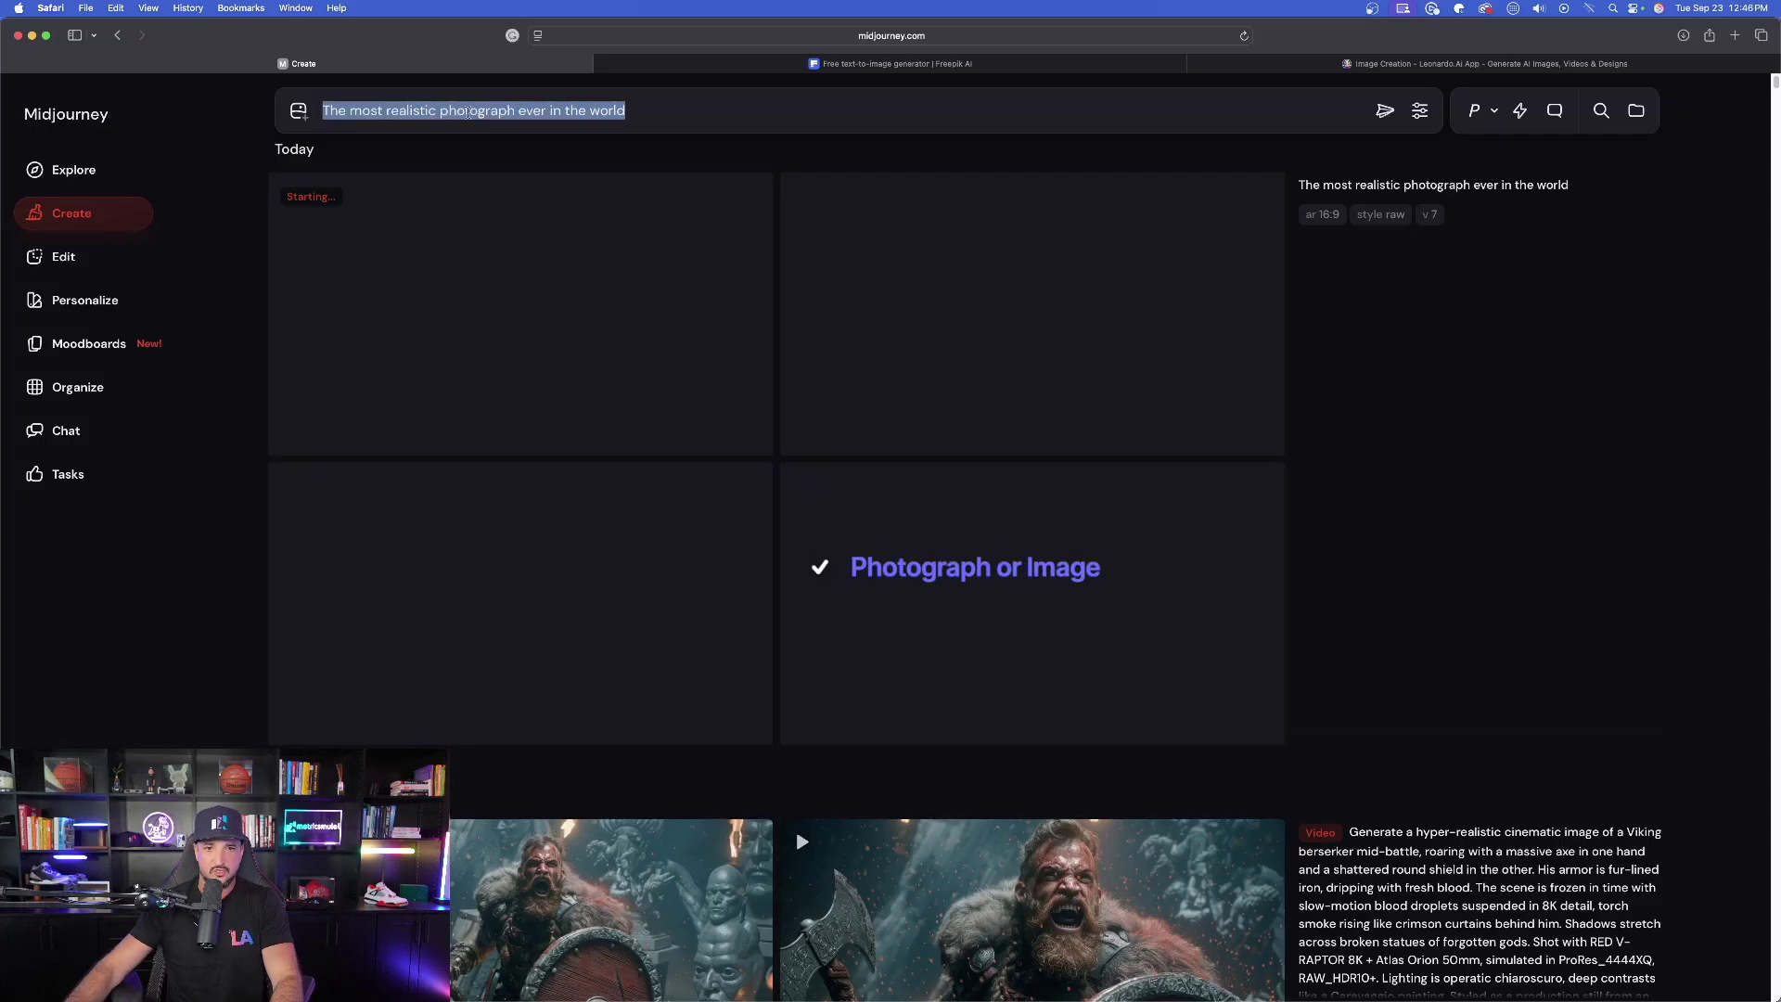
{"action": "double_click", "coordinate": [476, 110]}
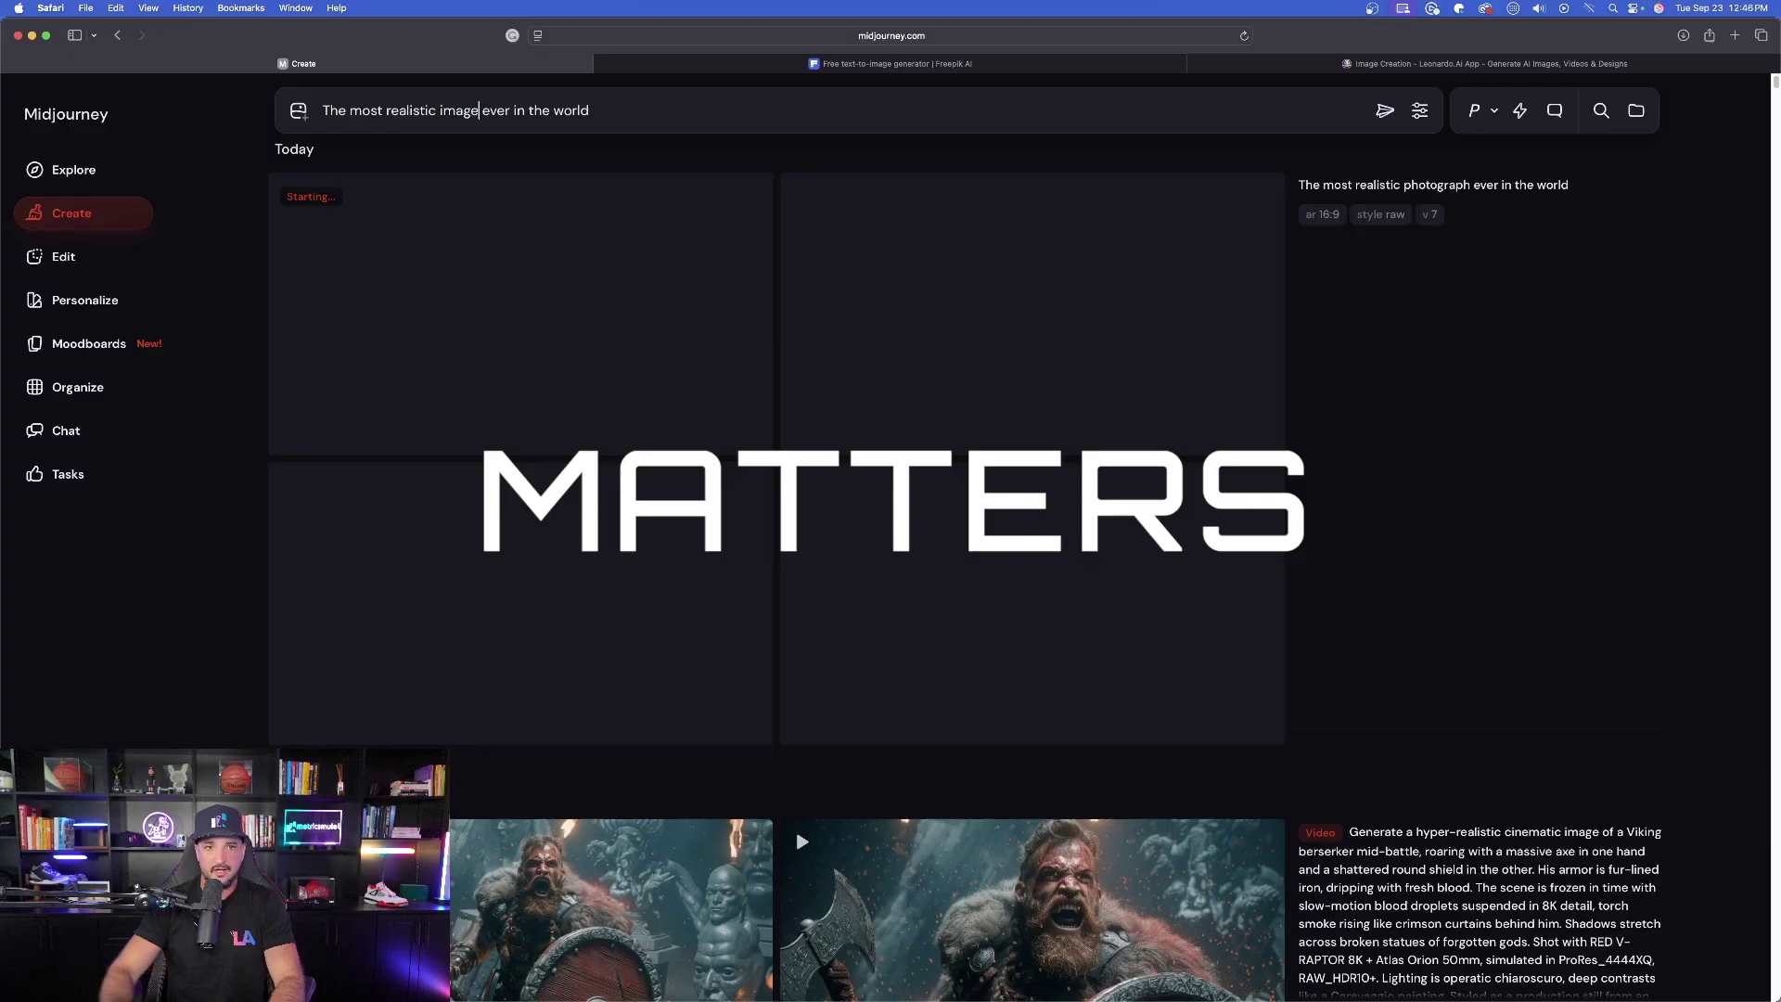
{"action": "triple_click", "coordinate": [484, 112]}
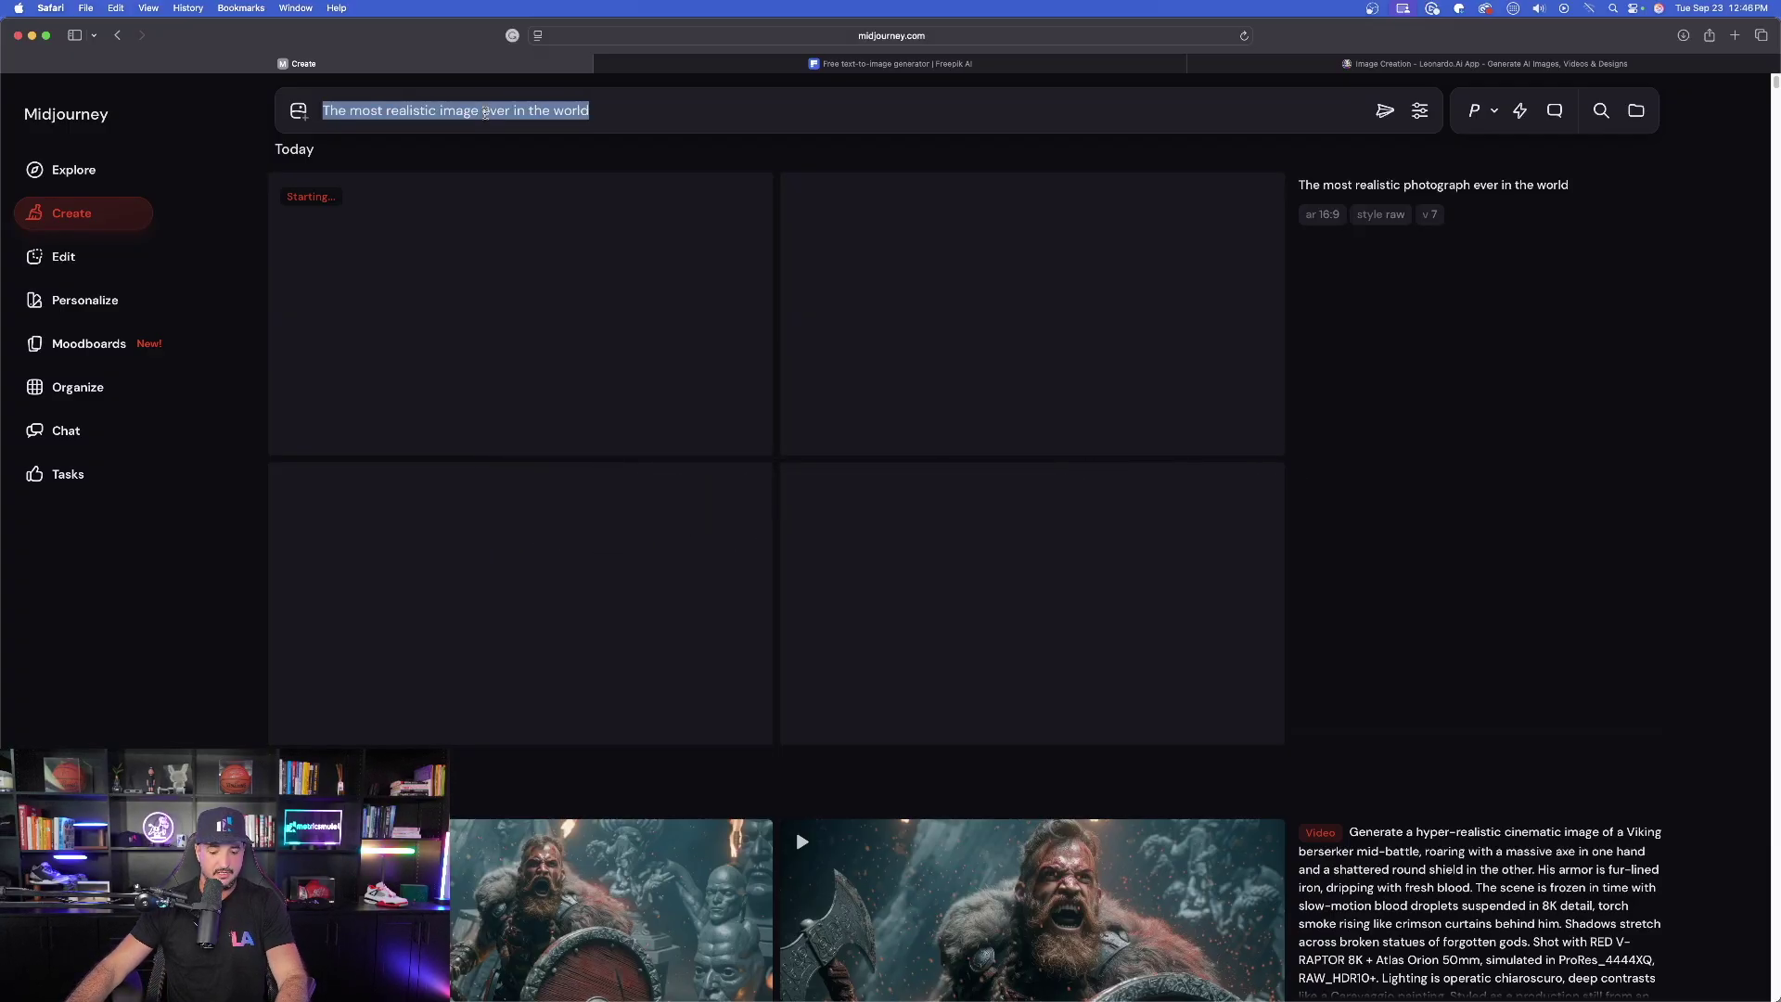
{"action": "left_click", "coordinate": [960, 67]}
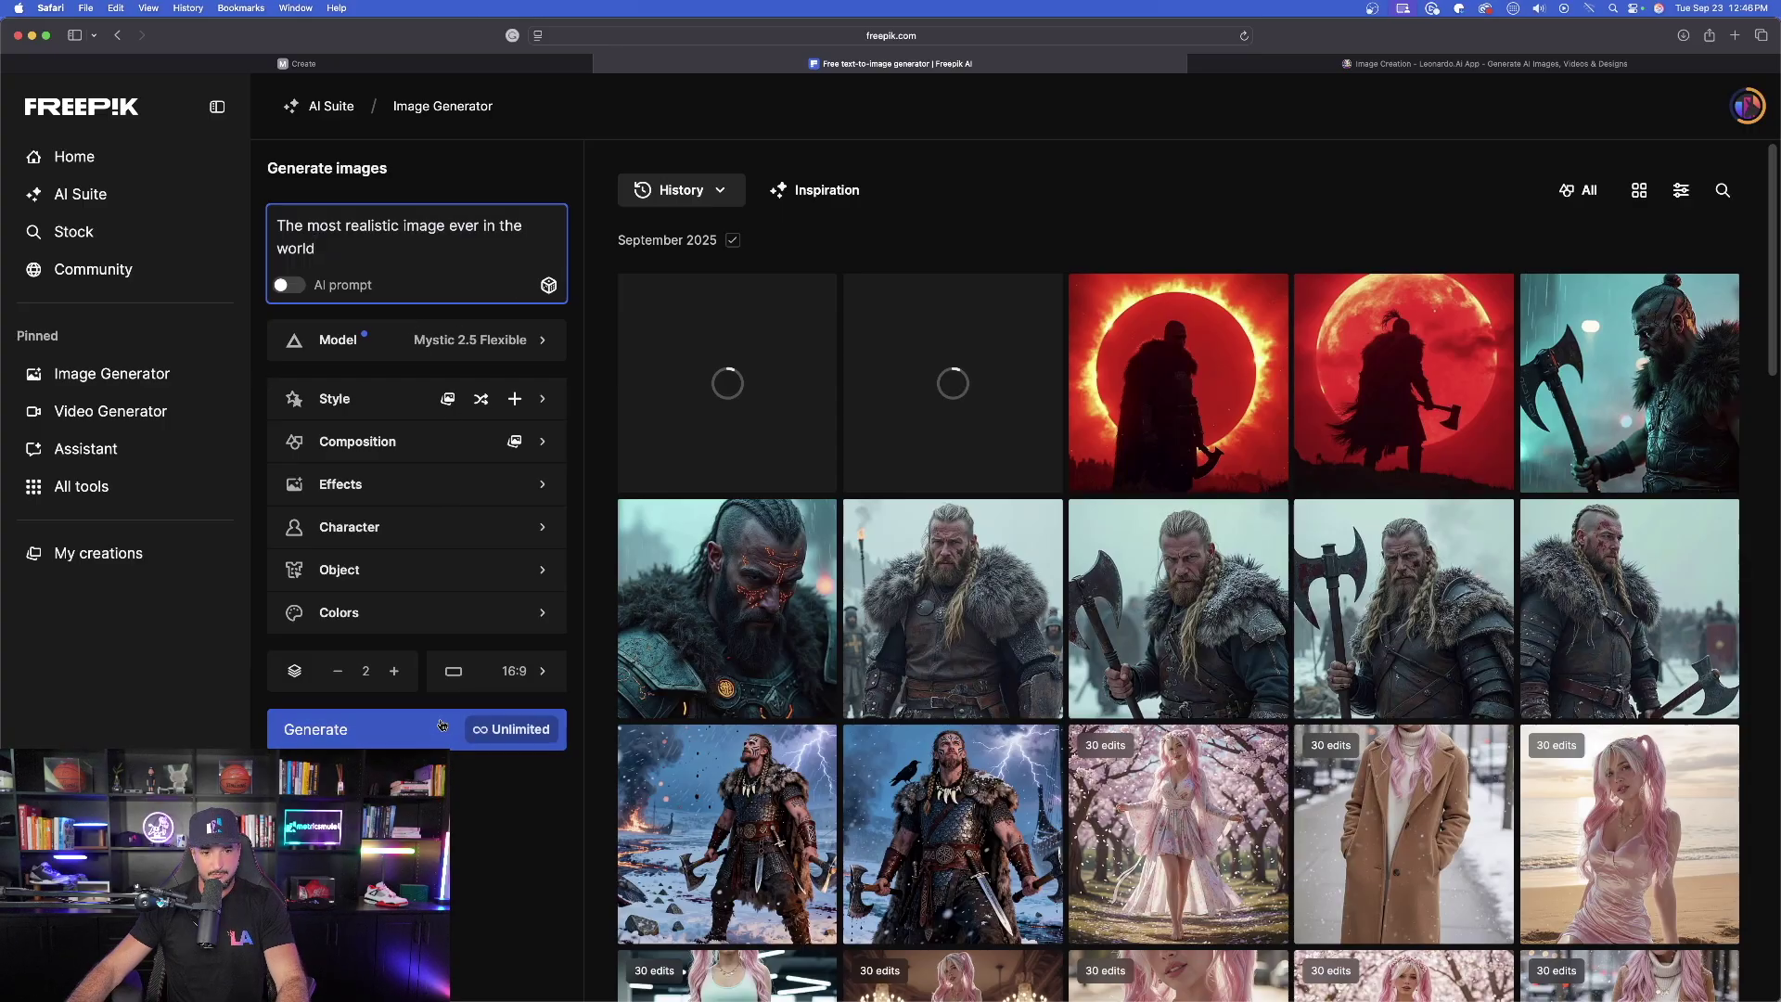
{"action": "left_click", "coordinate": [528, 727]}
Switch to Leonardo.Ai and turn Prompt Enhance off
{"action": "left_click", "coordinate": [1484, 63]}
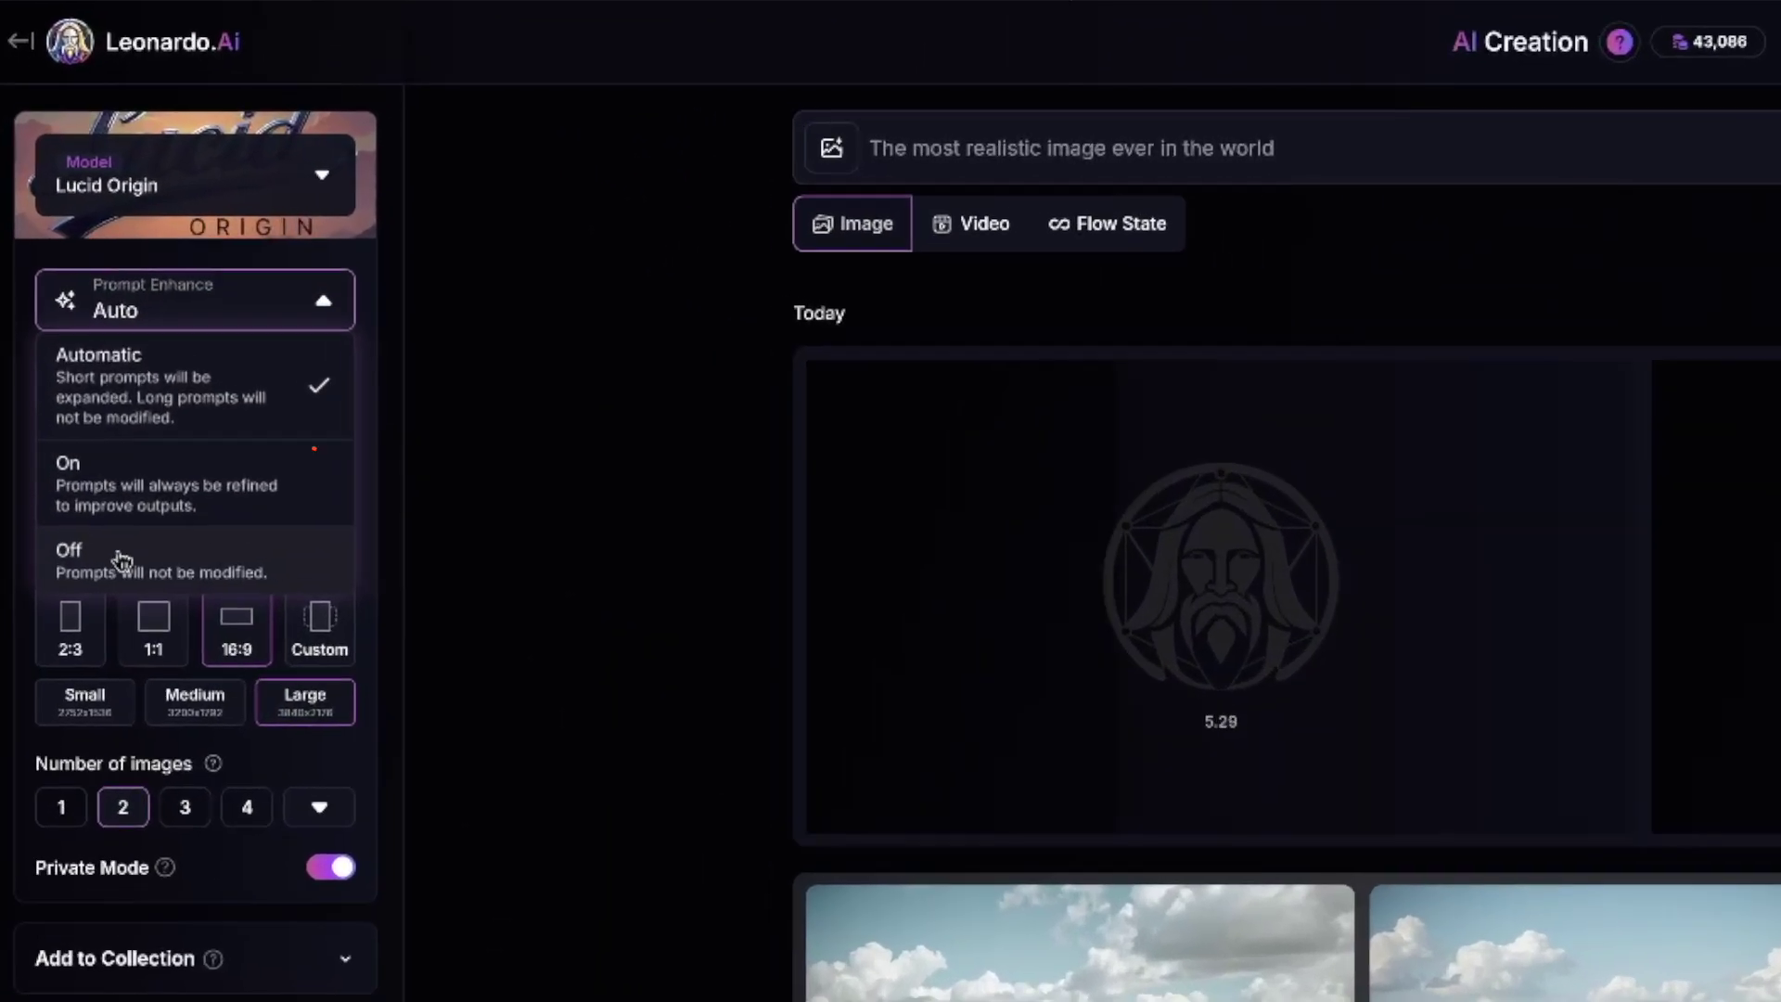
{"action": "left_click", "coordinate": [68, 379]}
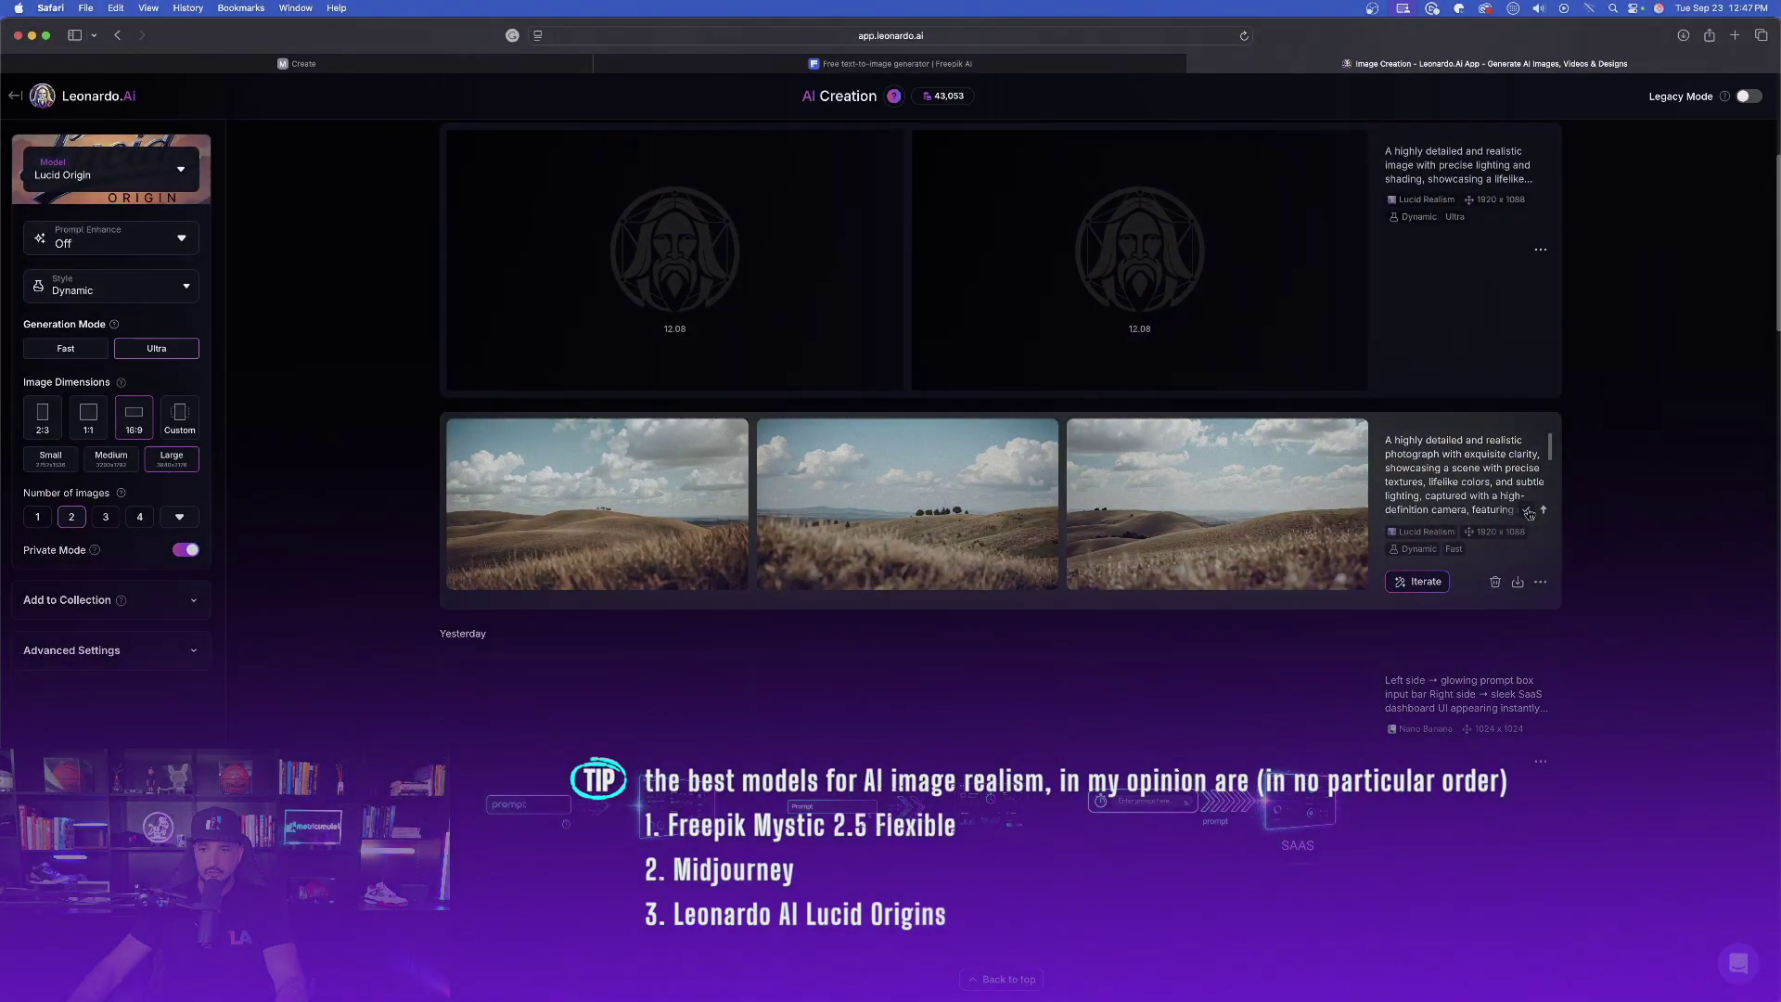
{"action": "scroll", "coordinate": [1529, 513], "scroll_direction": "up", "scroll_amount": 10}
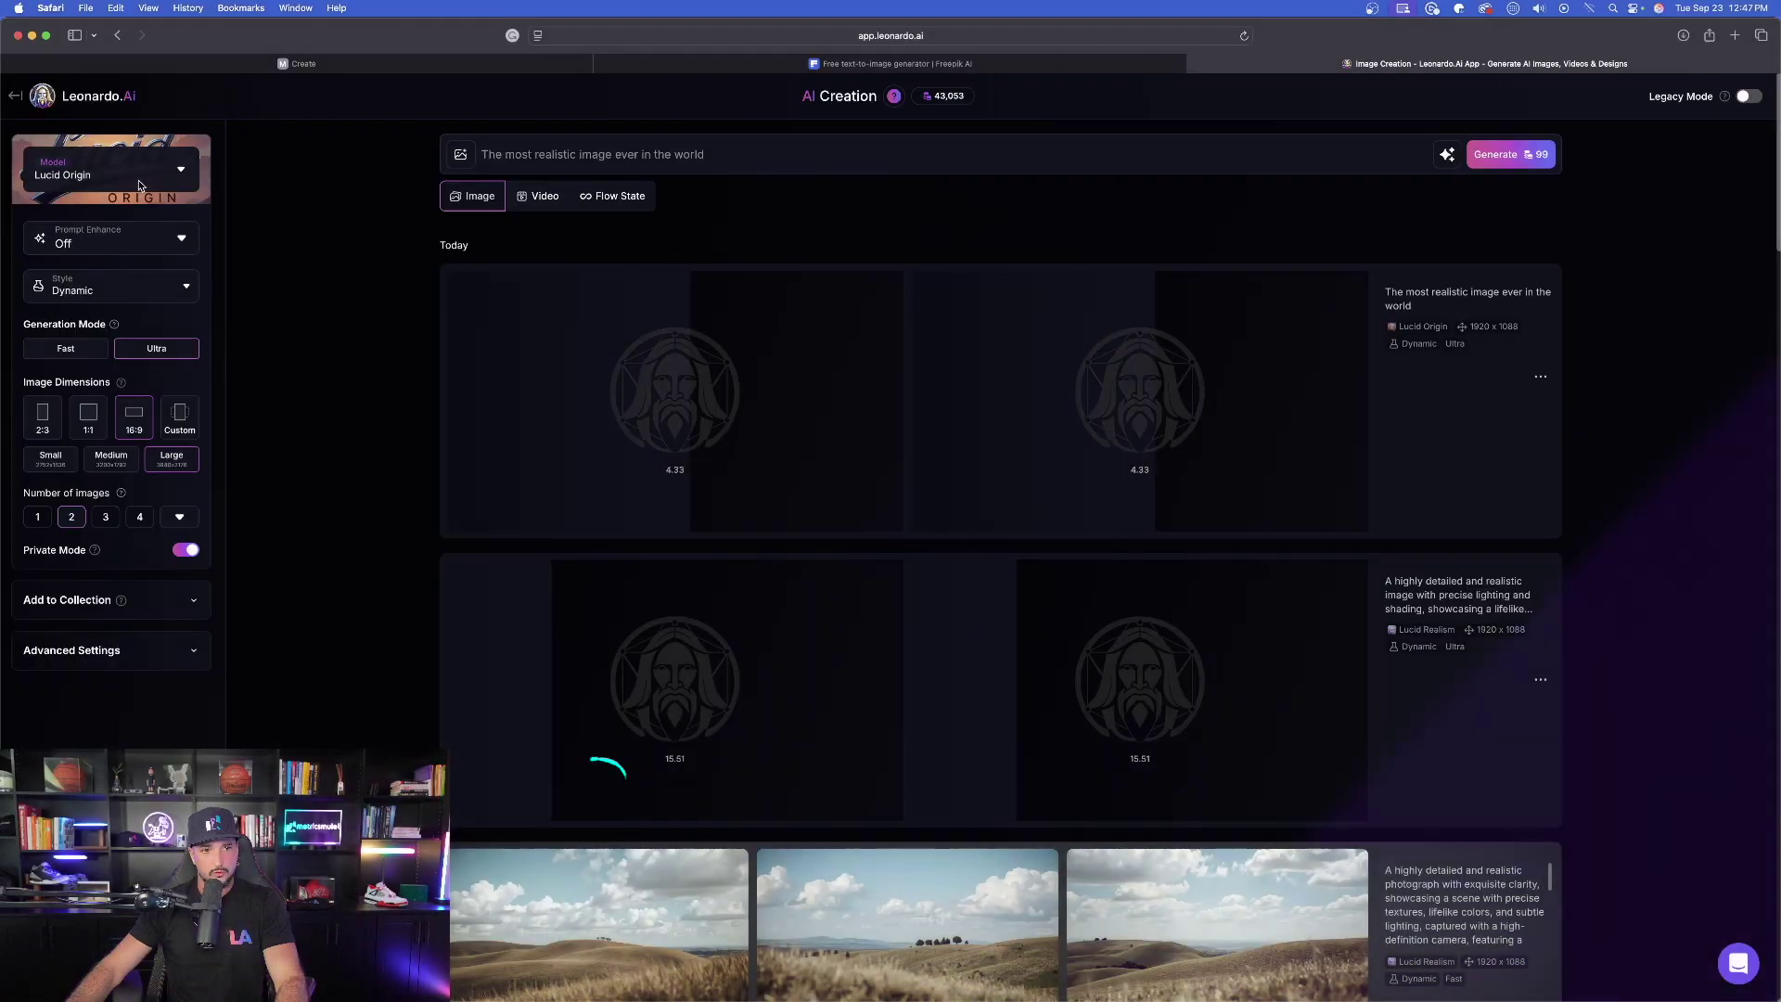
Choose Lucid Realism from the featured image models and close the model list
{"action": "left_click", "coordinate": [102, 170]}
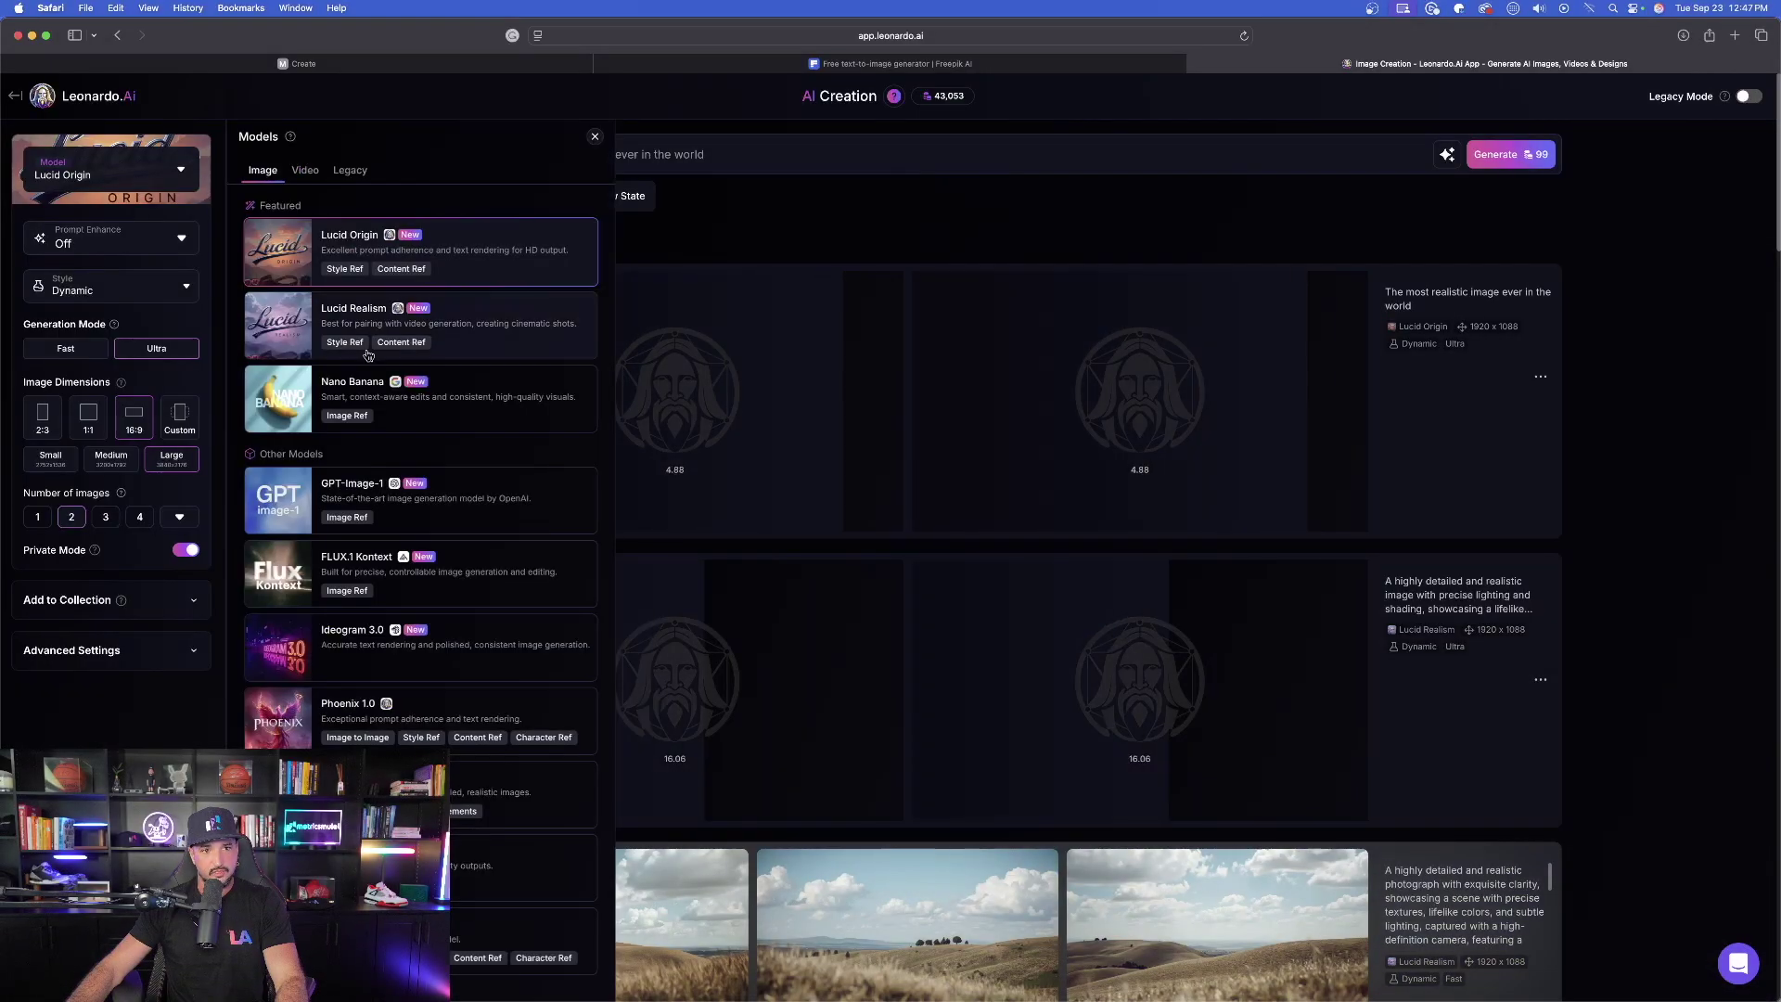
{"action": "left_click", "coordinate": [377, 330]}
{"action": "left_click", "coordinate": [594, 139]}
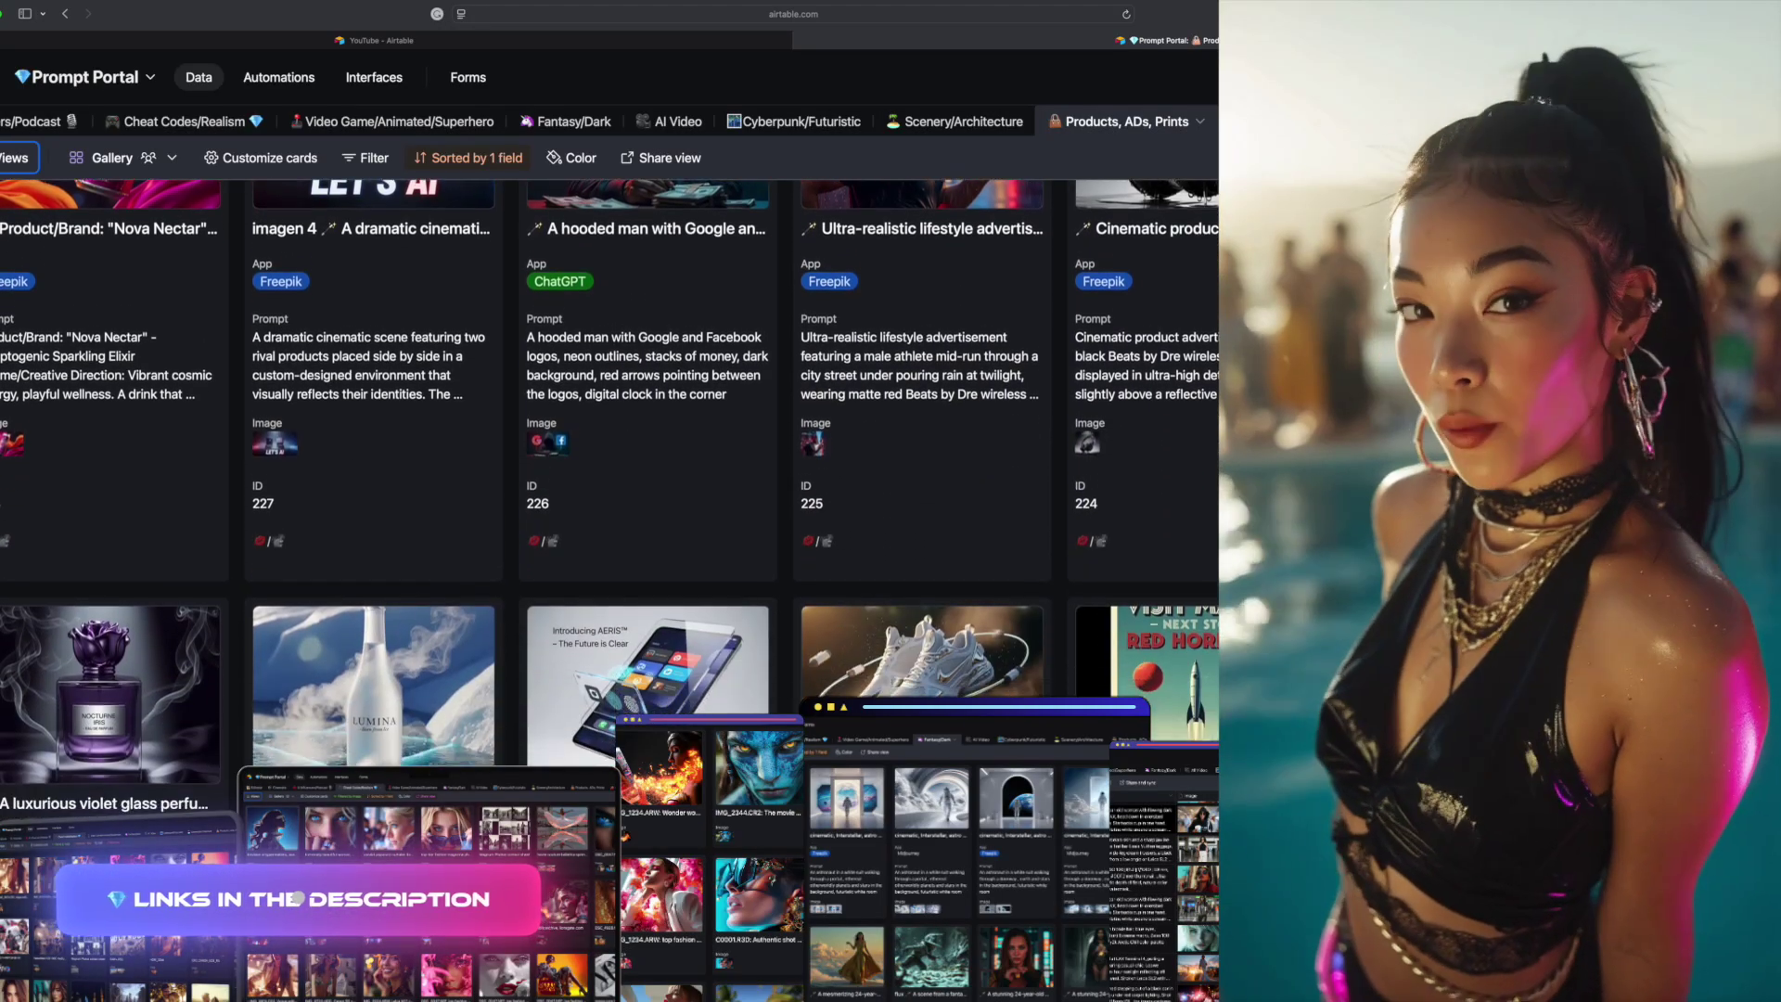
Browse the Airtable Prompt Portal gallery and open the Harley Quinn behind-the-scenes record in Cheat Codes/Realism
{"action": "scroll", "coordinate": [603, 464], "scroll_direction": "down", "scroll_amount": 10}
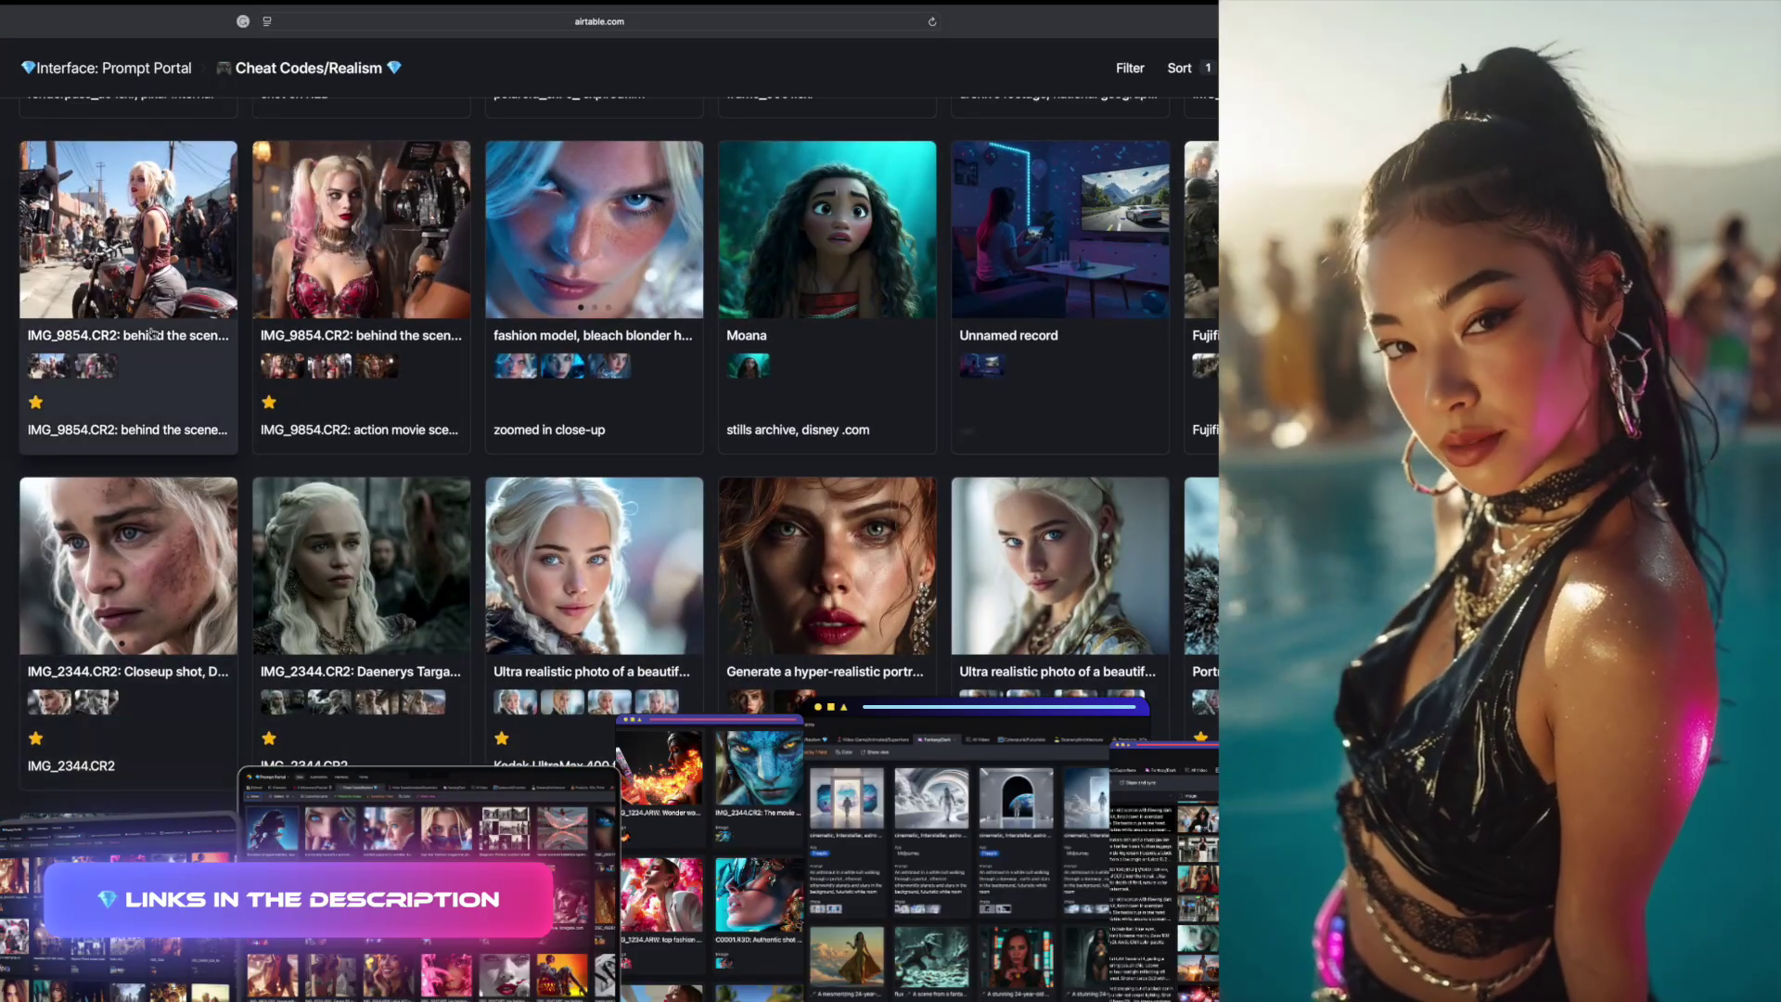
{"action": "left_click", "coordinate": [153, 334]}
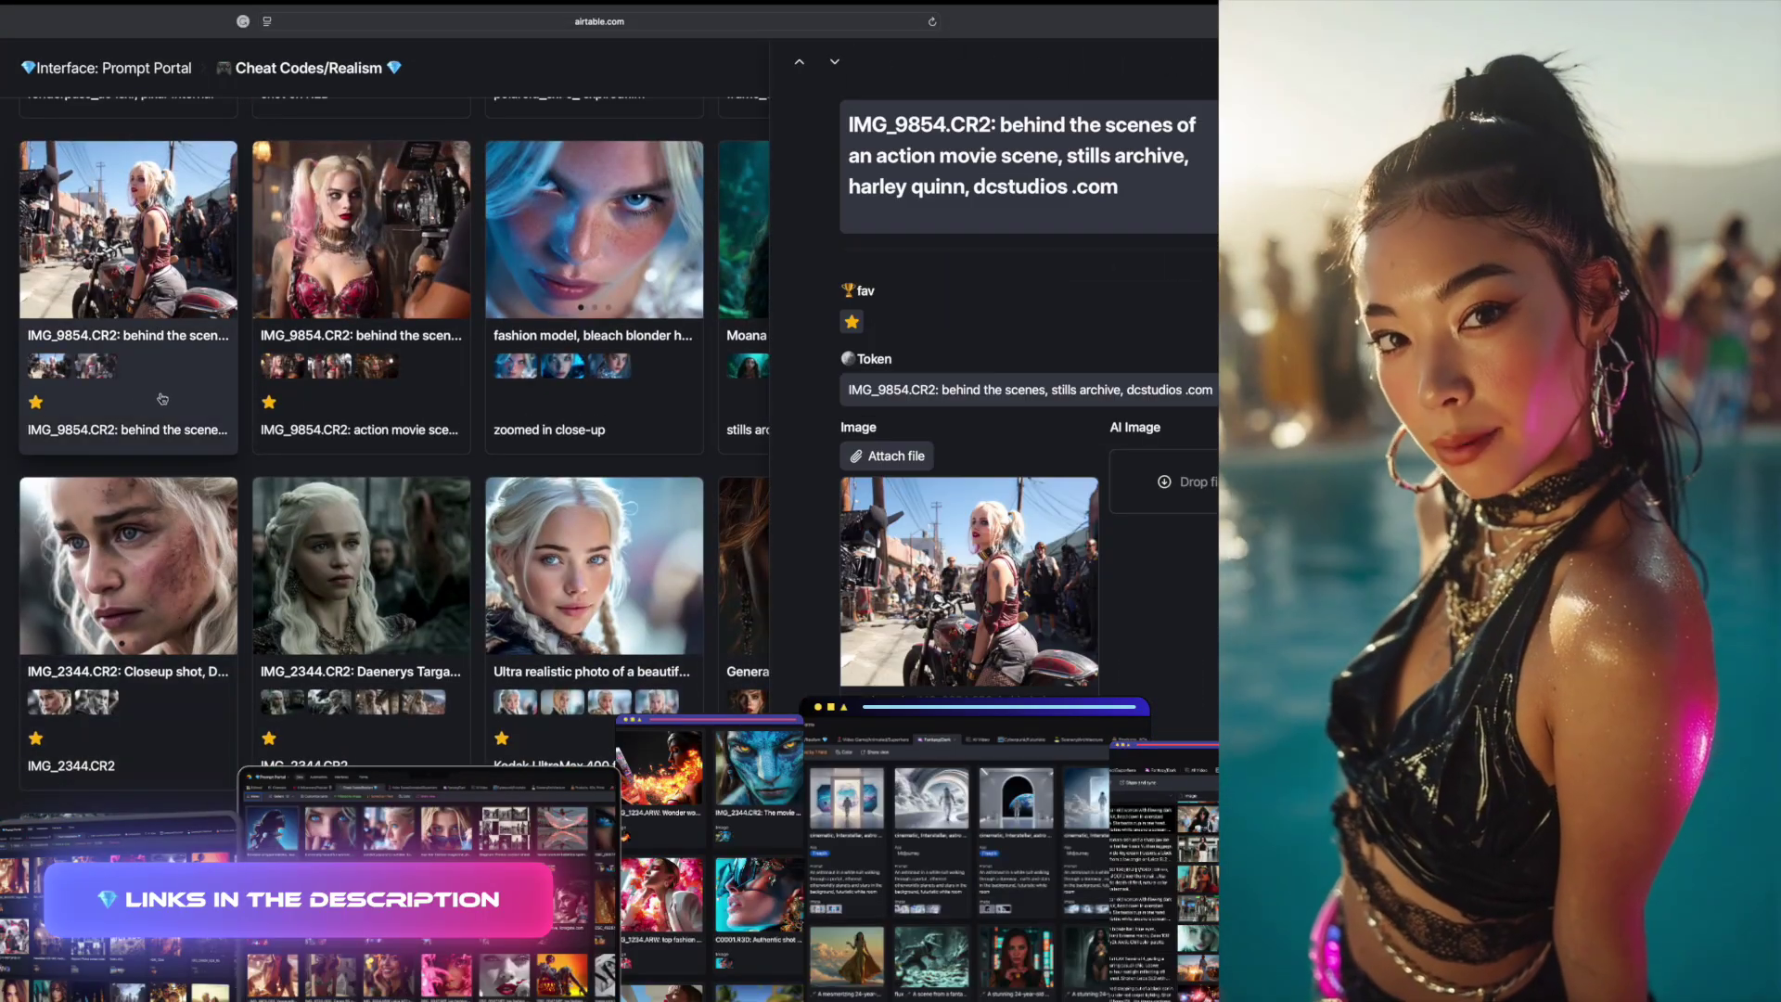
{"action": "scroll", "coordinate": [1021, 464], "scroll_direction": "down", "scroll_amount": 3}
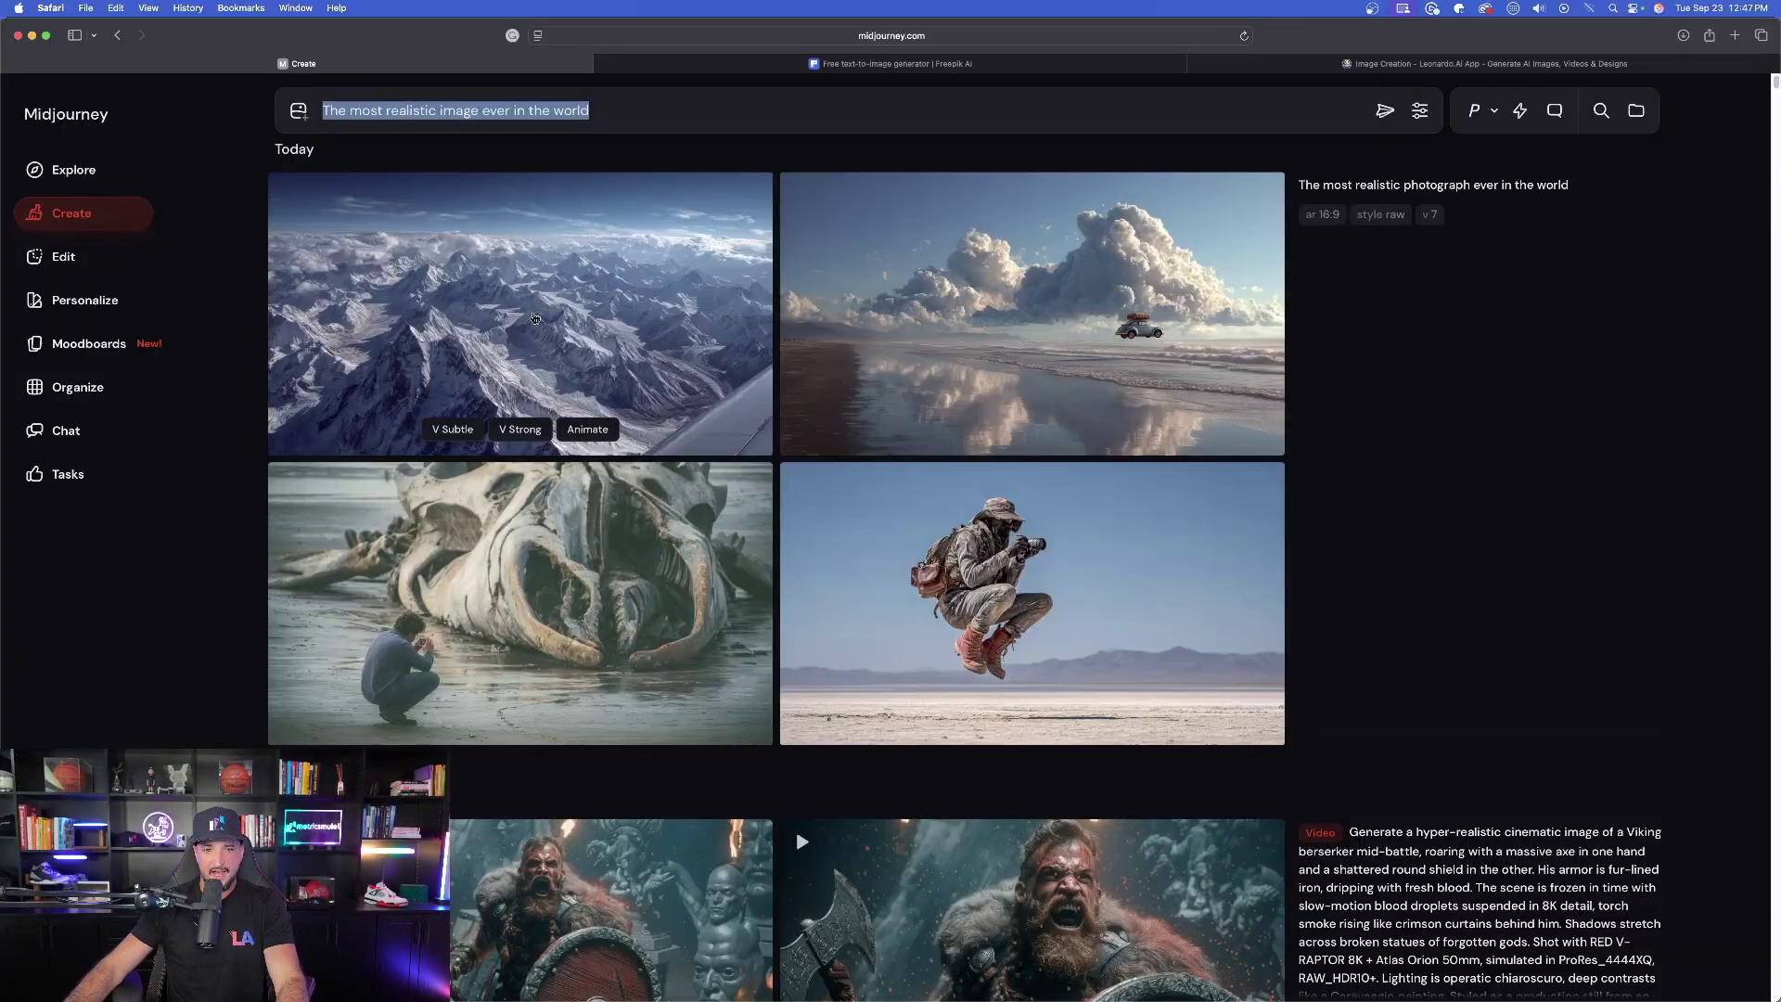
Switch to Midjourney and examine the generated realistic photographs at full size, from the giant skeleton to the jumping photographer
{"action": "scroll", "coordinate": [547, 427], "scroll_direction": "down", "scroll_amount": 7}
{"action": "scroll", "coordinate": [548, 427], "scroll_direction": "up", "scroll_amount": 7}
{"action": "scroll", "coordinate": [547, 427], "scroll_direction": "down", "scroll_amount": 2}
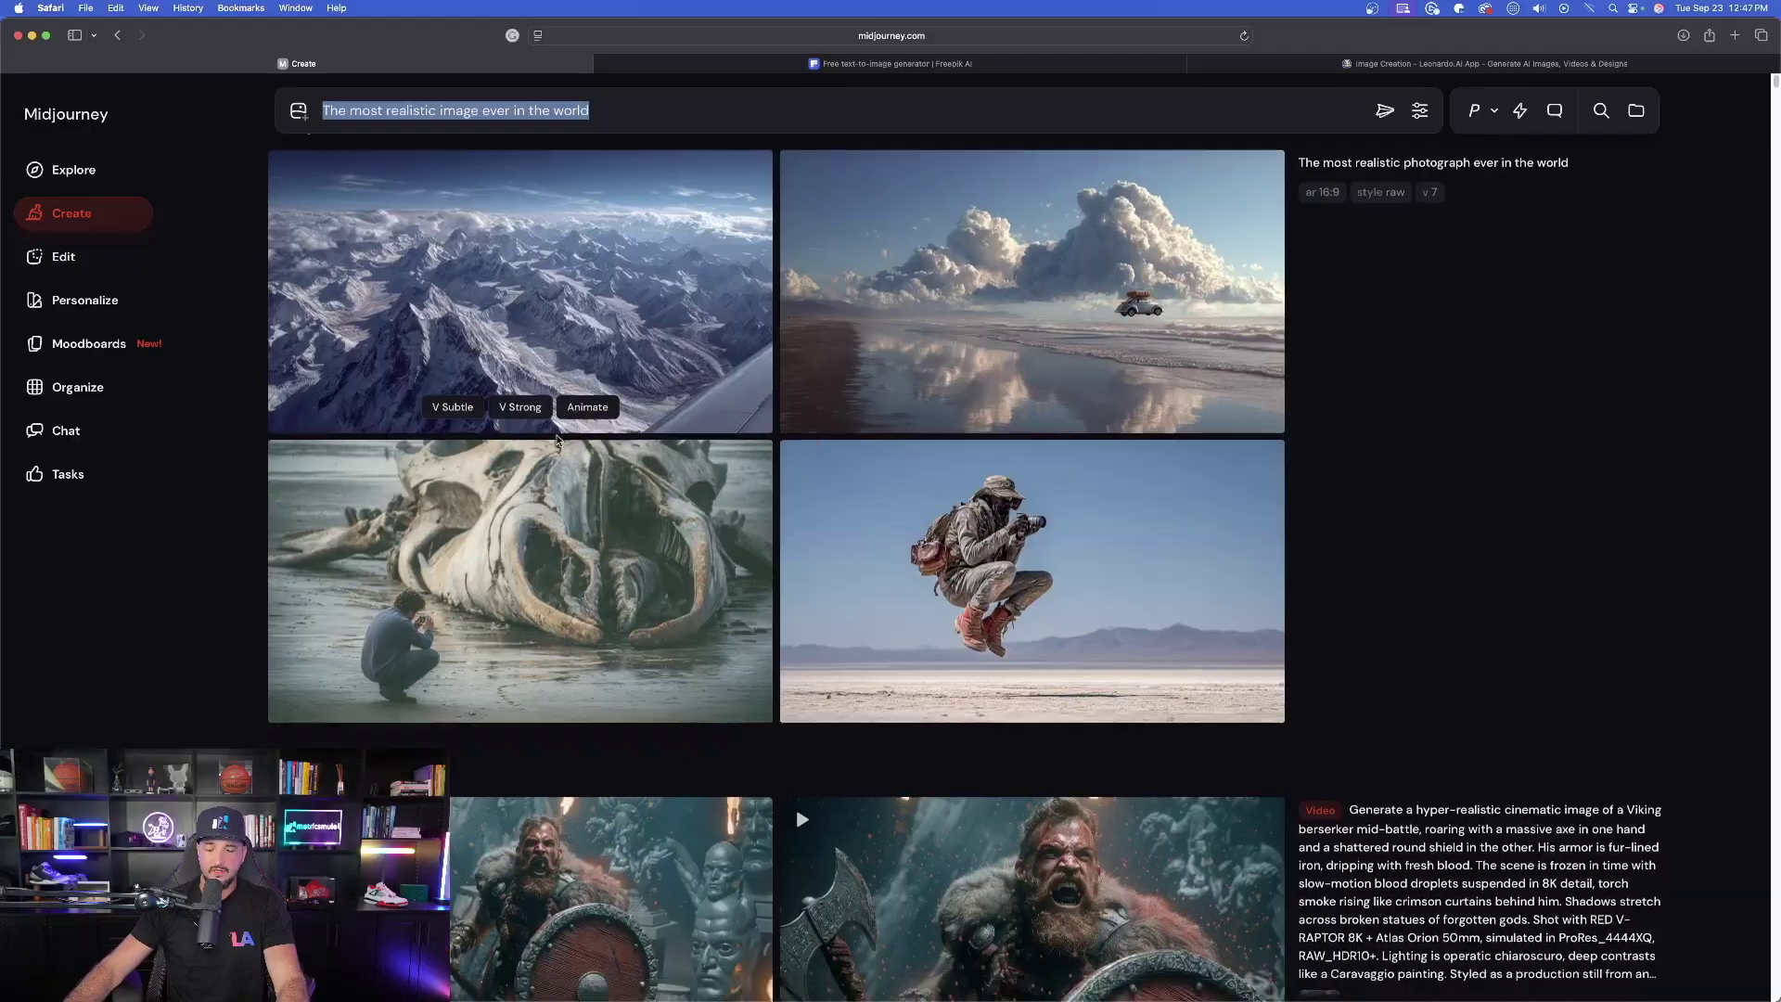
{"action": "left_click", "coordinate": [557, 472]}
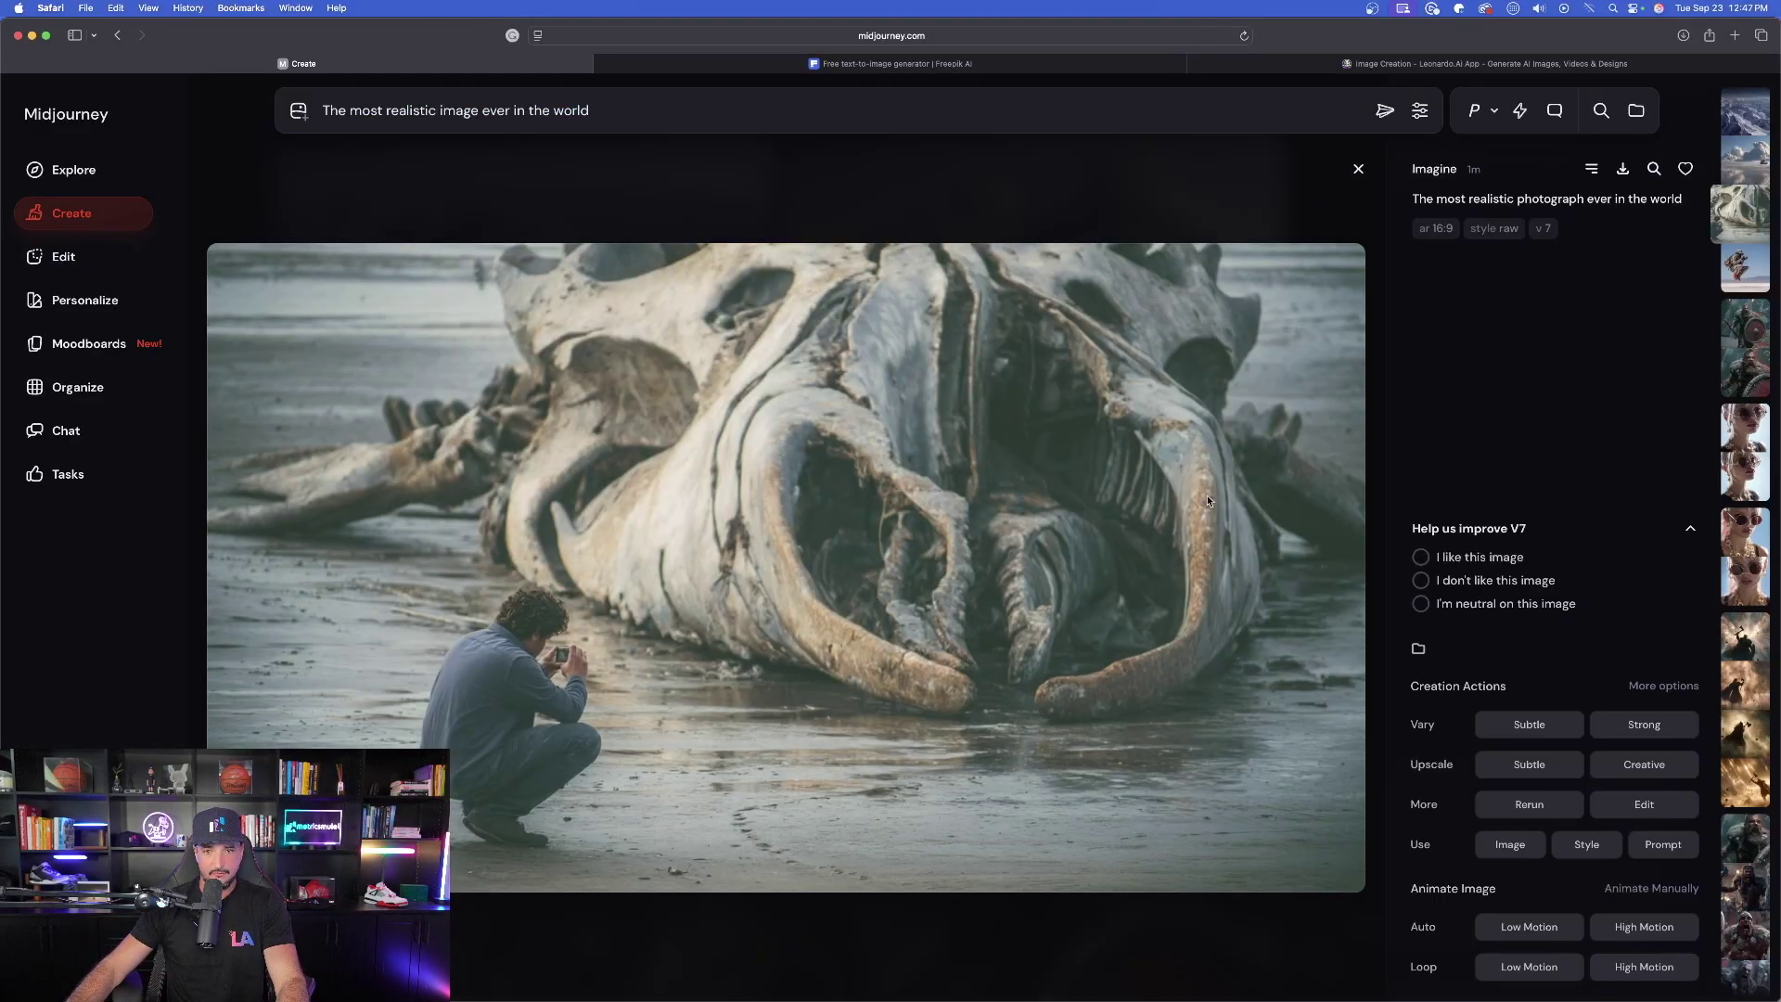
{"action": "key", "text": "Right"}
{"action": "key", "text": "Right"}
{"action": "key", "text": "Left"}
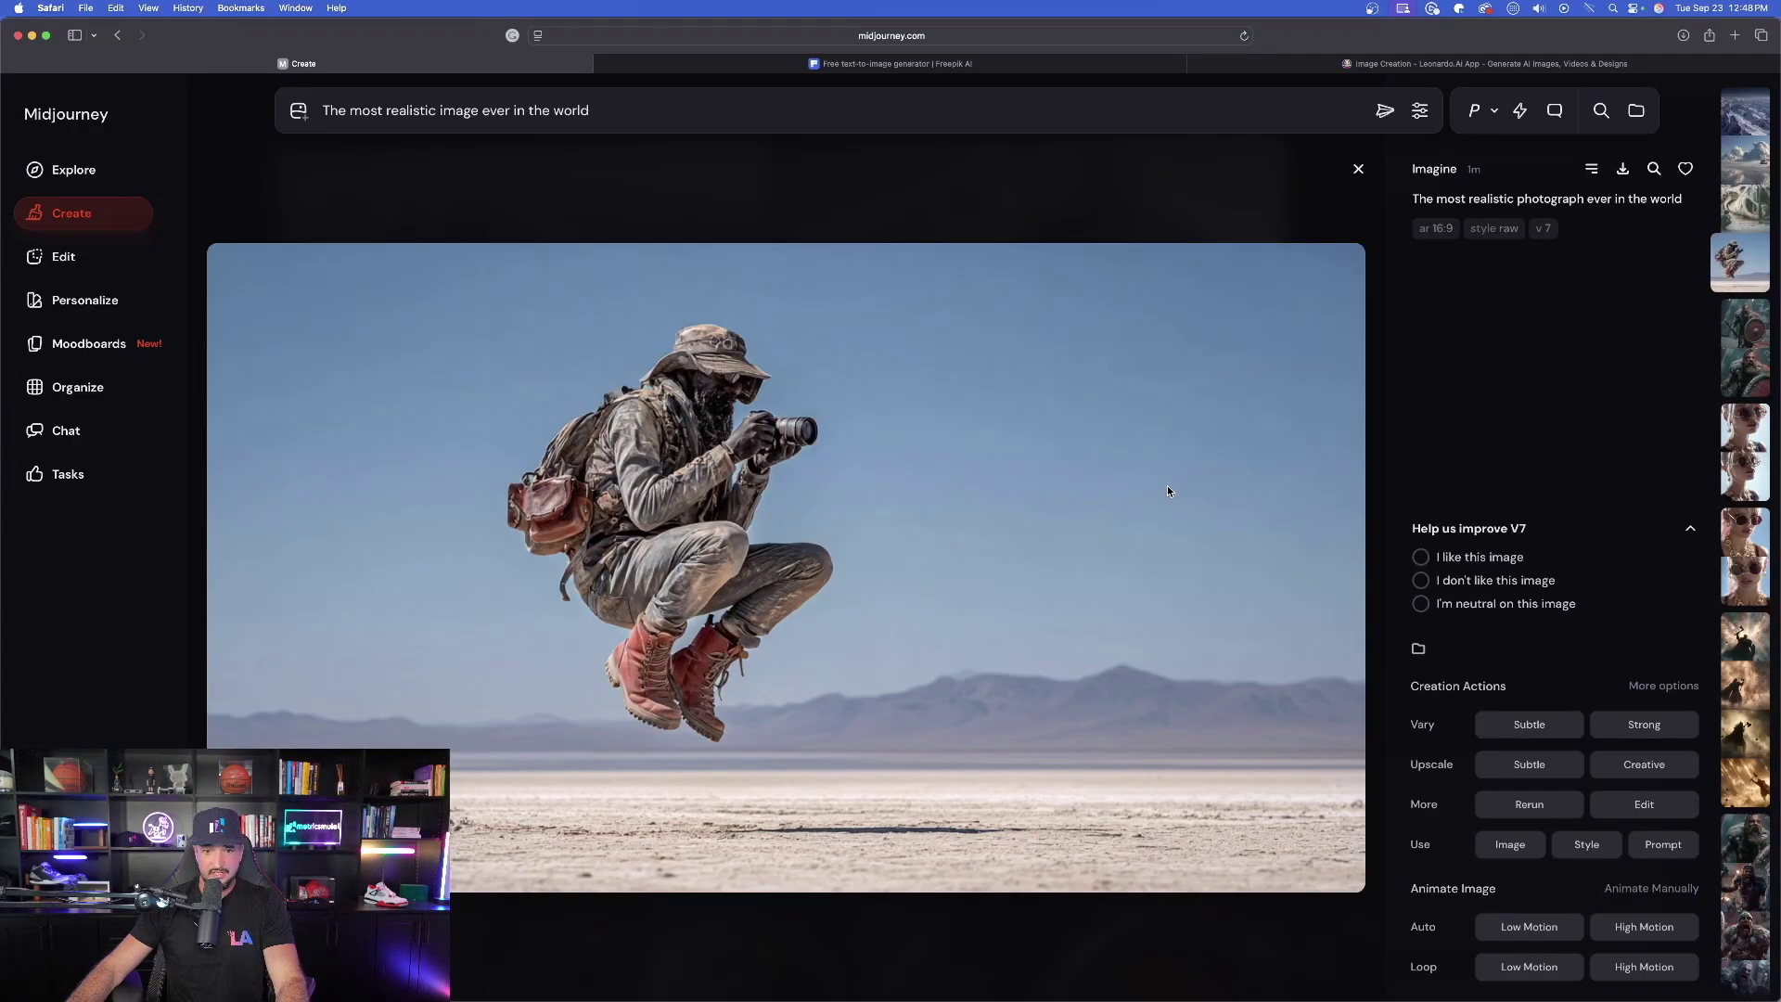
Animate the jumping photographer image automatically with low motion and return to the image feed
{"action": "left_click", "coordinate": [1545, 930]}
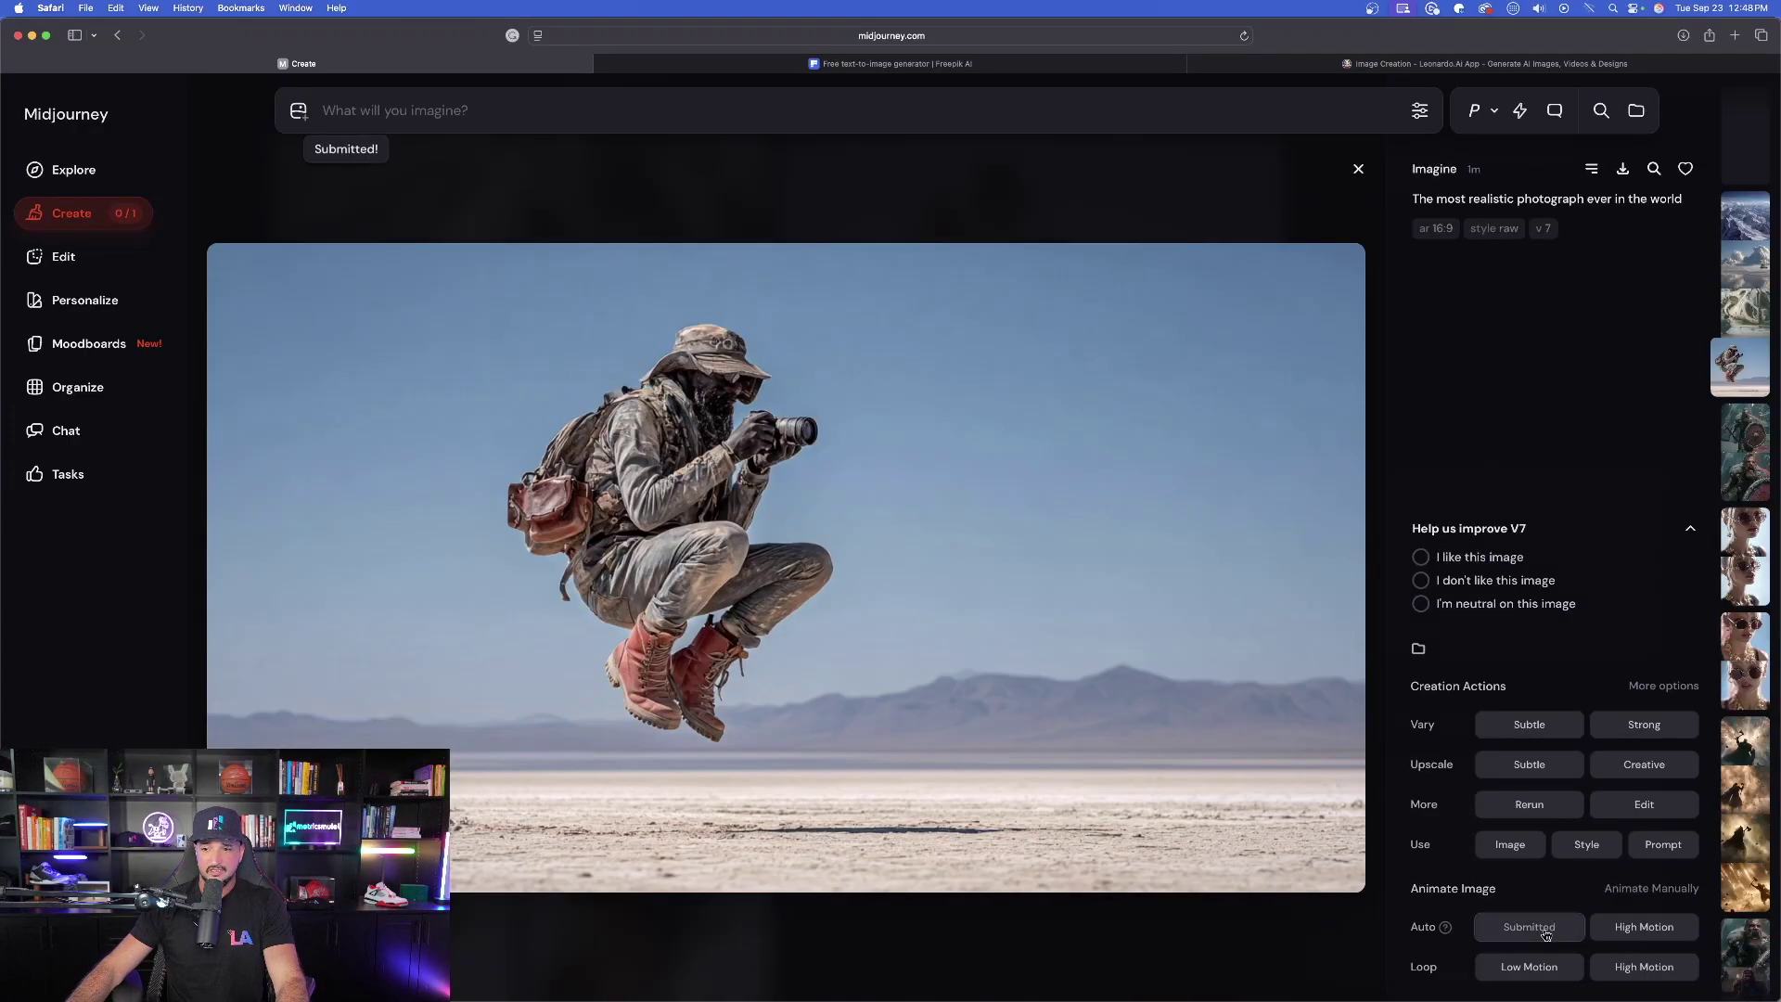
{"action": "left_click", "coordinate": [1358, 168]}
{"action": "scroll", "coordinate": [595, 475], "scroll_direction": "up", "scroll_amount": 5}
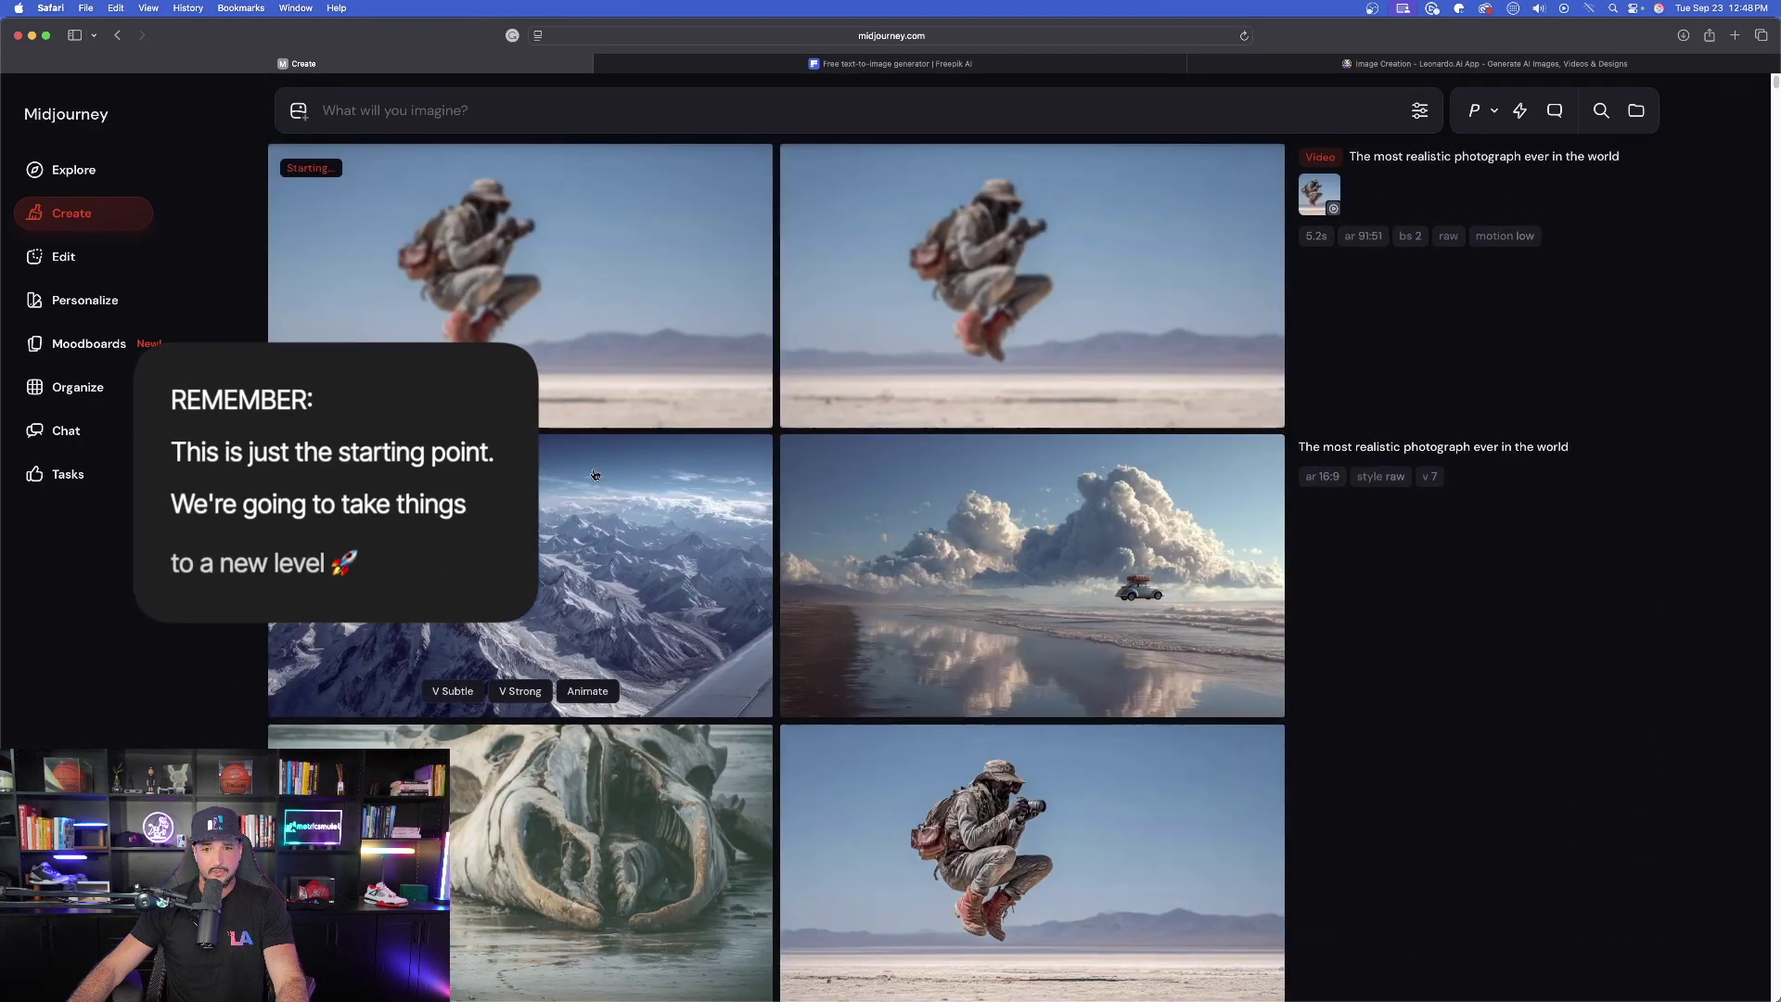
Look through the enlarged results to the car floating above the beach and animate it automatically with low motion
{"action": "left_click", "coordinate": [608, 470]}
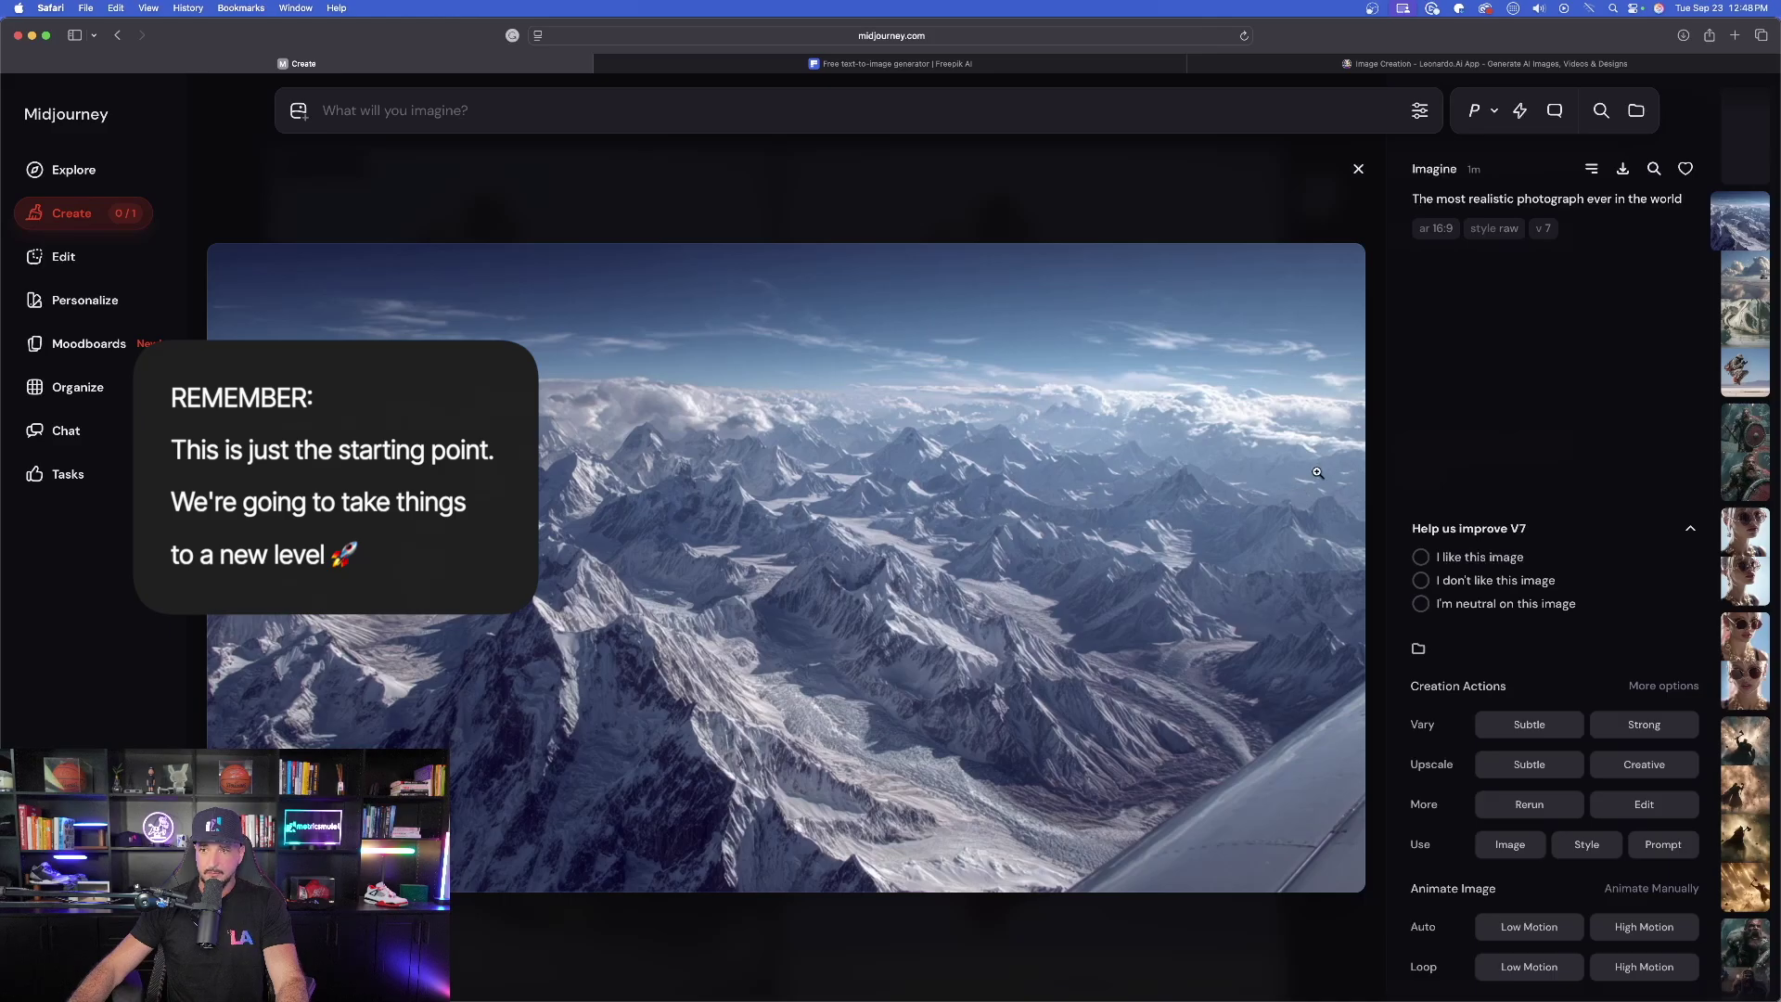
{"action": "scroll", "coordinate": [1248, 510], "scroll_direction": "down", "scroll_amount": 1}
{"action": "scroll", "coordinate": [1249, 515], "scroll_direction": "down", "scroll_amount": 1}
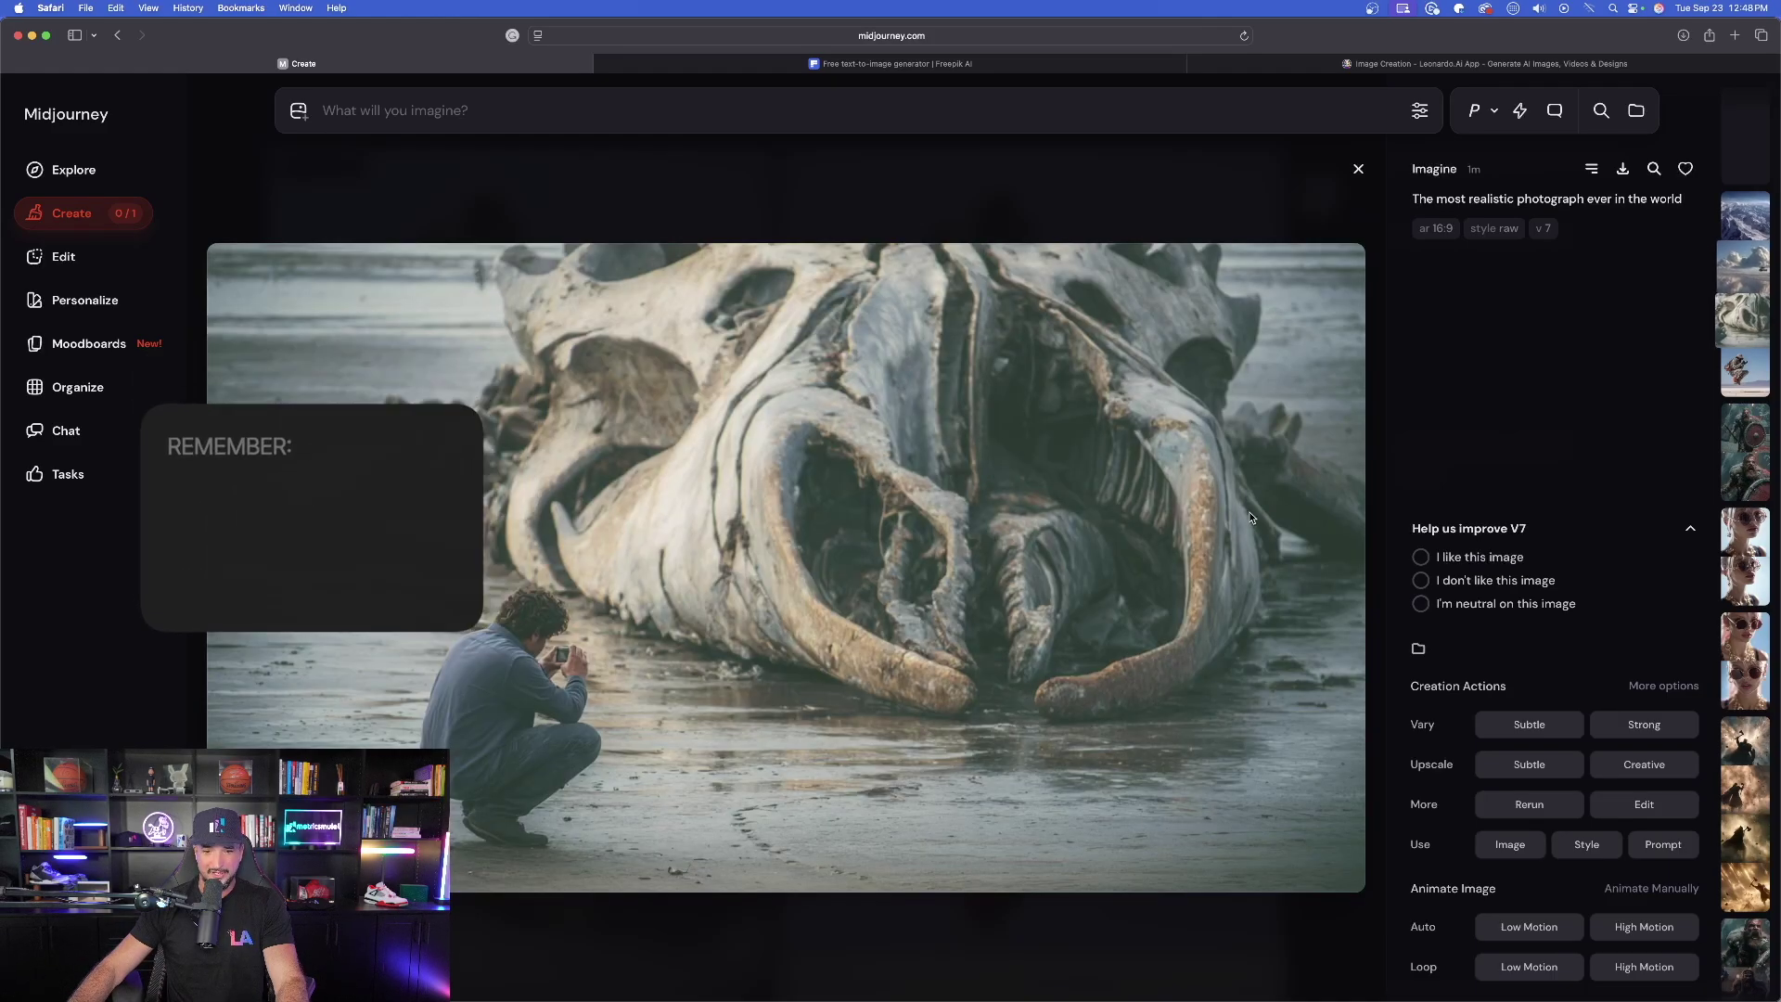
{"action": "scroll", "coordinate": [1235, 512], "scroll_direction": "up", "scroll_amount": 1}
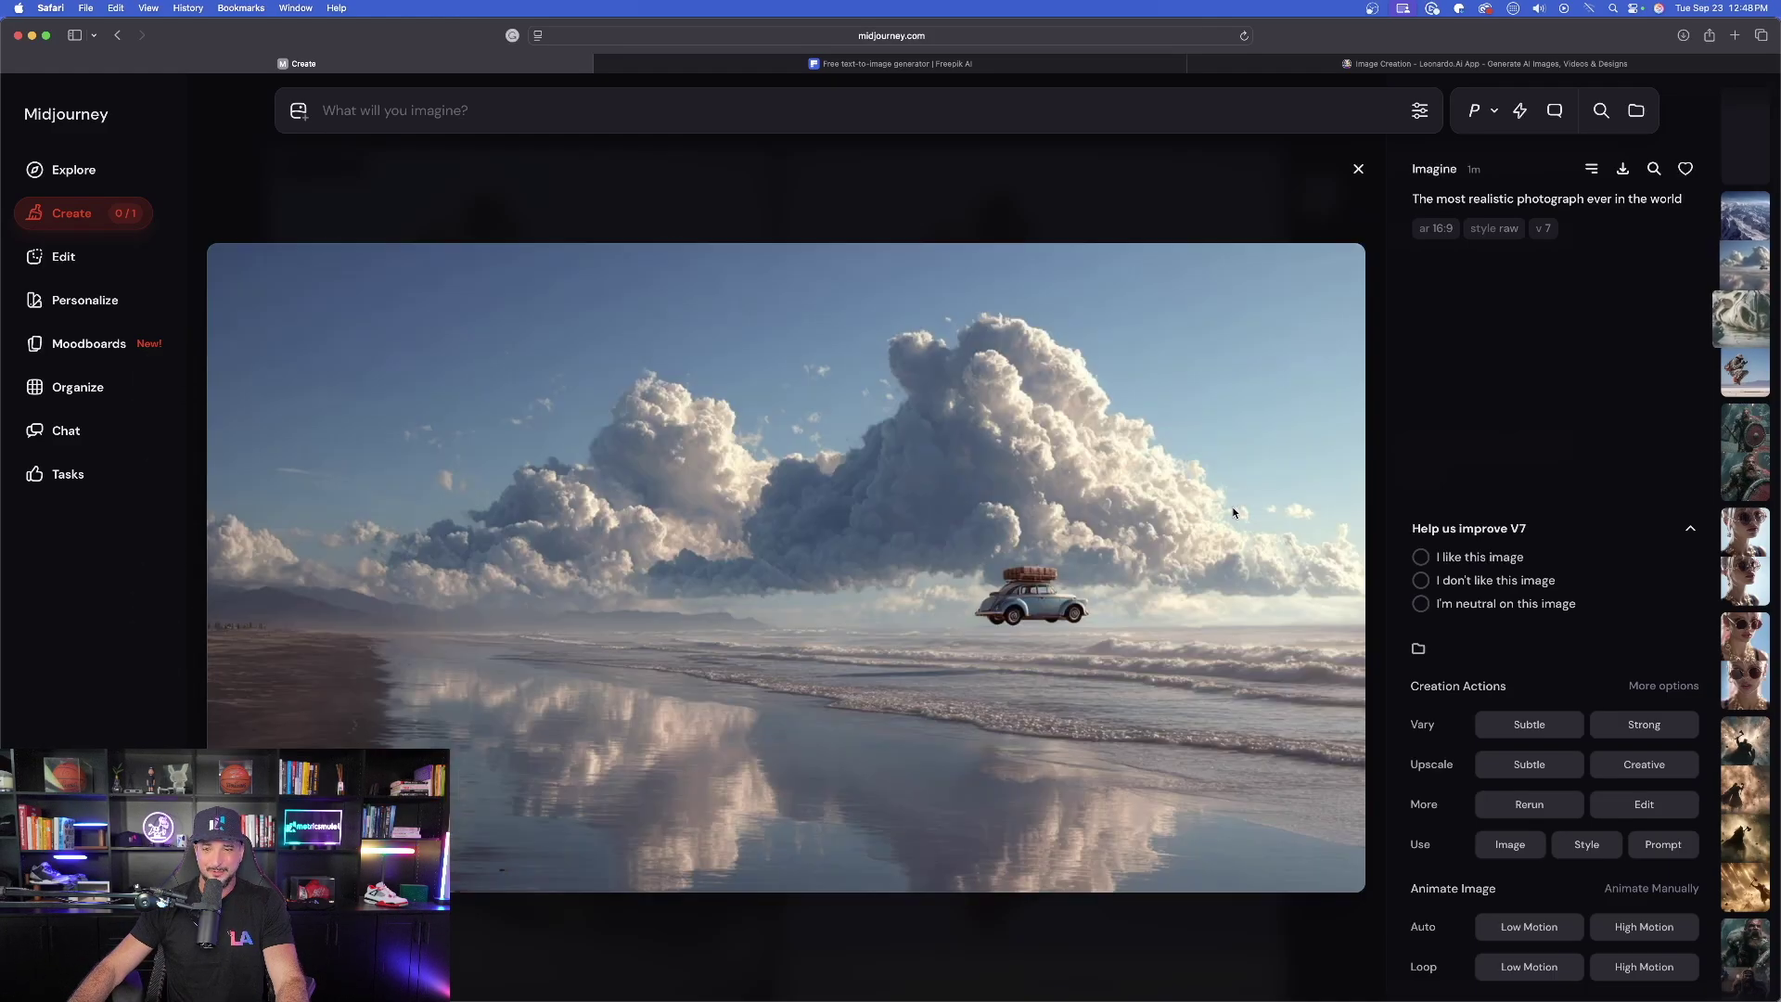
{"action": "left_click", "coordinate": [1545, 930]}
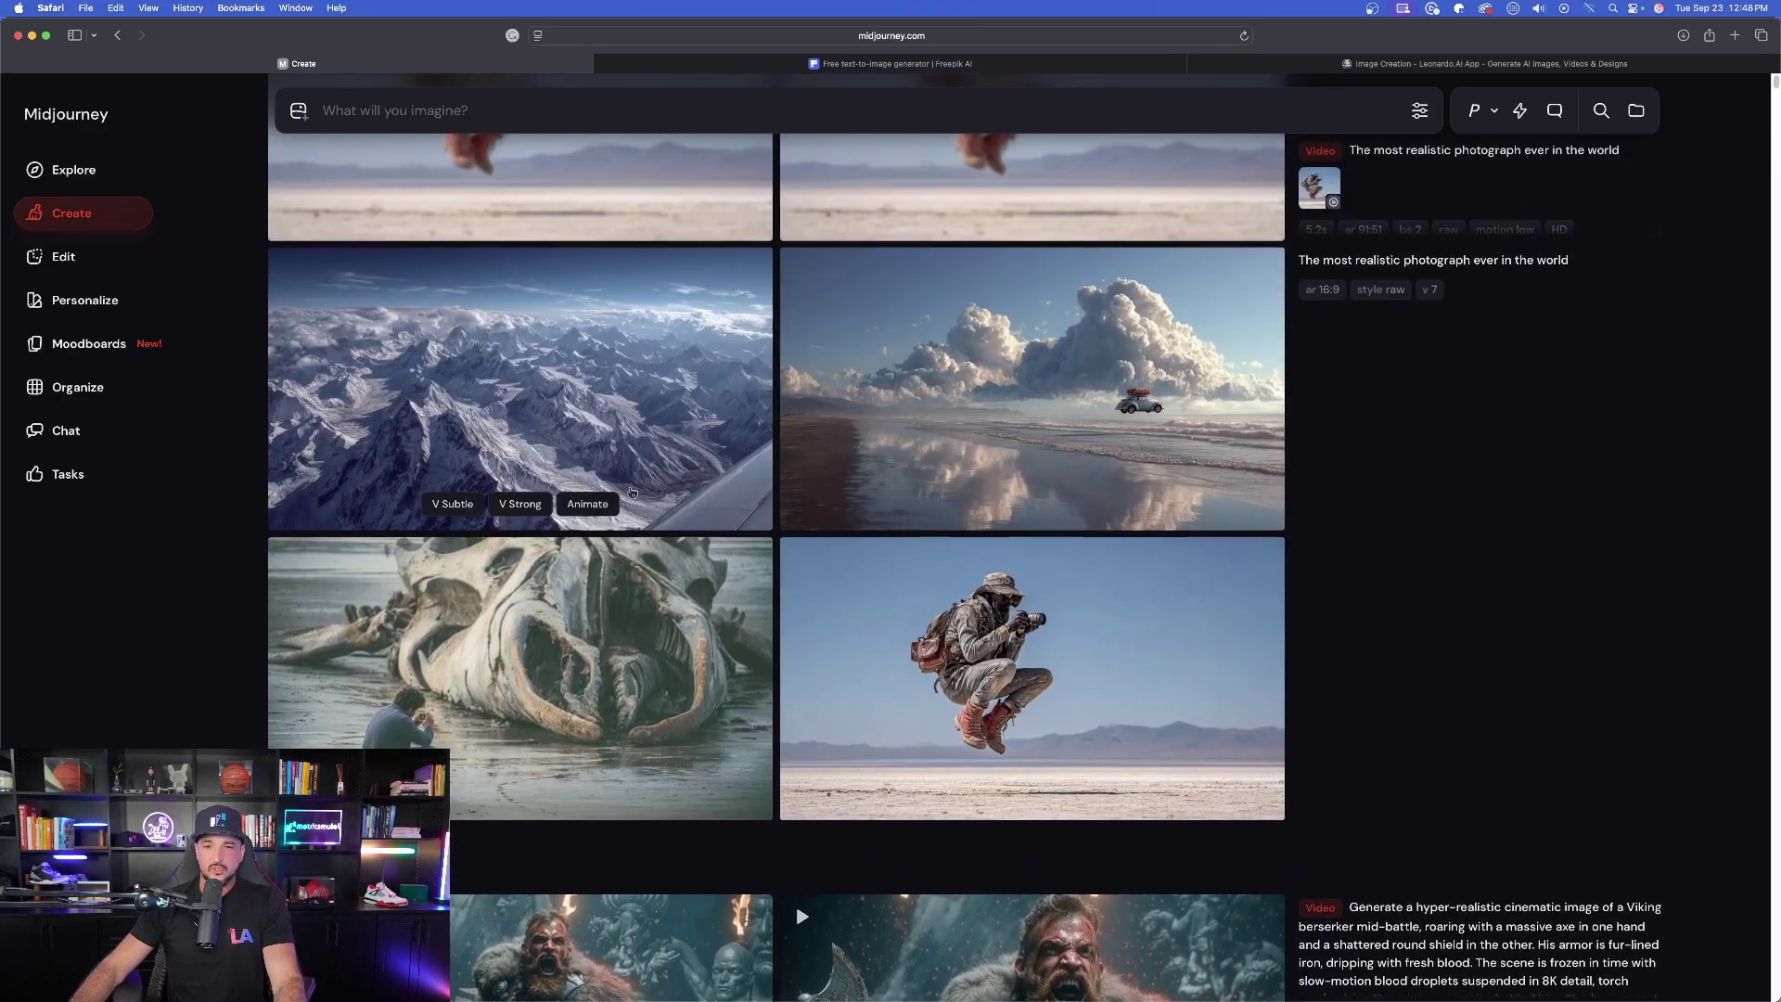
Check the feed with the submitted animations and view the jumping photographer image at full size
{"action": "scroll", "coordinate": [747, 513], "scroll_direction": "down", "scroll_amount": 2}
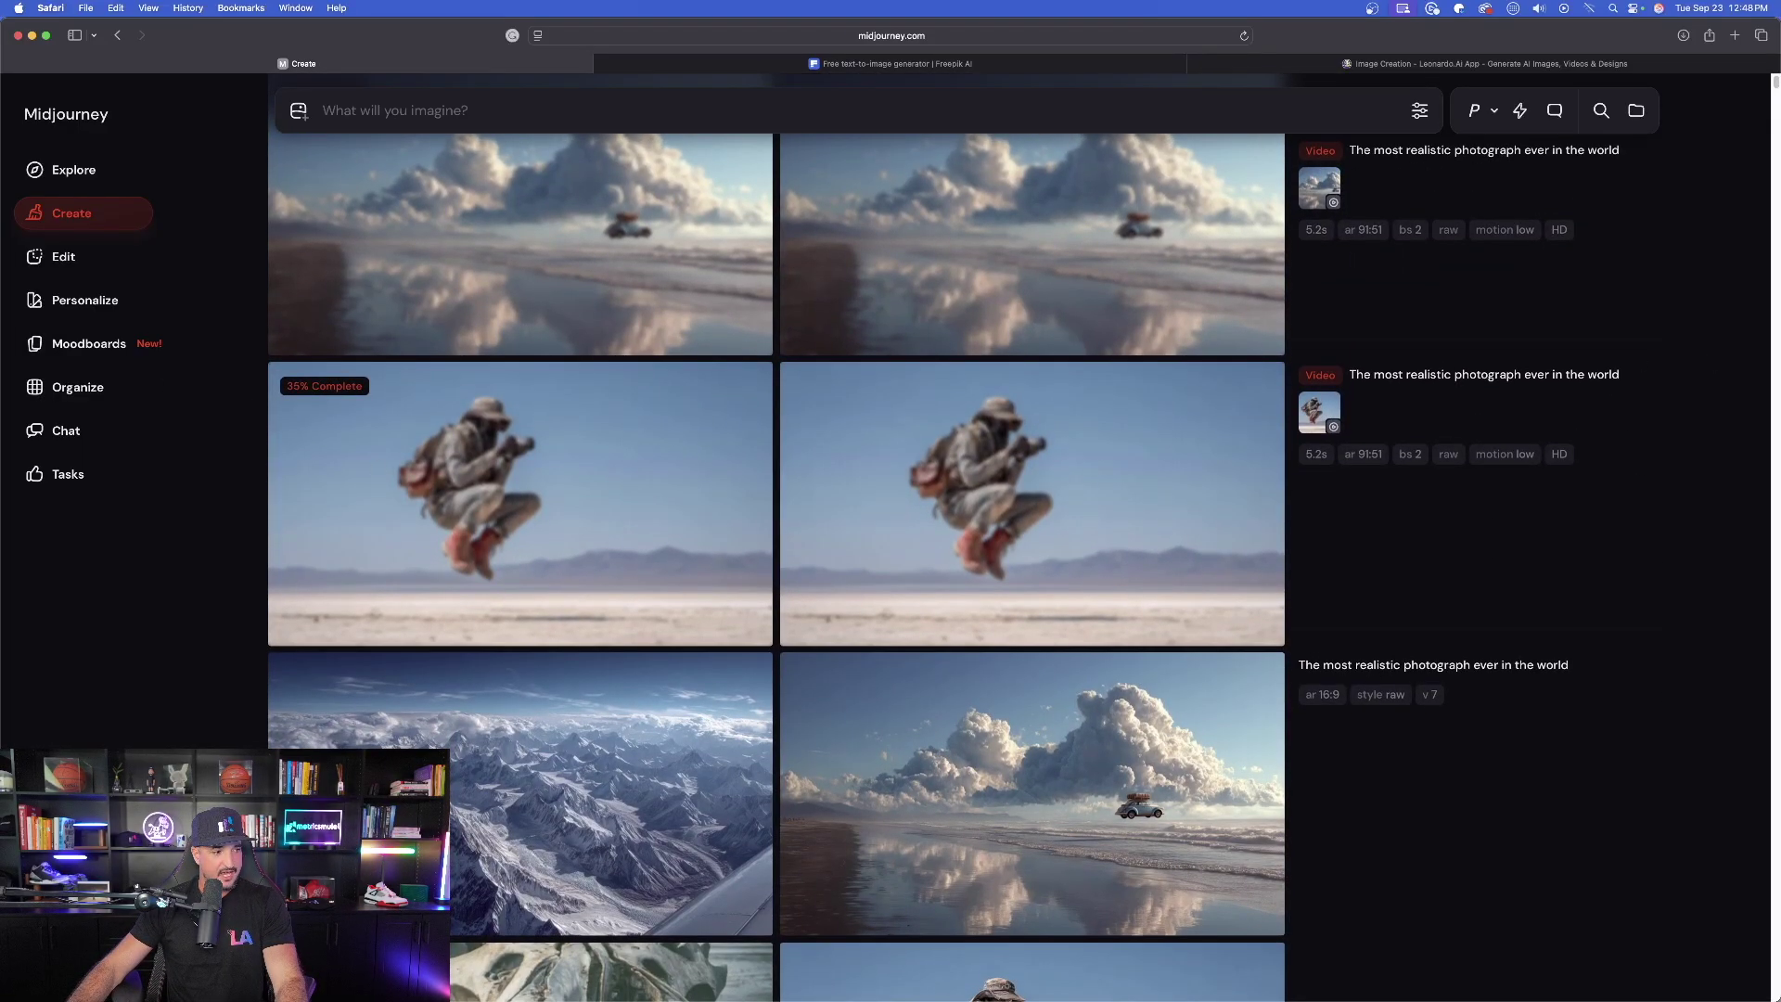
{"action": "key", "text": "super+Tab"}
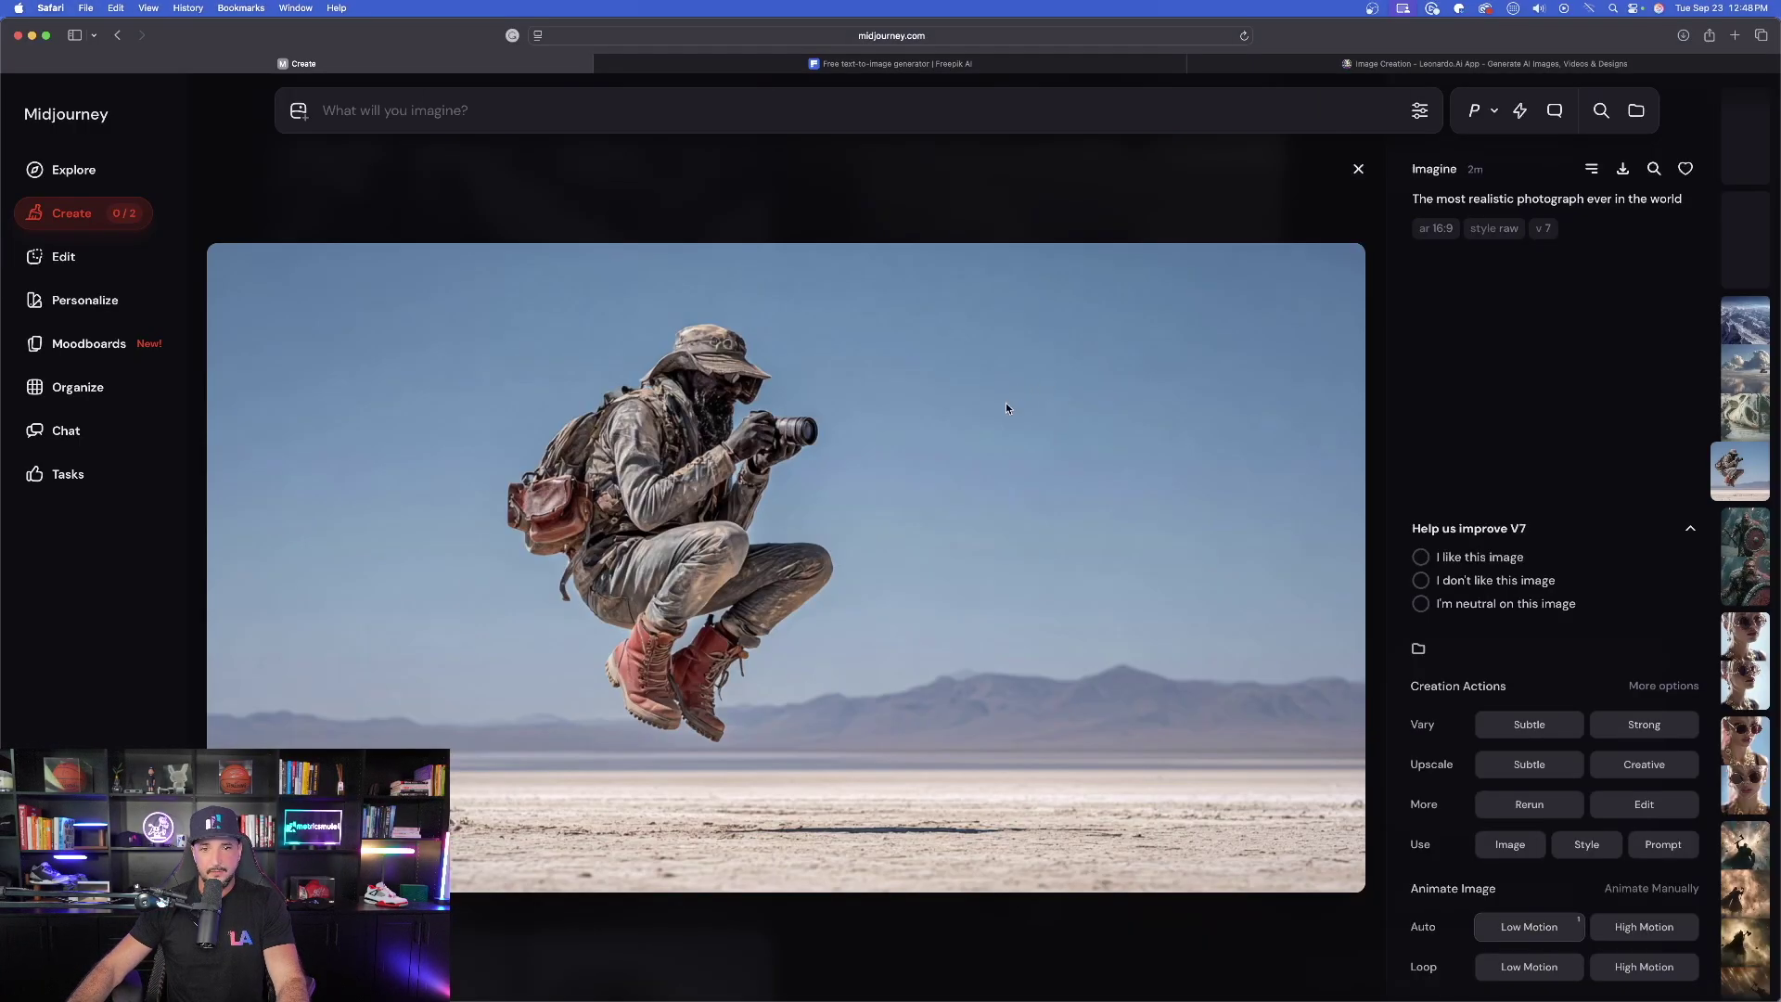
{"action": "left_click", "coordinate": [1357, 171]}
{"action": "left_click", "coordinate": [1029, 653]}
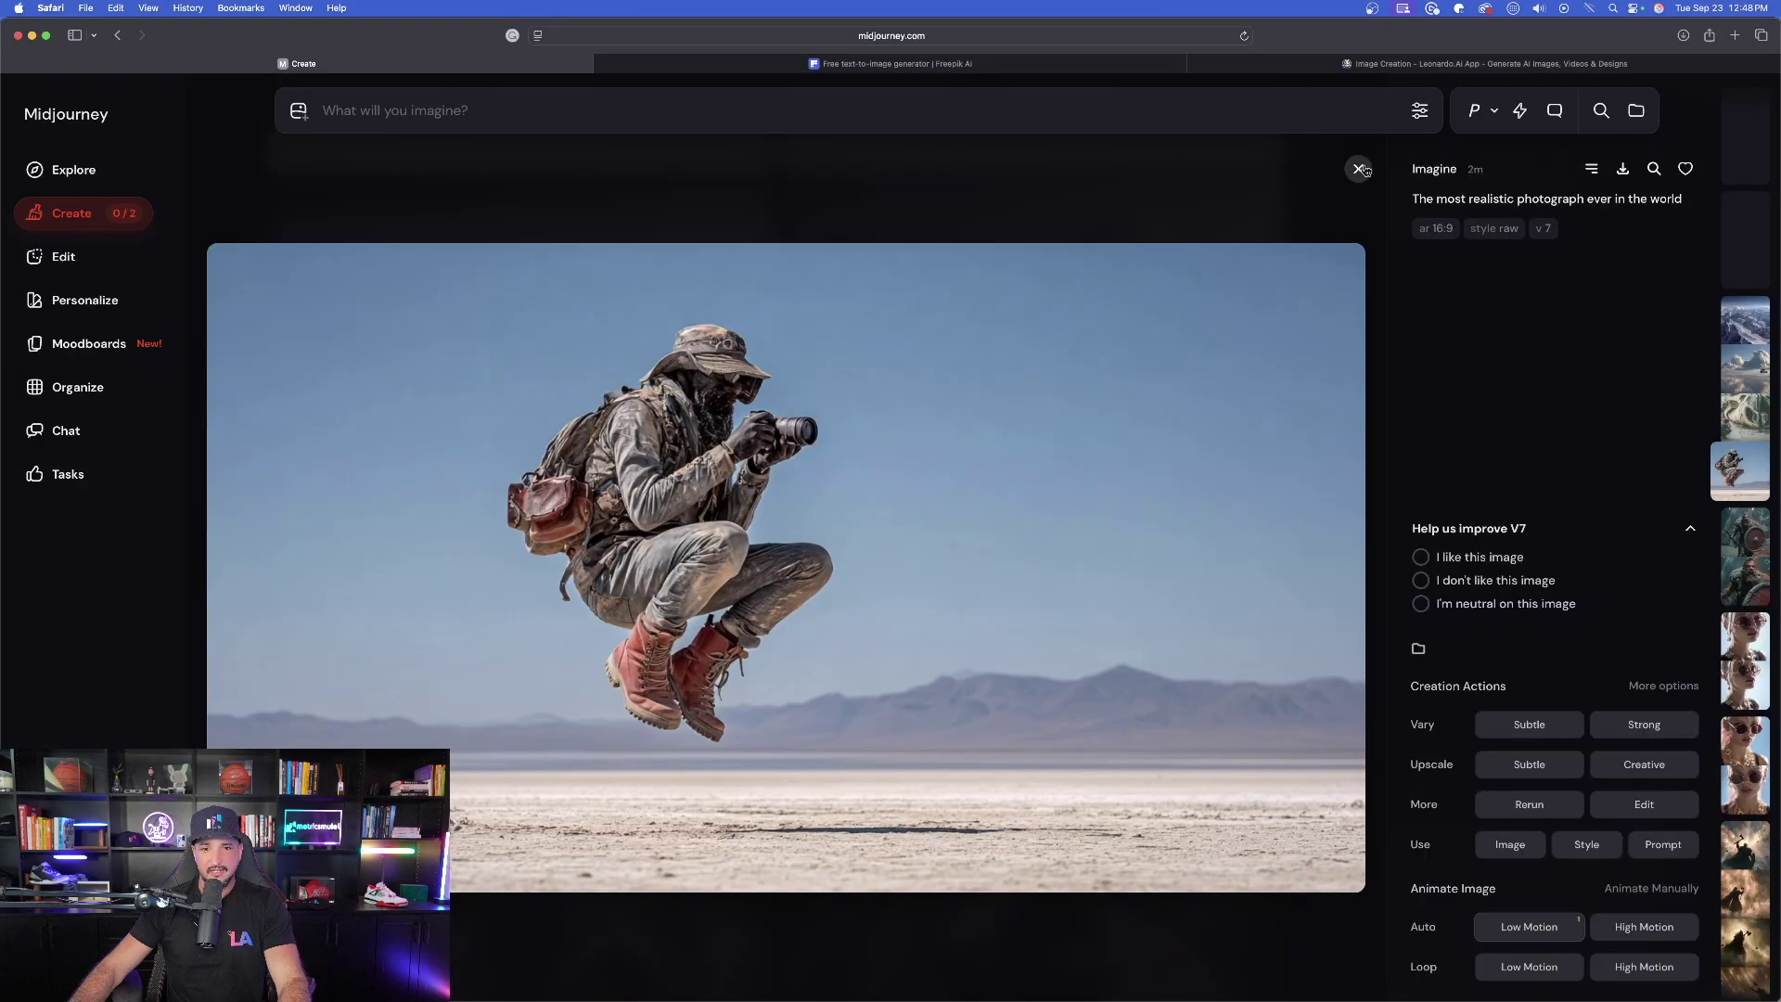
{"action": "left_click", "coordinate": [1360, 170]}
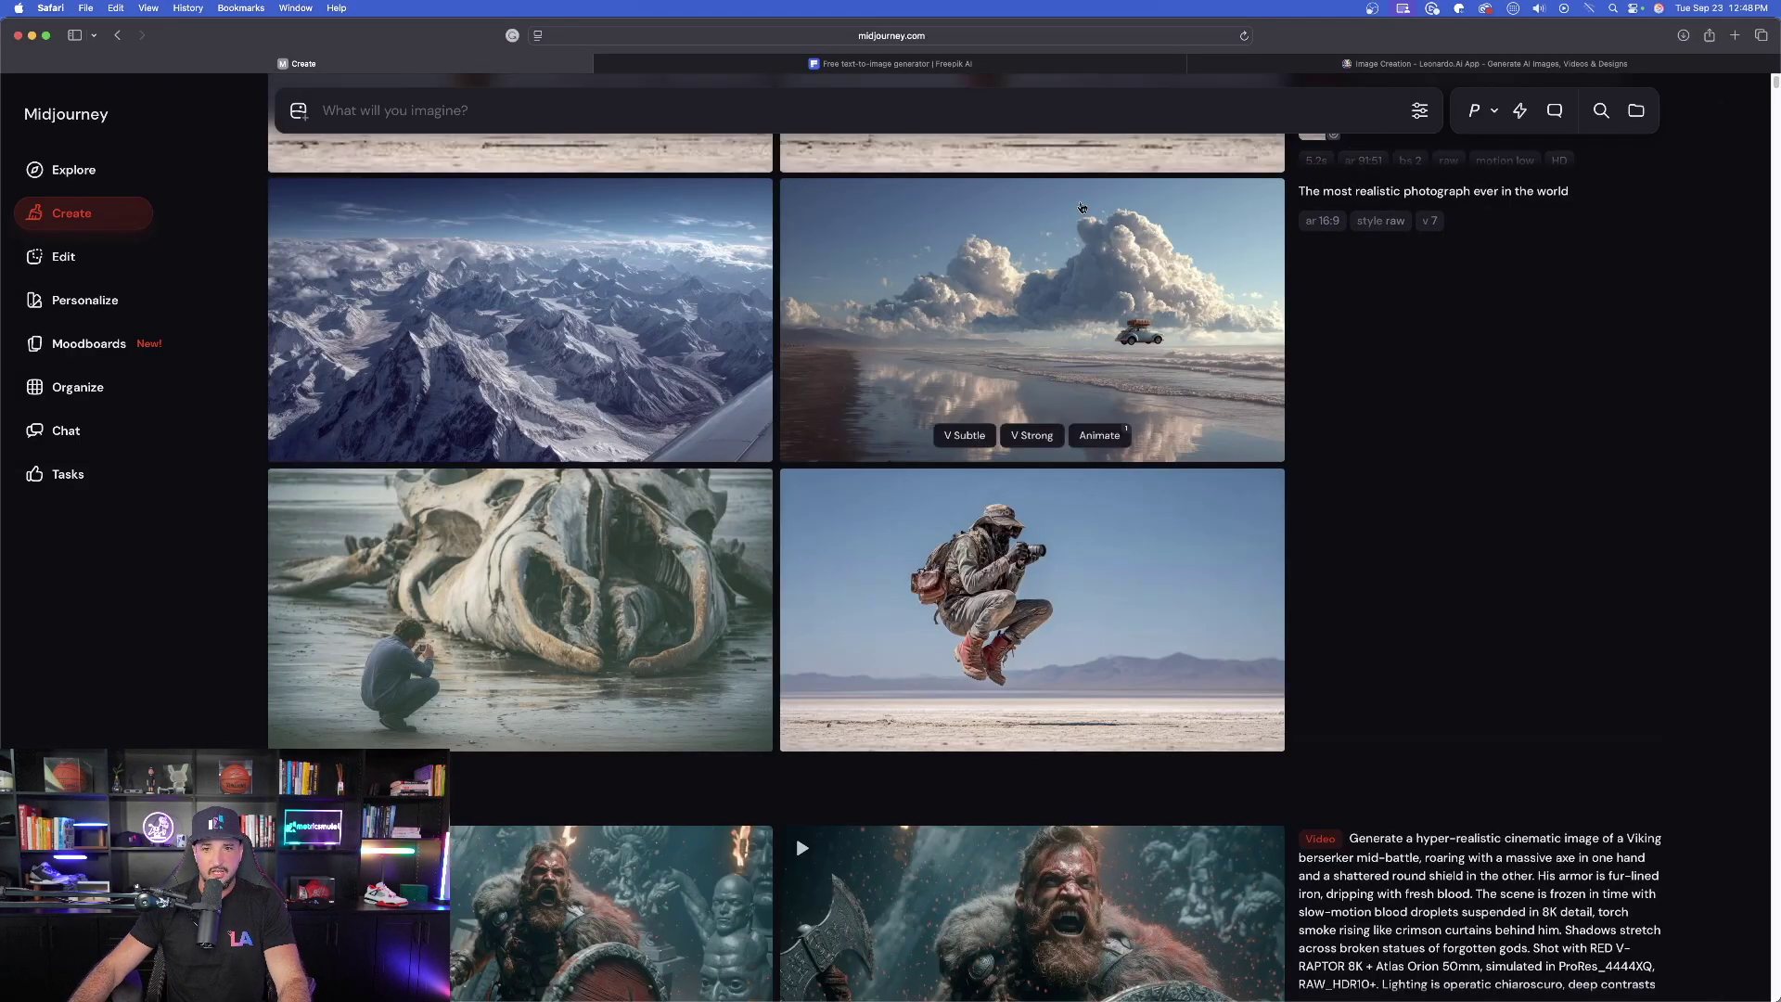
Open ChatGPT in a new browser tab and enlarge the page text
{"action": "left_click", "coordinate": [1736, 39]}
{"action": "left_click", "coordinate": [918, 175]}
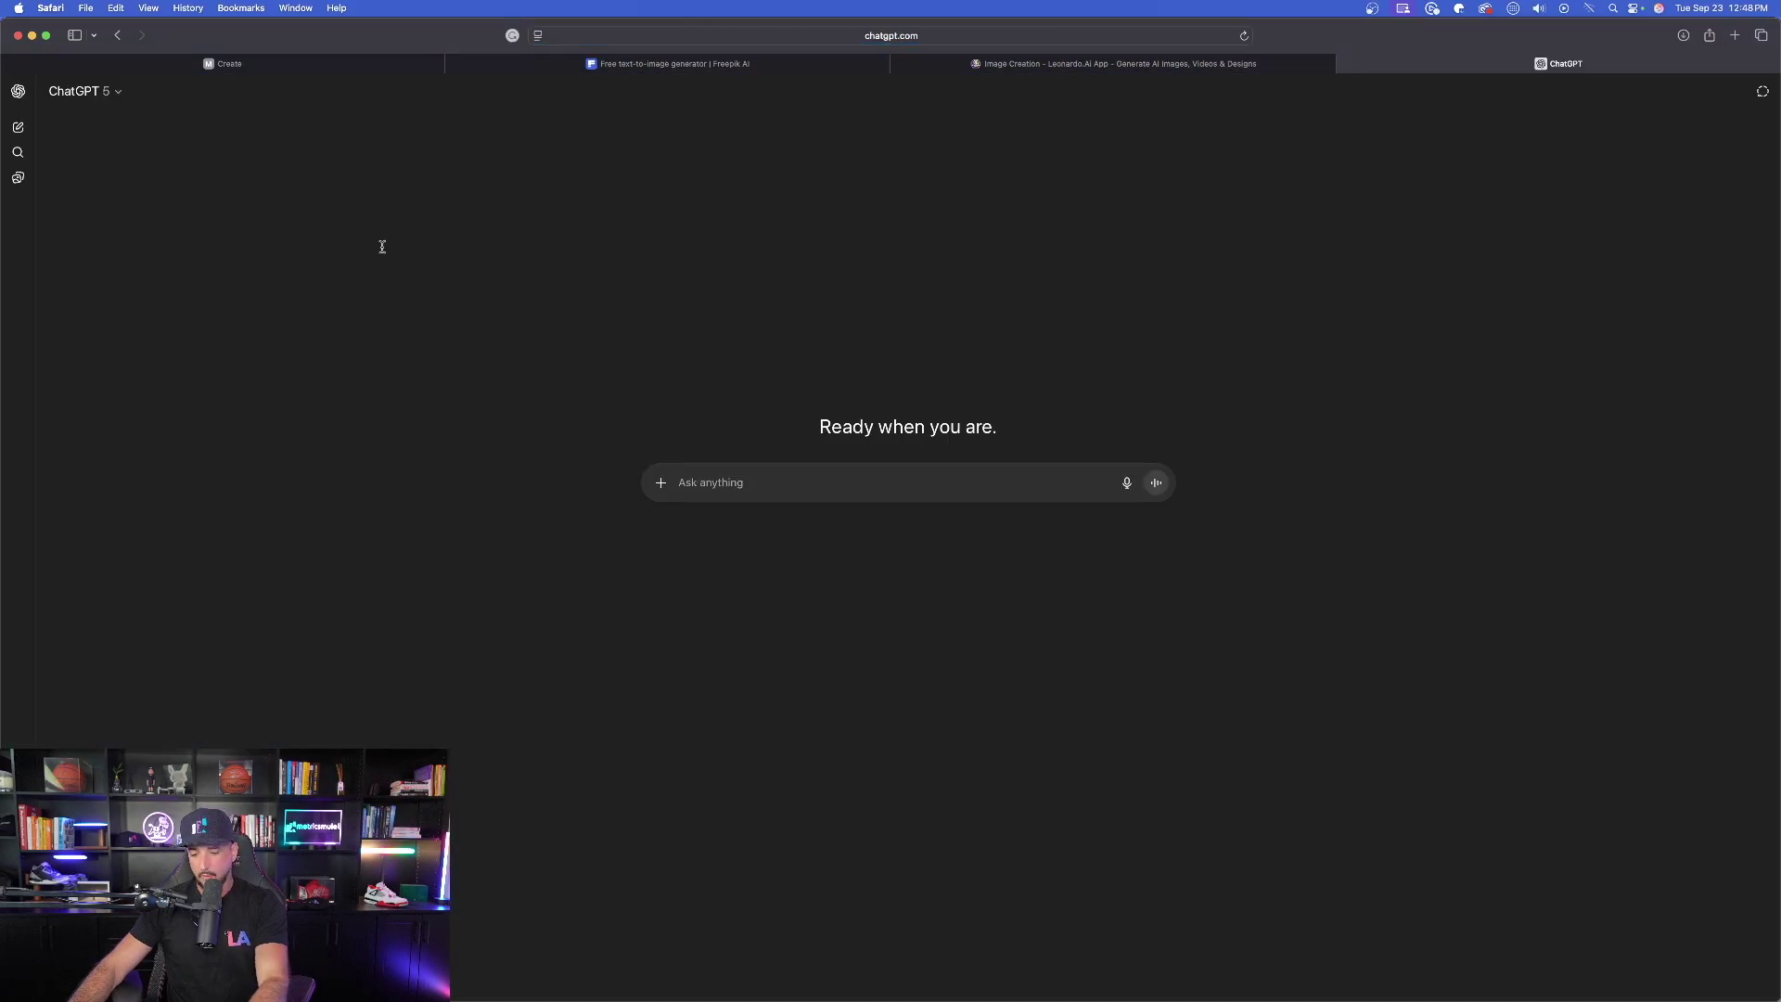
{"action": "key", "text": "super+plus"}
{"action": "key", "text": "super+plus"}
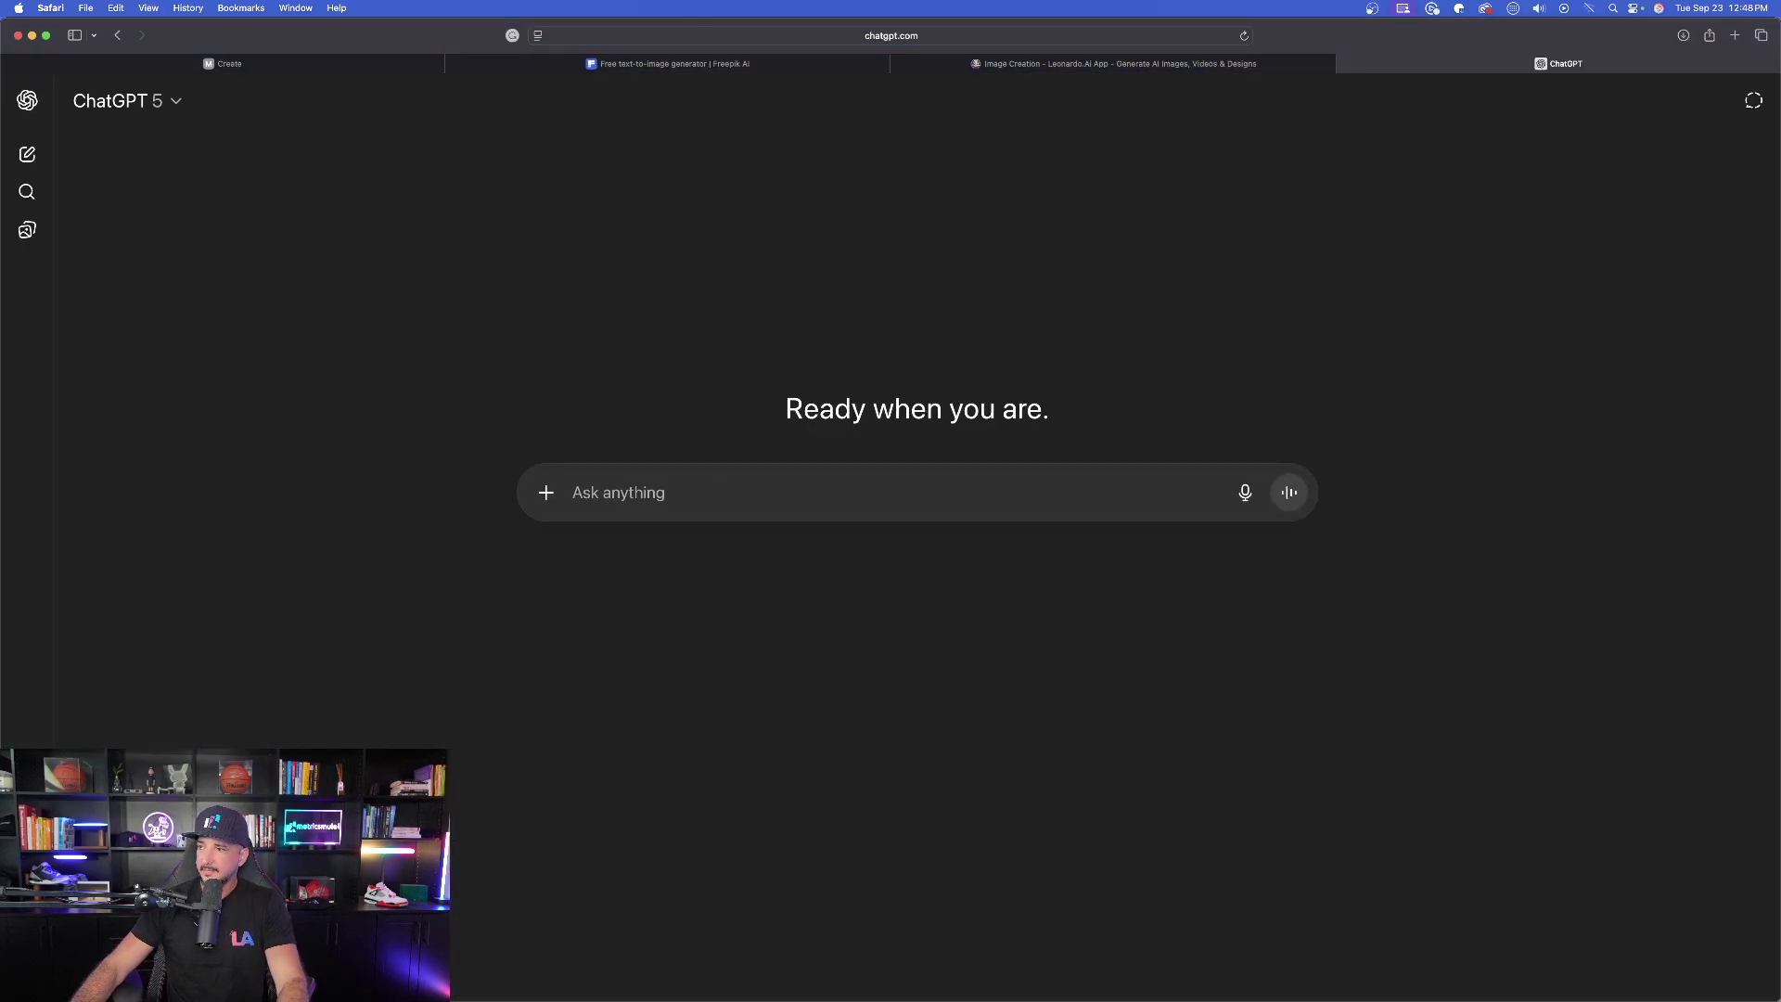
Attach the jumping photographer image and send "this image was created in midjourney, what meta tokens should i use to generate it again to keep the hyperfrealism"
{"action": "left_click_drag", "start_coordinate": [855, 518], "coordinate": [847, 515]}
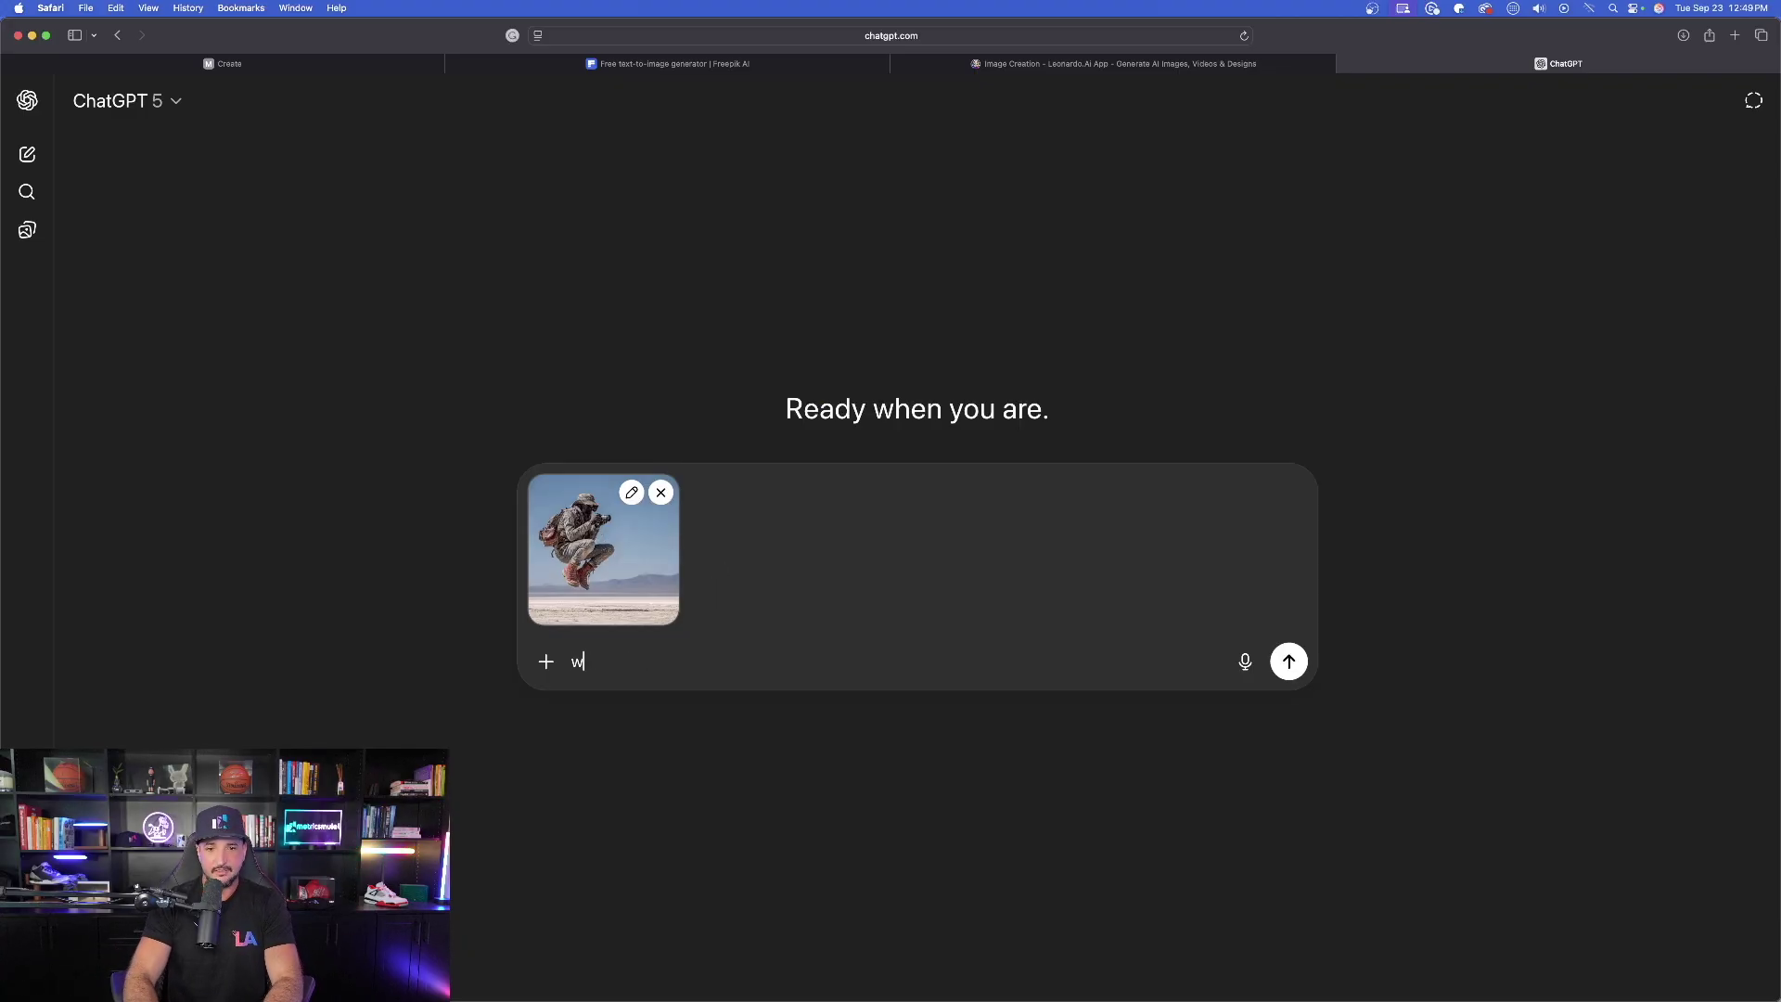
{"action": "key", "text": "BackSpace"}
{"action": "type", "text": "this image was created"}
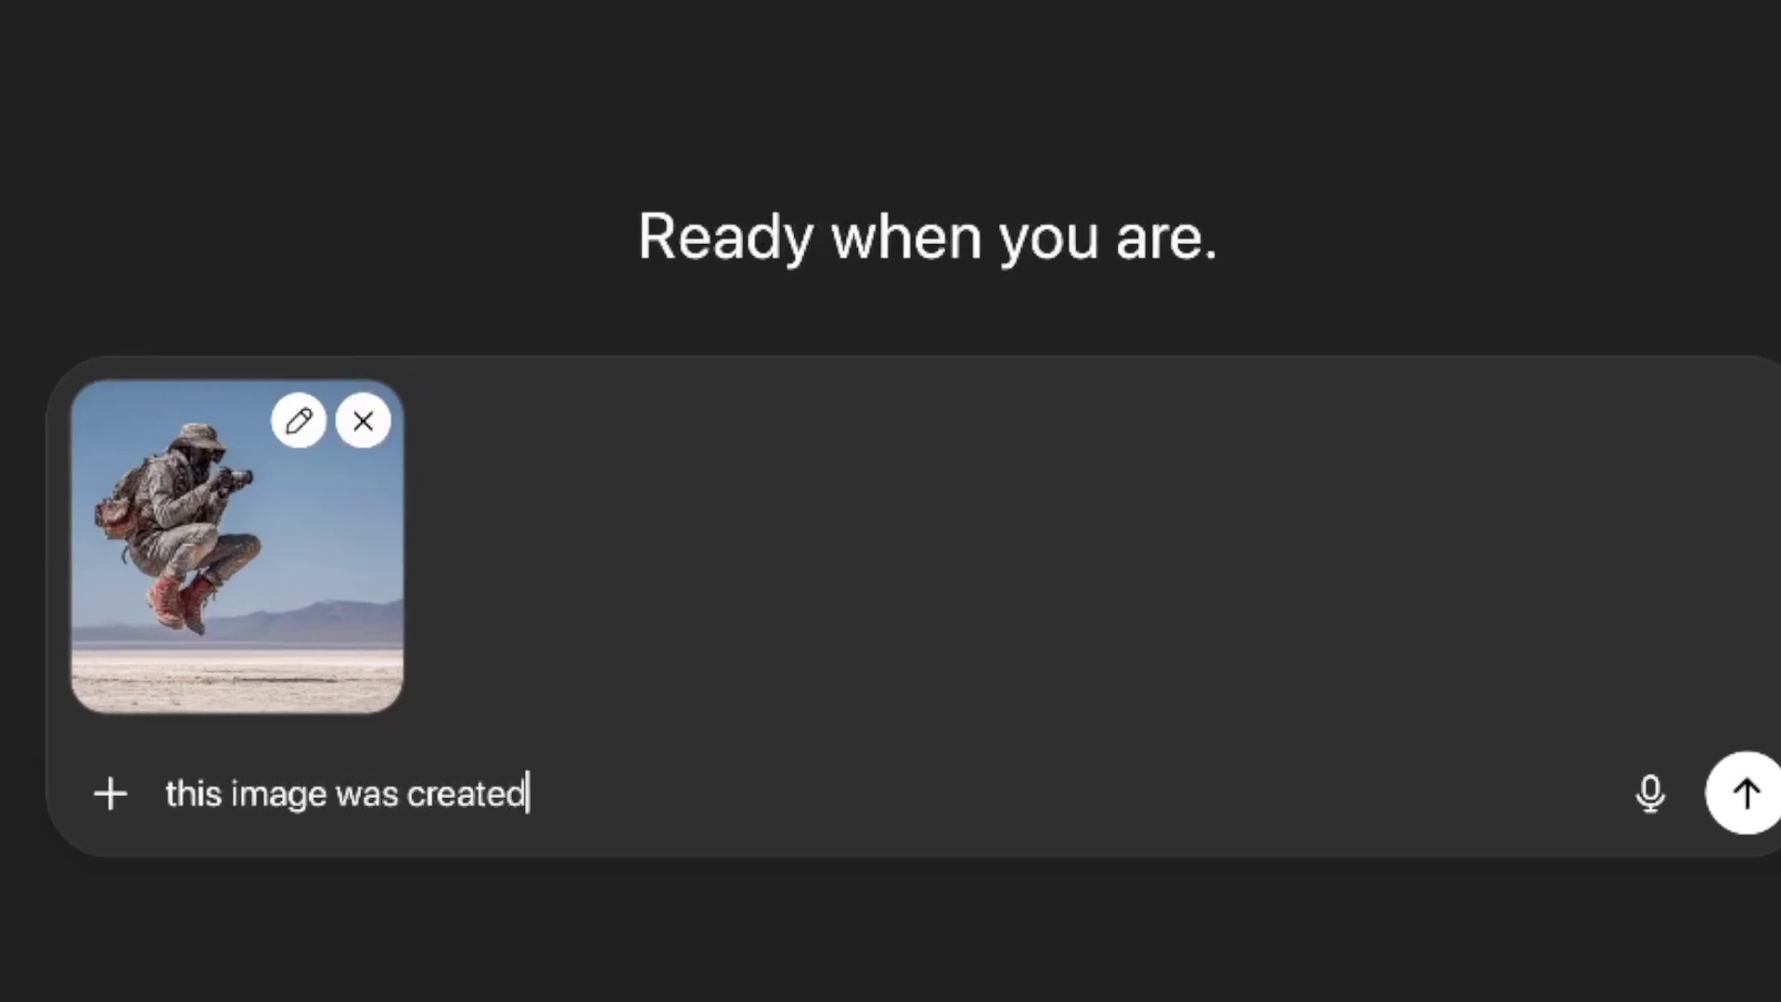
{"action": "type", "text": " in midjourney, what meta tokens sho"}
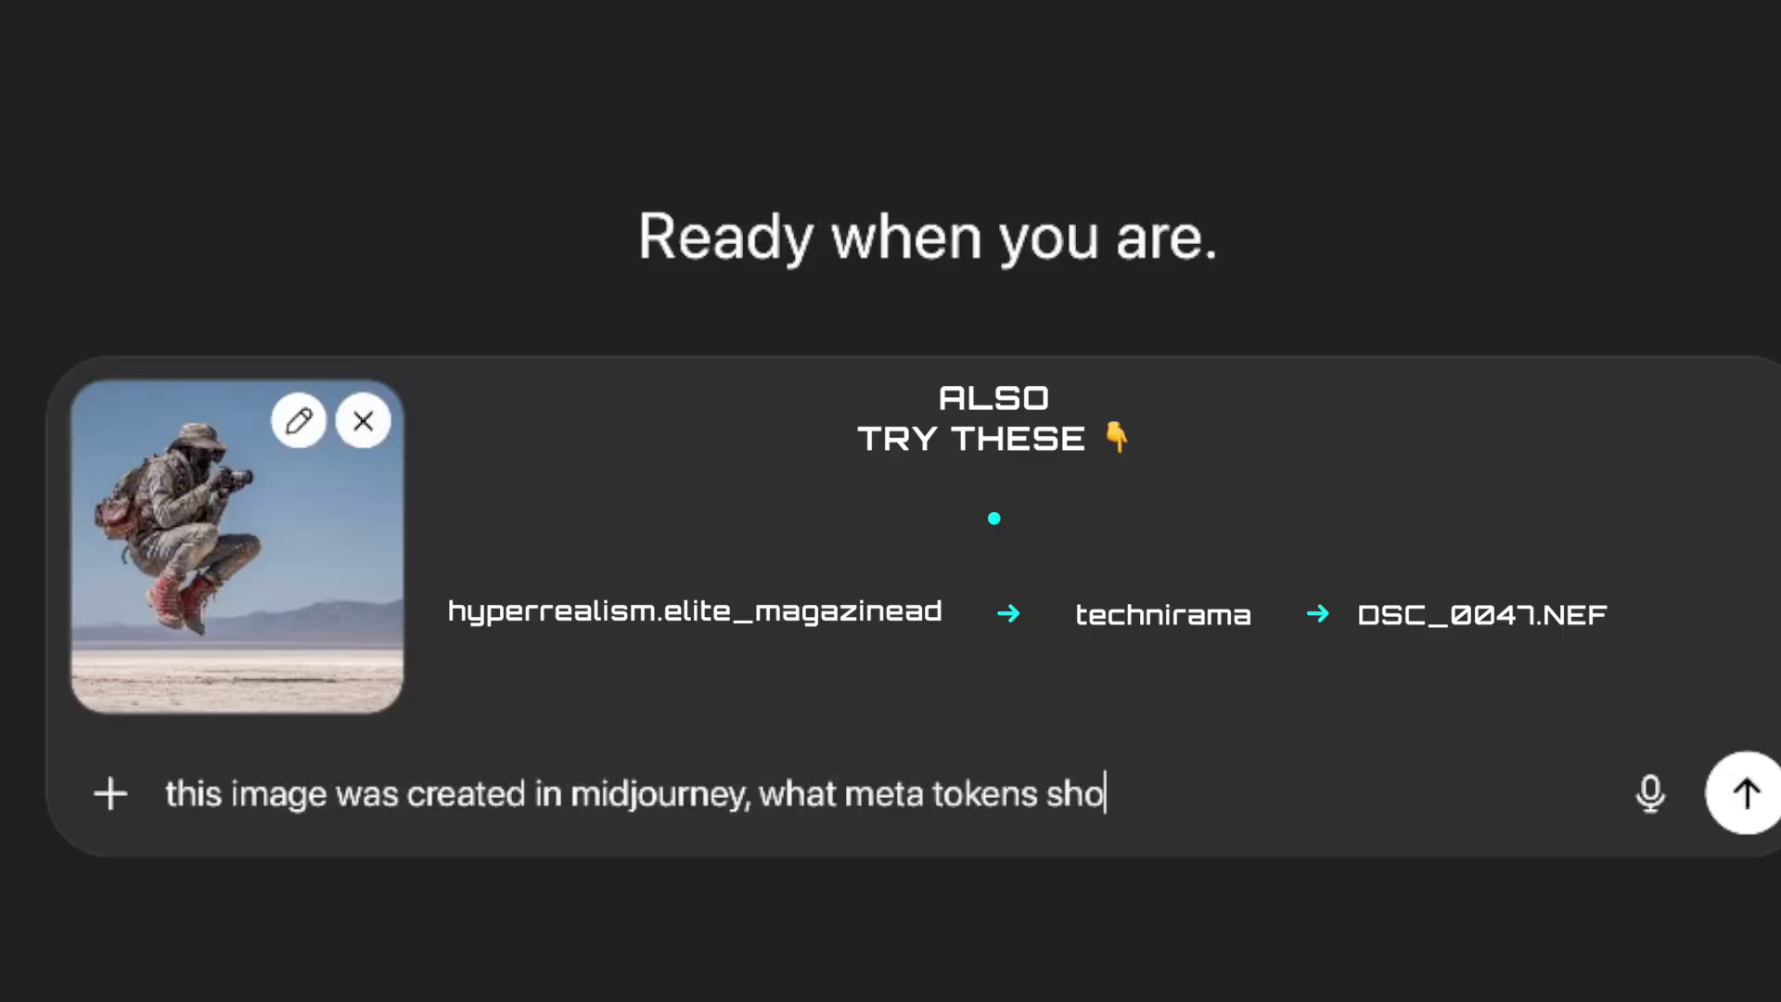
{"action": "type", "text": "ujld"}
{"action": "key", "text": "BackSpace"}
{"action": "key", "text": "BackSpace"}
{"action": "key", "text": "BackSpace"}
{"action": "type", "text": "ld i use to generate it again to keep the hyperfrealism"}
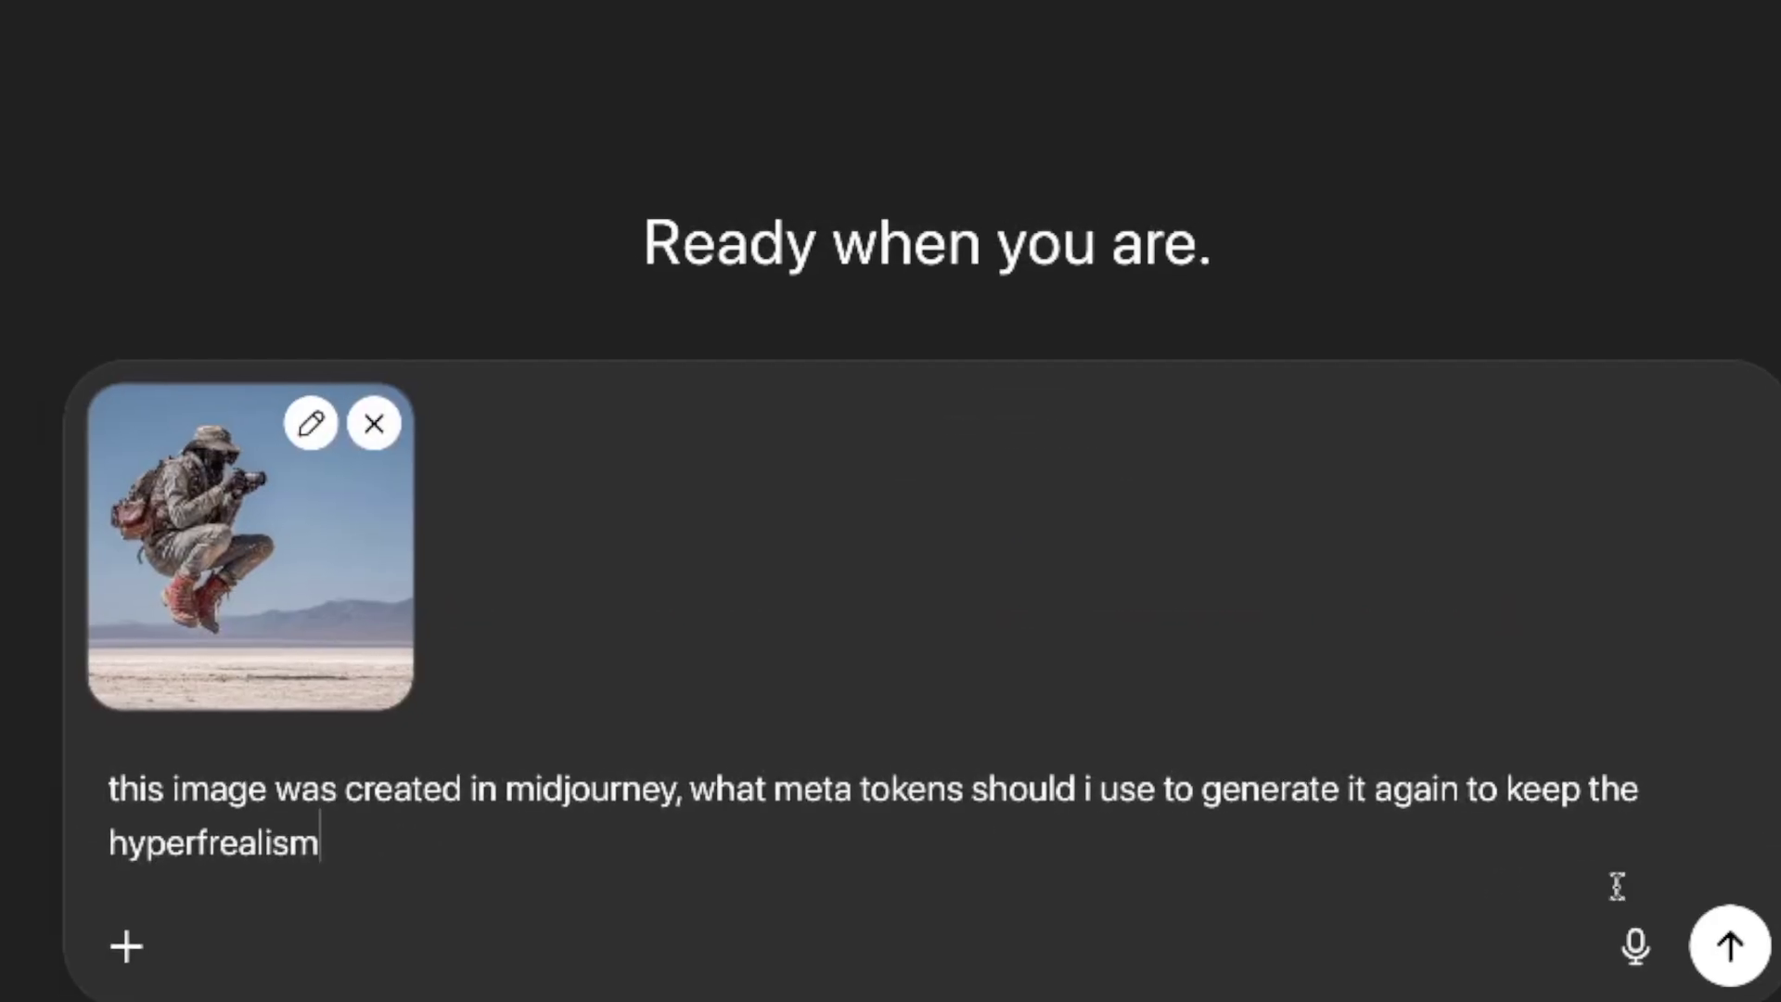
{"action": "key", "text": "Return"}
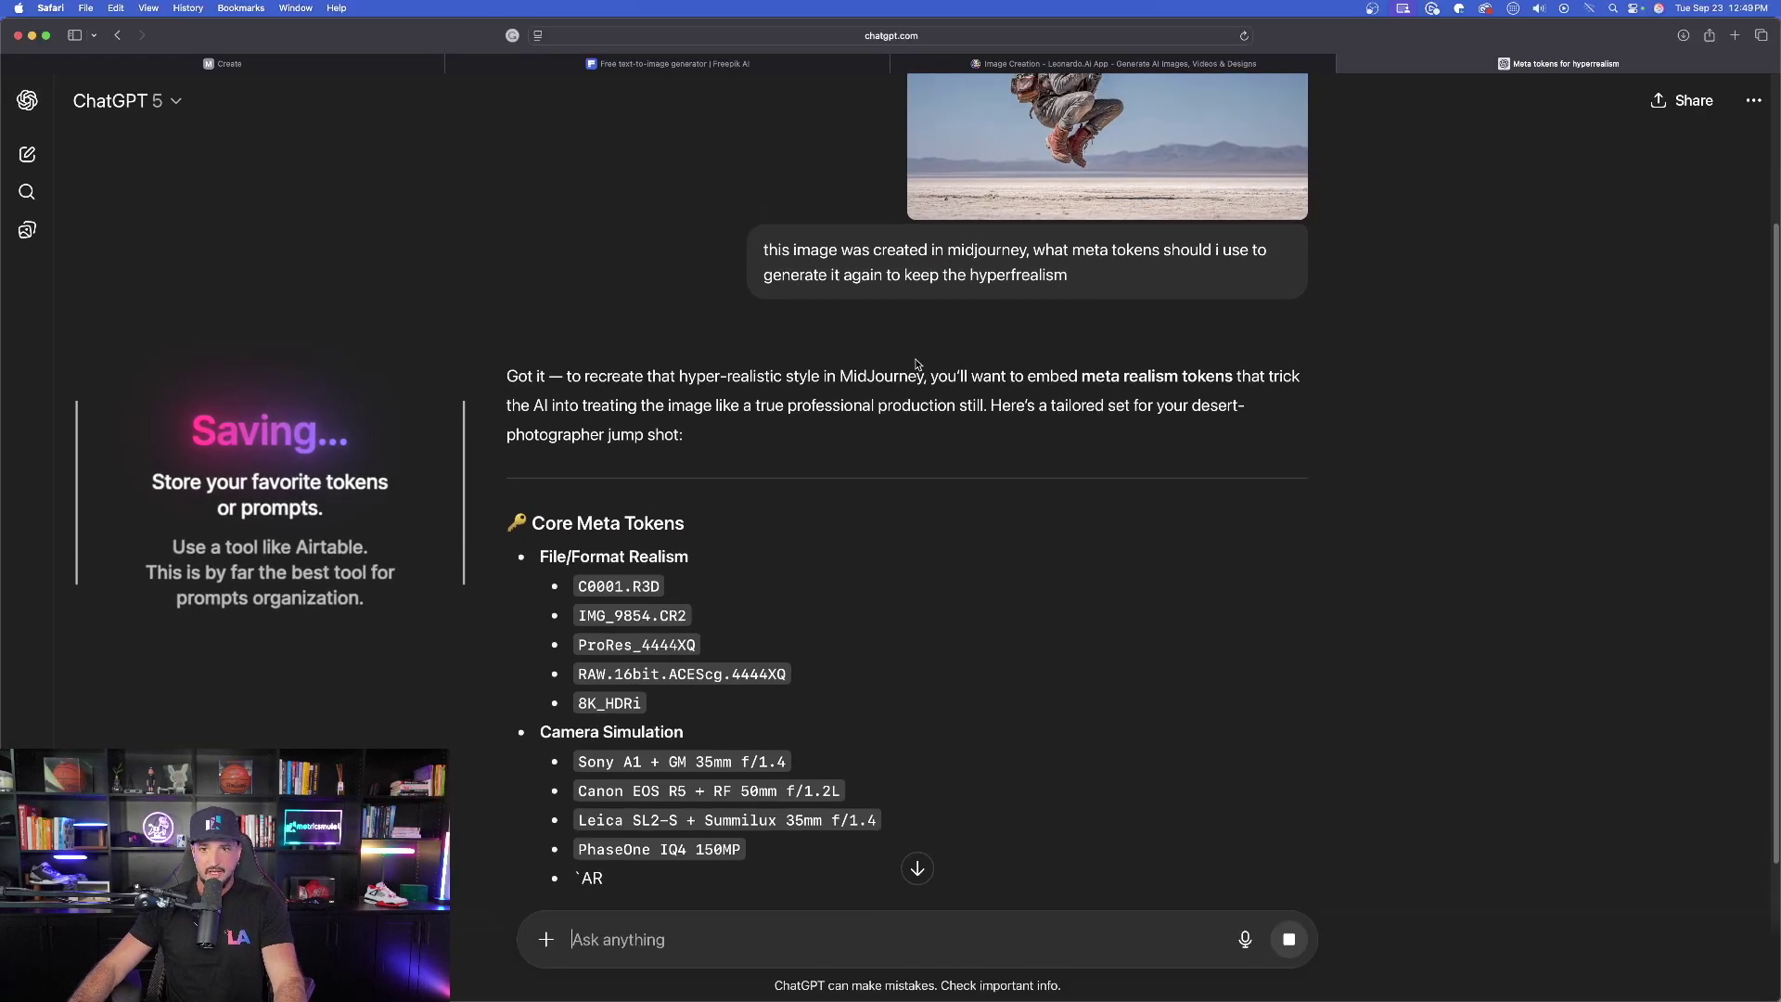
Review the suggested meta tokens and copy the text of the example prompt beginning "Hyperrealistic desert explorer mid-air leap"
{"action": "scroll", "coordinate": [465, 316], "scroll_direction": "up", "scroll_amount": 3}
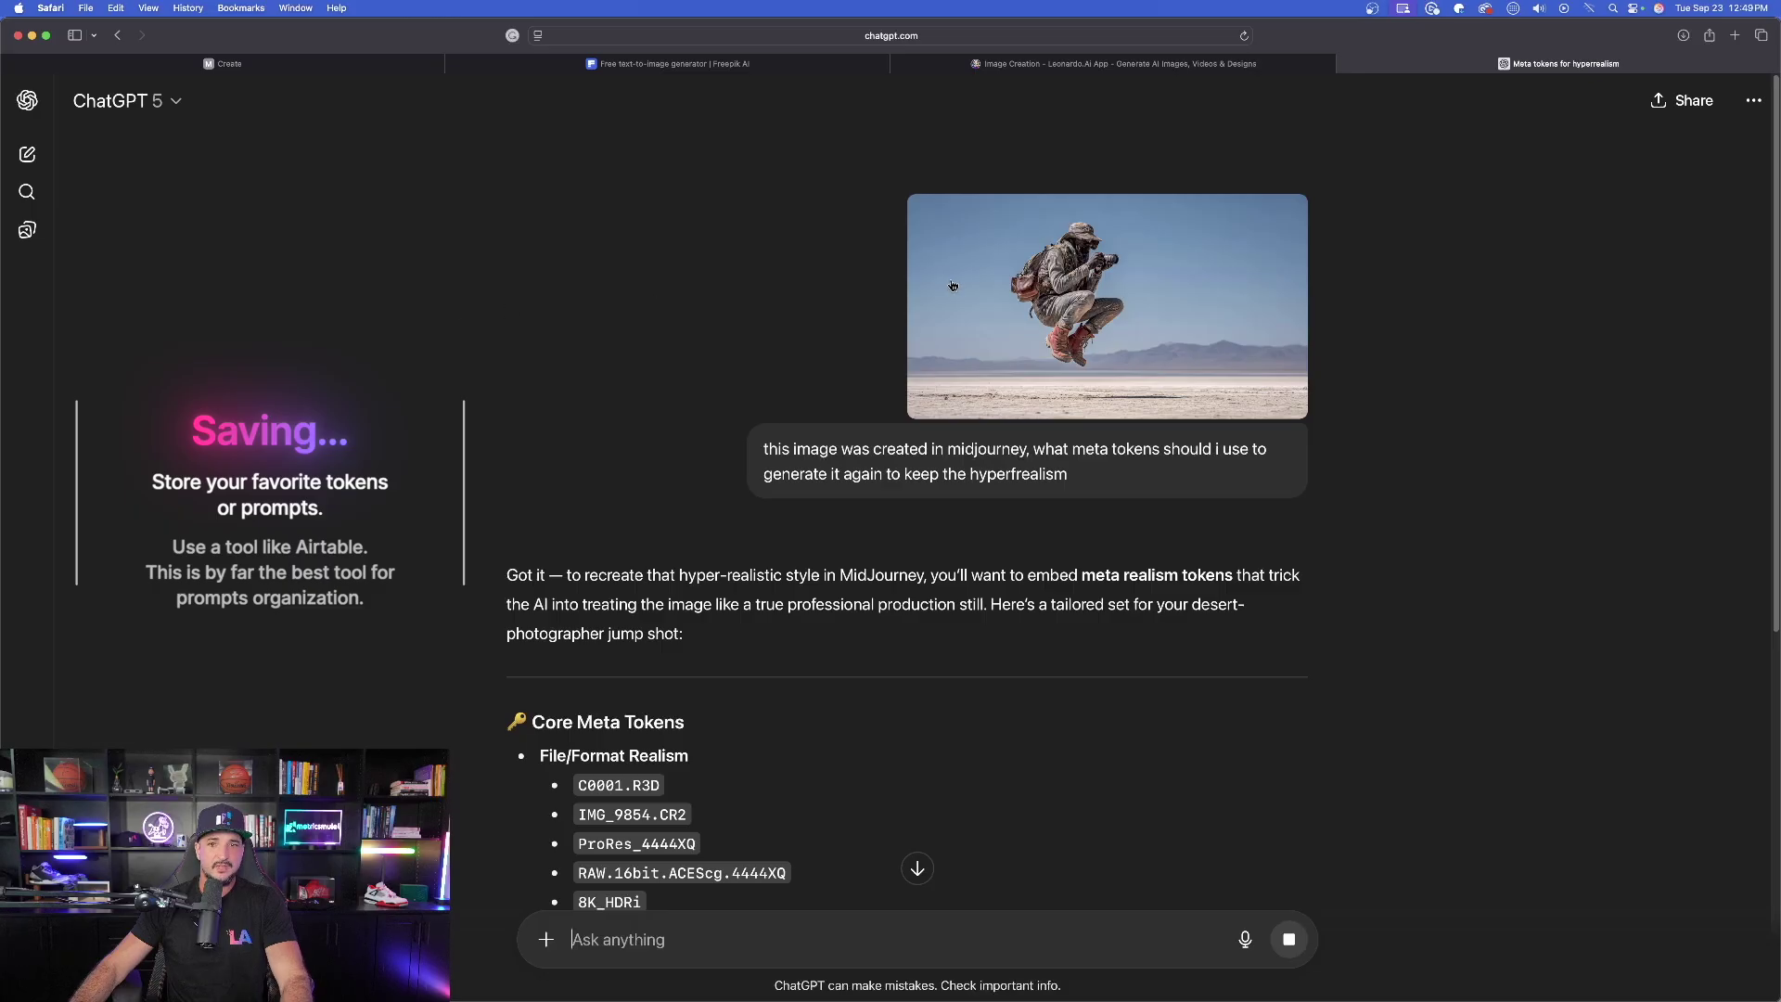
{"action": "scroll", "coordinate": [417, 331], "scroll_direction": "down", "scroll_amount": 10}
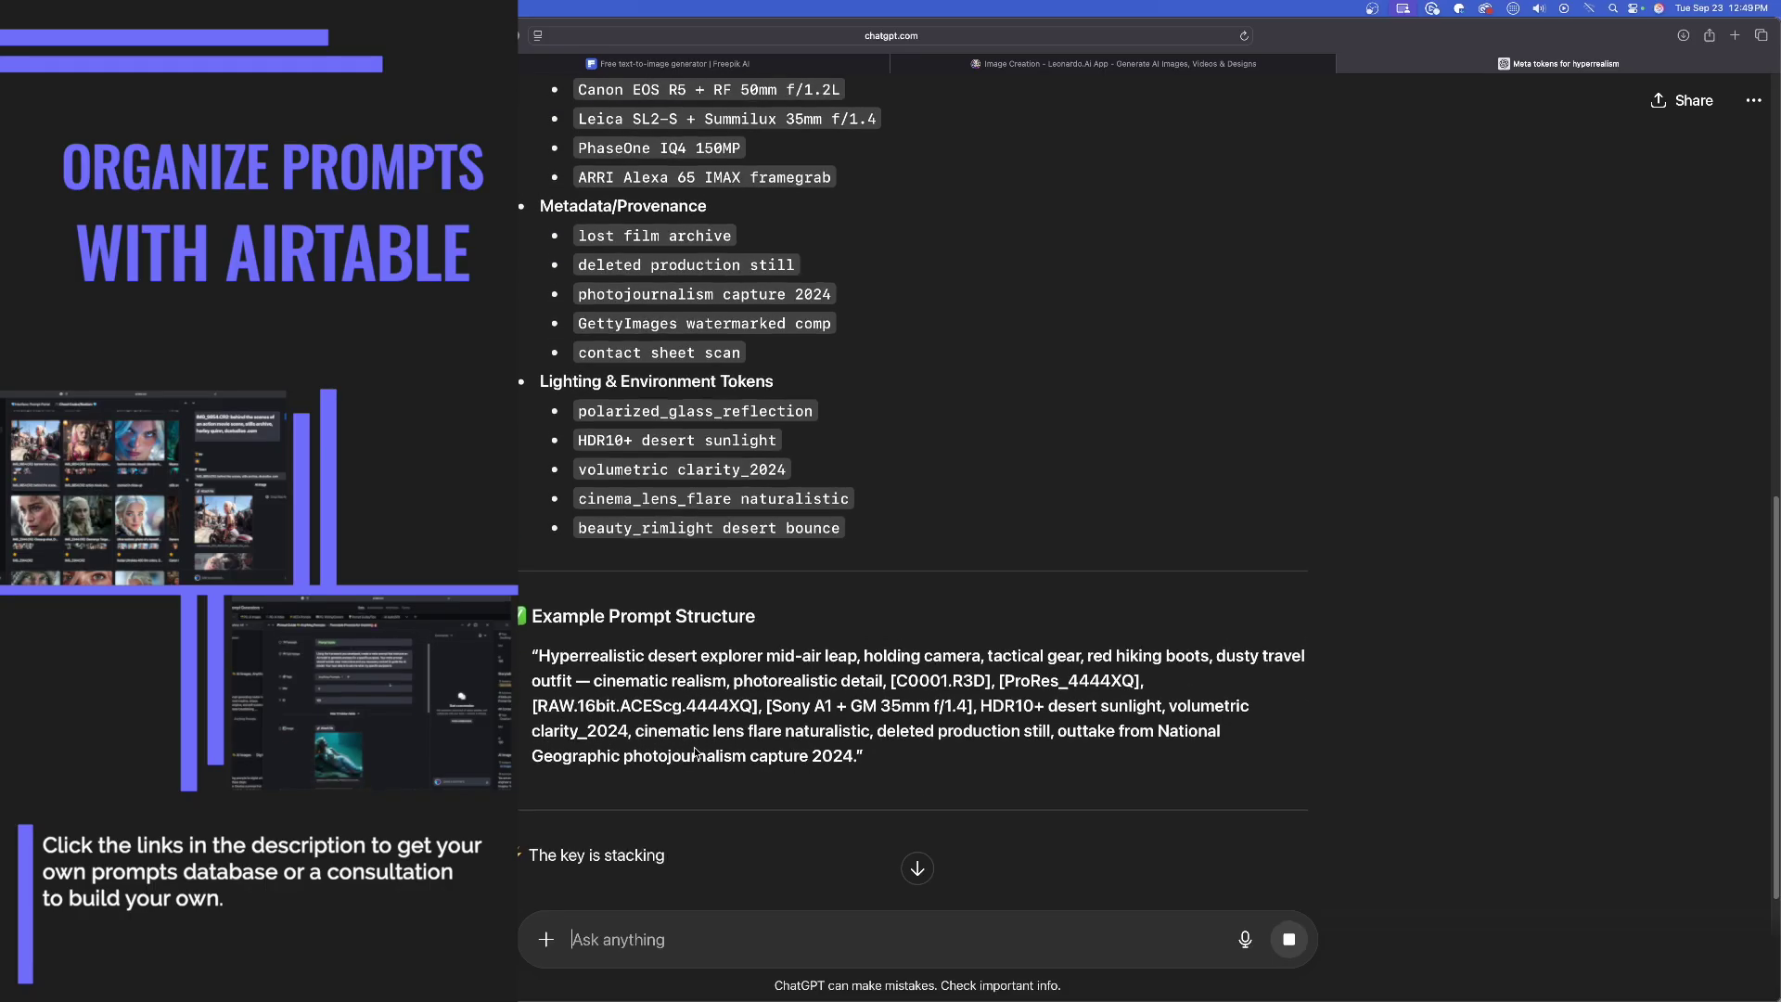
{"action": "left_click_drag", "start_coordinate": [539, 542], "coordinate": [855, 642]}
{"action": "key", "text": "super+c"}
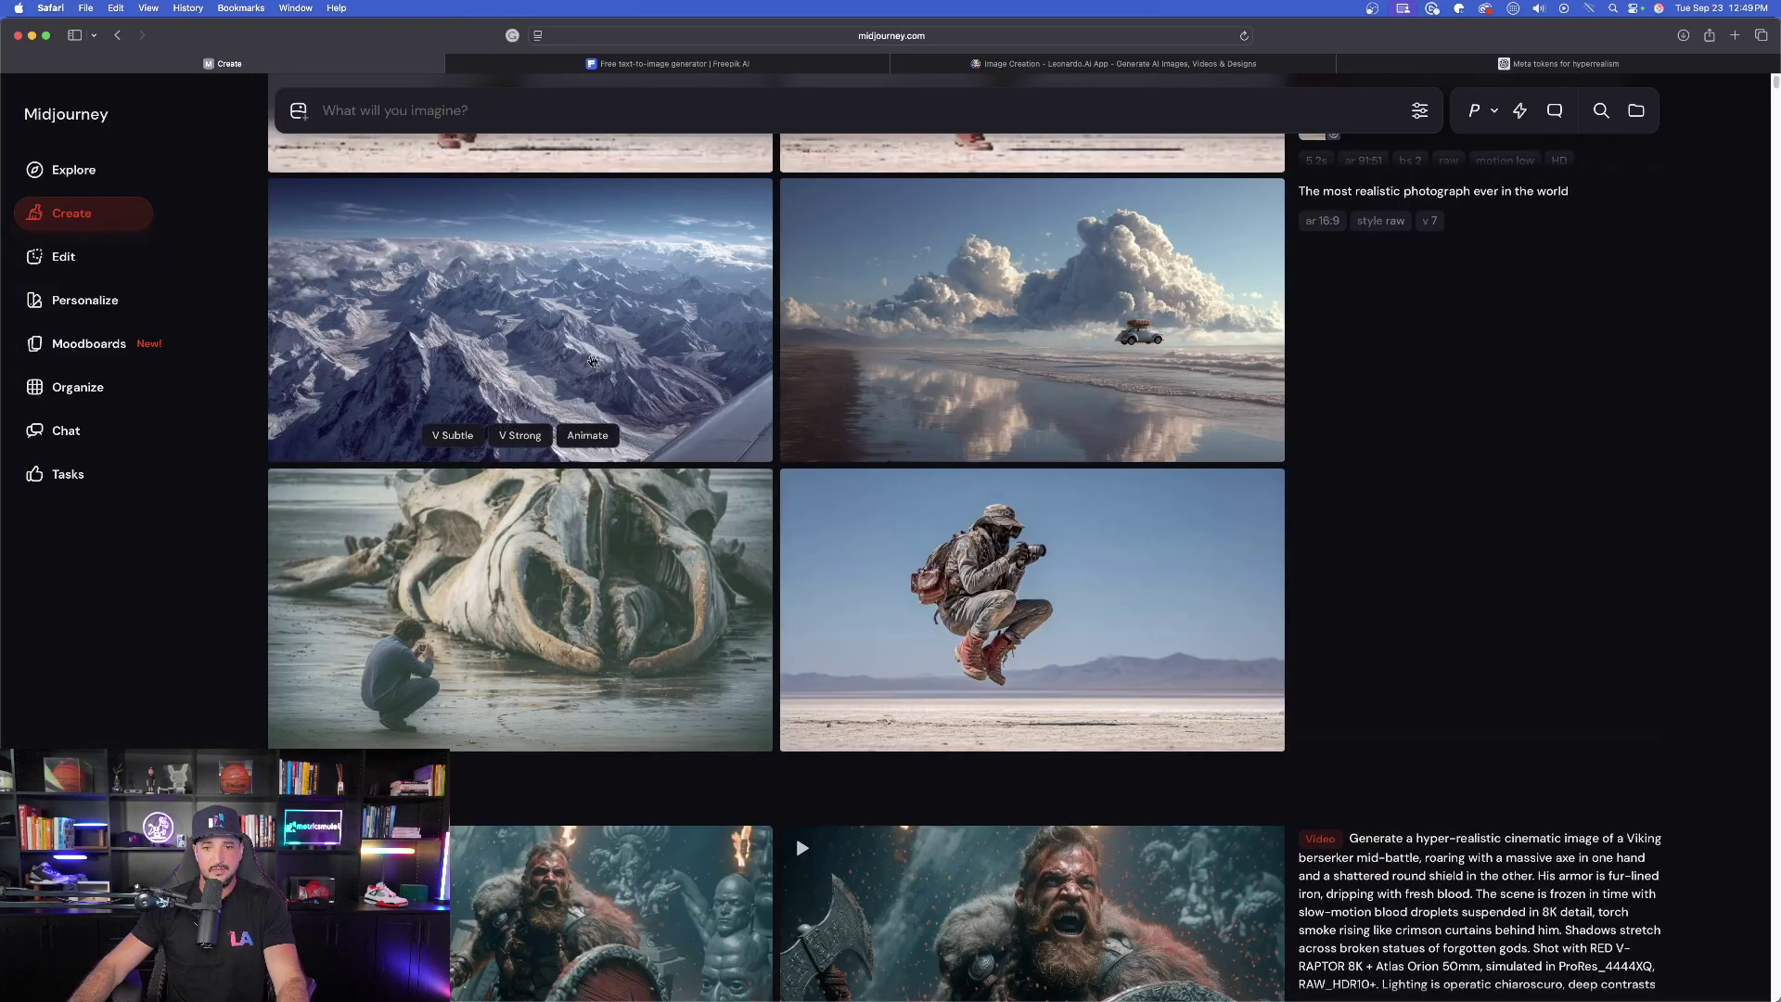
Switch to Midjourney and generate images from the copied "Hyperrealistic desert explorer mid-air leap" prompt
{"action": "scroll", "coordinate": [591, 361], "scroll_direction": "up", "scroll_amount": 6}
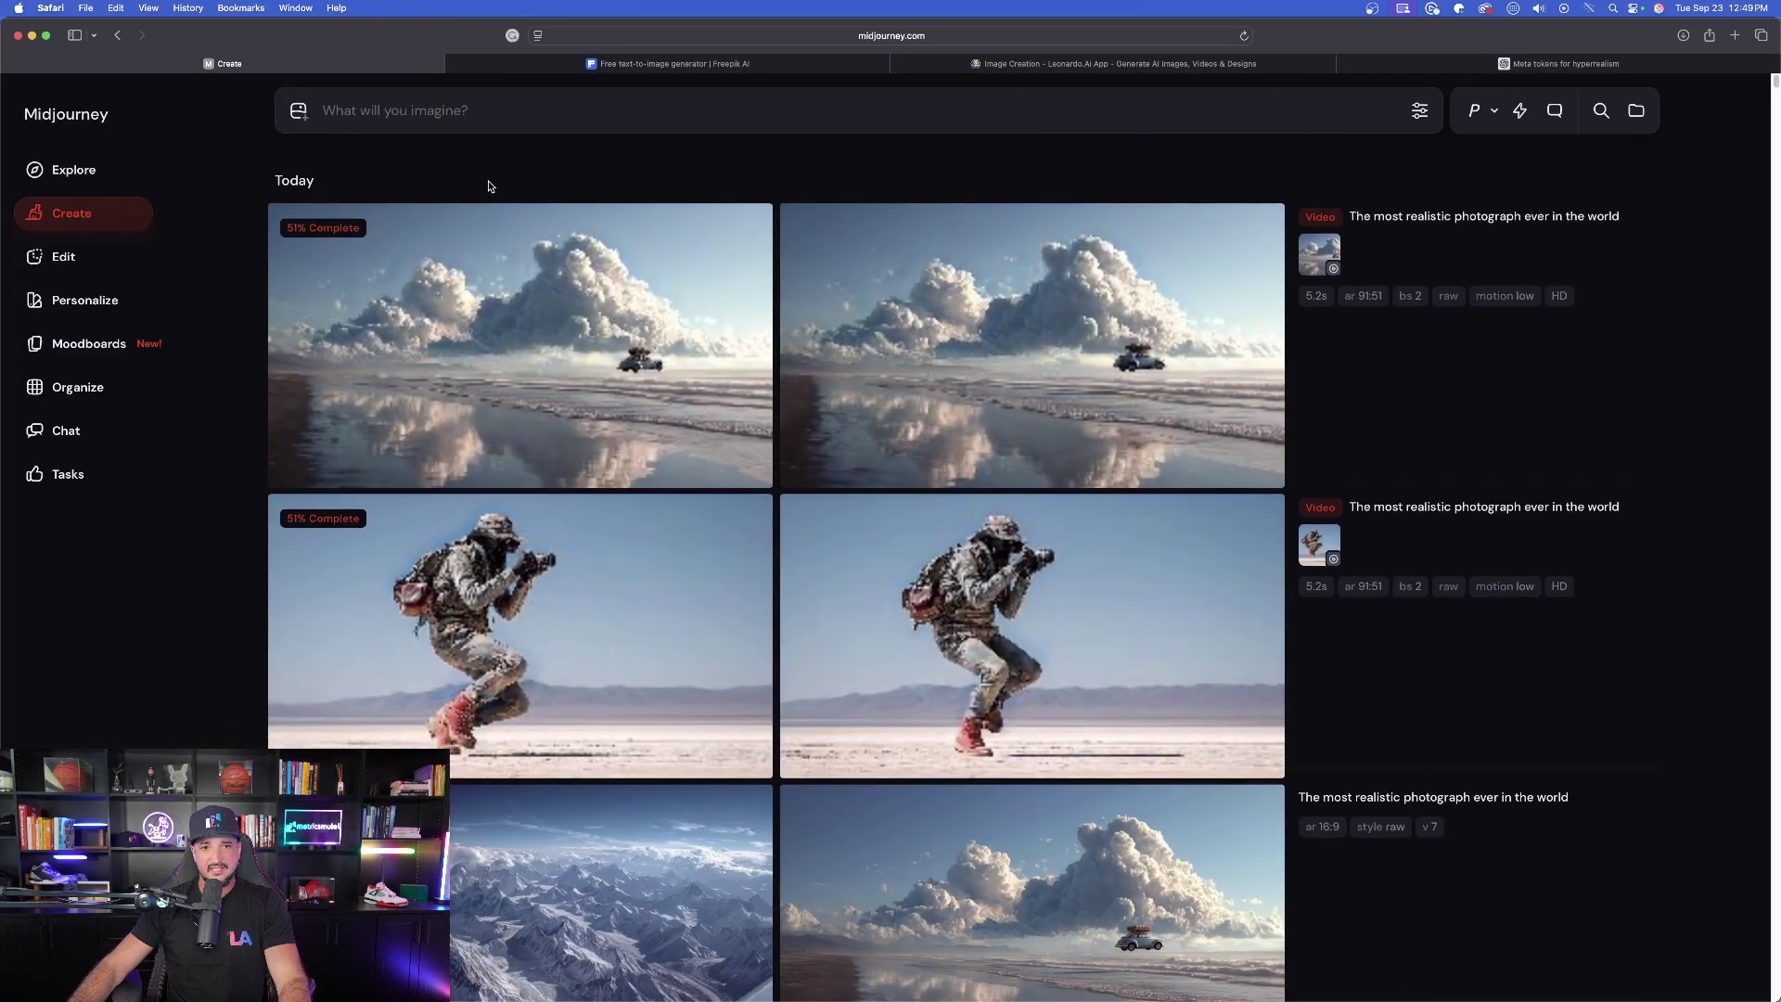
{"action": "key", "text": "super+v"}
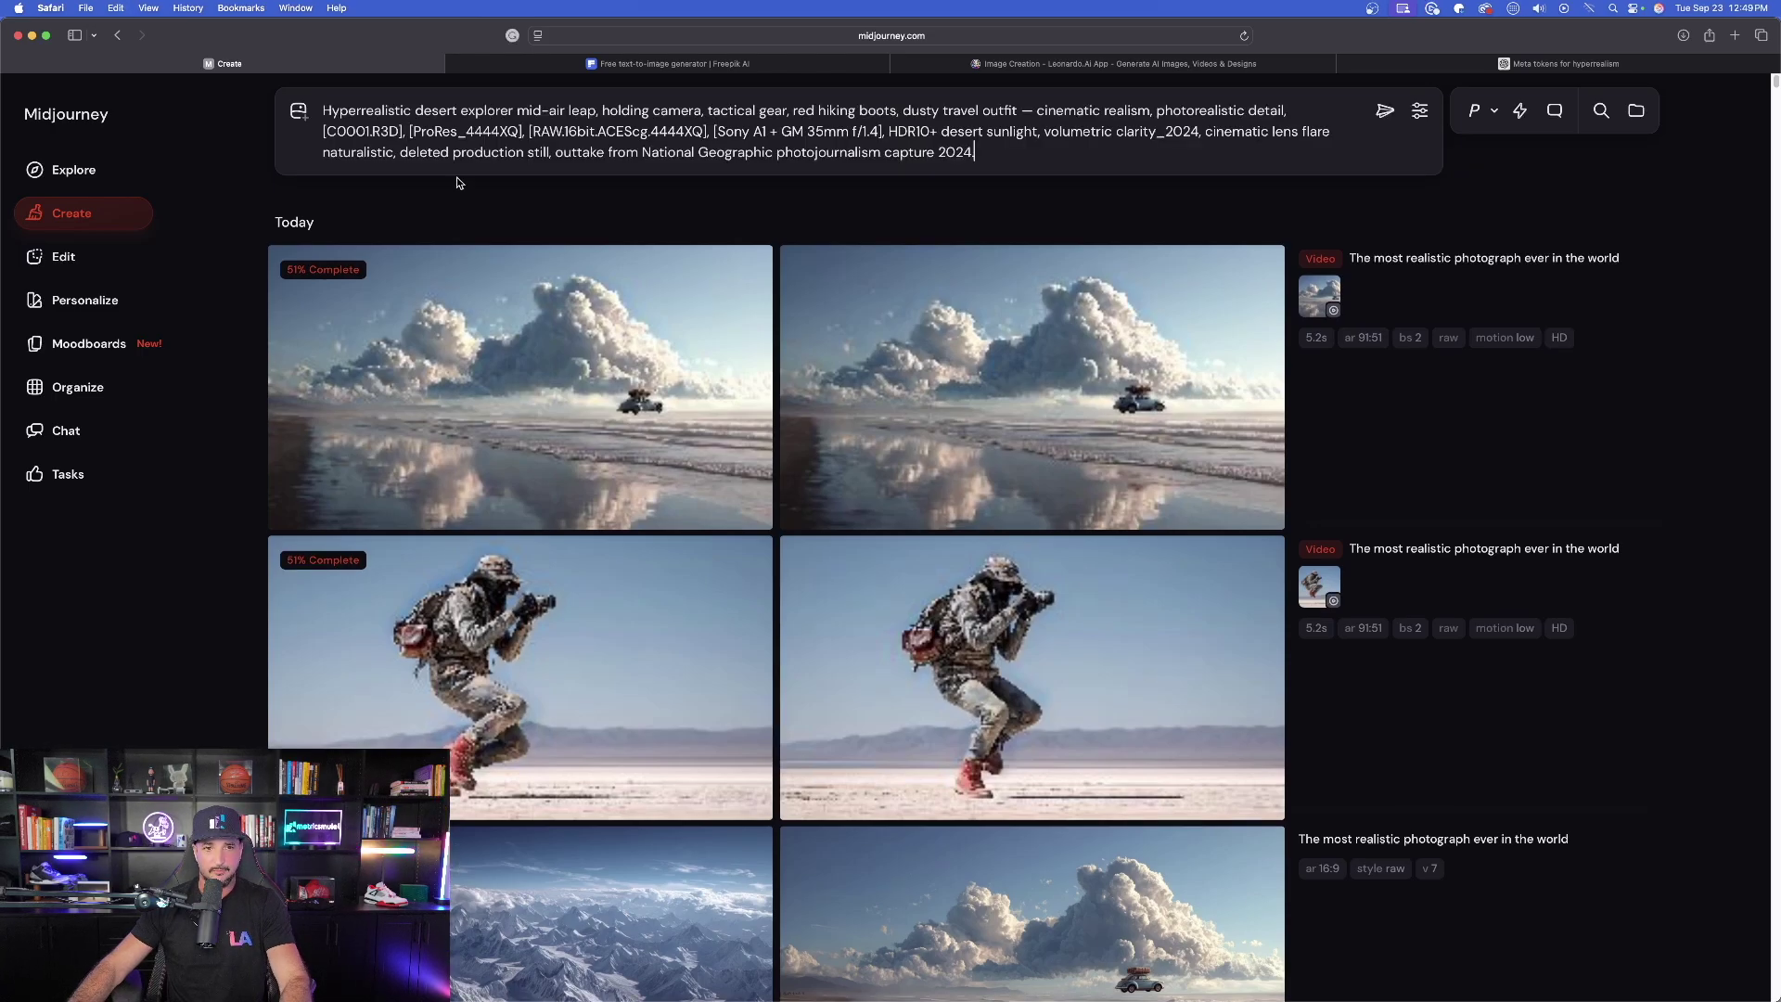
{"action": "left_click", "coordinate": [1383, 110]}
Put the earlier prompt "The most realistic photograph ever in the world" from the feed back into the prompt box
{"action": "scroll", "coordinate": [1165, 326], "scroll_direction": "down", "scroll_amount": 10}
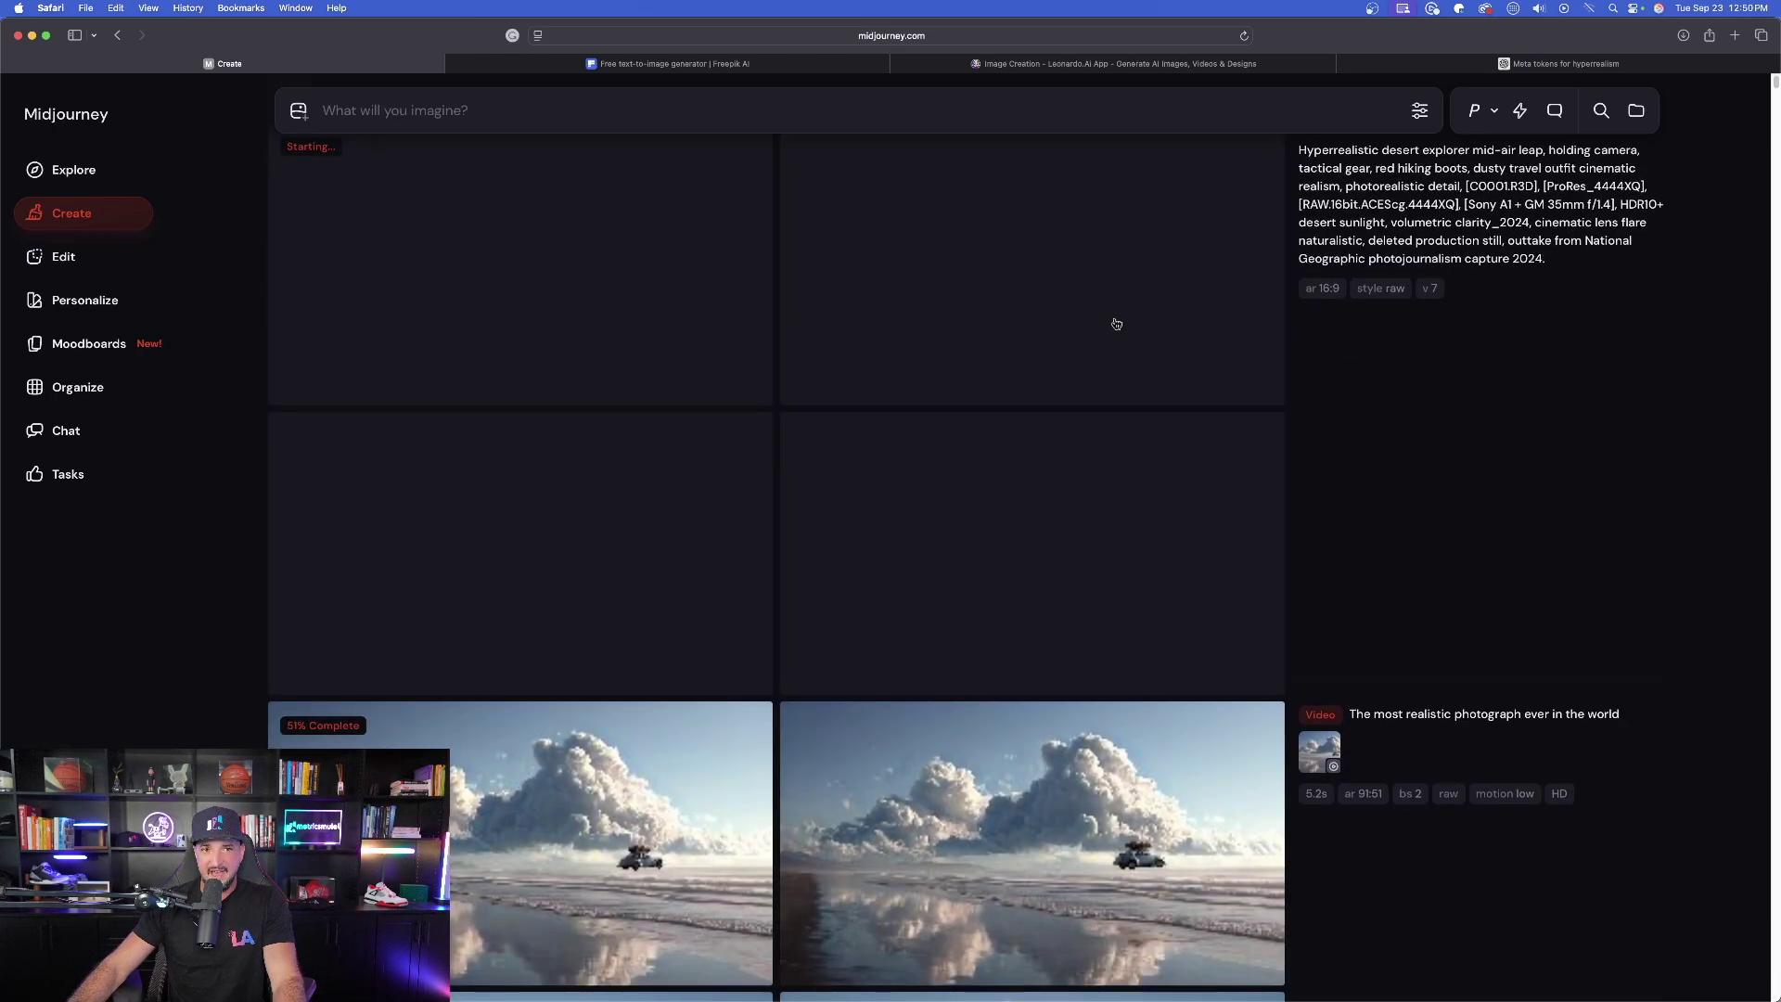
{"action": "scroll", "coordinate": [1389, 601], "scroll_direction": "down", "scroll_amount": 2}
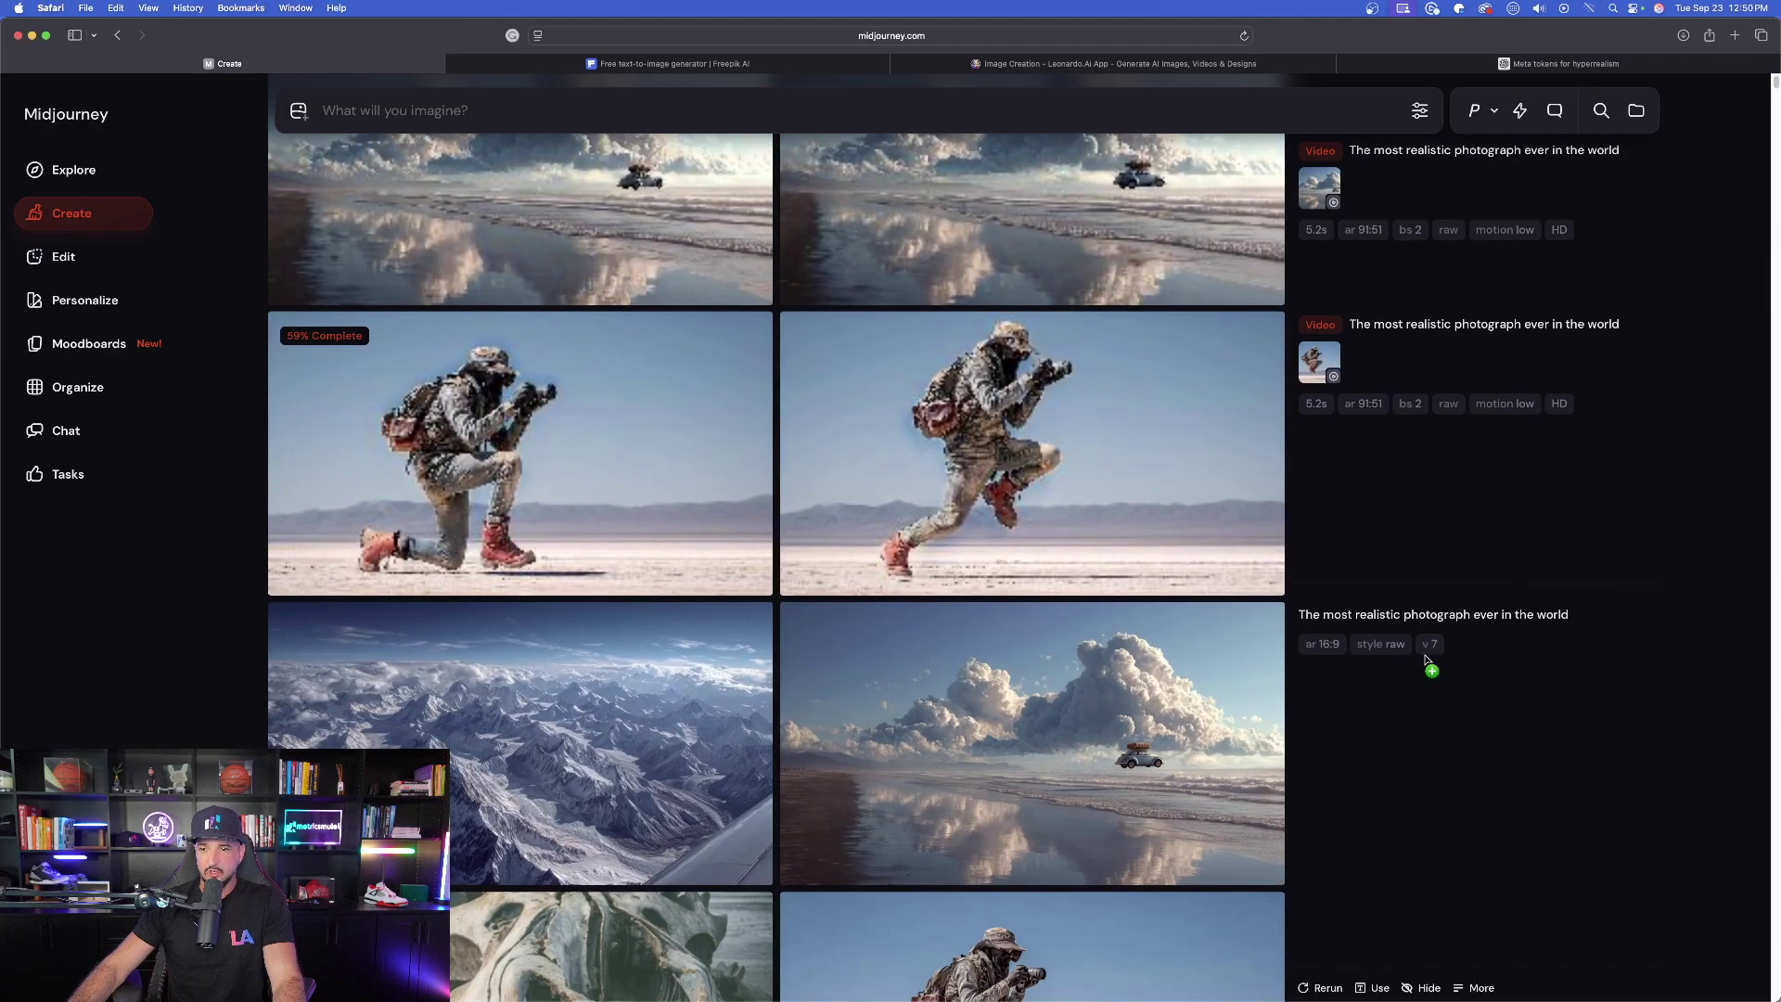
{"action": "left_click_drag", "start_coordinate": [1427, 658], "coordinate": [325, 110]}
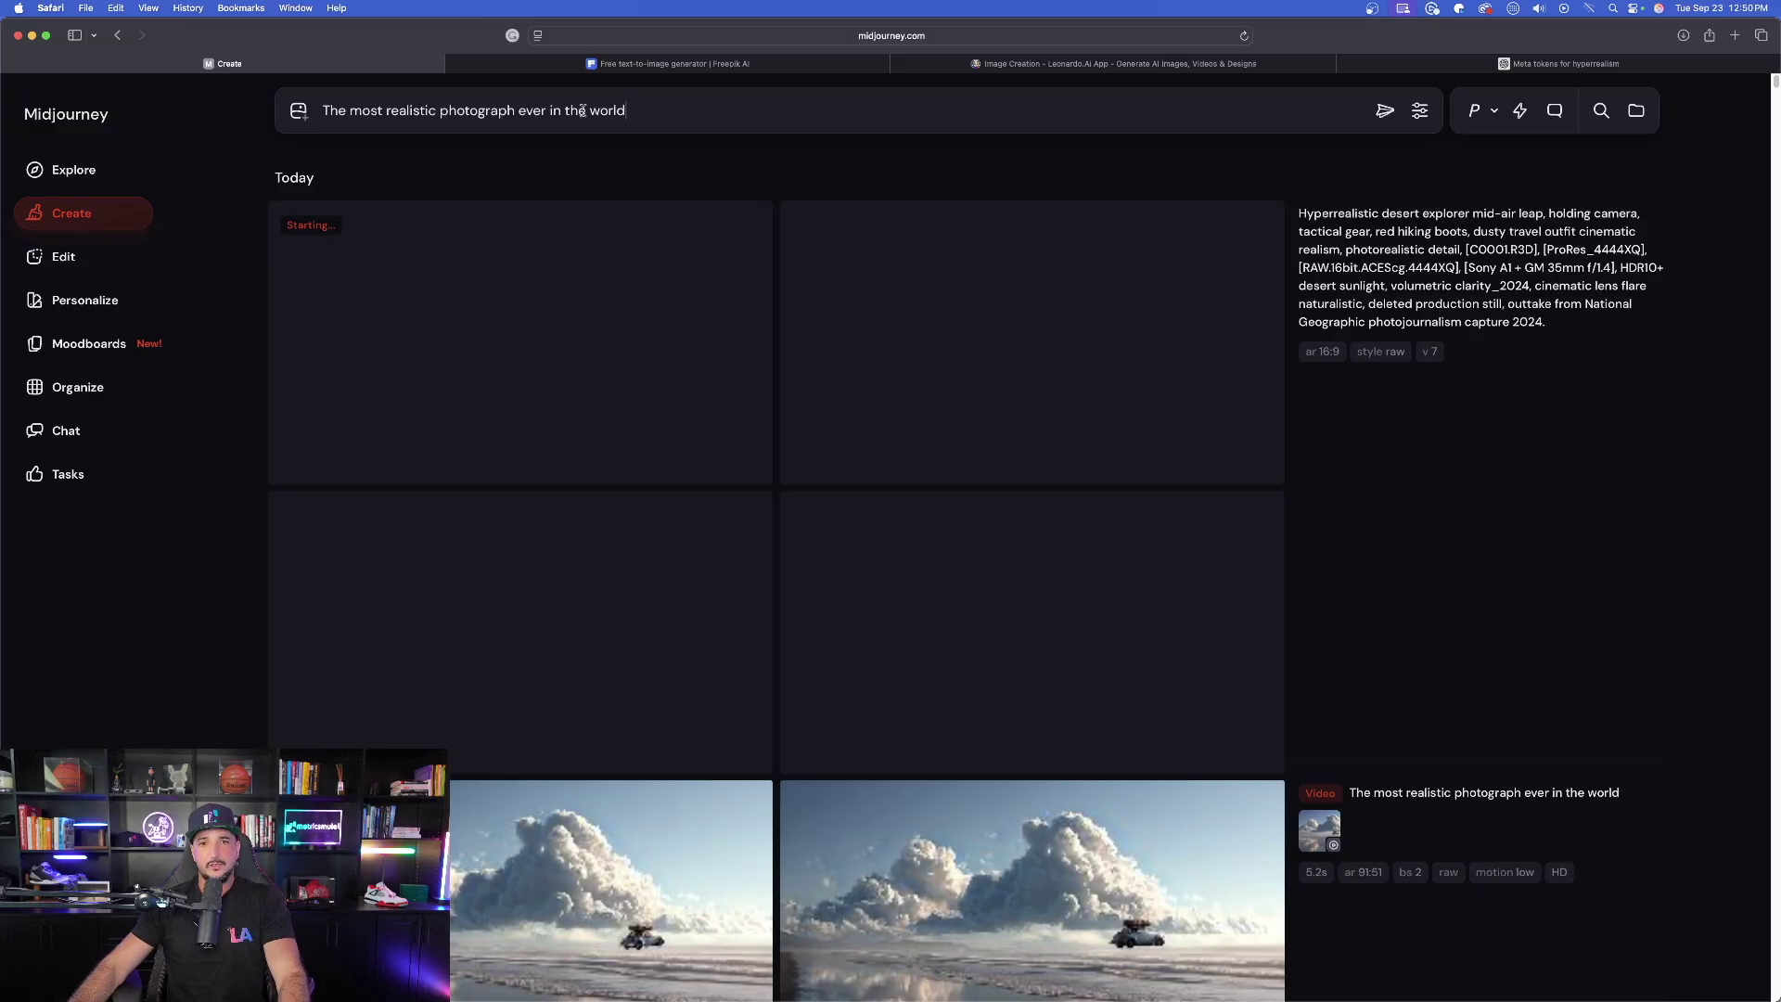
Switch to Leonardo.Ai, look through its generated images at full size from the mountain landscape onward, and close the viewer
{"action": "left_click", "coordinate": [1042, 65]}
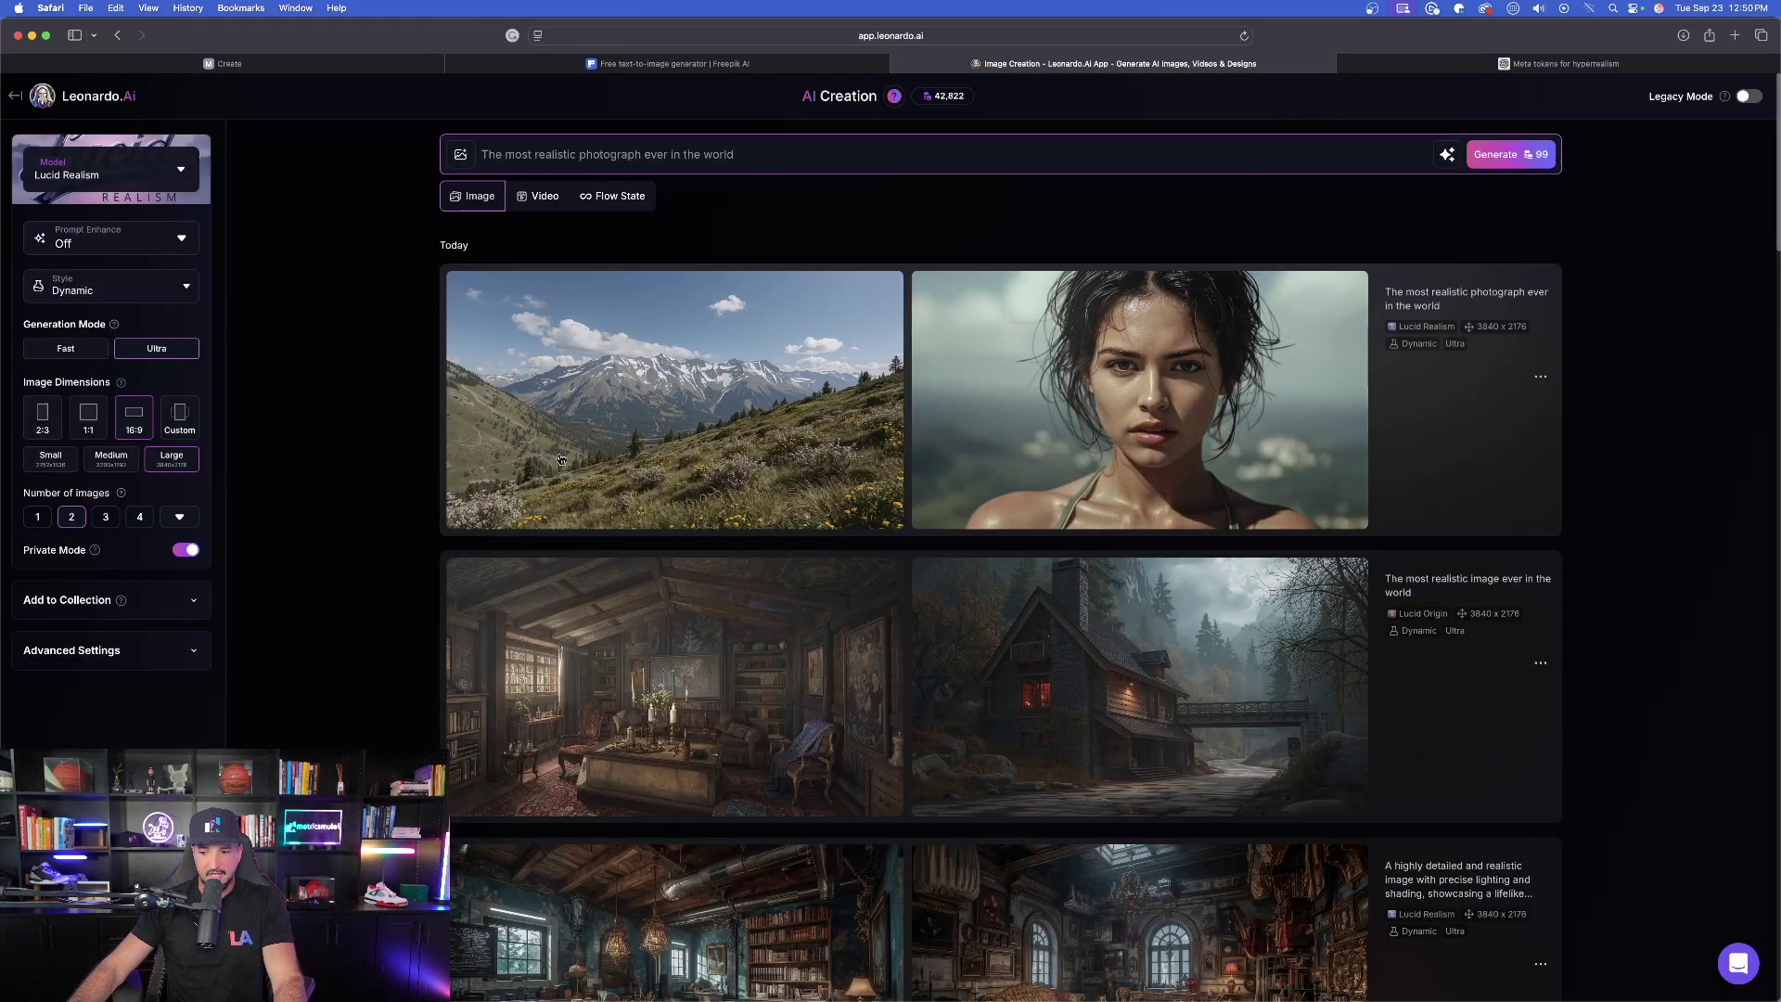
{"action": "left_click", "coordinate": [660, 433]}
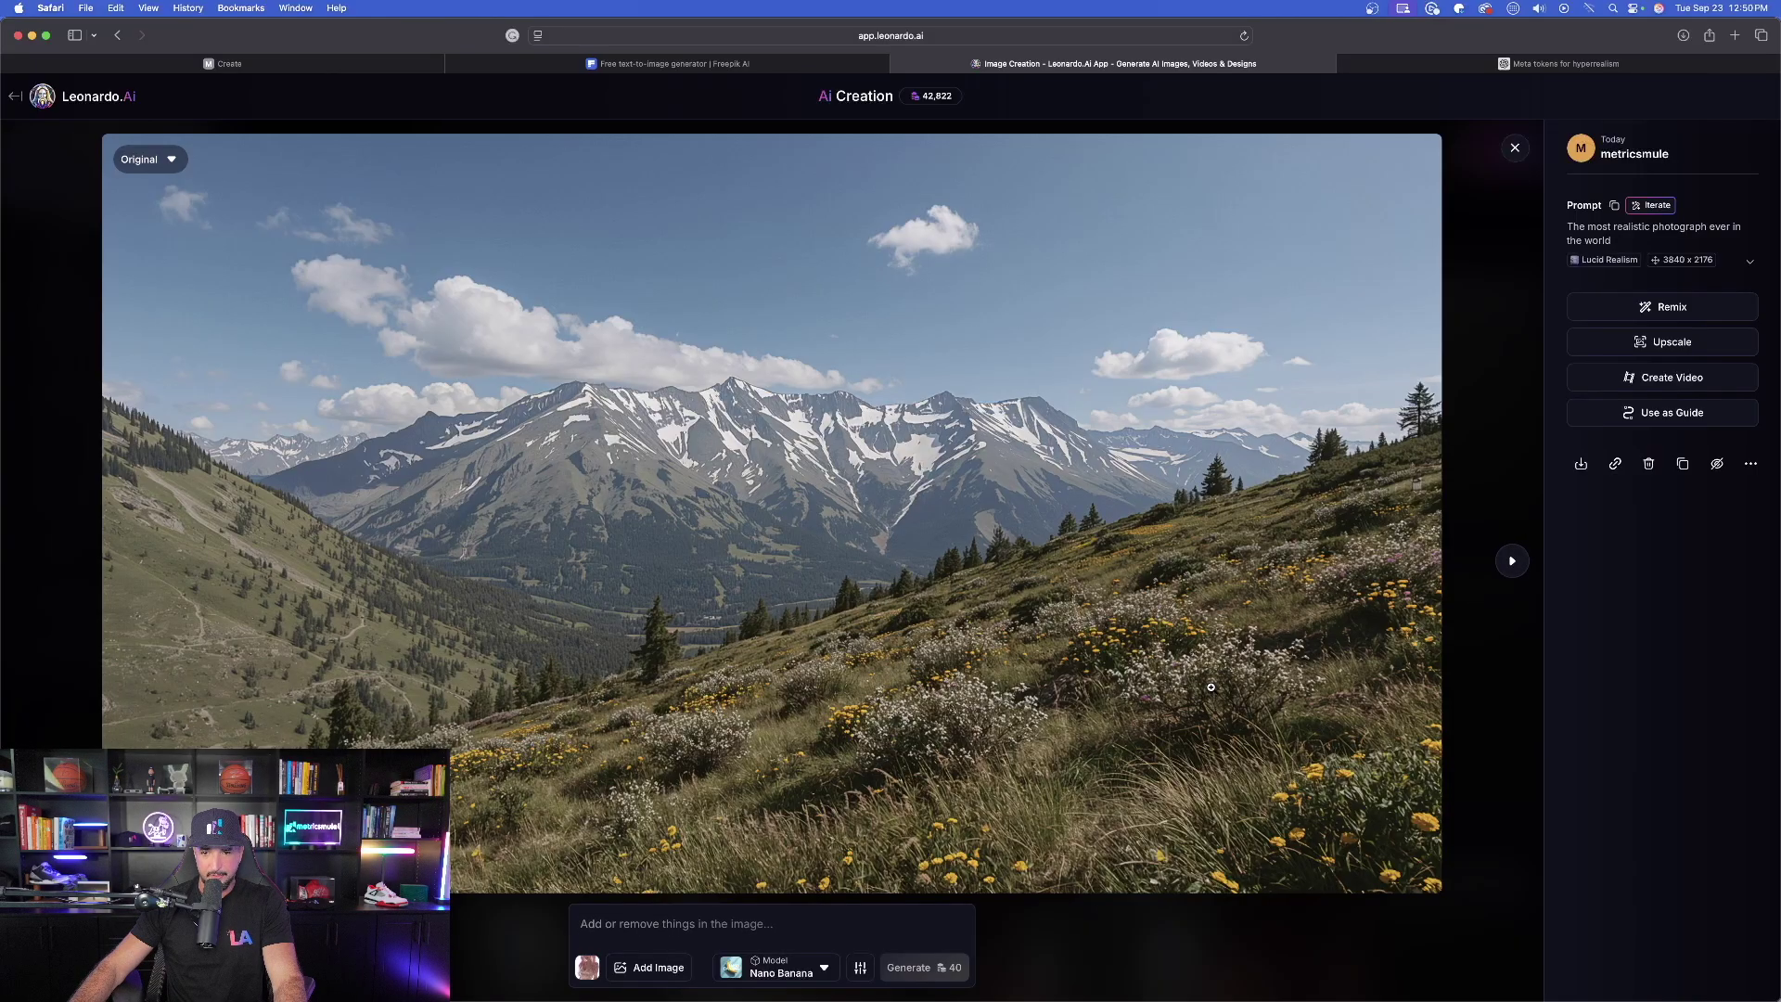
{"action": "left_click", "coordinate": [1511, 562]}
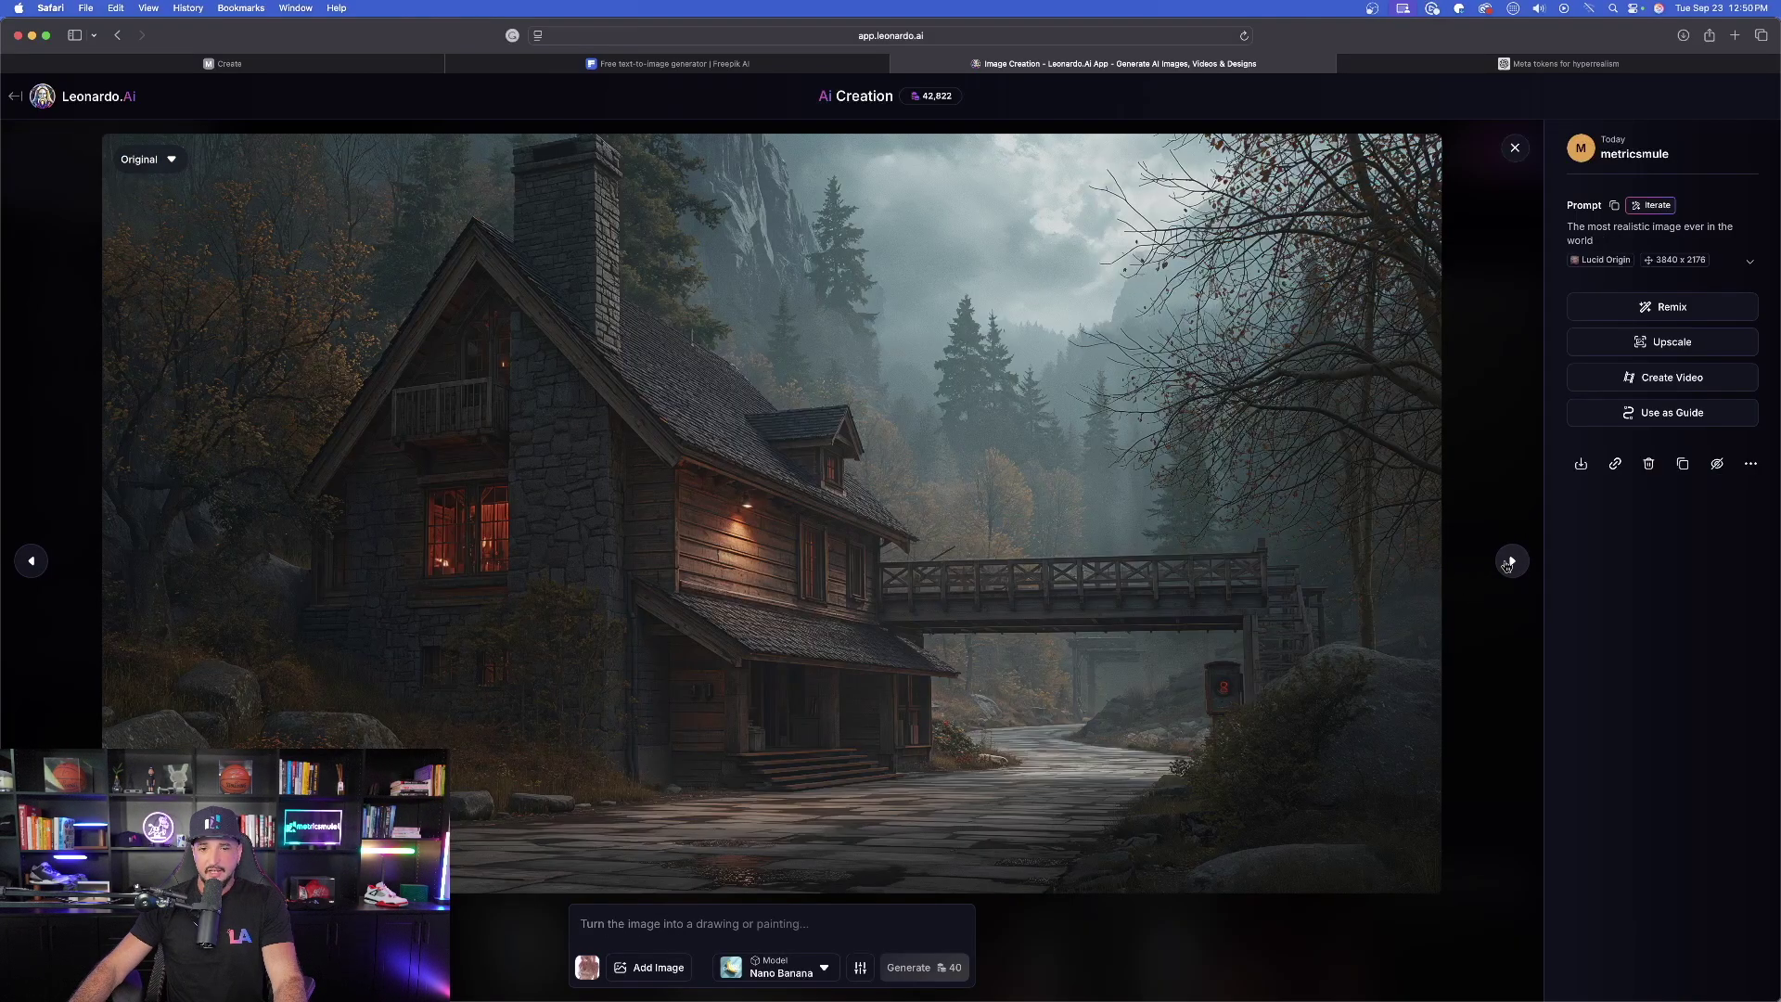
{"action": "left_click", "coordinate": [1511, 562]}
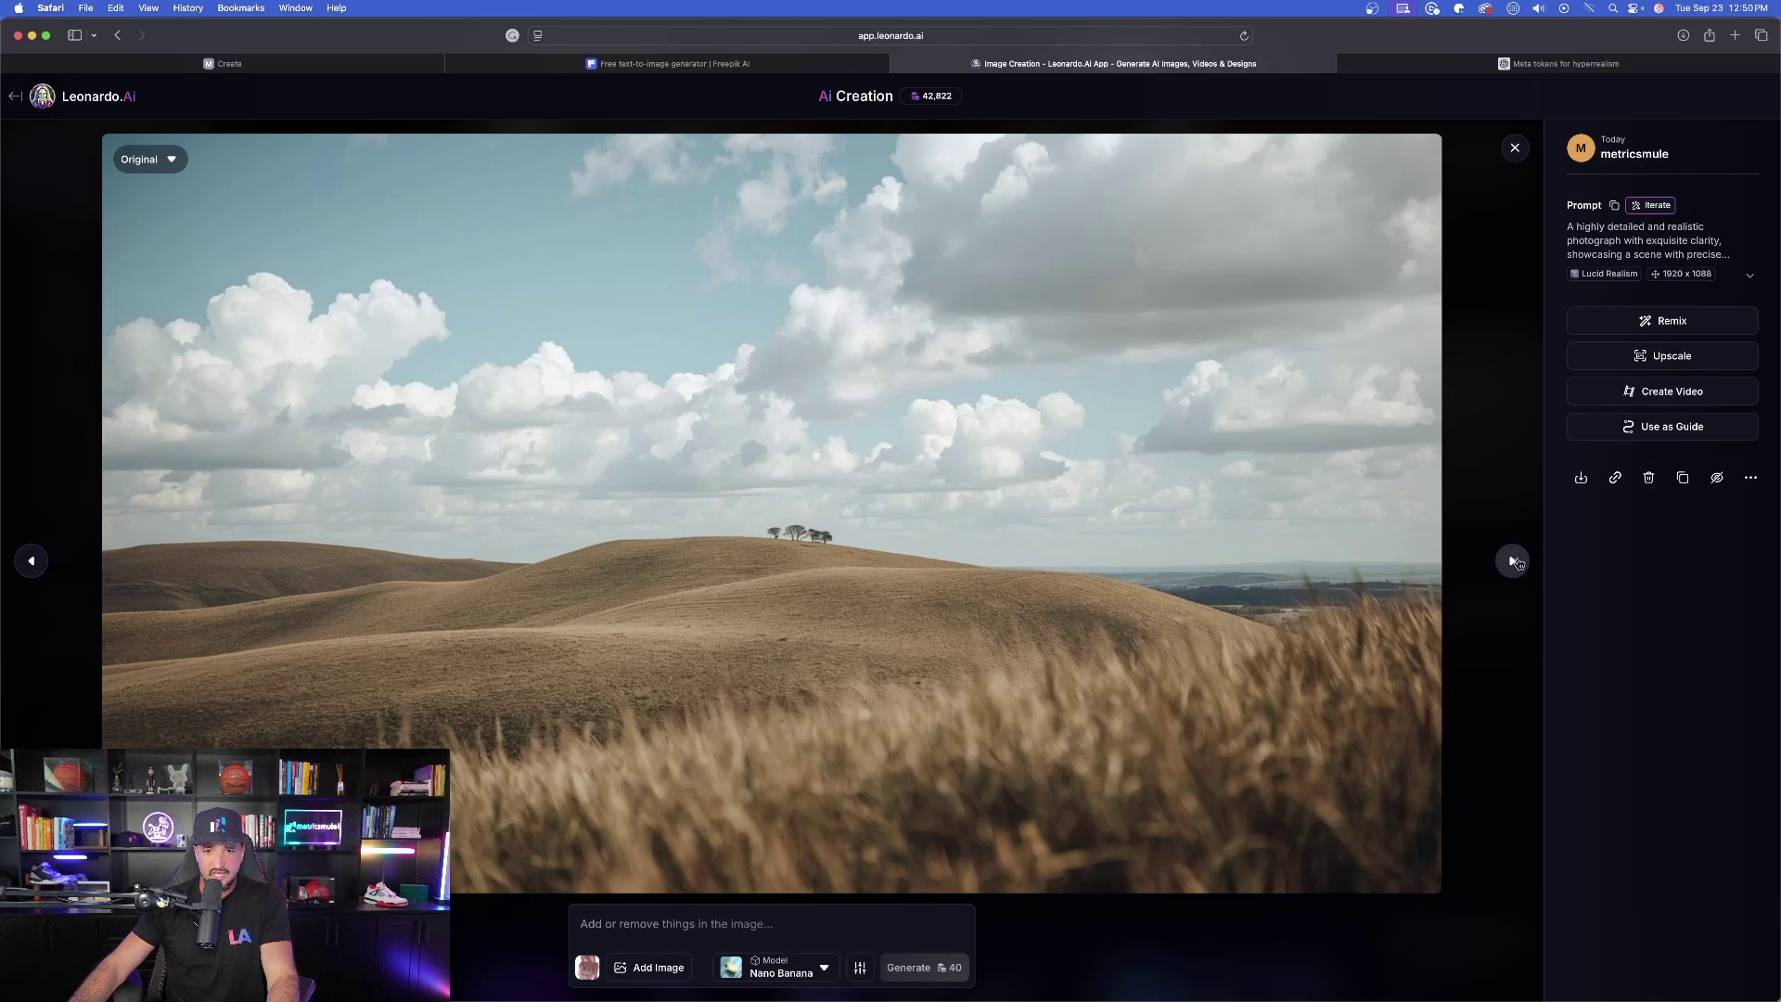
{"action": "left_click", "coordinate": [1512, 564]}
{"action": "left_click", "coordinate": [1512, 564]}
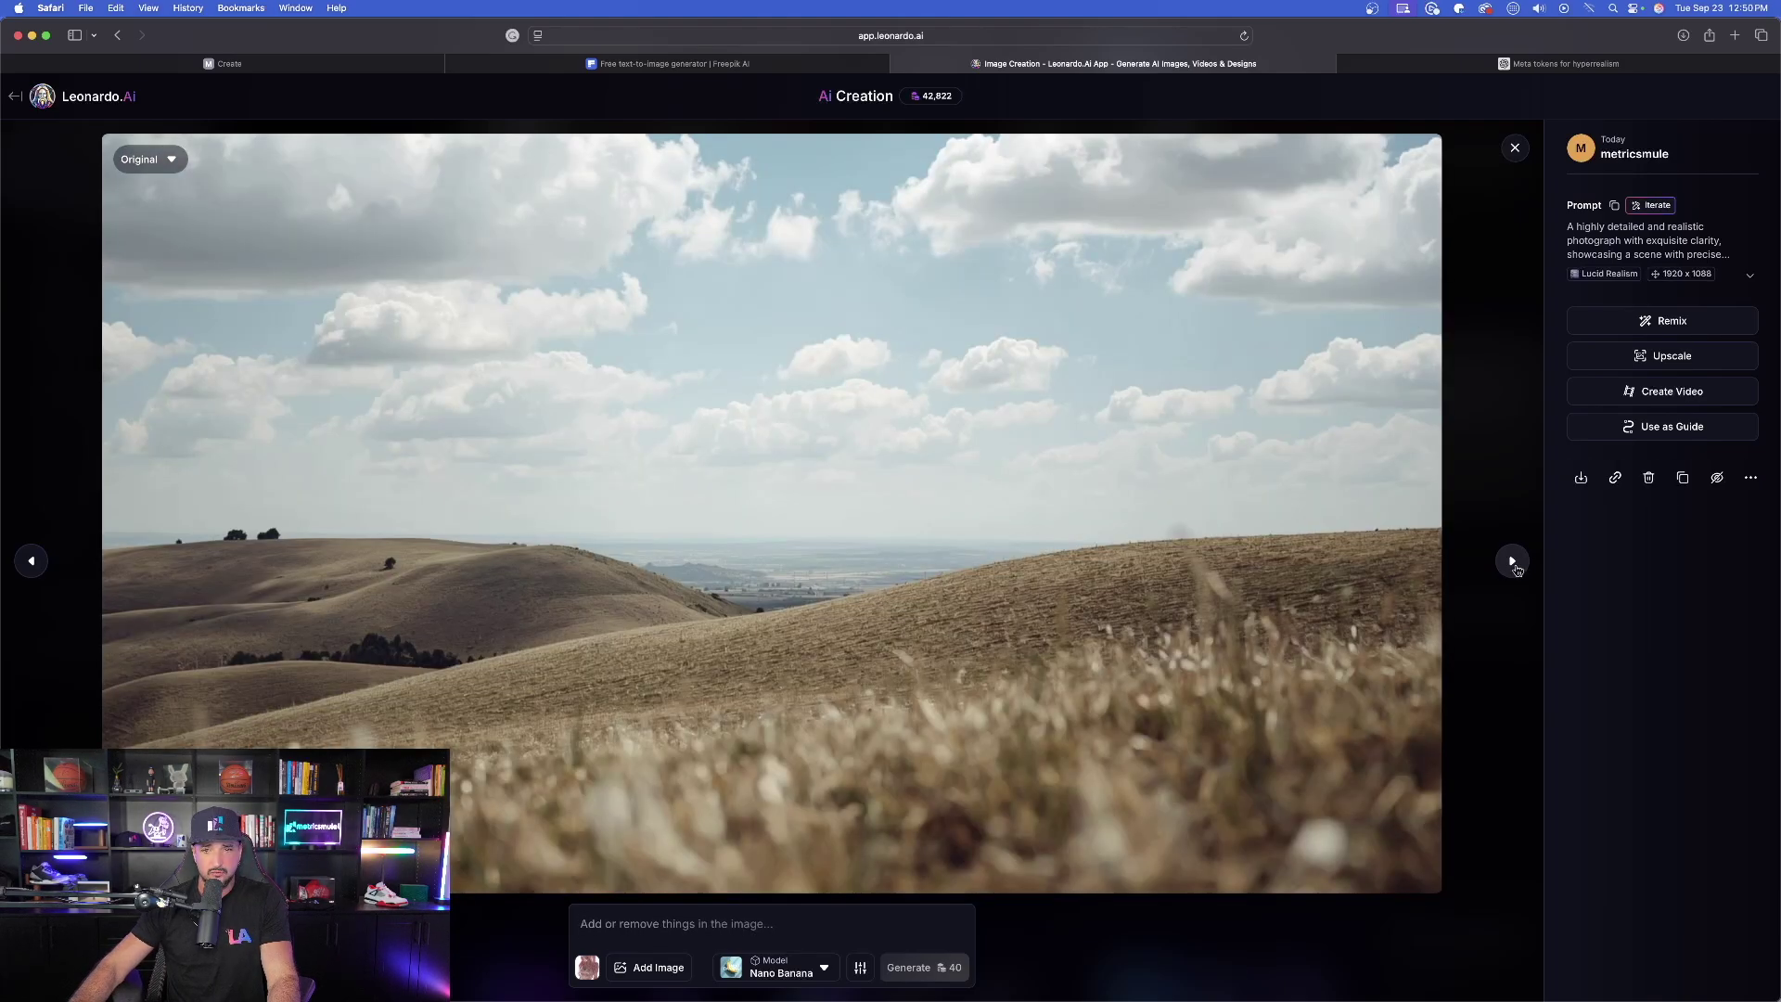
{"action": "left_click", "coordinate": [1425, 123]}
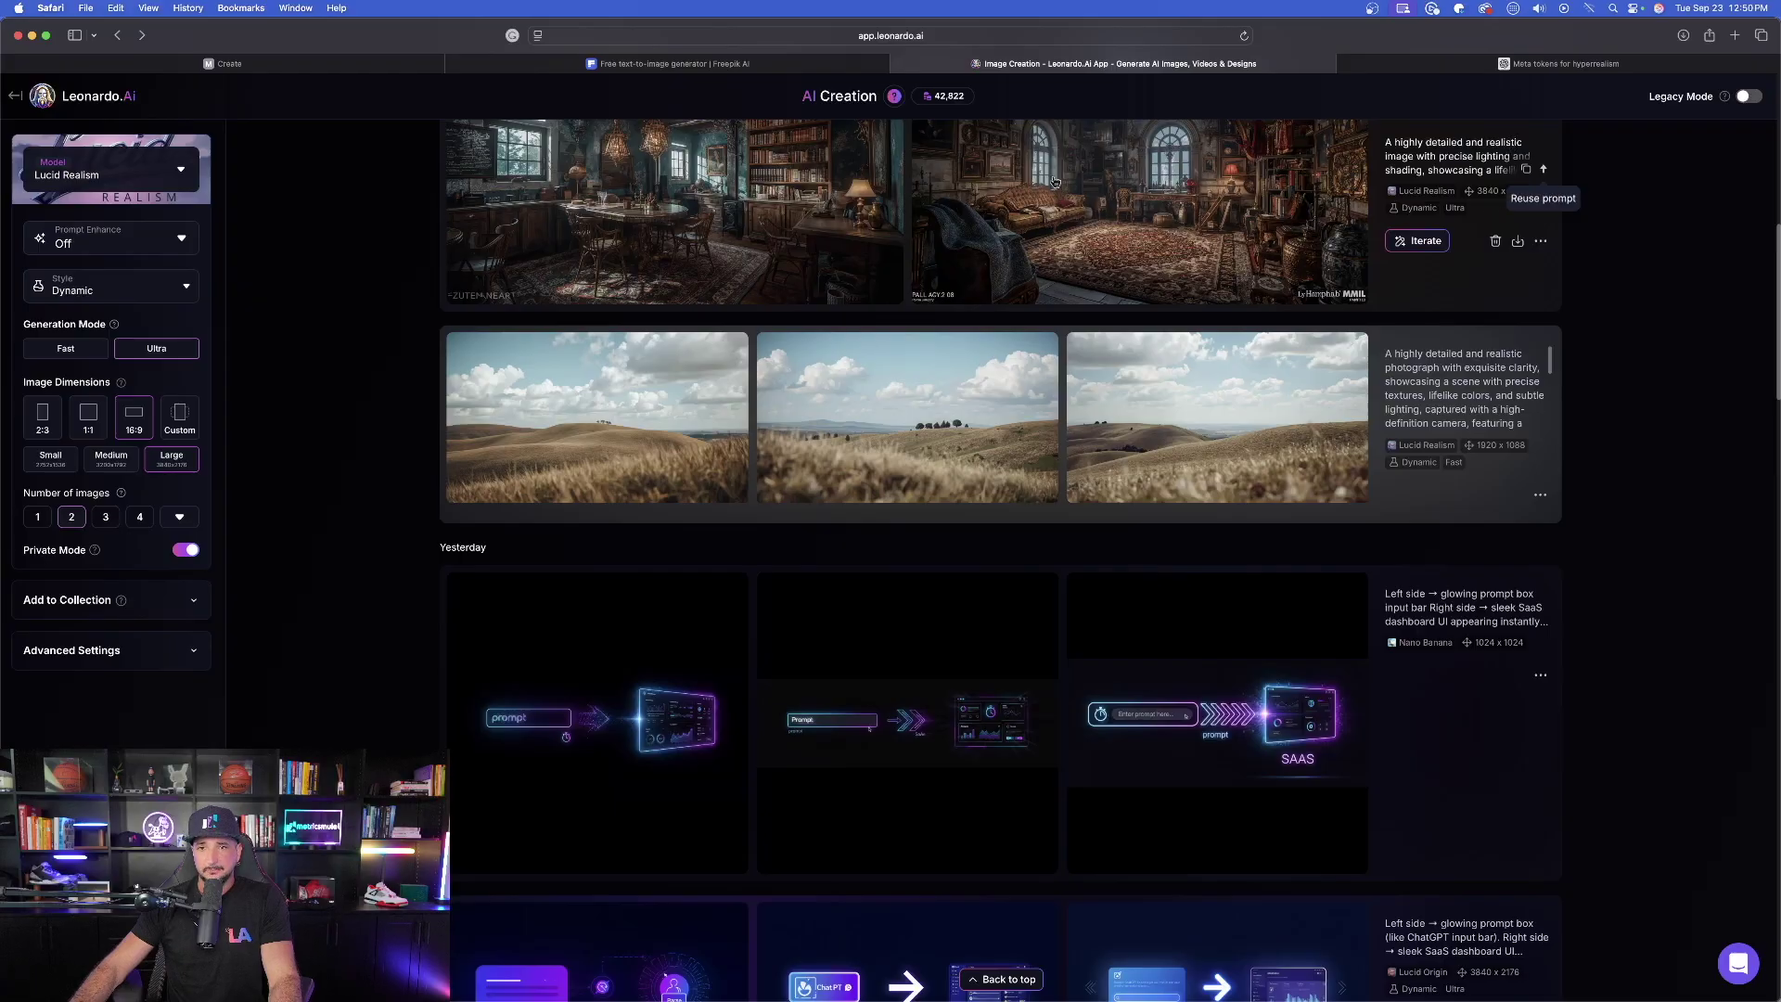
Switch to Freepik and look through its realistic results at full size, from the street creature to the blonde woman
{"action": "left_click", "coordinate": [668, 63]}
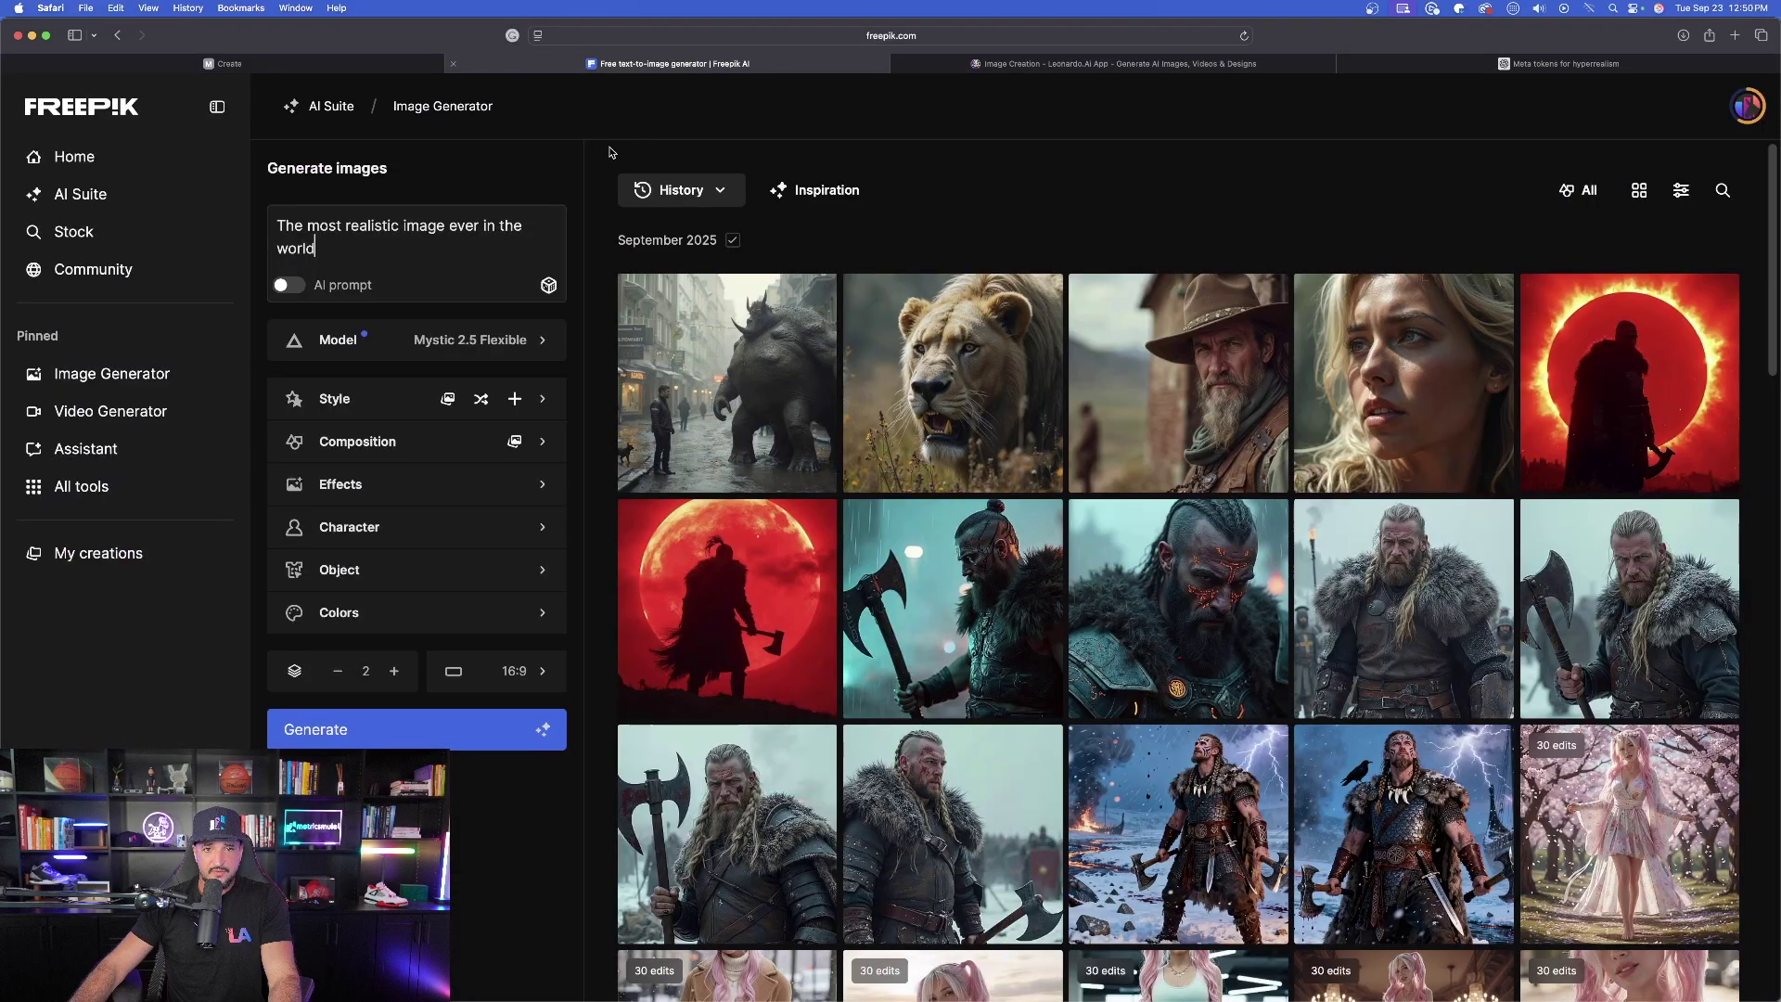
{"action": "left_click", "coordinate": [719, 333]}
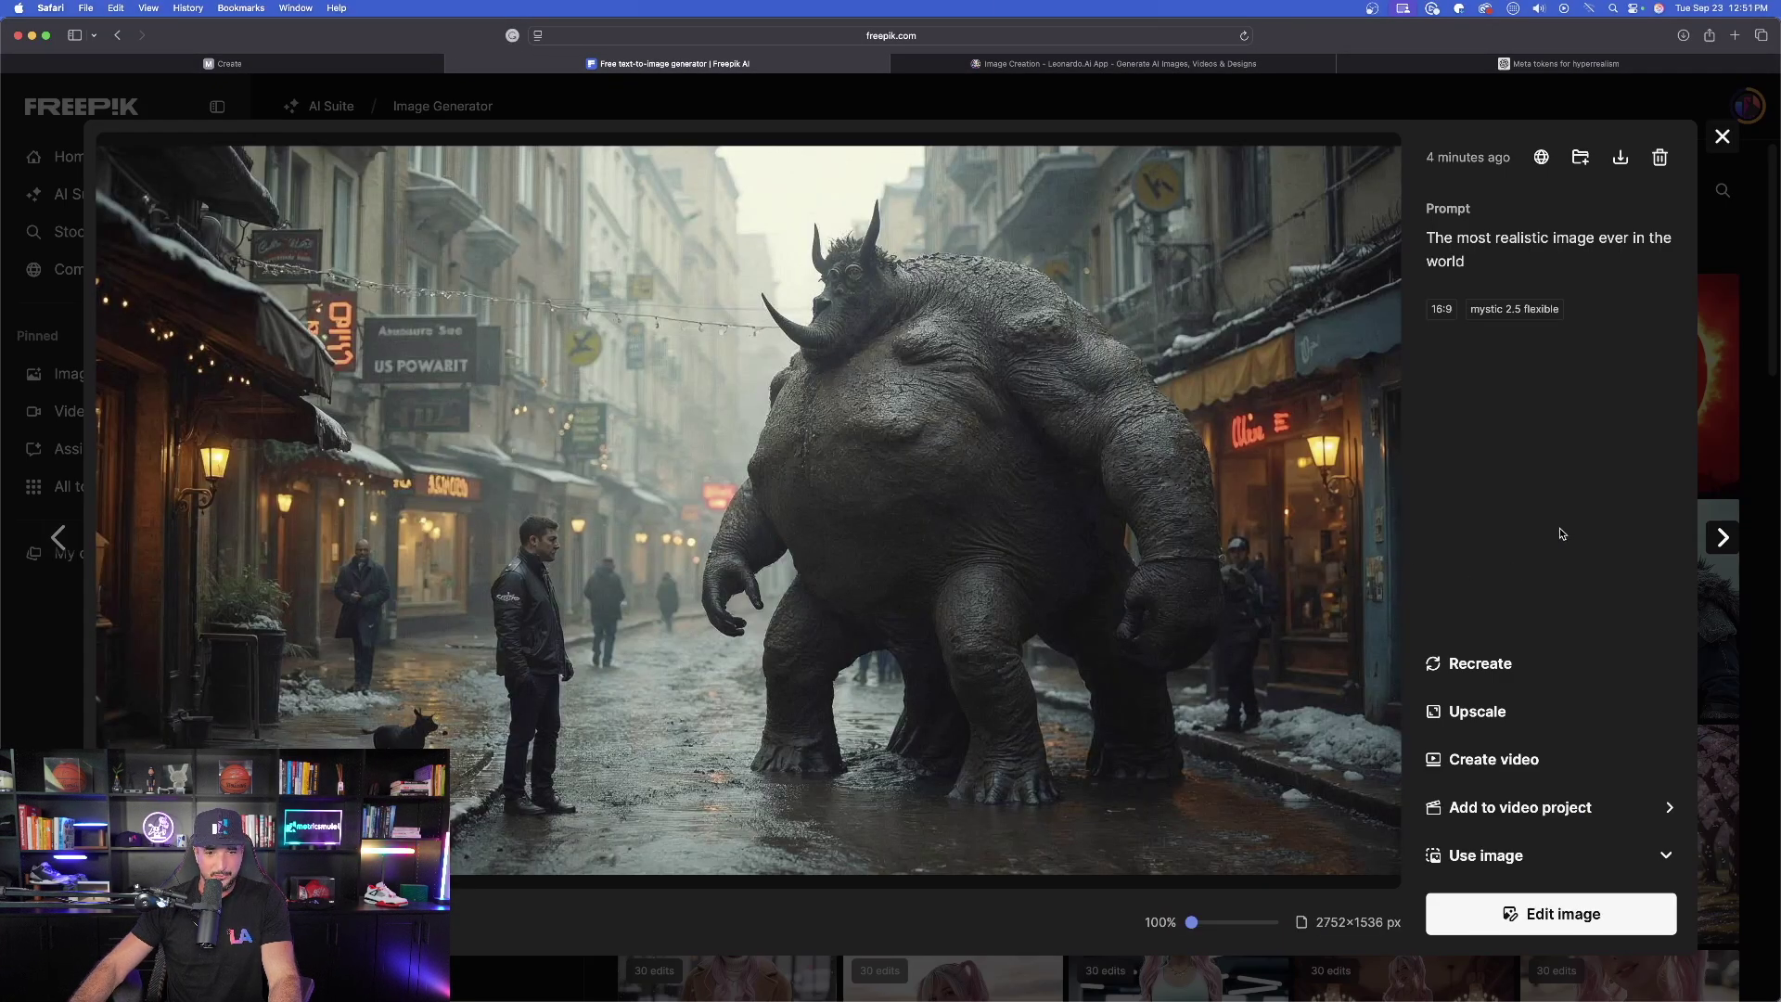
{"action": "left_click", "coordinate": [1723, 538]}
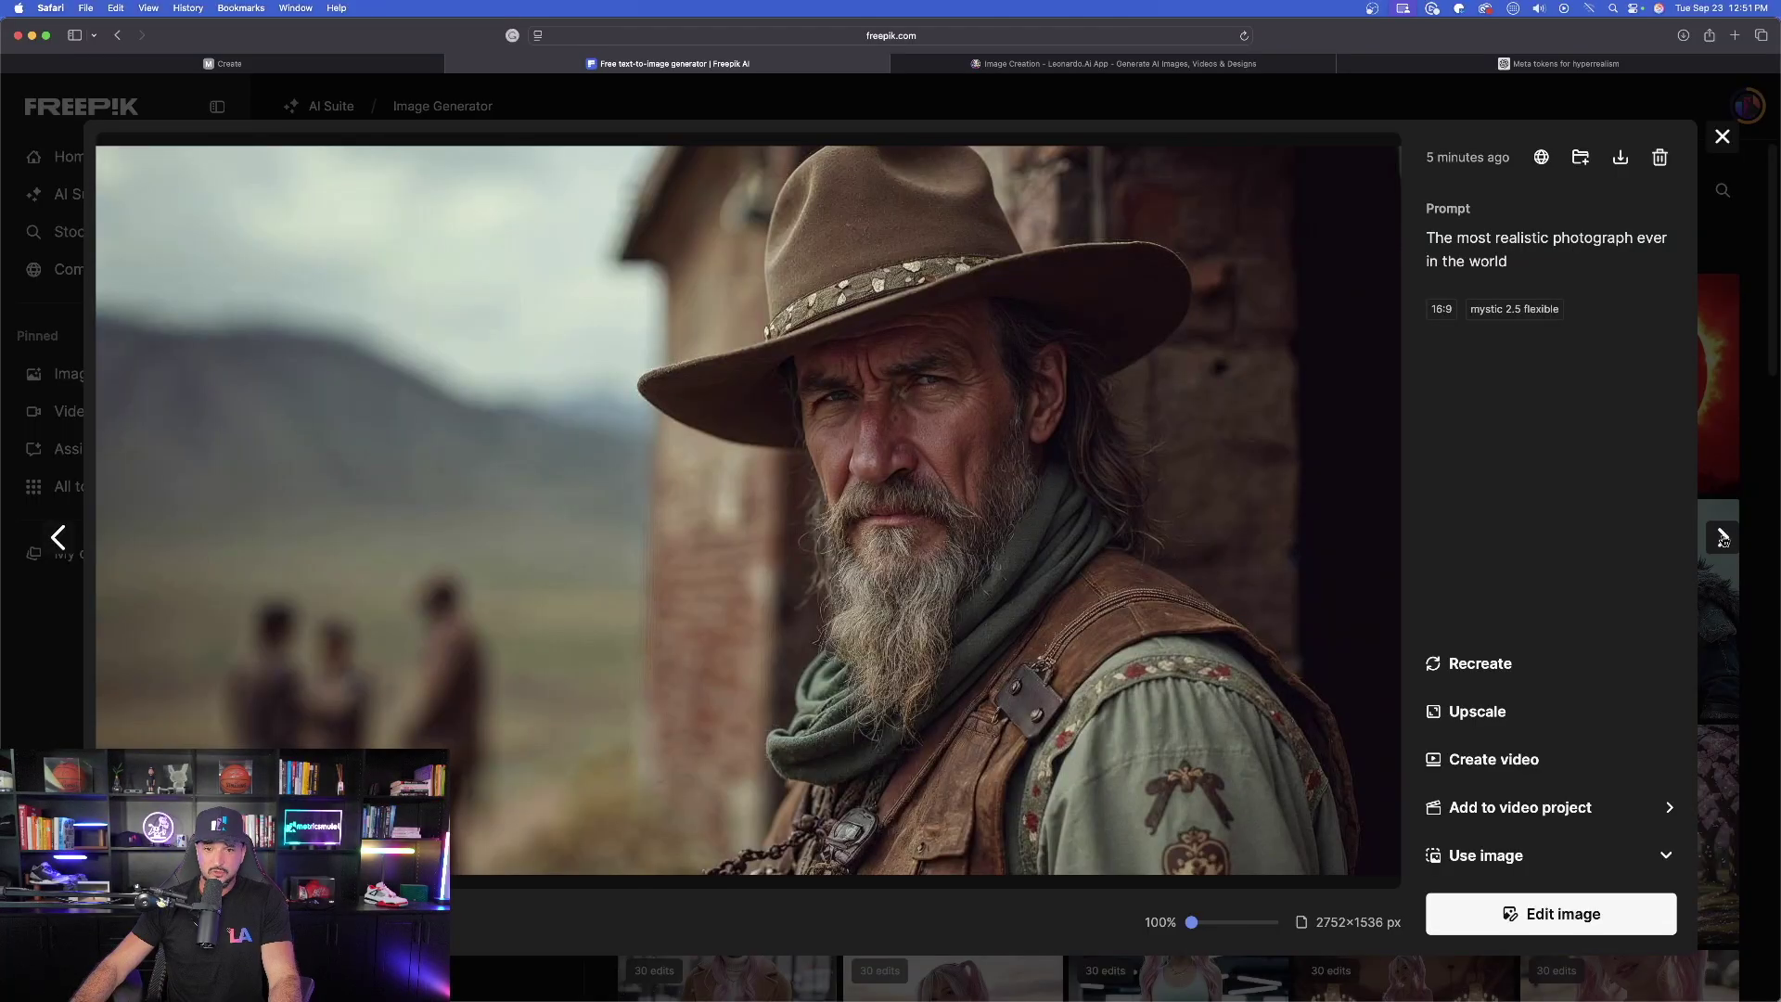
{"action": "left_click", "coordinate": [1722, 538]}
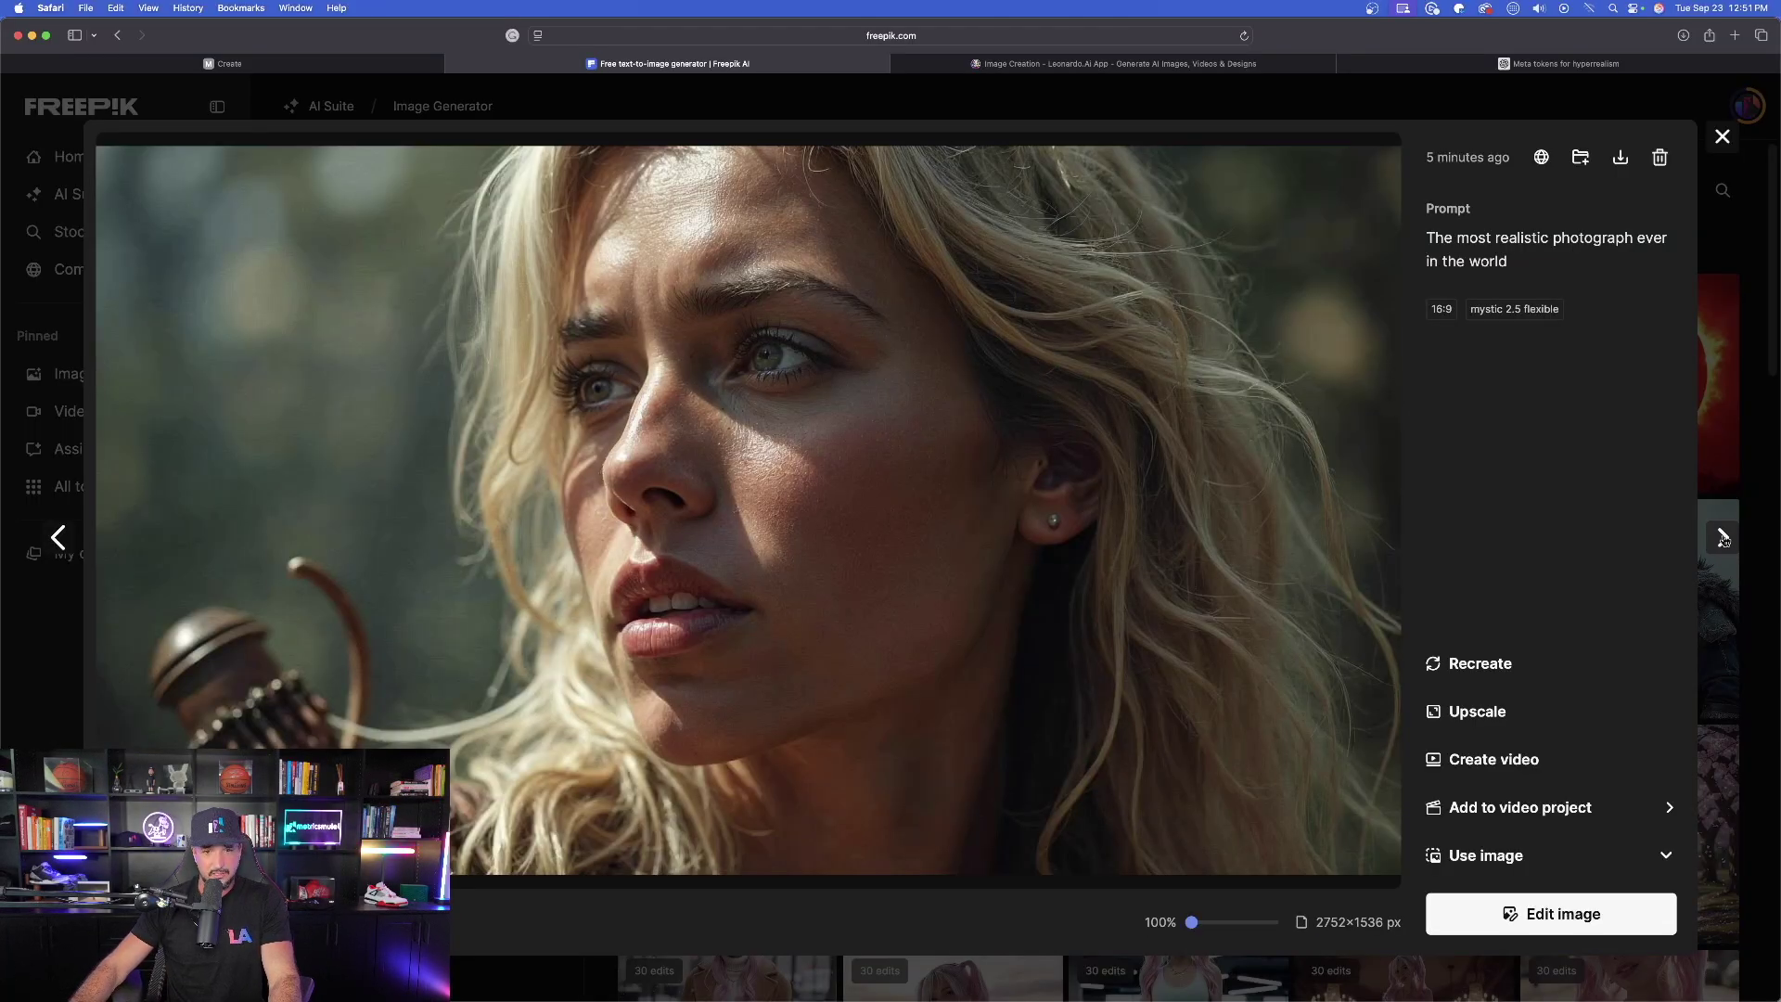
{"action": "left_click", "coordinate": [1723, 538]}
{"action": "left_click", "coordinate": [1721, 139]}
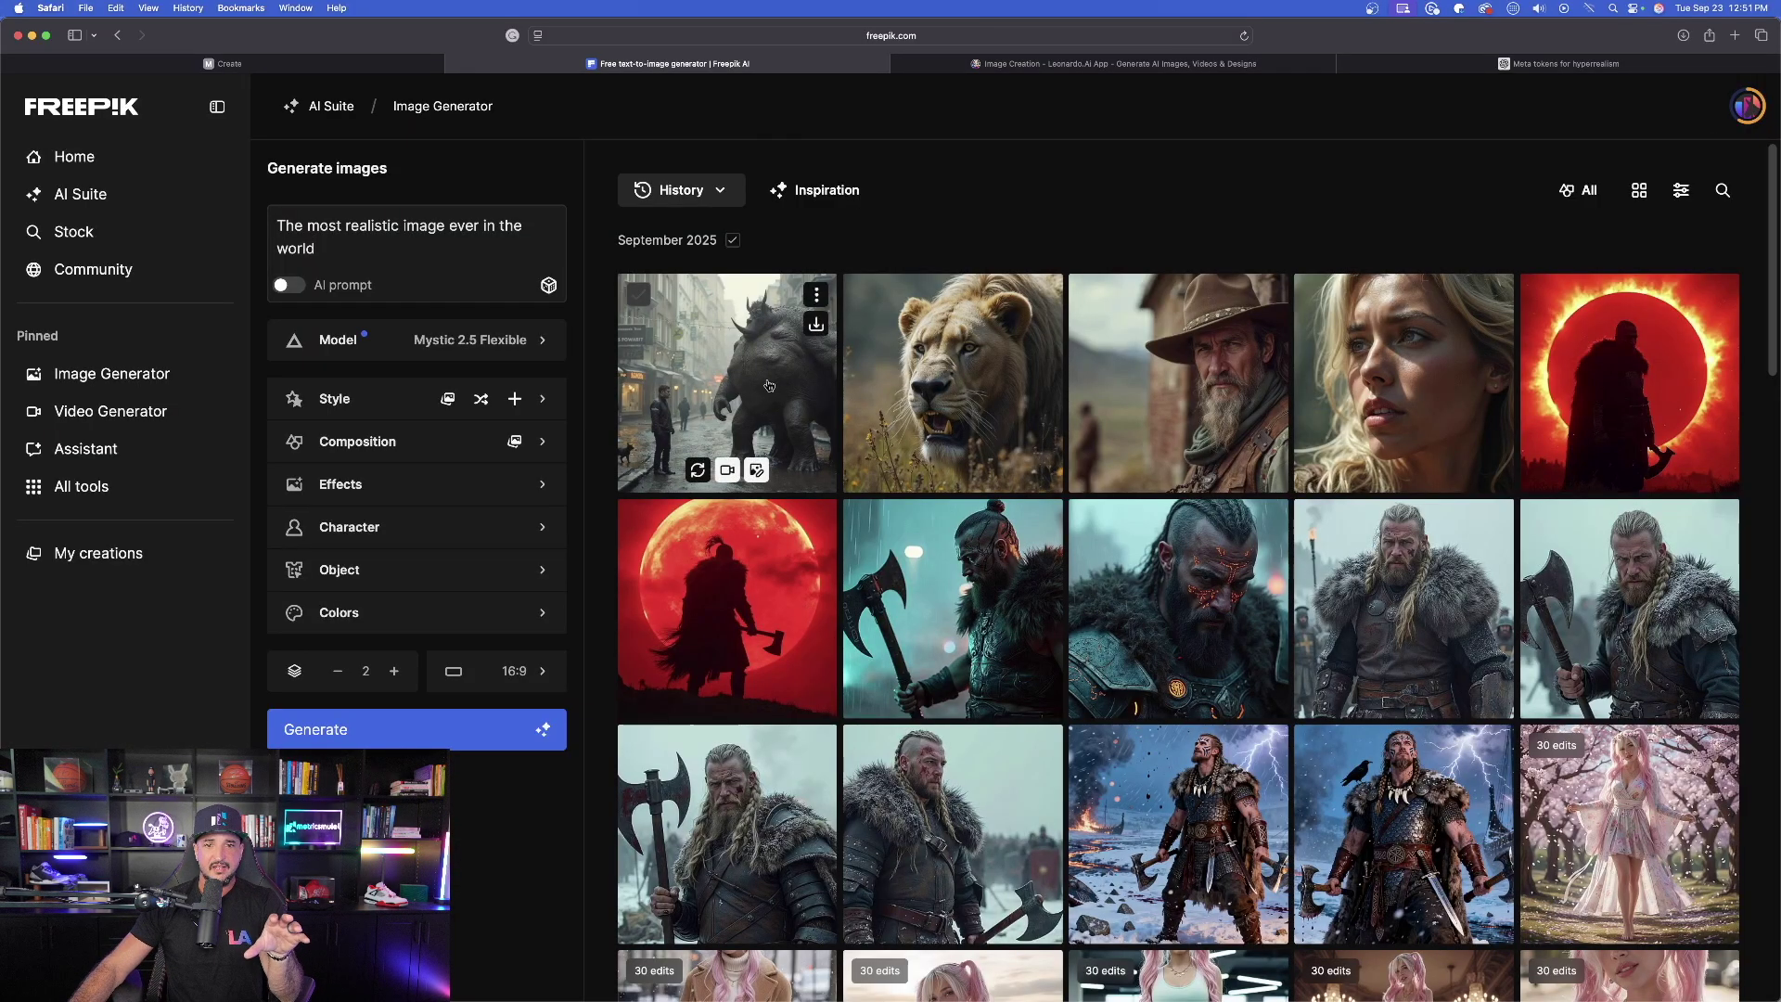
View the lion image and the street creature image enlarged once more, and close the viewer
{"action": "left_click", "coordinate": [947, 384]}
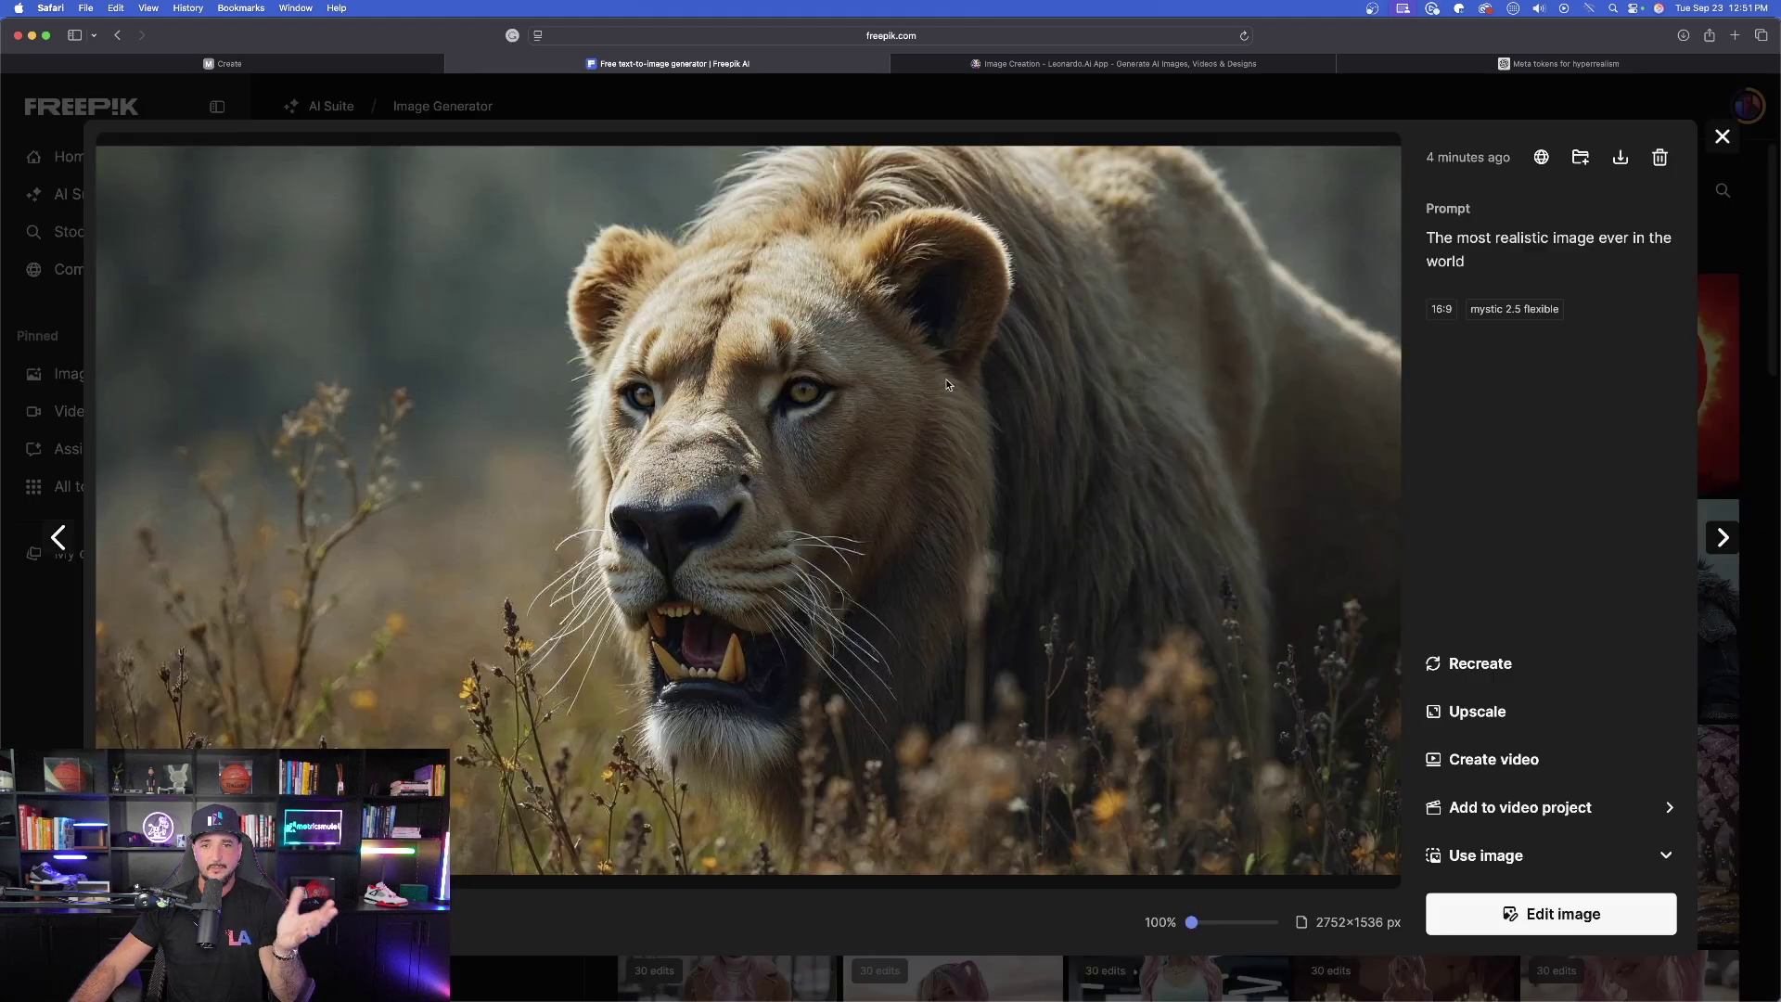
{"action": "left_click", "coordinate": [51, 538]}
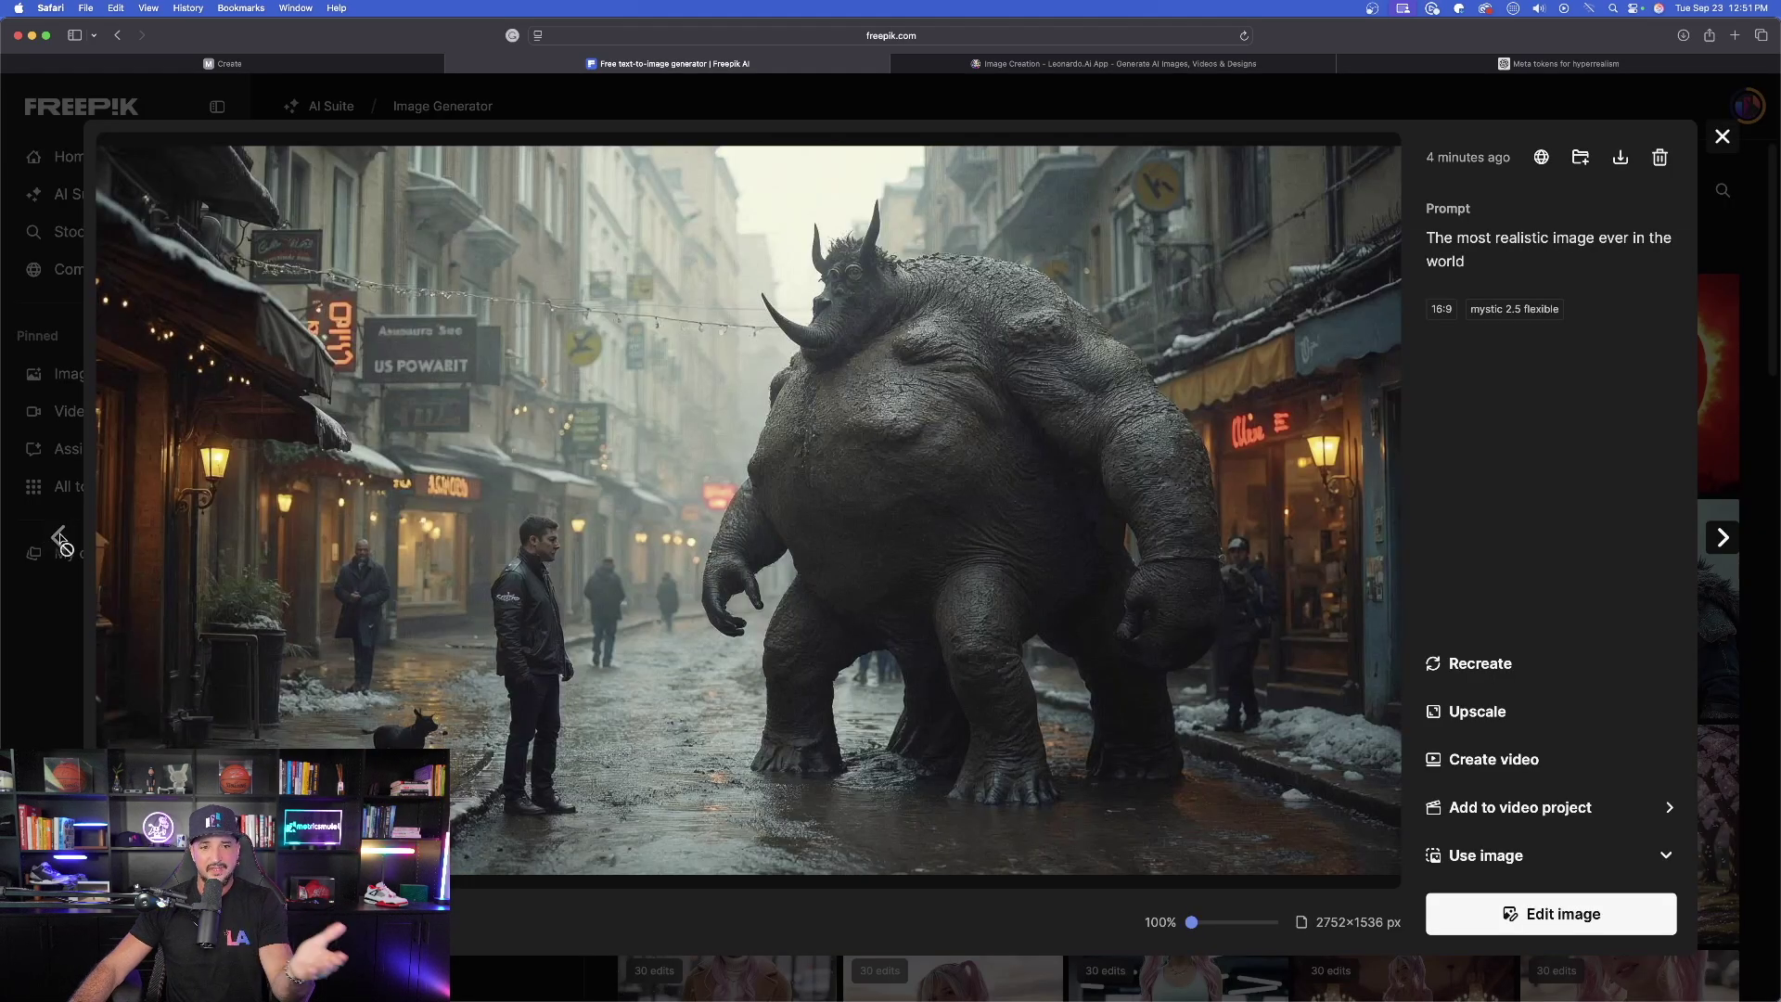
{"action": "left_click", "coordinate": [1722, 138]}
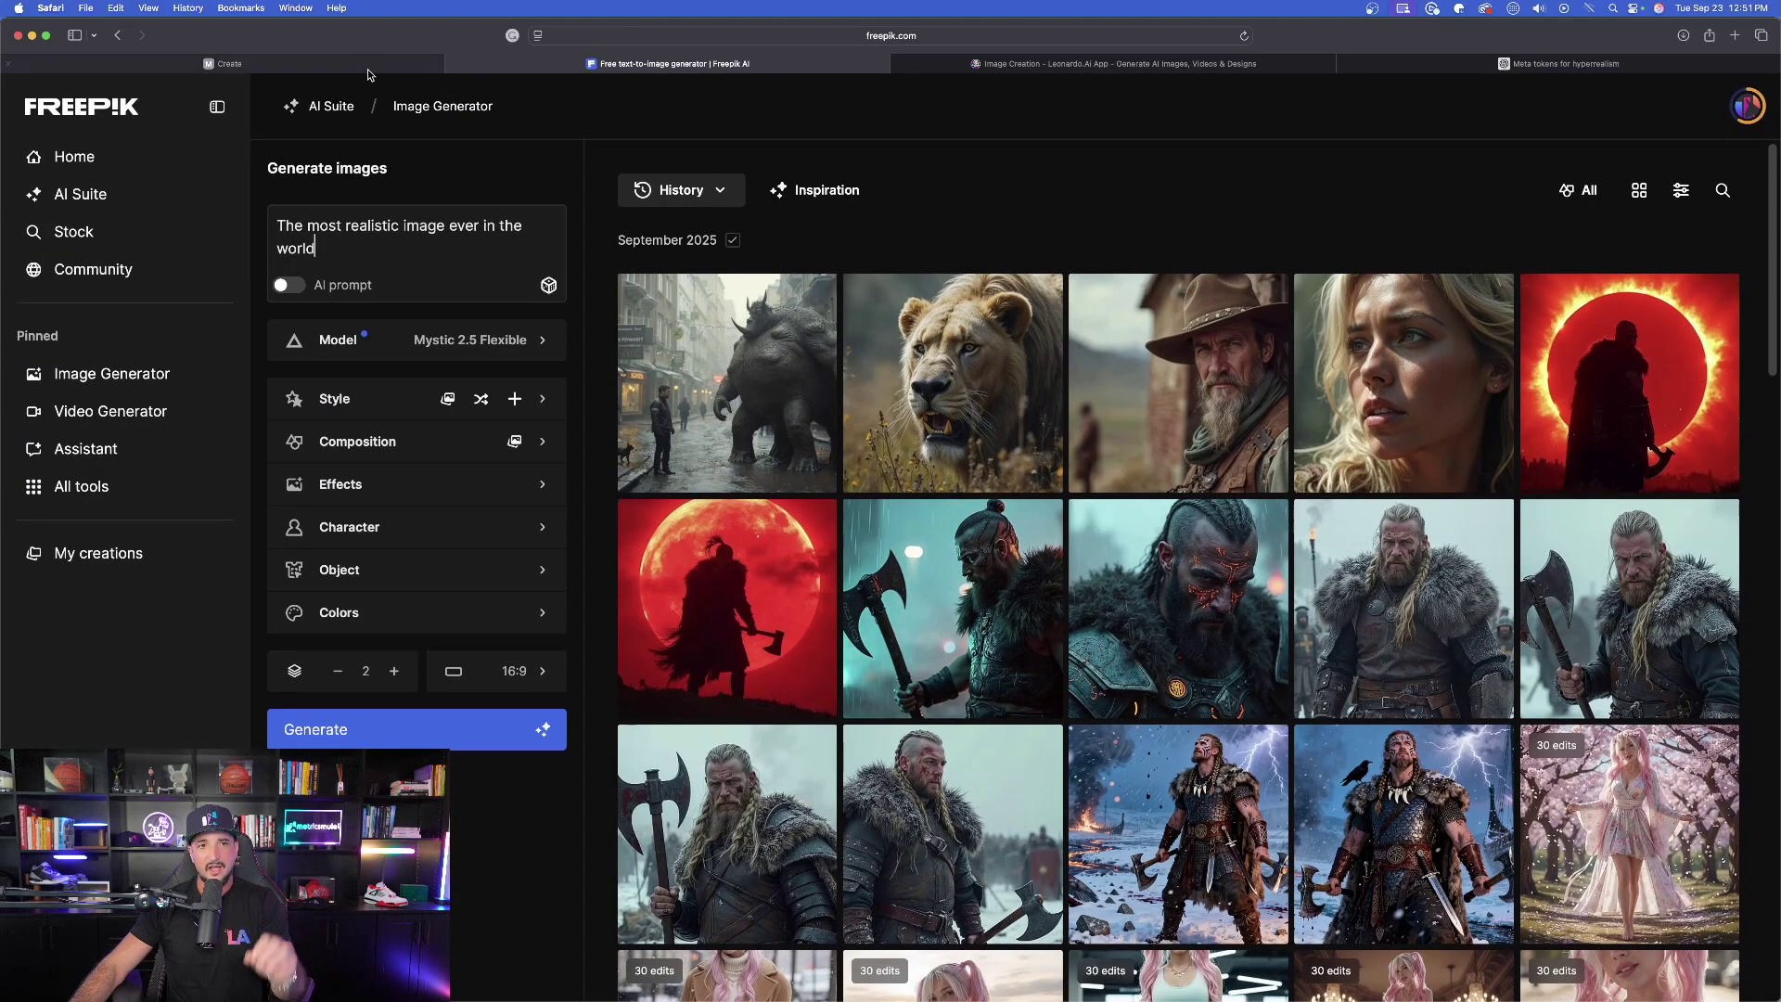
Return to Midjourney and examine the new desert explorer images at full size for realism
{"action": "left_click", "coordinate": [368, 69]}
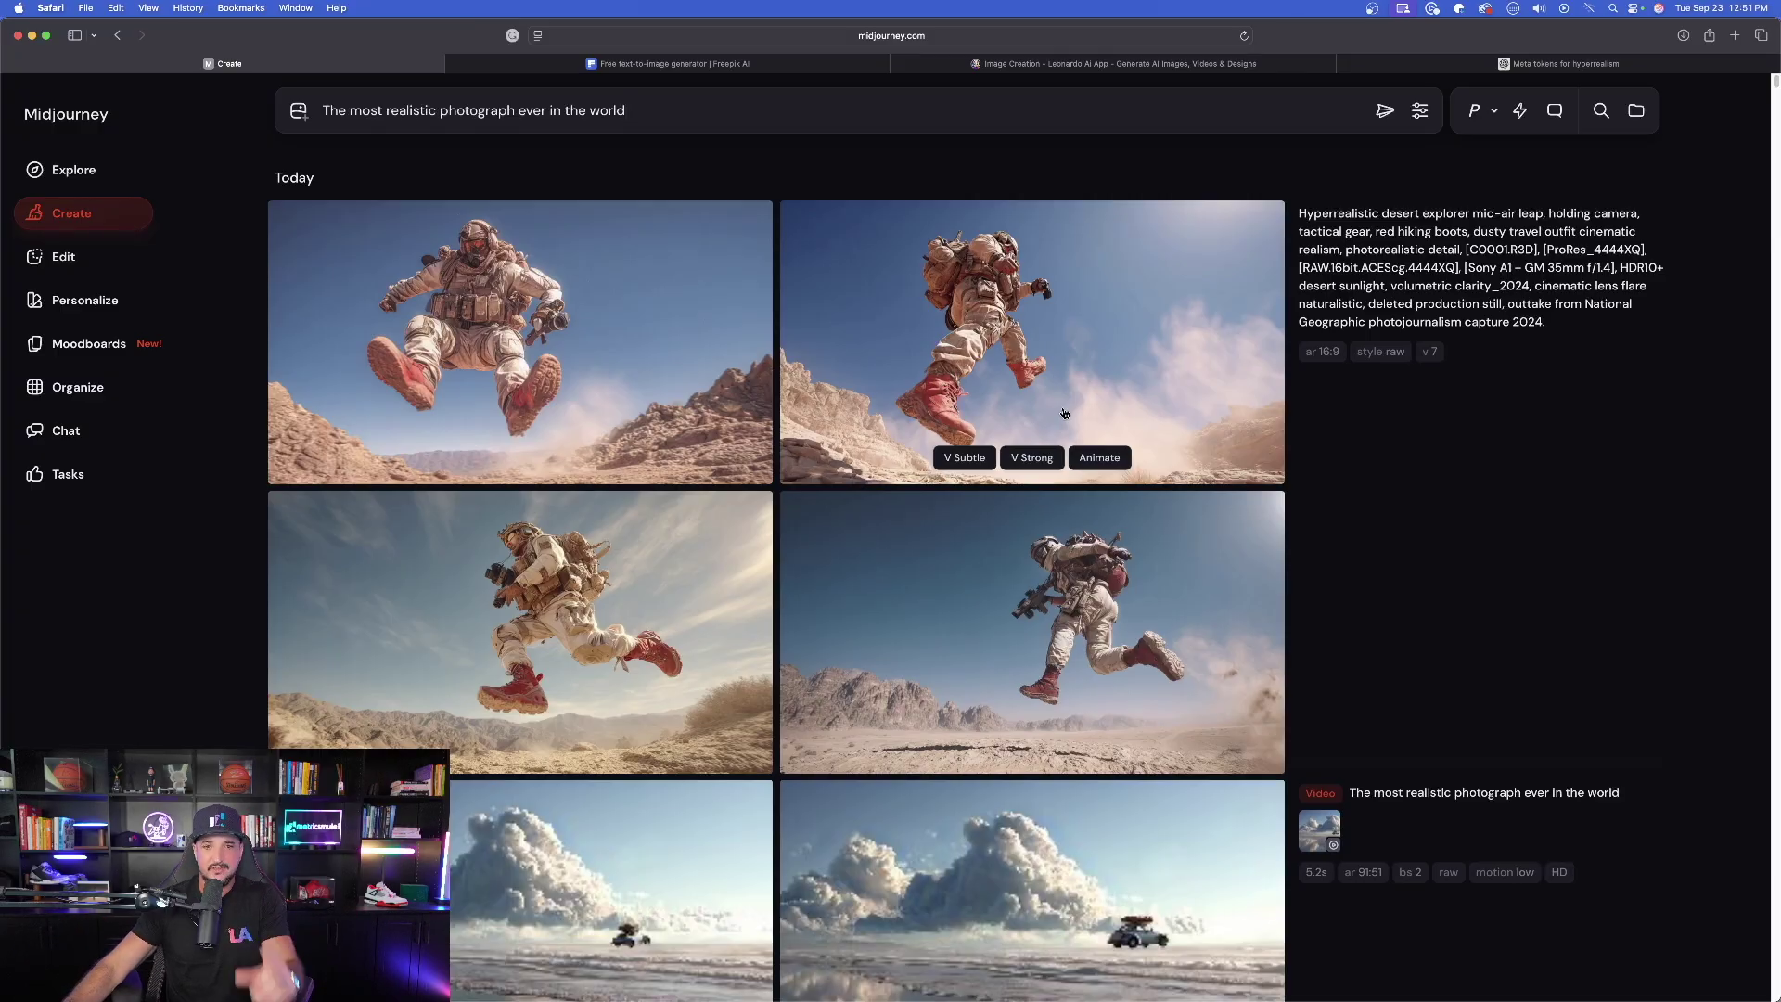
{"action": "scroll", "coordinate": [1065, 413], "scroll_direction": "down", "scroll_amount": 7}
{"action": "scroll", "coordinate": [982, 438], "scroll_direction": "up", "scroll_amount": 10}
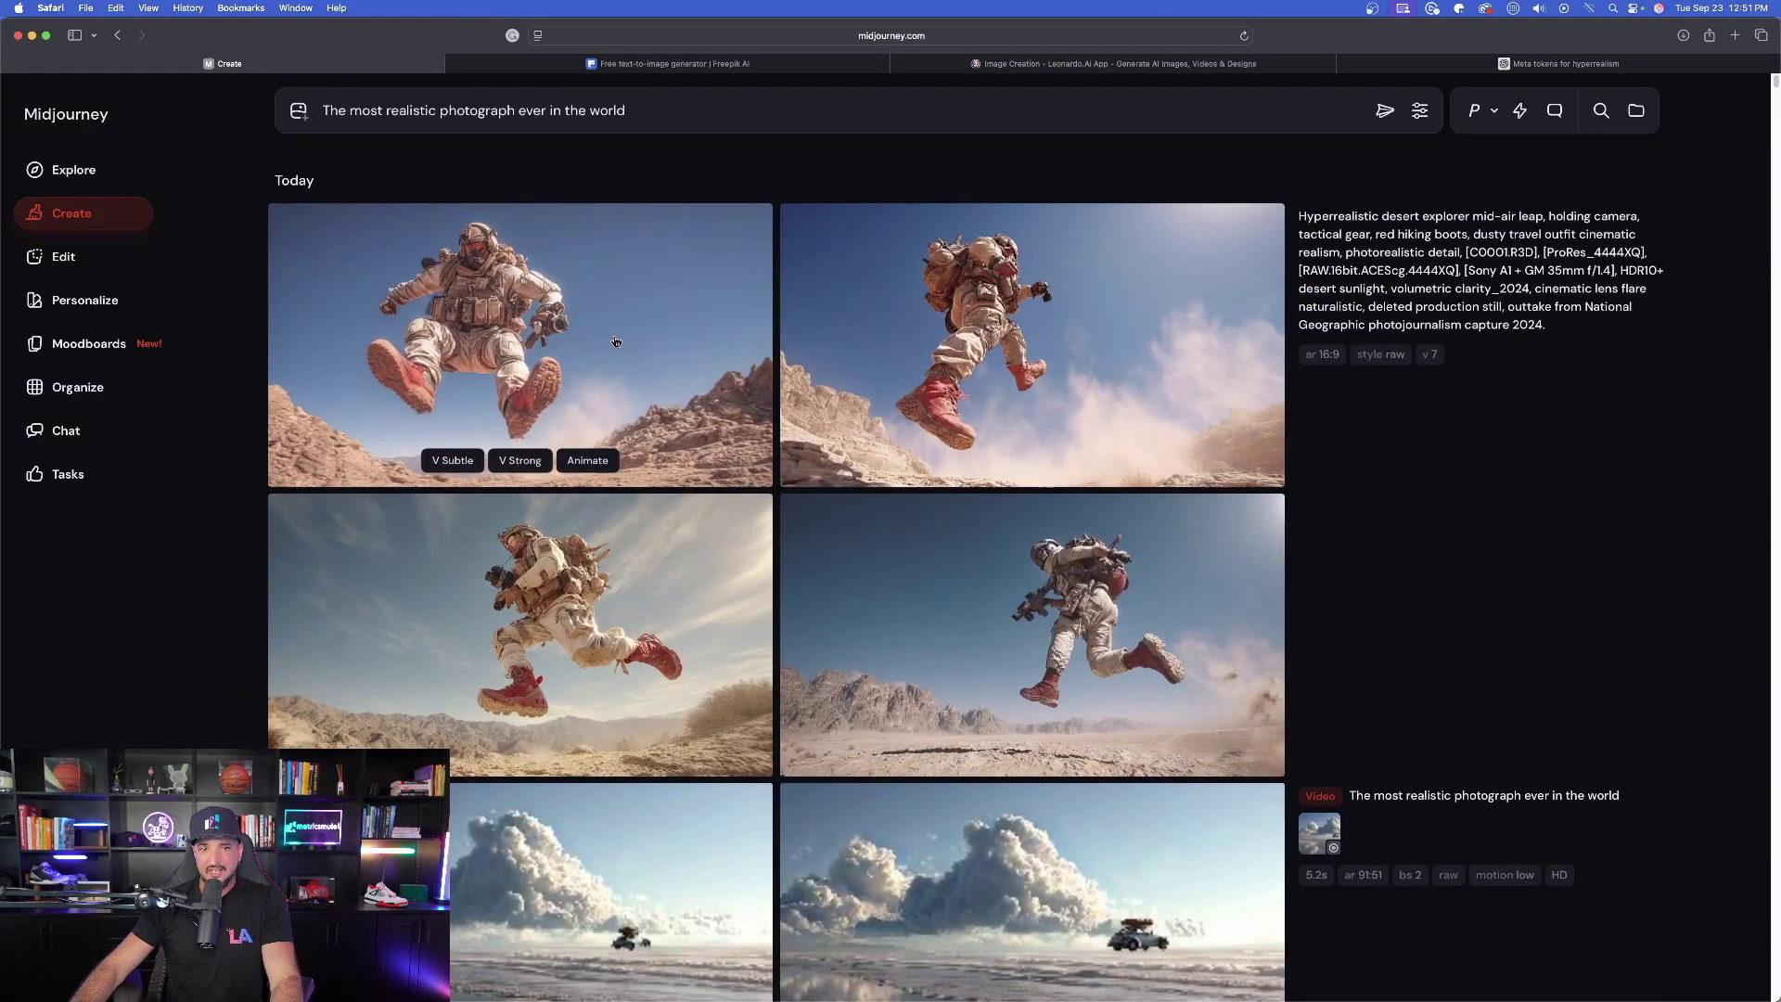
{"action": "left_click", "coordinate": [616, 341]}
{"action": "scroll", "coordinate": [987, 485], "scroll_direction": "down", "scroll_amount": 3}
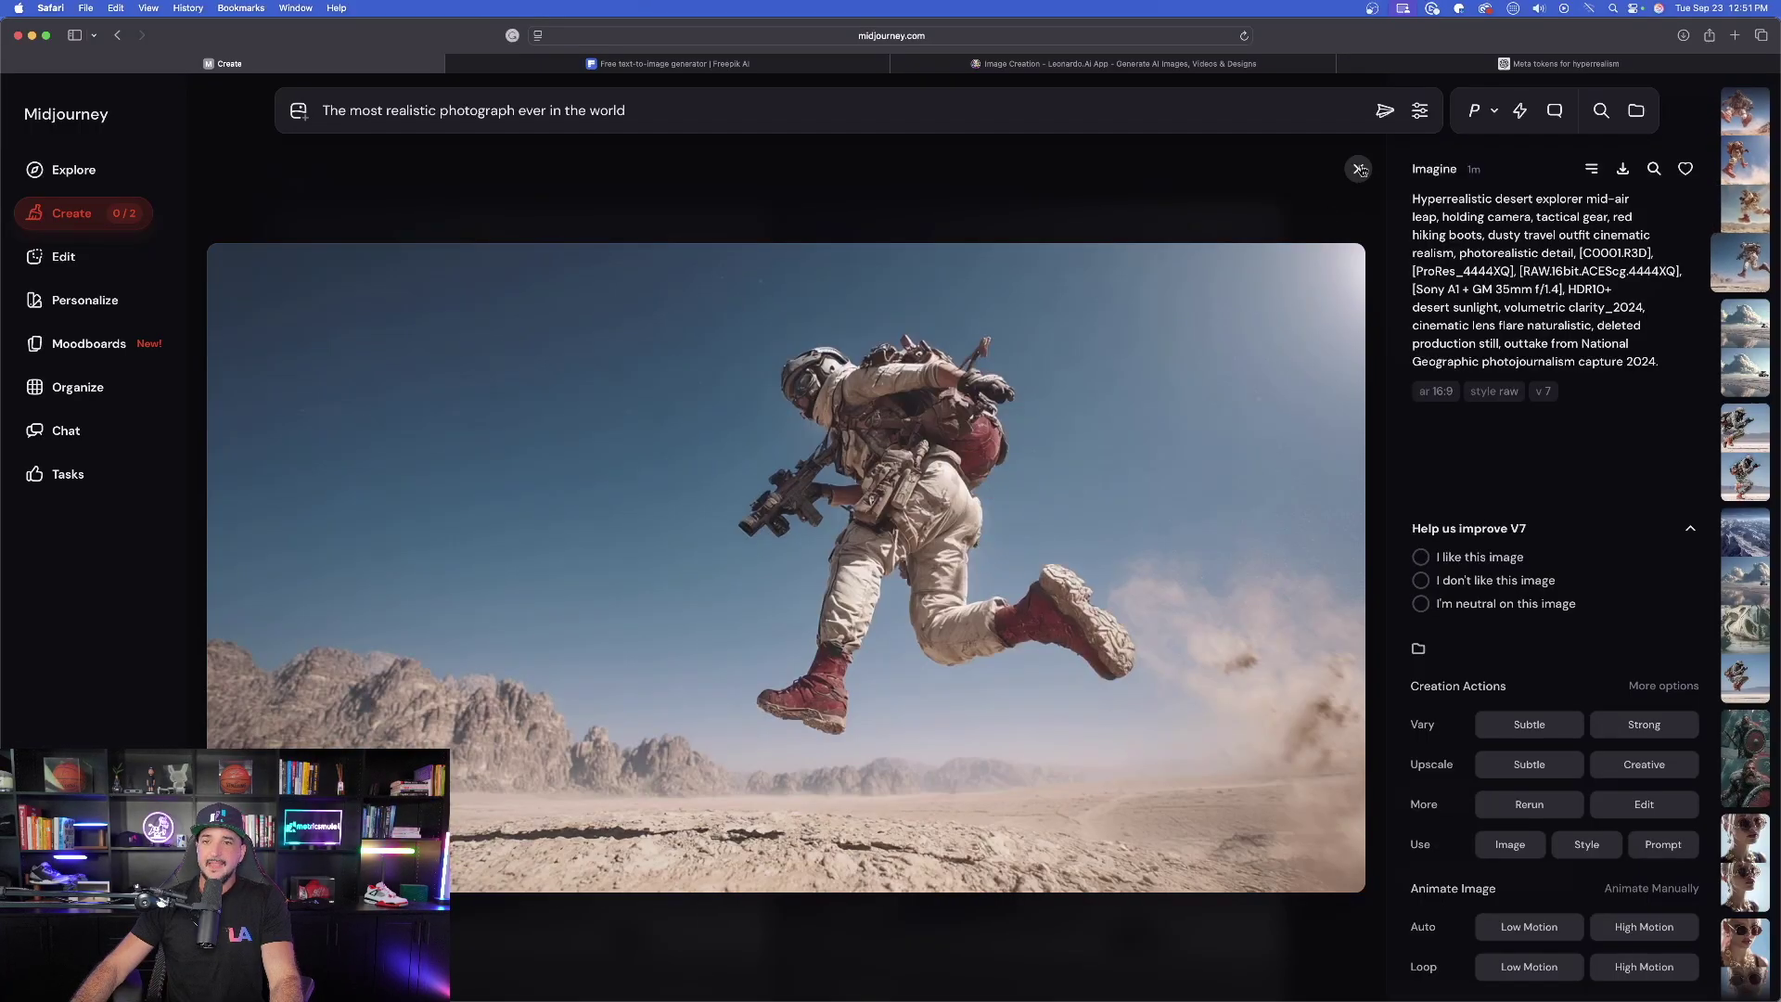
{"action": "left_click", "coordinate": [1359, 169]}
Find the original jumping photographer image in the feed and view it enlarged for comparison with the new results
{"action": "scroll", "coordinate": [957, 574], "scroll_direction": "down", "scroll_amount": 8}
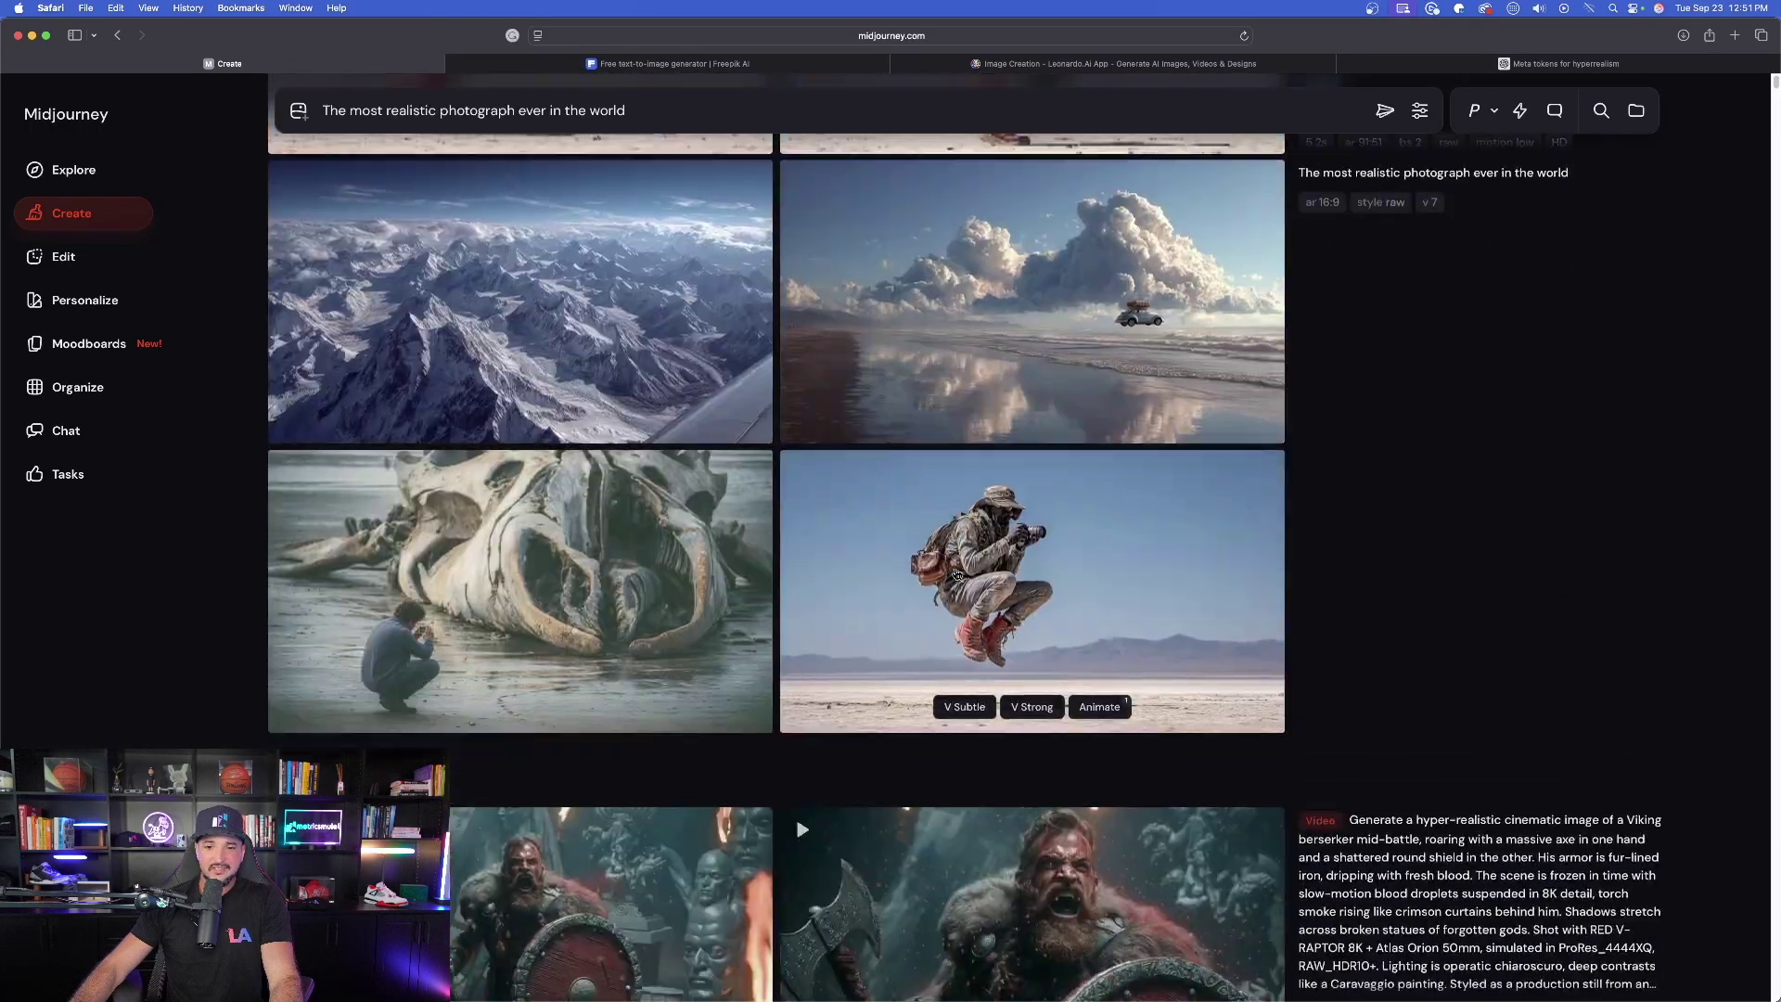
{"action": "scroll", "coordinate": [955, 575], "scroll_direction": "down", "scroll_amount": 3}
{"action": "left_click", "coordinate": [1043, 273]}
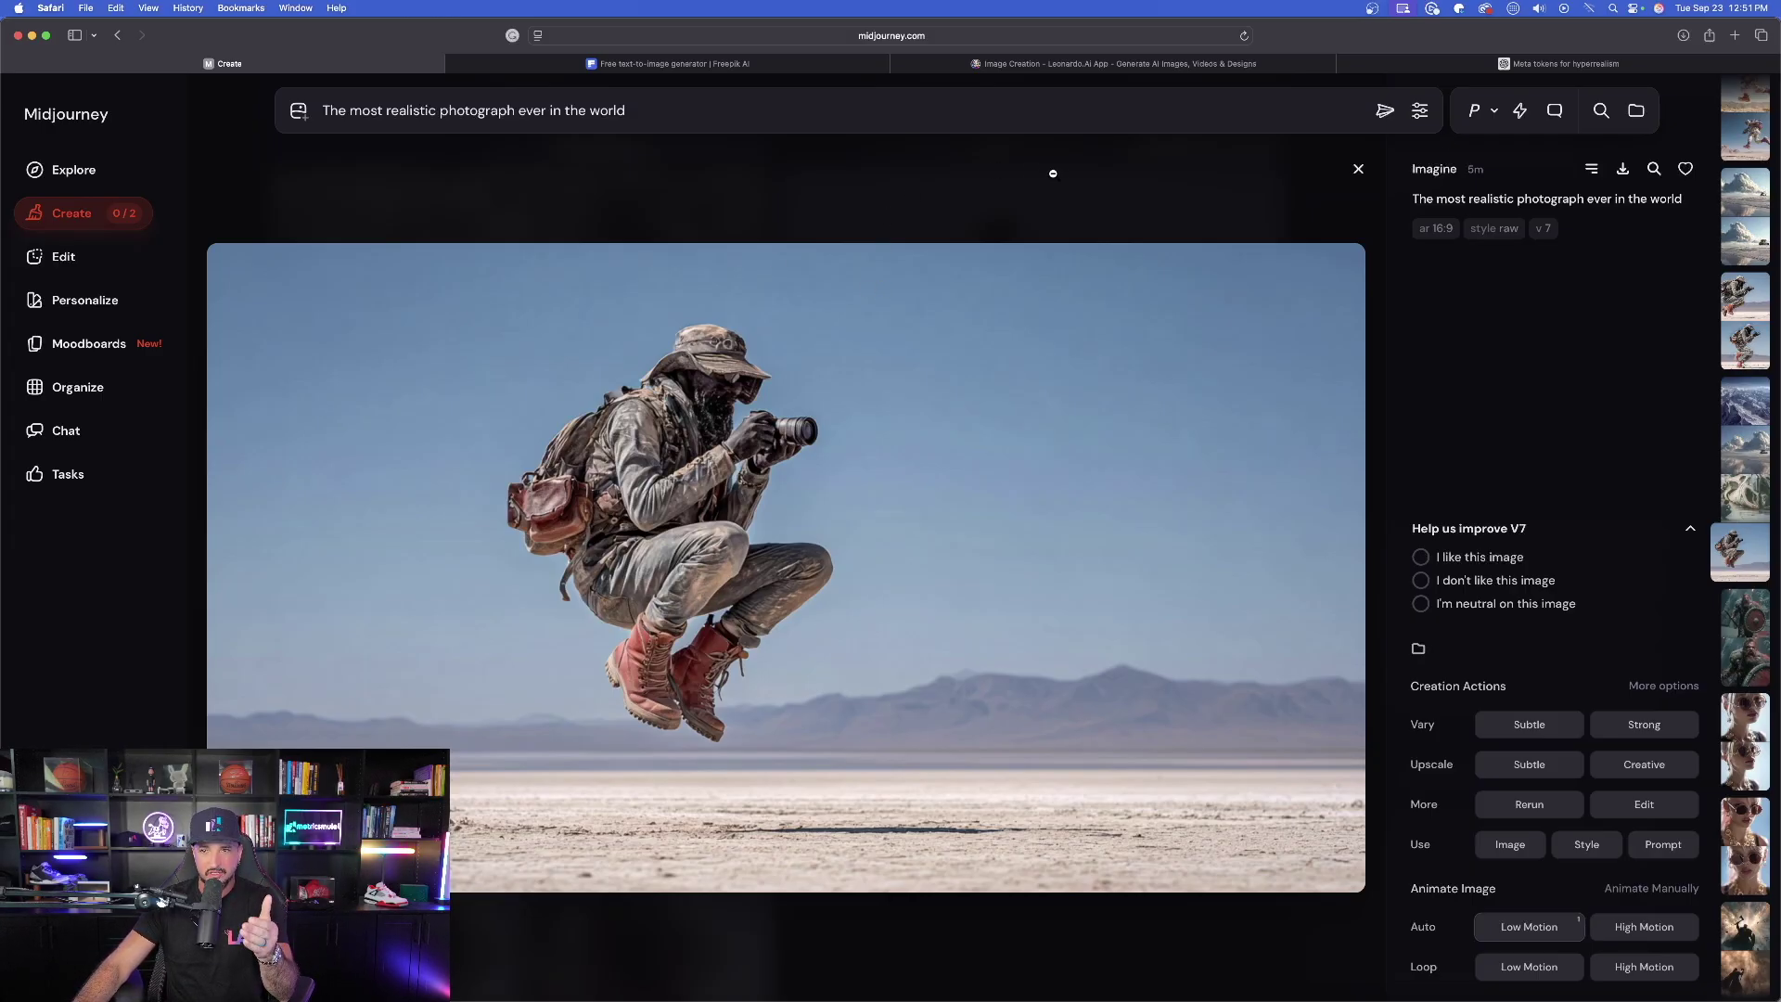
{"action": "left_click", "coordinate": [1358, 169]}
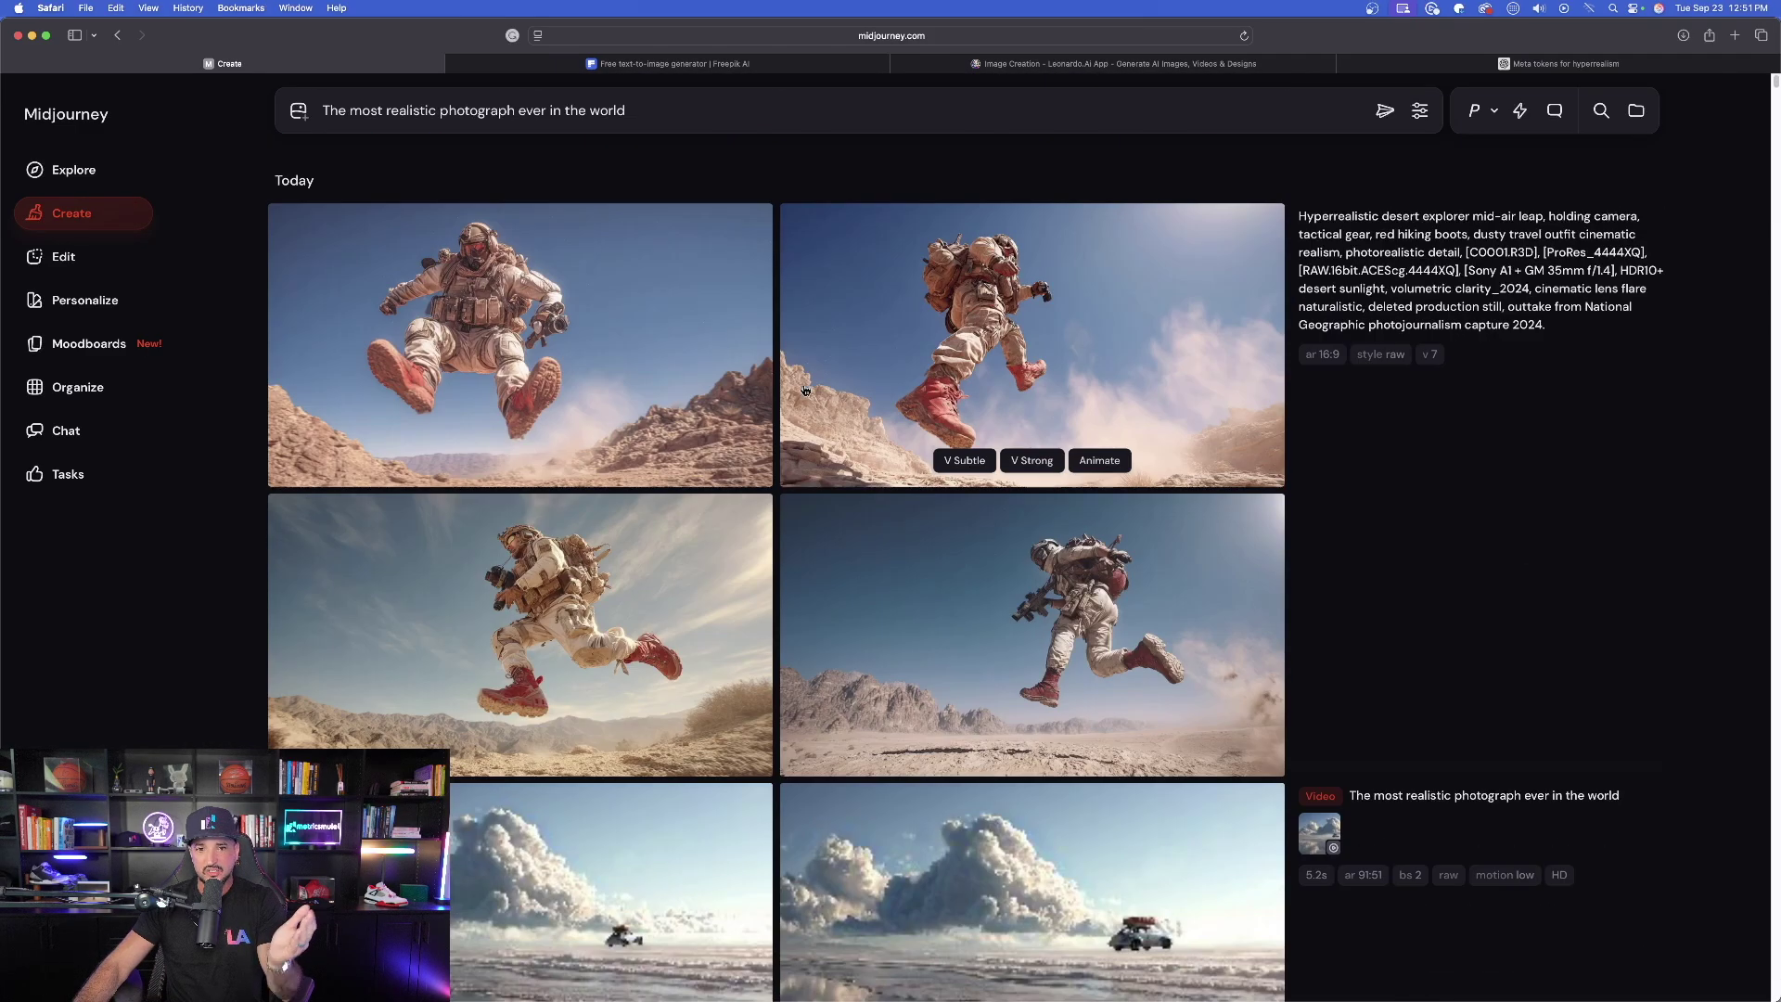
Examine the four new desert explorer images at full size once more and return to the start of the feed
{"action": "left_click", "coordinate": [832, 392]}
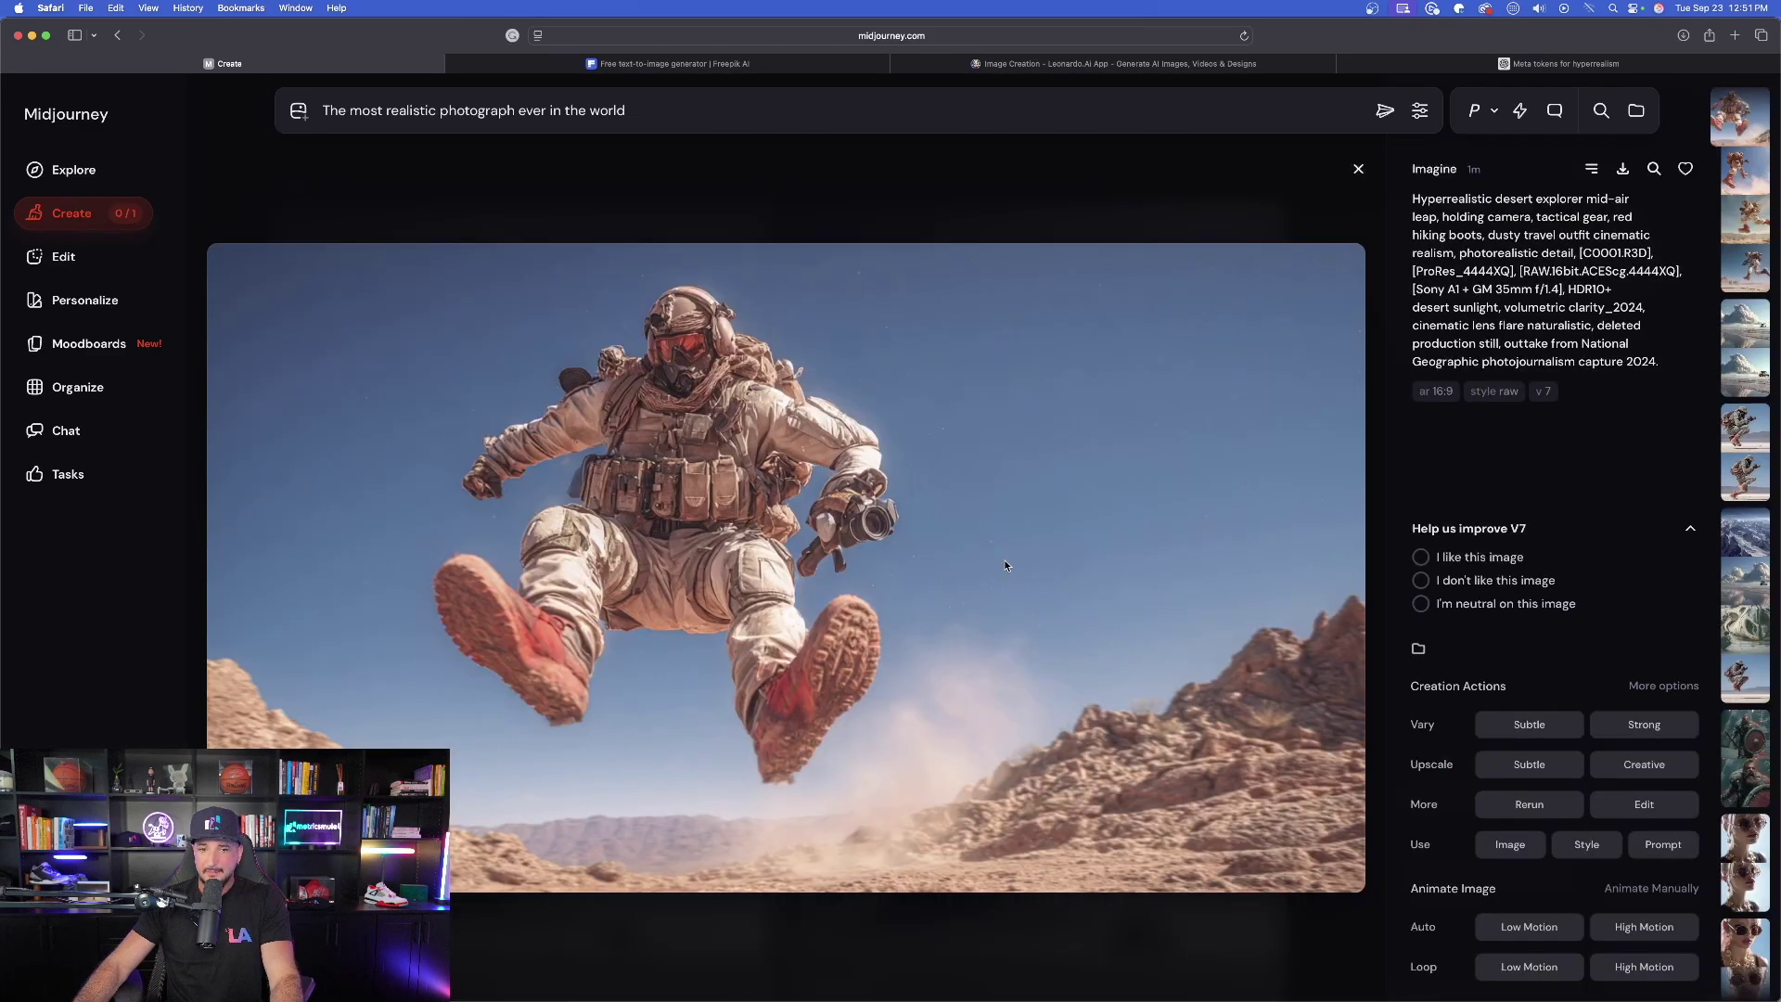
{"action": "key", "text": "Right"}
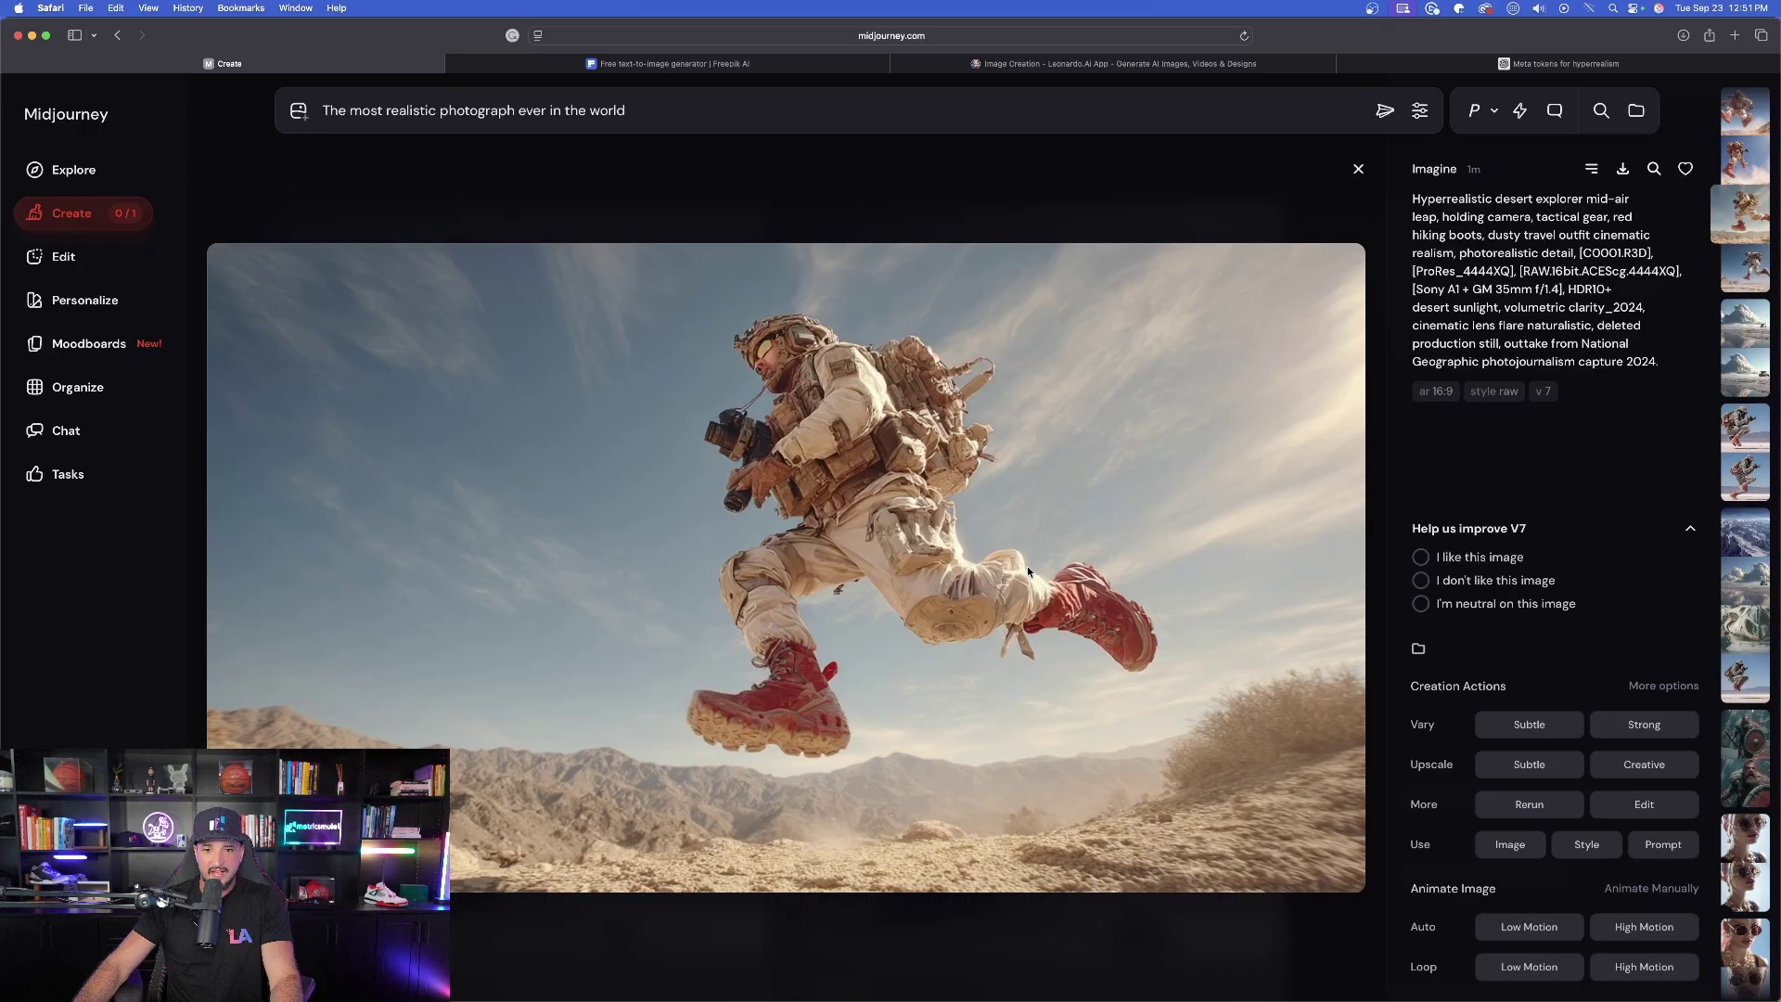
{"action": "key", "text": "Right"}
{"action": "key", "text": "Right"}
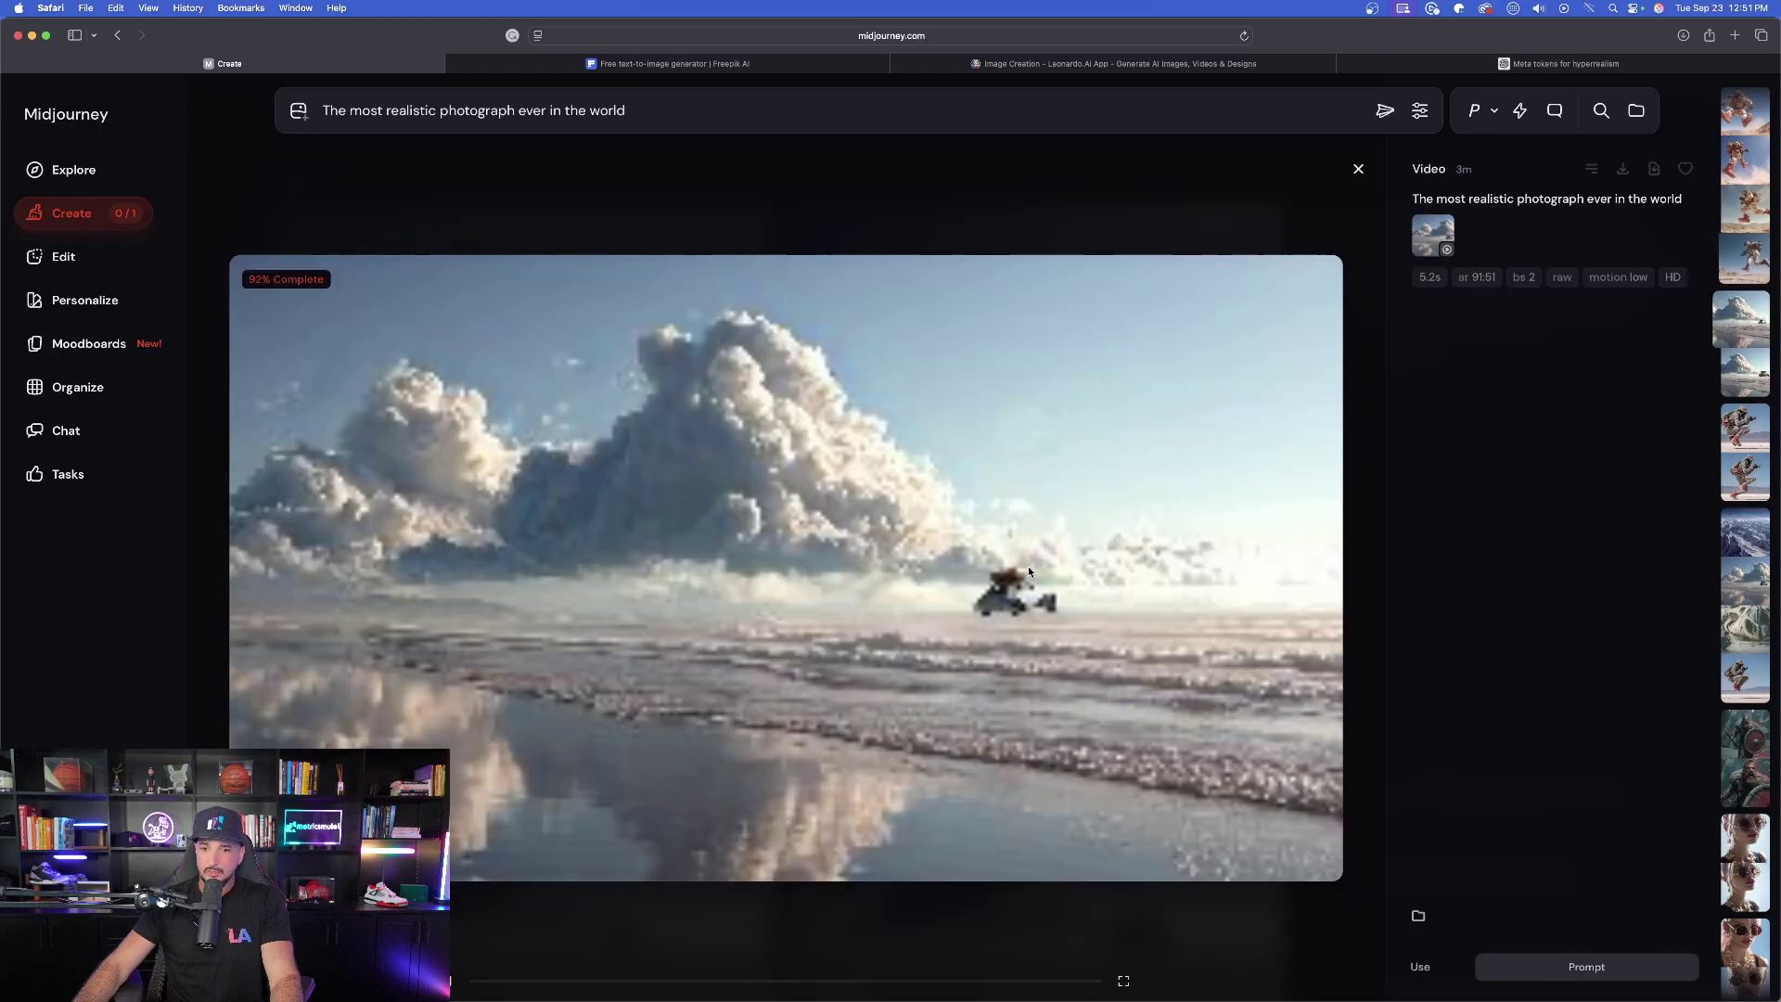
{"action": "key", "text": "Left"}
{"action": "key", "text": "Escape"}
{"action": "scroll", "coordinate": [959, 299], "scroll_direction": "down", "scroll_amount": 5}
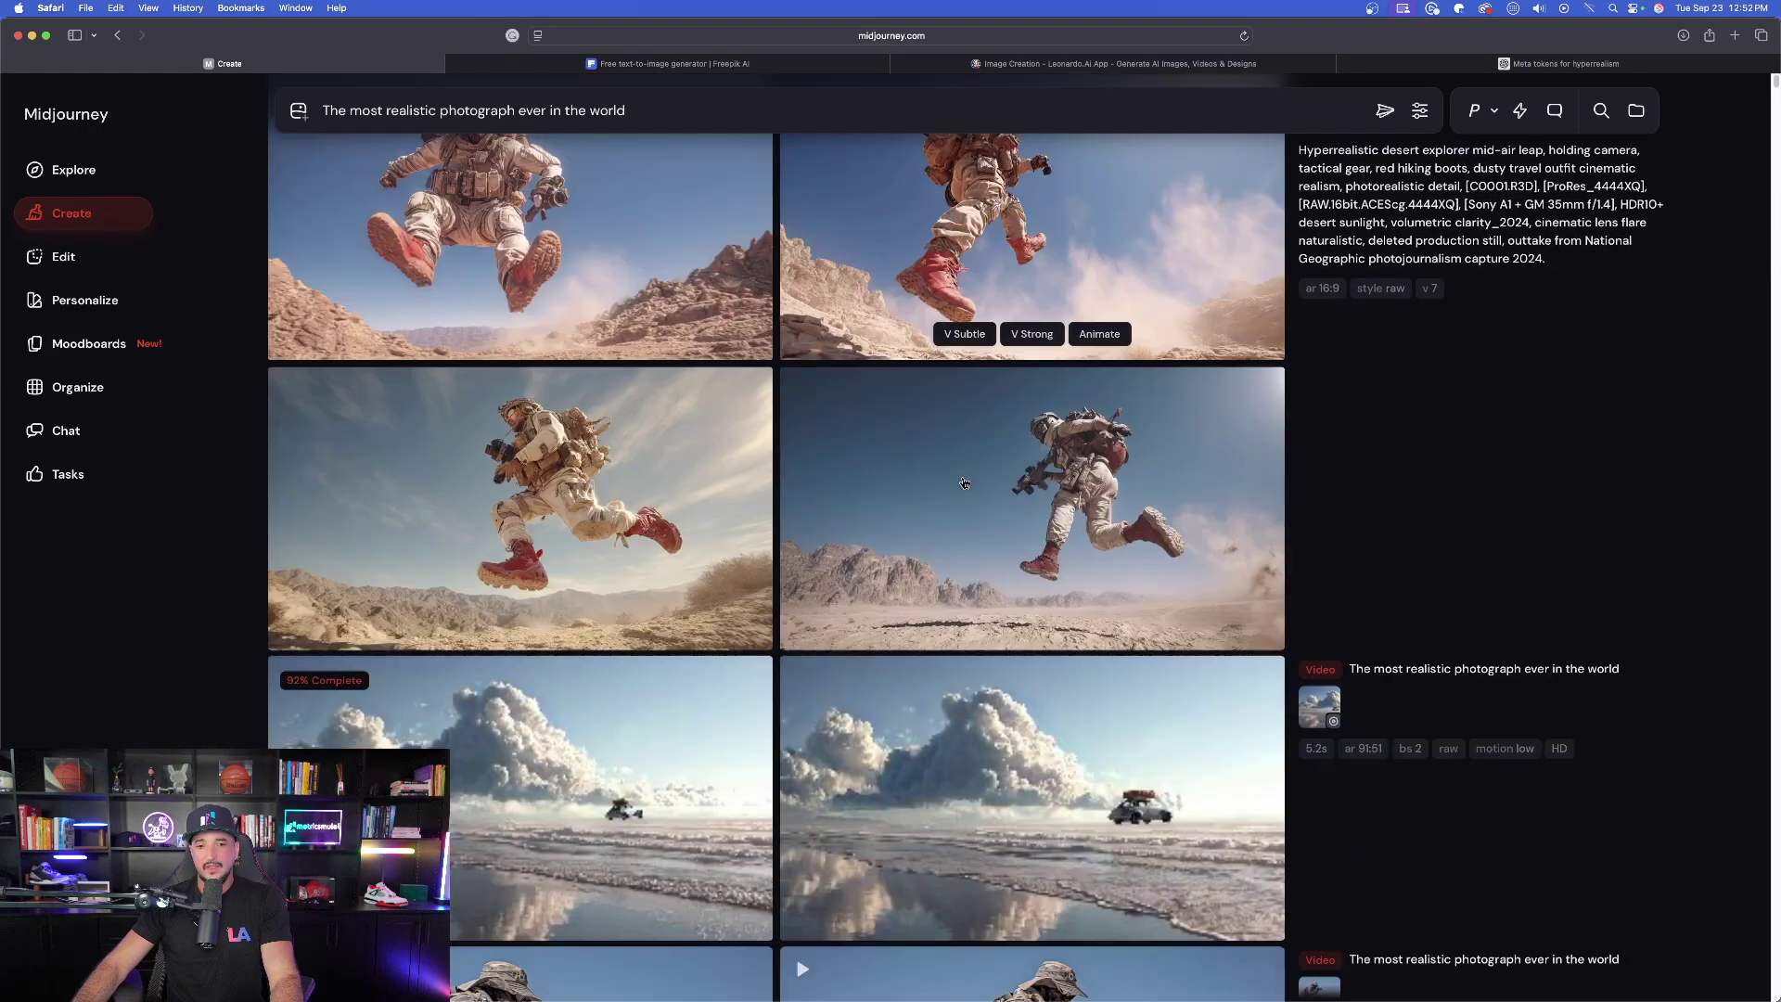
{"action": "scroll", "coordinate": [974, 311], "scroll_direction": "up", "scroll_amount": 5}
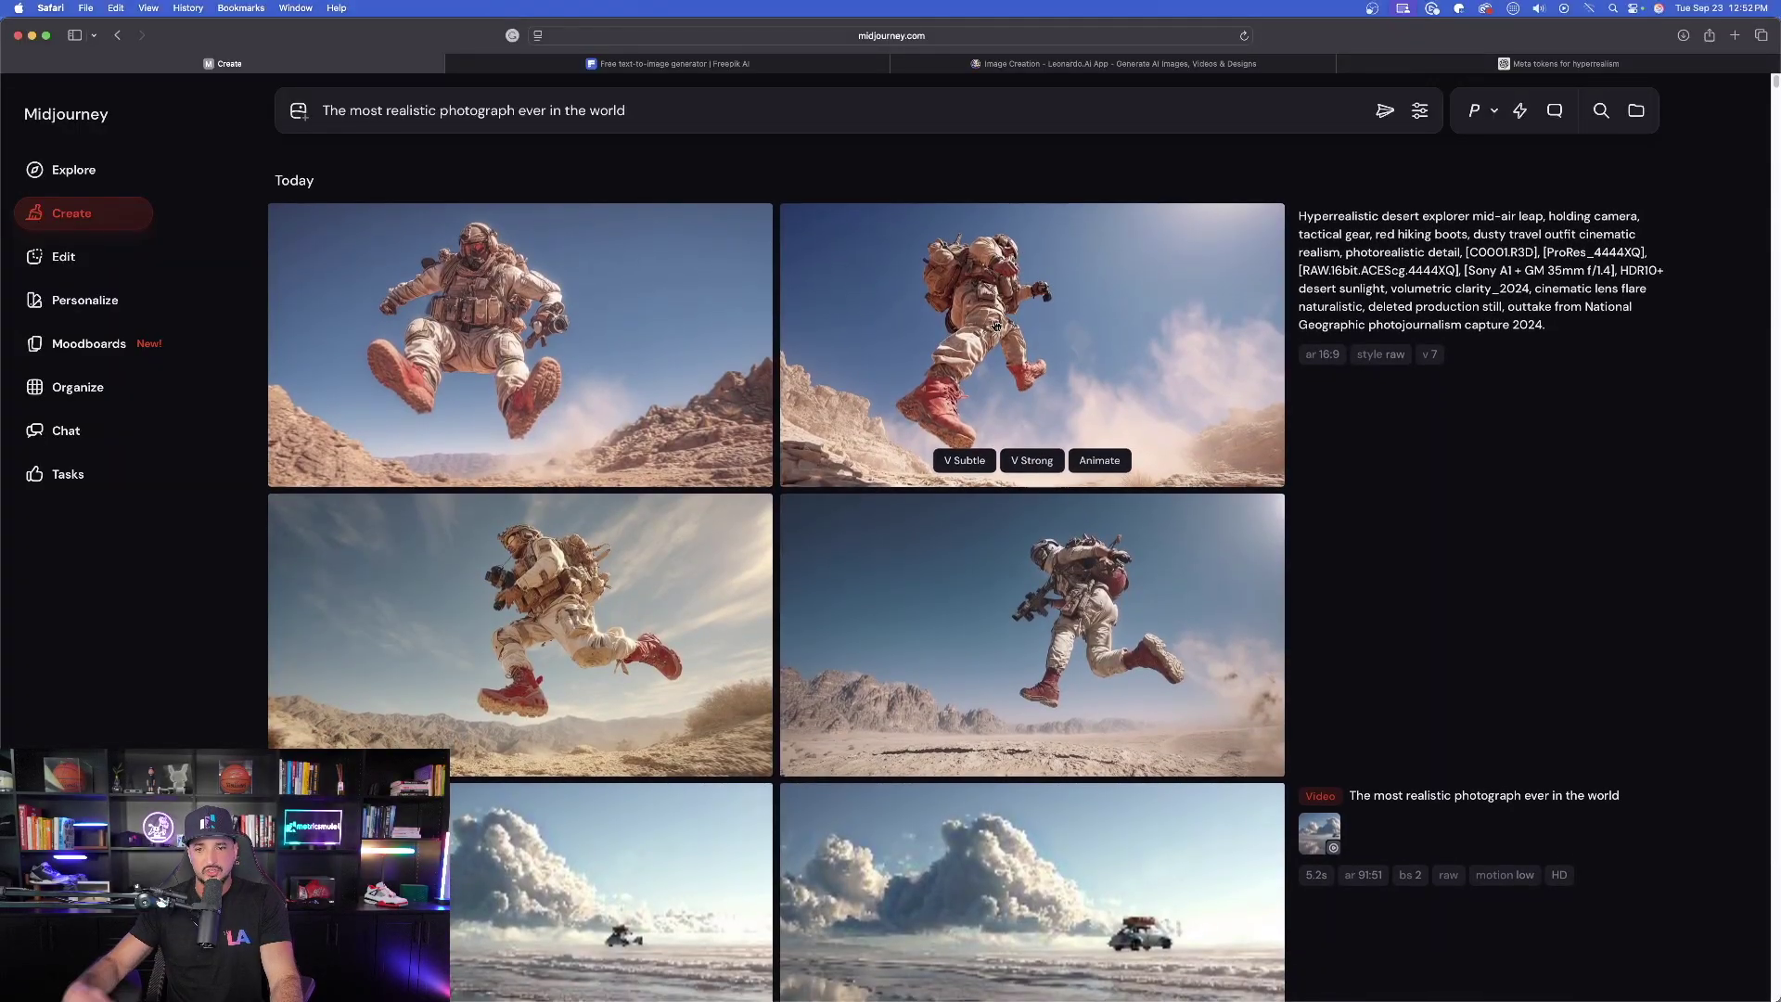
Watch the animated videos of the jumping photographer and of the car over the beach enlarged, and close the viewer
{"action": "scroll", "coordinate": [996, 325], "scroll_direction": "down", "scroll_amount": 5}
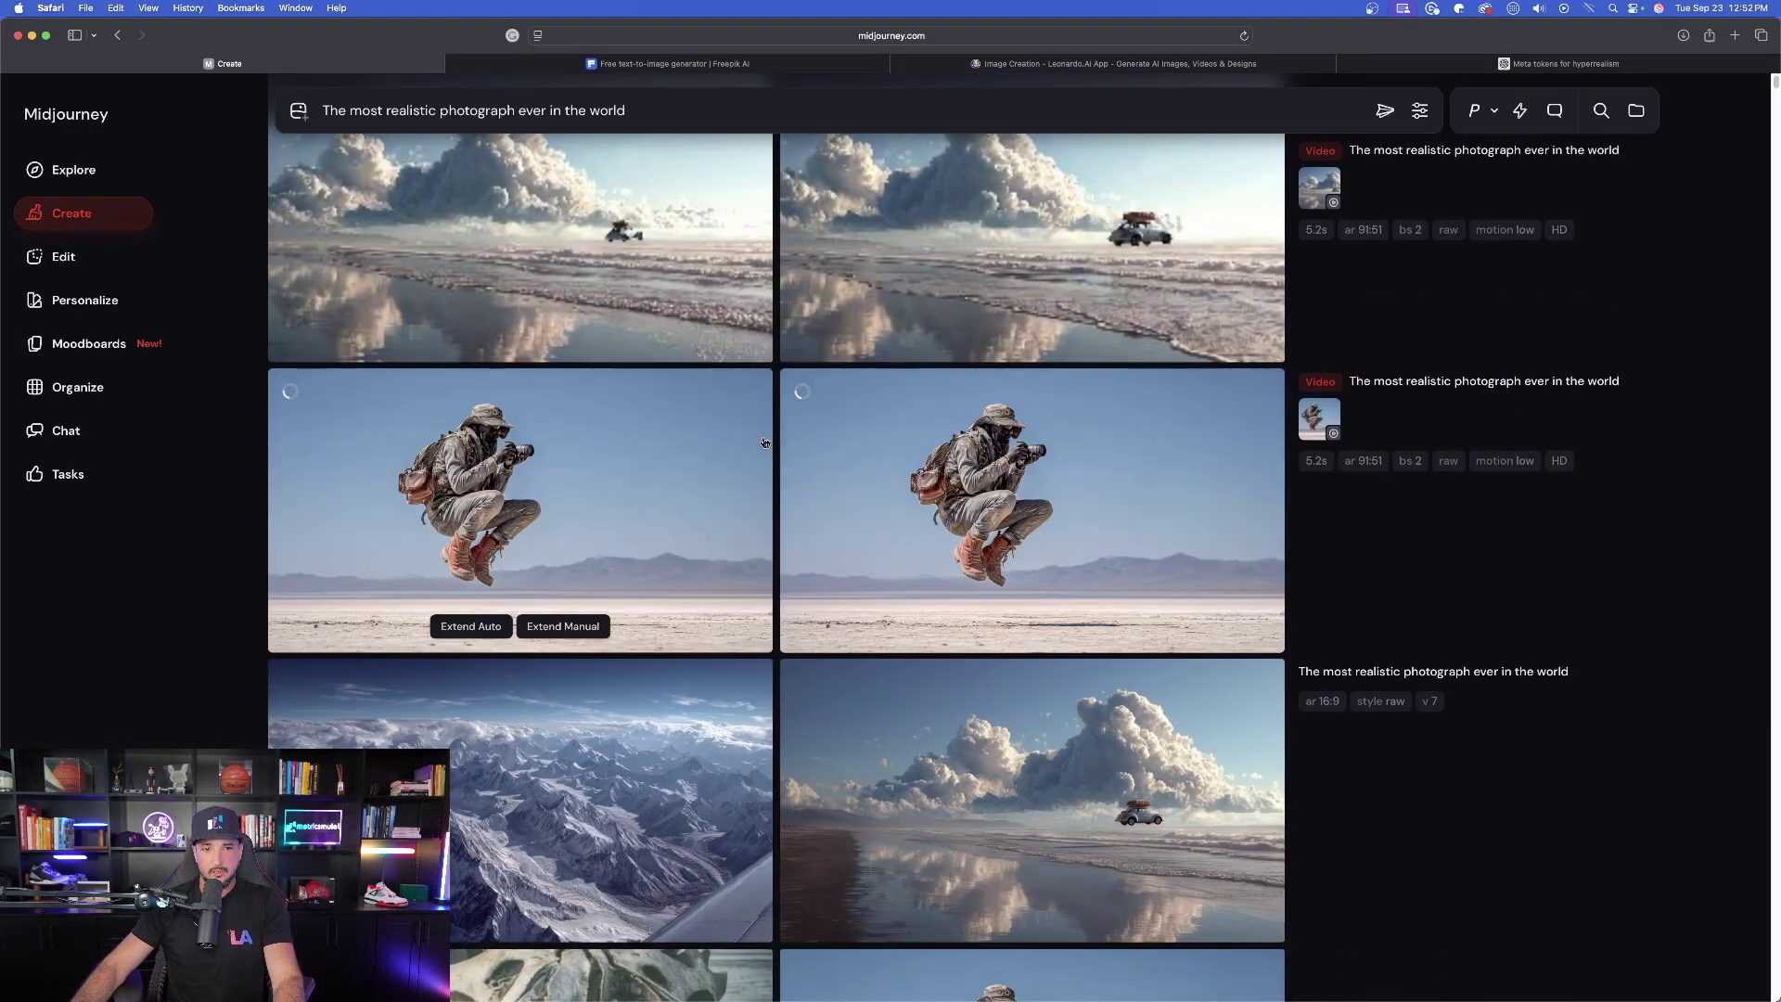
{"action": "left_click", "coordinate": [527, 460]}
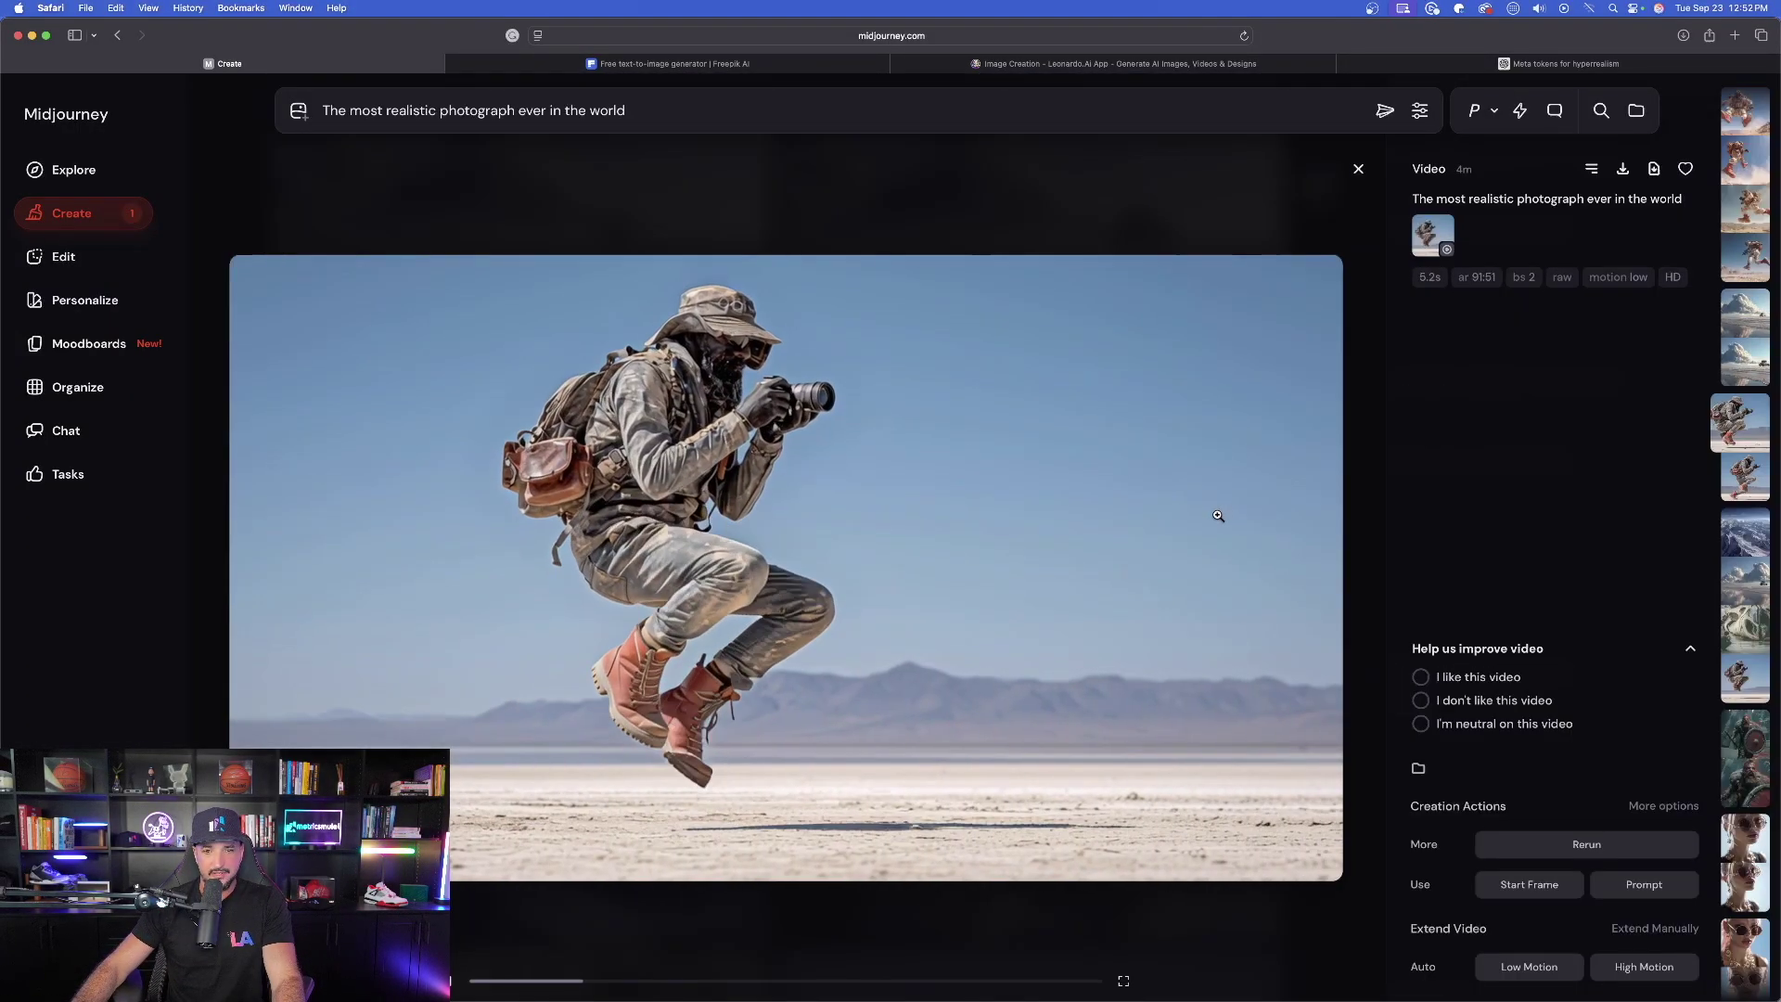
{"action": "key", "text": "Right"}
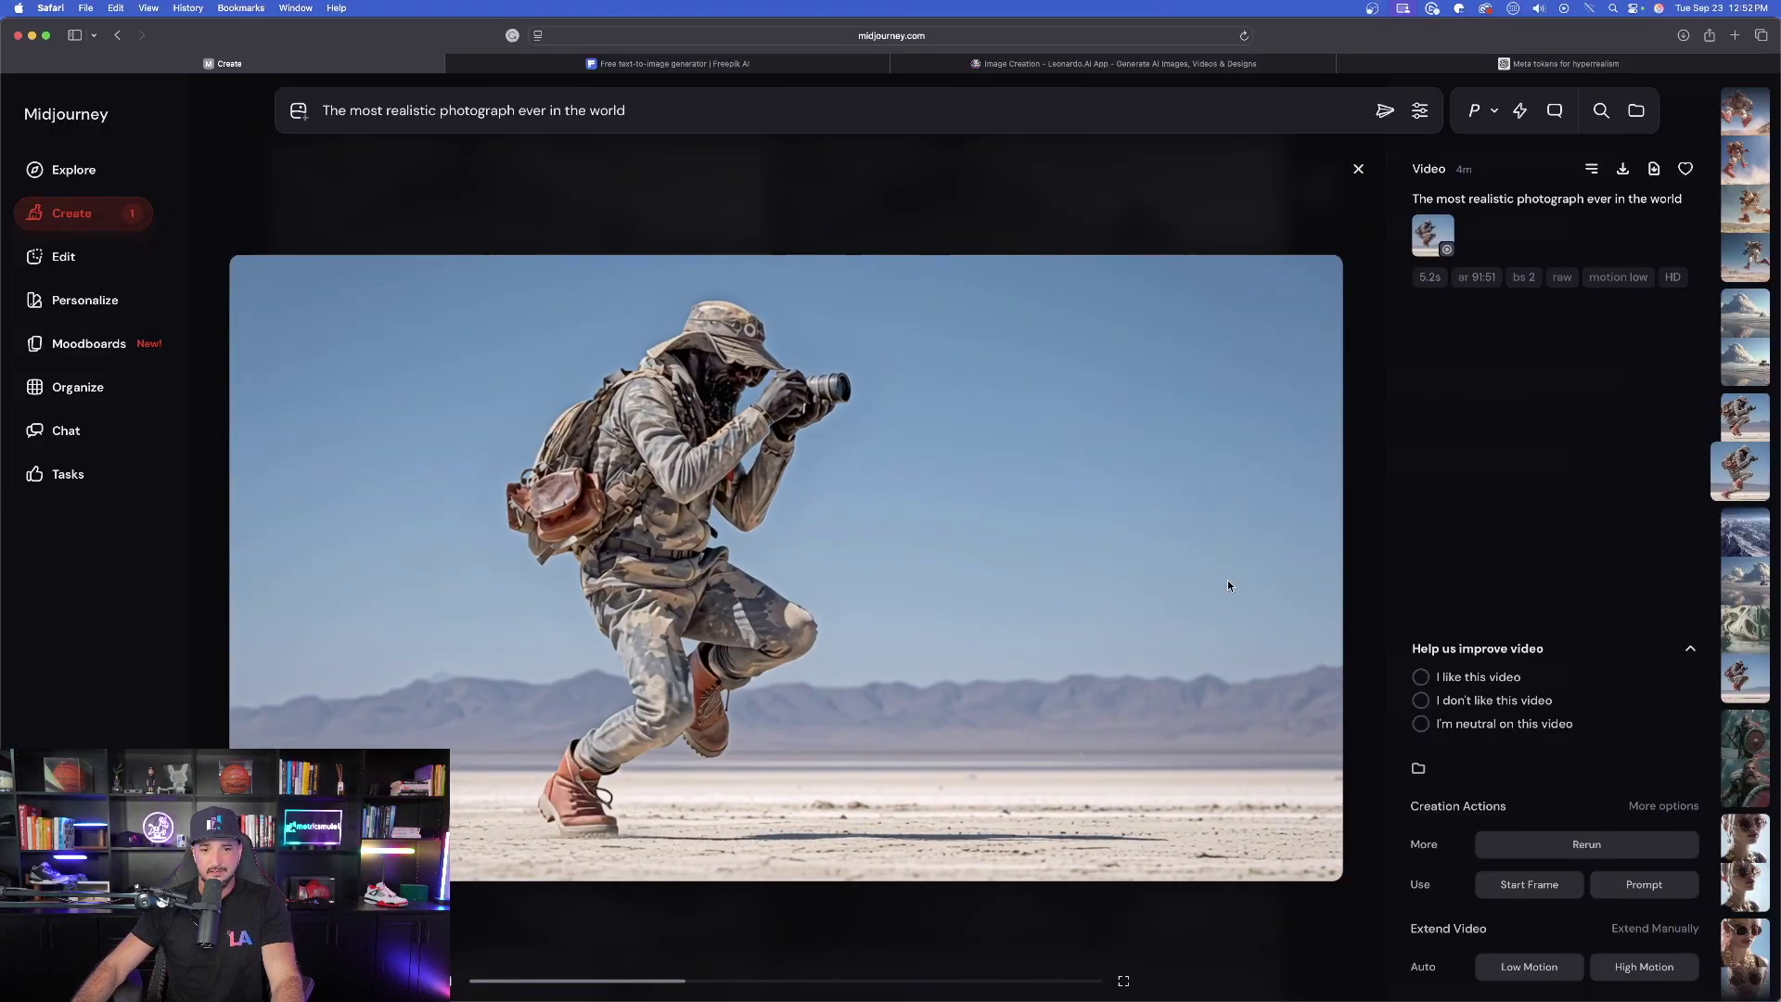
{"action": "left_click", "coordinate": [1110, 198]}
{"action": "scroll", "coordinate": [875, 450], "scroll_direction": "down", "scroll_amount": 5}
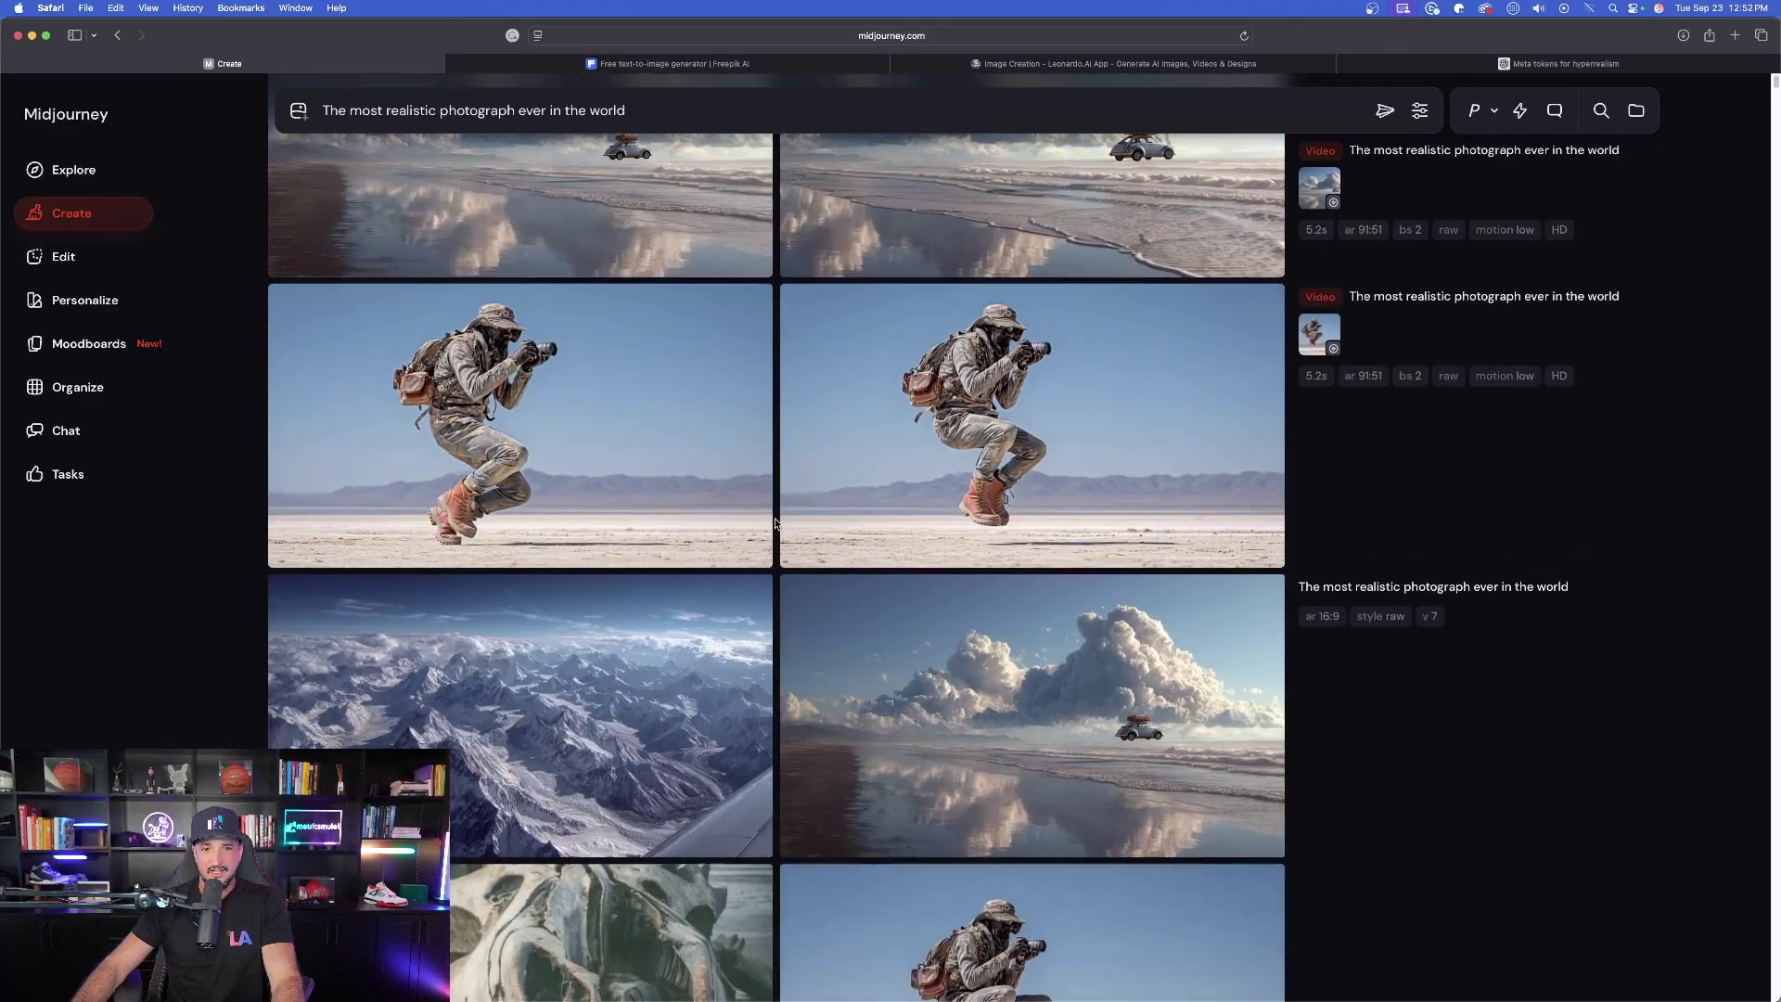
{"action": "left_click", "coordinate": [544, 414]}
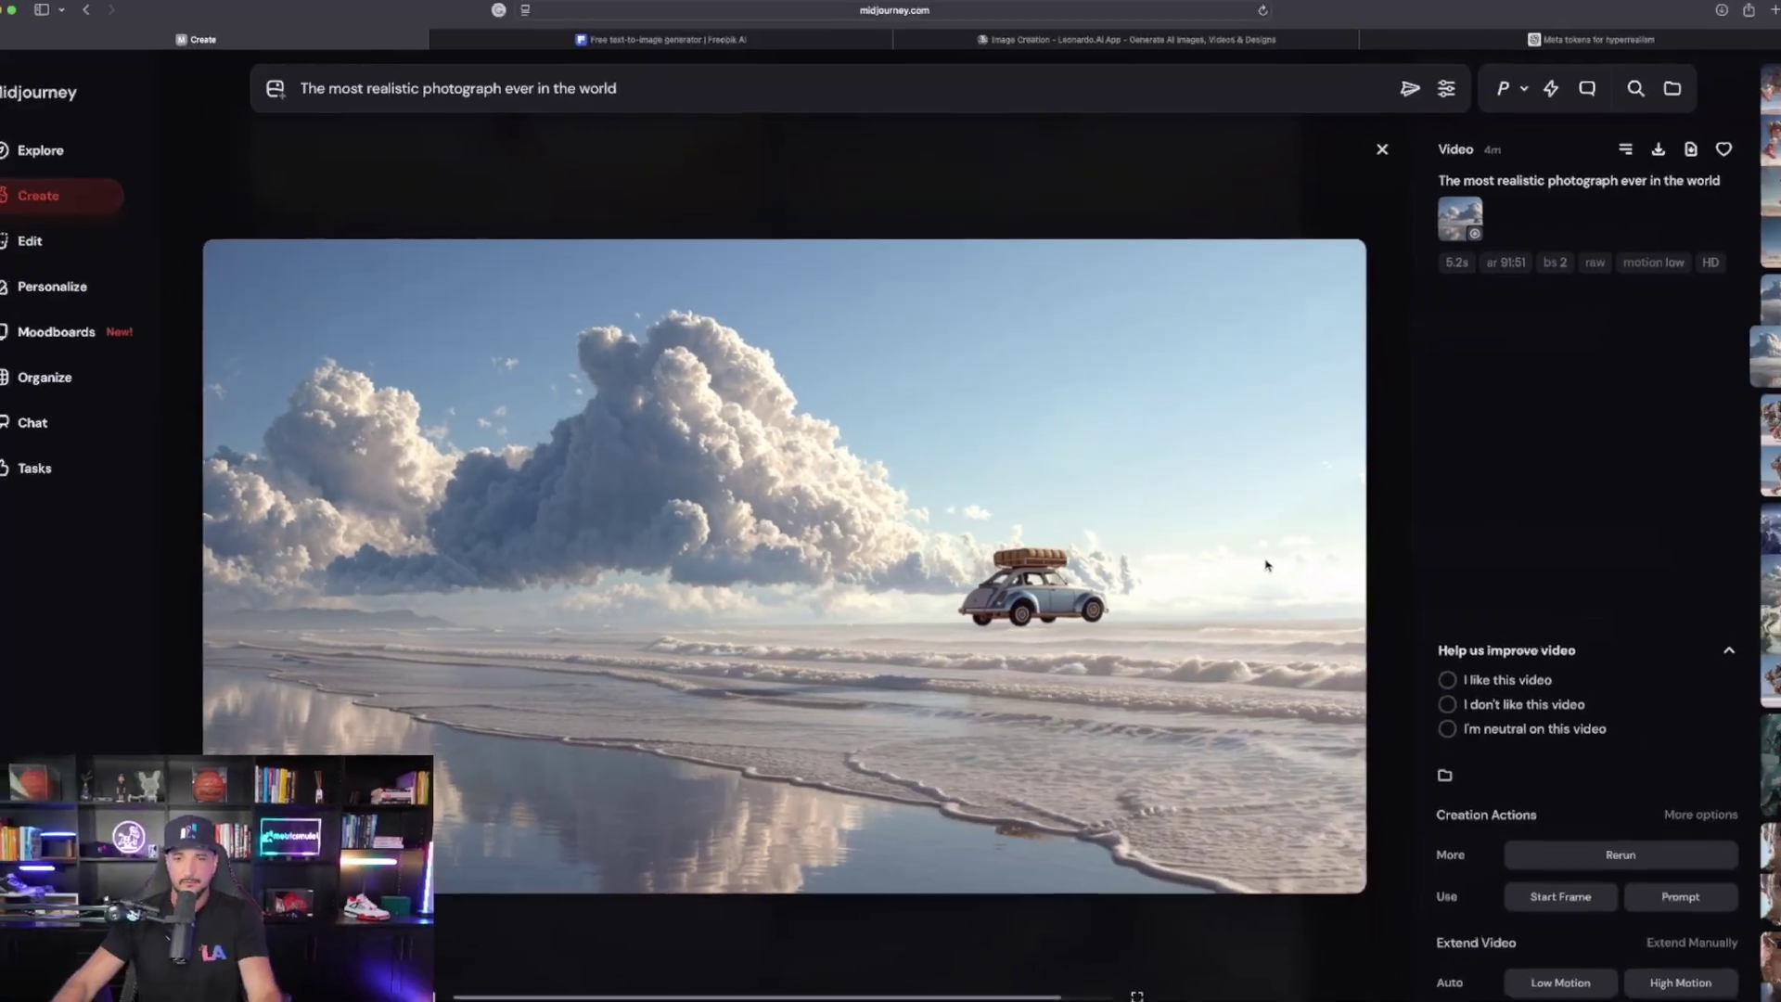
{"action": "key", "text": "Escape"}
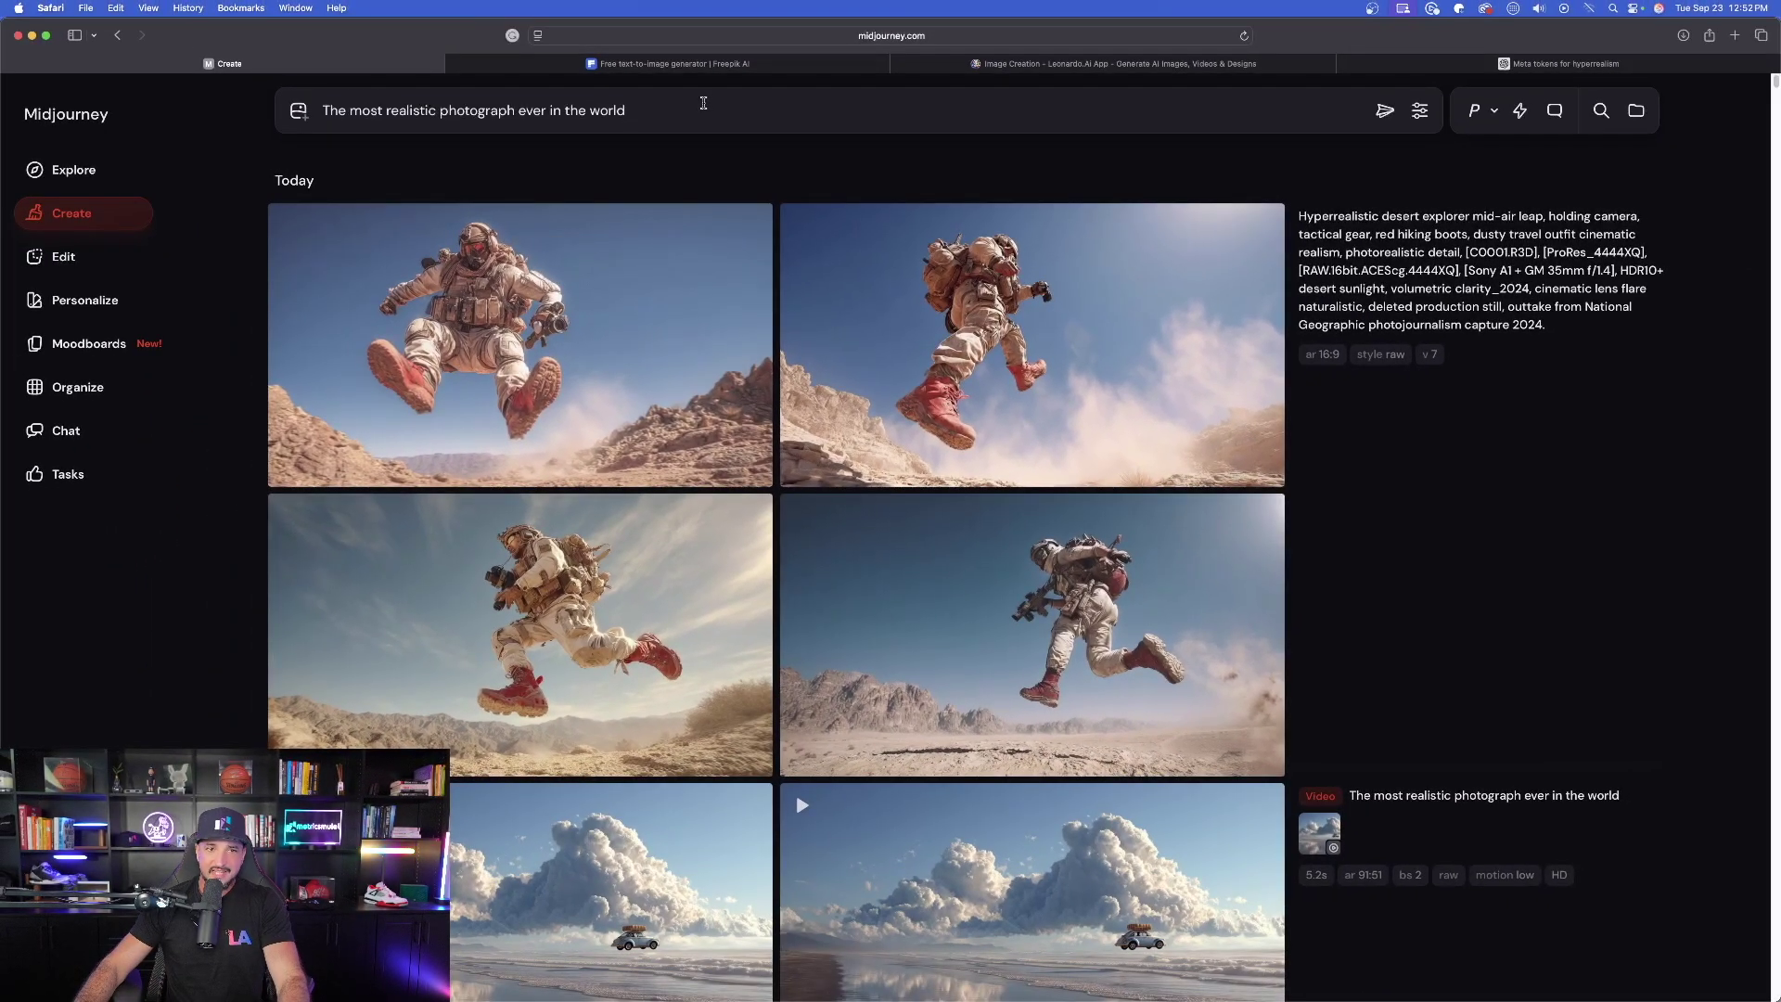
Generate "The most realistic photograph ever in the world" with the pink-haired woman on a white background as Omni Reference
{"action": "left_click", "coordinate": [318, 116]}
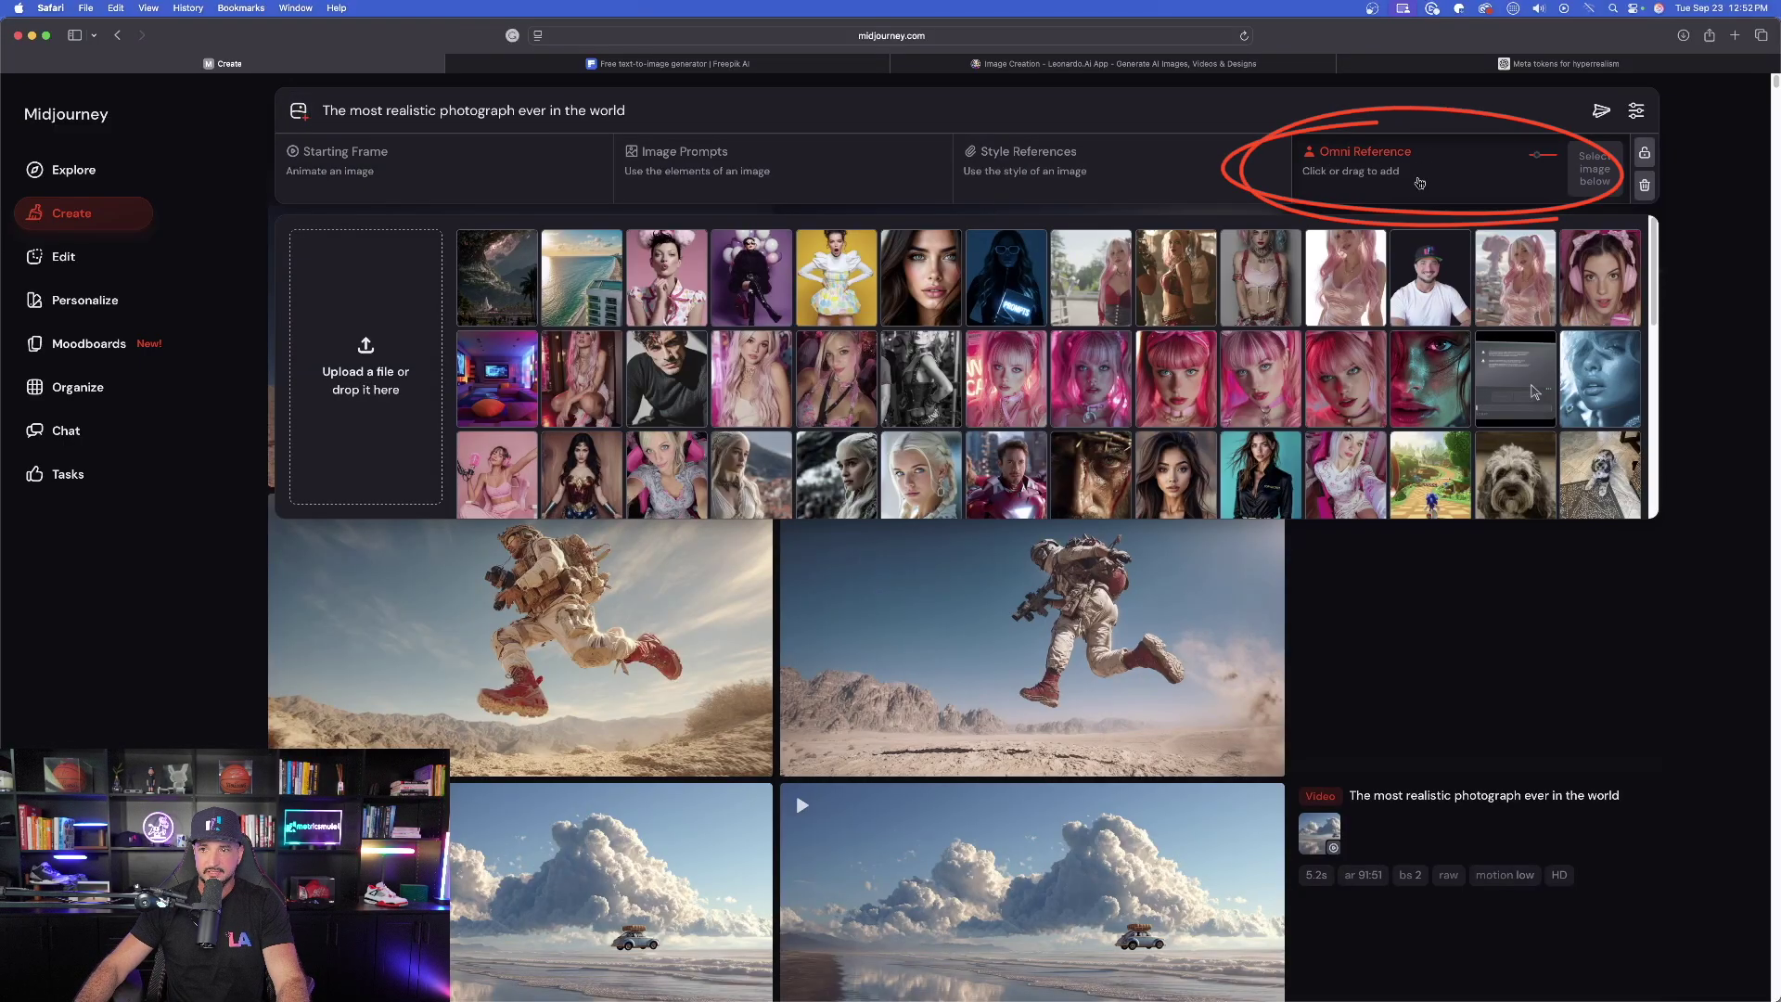
{"action": "left_click", "coordinate": [1353, 266]}
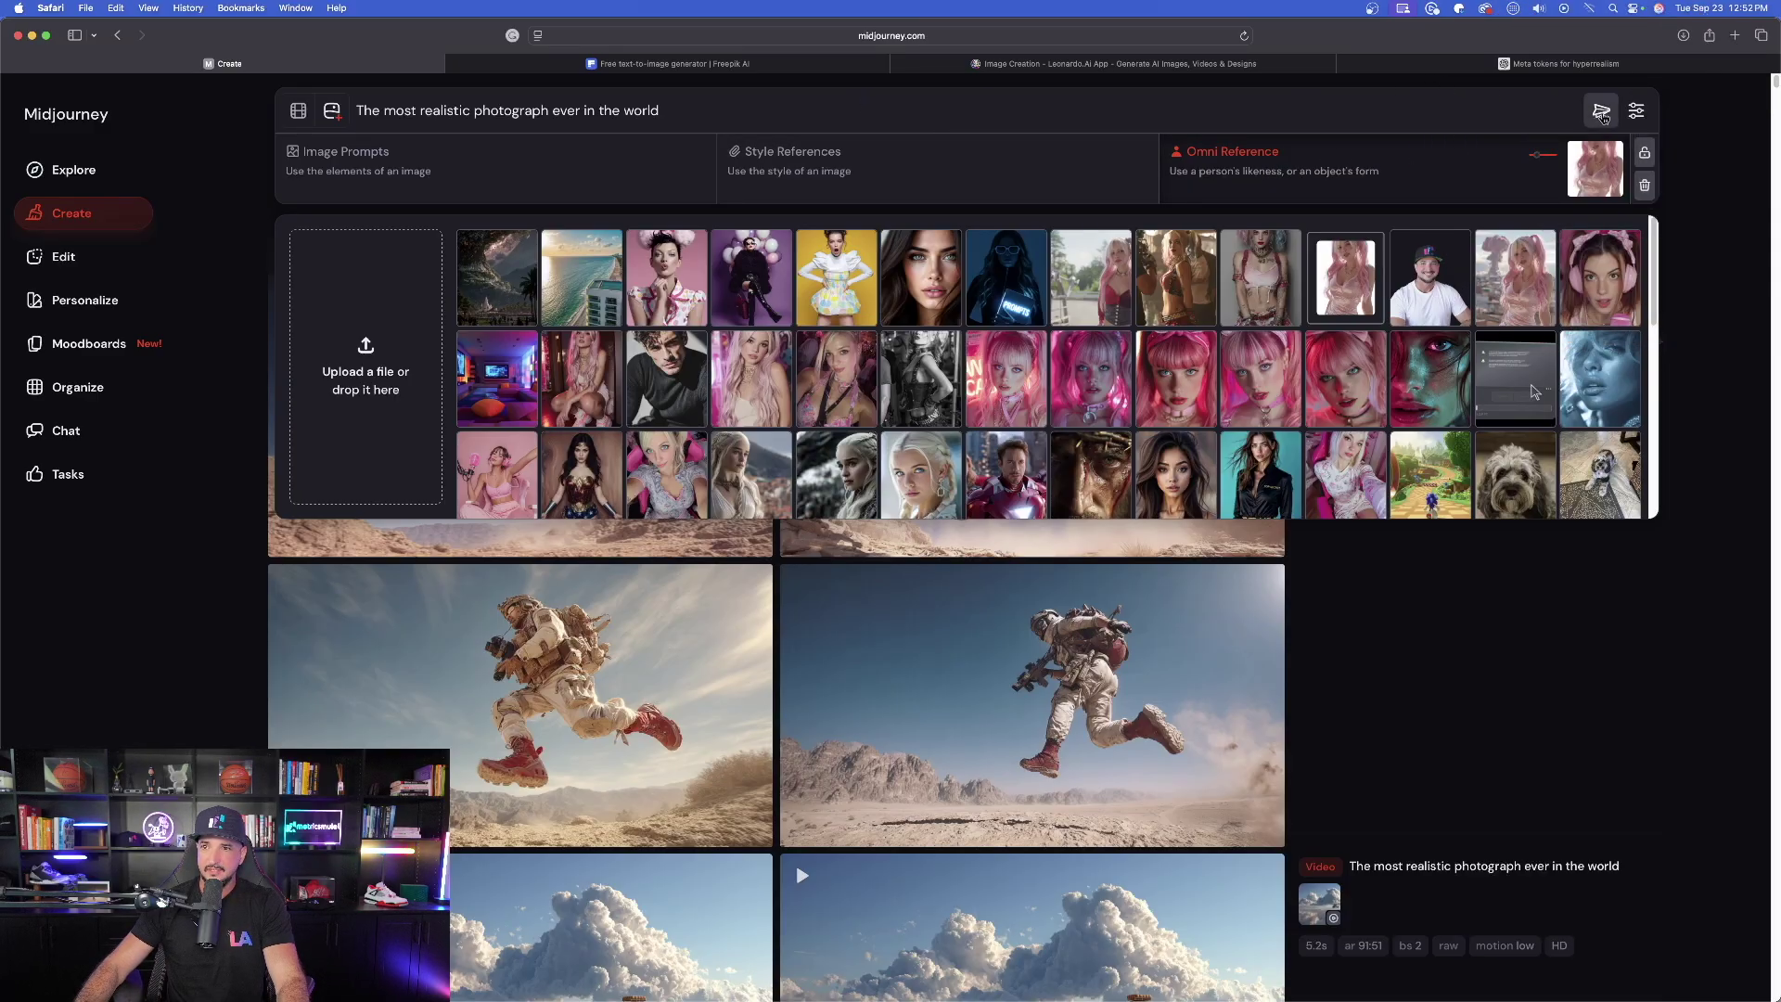
{"action": "left_click", "coordinate": [1602, 112]}
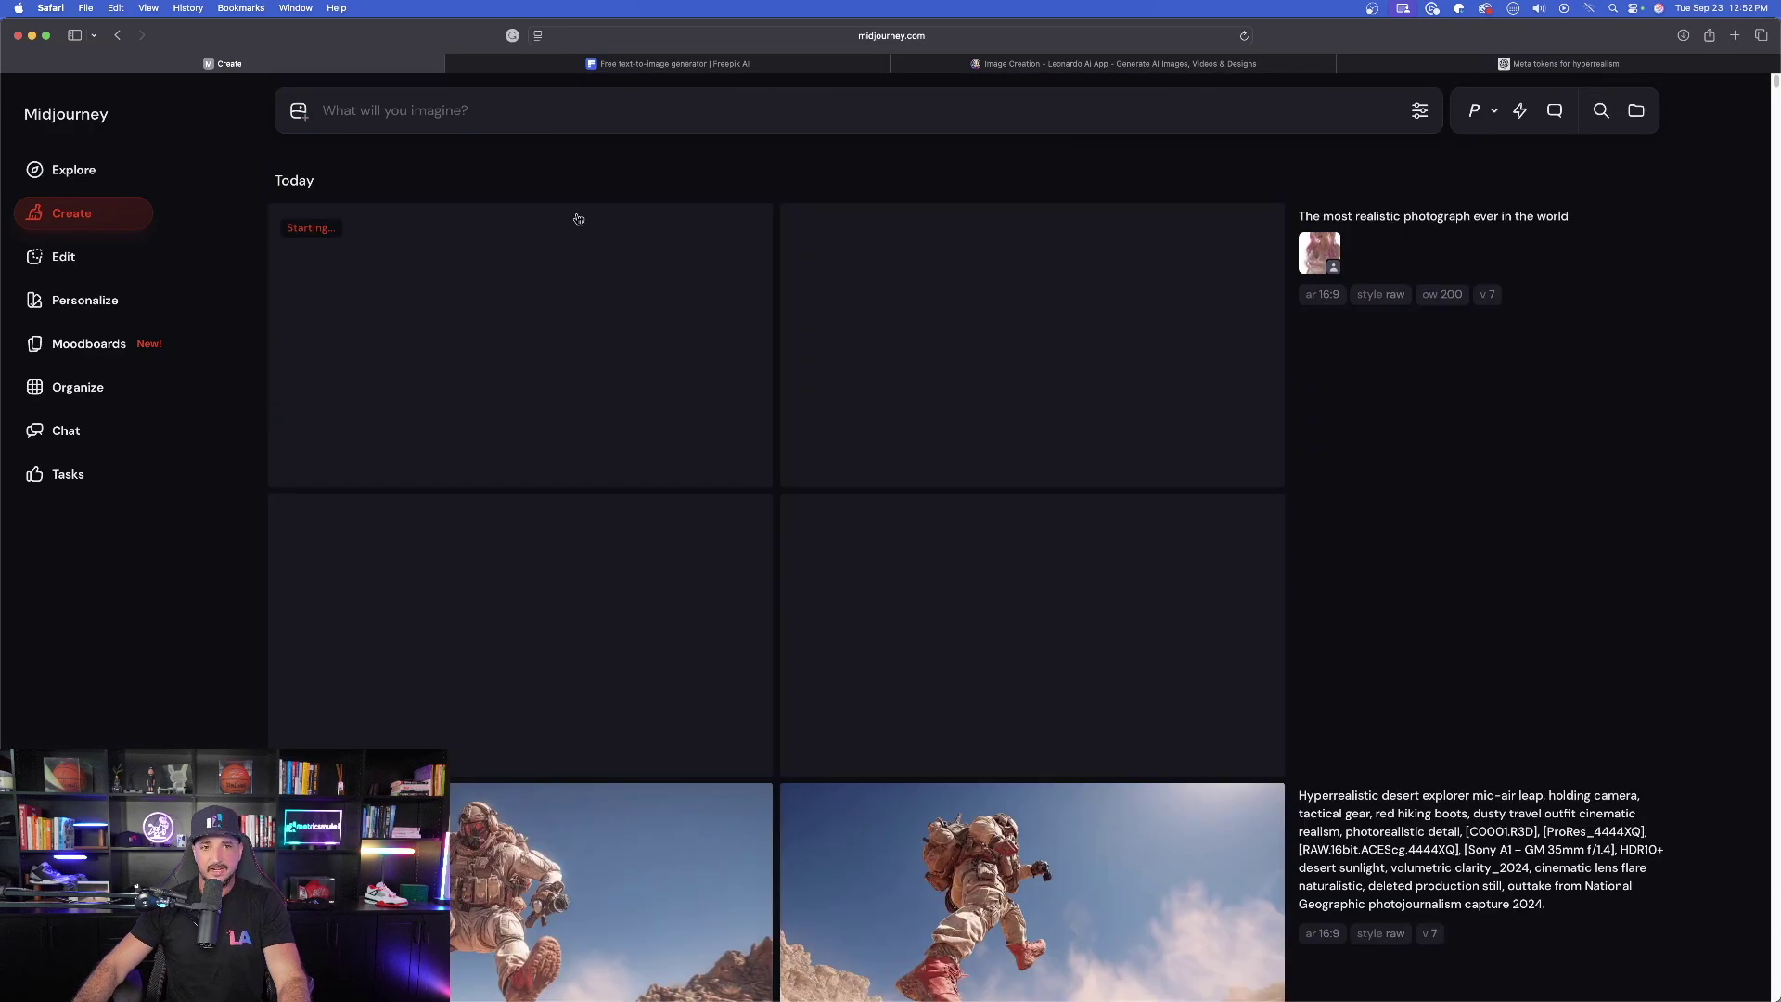
Reuse the short prompt with the same pink-haired woman as Omni Reference and the pink-background portrait as Style Reference
{"action": "left_click", "coordinate": [1379, 218]}
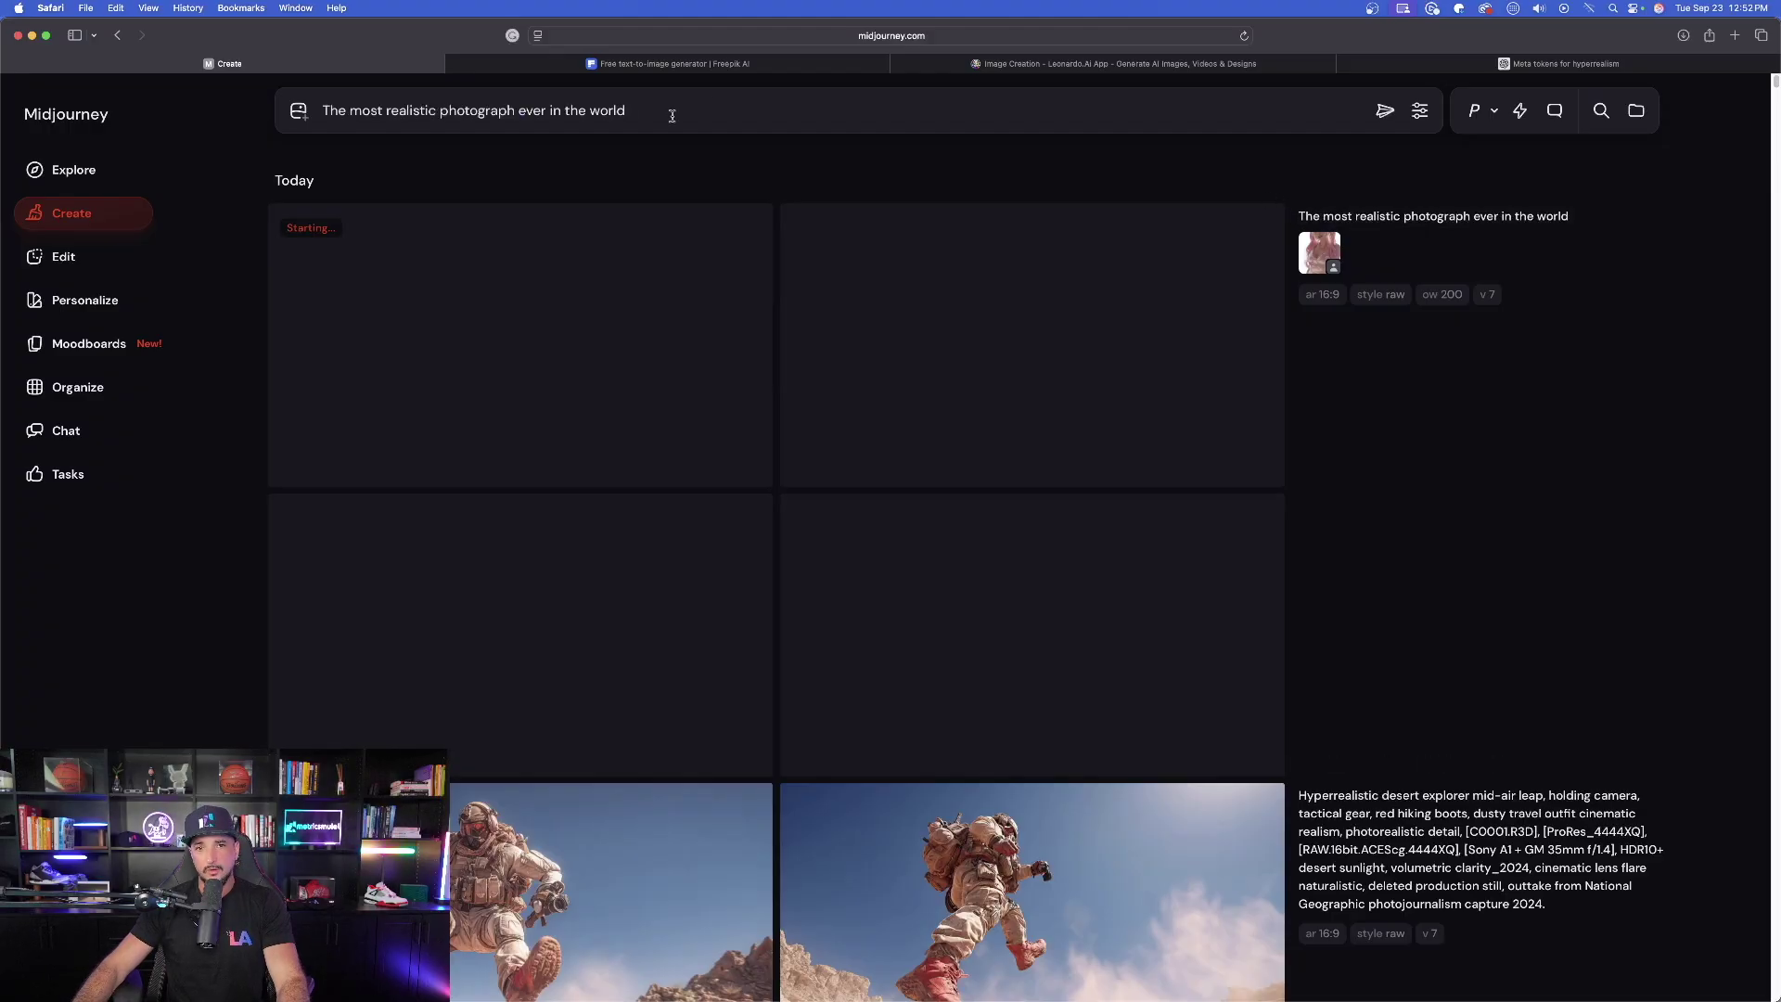
{"action": "left_click", "coordinate": [298, 110]}
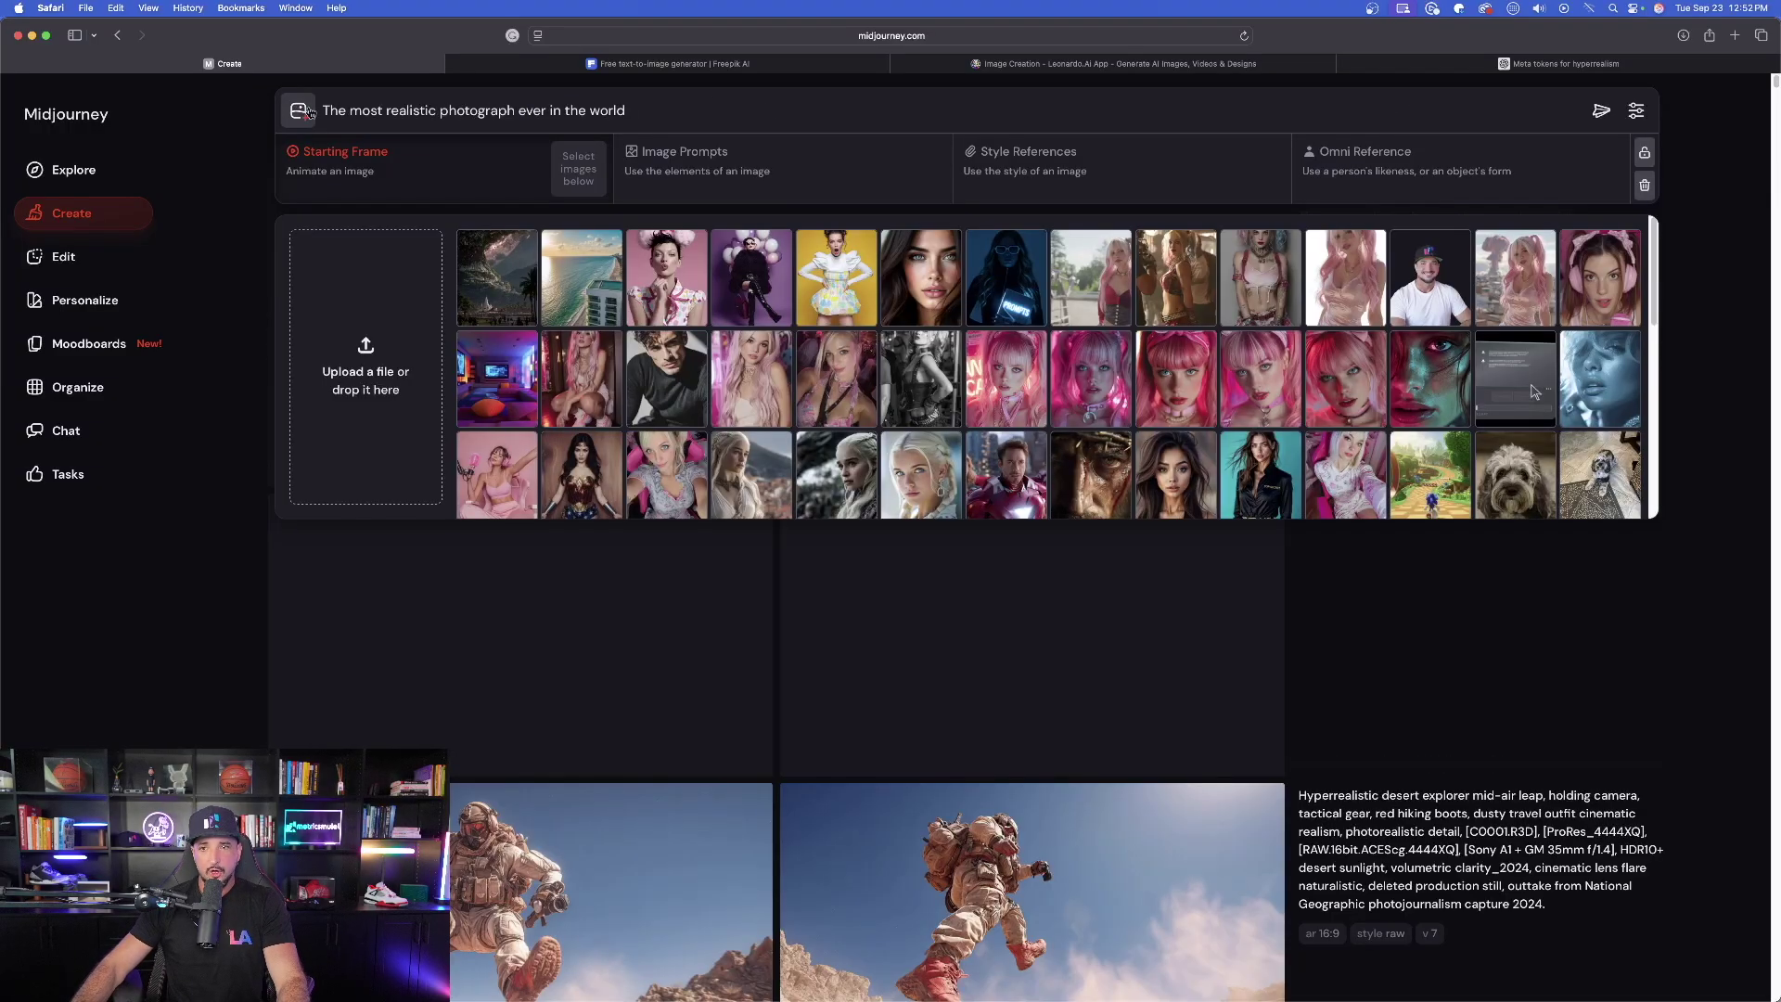
{"action": "left_click", "coordinate": [1411, 161]}
{"action": "left_click", "coordinate": [1346, 261]}
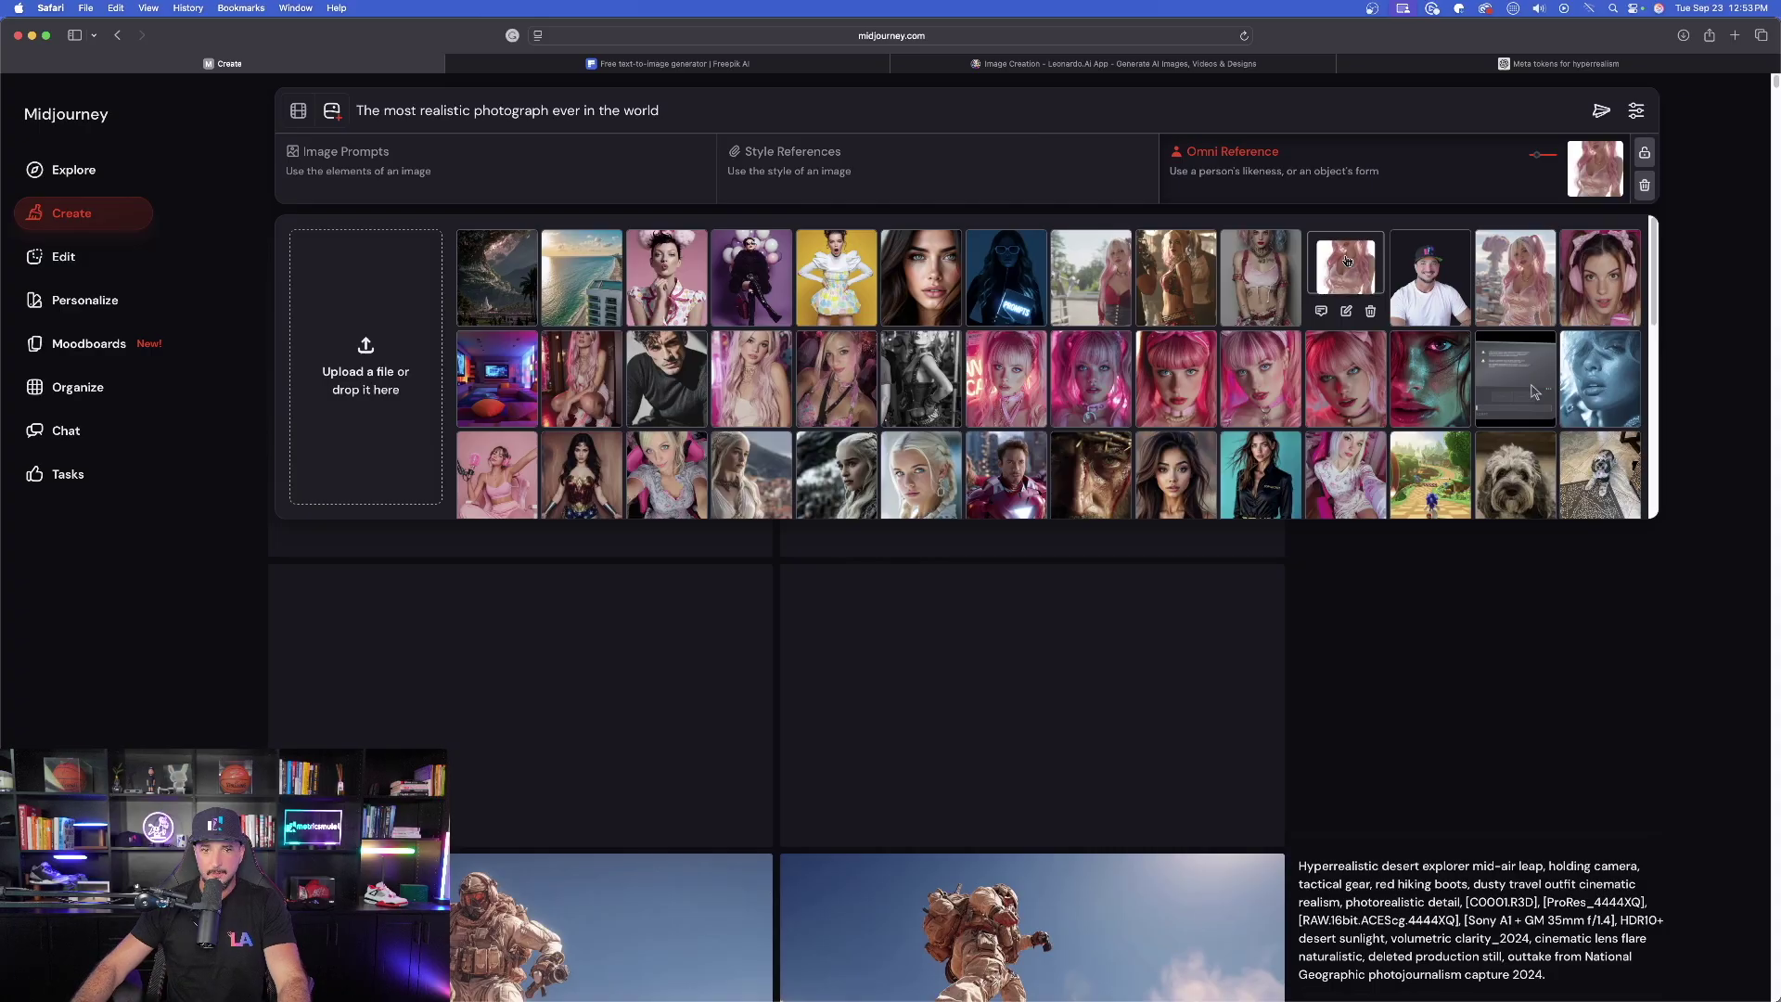
{"action": "left_click", "coordinate": [796, 161]}
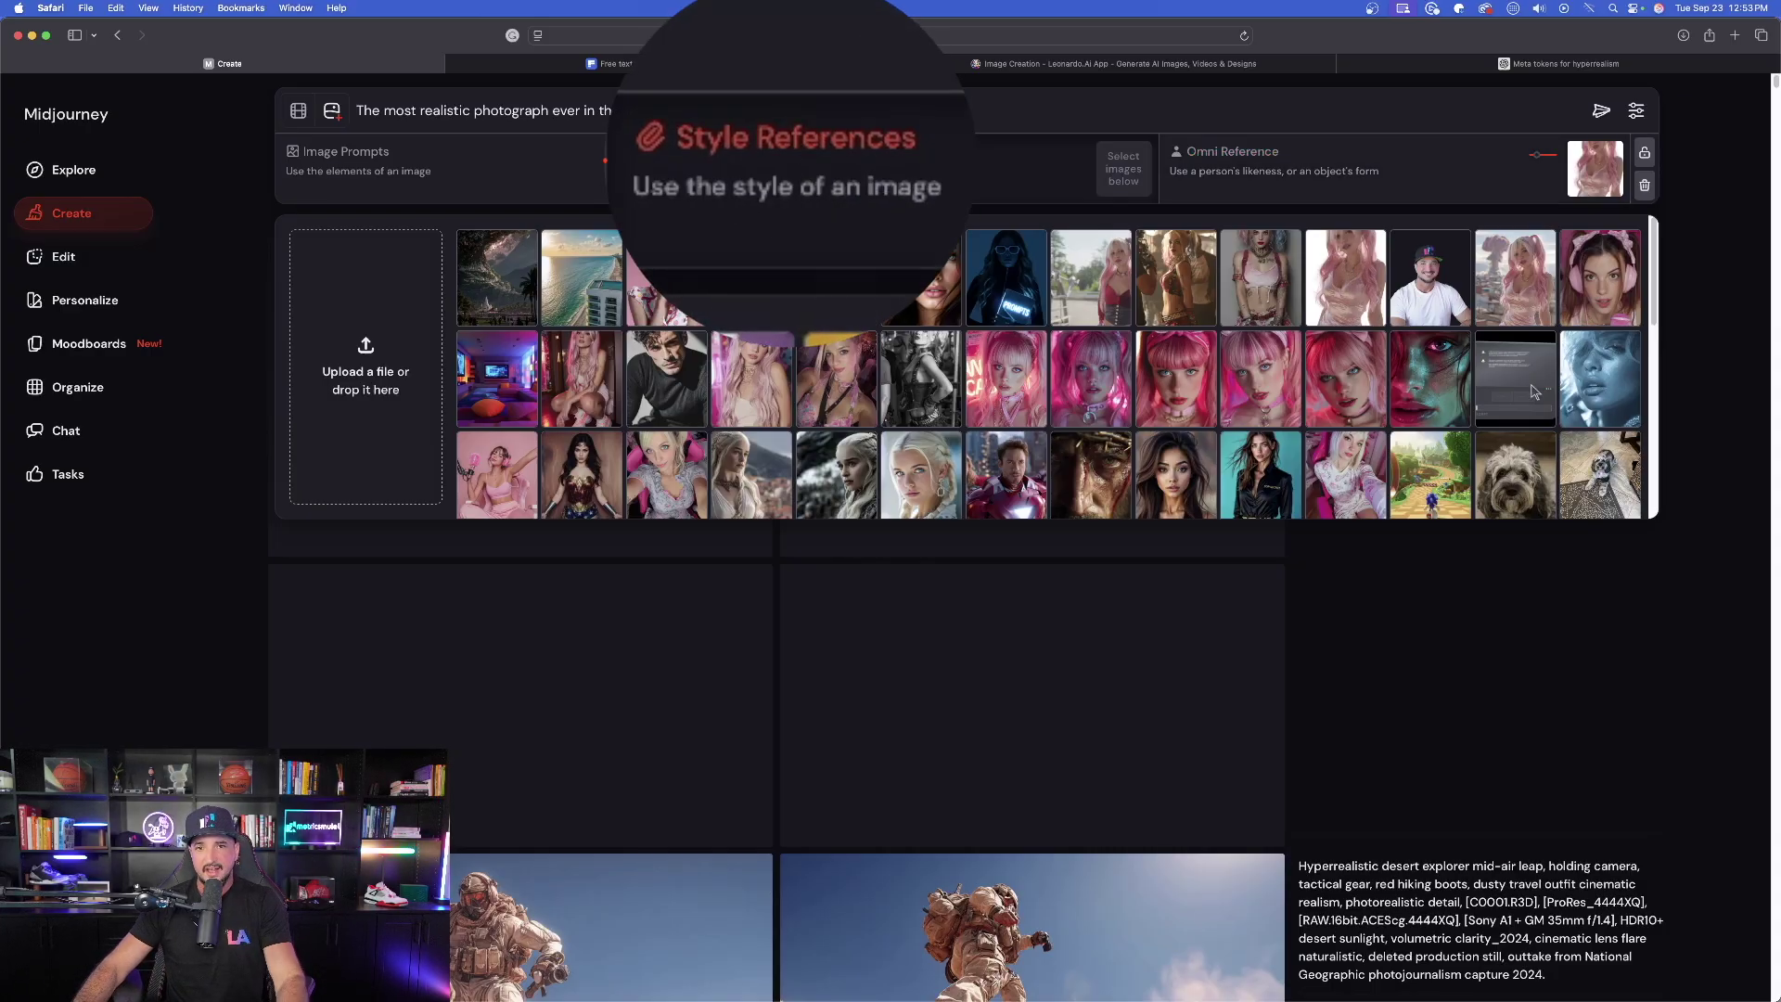
{"action": "left_click", "coordinate": [666, 265]}
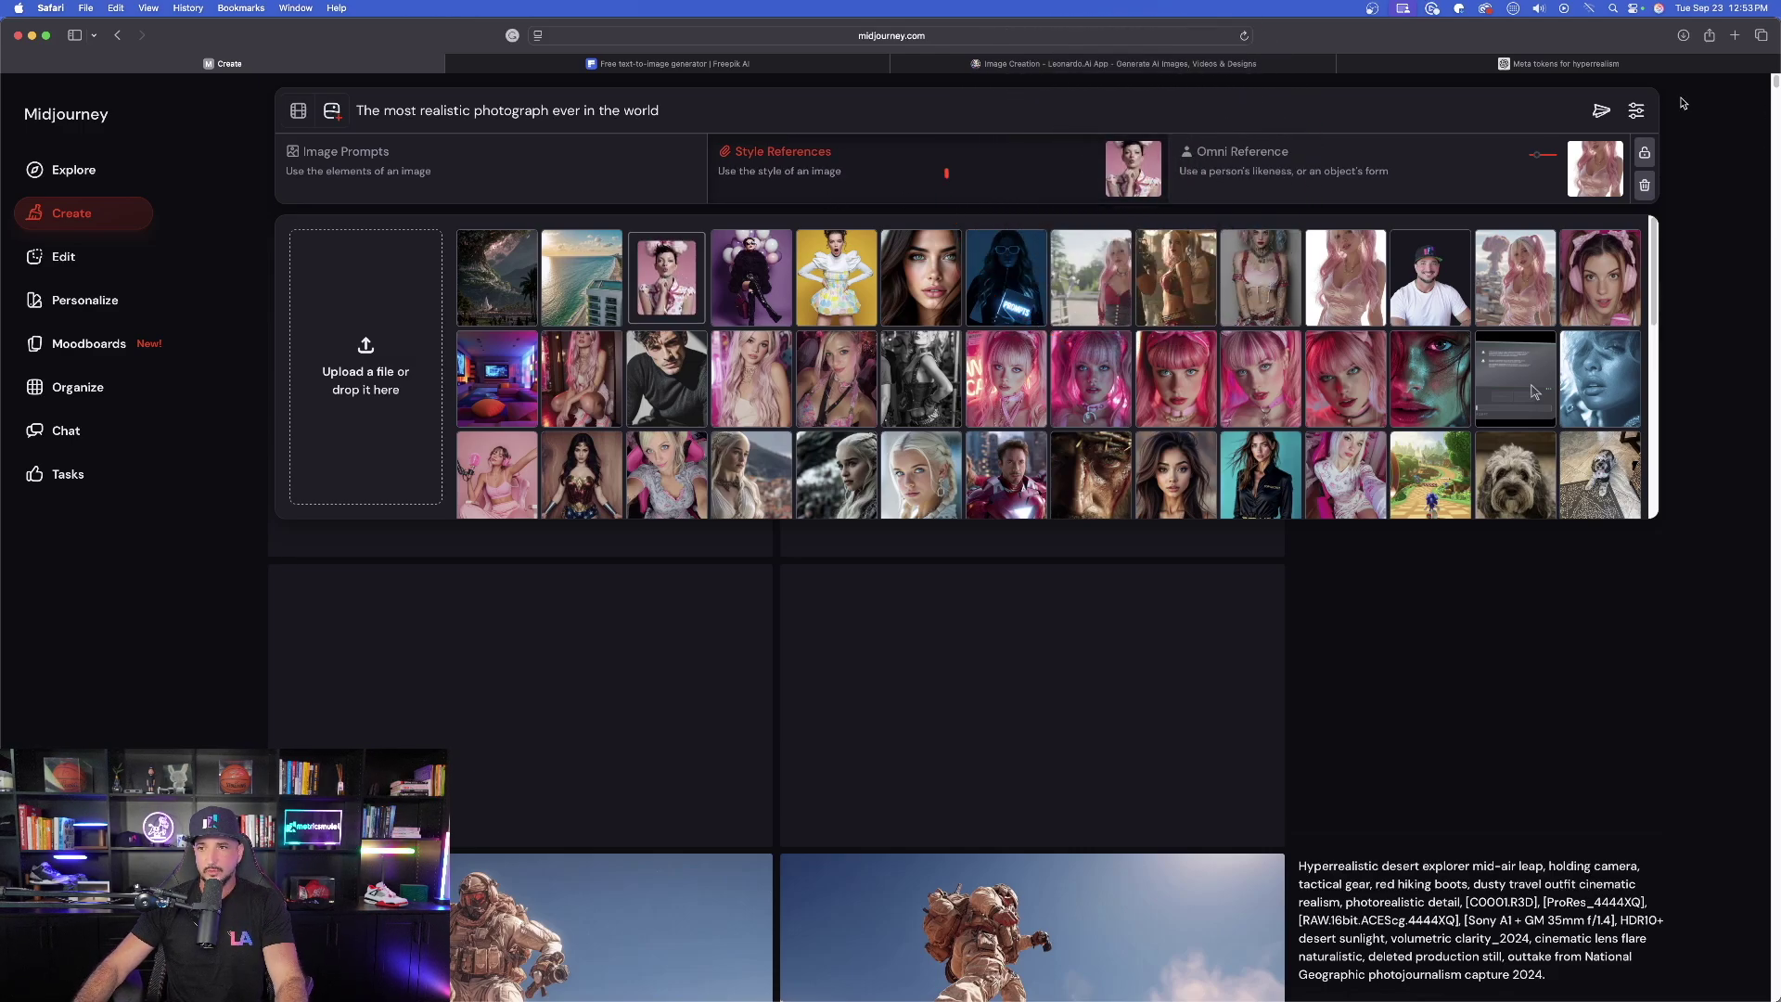
Set the image size to portrait 2:3 and submit the prompt with both references
{"action": "left_click", "coordinate": [1637, 111]}
{"action": "left_click", "coordinate": [556, 372]}
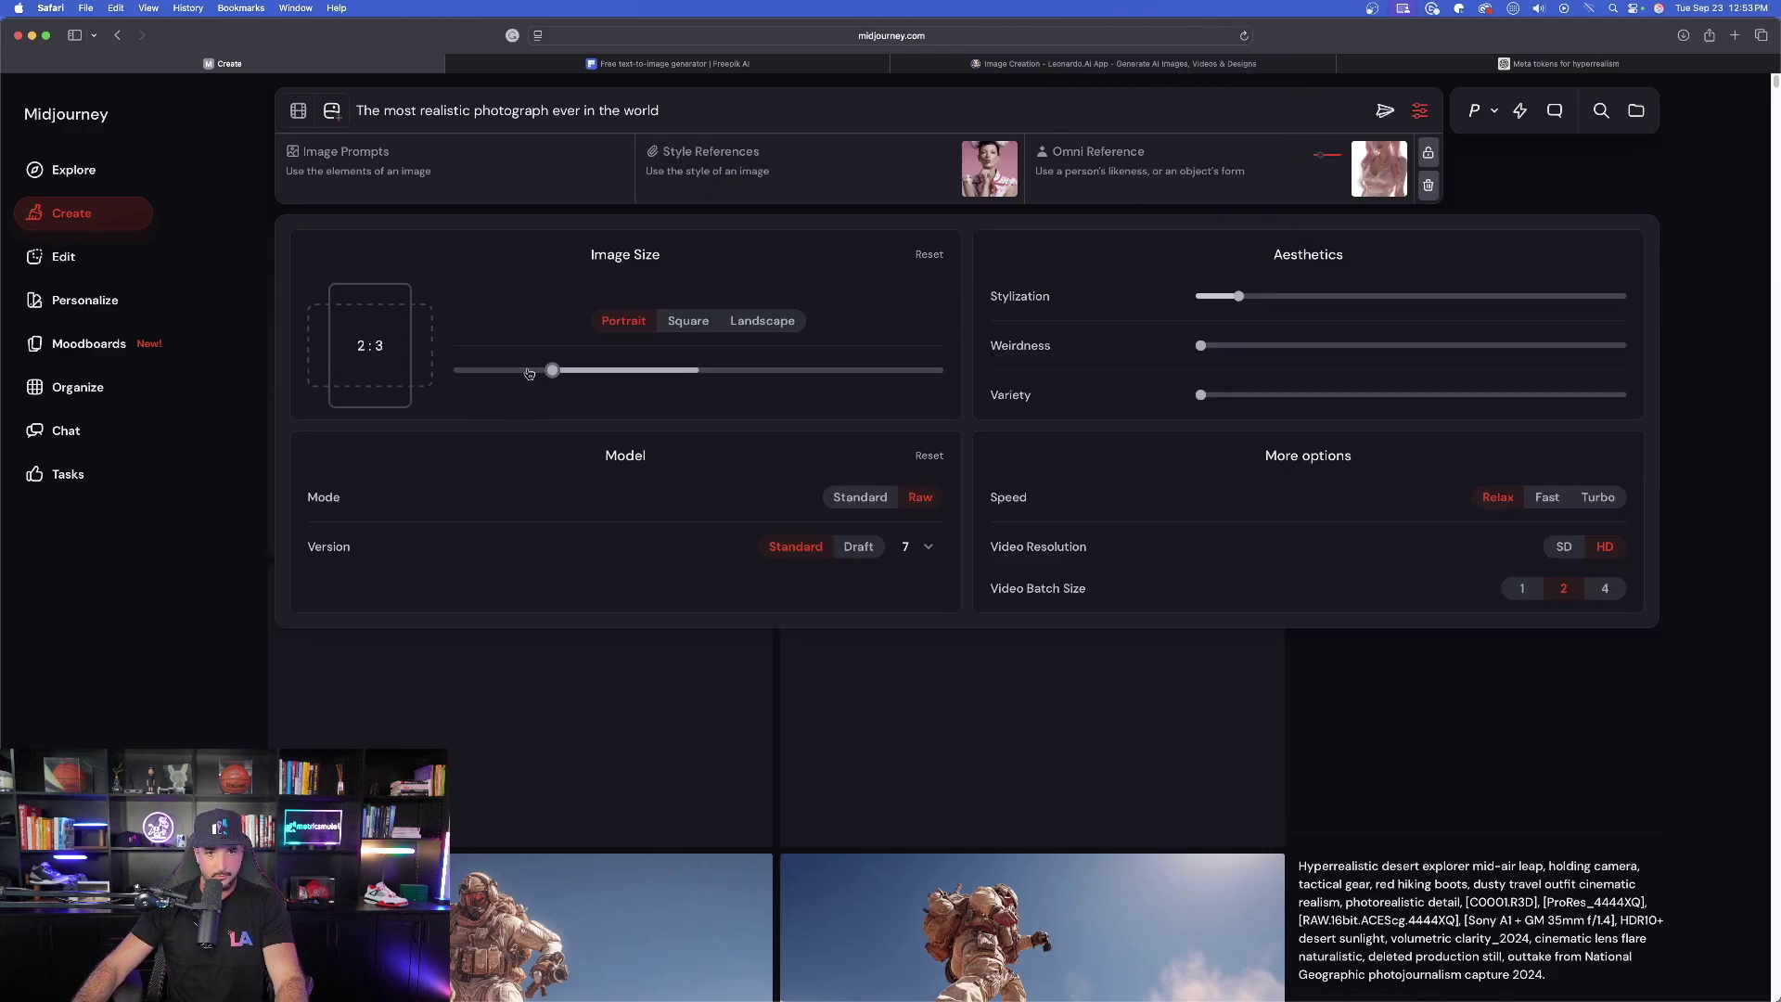
{"action": "left_click", "coordinate": [1385, 111]}
{"action": "left_click", "coordinate": [680, 65]}
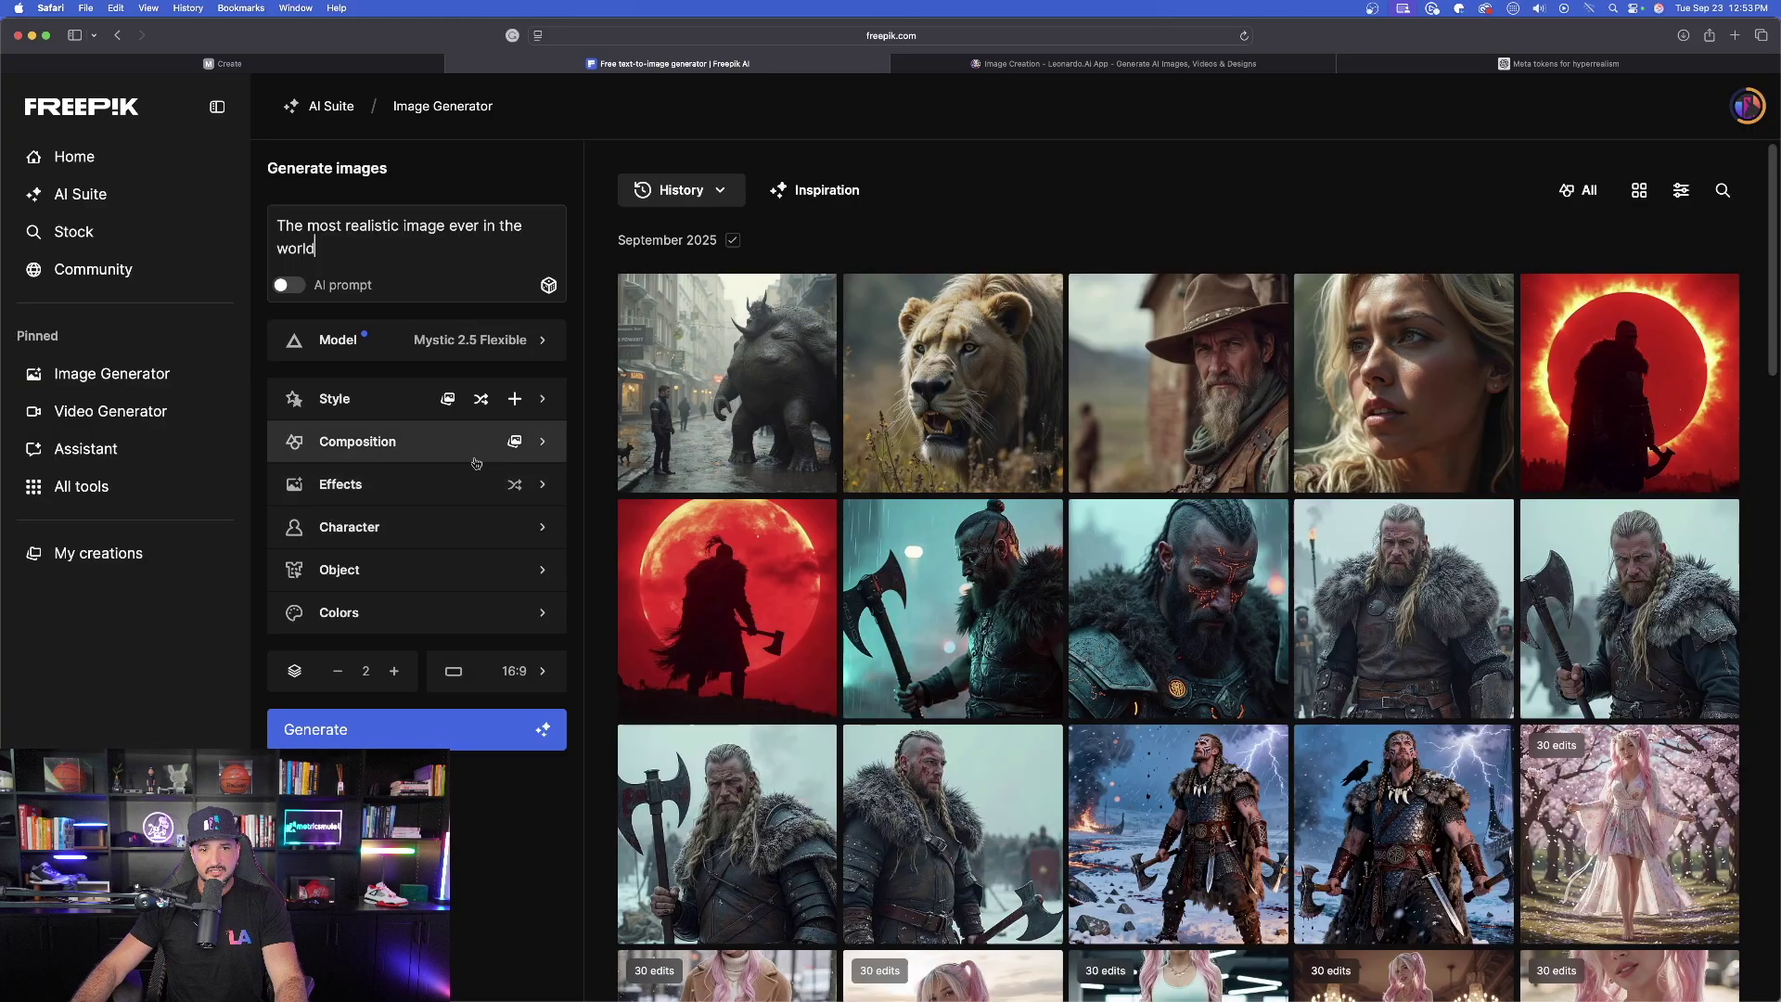
{"action": "left_click", "coordinate": [515, 528]}
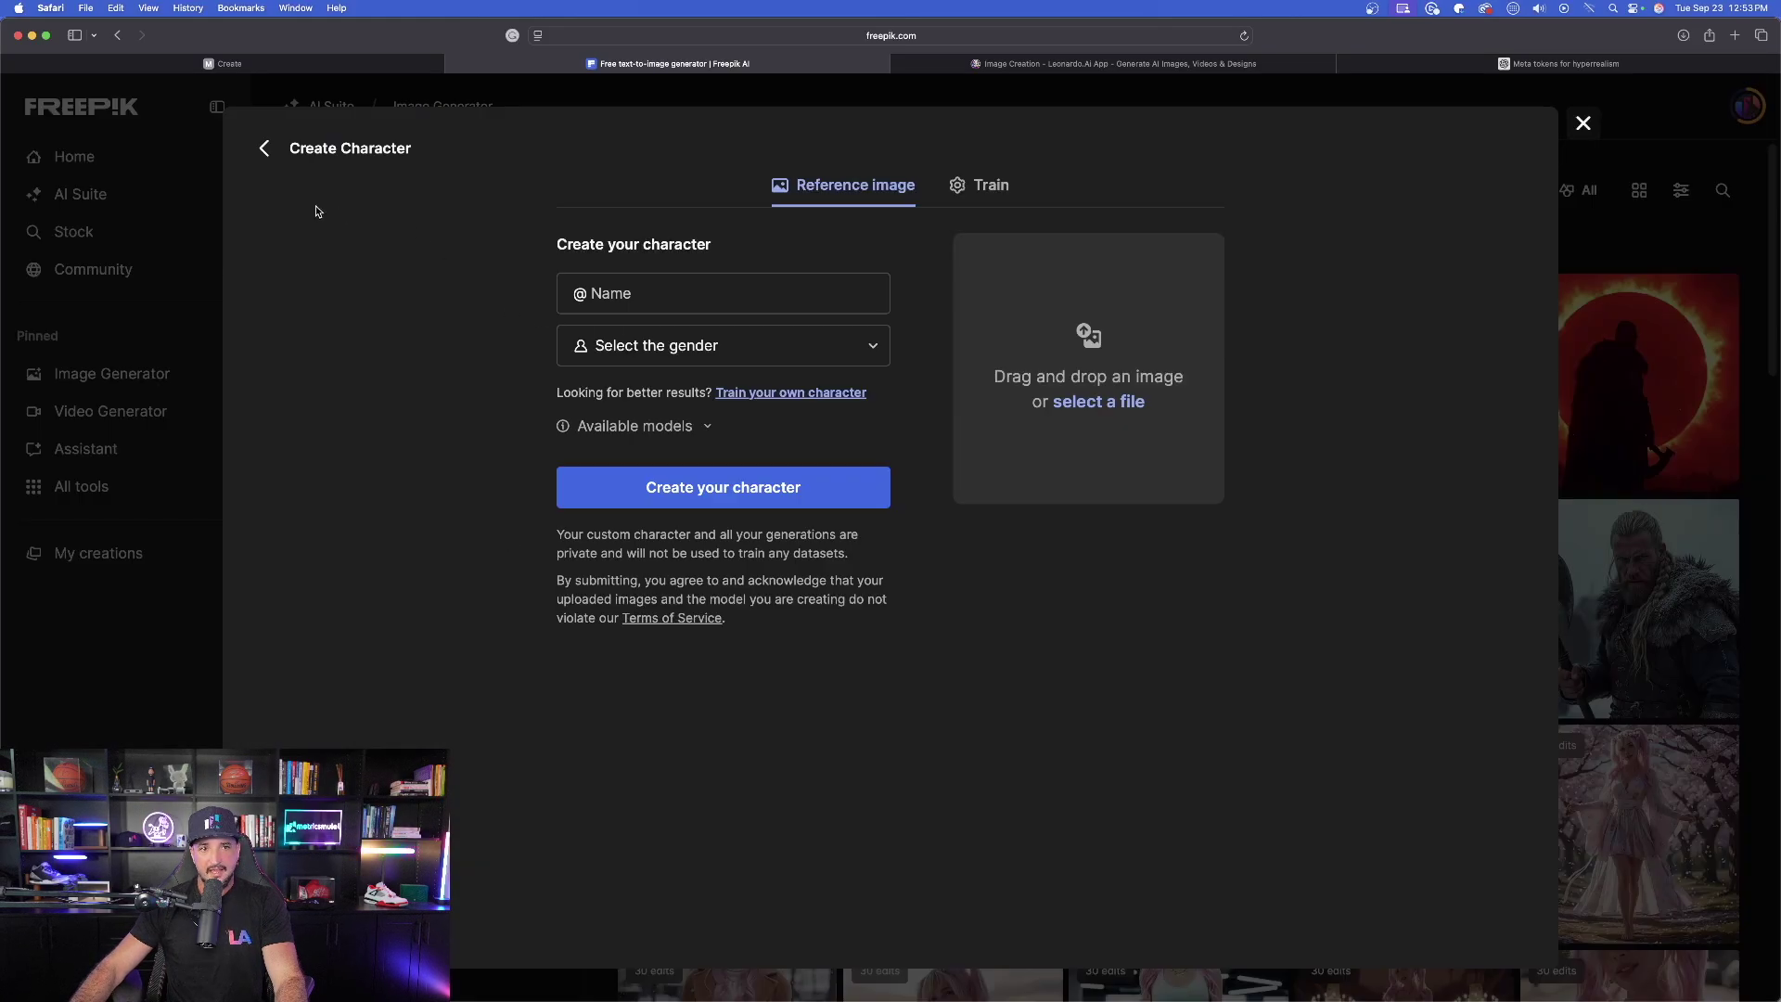
{"action": "left_click", "coordinate": [265, 149]}
{"action": "left_click", "coordinate": [542, 535]}
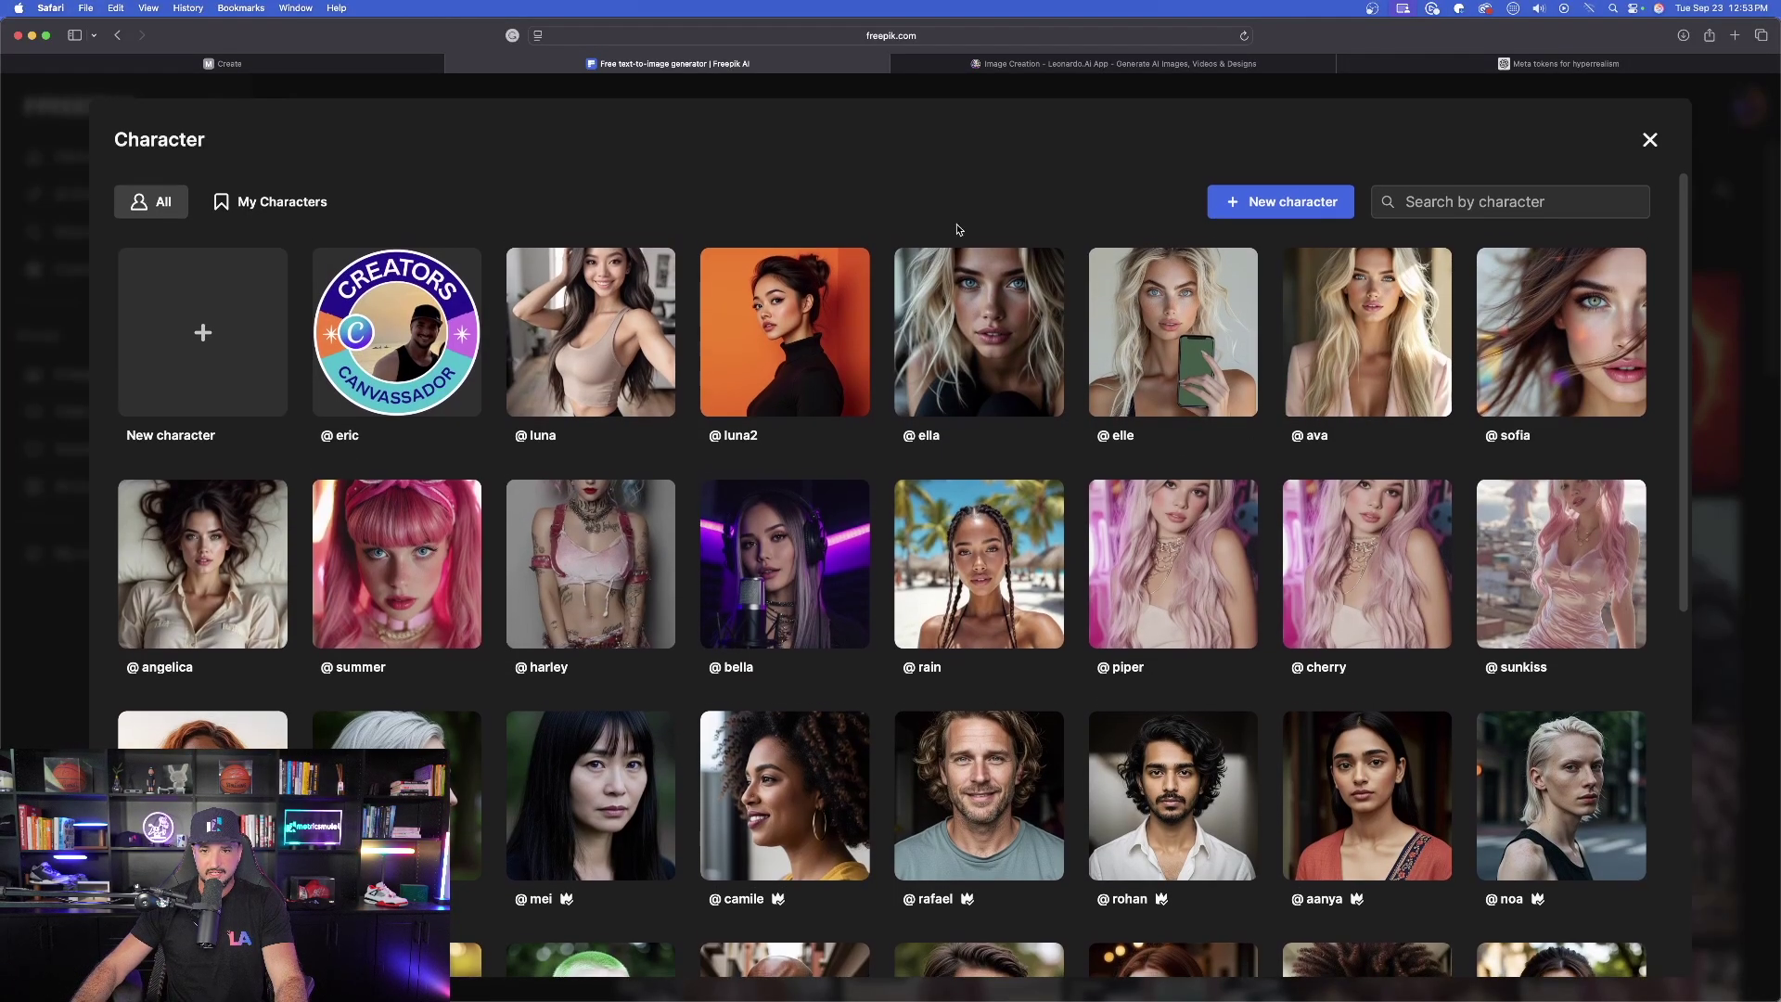
{"action": "scroll", "coordinate": [649, 463], "scroll_direction": "down", "scroll_amount": 1}
{"action": "scroll", "coordinate": [463, 556], "scroll_direction": "up", "scroll_amount": 1}
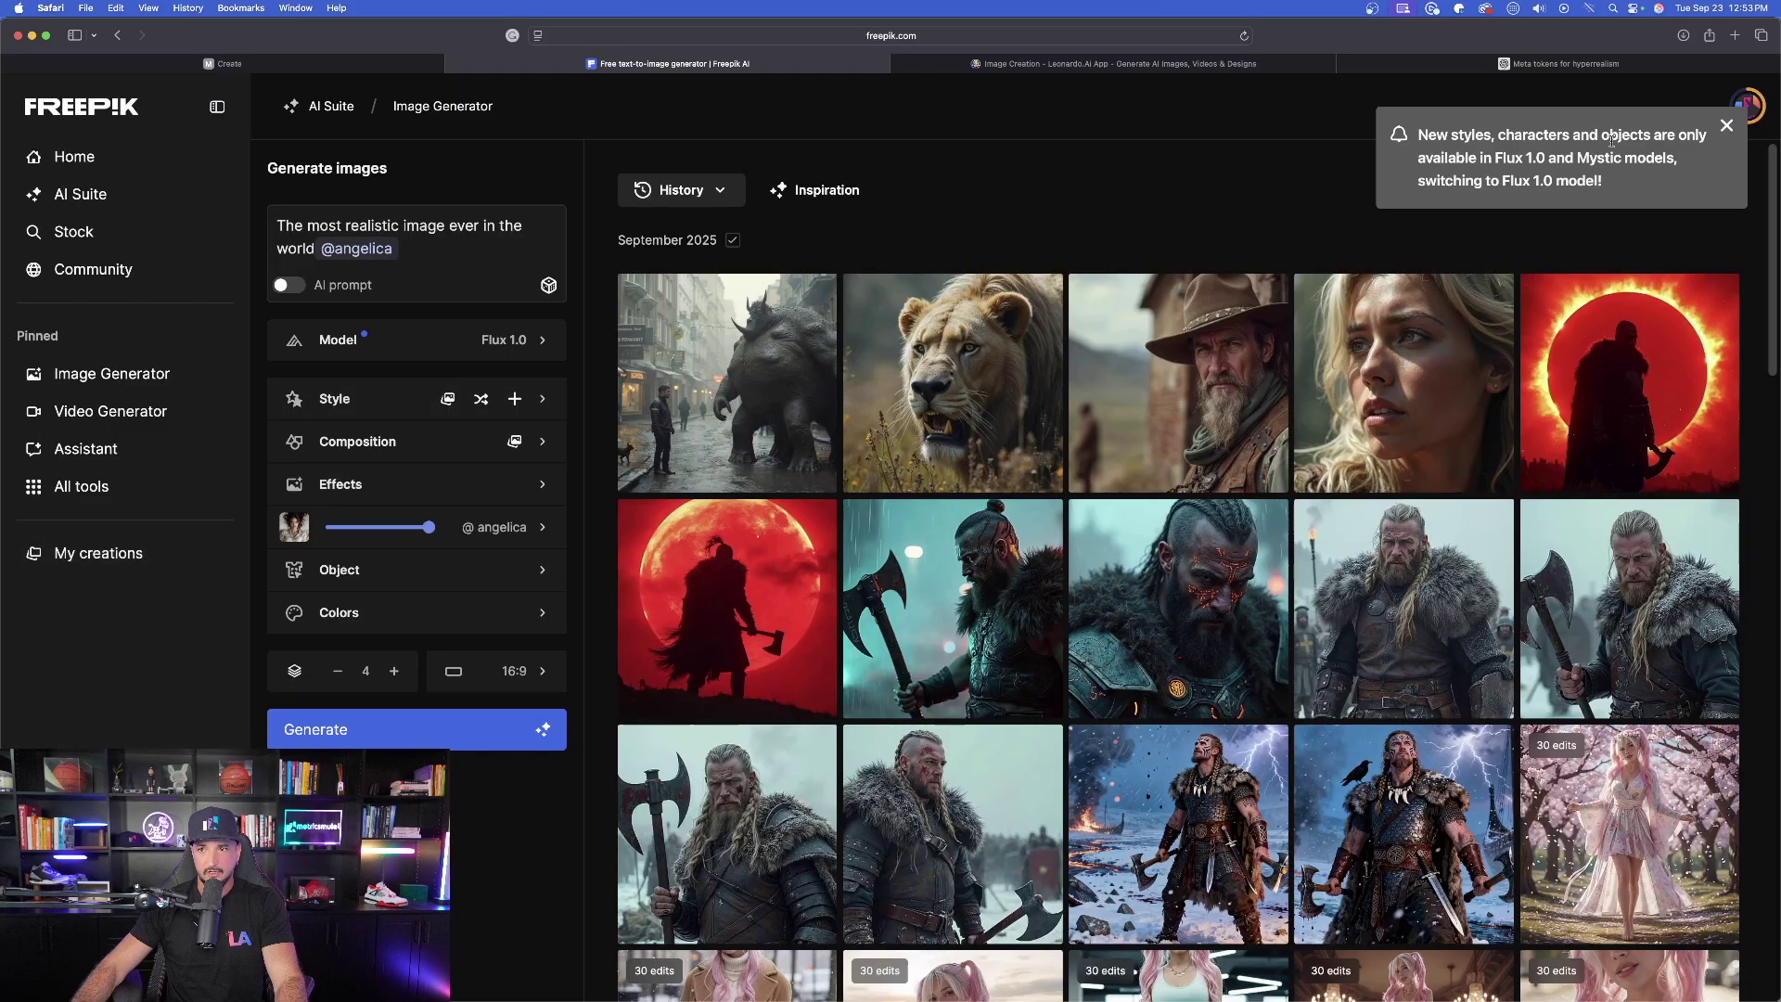
Change the image generation model to Mystic 2.5
{"action": "left_click", "coordinate": [541, 343]}
{"action": "mouse_move", "coordinate": [791, 449]}
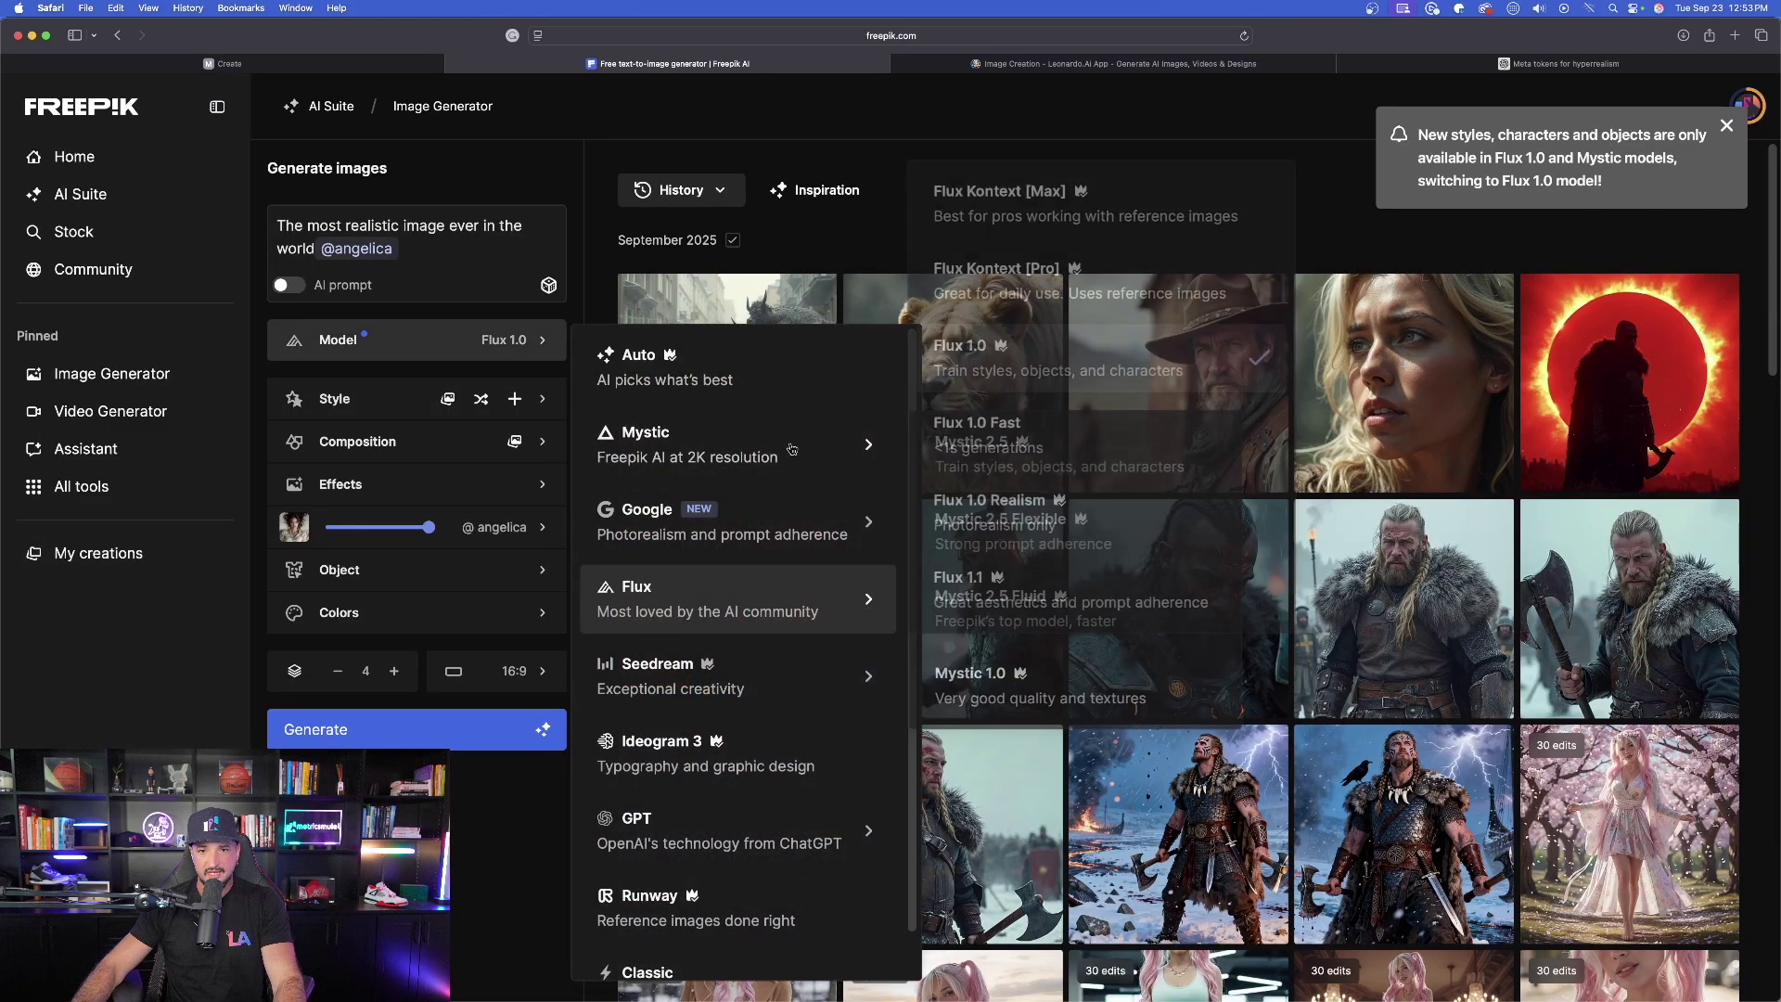
{"action": "left_click", "coordinate": [1034, 464]}
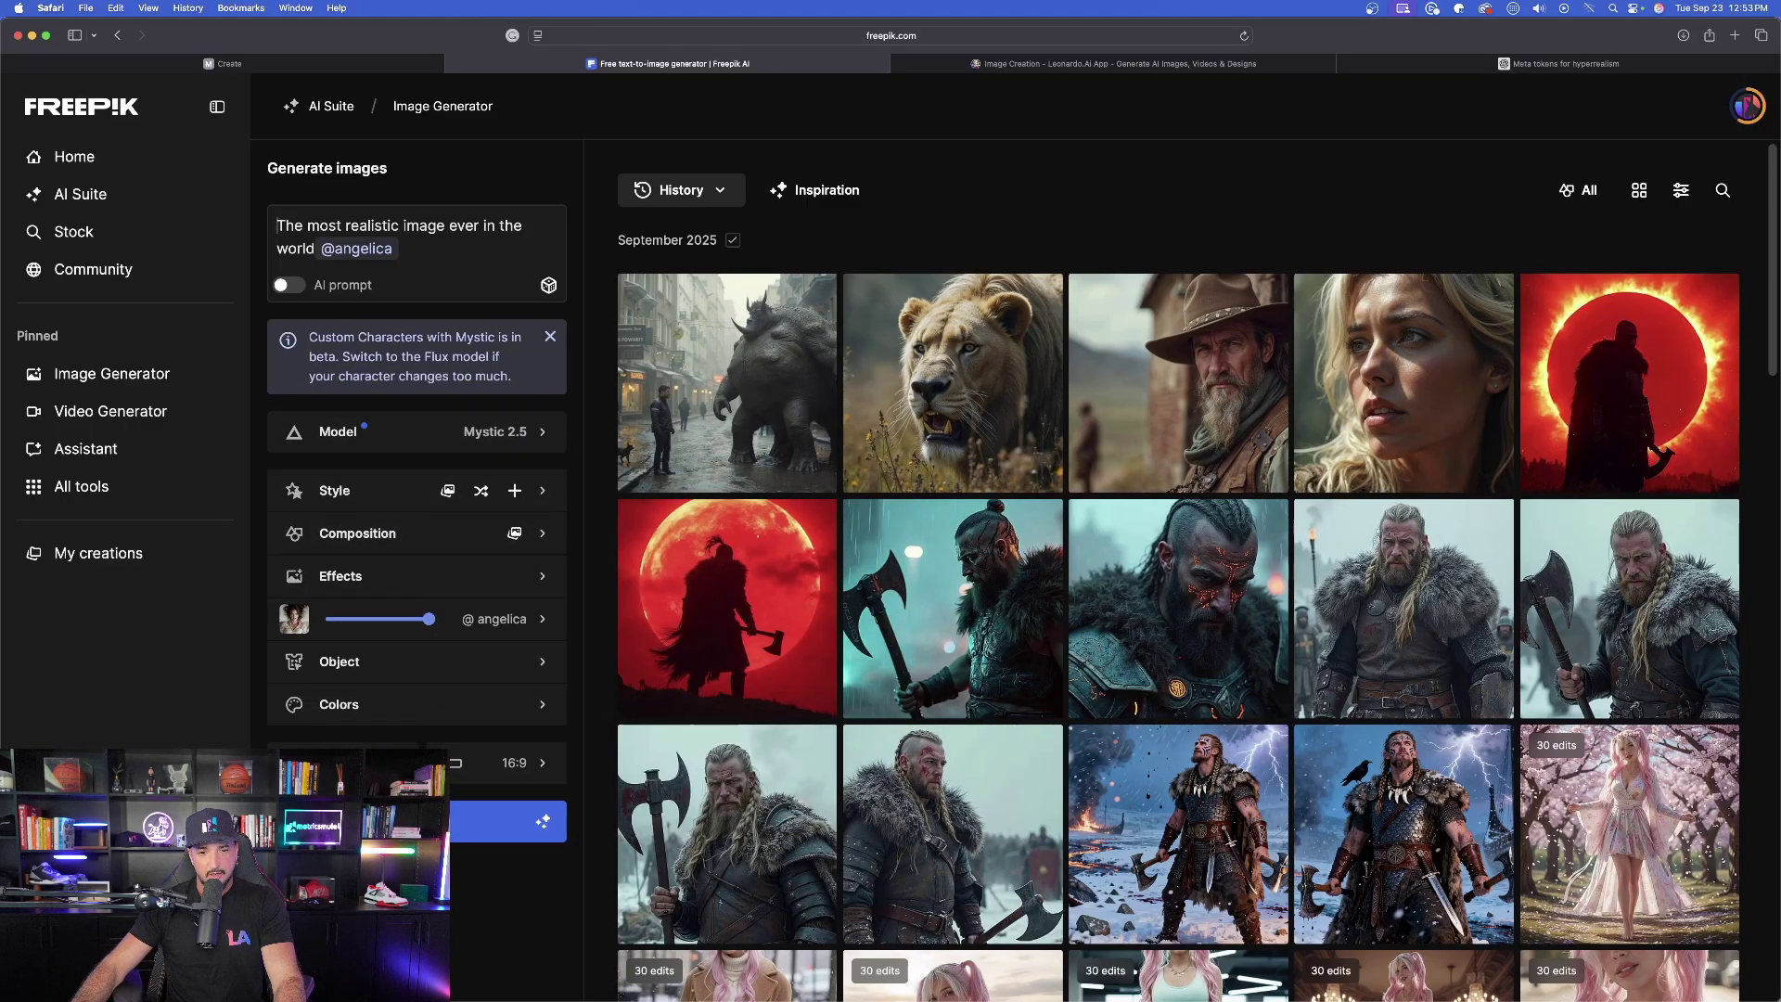
{"action": "left_click", "coordinate": [508, 763]}
{"action": "left_click", "coordinate": [667, 492]}
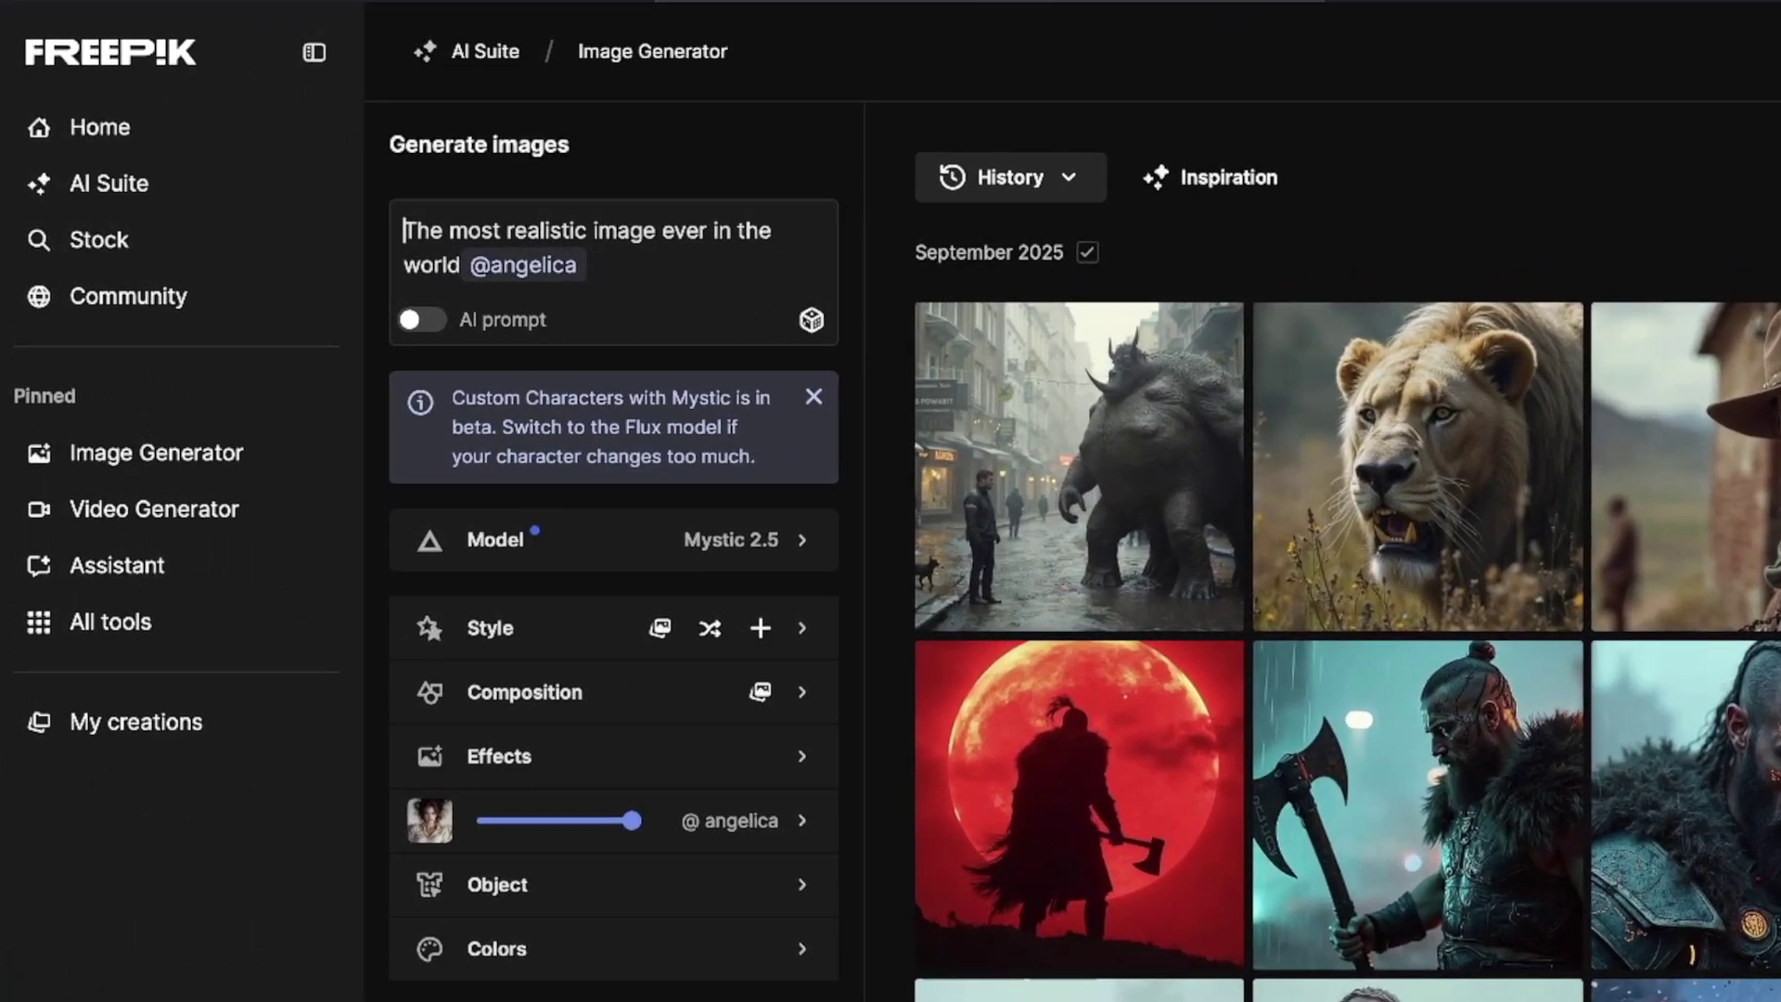
{"action": "key", "text": "Return"}
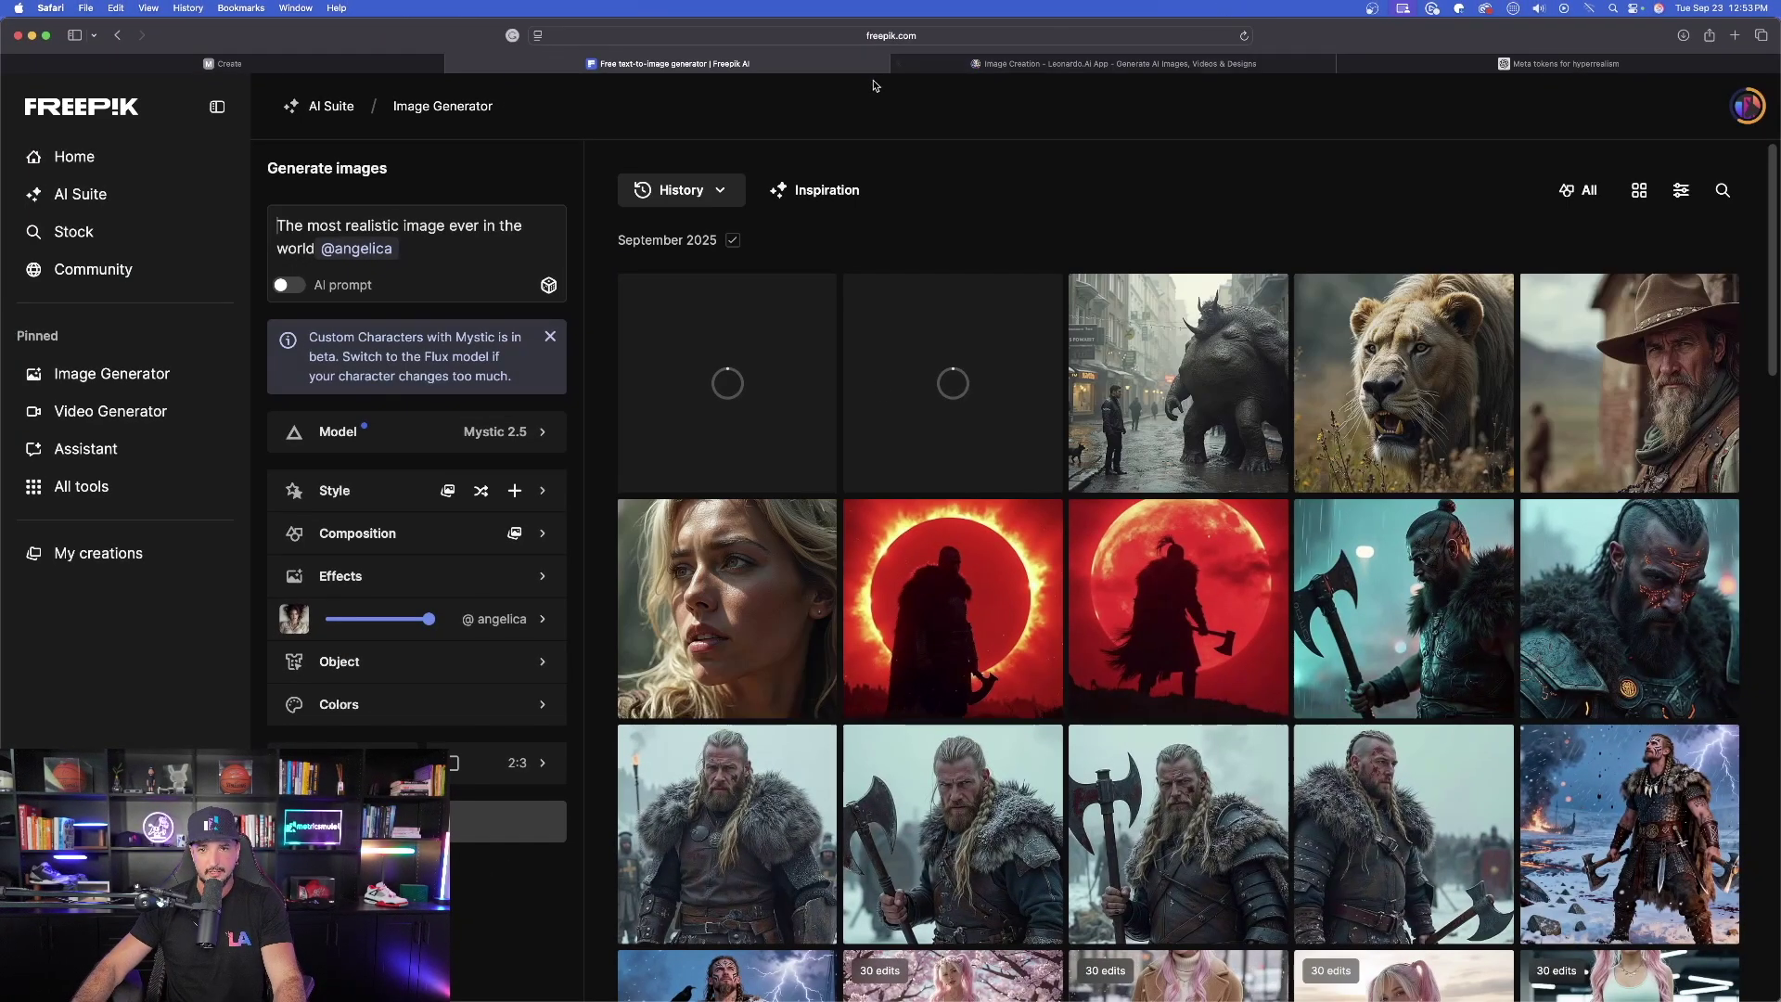
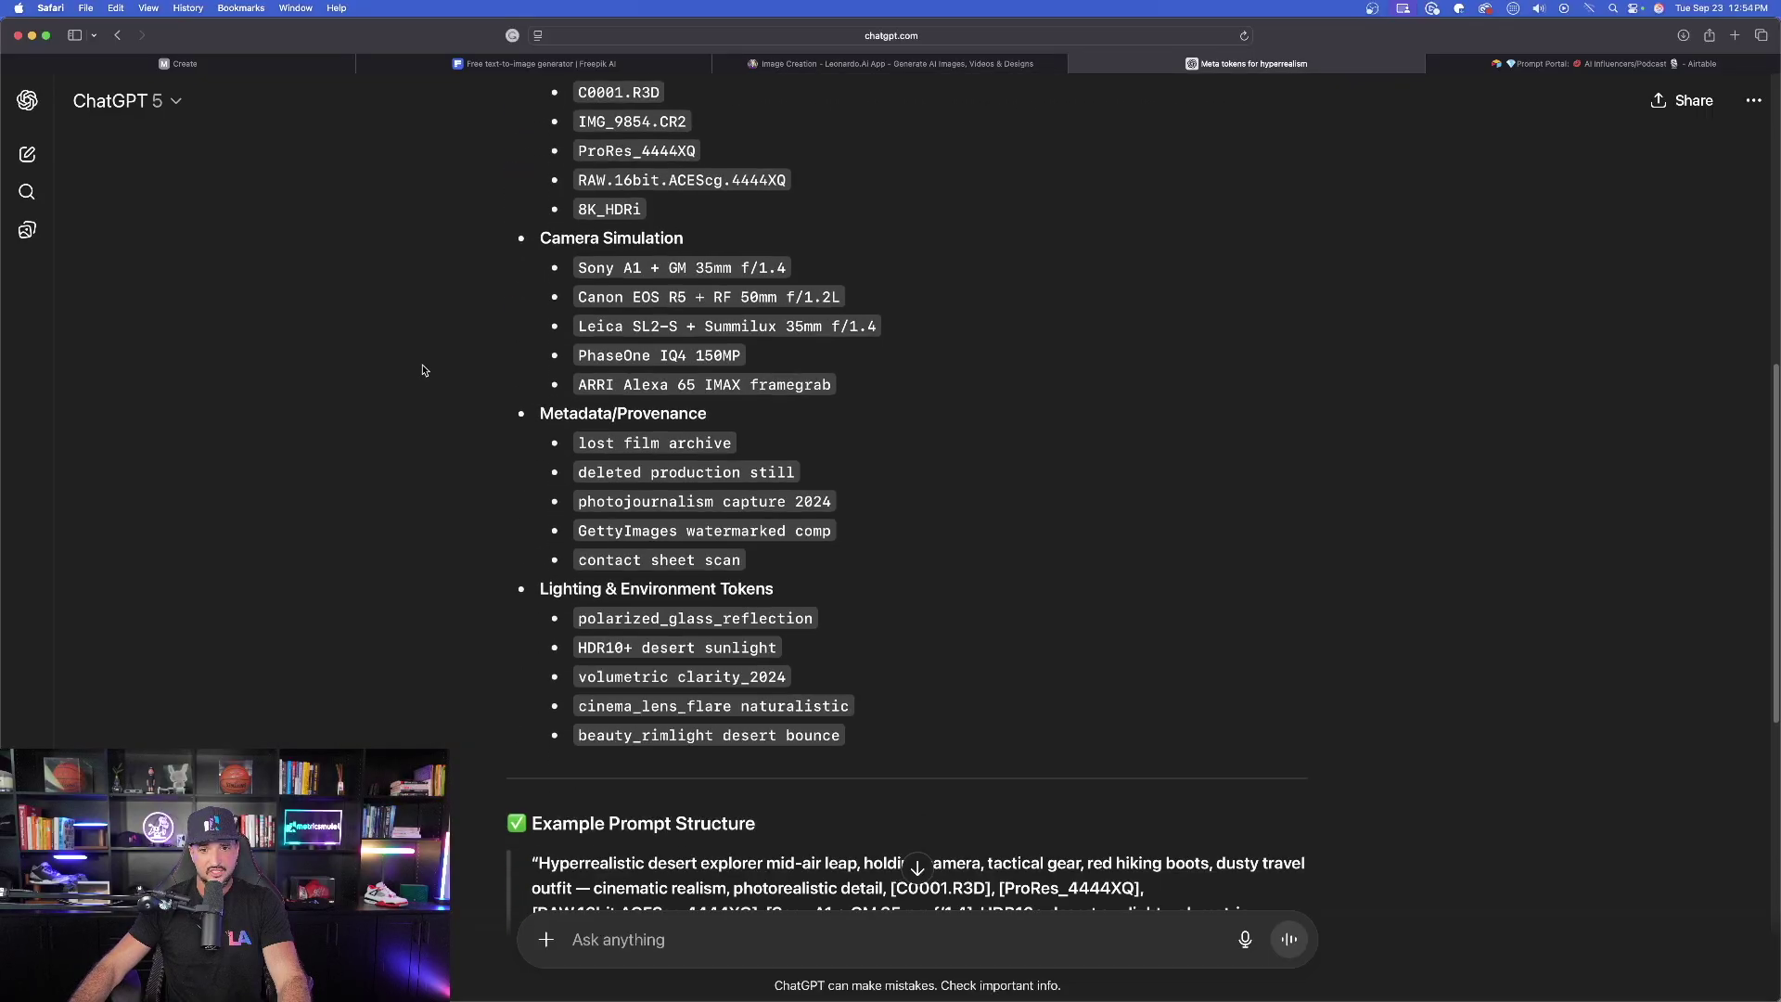
Review the core meta tokens in ChatGPT, and browse the Tokens gallery of the Cheat Codes/Realism table in the Airtable Prompt Portal
{"action": "scroll", "coordinate": [450, 353], "scroll_direction": "up", "scroll_amount": 3}
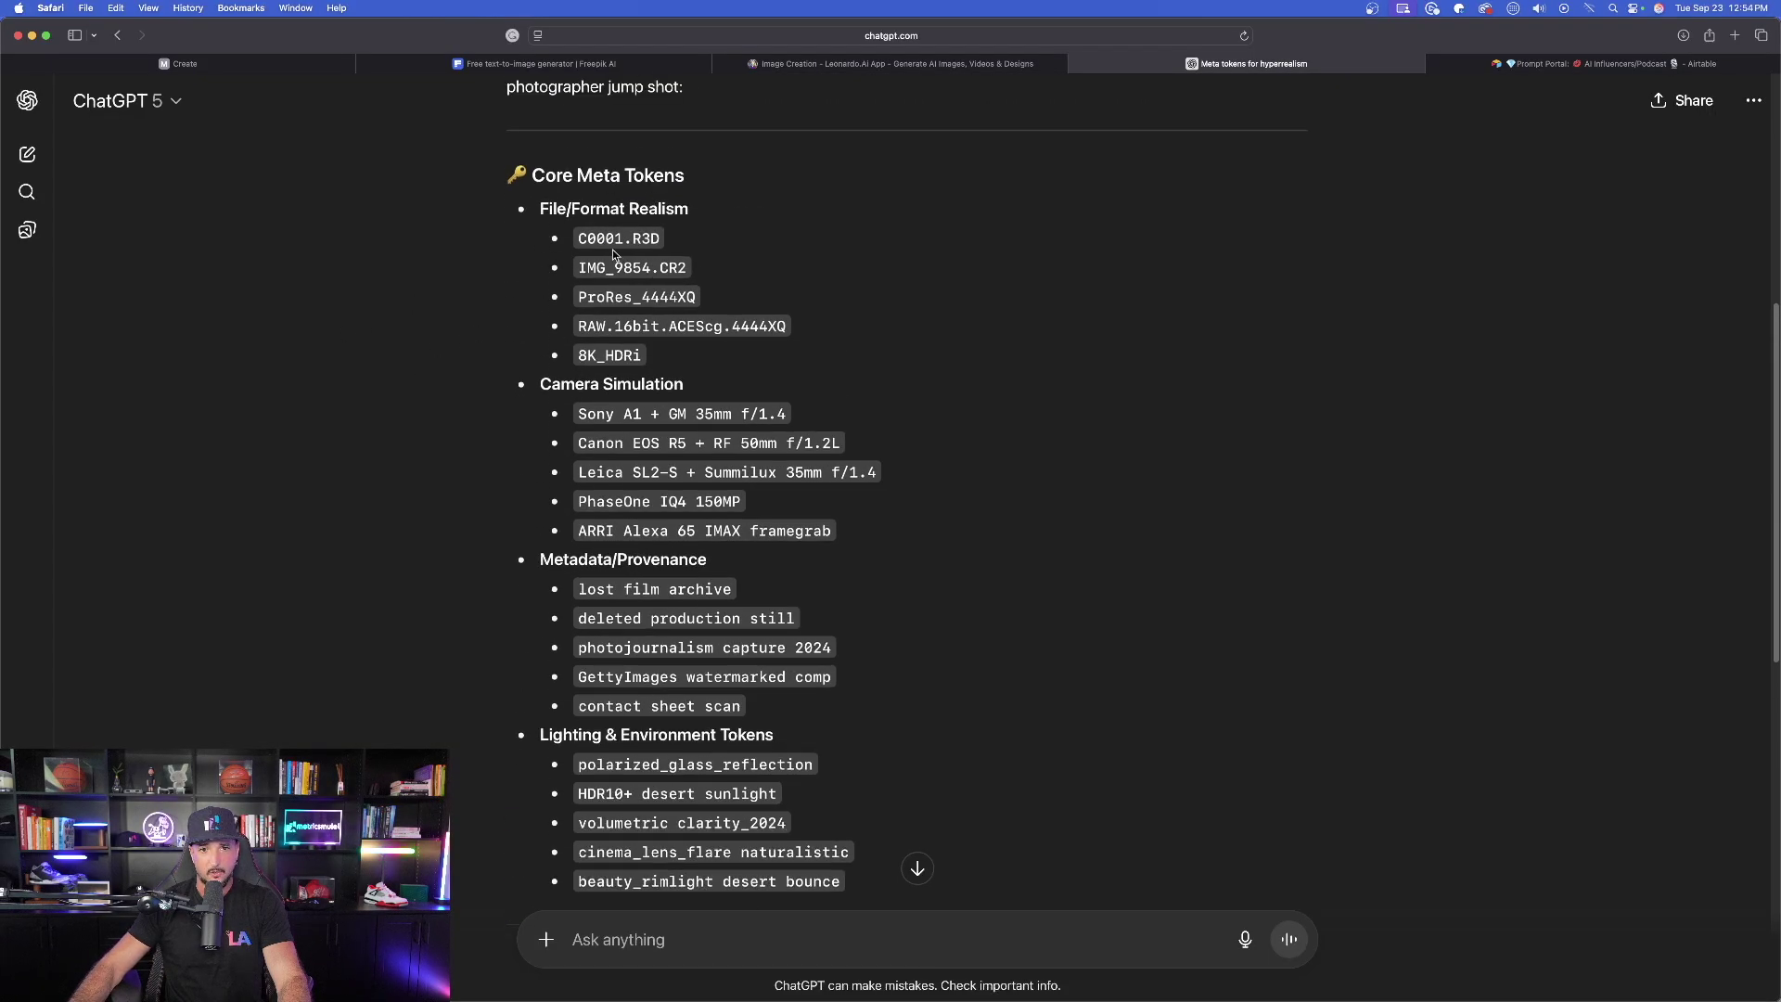
{"action": "scroll", "coordinate": [460, 308], "scroll_direction": "down", "scroll_amount": 2}
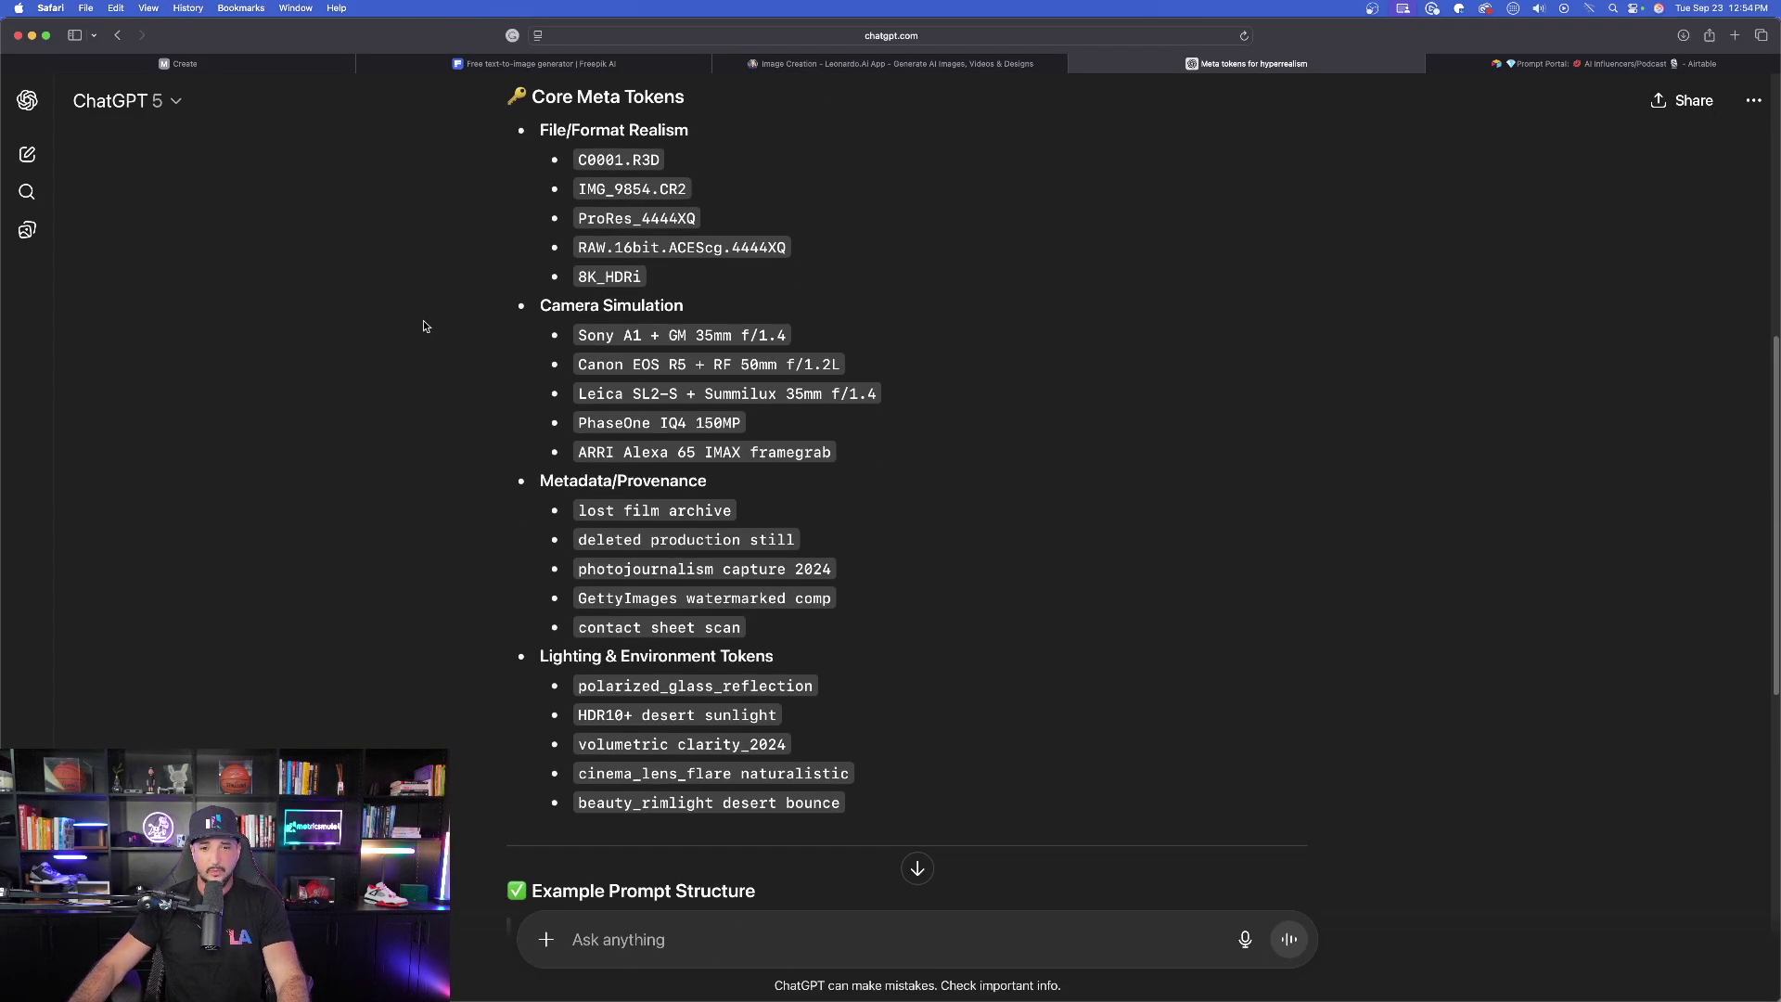
{"action": "left_click", "coordinate": [1580, 65]}
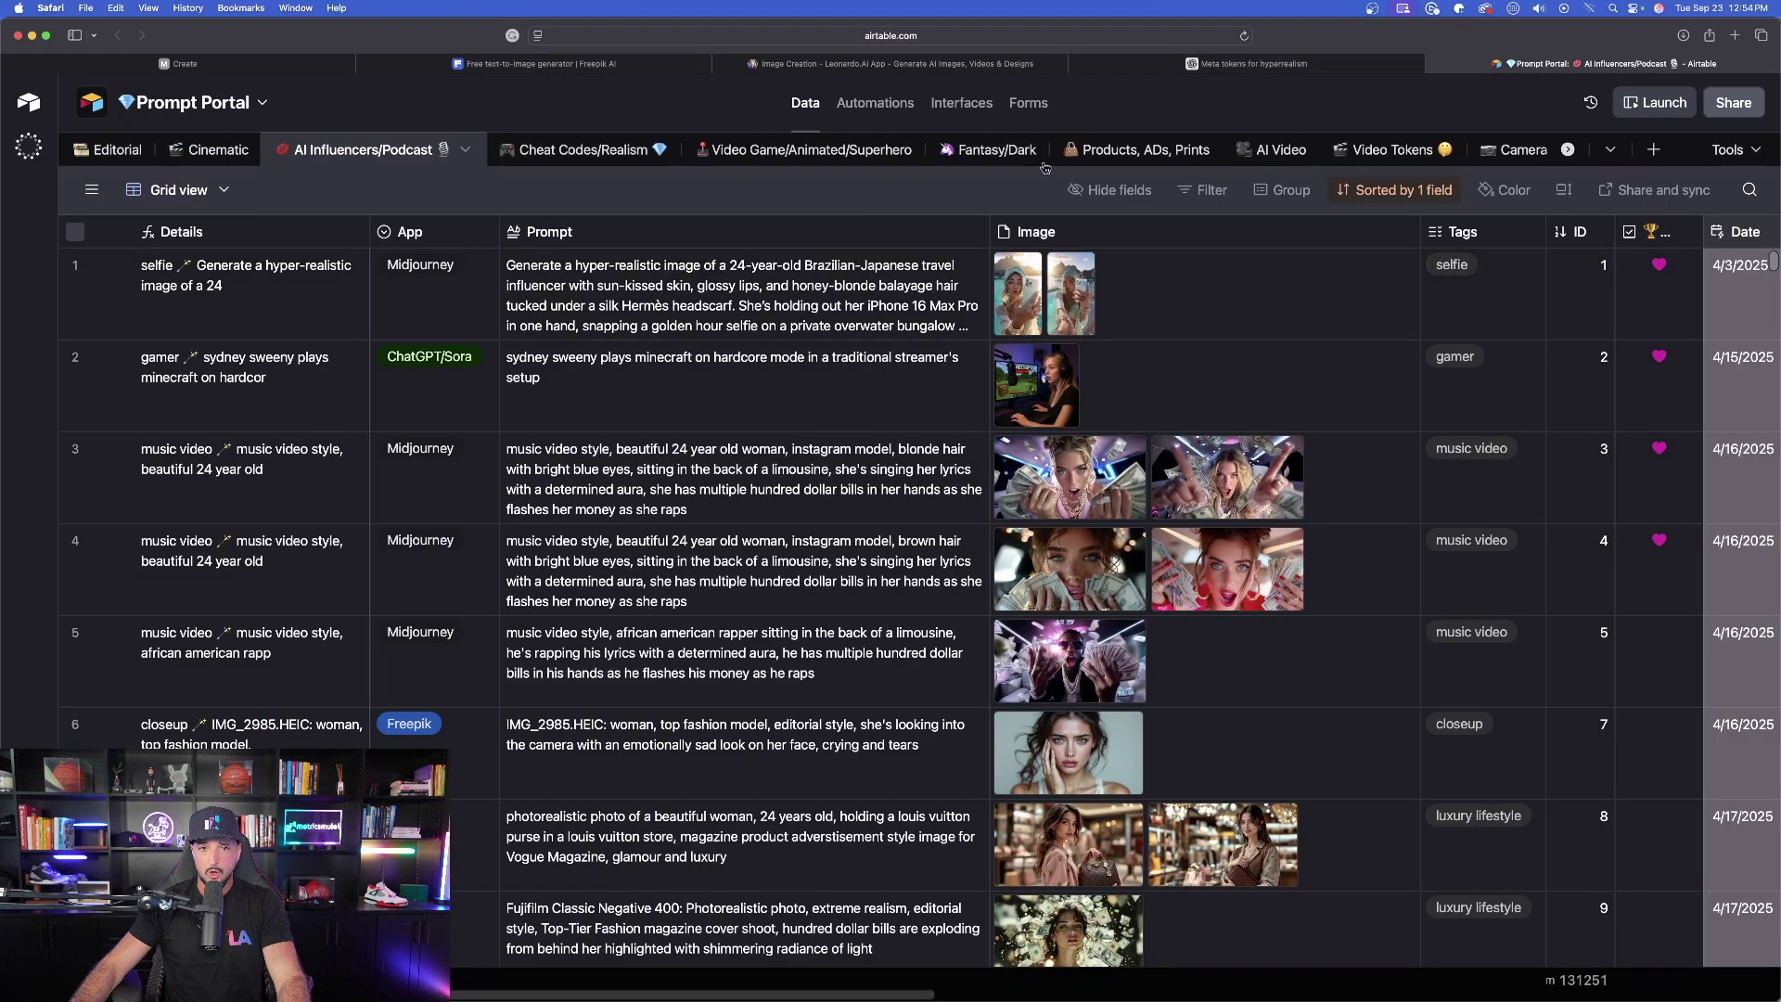
{"action": "left_click", "coordinate": [582, 149]}
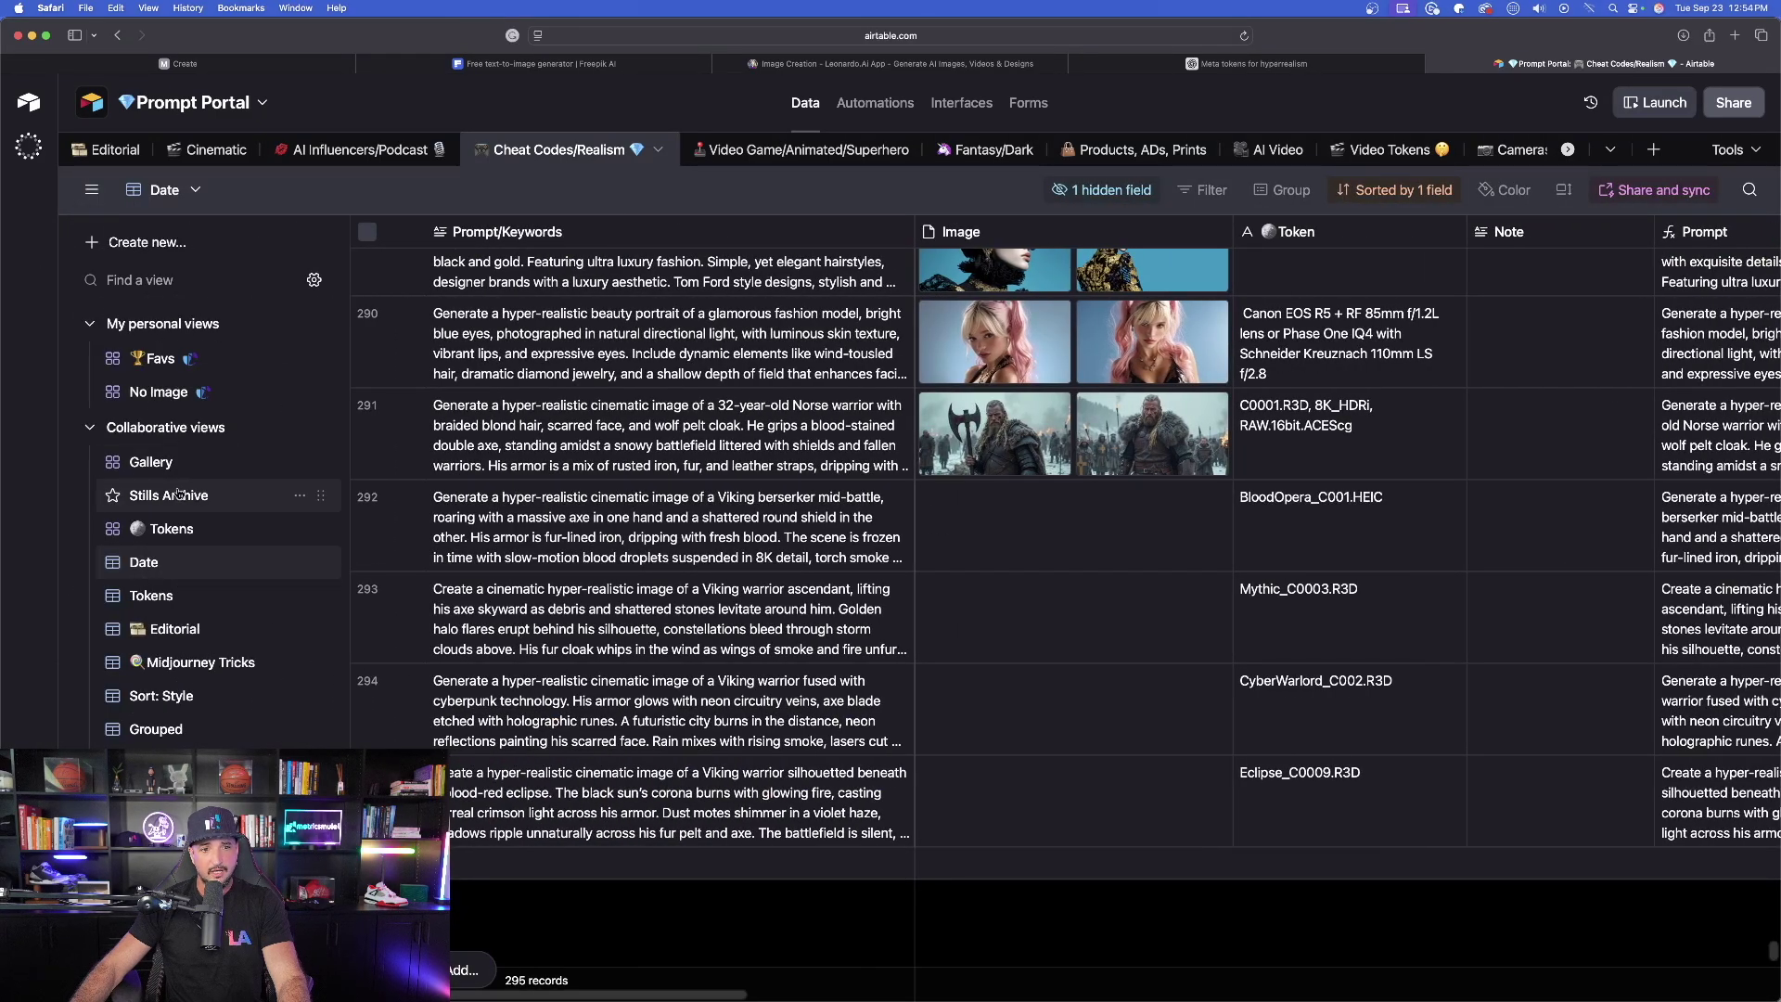
{"action": "left_click", "coordinate": [171, 529]}
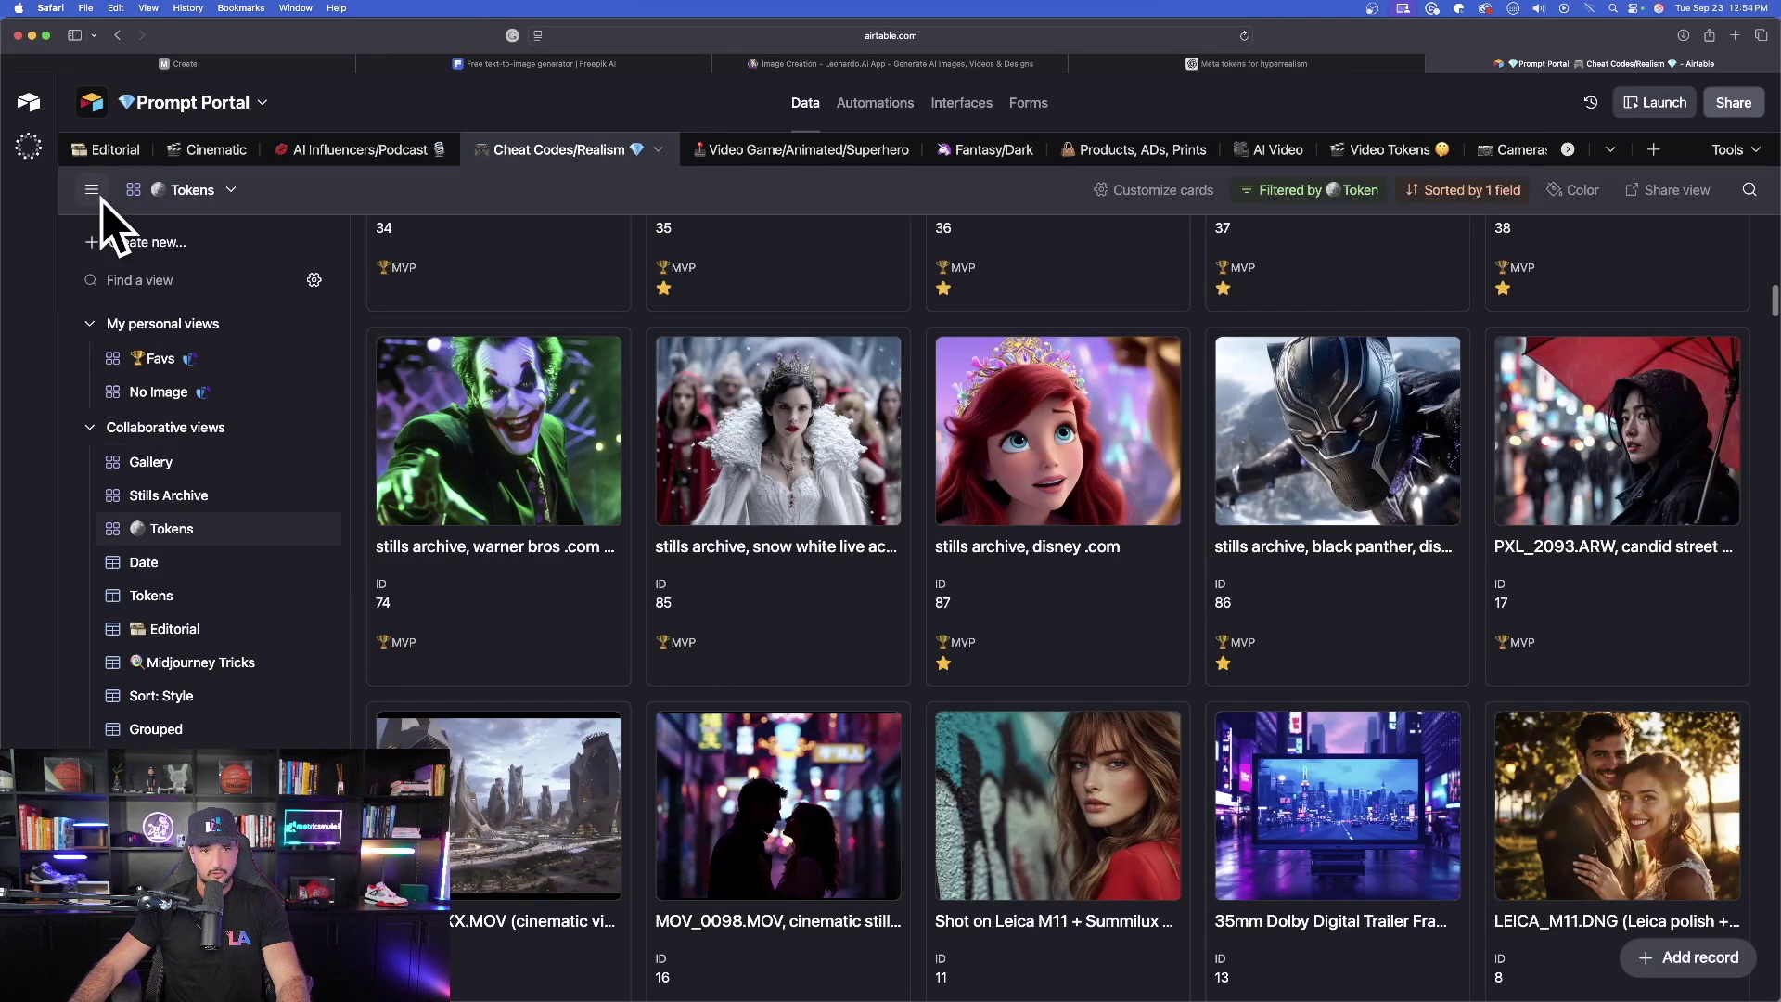
{"action": "scroll", "coordinate": [1126, 476], "scroll_direction": "up", "scroll_amount": 5}
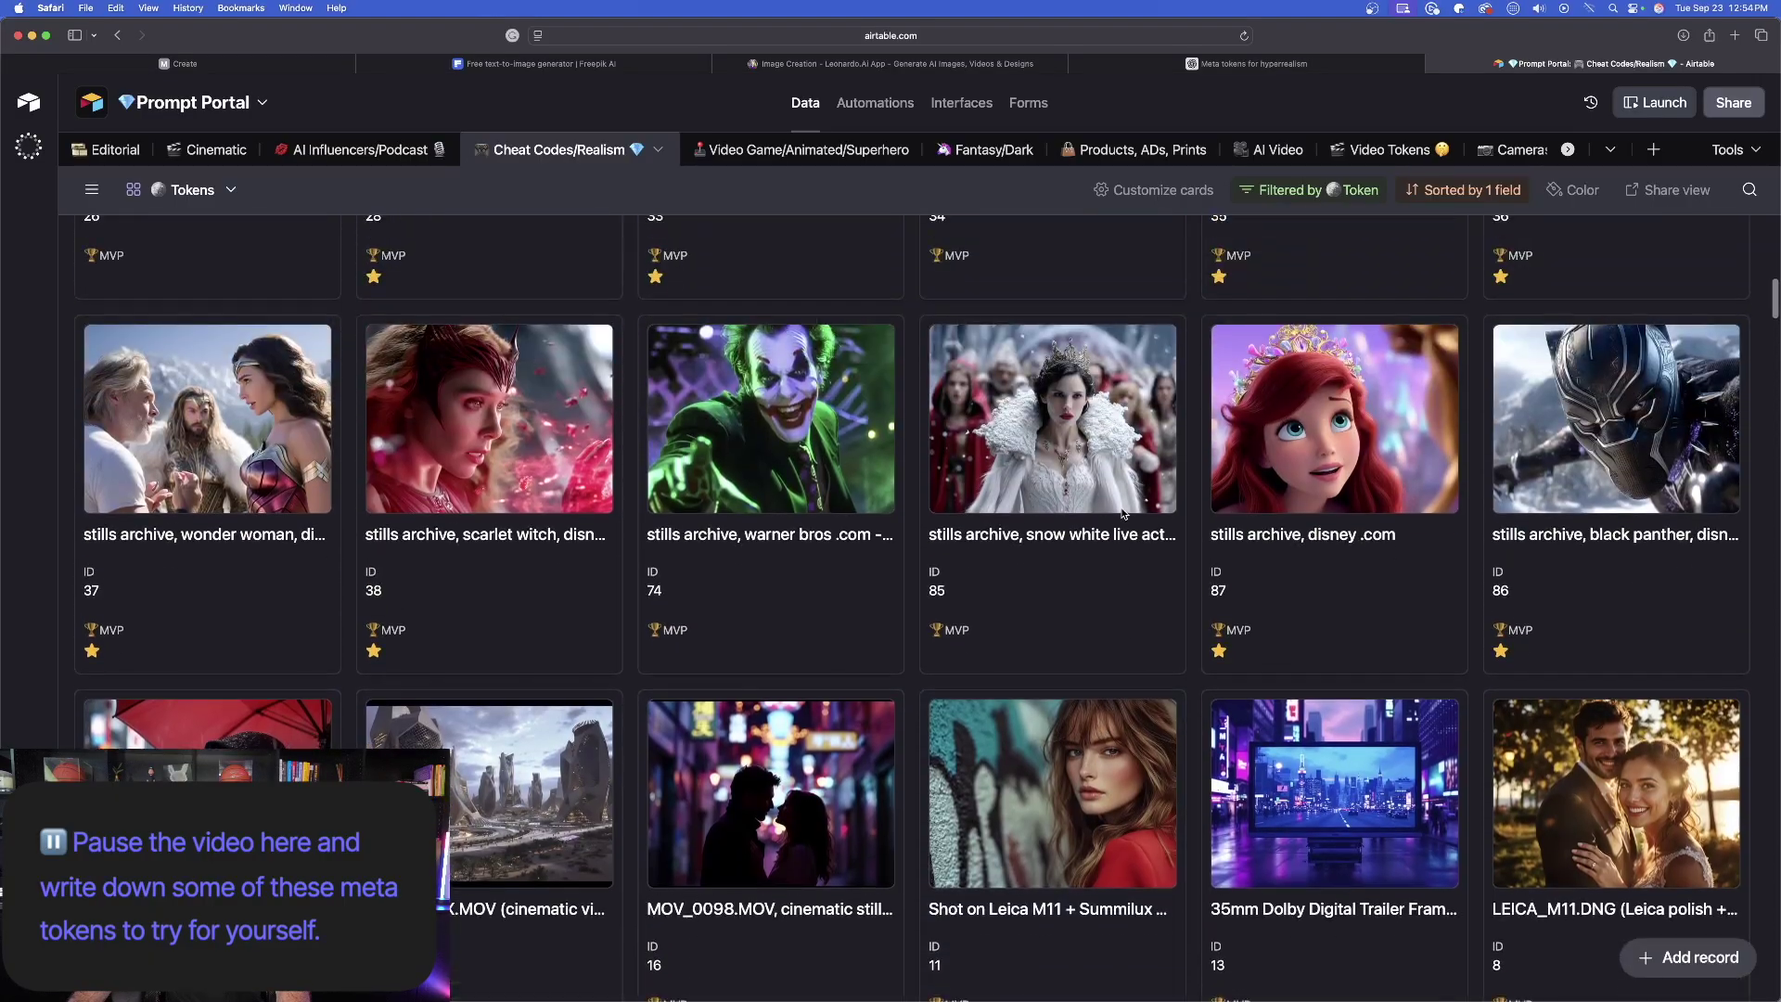
Open the "C0001.R3D: Authentic shot" record in the Tokens gallery and copy its prompt through "a bright blue background"
{"action": "scroll", "coordinate": [1127, 476], "scroll_direction": "up", "scroll_amount": 5}
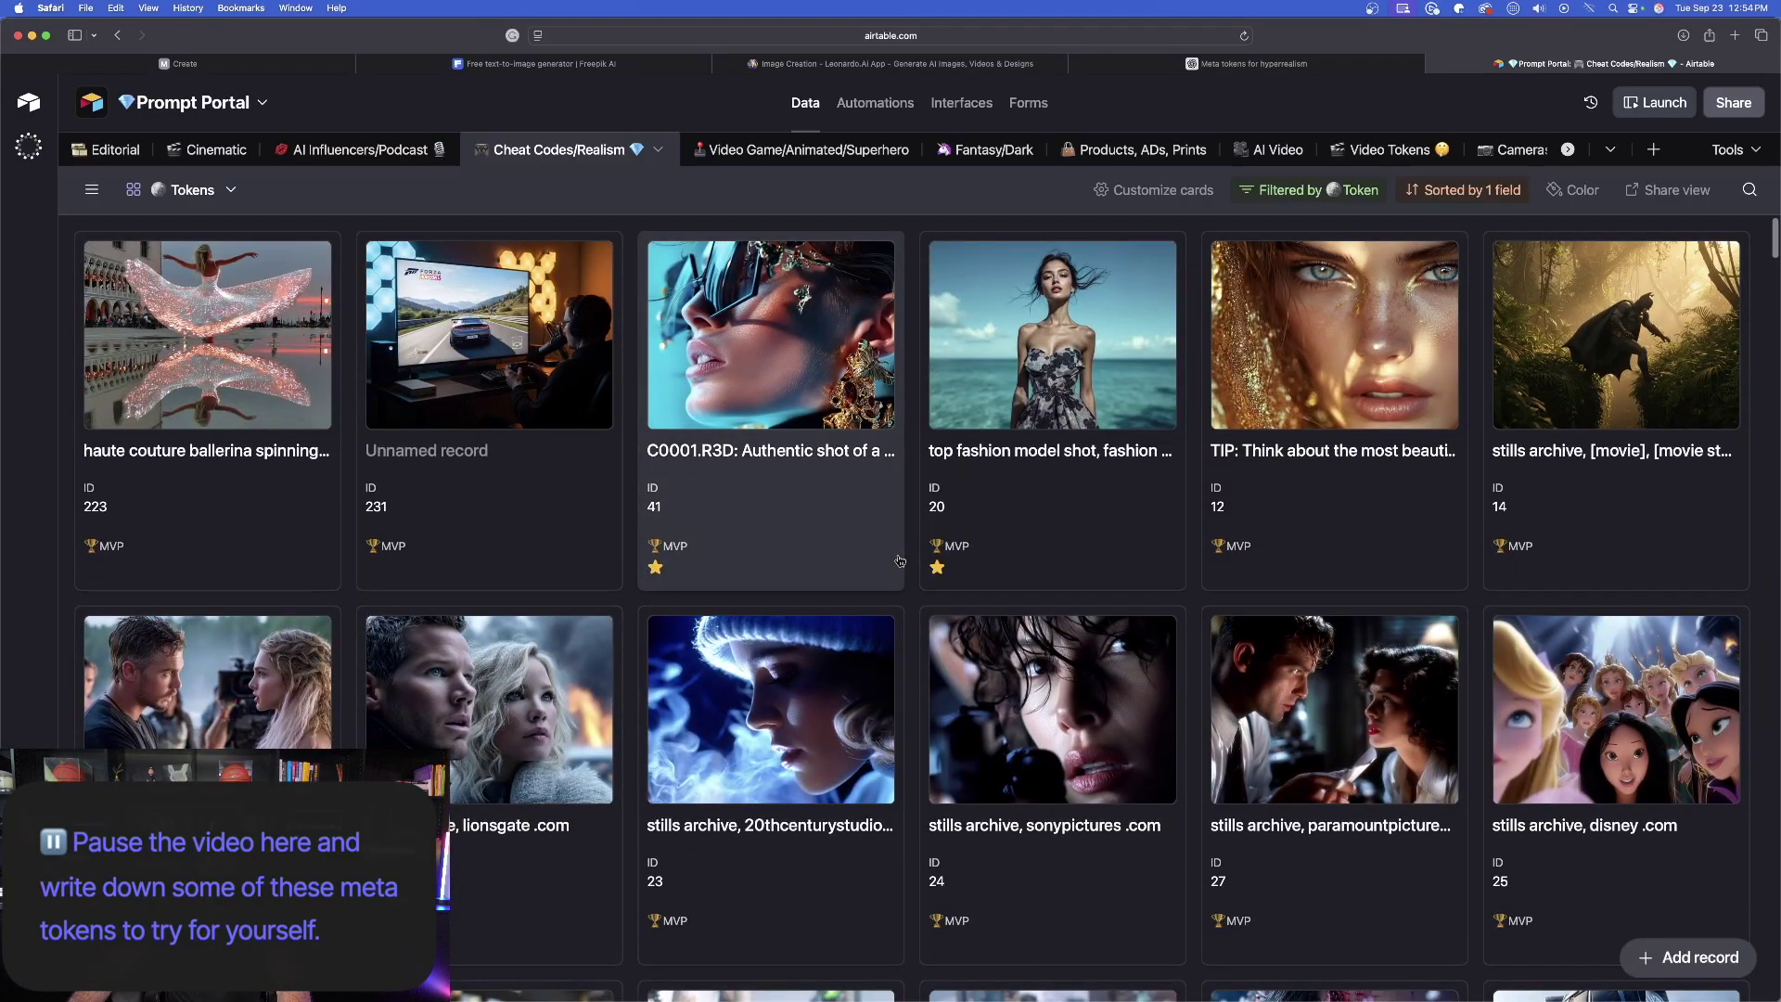
{"action": "left_click", "coordinate": [807, 538]}
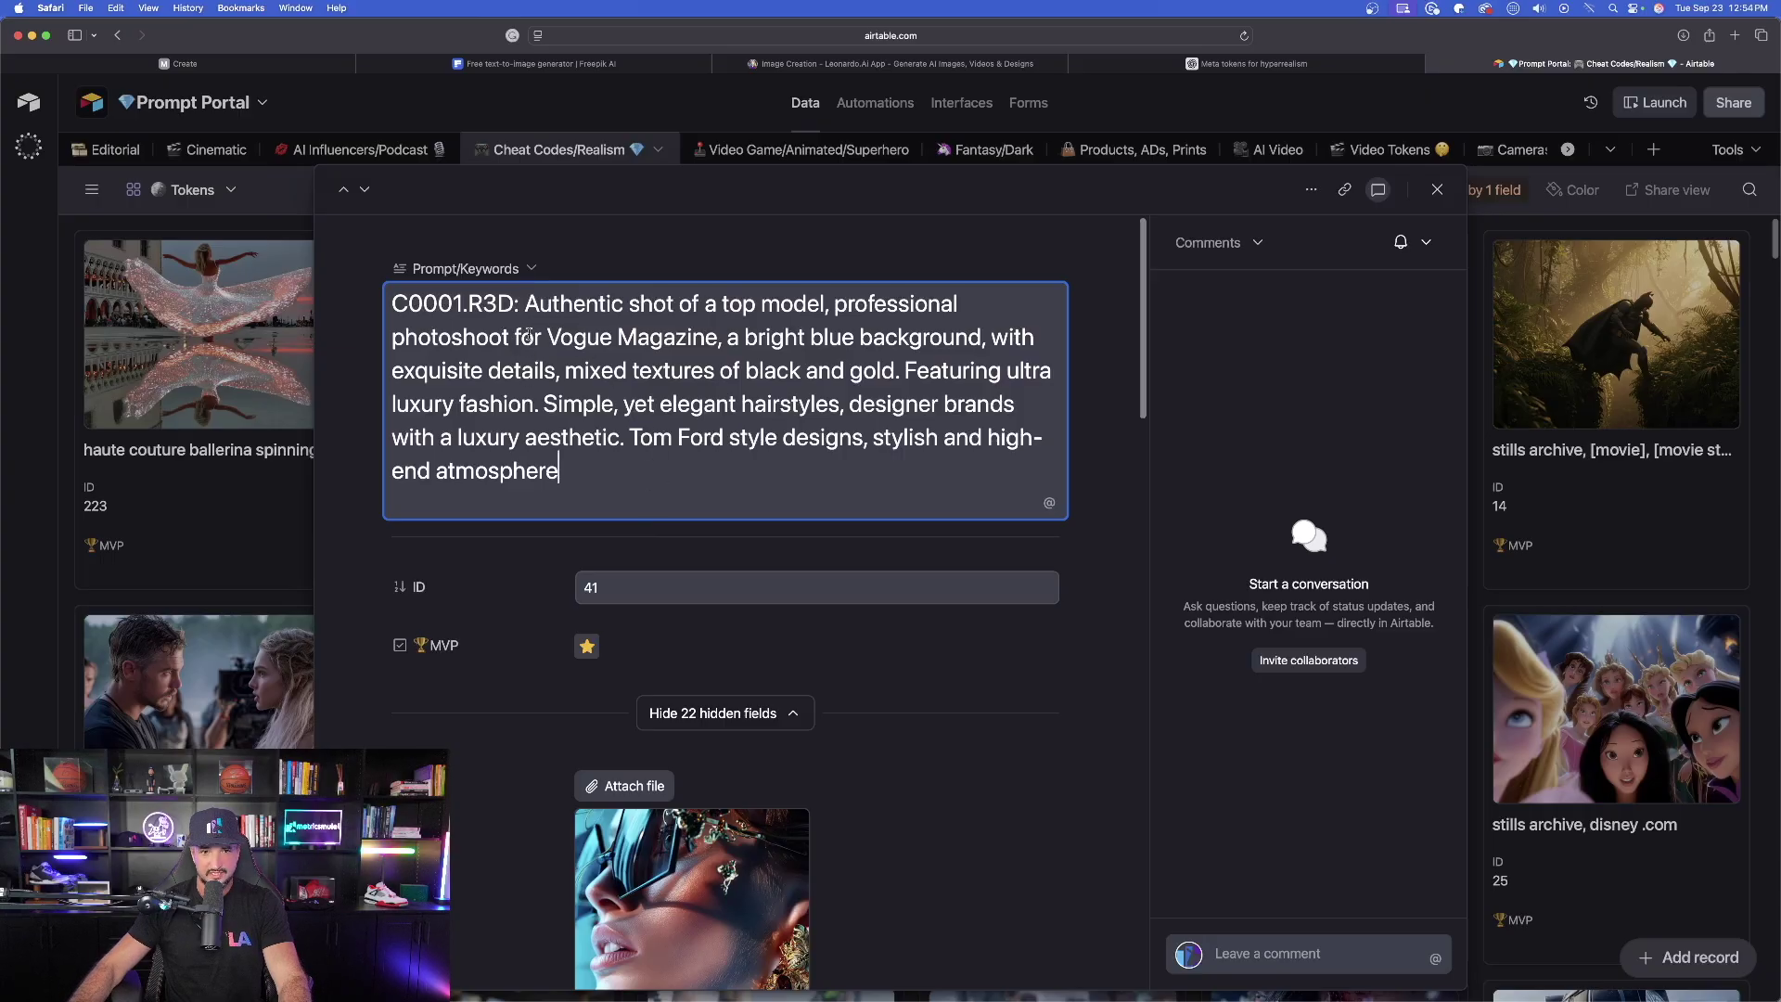
{"action": "left_click_drag", "start_coordinate": [391, 303], "coordinate": [490, 303]}
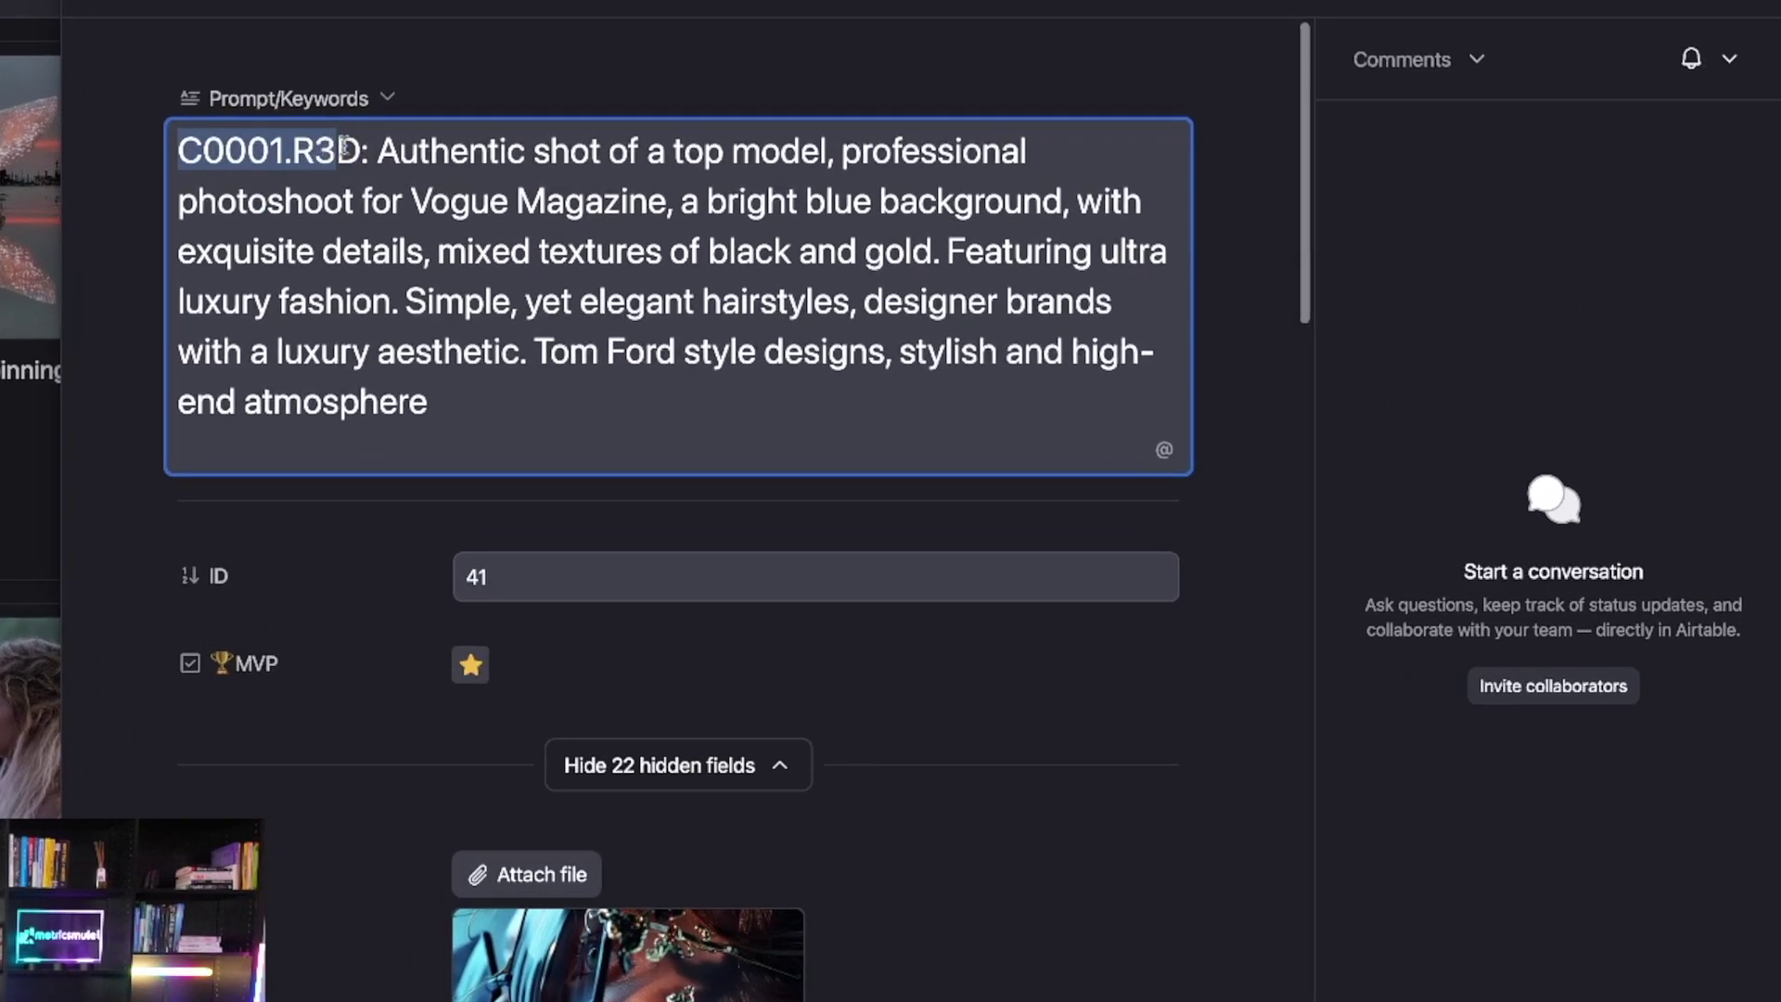
{"action": "left_click_drag", "start_coordinate": [343, 146], "coordinate": [1063, 182]}
{"action": "key", "text": "ctrl+c"}
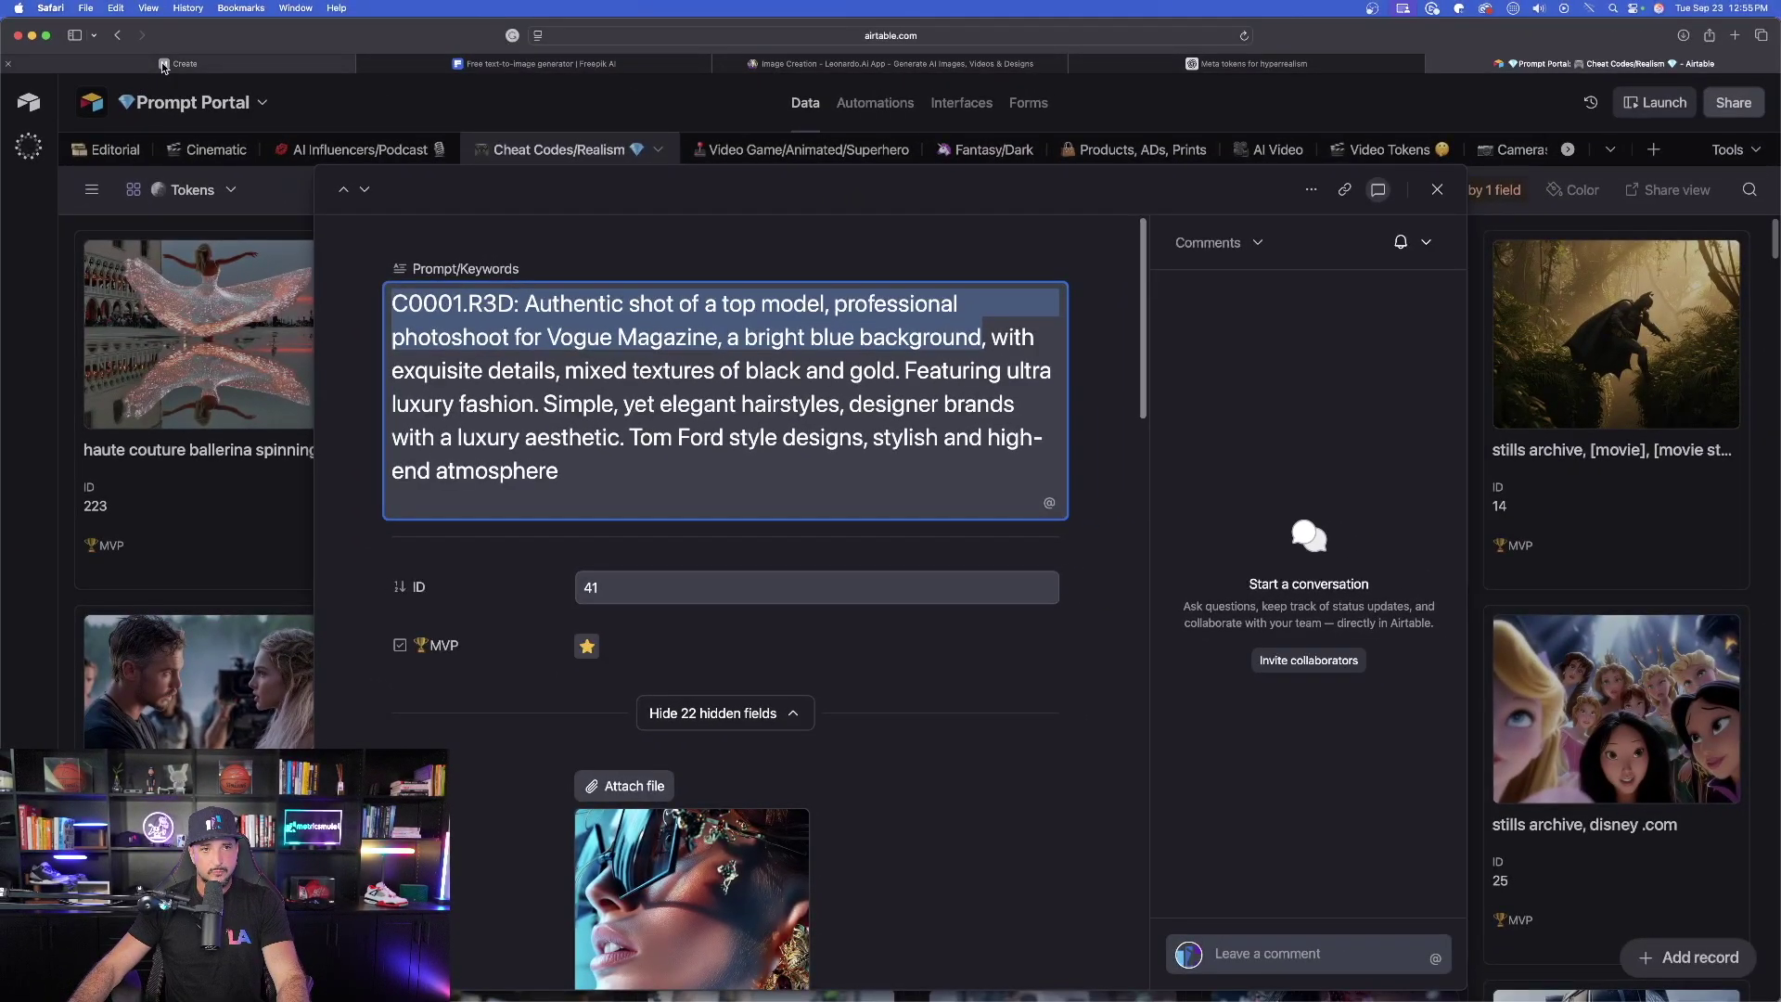
In Midjourney, enter "C0001.R3D: The most realistic photograph ever in the world, Authentic shot of a top model, professional photoshoot for Vogue Magazine, a bright blue background"
{"action": "left_click", "coordinate": [163, 65]}
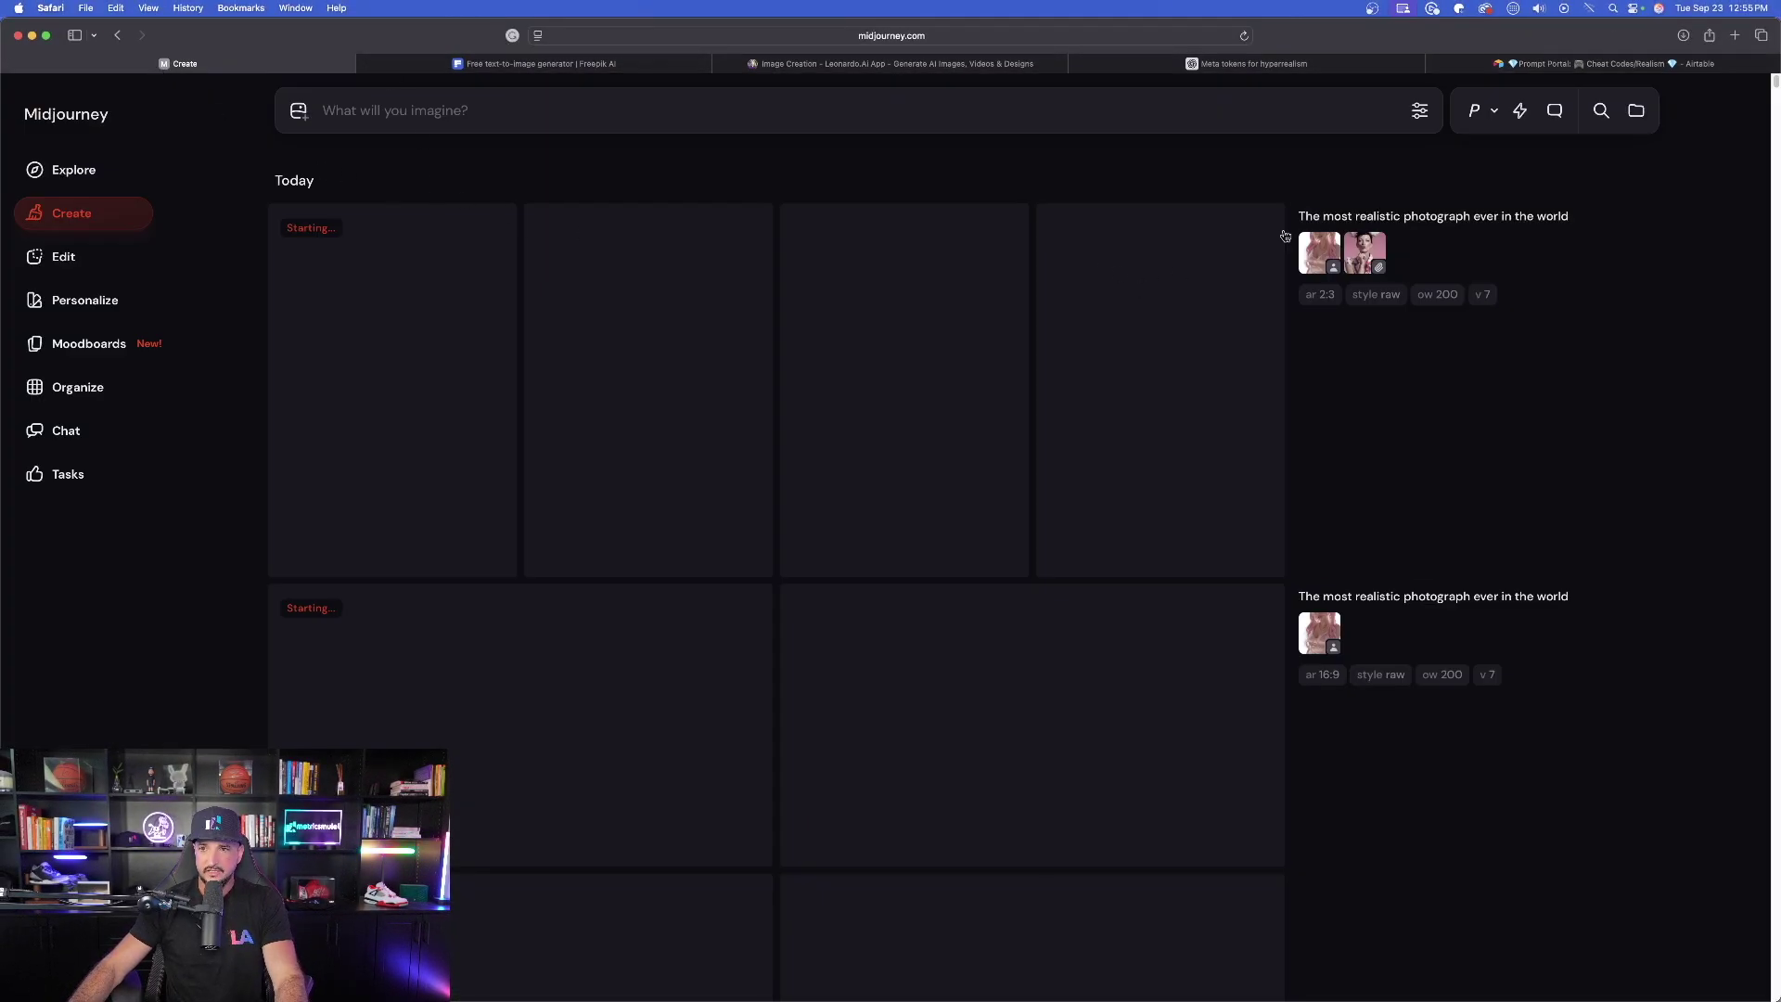
{"action": "left_click", "coordinate": [1433, 217]}
{"action": "left_click", "coordinate": [390, 110]}
{"action": "type", "text": "C0001.R3D Authentic shot of a top model, professional photoshoot for Vogue Magazine, a bright blue background"}
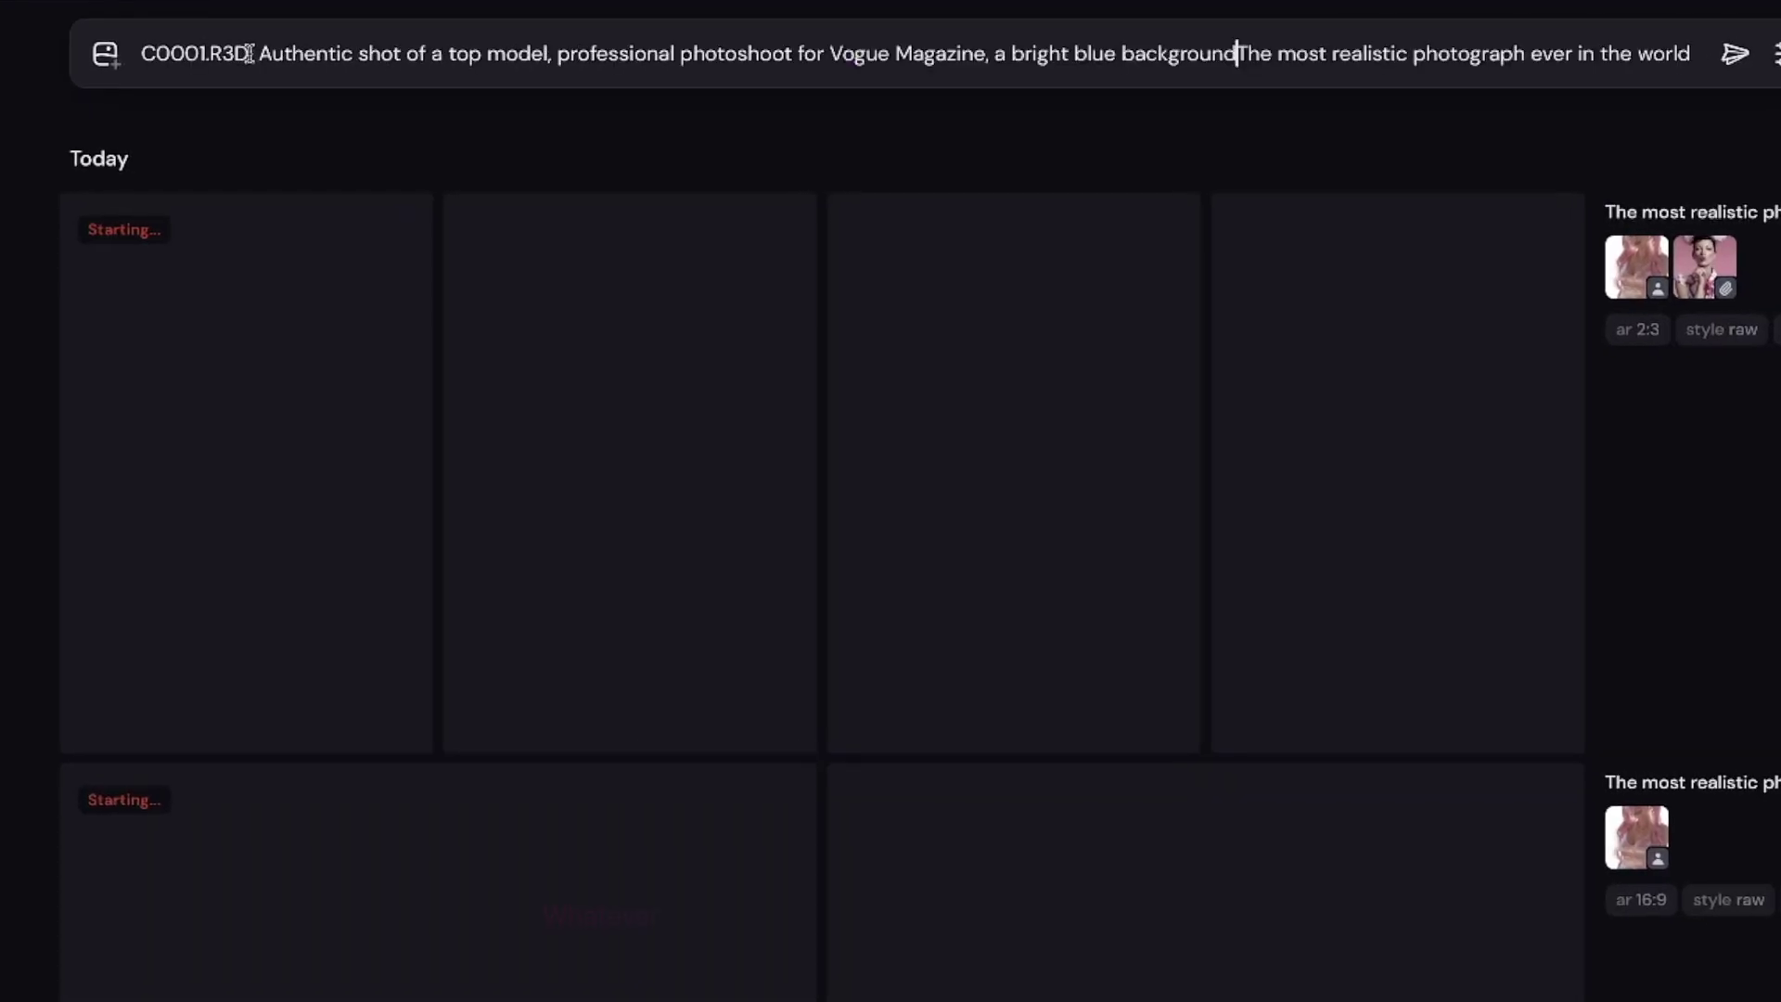
{"action": "left_click_drag", "start_coordinate": [258, 53], "coordinate": [1237, 54]}
{"action": "key", "text": "BackSpace"}
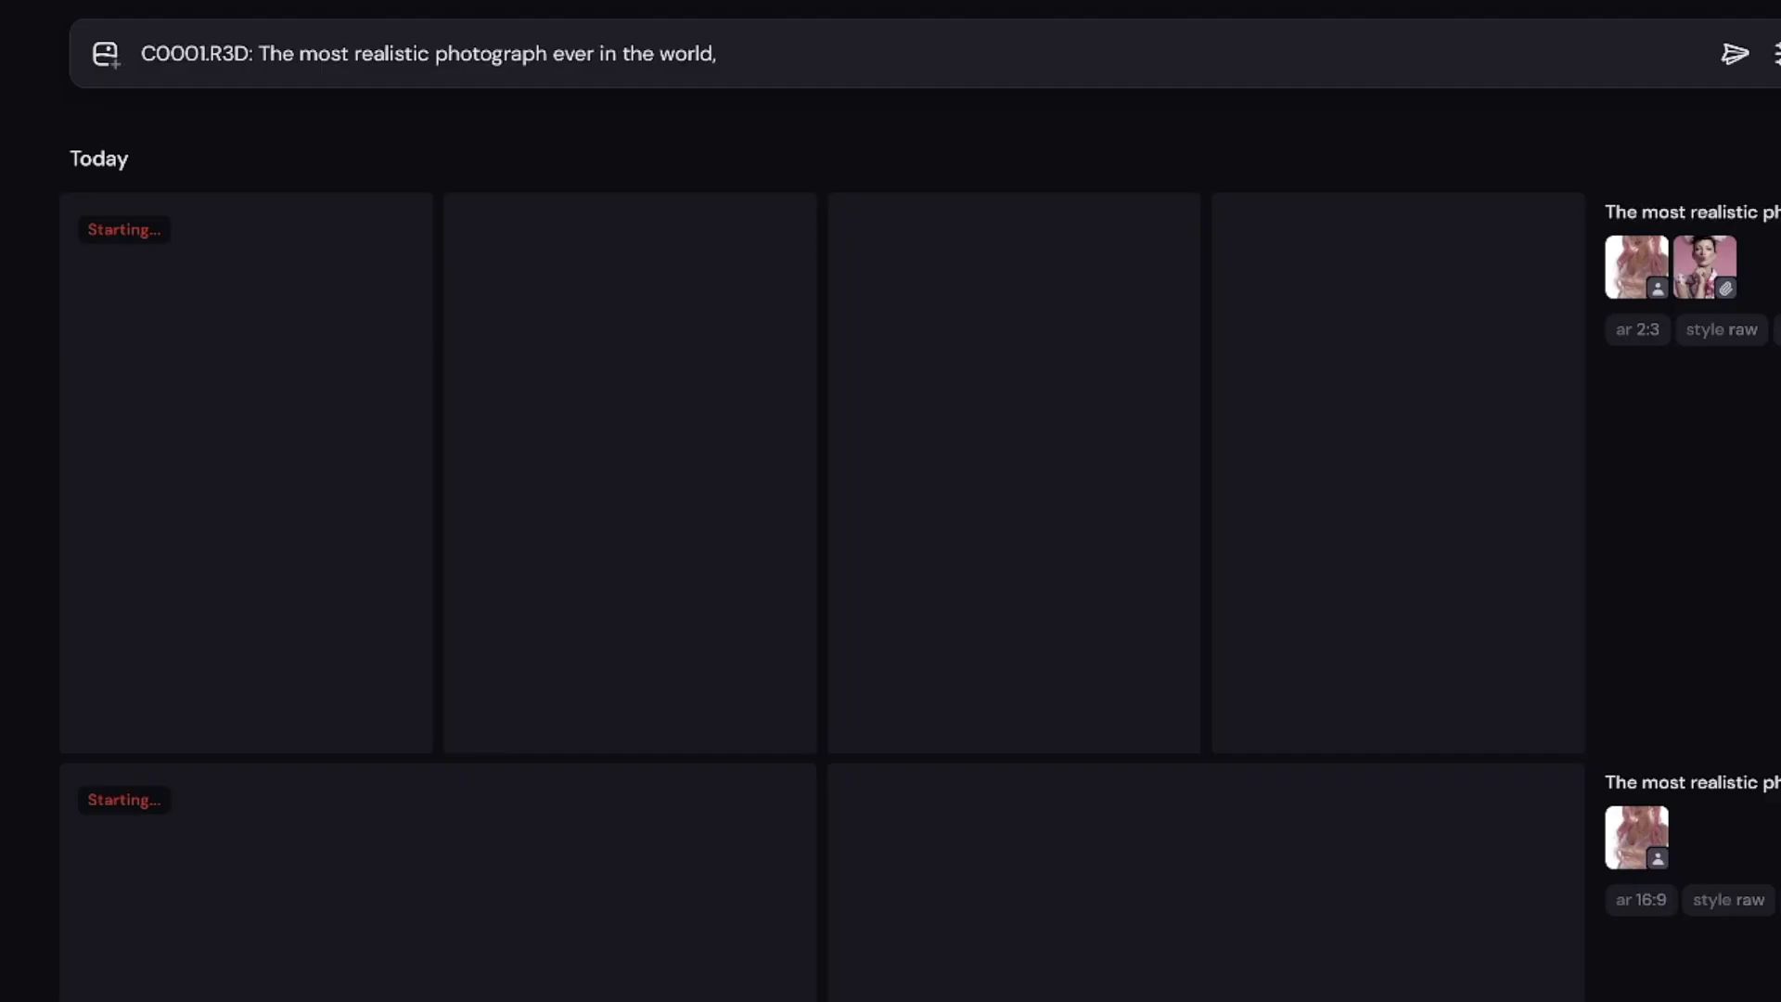
{"action": "key", "text": "ctrl+v"}
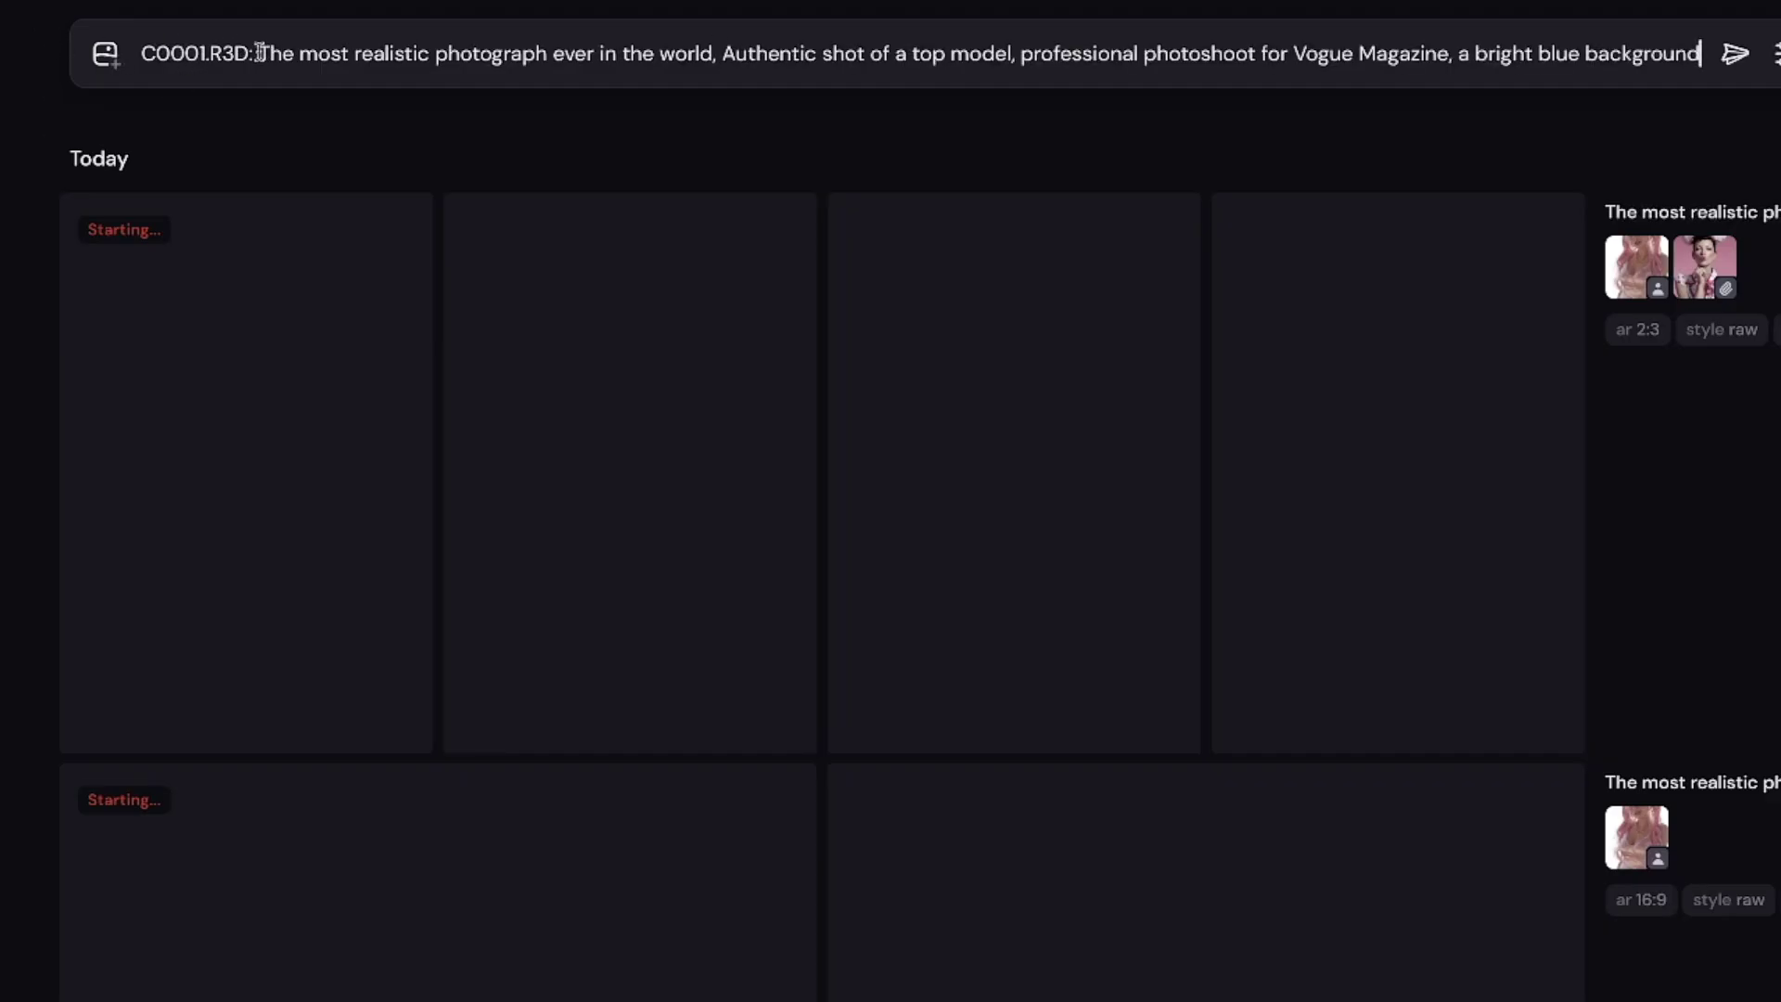
Copy the complete C0001.R3D prompt for reuse and generate its images in Midjourney
{"action": "left_click_drag", "start_coordinate": [260, 52], "coordinate": [120, 60]}
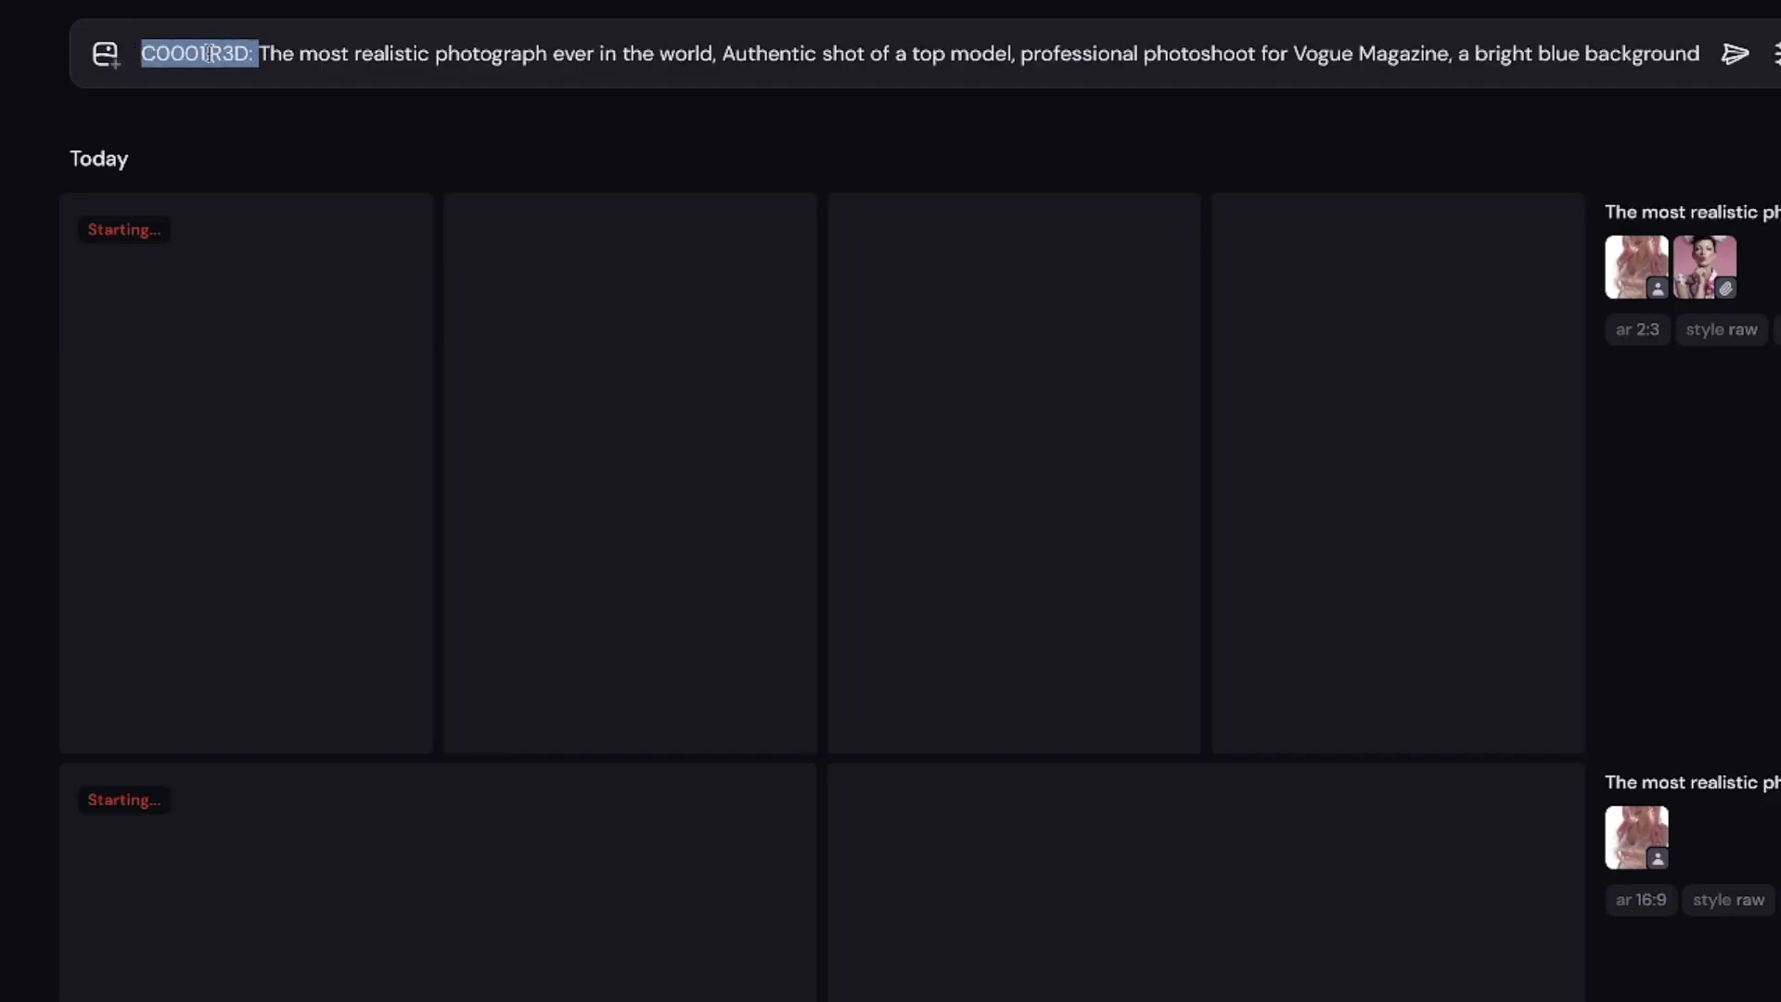
{"action": "left_click", "coordinate": [299, 53]}
{"action": "left_click_drag", "start_coordinate": [253, 54], "coordinate": [1598, 27]}
{"action": "left_click", "coordinate": [712, 52]}
{"action": "triple_click", "coordinate": [1540, 48]}
{"action": "key", "text": "super+c"}
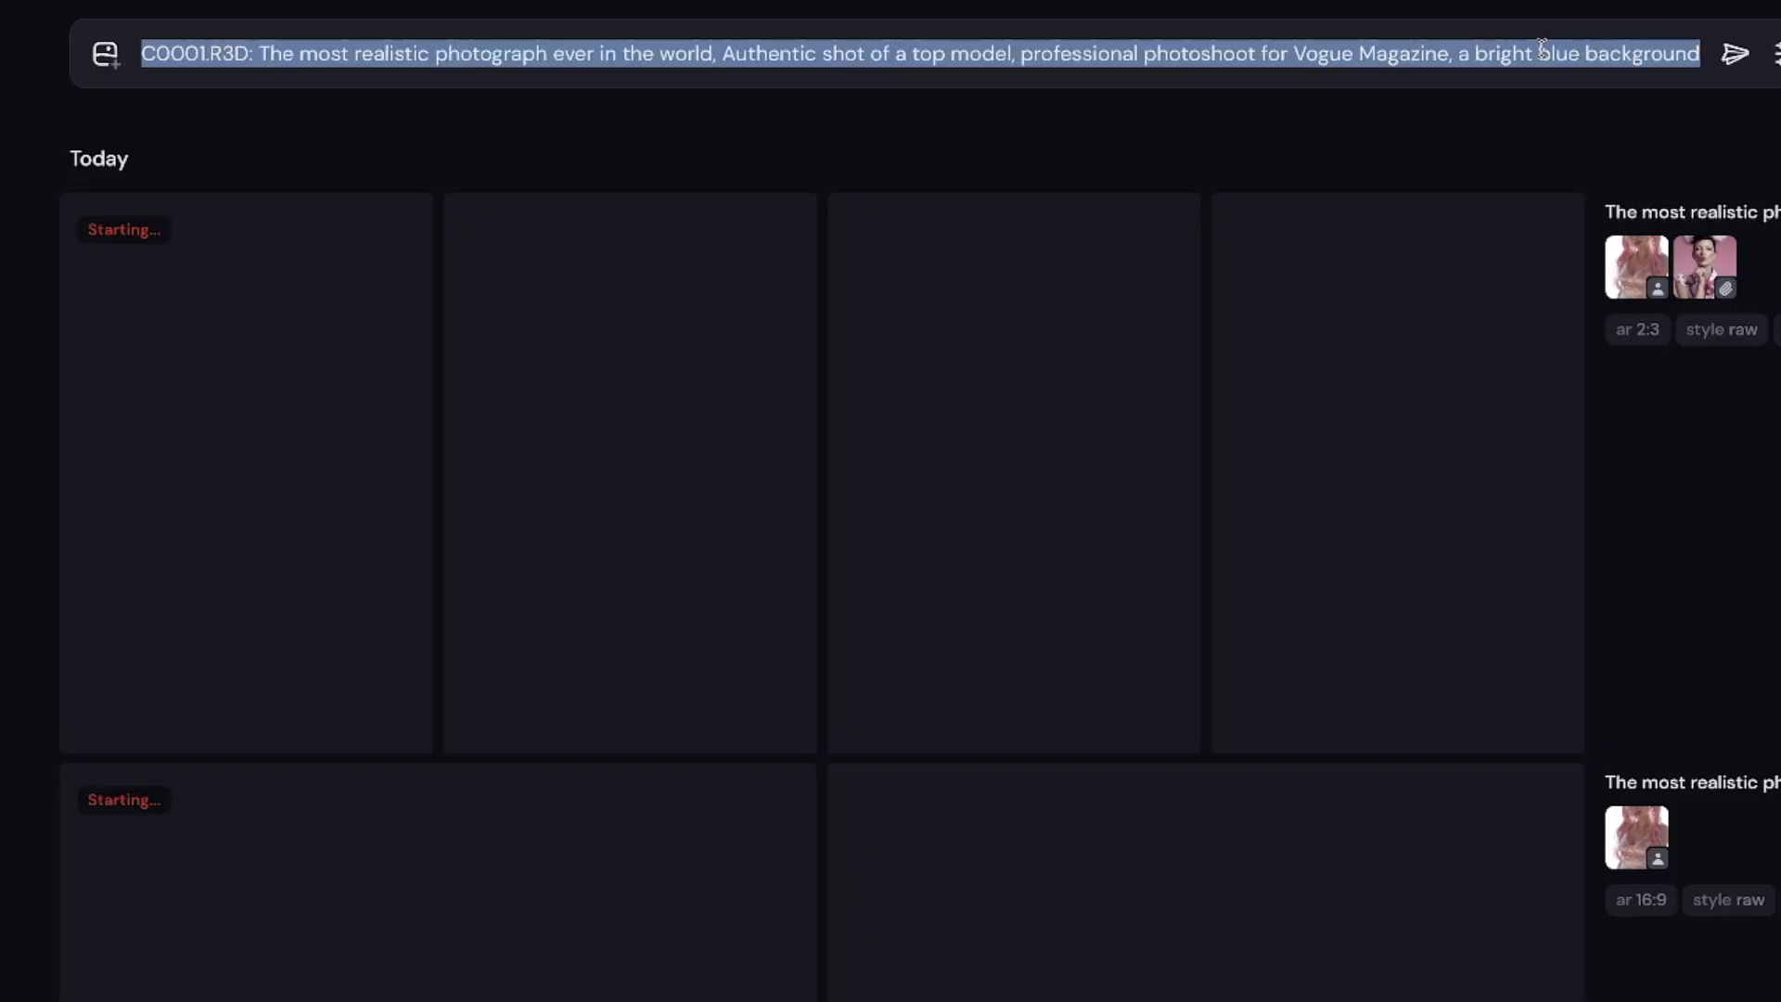
{"action": "key", "text": "Return"}
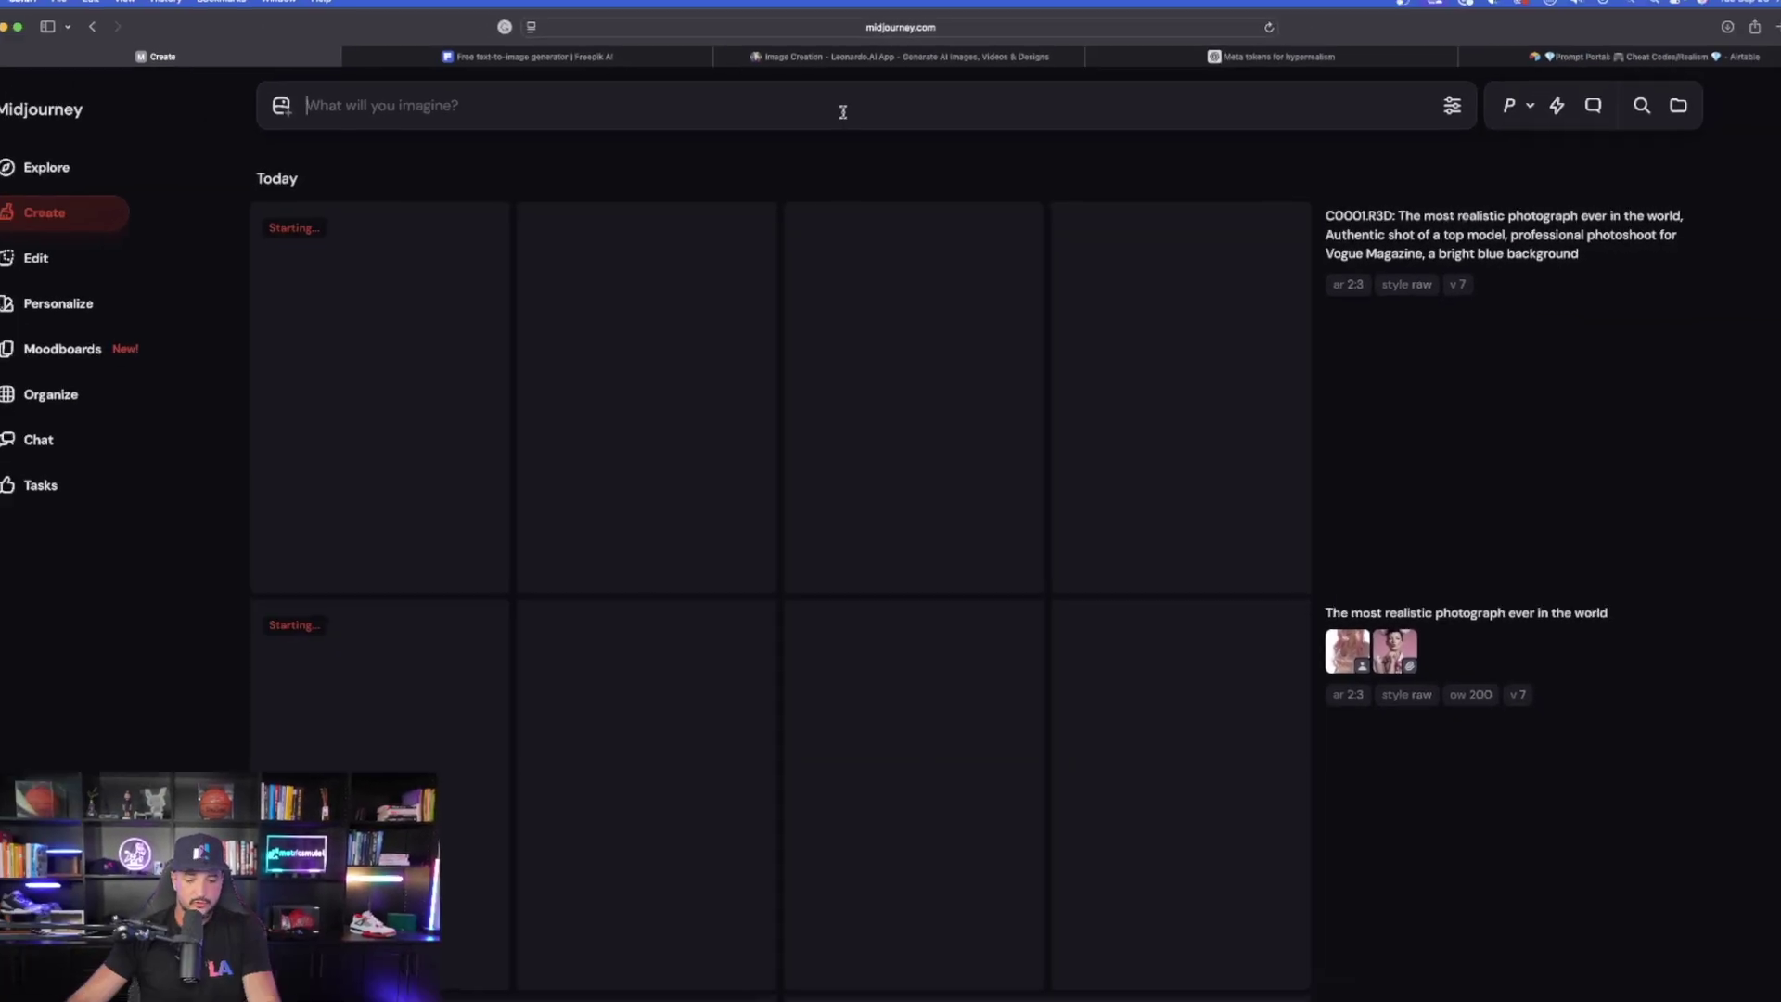
Generate the C0001.R3D prompt again with the pink-haired woman image as Omni Reference
{"action": "key", "text": "super+v"}
{"action": "left_click", "coordinate": [277, 104]}
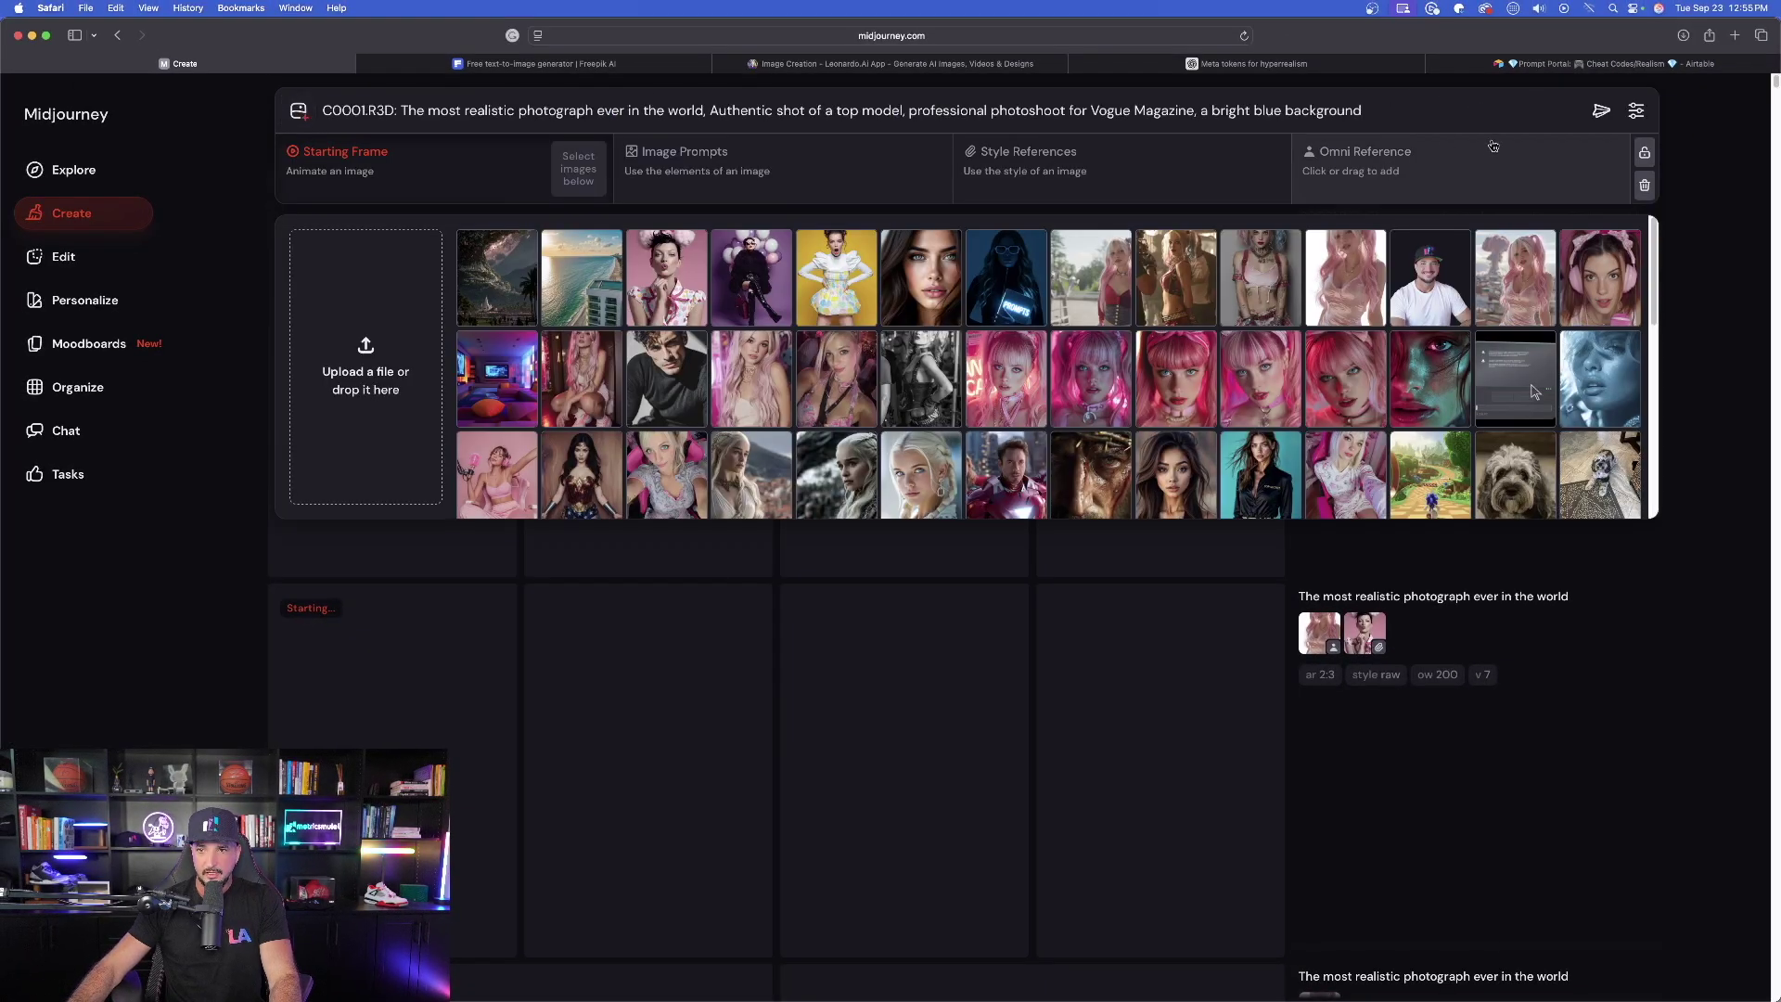
{"action": "left_click", "coordinate": [1485, 153]}
{"action": "left_click", "coordinate": [1345, 279]}
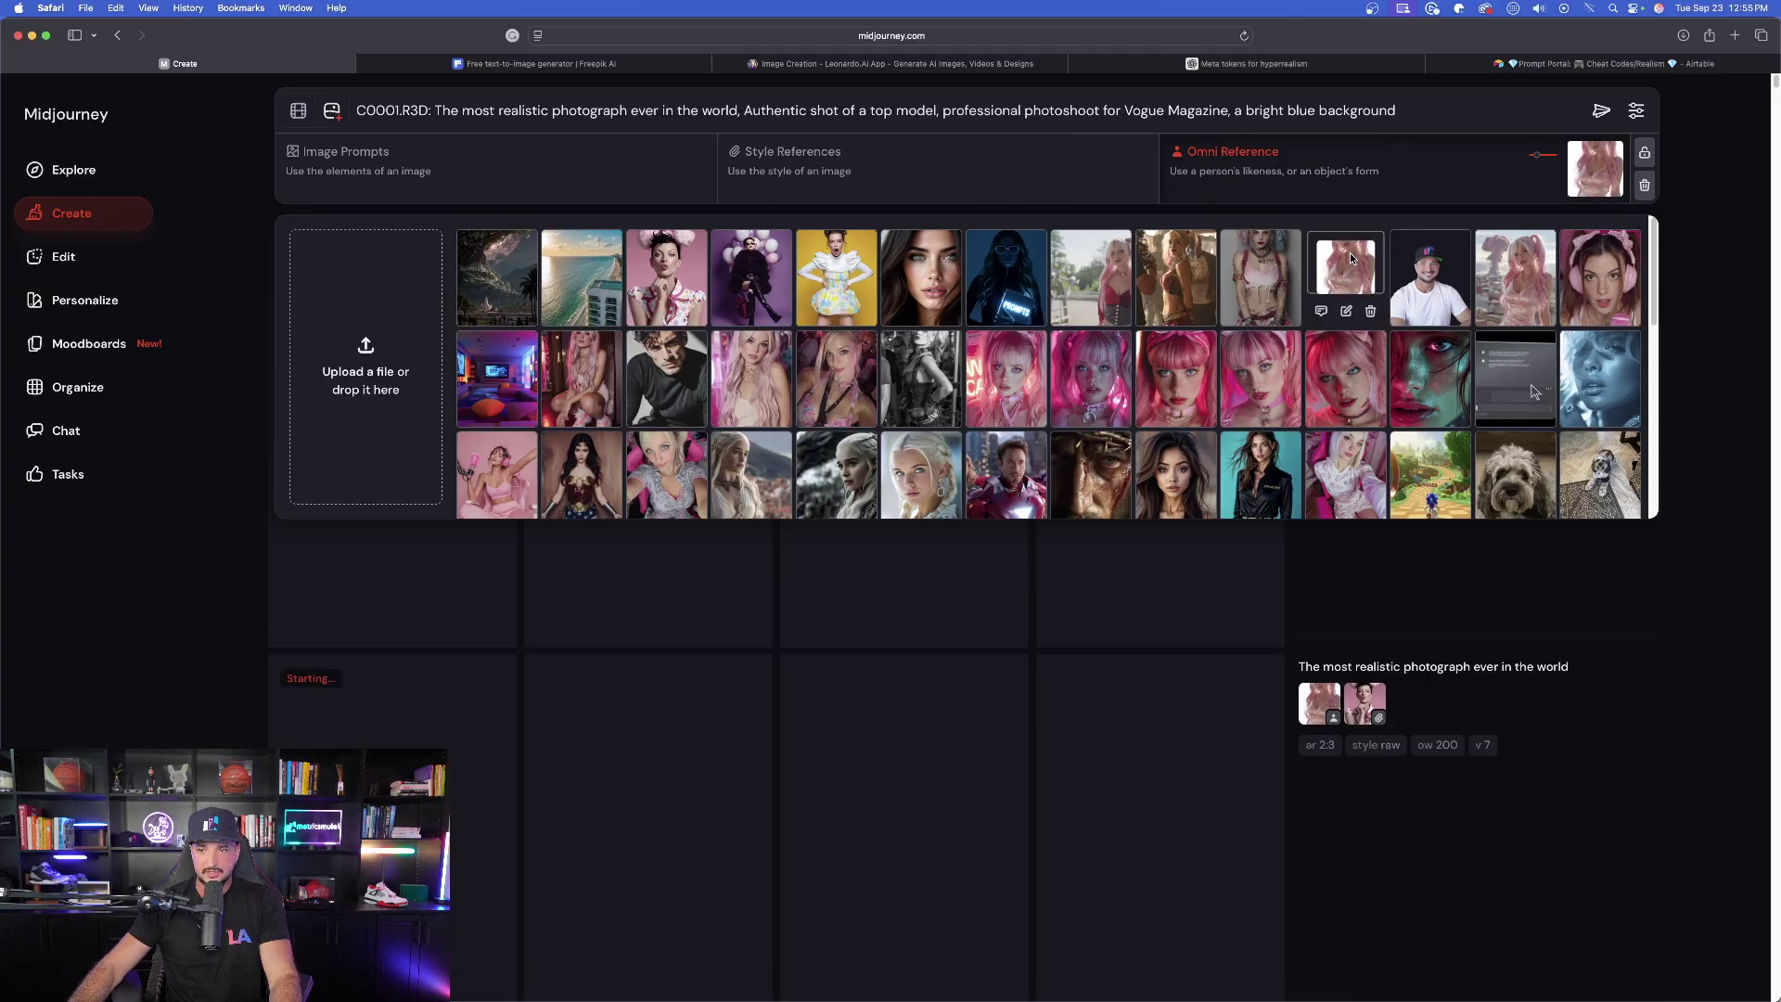
{"action": "left_click", "coordinate": [1599, 114]}
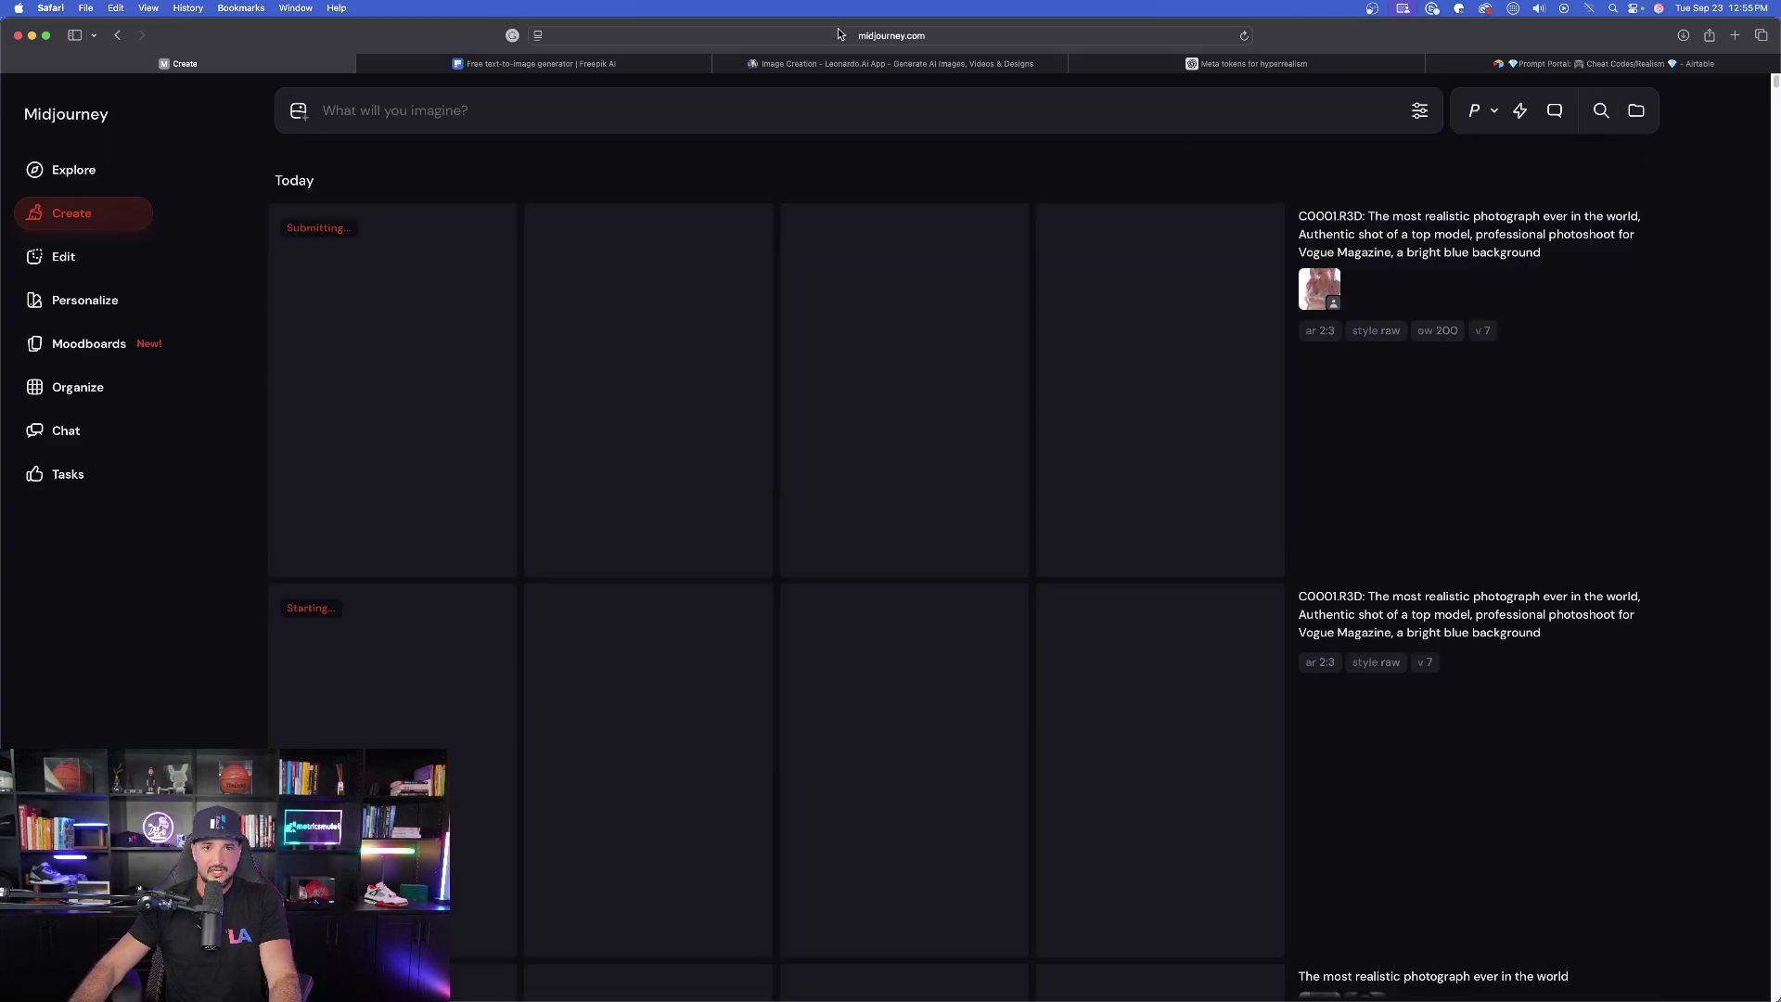
{"action": "left_click", "coordinate": [614, 65]}
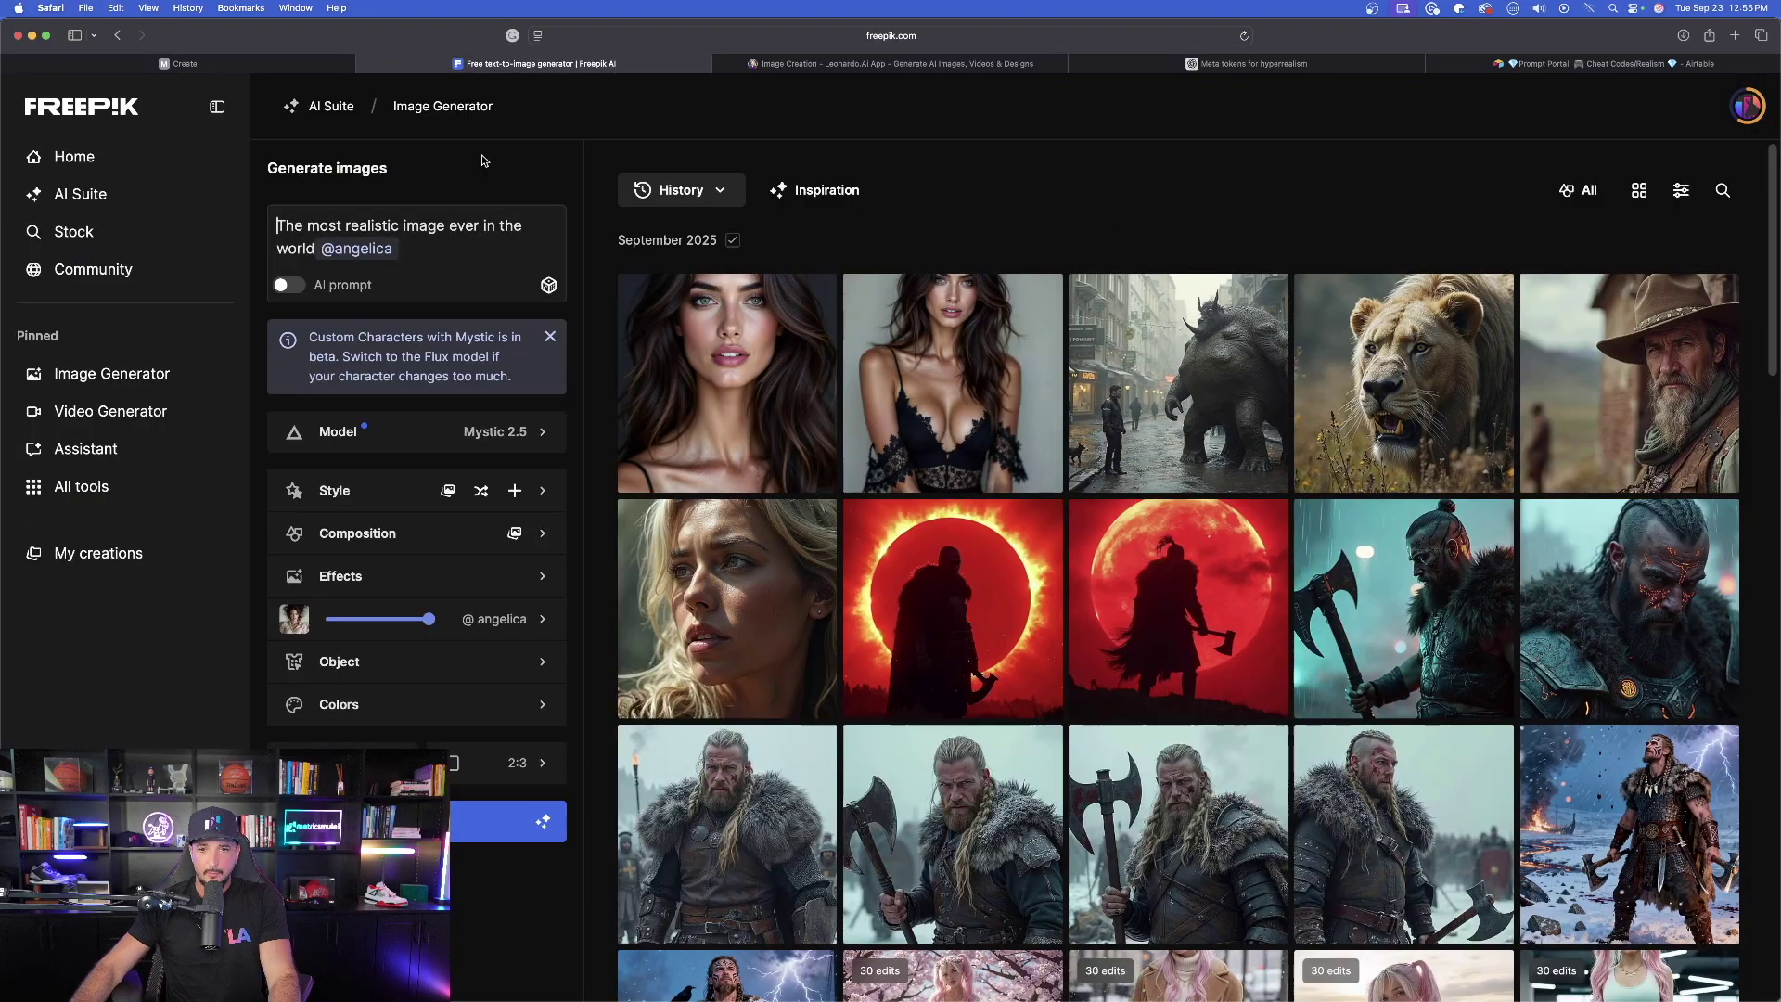
{"action": "left_click", "coordinate": [788, 360]}
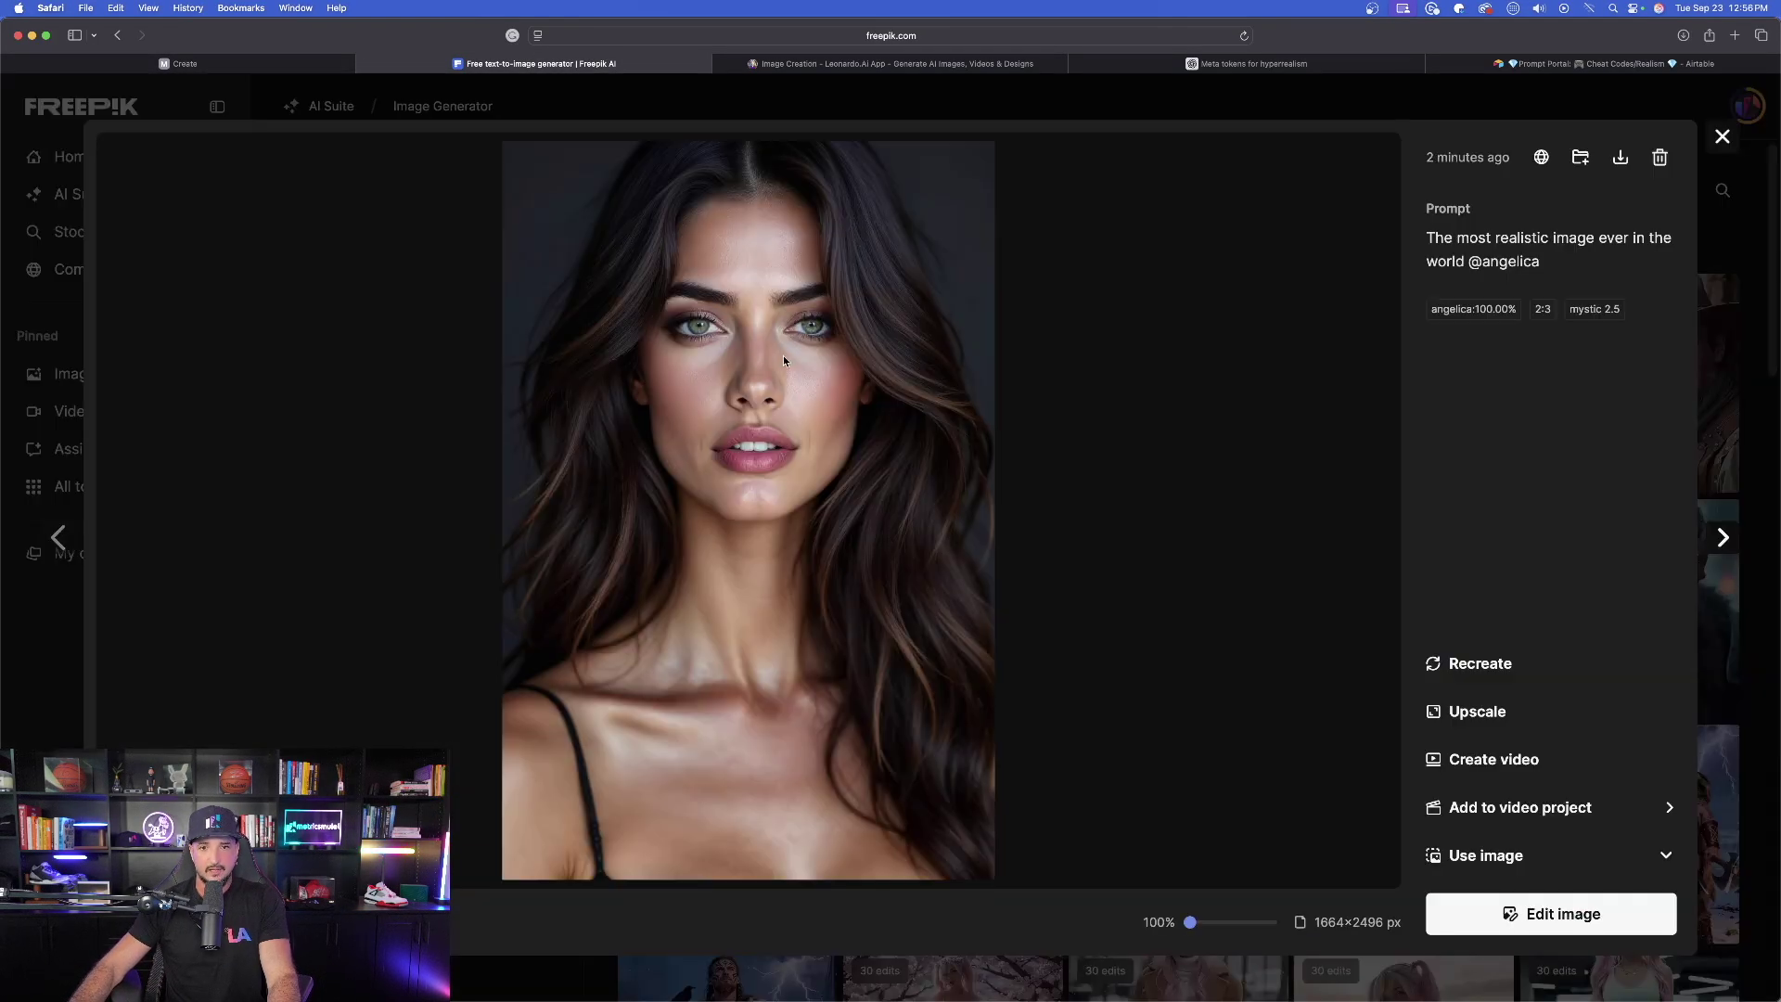
{"action": "left_click", "coordinate": [1711, 540]}
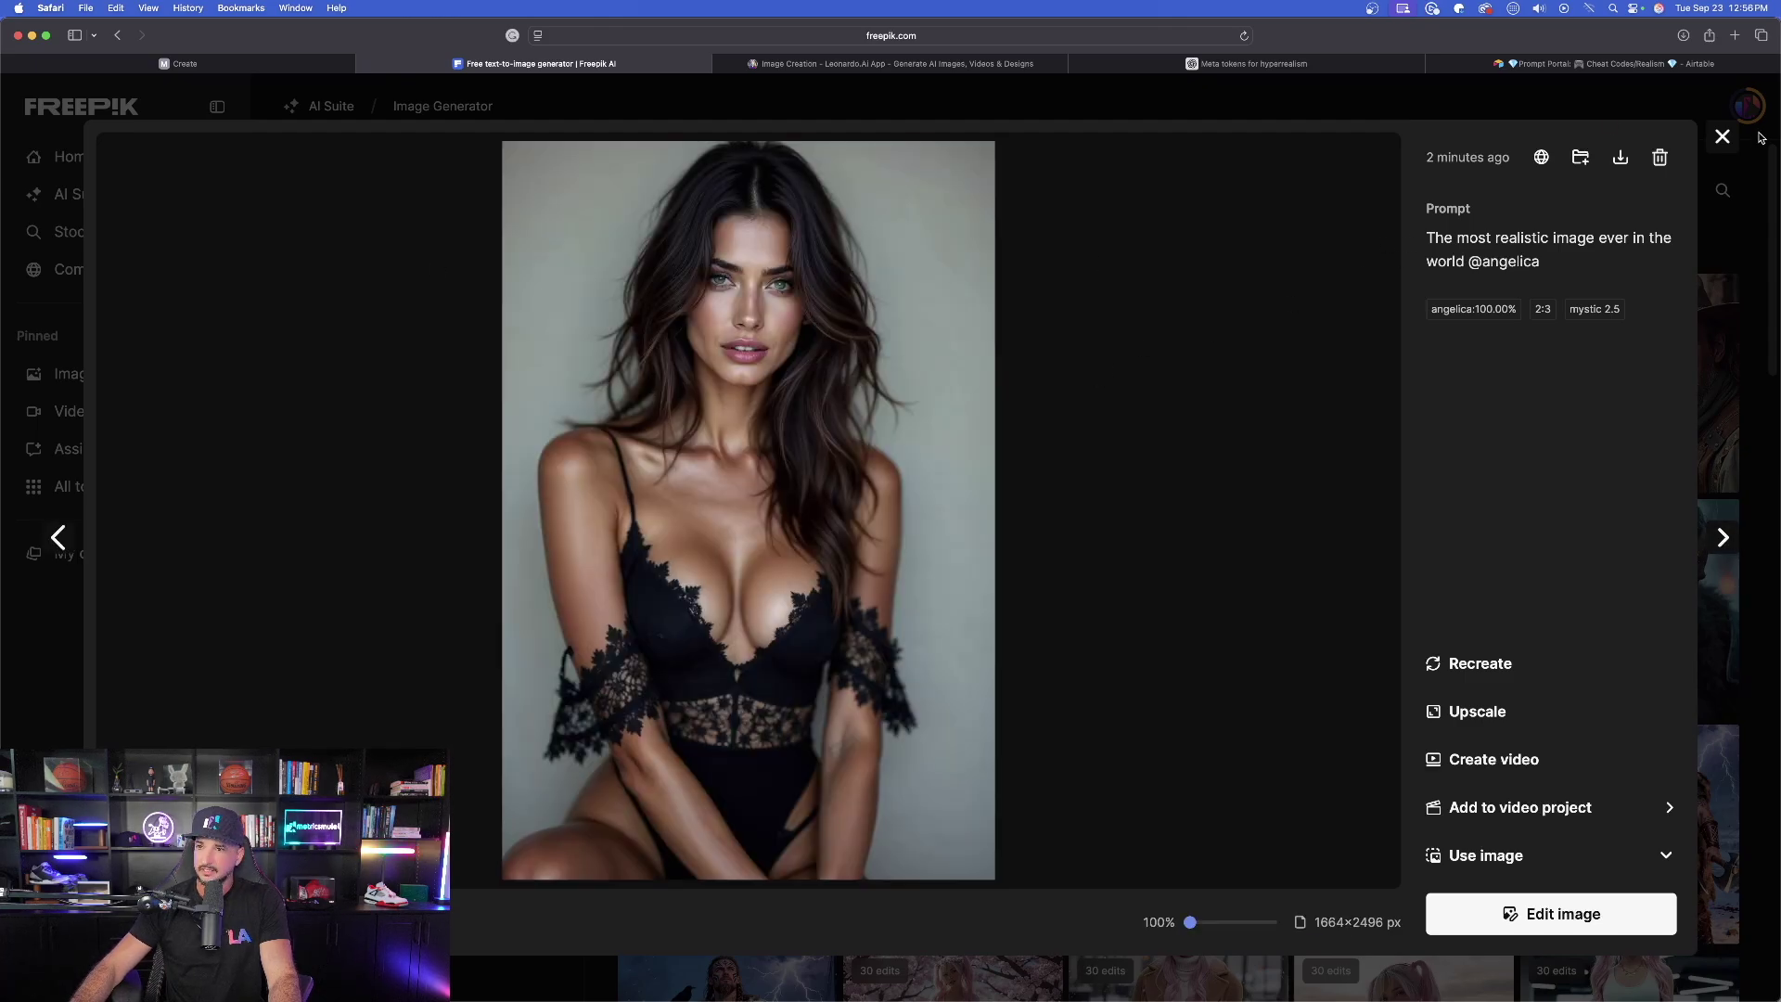
{"action": "left_click", "coordinate": [1723, 137]}
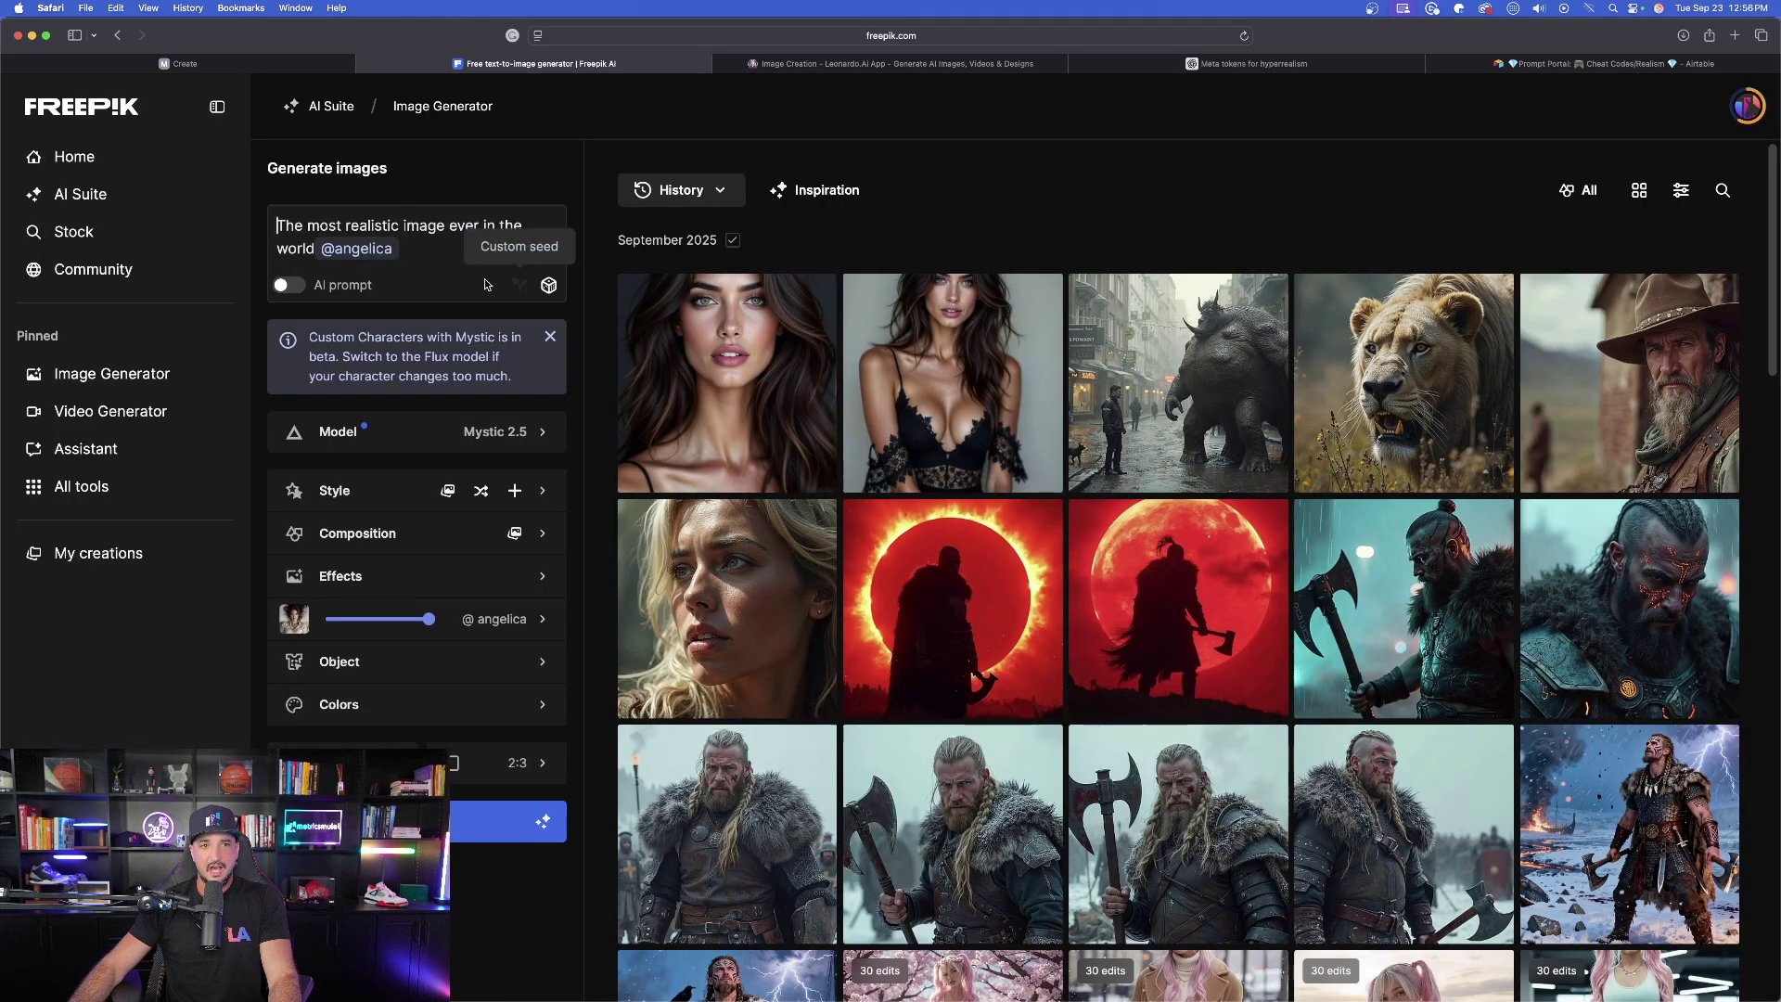
{"action": "left_click", "coordinate": [466, 252]}
{"action": "double_click", "coordinate": [289, 225]}
{"action": "left_click_drag", "start_coordinate": [289, 226], "coordinate": [318, 248]}
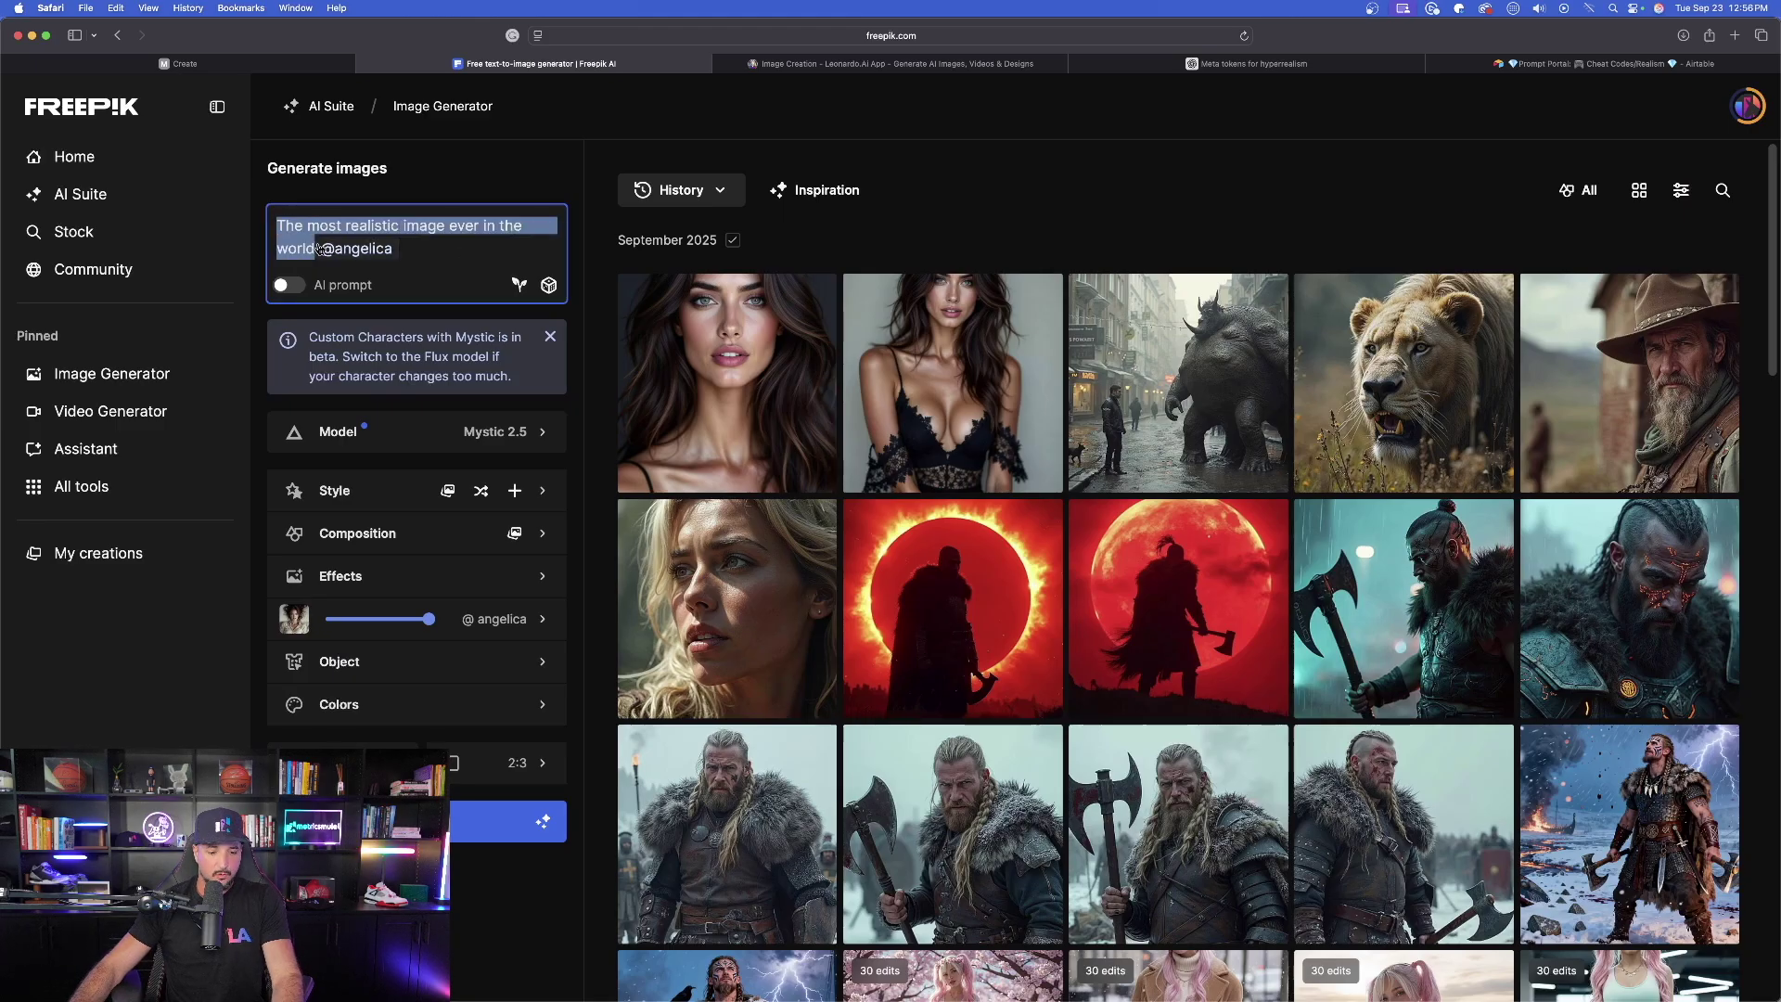
{"action": "key", "text": "super+v"}
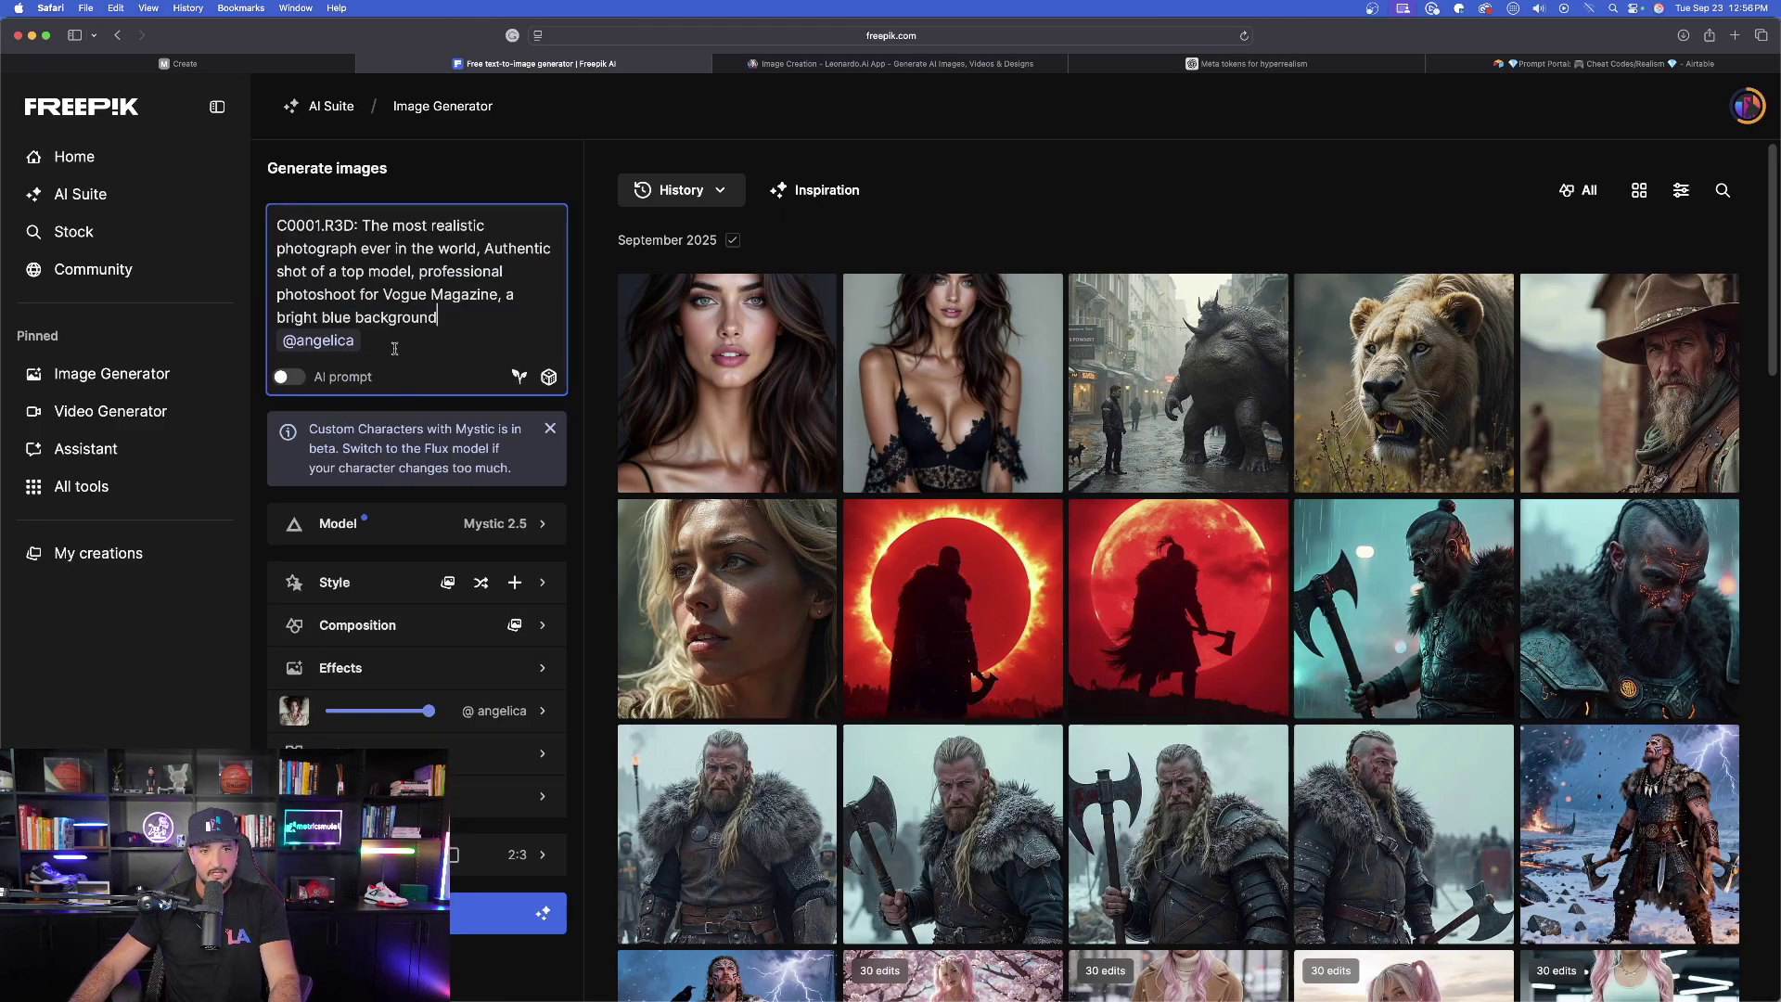
{"action": "key", "text": "BackSpace"}
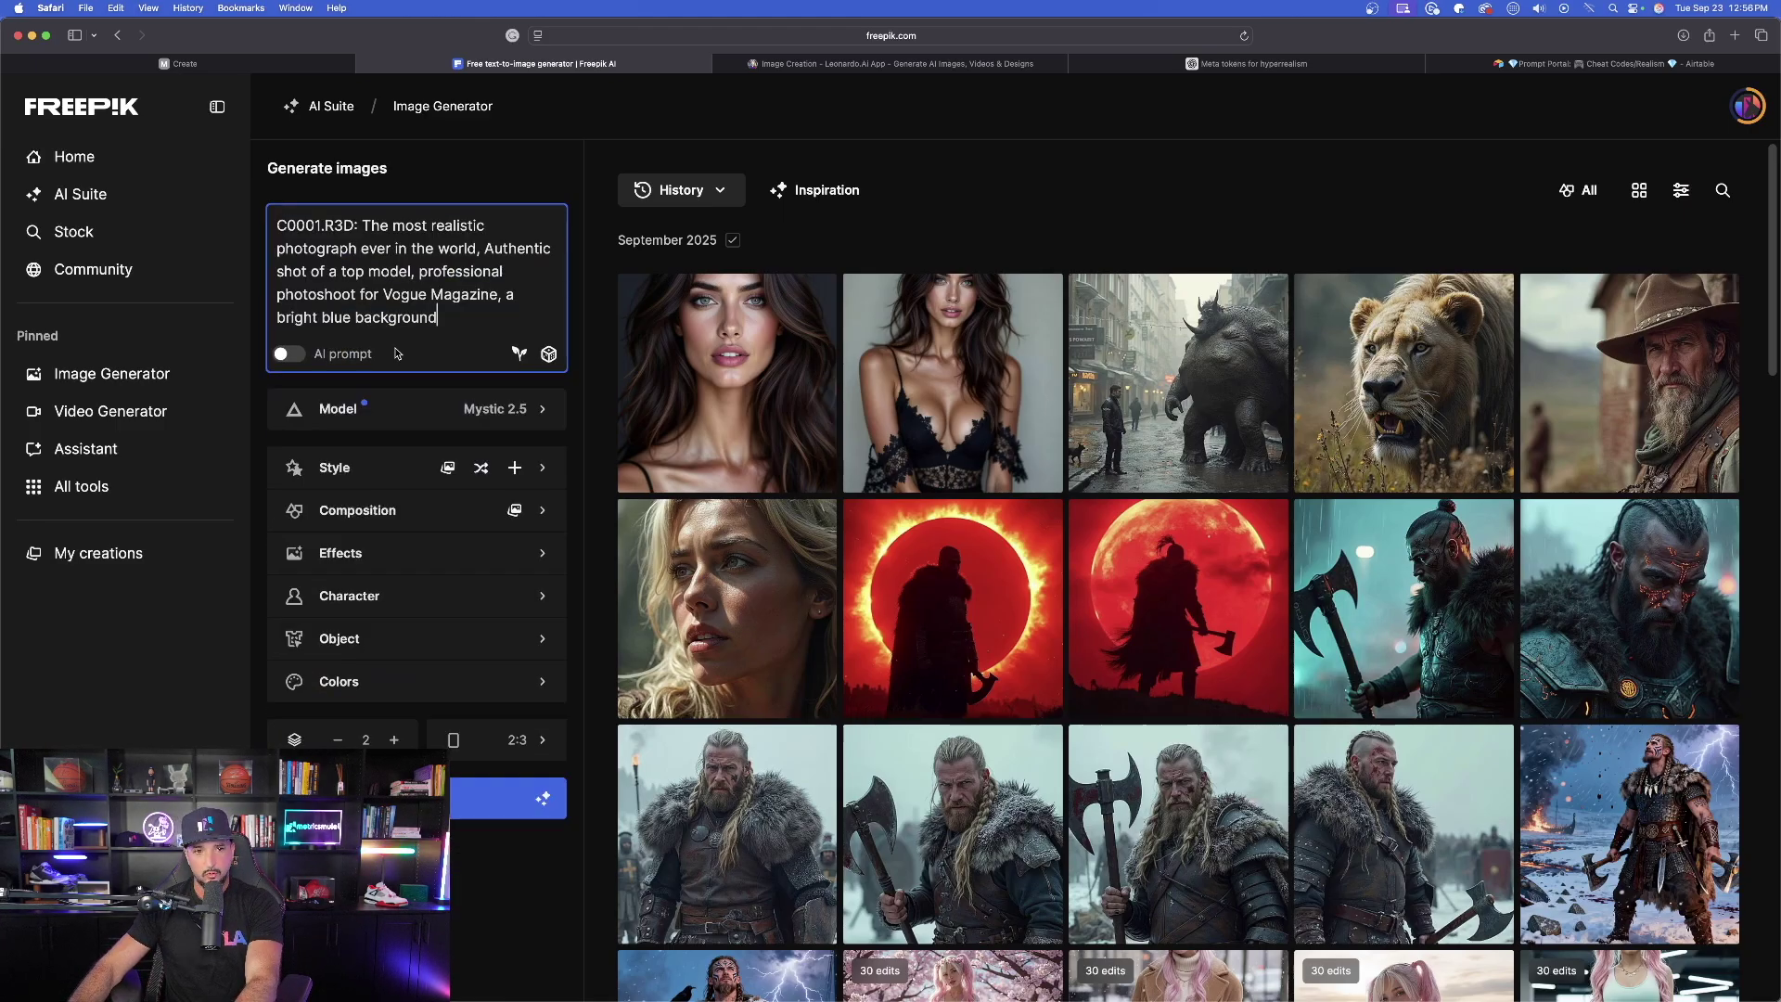
Change the model to Mystic 2.5 Flexible and generate the C0001.R3D images
{"action": "left_click", "coordinate": [526, 419]}
{"action": "left_click", "coordinate": [1031, 533]}
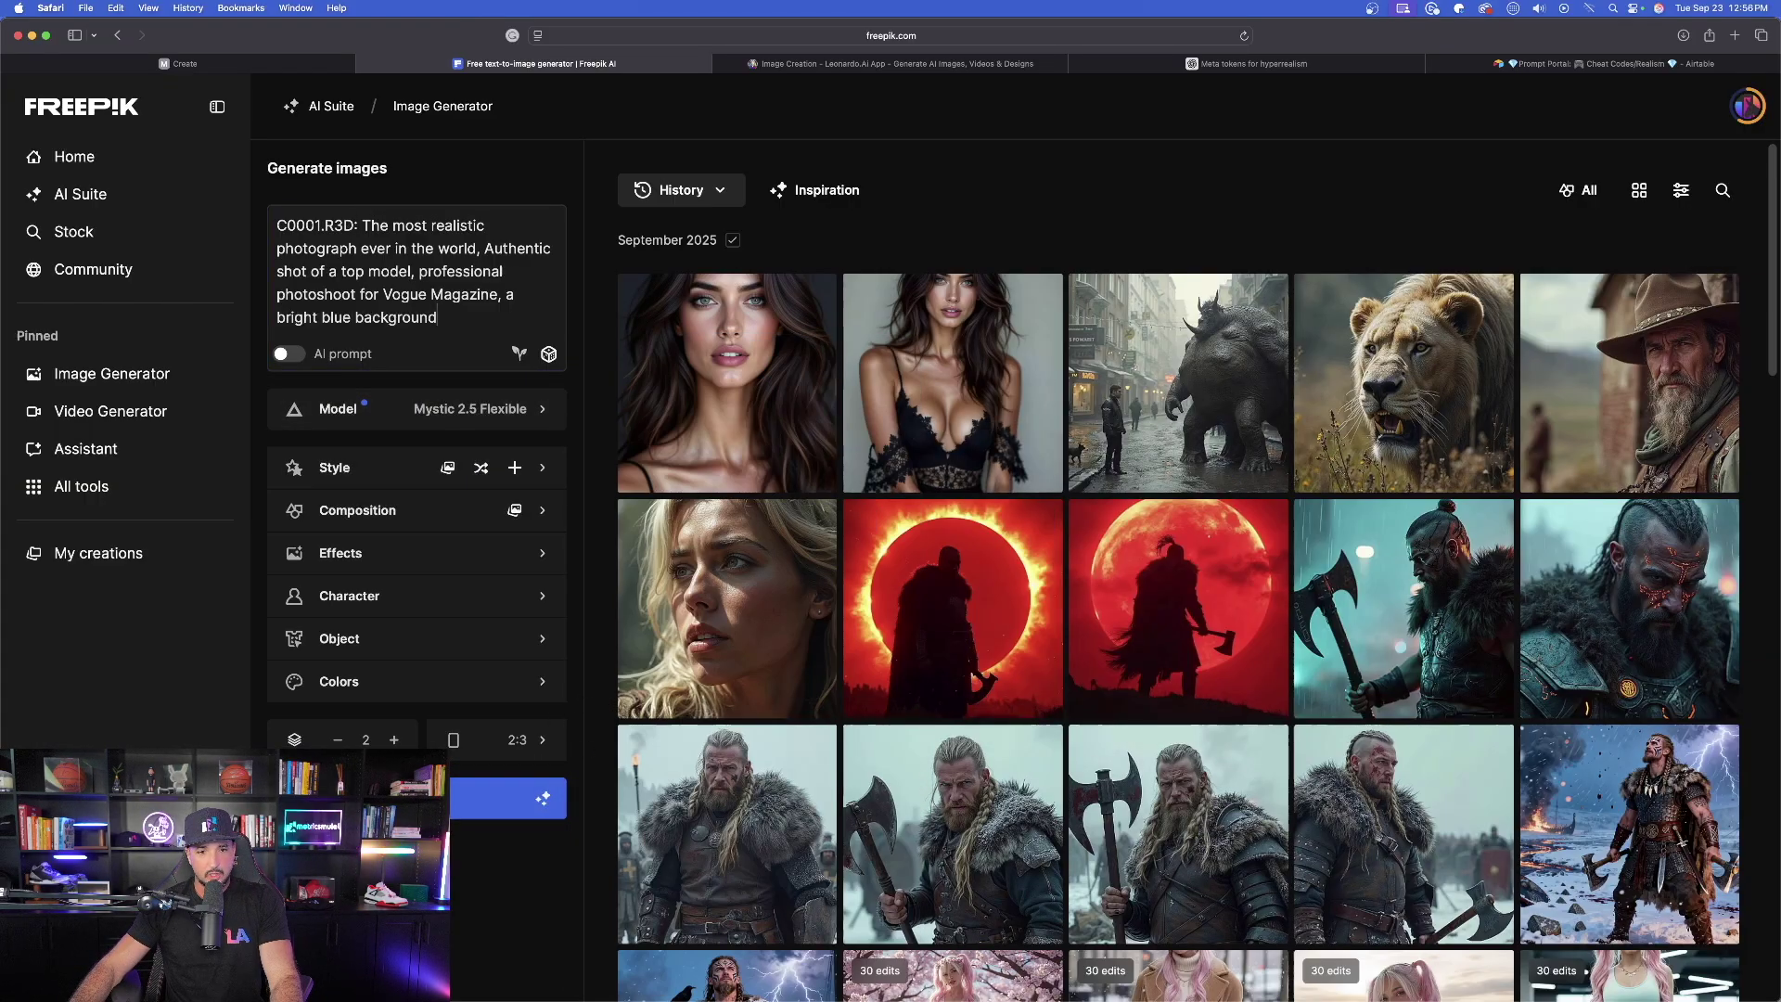
{"action": "left_click", "coordinate": [509, 799]}
Copy the C0001.R3D prompt from Freepik, switch to Leonardo.Ai and paste it into the image prompt
{"action": "triple_click", "coordinate": [423, 276]}
{"action": "key", "text": "super+c"}
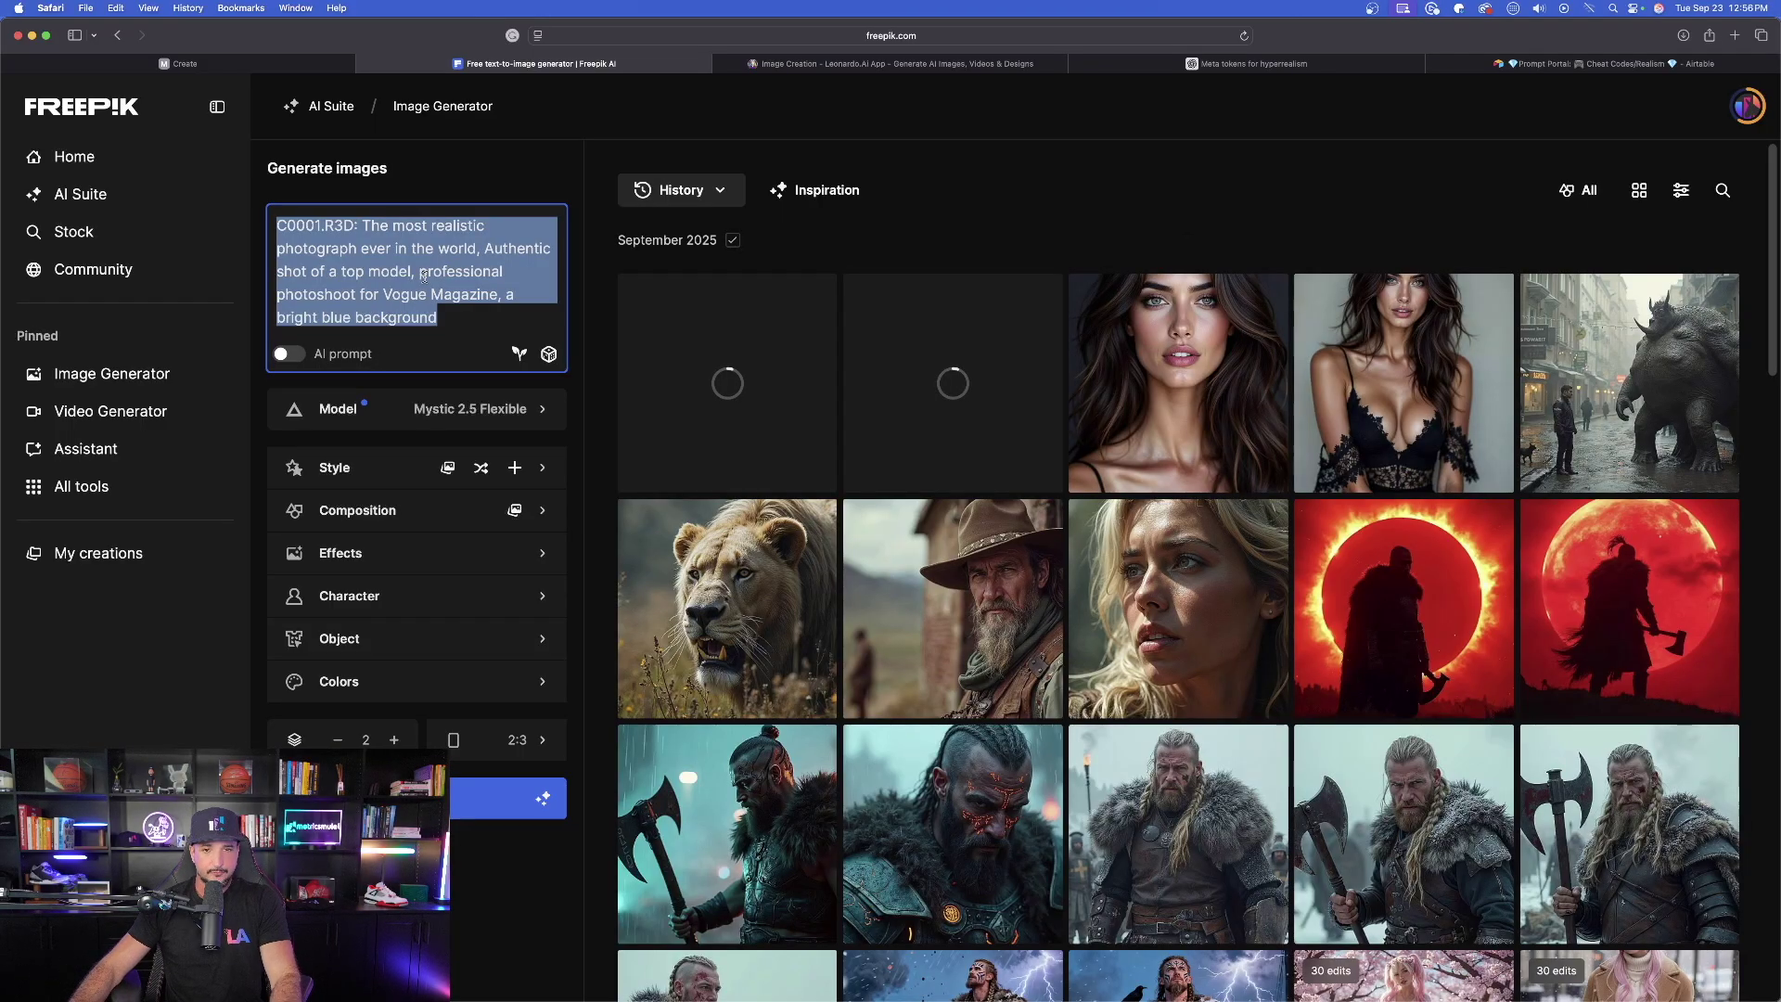
{"action": "left_click", "coordinate": [890, 63]}
{"action": "scroll", "coordinate": [699, 221], "scroll_direction": "up", "scroll_amount": 10}
{"action": "scroll", "coordinate": [699, 221], "scroll_direction": "down", "scroll_amount": 1}
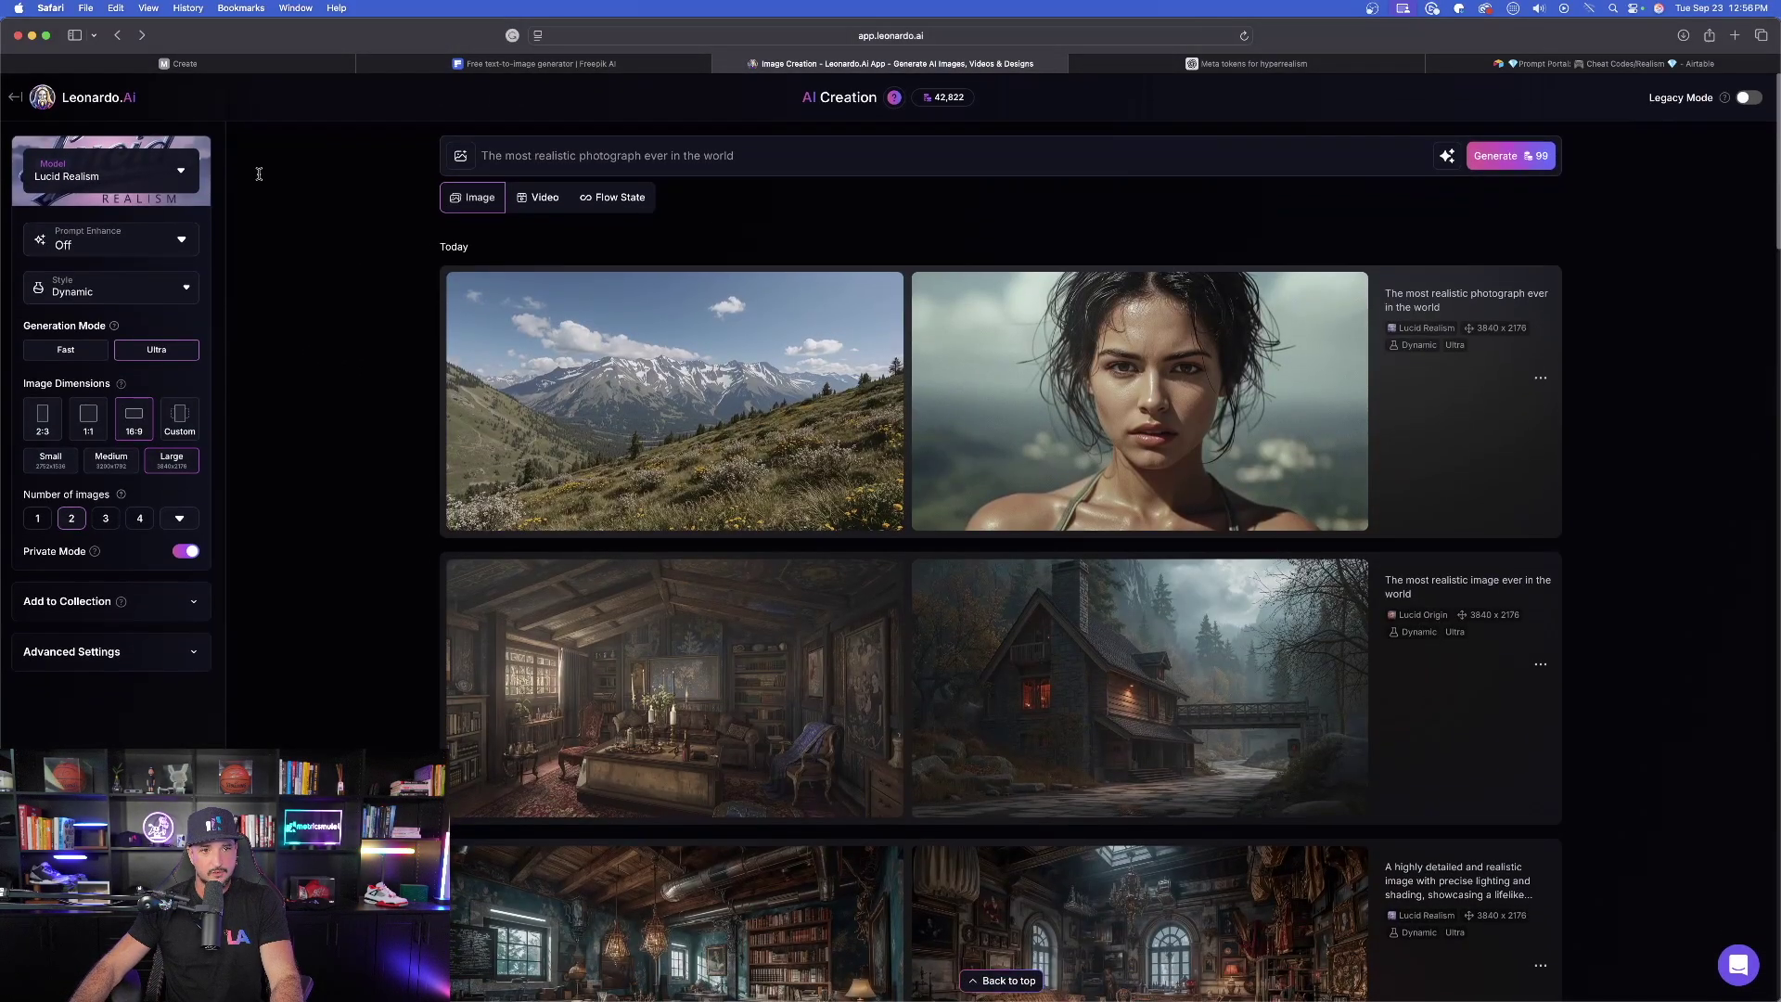
{"action": "left_click", "coordinate": [111, 174]}
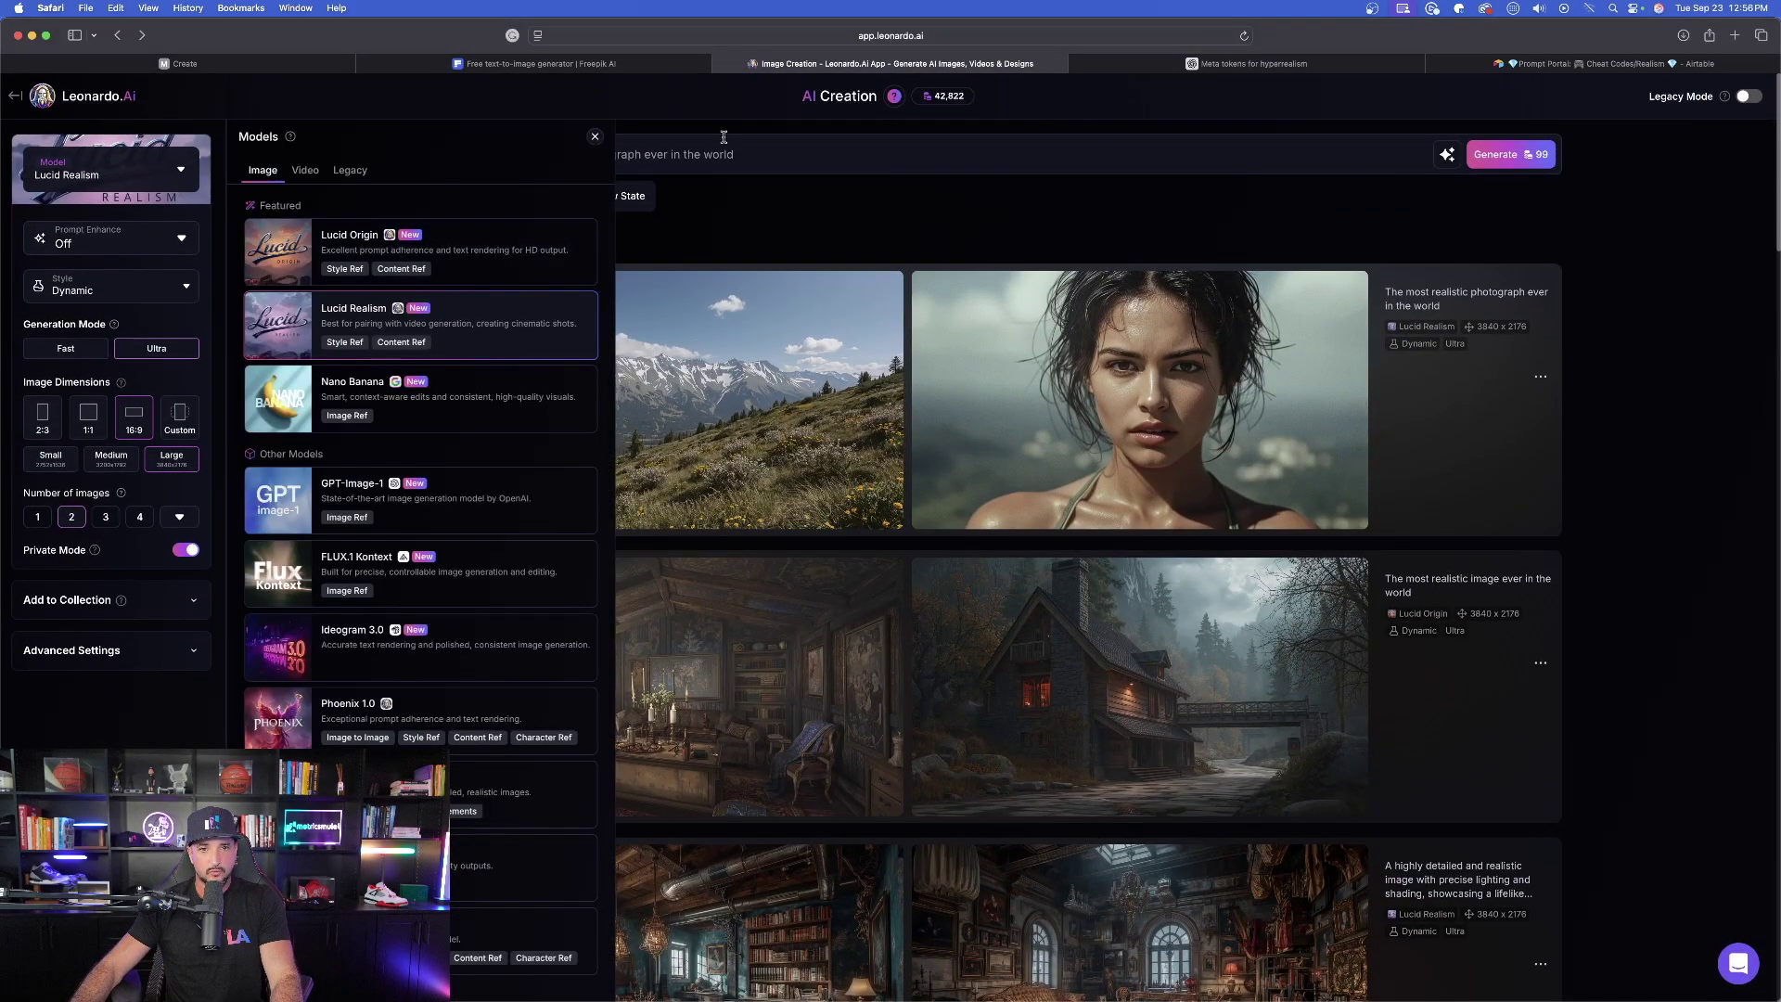
{"action": "left_click", "coordinate": [724, 139]}
{"action": "key", "text": "super+v"}
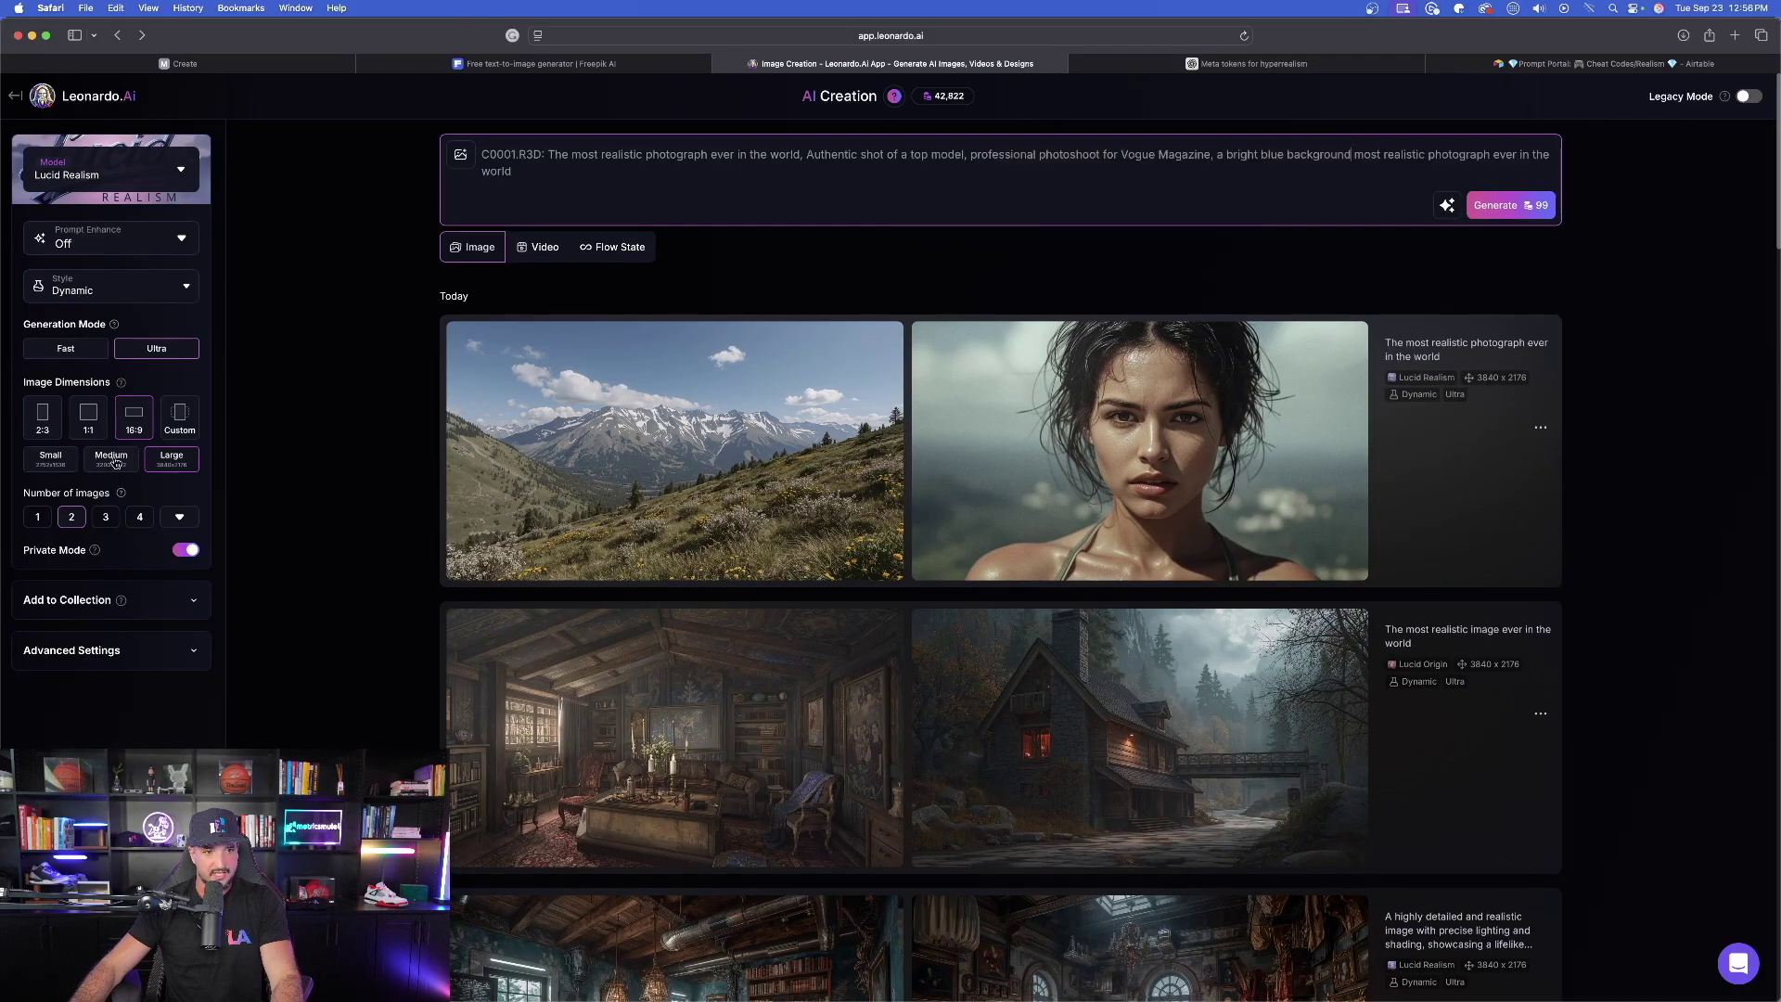
Set the image dimensions to 2:3 and the style to Portrait, and generate the images with Lucid Realism
{"action": "left_click", "coordinate": [42, 420]}
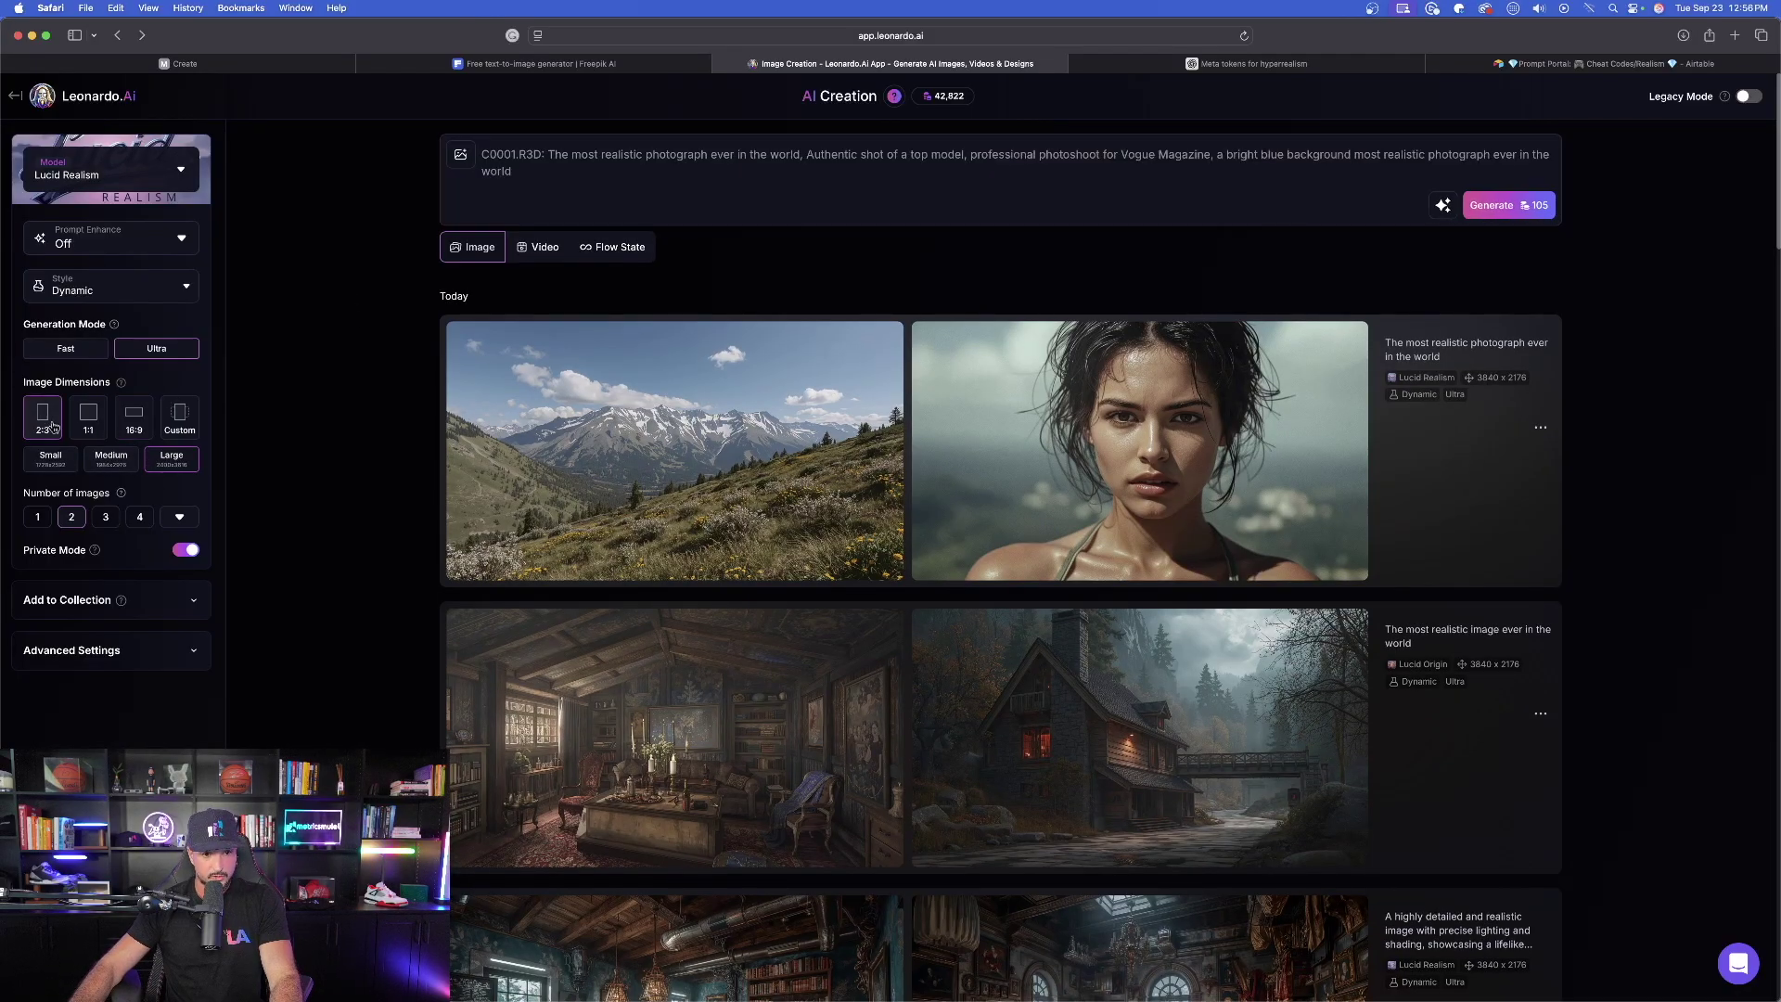
{"action": "left_click", "coordinate": [103, 287]}
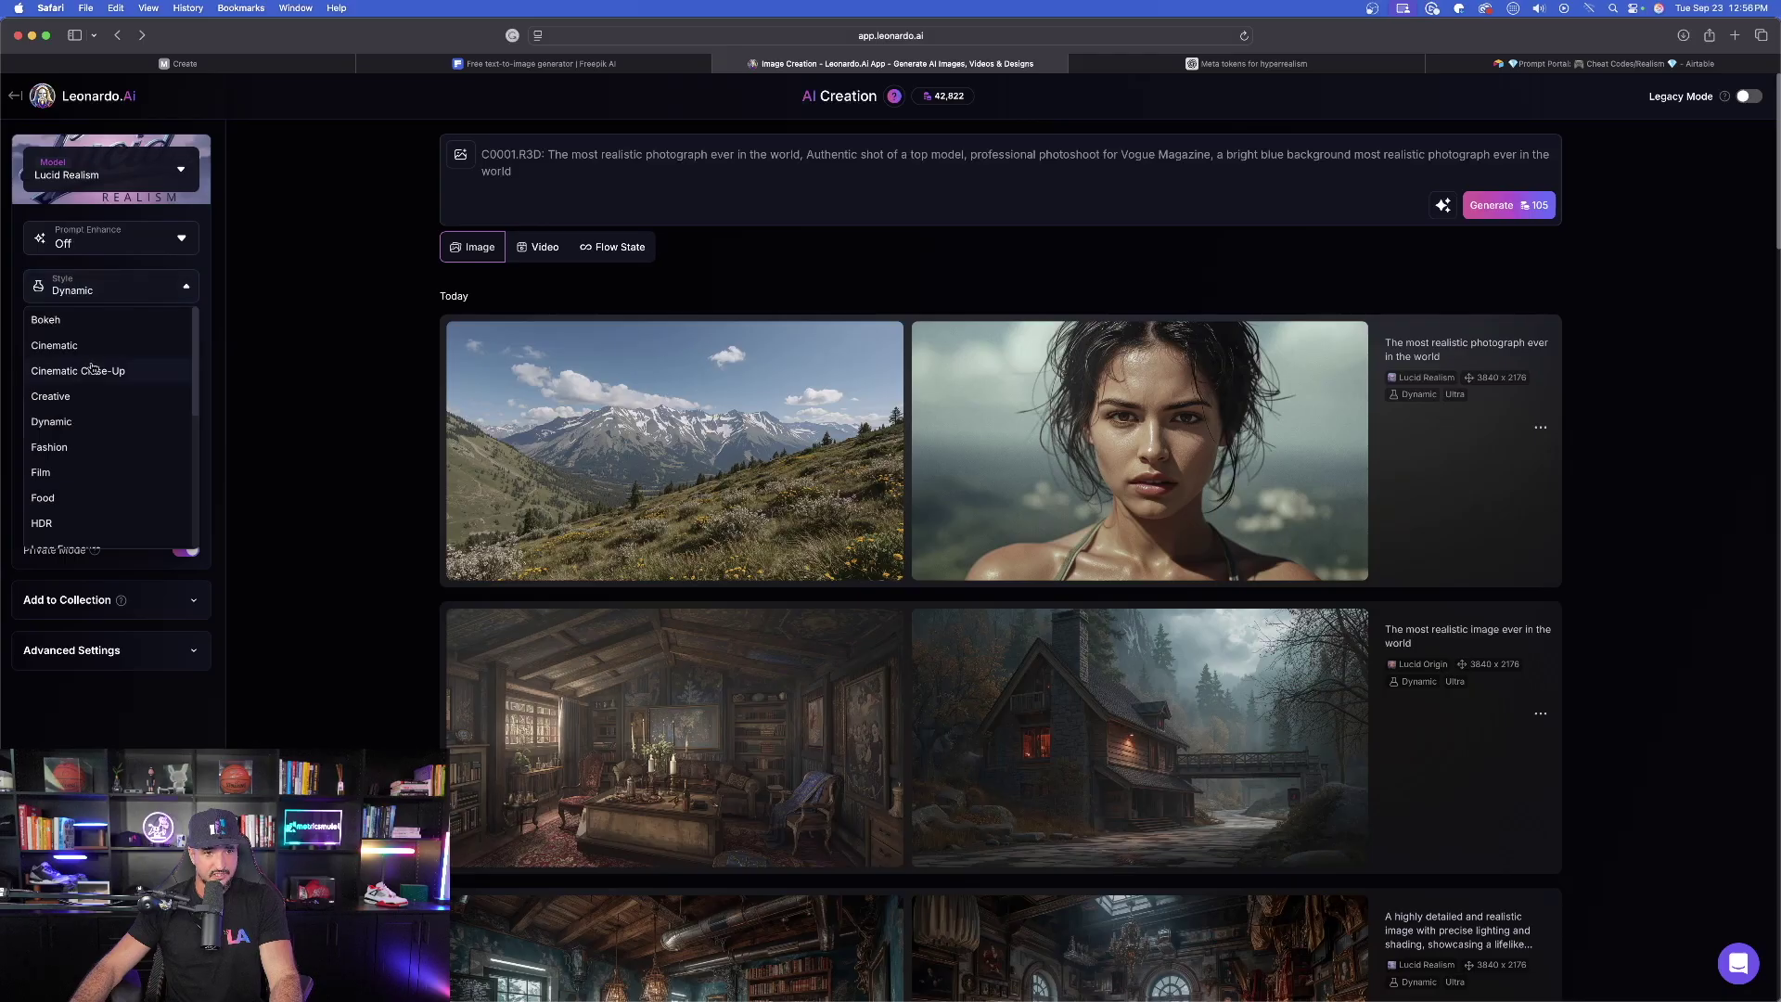
{"action": "scroll", "coordinate": [102, 454], "scroll_direction": "down", "scroll_amount": 5}
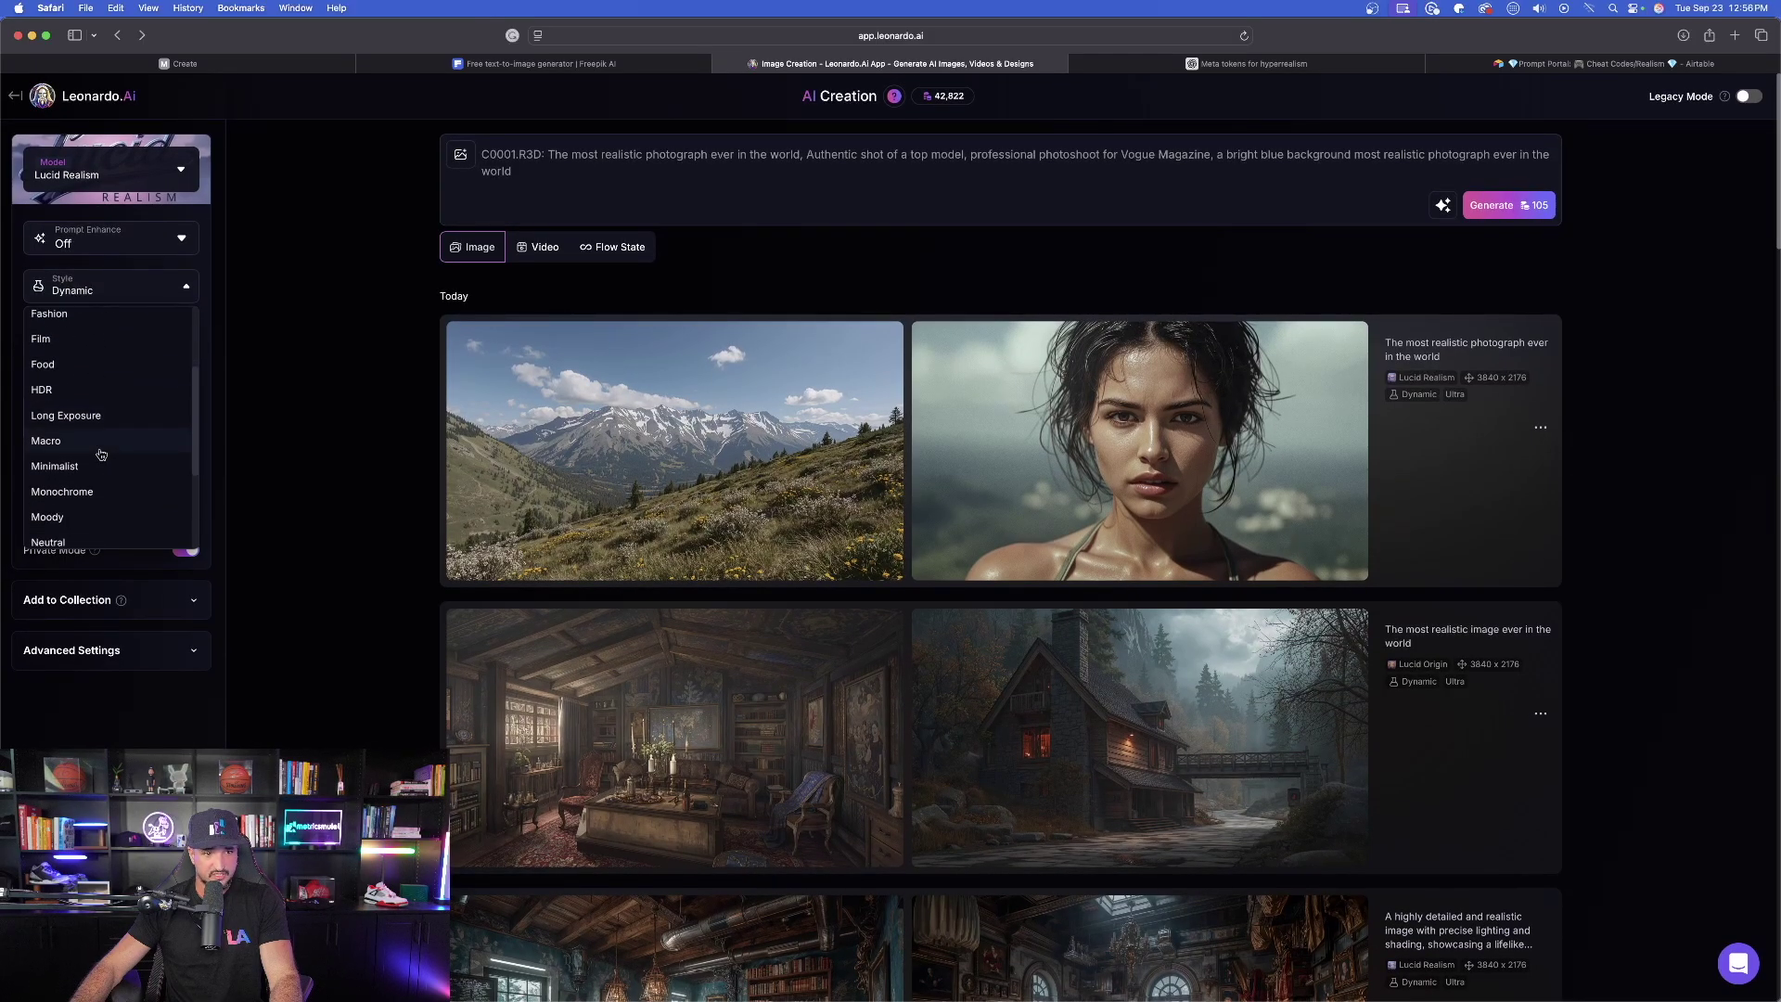
{"action": "left_click", "coordinate": [48, 434]}
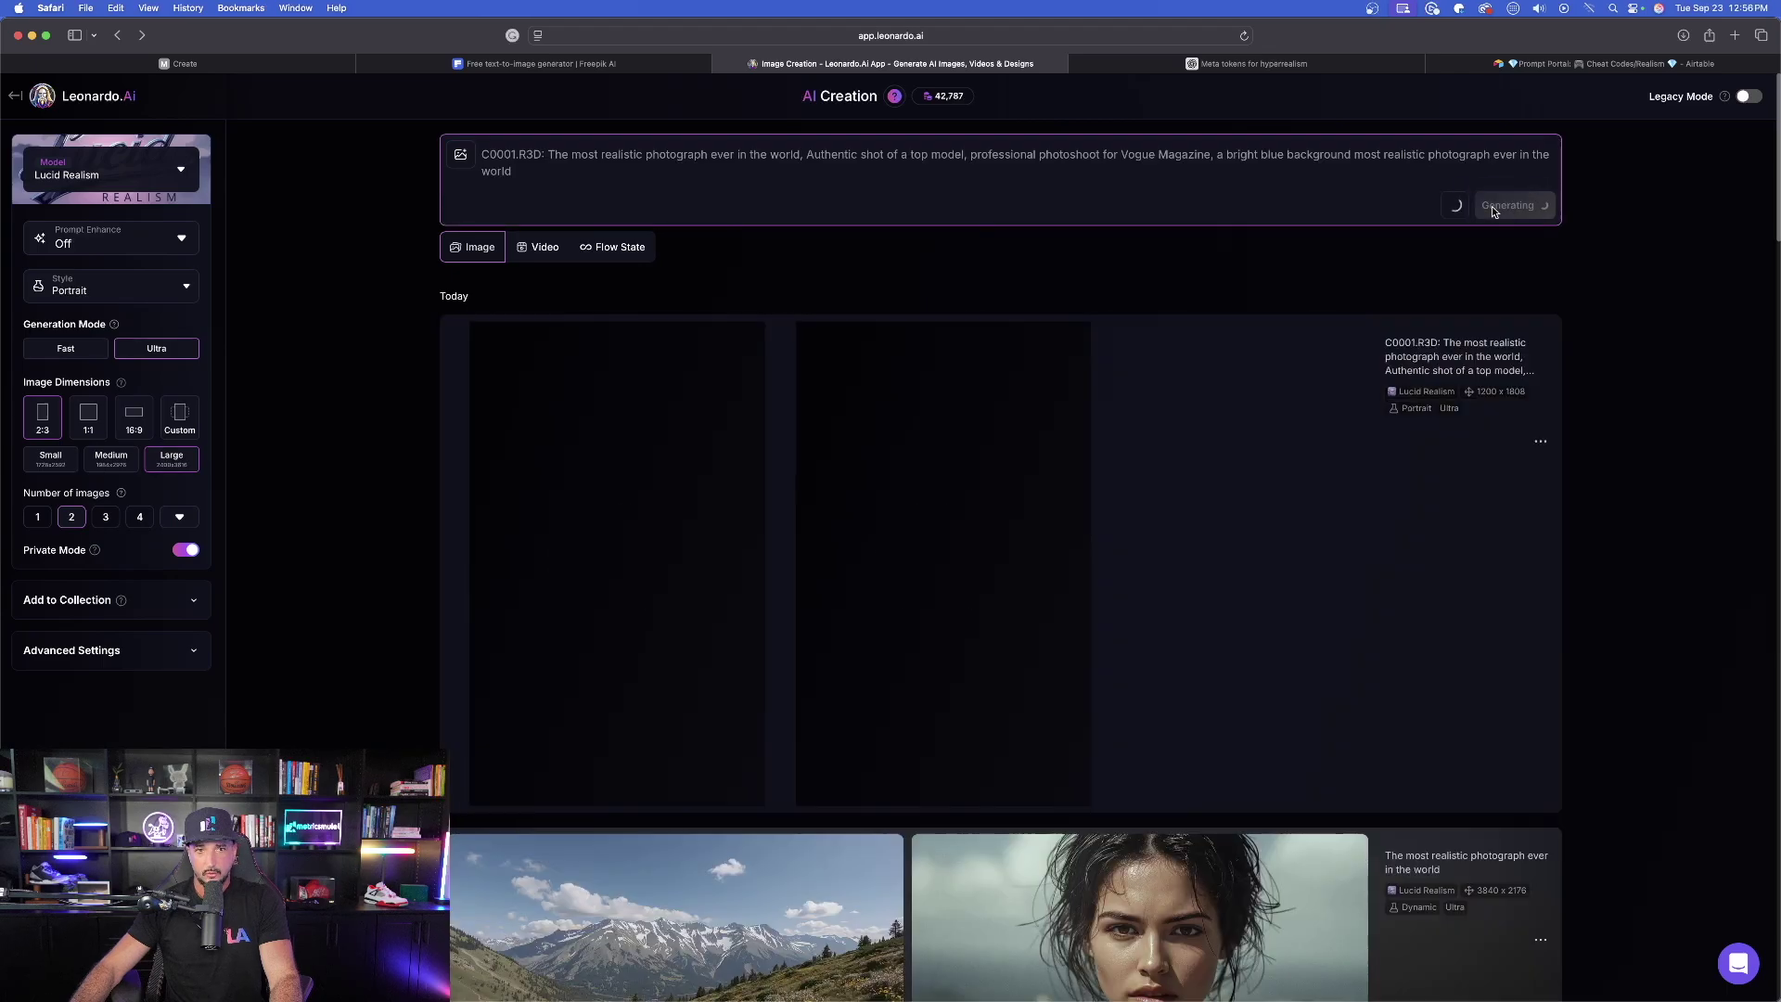
{"action": "left_click", "coordinate": [1508, 205]}
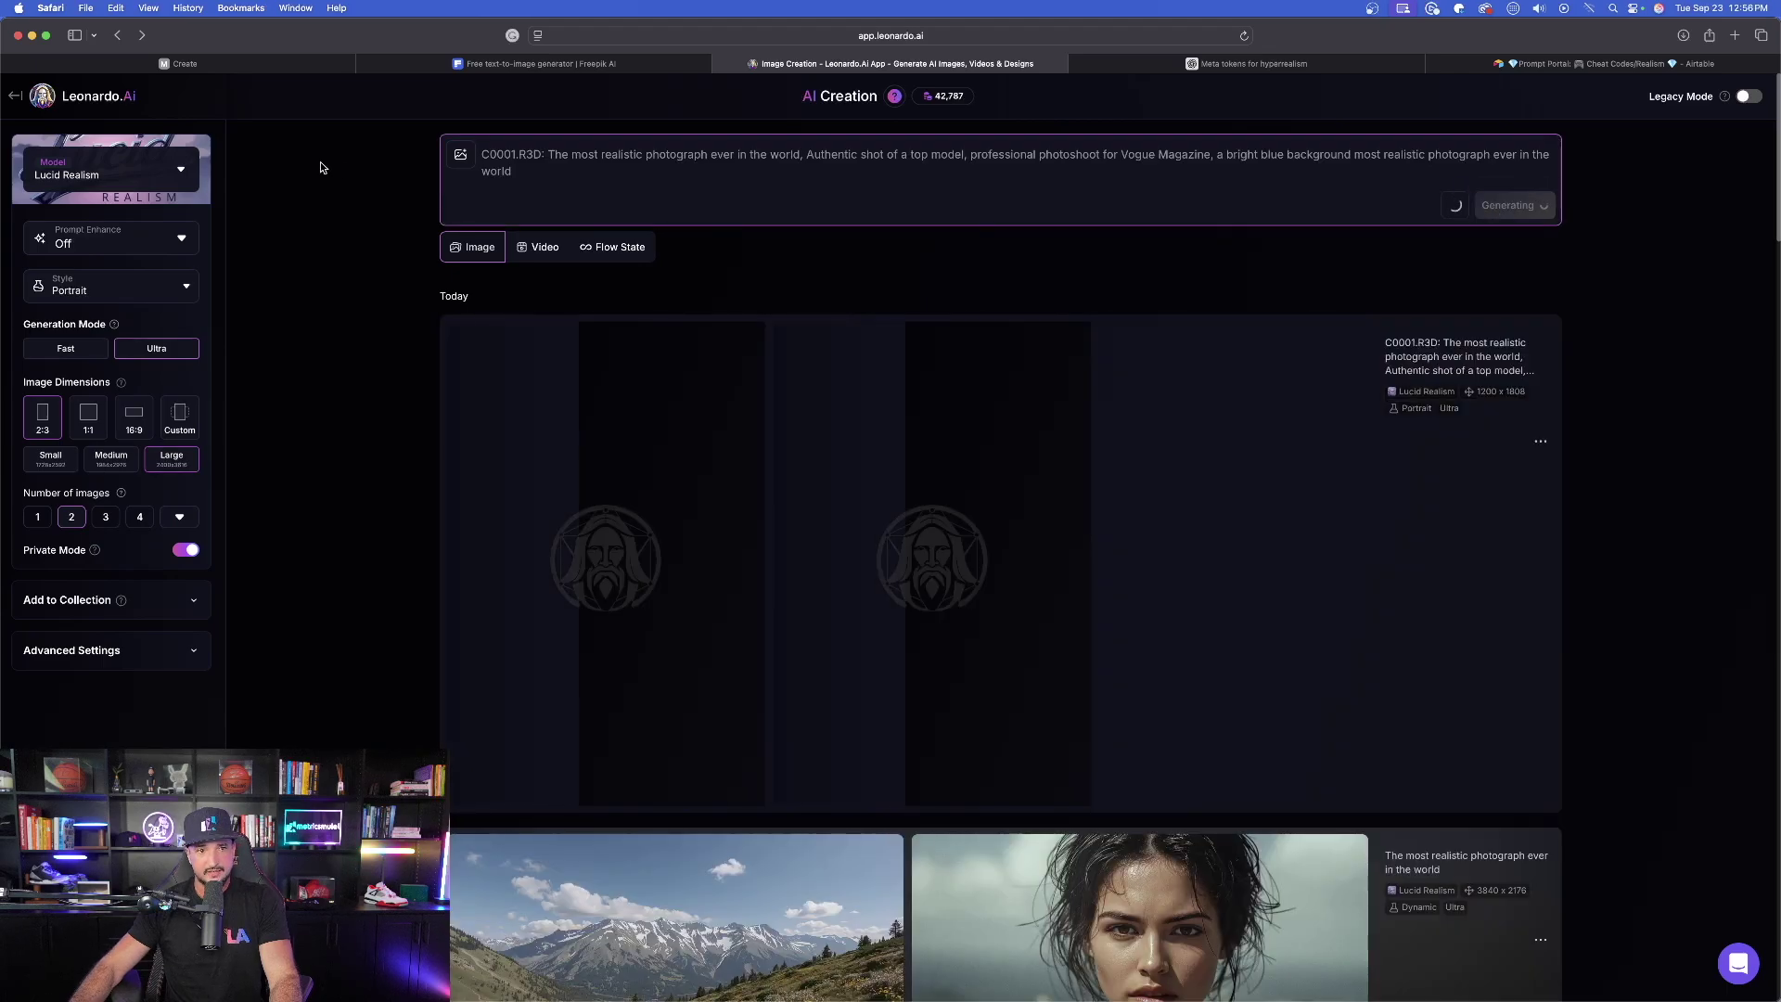
Change the Leonardo.Ai model to Lucid Origin and generate the C0001.R3D images with it
{"action": "left_click", "coordinate": [157, 175]}
{"action": "left_click", "coordinate": [371, 243]}
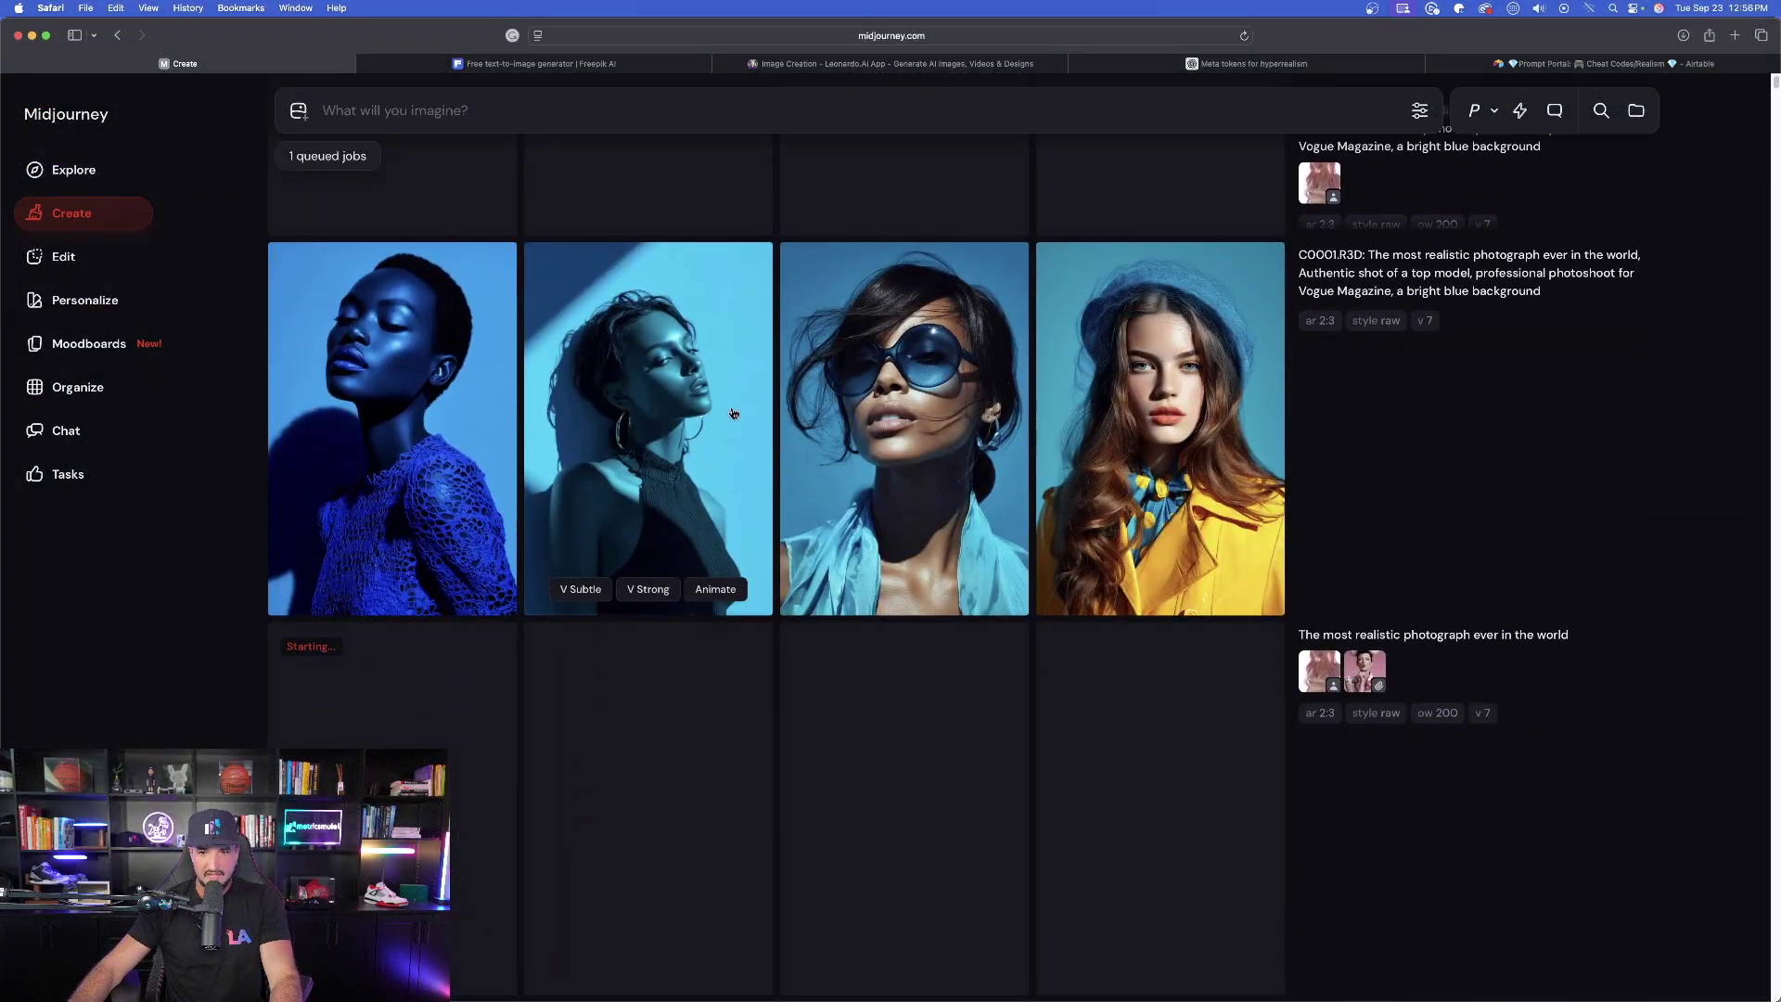
Switch to Midjourney and look through the four C0001.R3D images at full size
{"action": "left_click", "coordinate": [417, 379]}
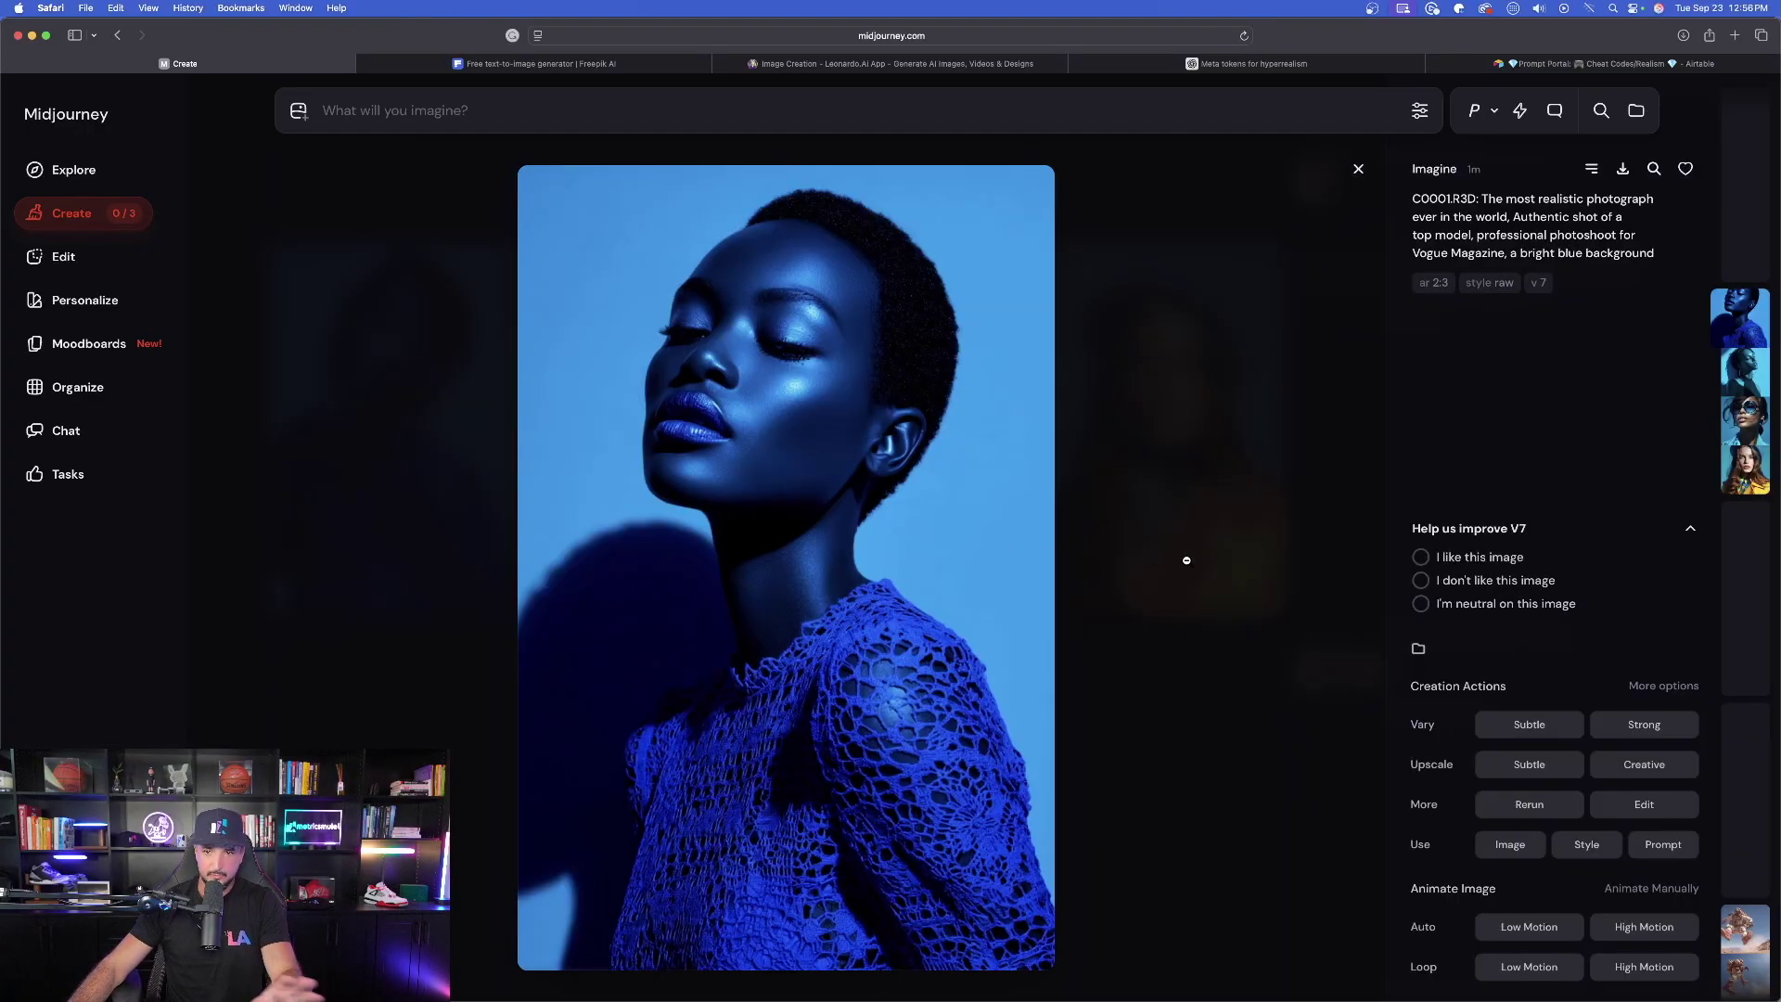
{"action": "scroll", "coordinate": [1191, 569], "scroll_direction": "down", "scroll_amount": 1}
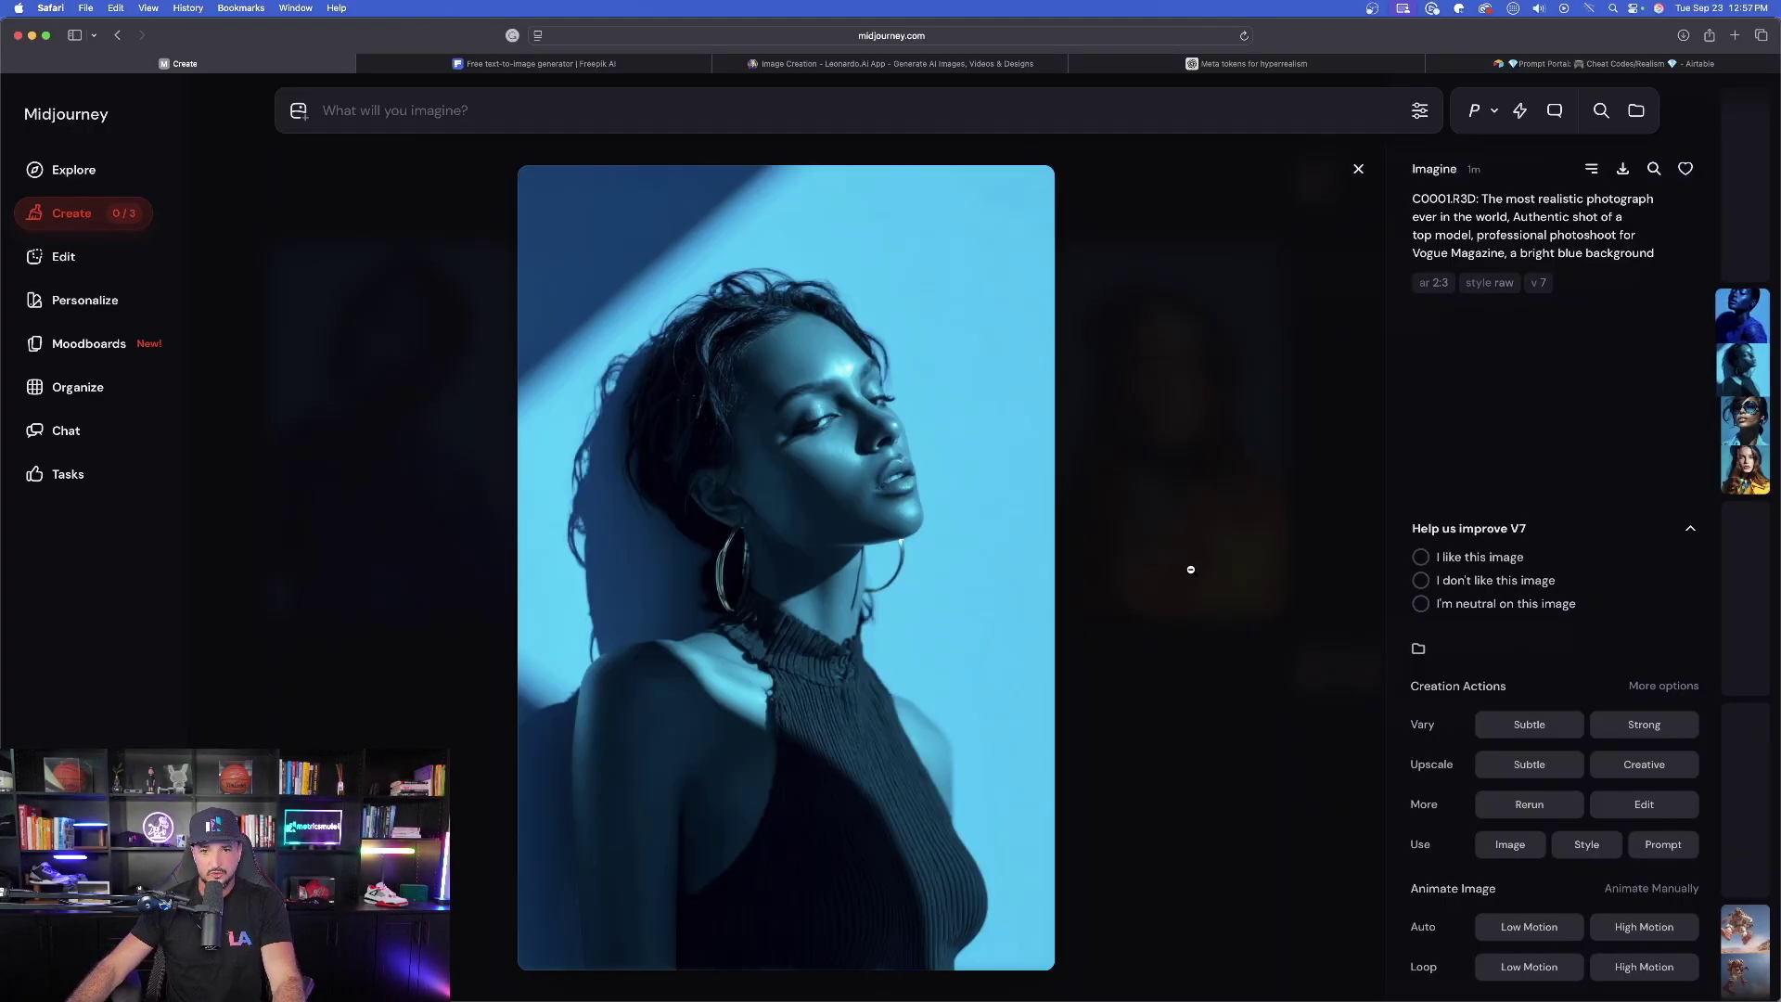
{"action": "scroll", "coordinate": [1191, 570], "scroll_direction": "down", "scroll_amount": 1}
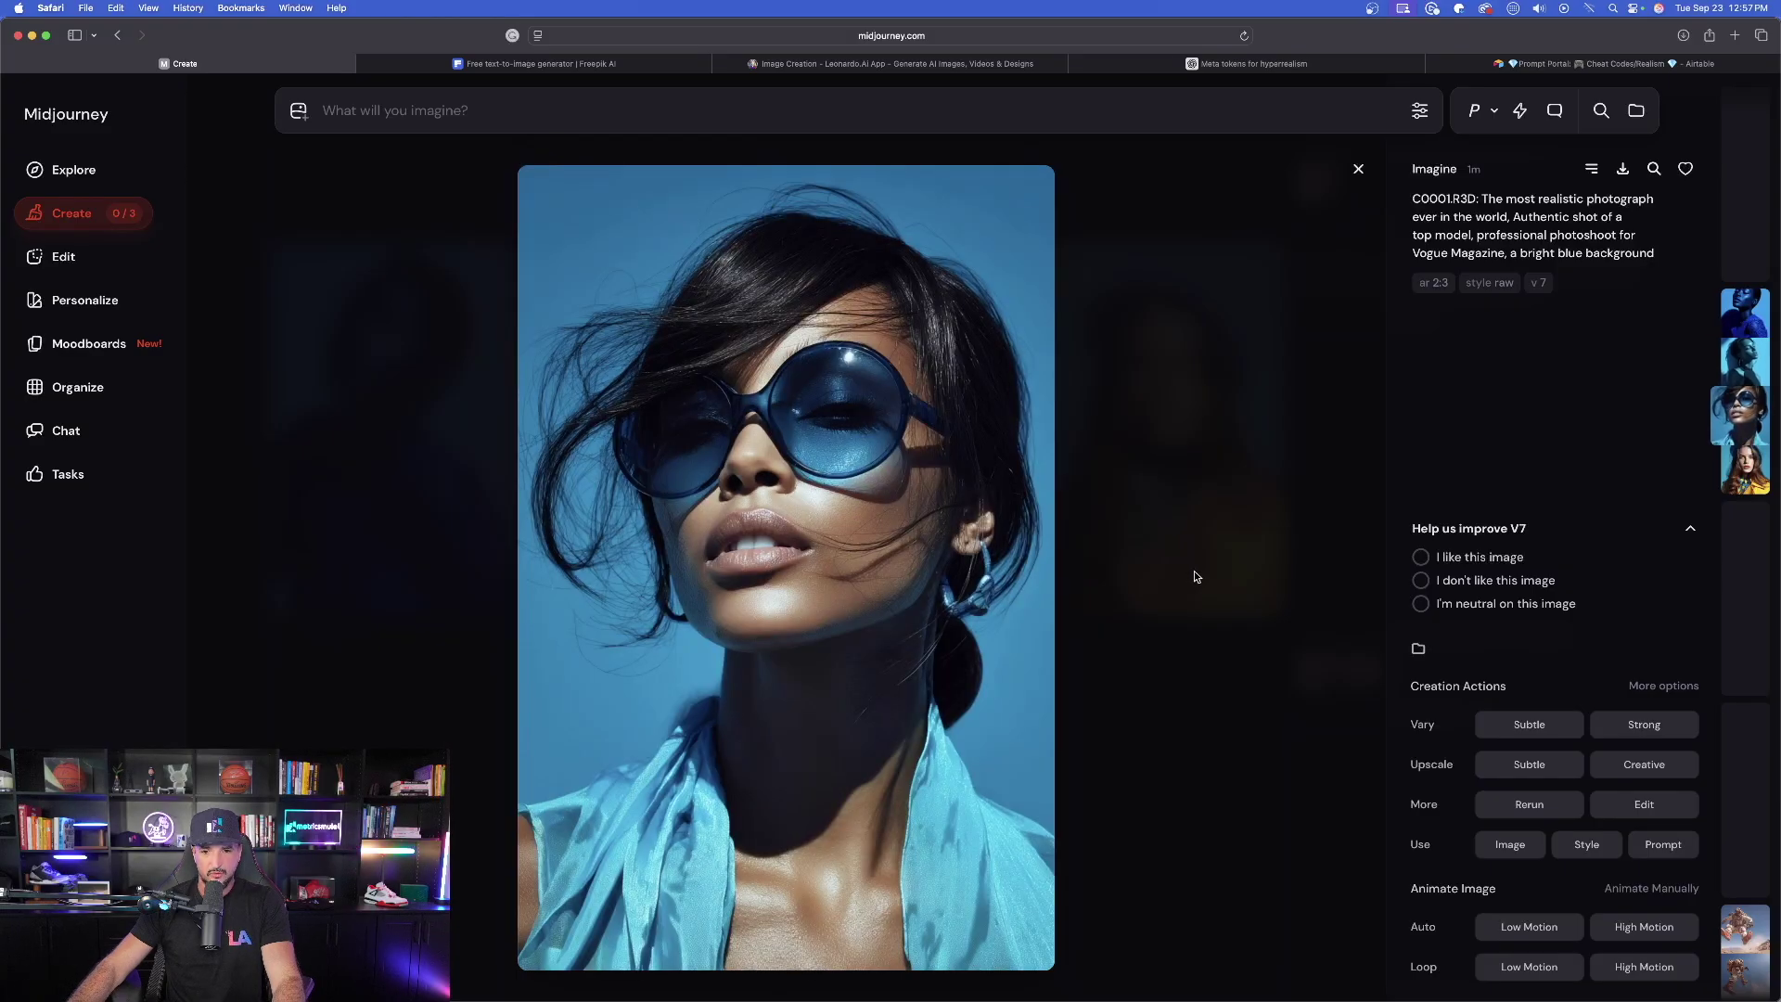
{"action": "scroll", "coordinate": [1194, 571], "scroll_direction": "down", "scroll_amount": 1}
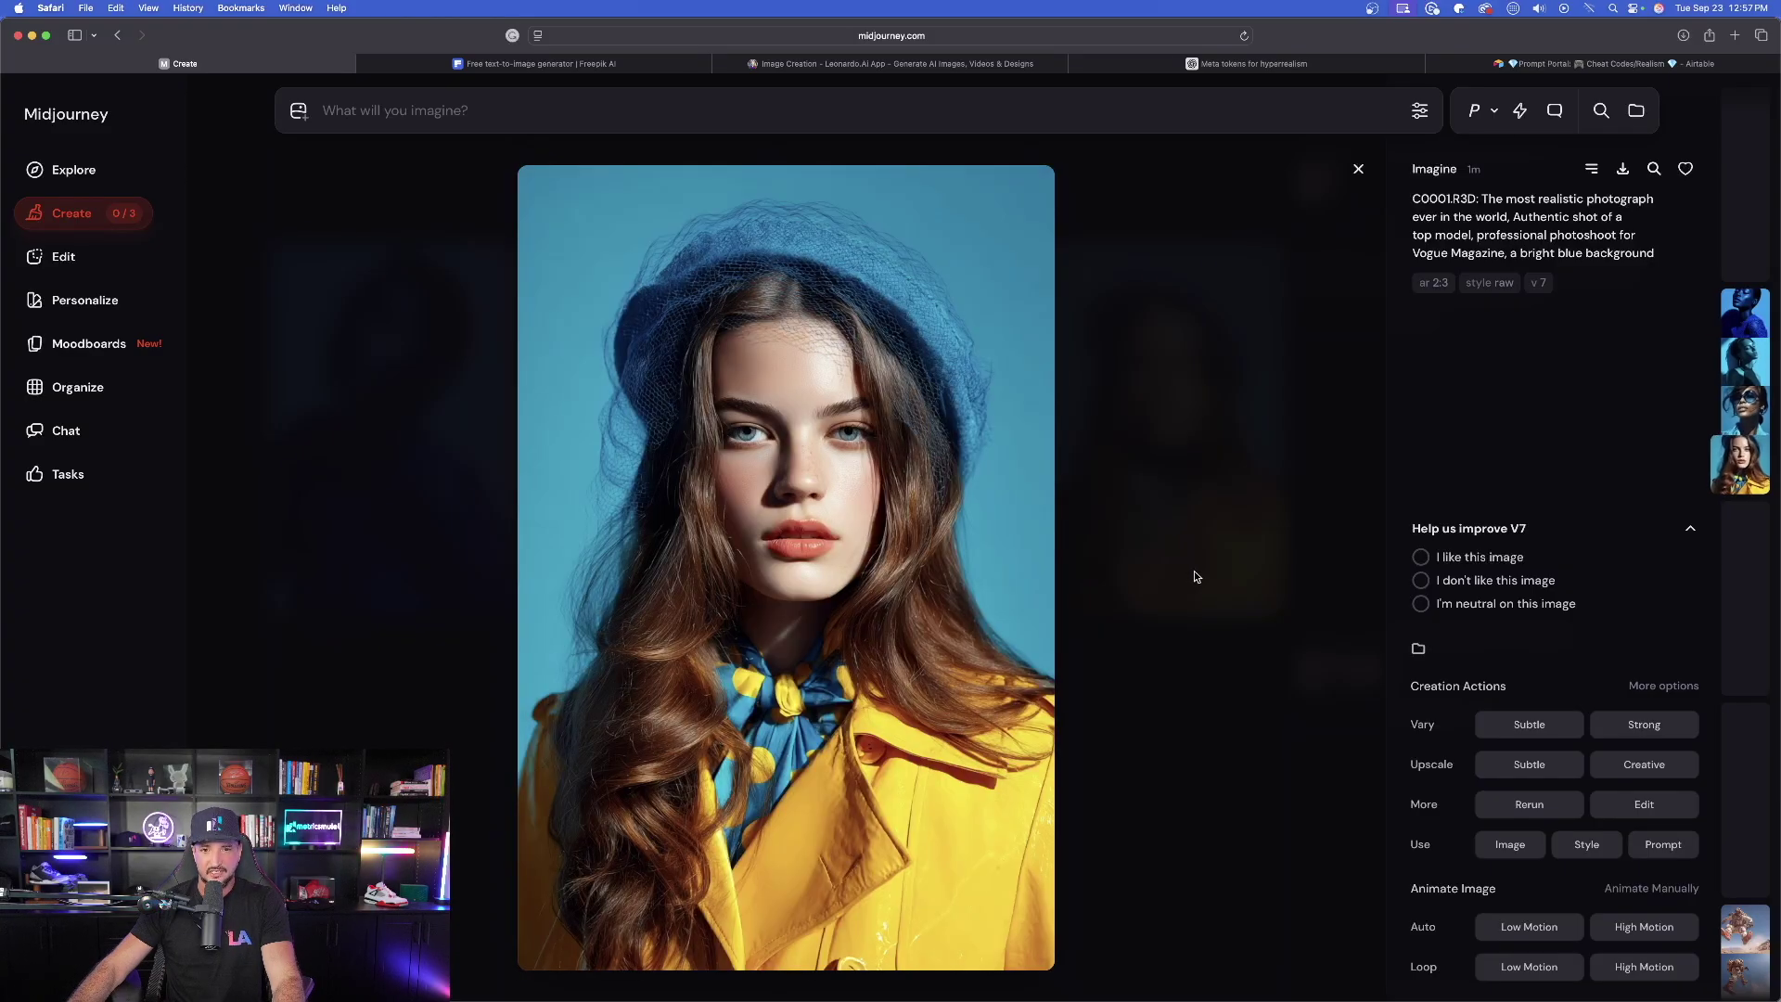
Animate the C0001.R3D portrait with the round sunglasses using automatic low motion, and close the enlarged view
{"action": "scroll", "coordinate": [1194, 570], "scroll_direction": "up", "scroll_amount": 1}
{"action": "left_click", "coordinate": [1529, 926]}
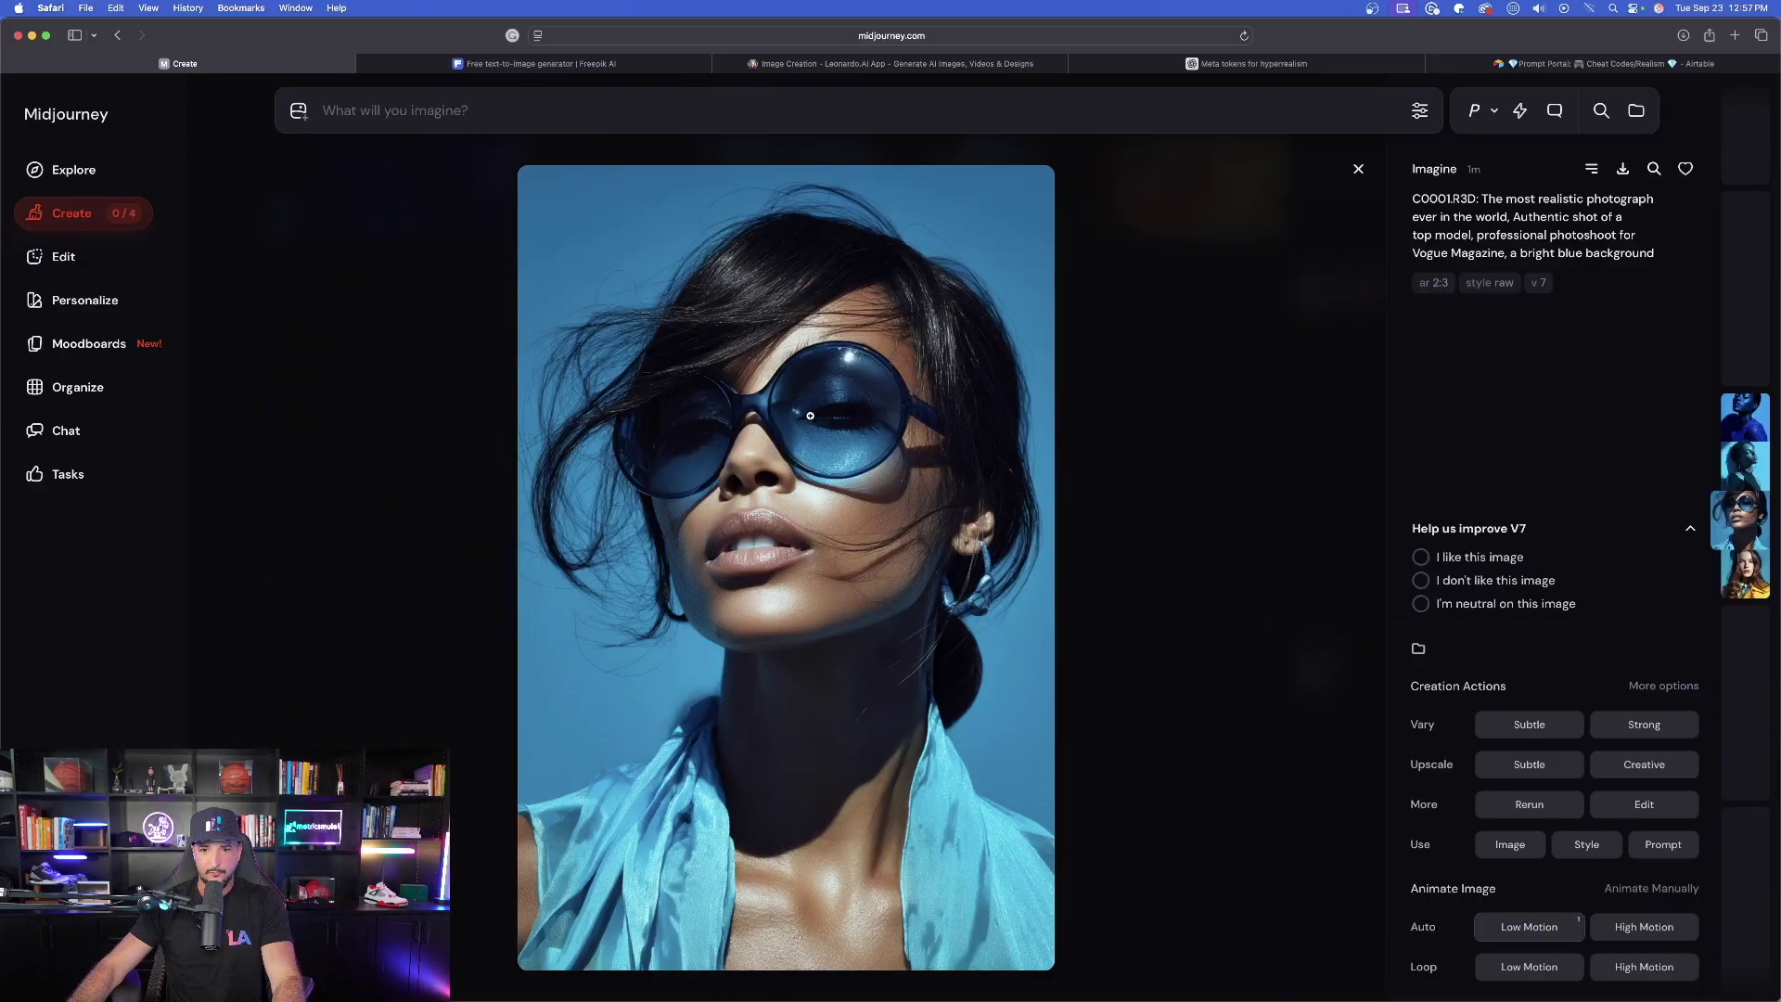
{"action": "scroll", "coordinate": [1069, 461], "scroll_direction": "down", "scroll_amount": 1}
{"action": "scroll", "coordinate": [1188, 362], "scroll_direction": "down", "scroll_amount": 1}
{"action": "left_click", "coordinate": [1357, 170]}
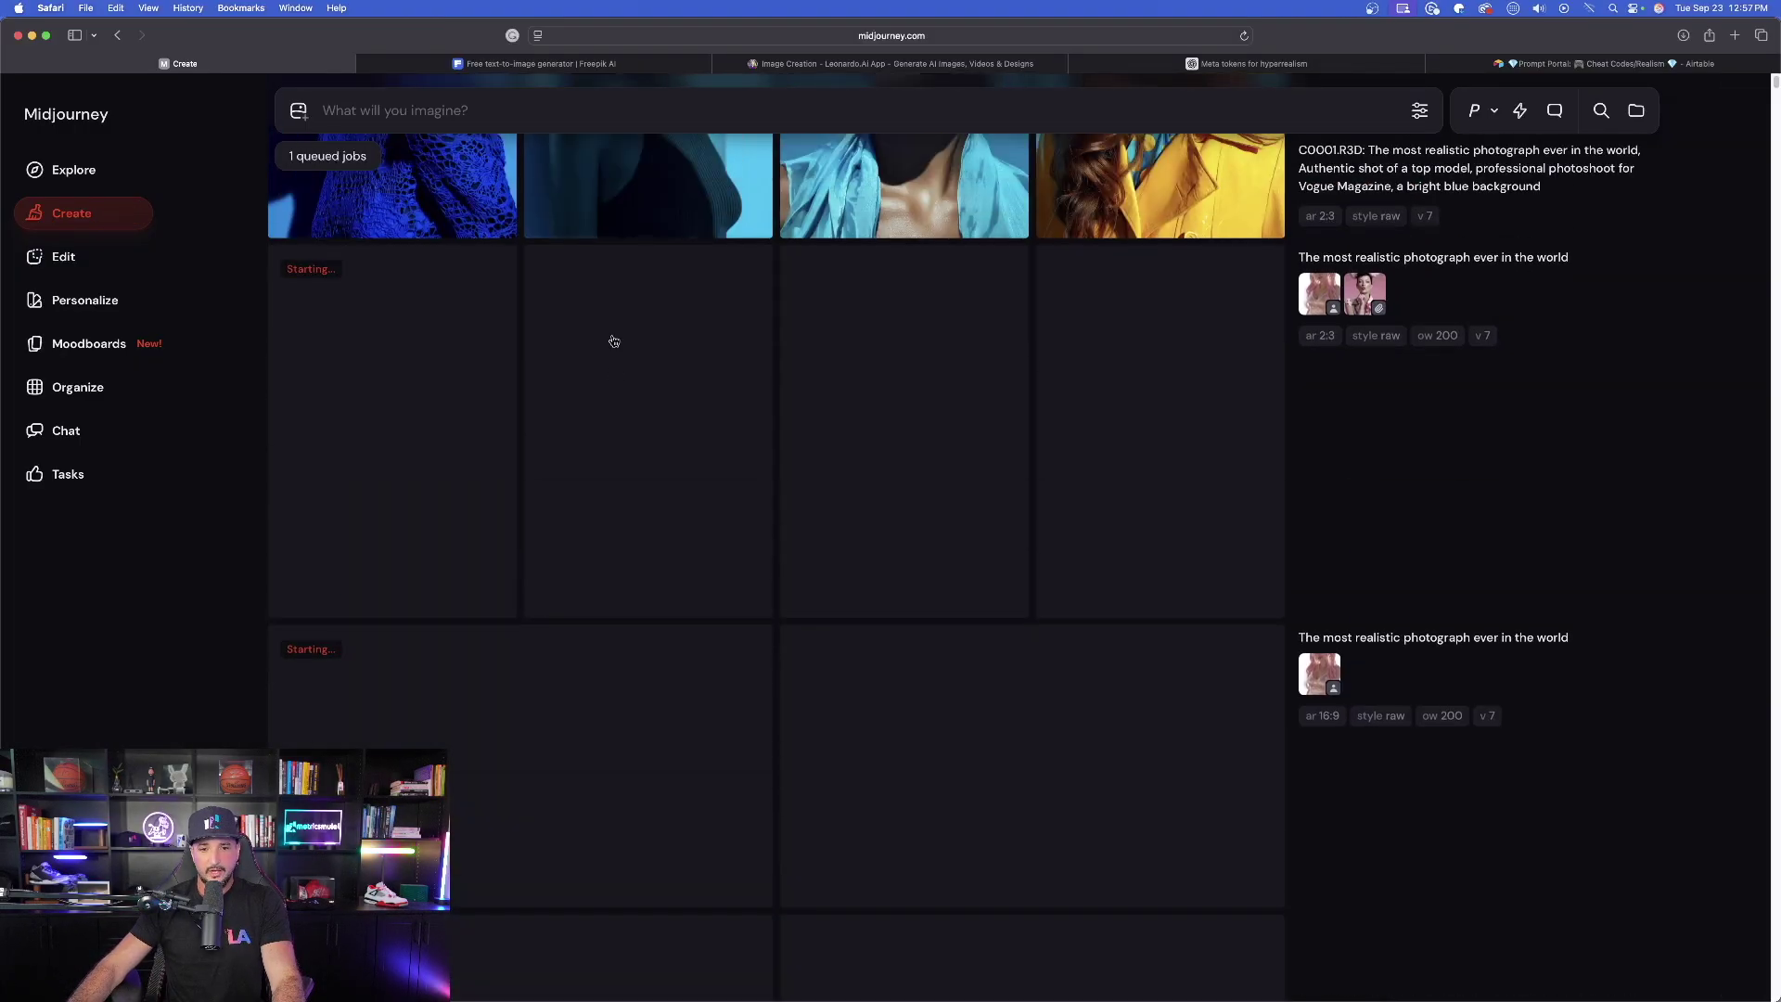
Review the C0001.R3D images in Freepik and Leonardo.Ai, and close the Leonardo.Ai page
{"action": "left_click", "coordinate": [501, 63]}
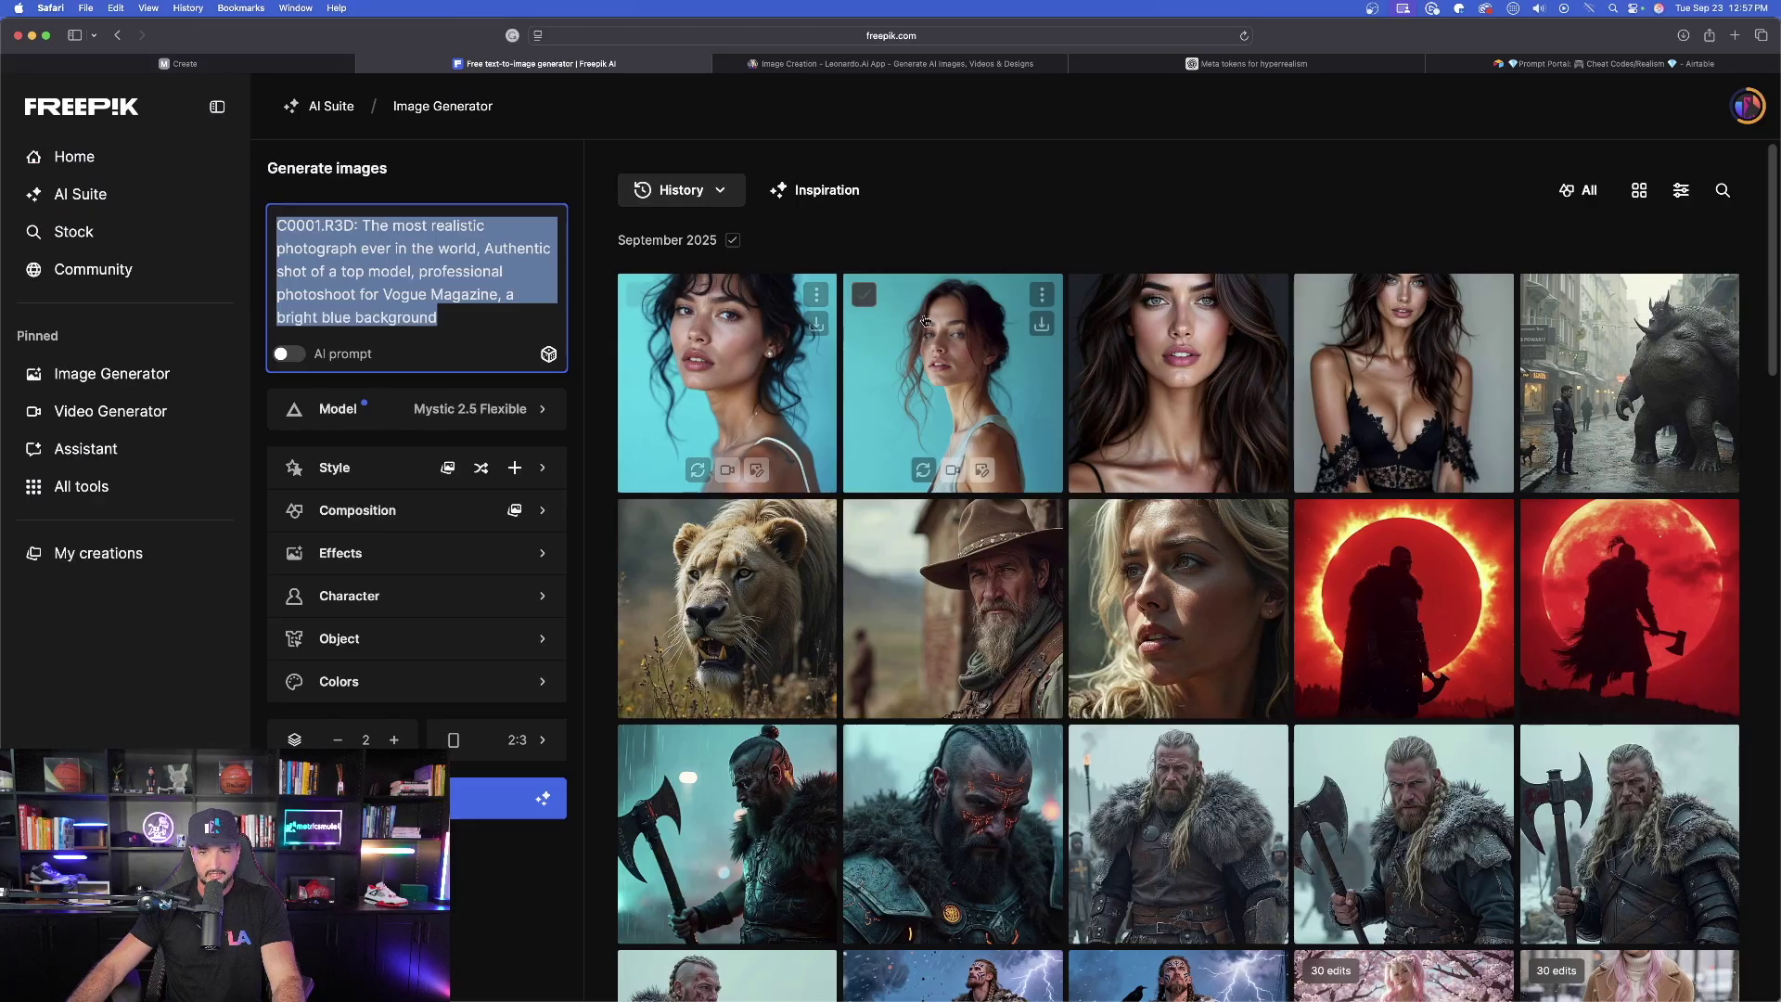
{"action": "left_click", "coordinate": [715, 348]}
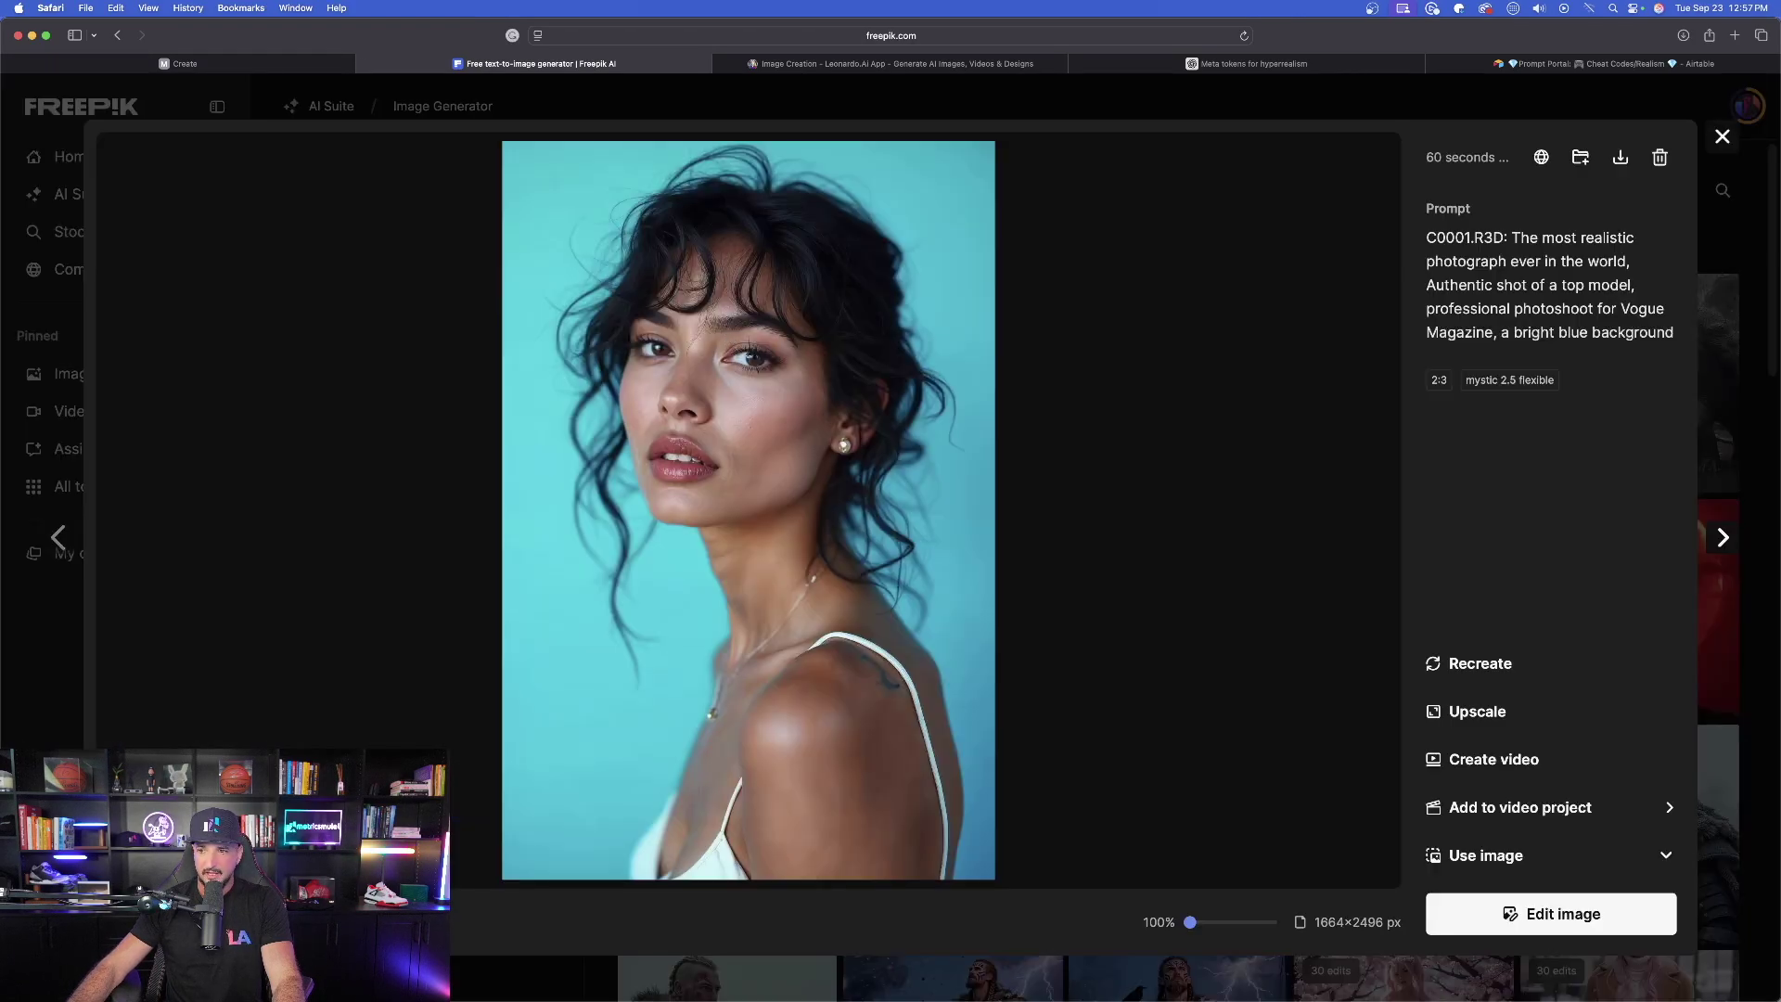
{"action": "left_click", "coordinate": [1723, 538]}
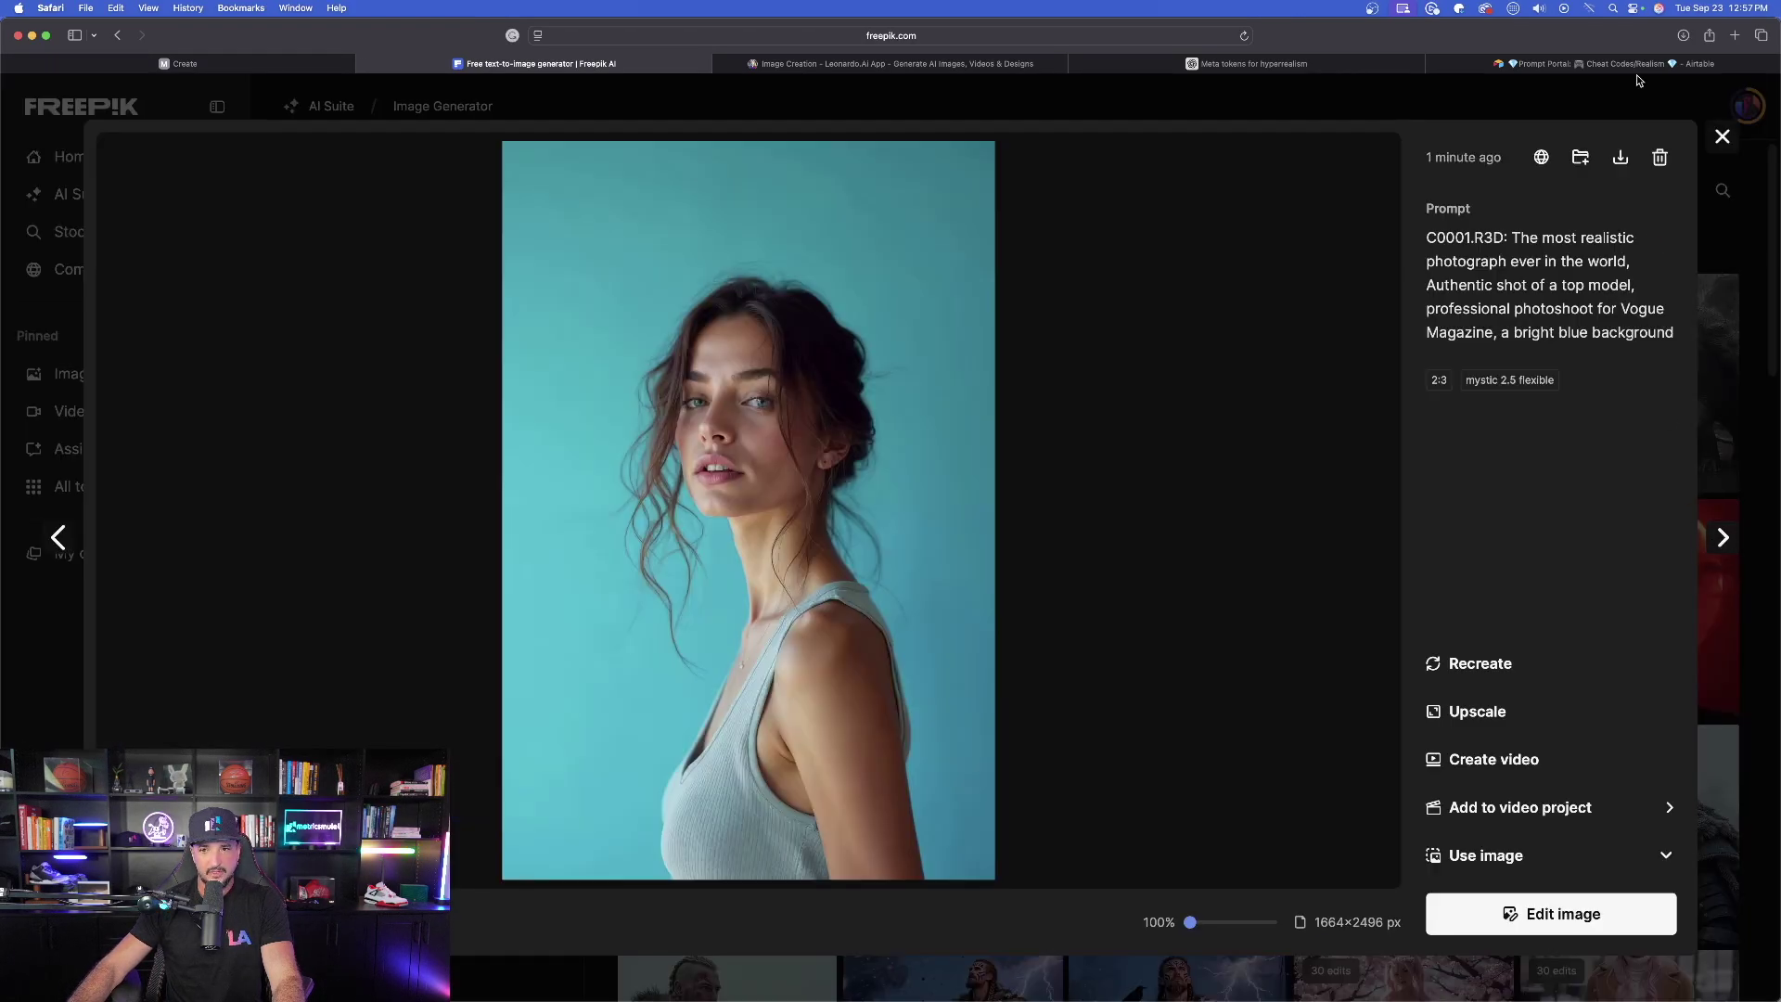
{"action": "left_click", "coordinate": [1722, 136]}
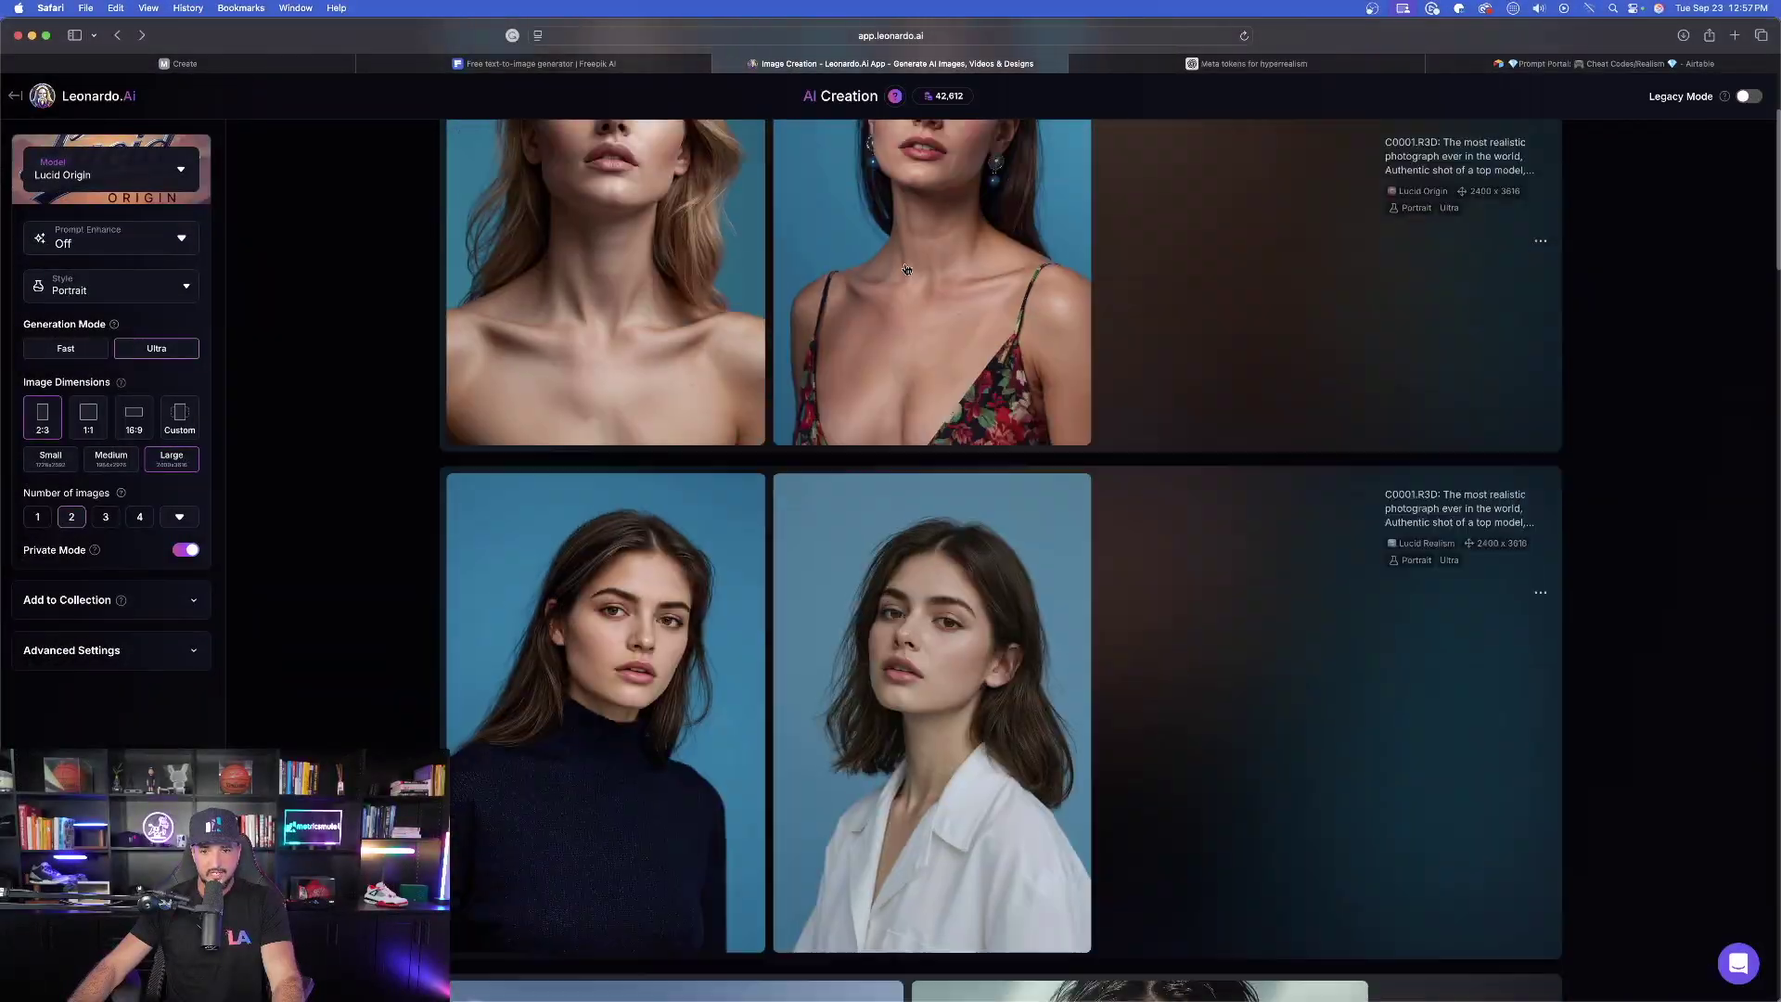
{"action": "scroll", "coordinate": [859, 343], "scroll_direction": "up", "scroll_amount": 10}
{"action": "key", "text": "super+w"}
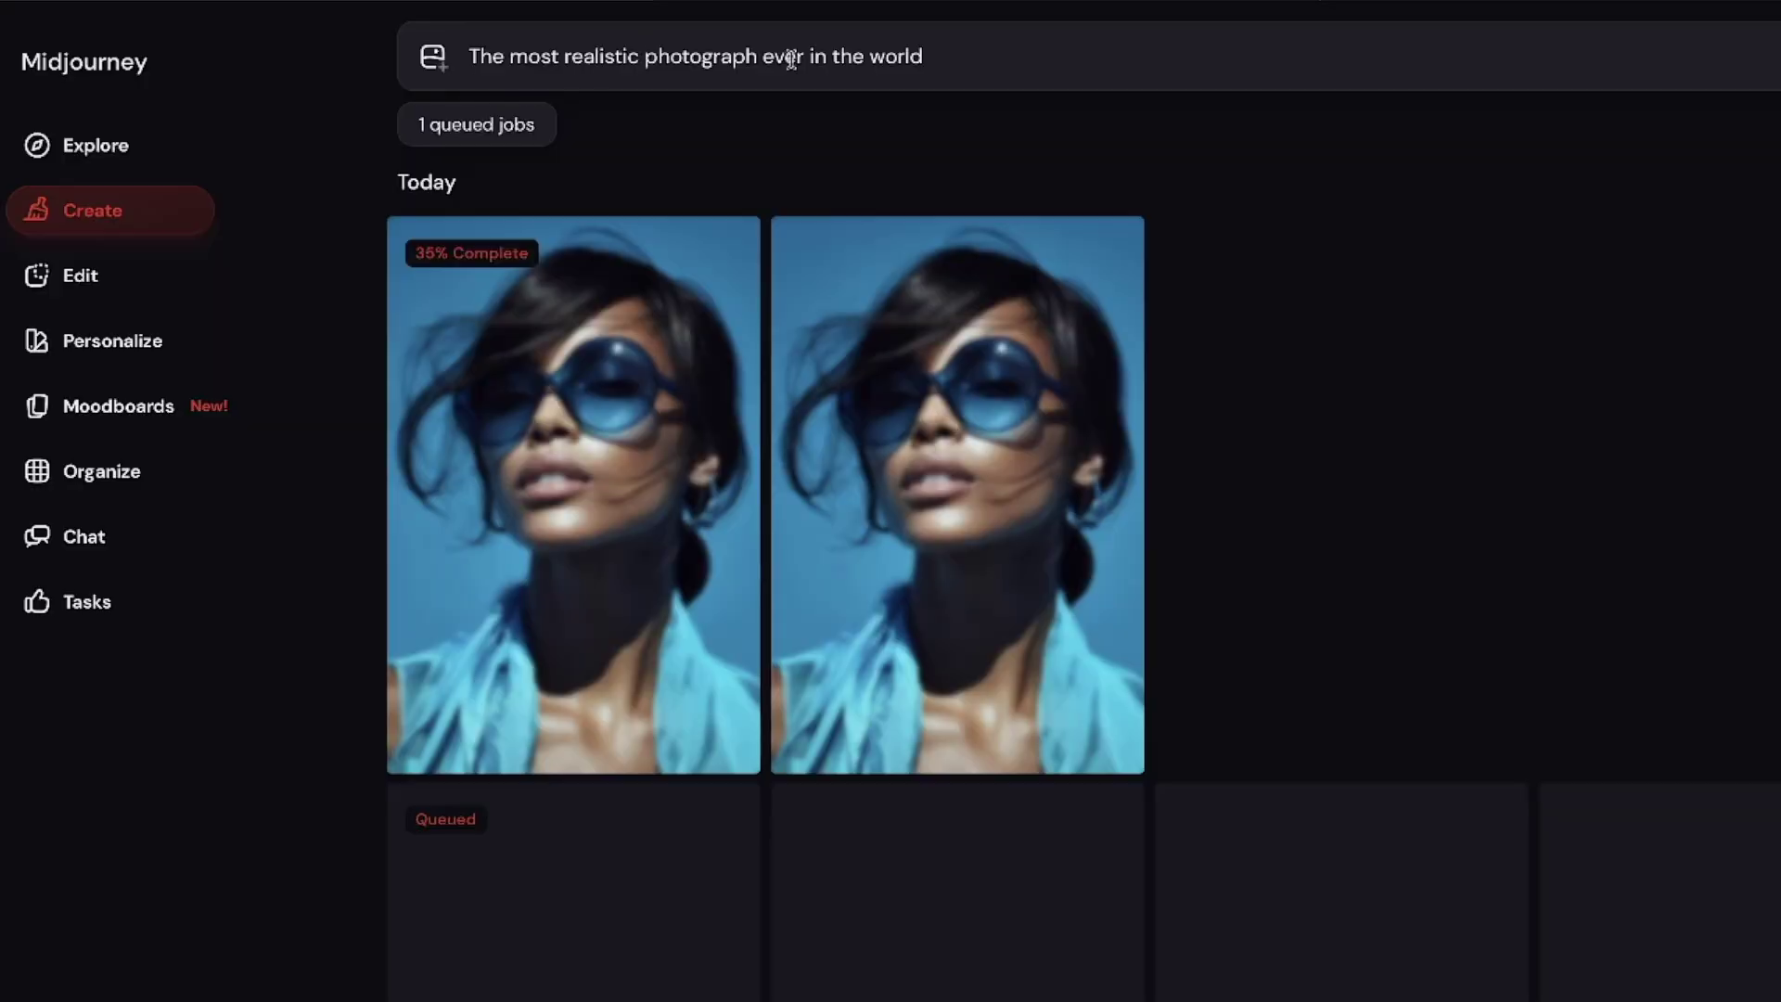
In Midjourney, reword the prompt to "The most realistic cinematic style stills archive shot ever of a Hollywood movie film"
{"action": "type", "text": "cinematic style"}
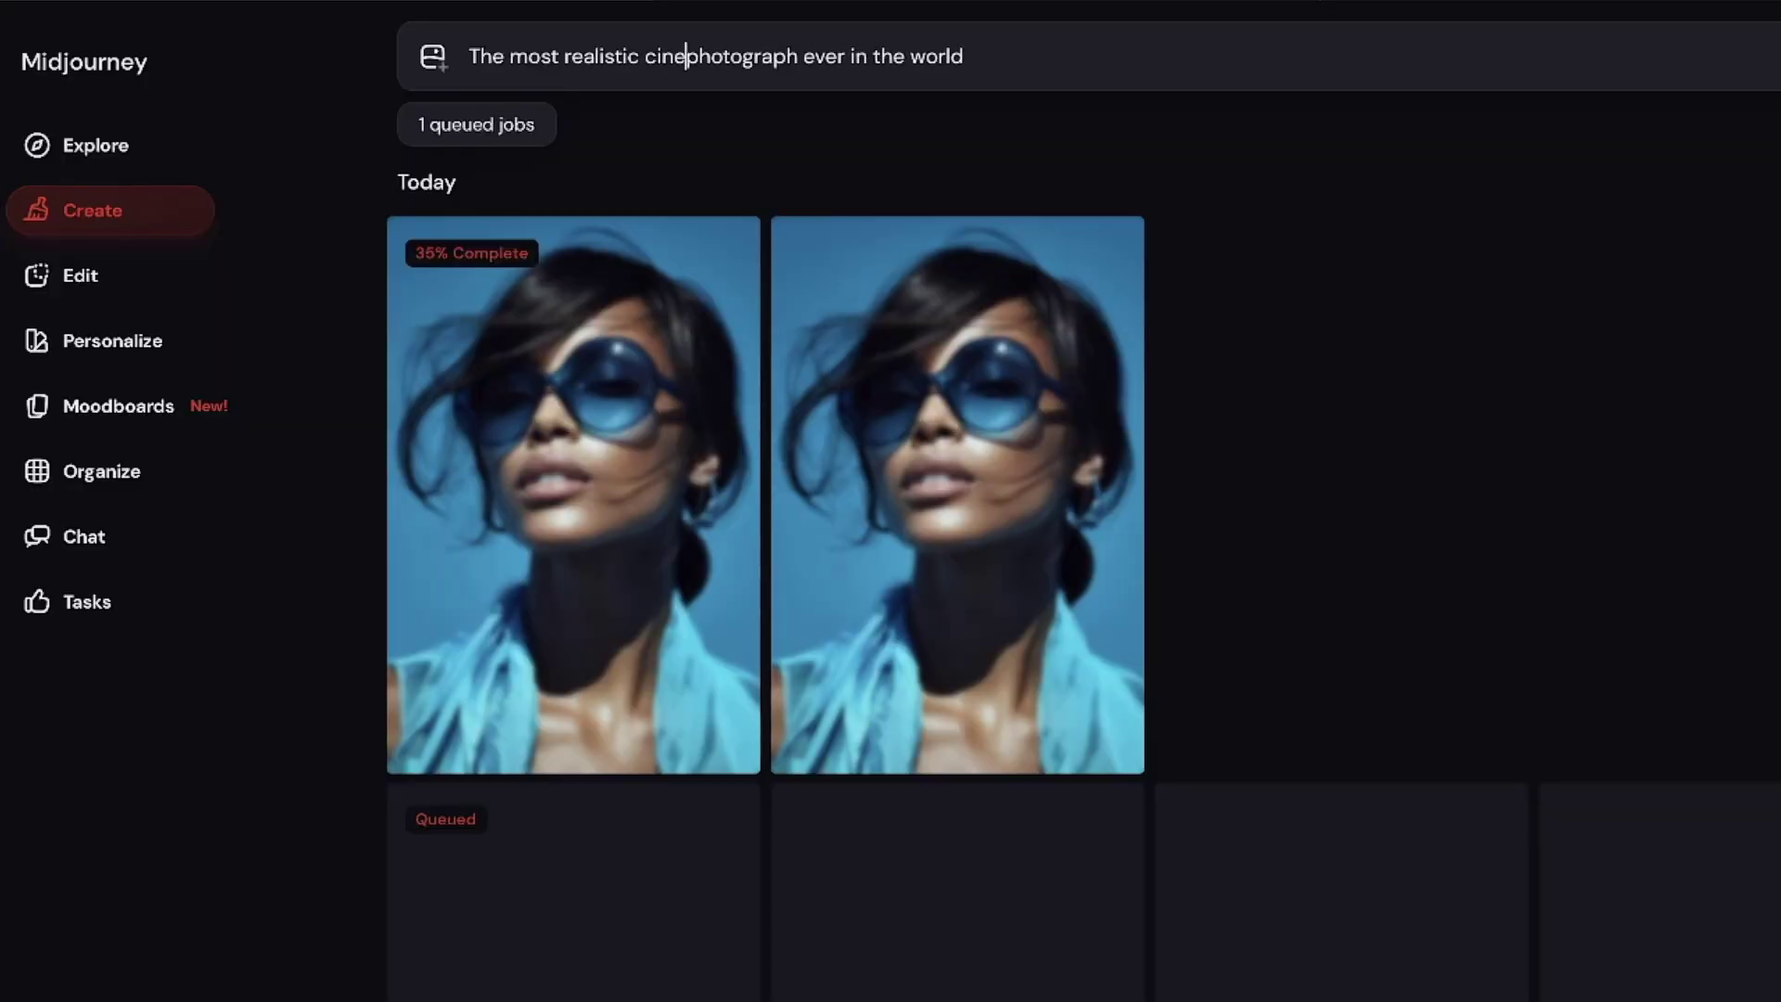
{"action": "double_click", "coordinate": [859, 58]}
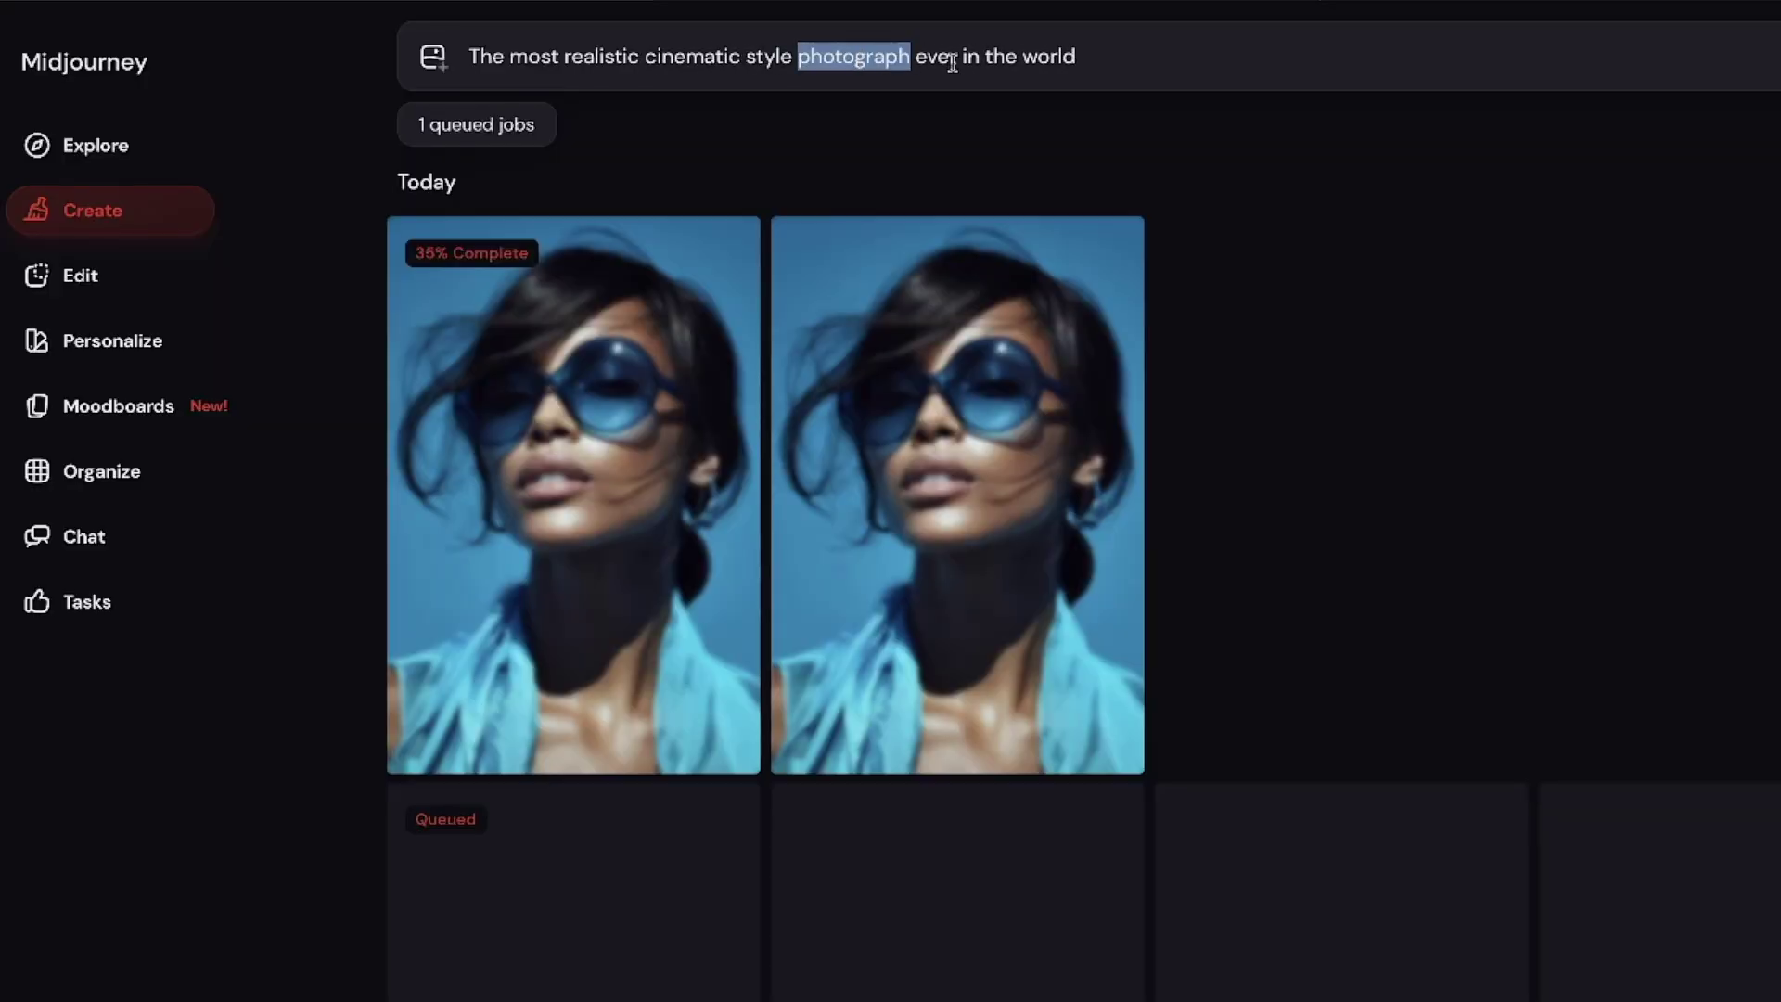
{"action": "type", "text": "stills archive"}
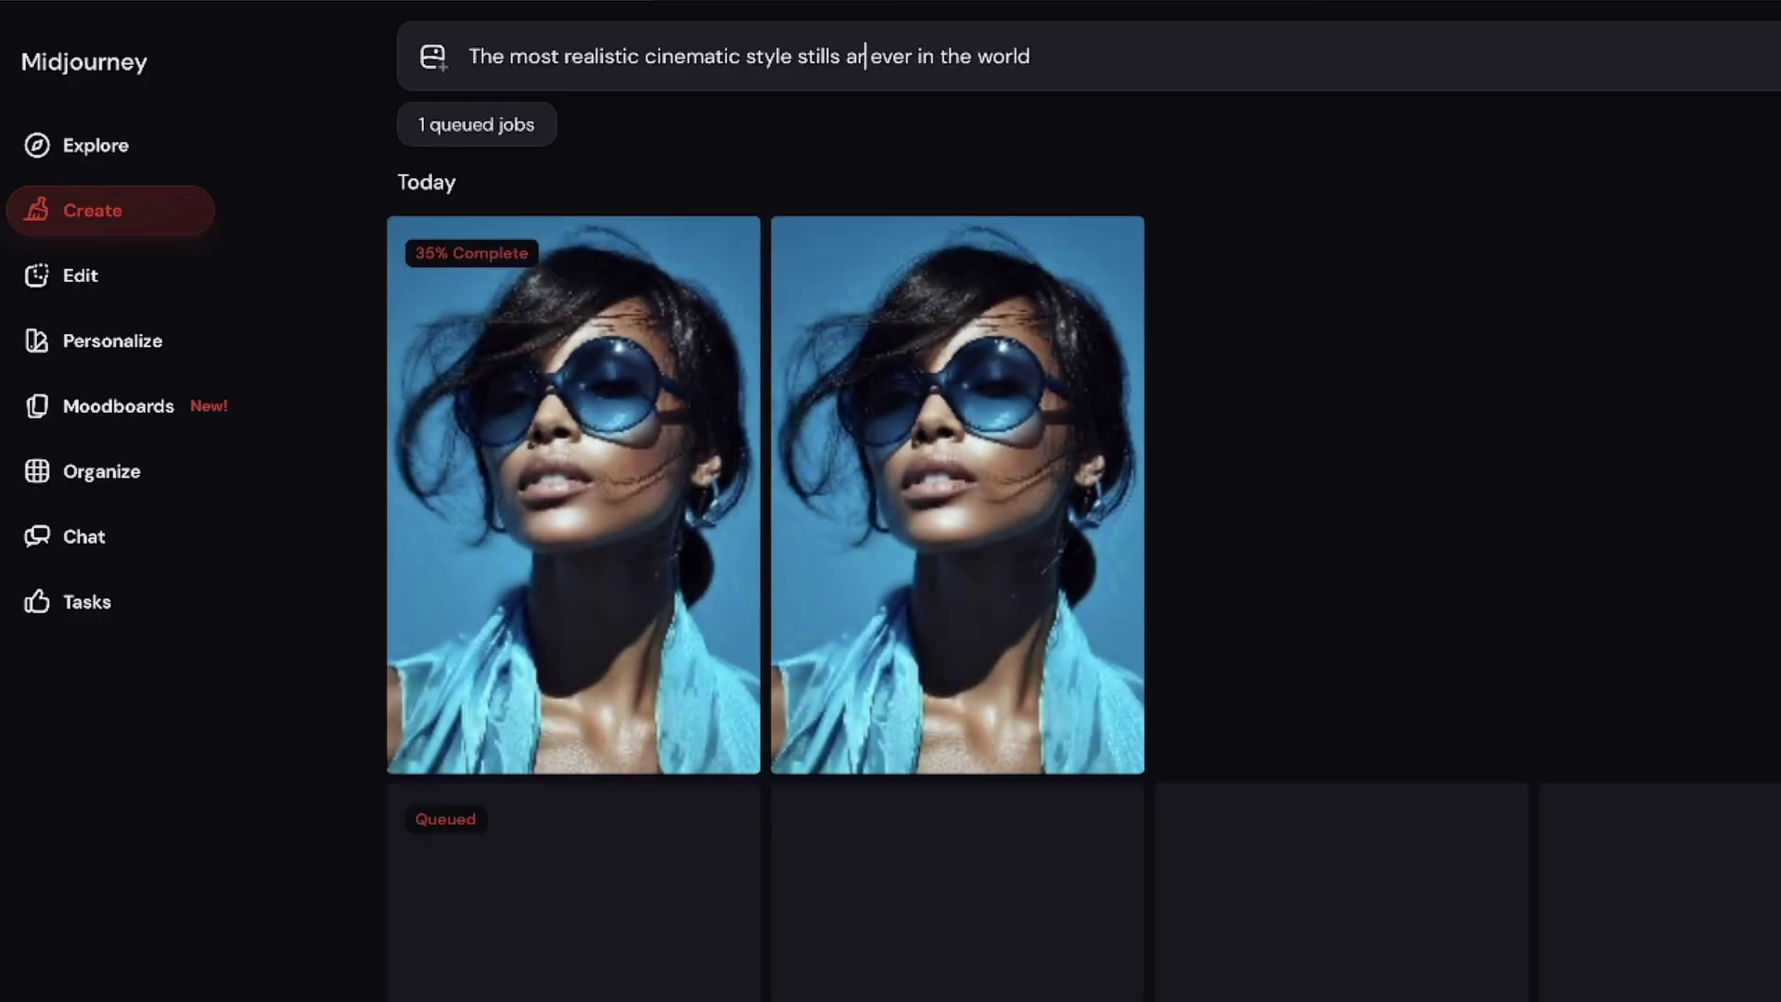
{"action": "type", "text": " shot"}
{"action": "key", "text": "ctrl+Right"}
{"action": "key", "text": "ctrl+Right"}
{"action": "key", "text": "shift+End"}
{"action": "type", "text": "of a"}
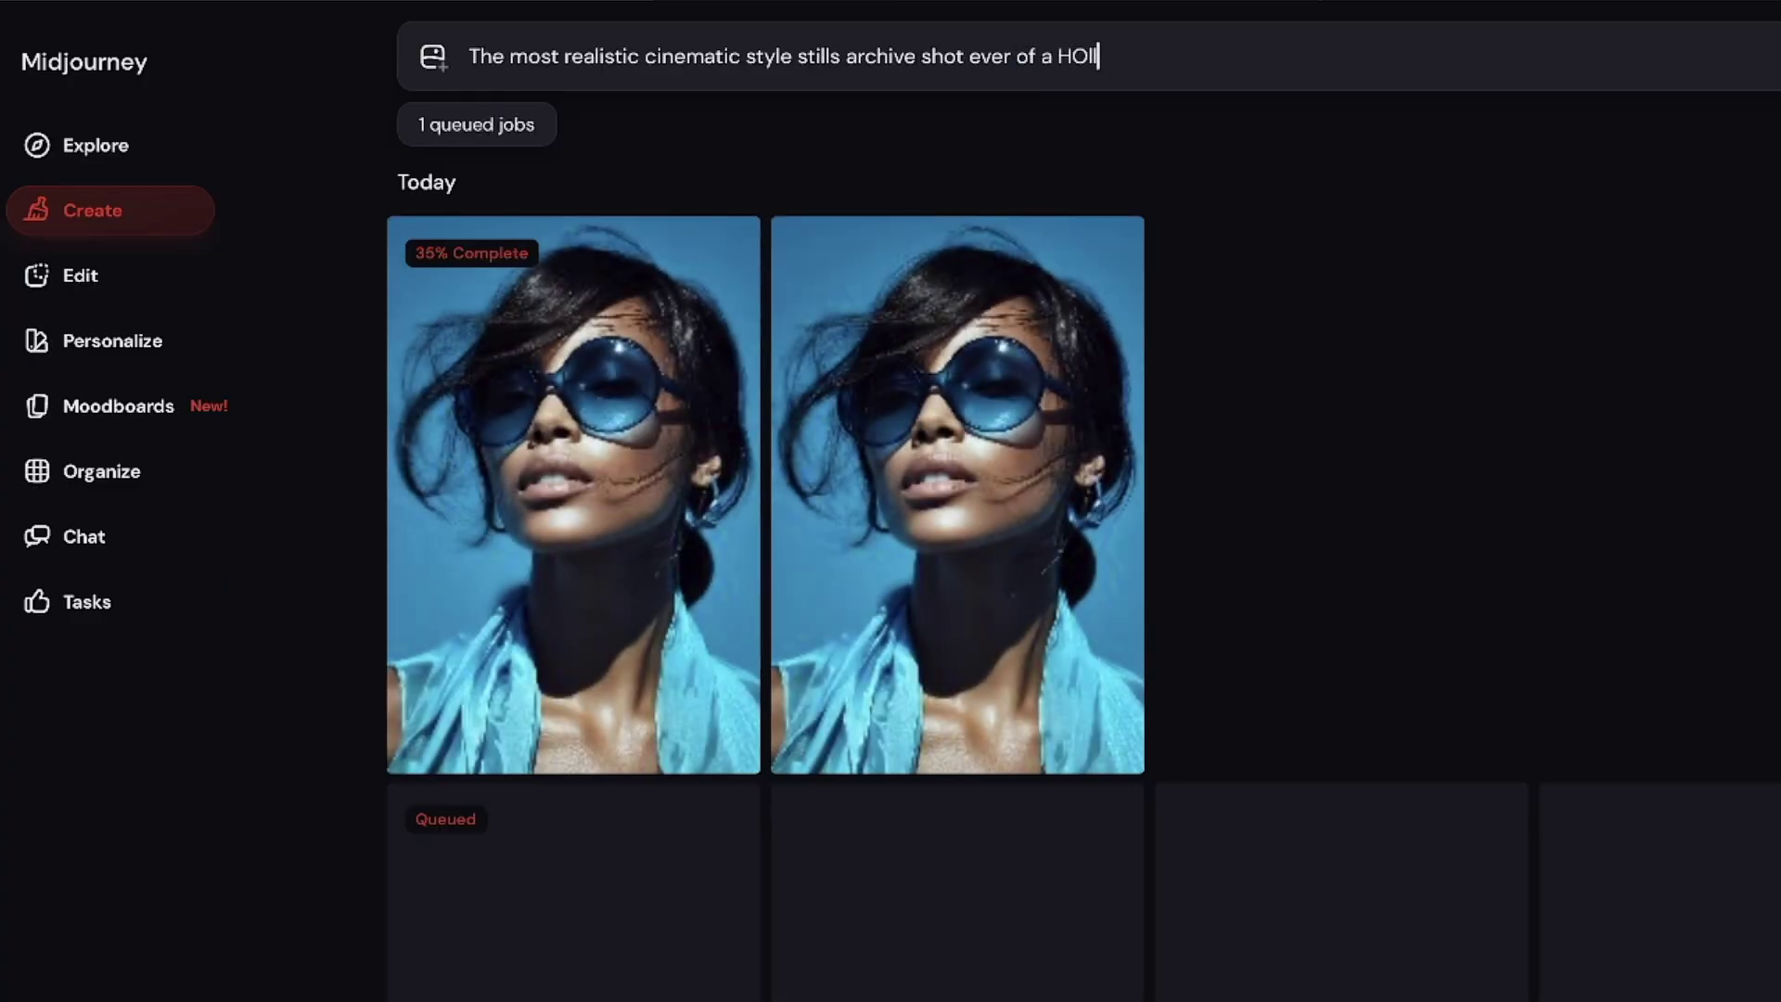
{"action": "type", "text": " Hollywood movie film"}
Generate images from the Hollywood movie film prompt and restore its text in the prompt box
{"action": "double_click", "coordinate": [1135, 54]}
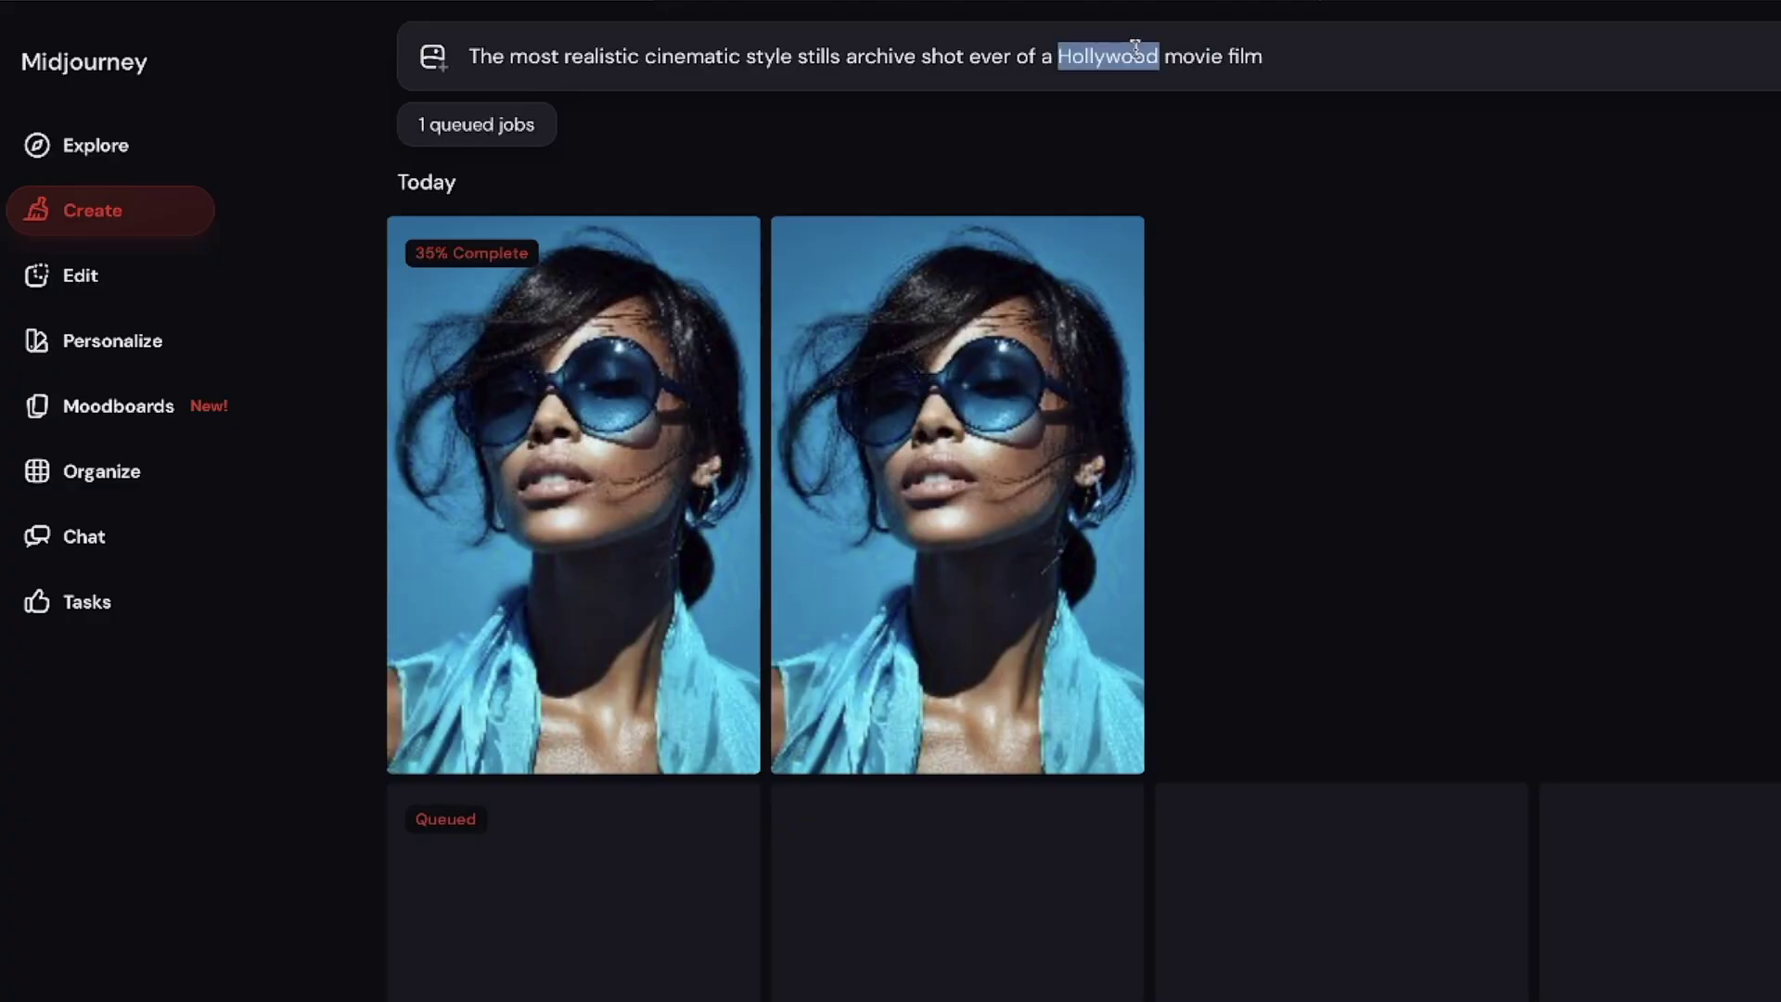
{"action": "key", "text": "super+a"}
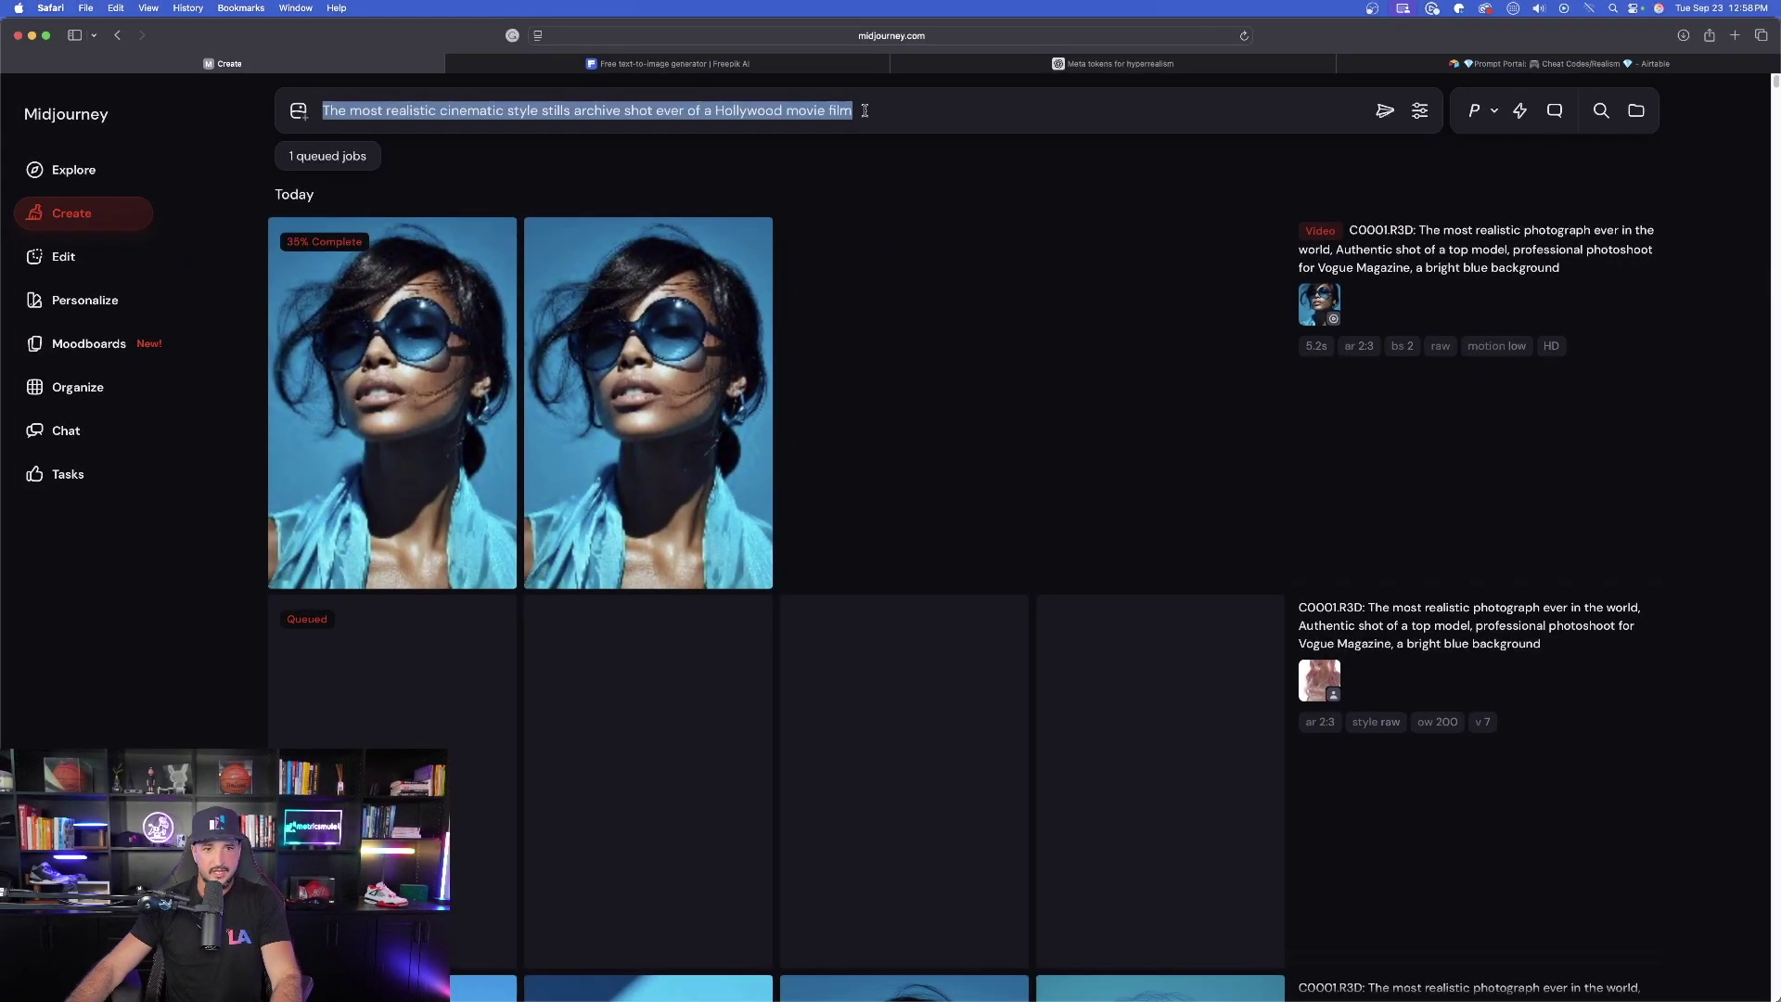
{"action": "left_click", "coordinate": [746, 64]}
{"action": "left_click_drag", "start_coordinate": [544, 113], "coordinate": [619, 109]}
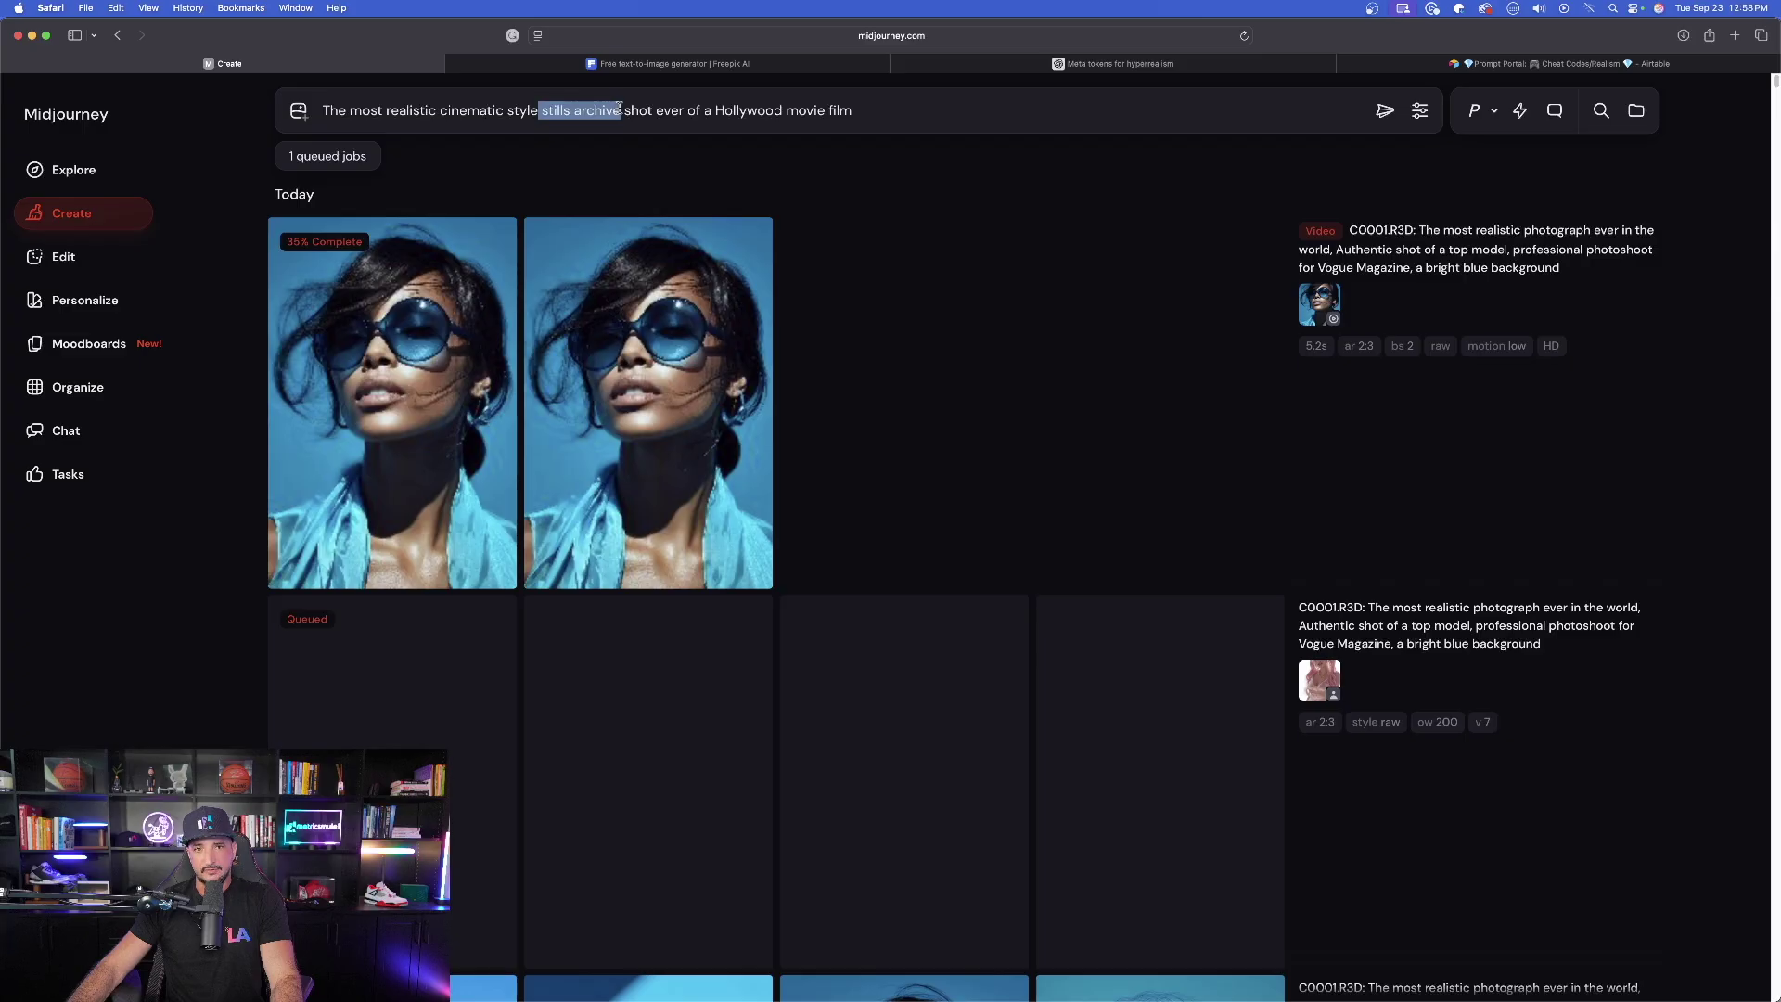
{"action": "left_click", "coordinate": [882, 111]}
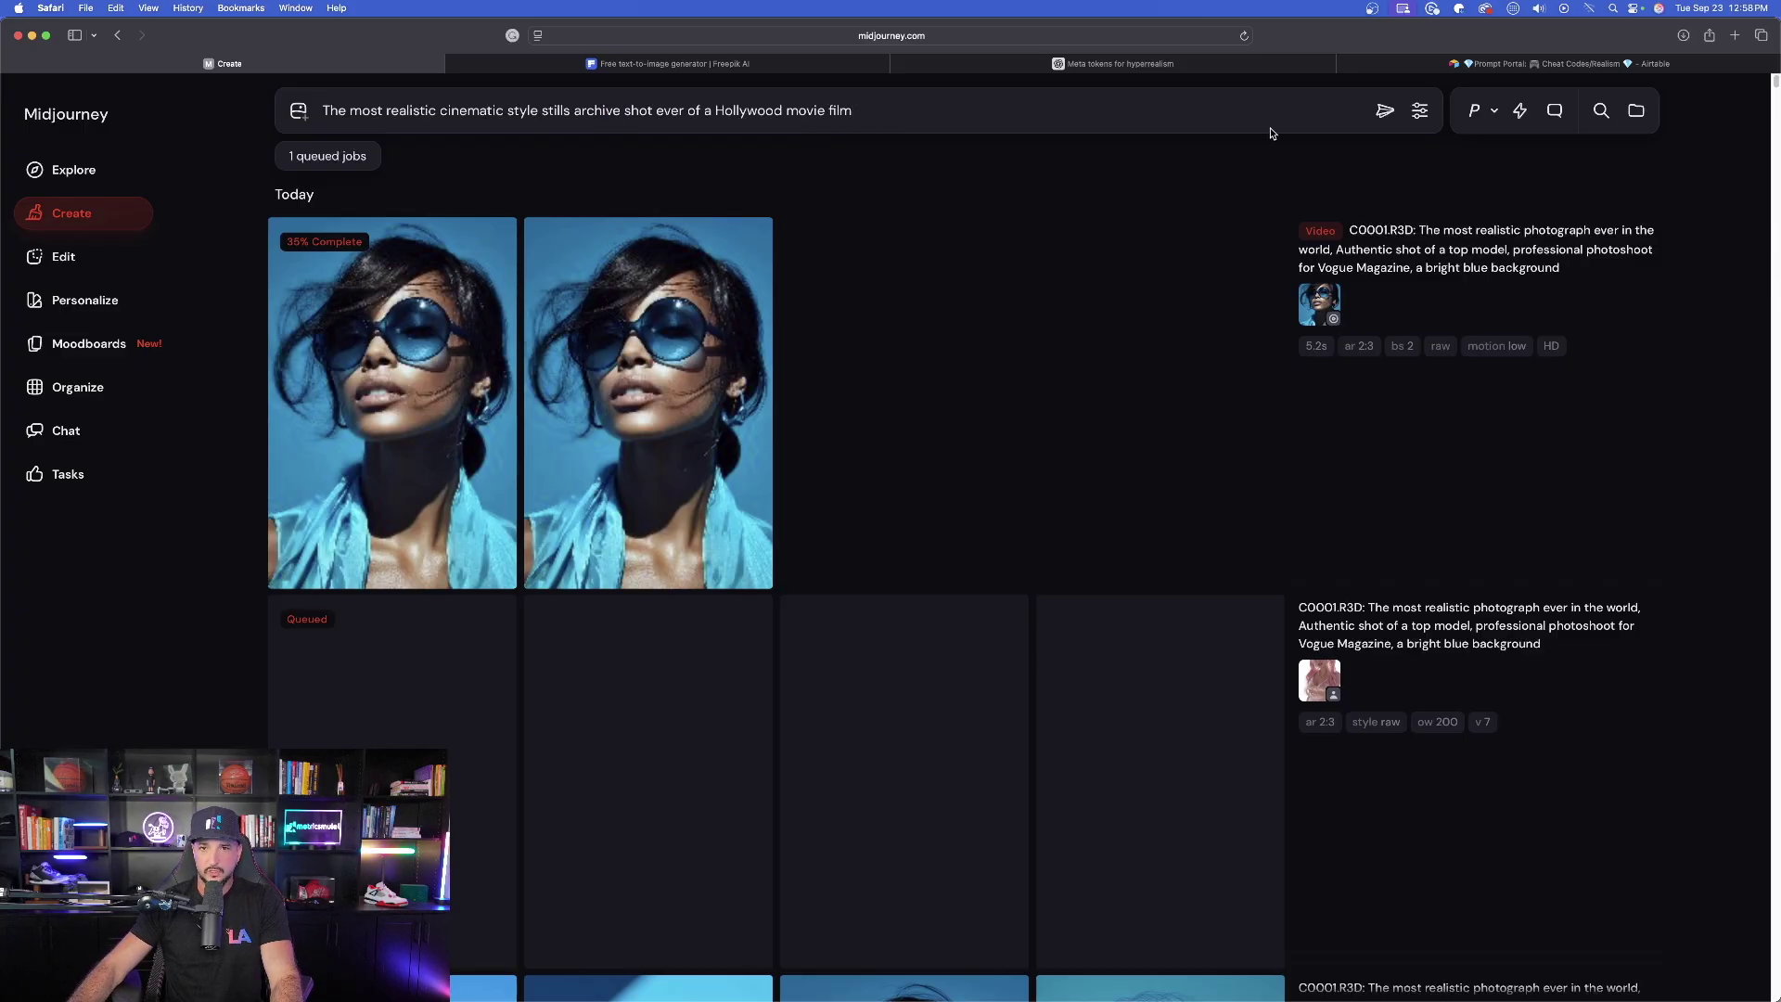
{"action": "left_click", "coordinate": [1383, 111]}
{"action": "key", "text": "super+z"}
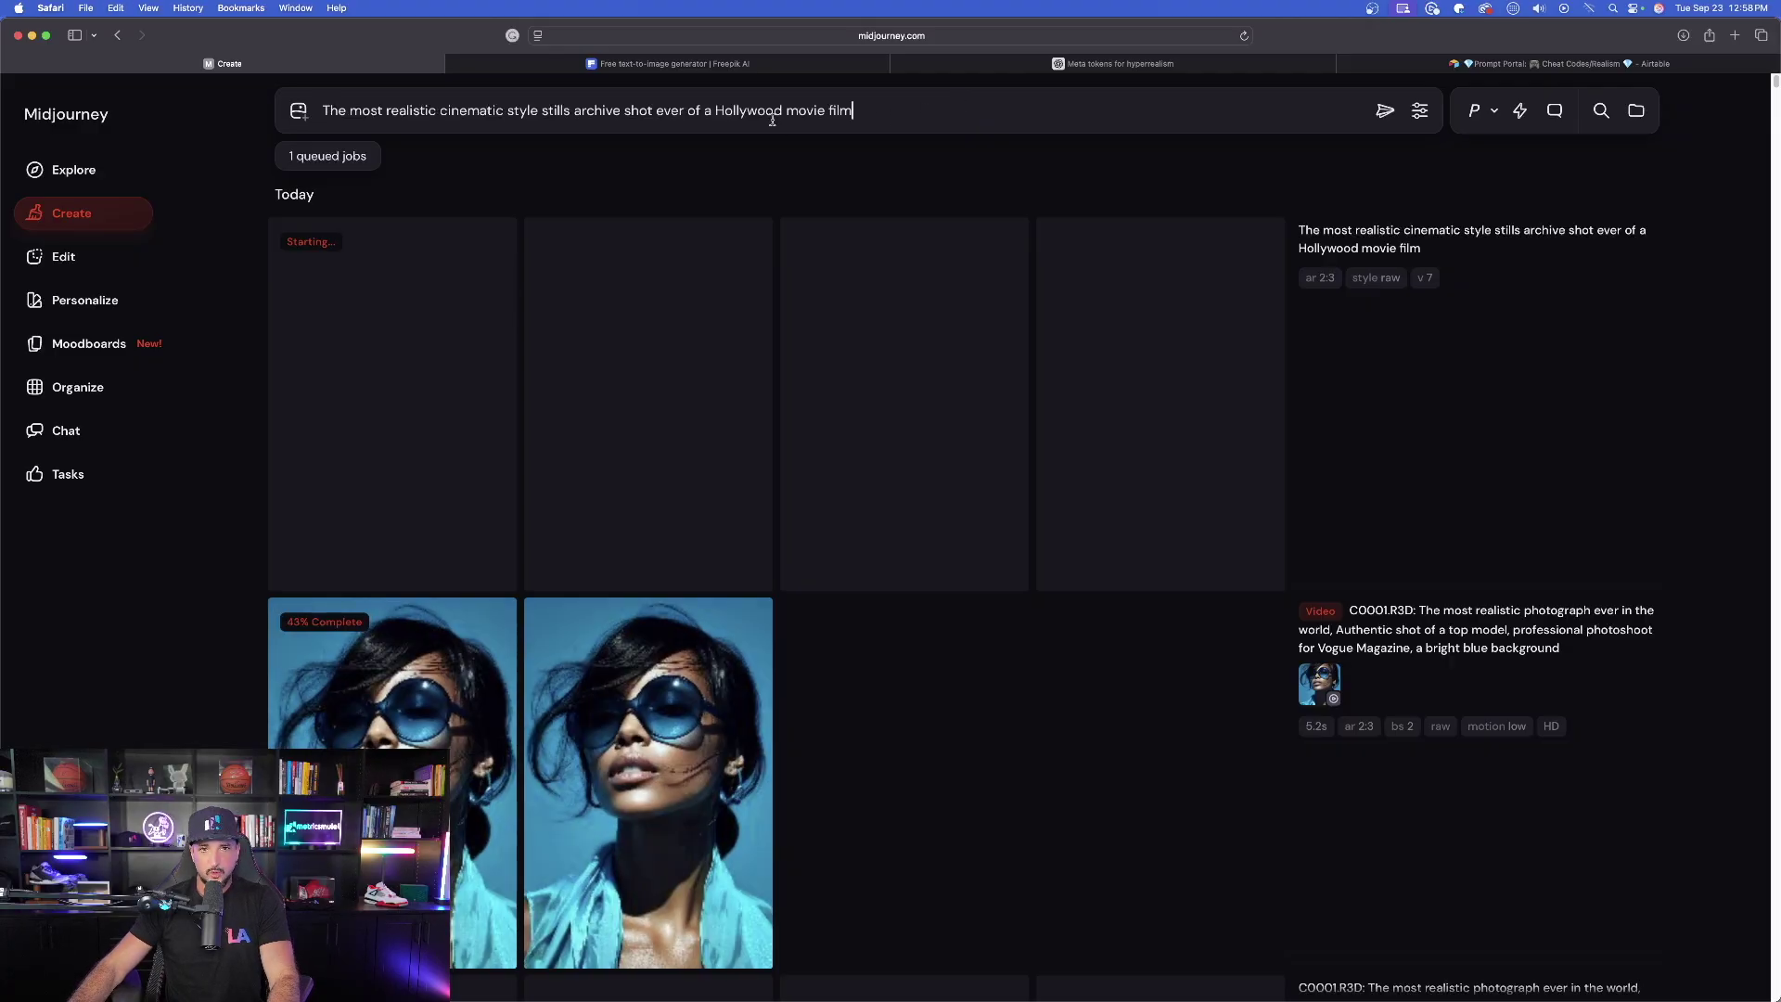
Remove "stills archive" from the middle of the prompt and insert "Stills Archive, " at its beginning
{"action": "left_click_drag", "start_coordinate": [625, 118], "coordinate": [543, 116]}
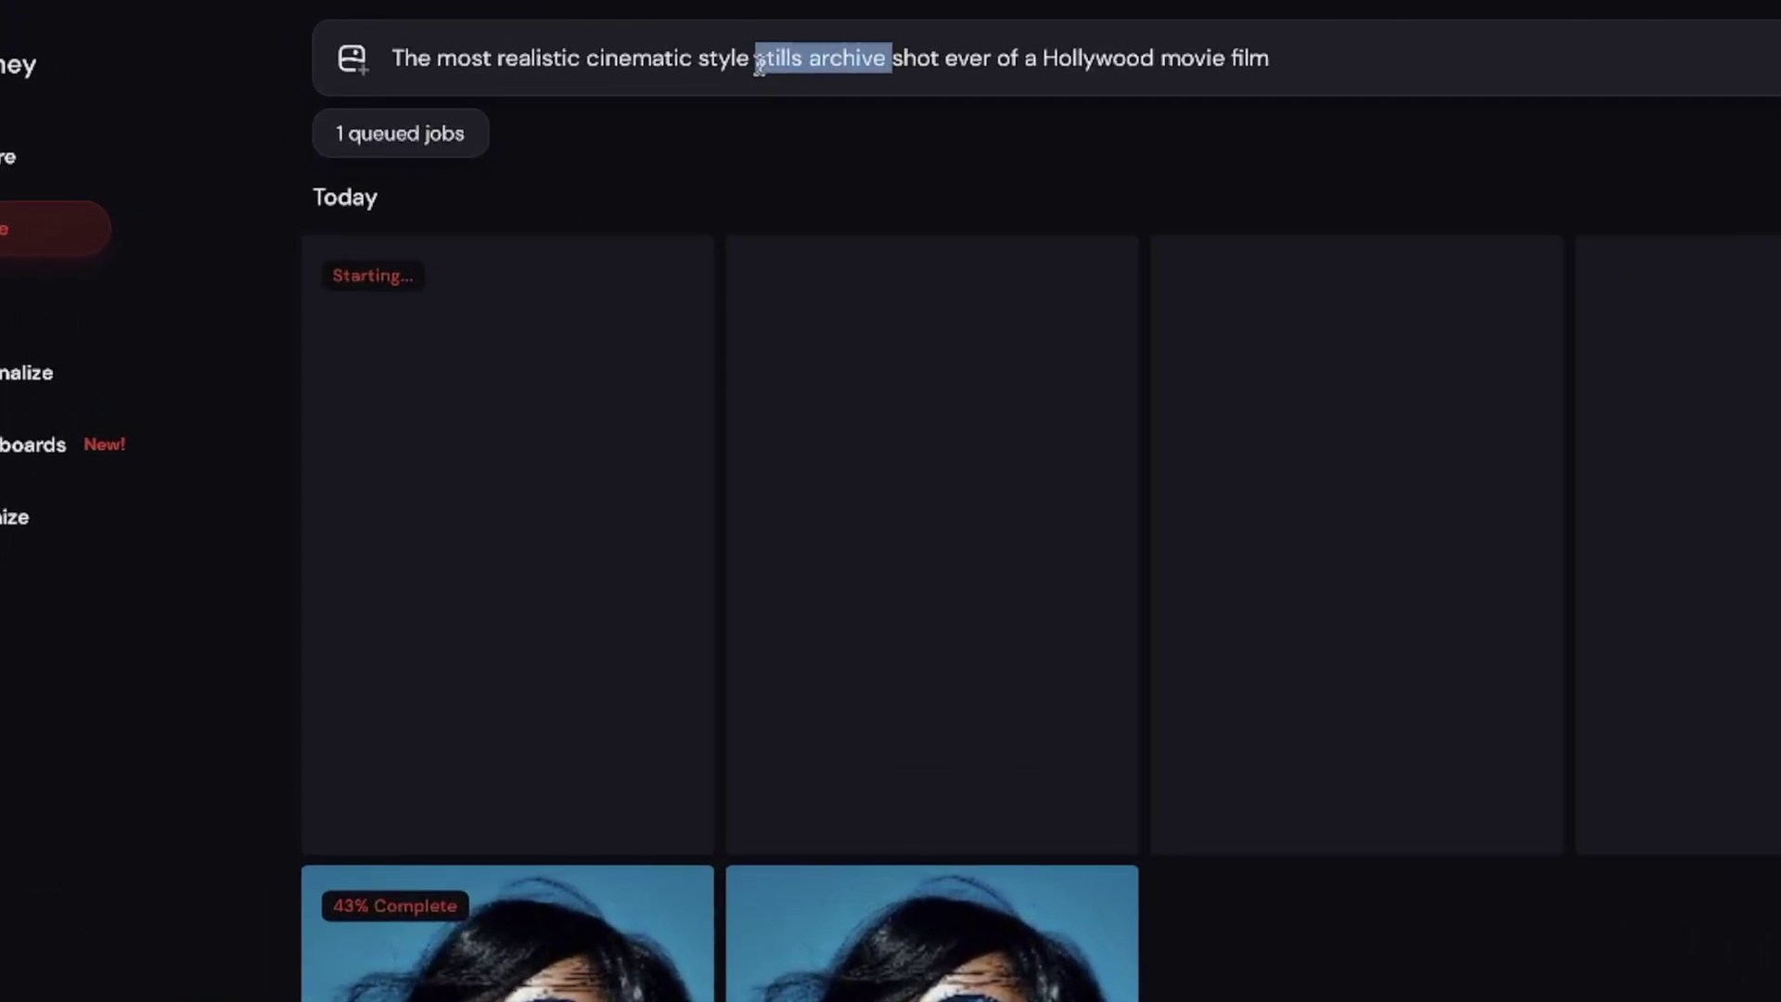
{"action": "key", "text": "BackSpace"}
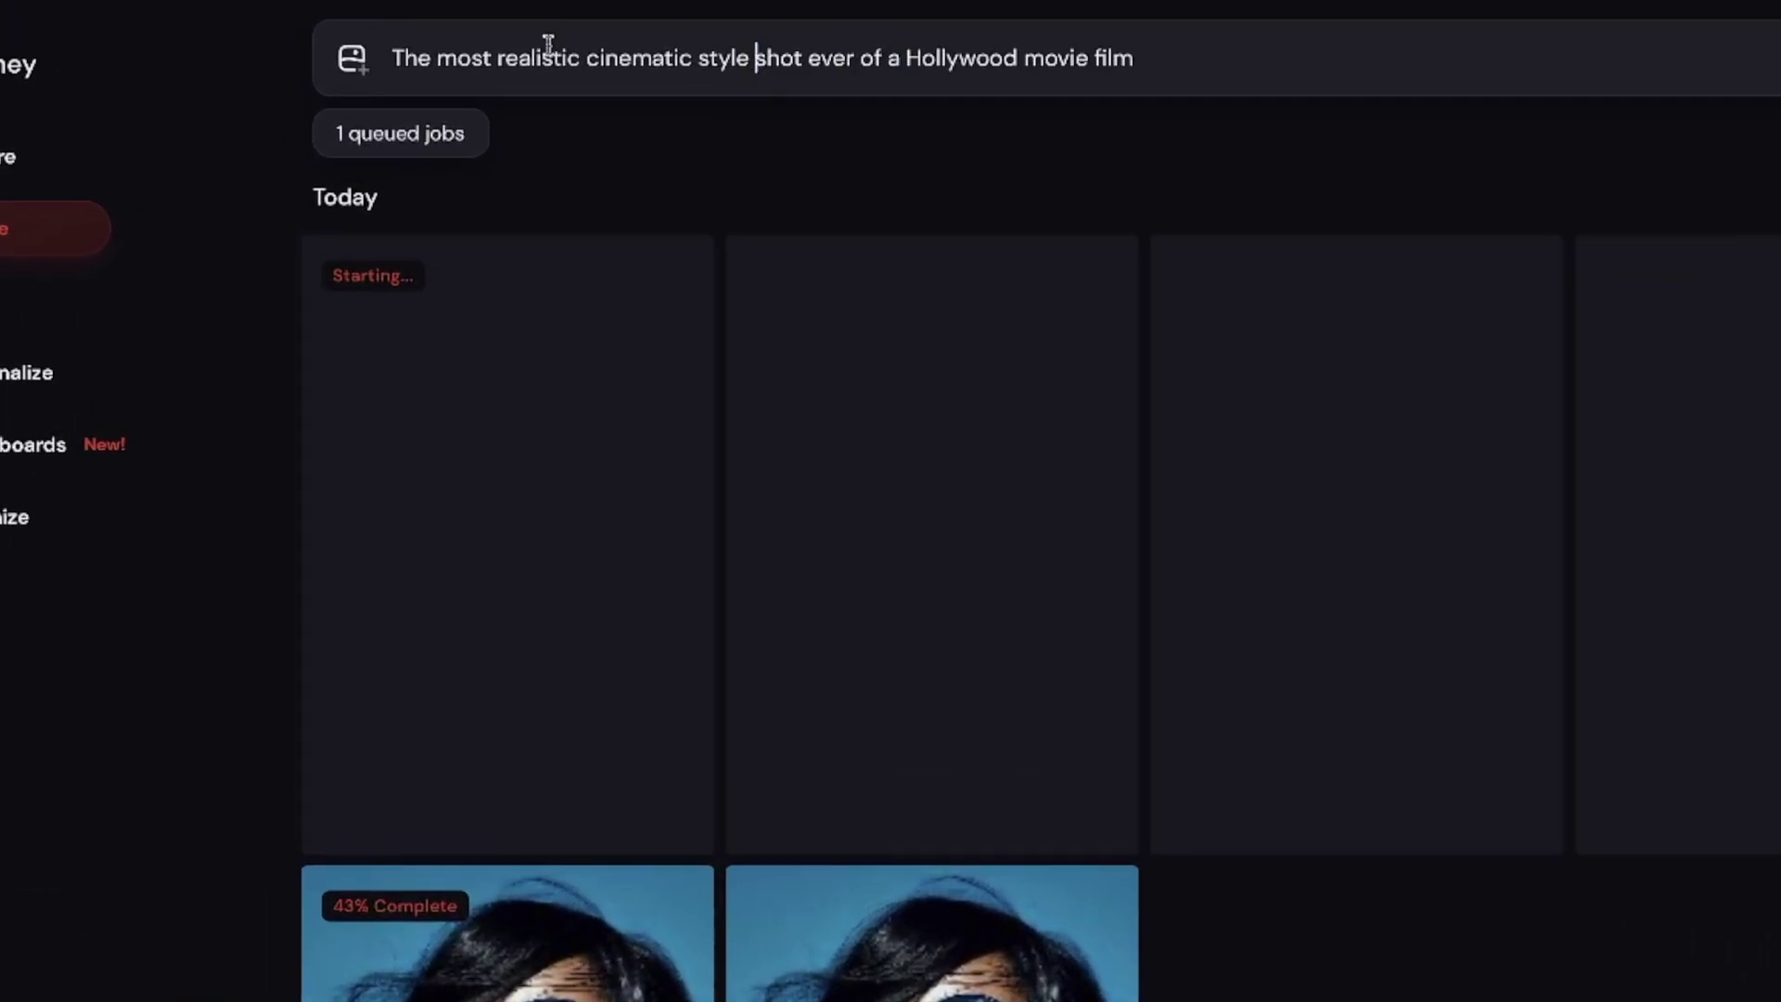
{"action": "left_click", "coordinate": [393, 57]}
{"action": "type", "text": "Stills Archive"}
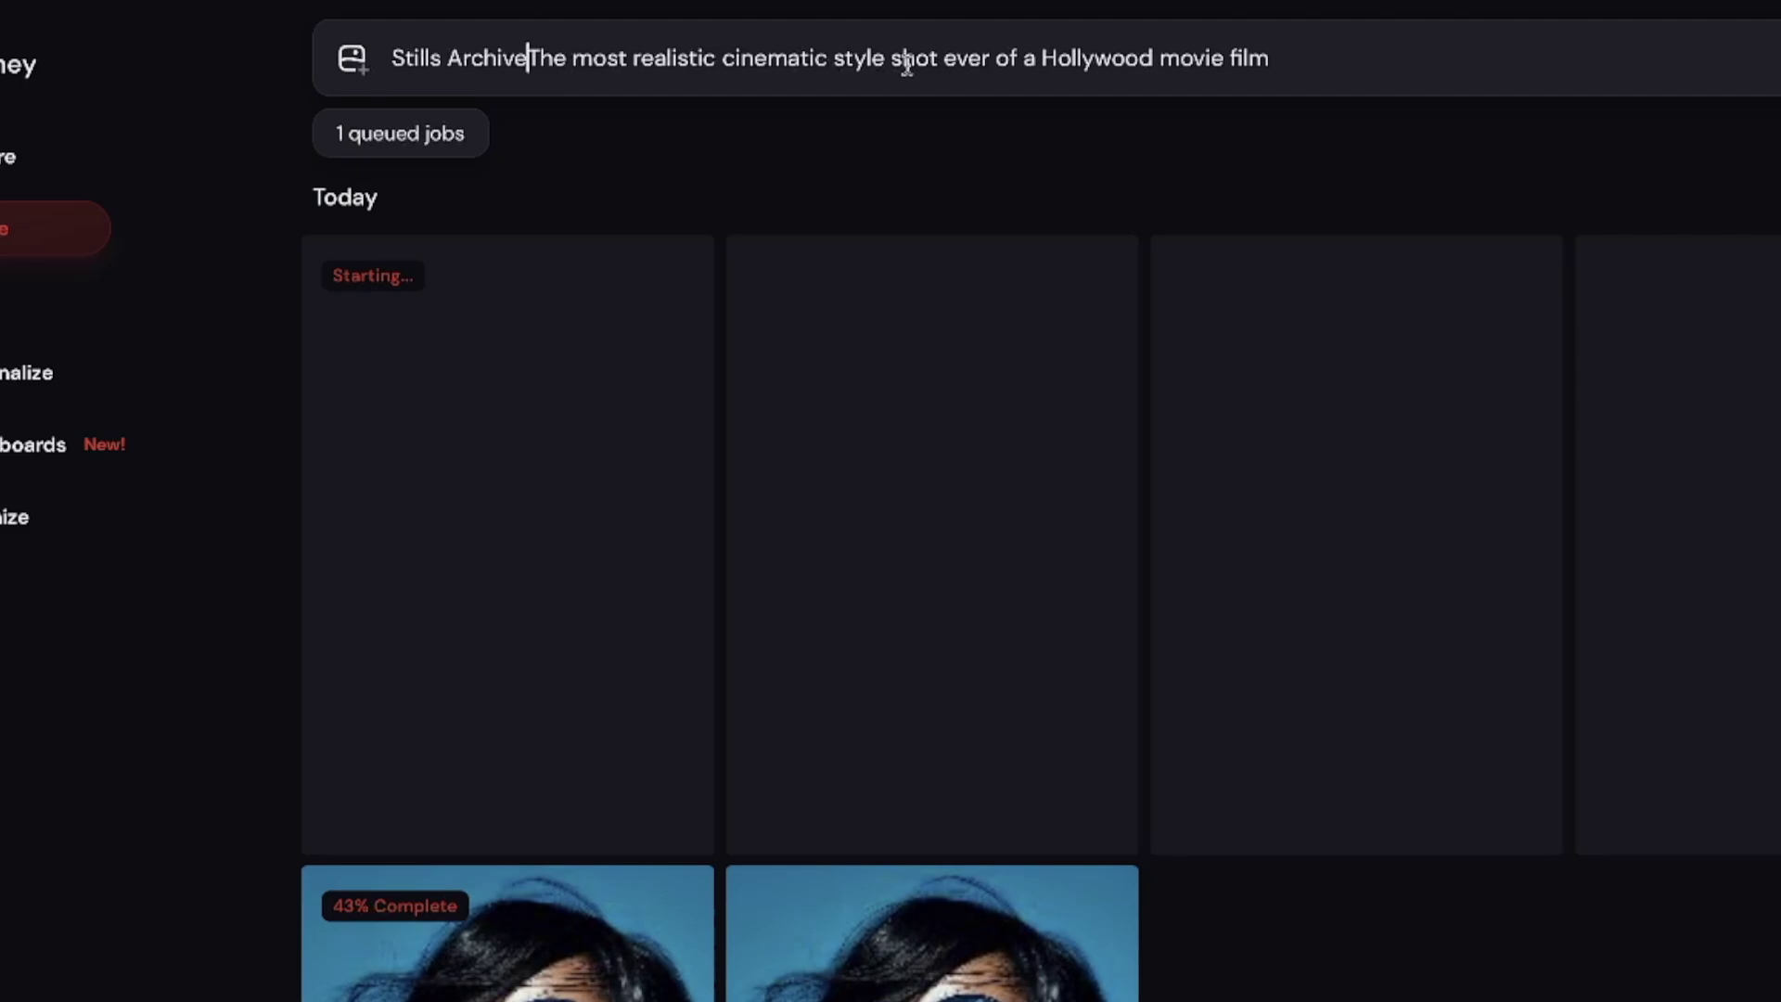
{"action": "key", "text": "BackSpace"}
{"action": "type", "text": ":"}
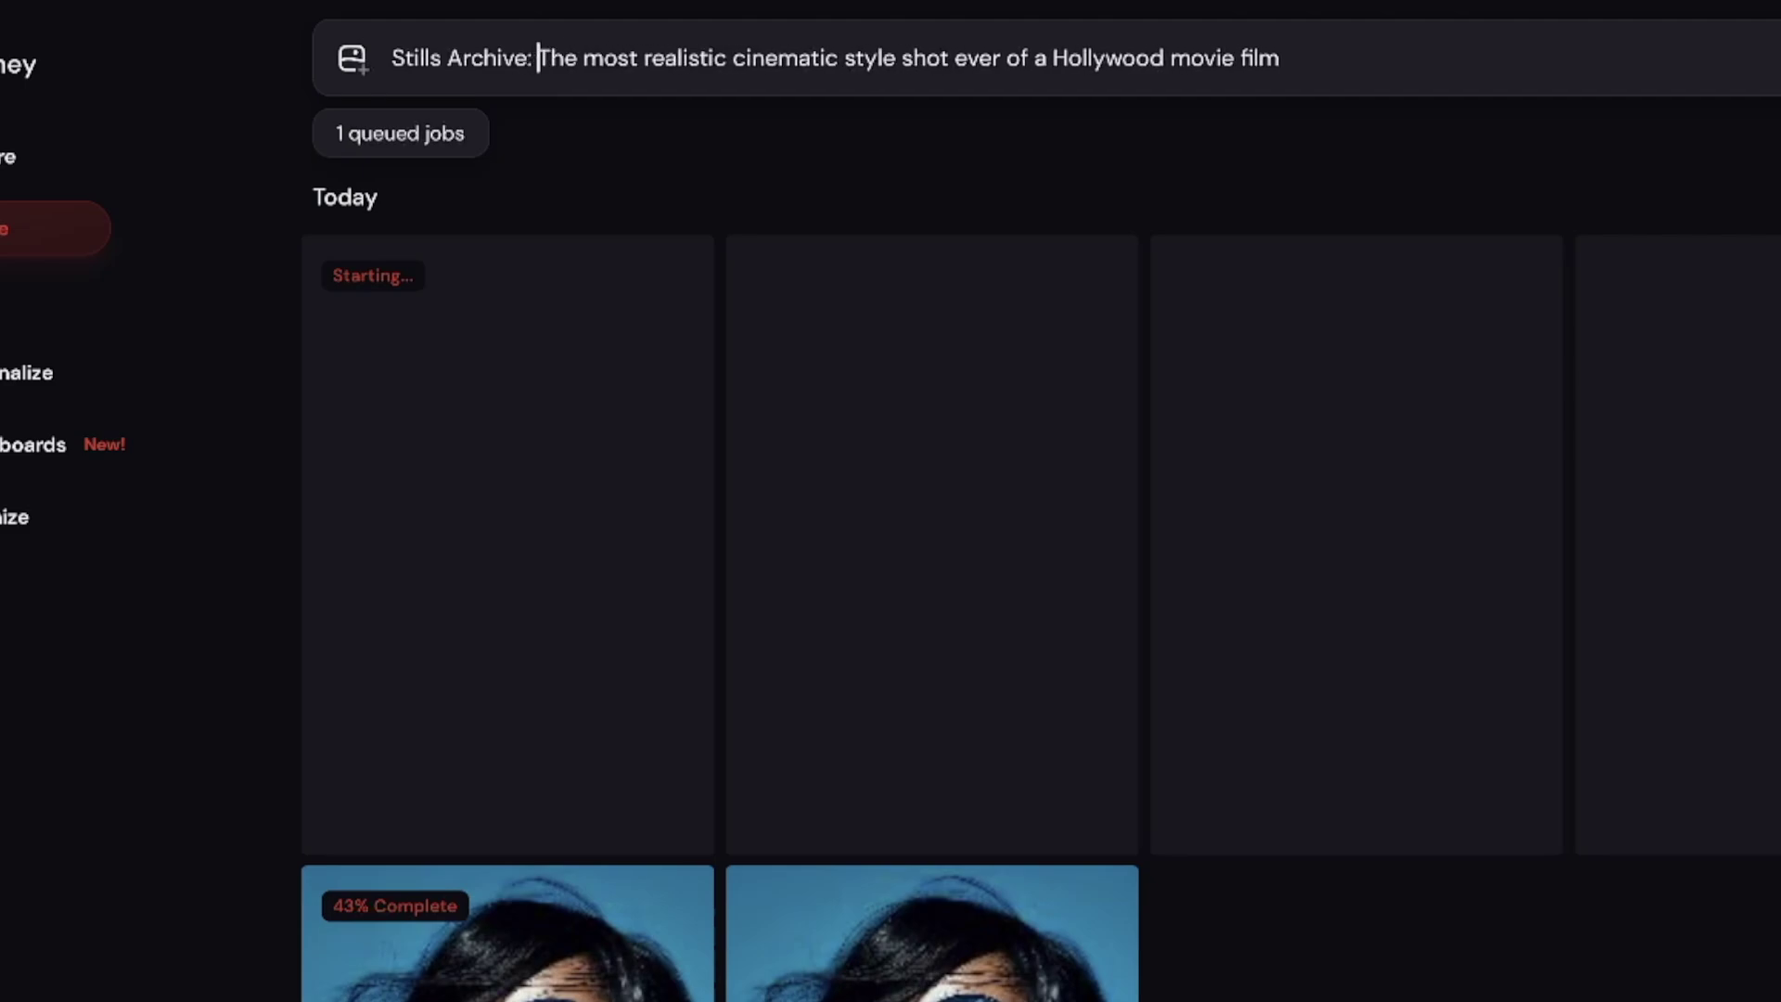
{"action": "key", "text": "BackSpace"}
{"action": "key", "text": "BackSpace"}
{"action": "key", "text": "BackSpace"}
{"action": "key", "text": "BackSpace"}
{"action": "key", "text": "BackSpace"}
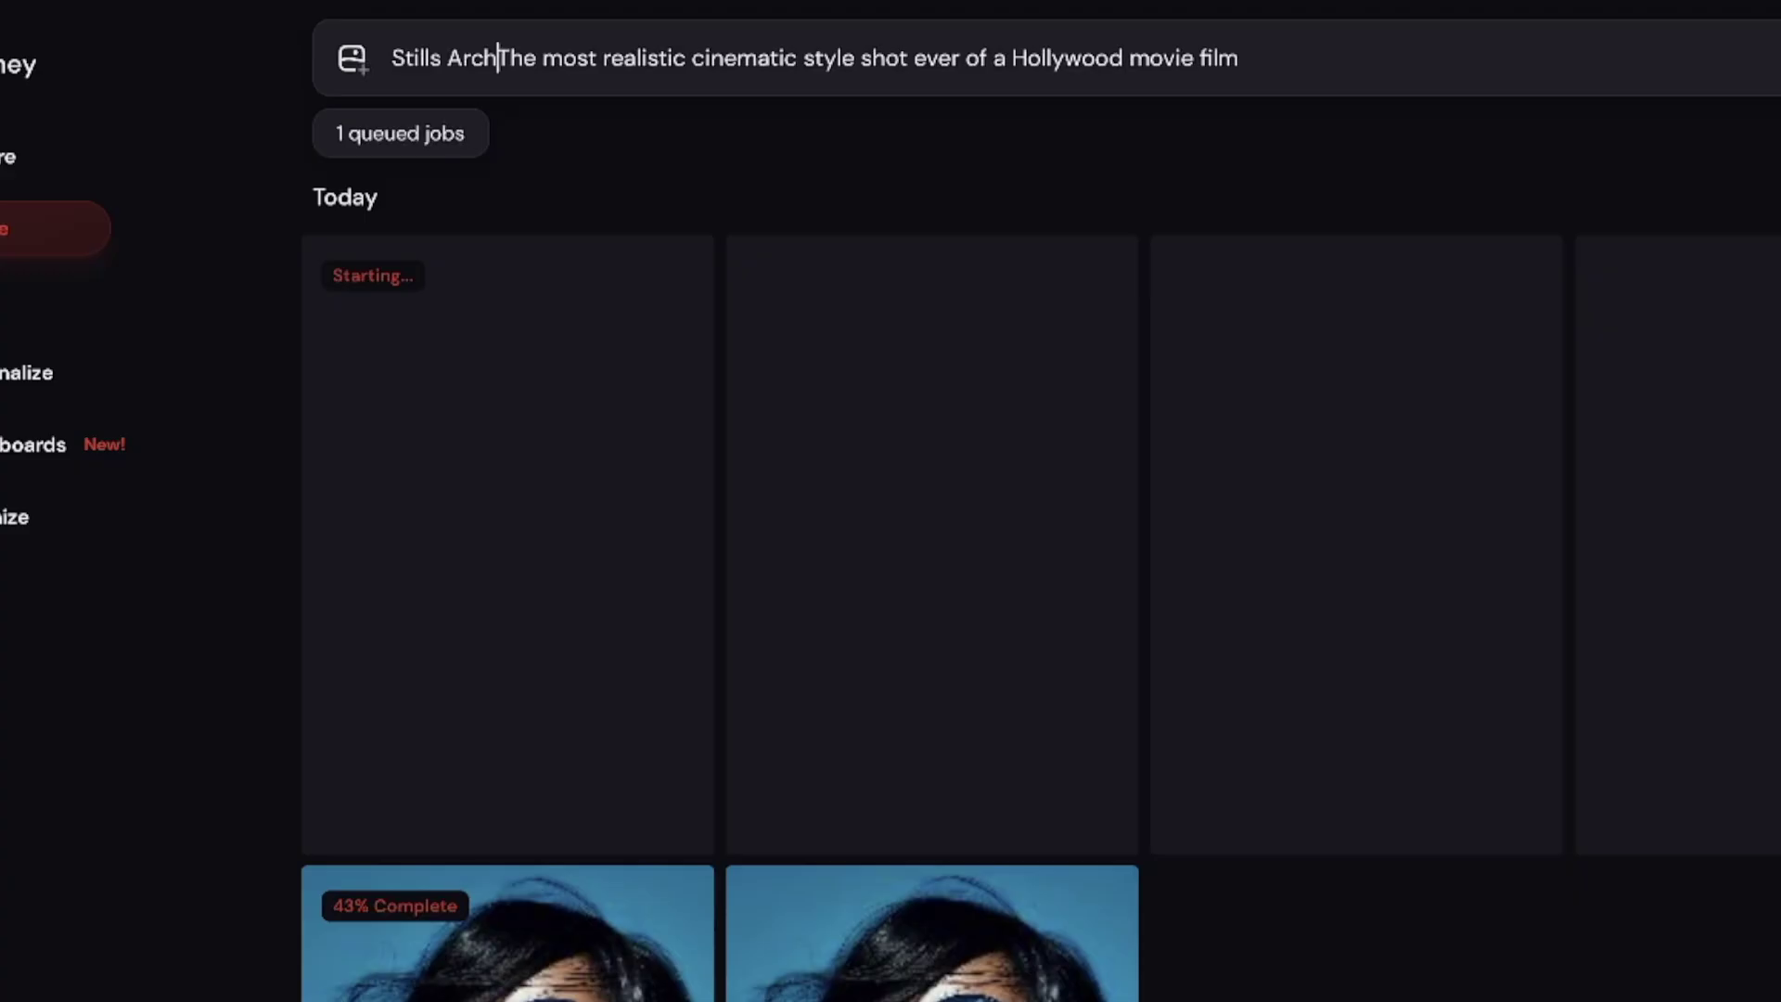
{"action": "type", "text": "ive, "}
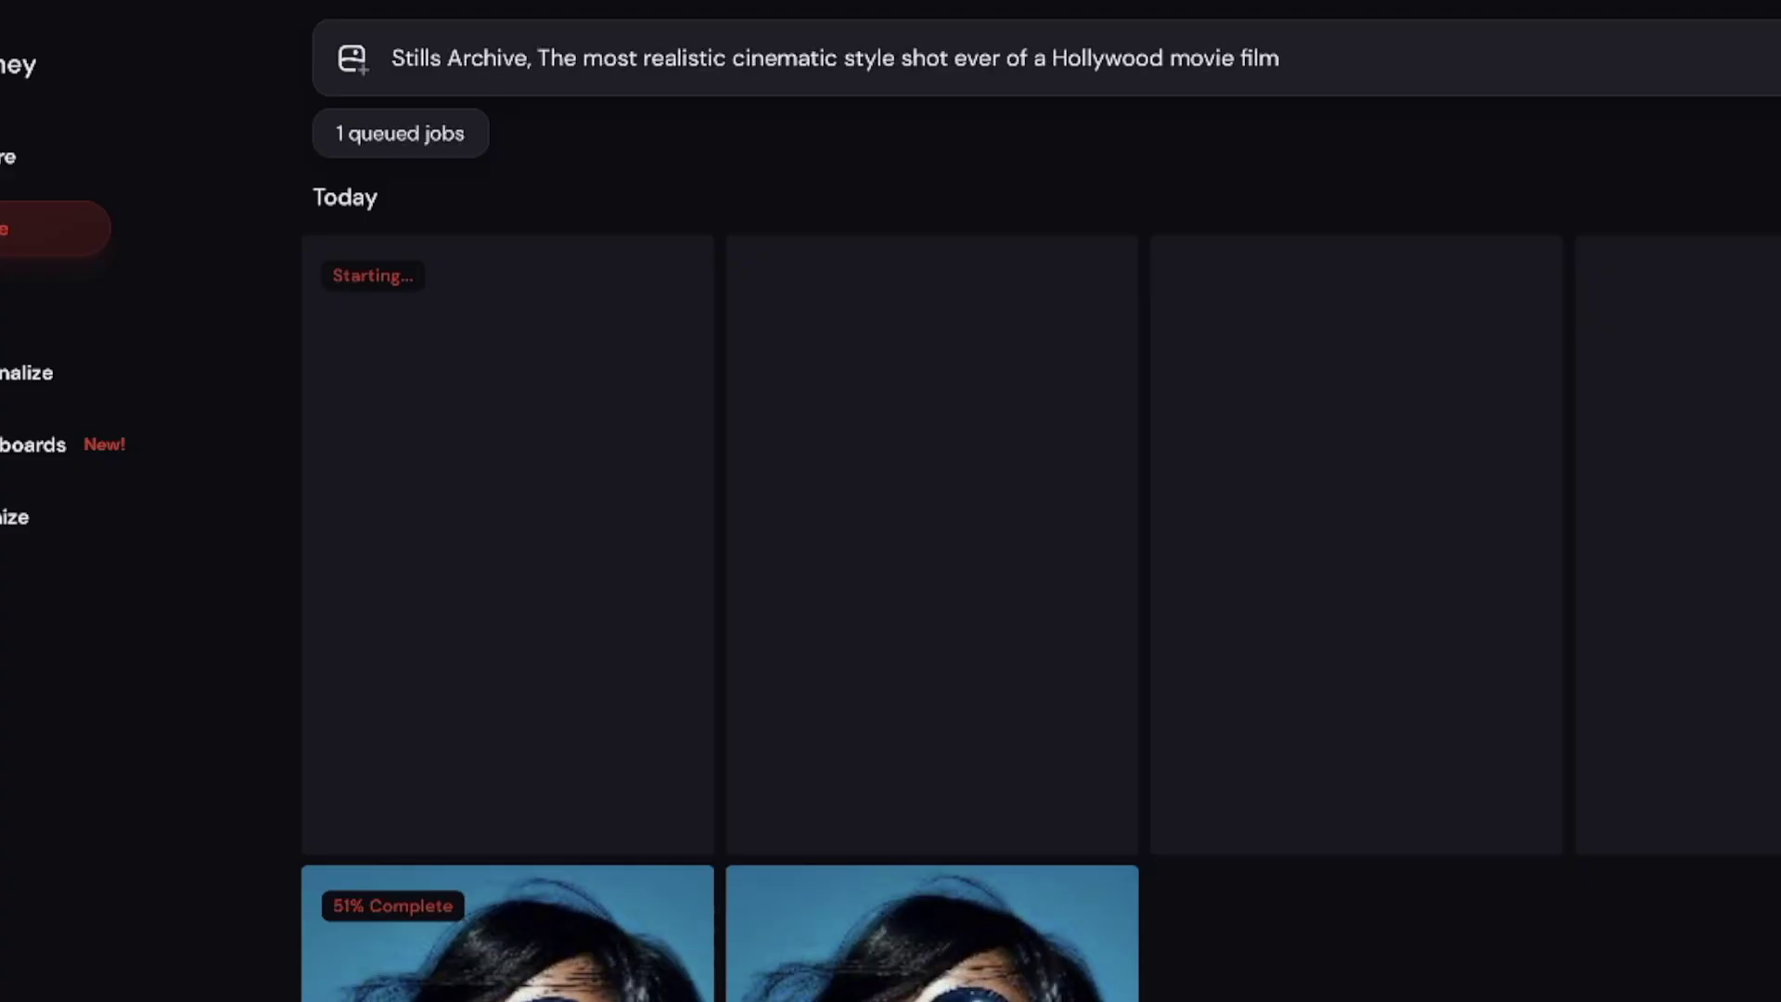
Add "hbo .com," after "Stills Archive," in the prompt and generate the images
{"action": "type", "text": "hbo"}
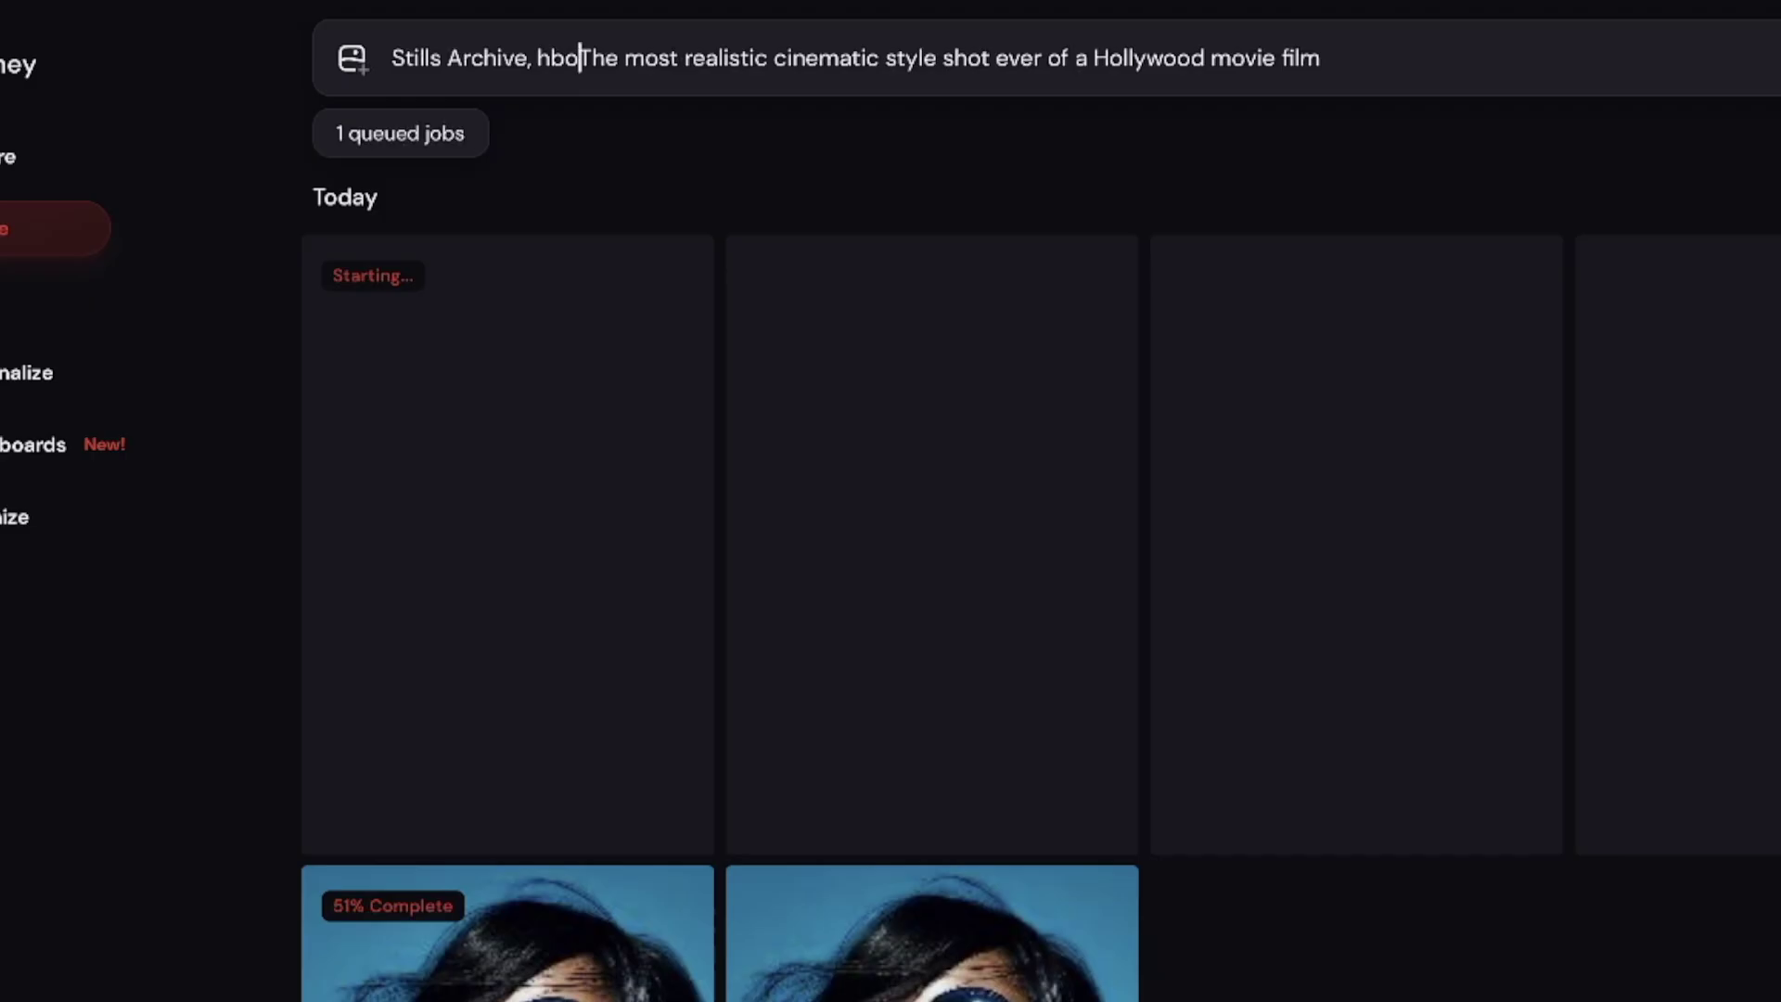
{"action": "type", "text": " .com"}
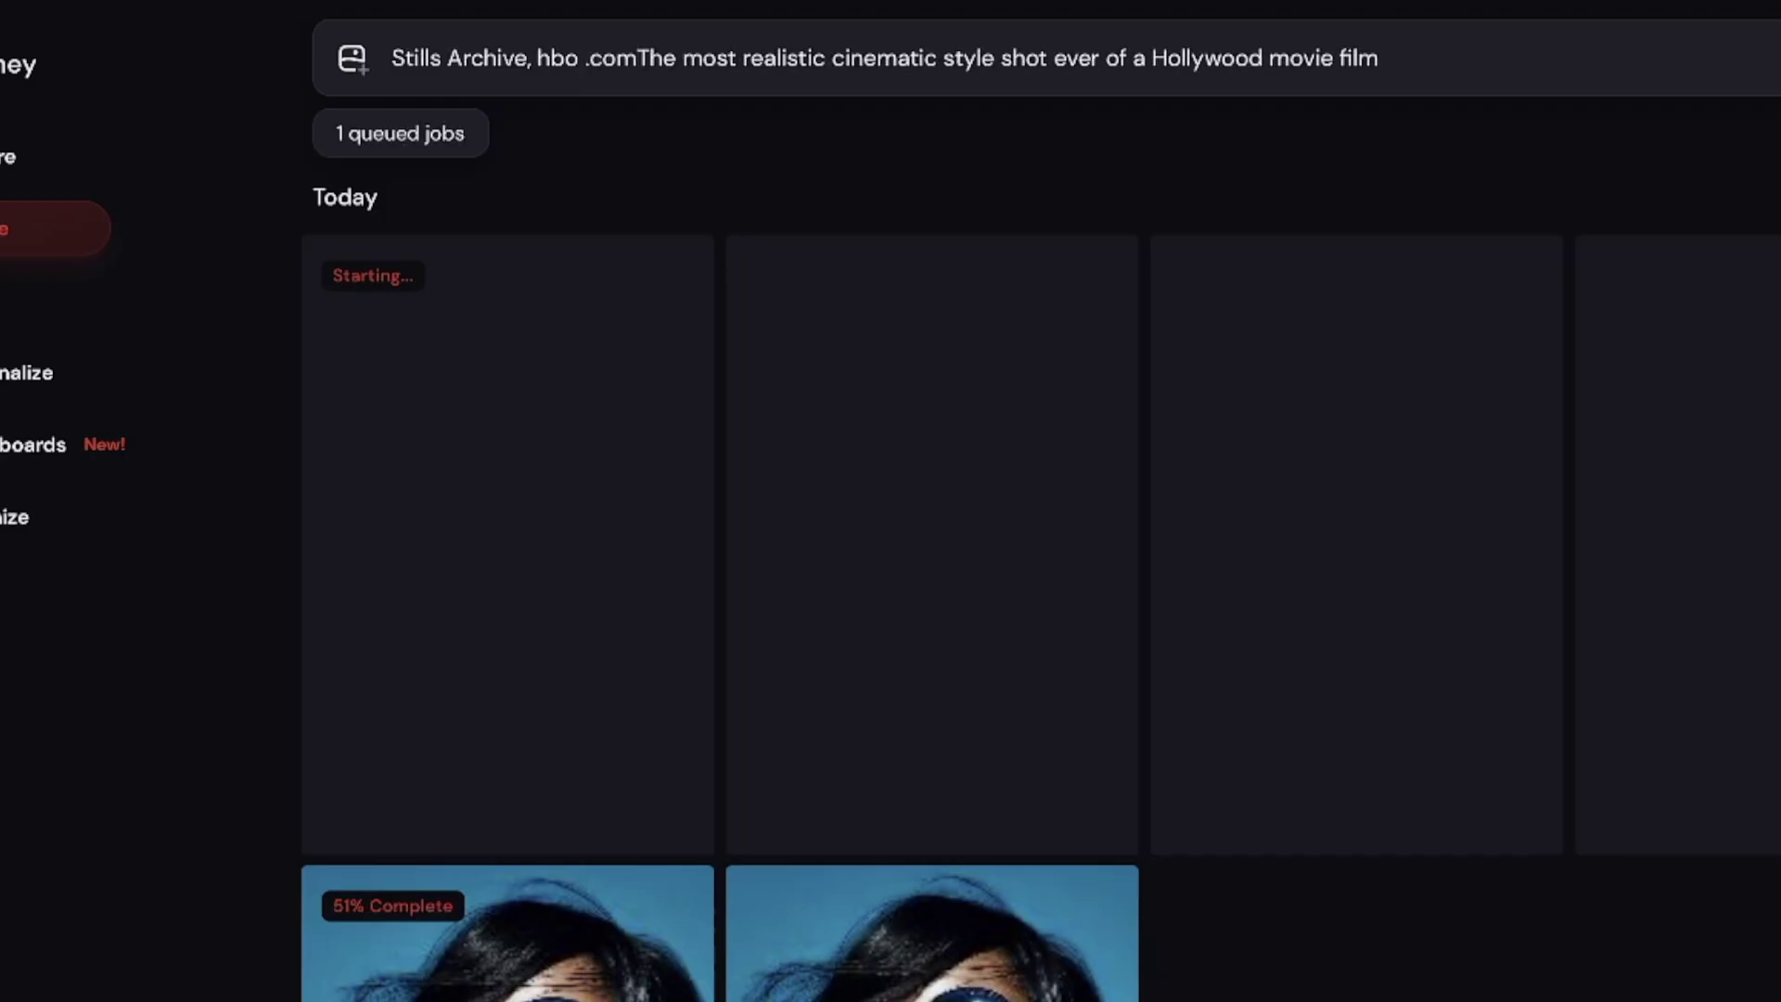
{"action": "type", "text": ","}
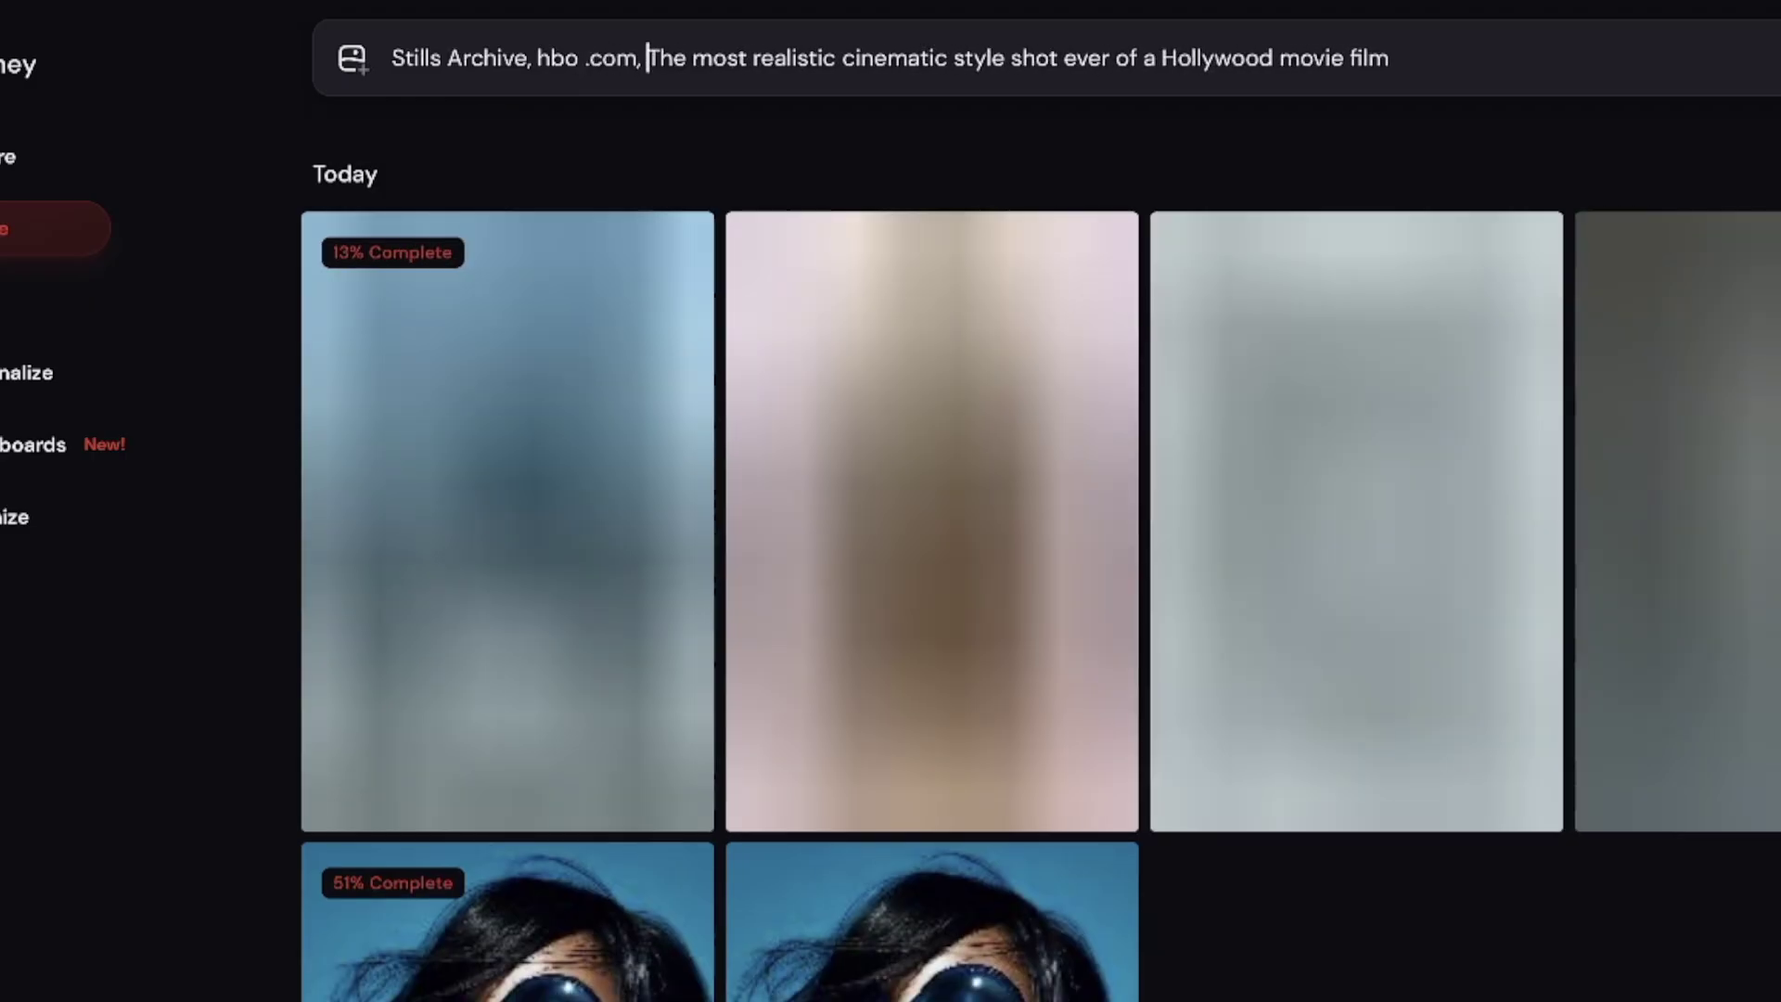
{"action": "left_click", "coordinate": [1007, 58]}
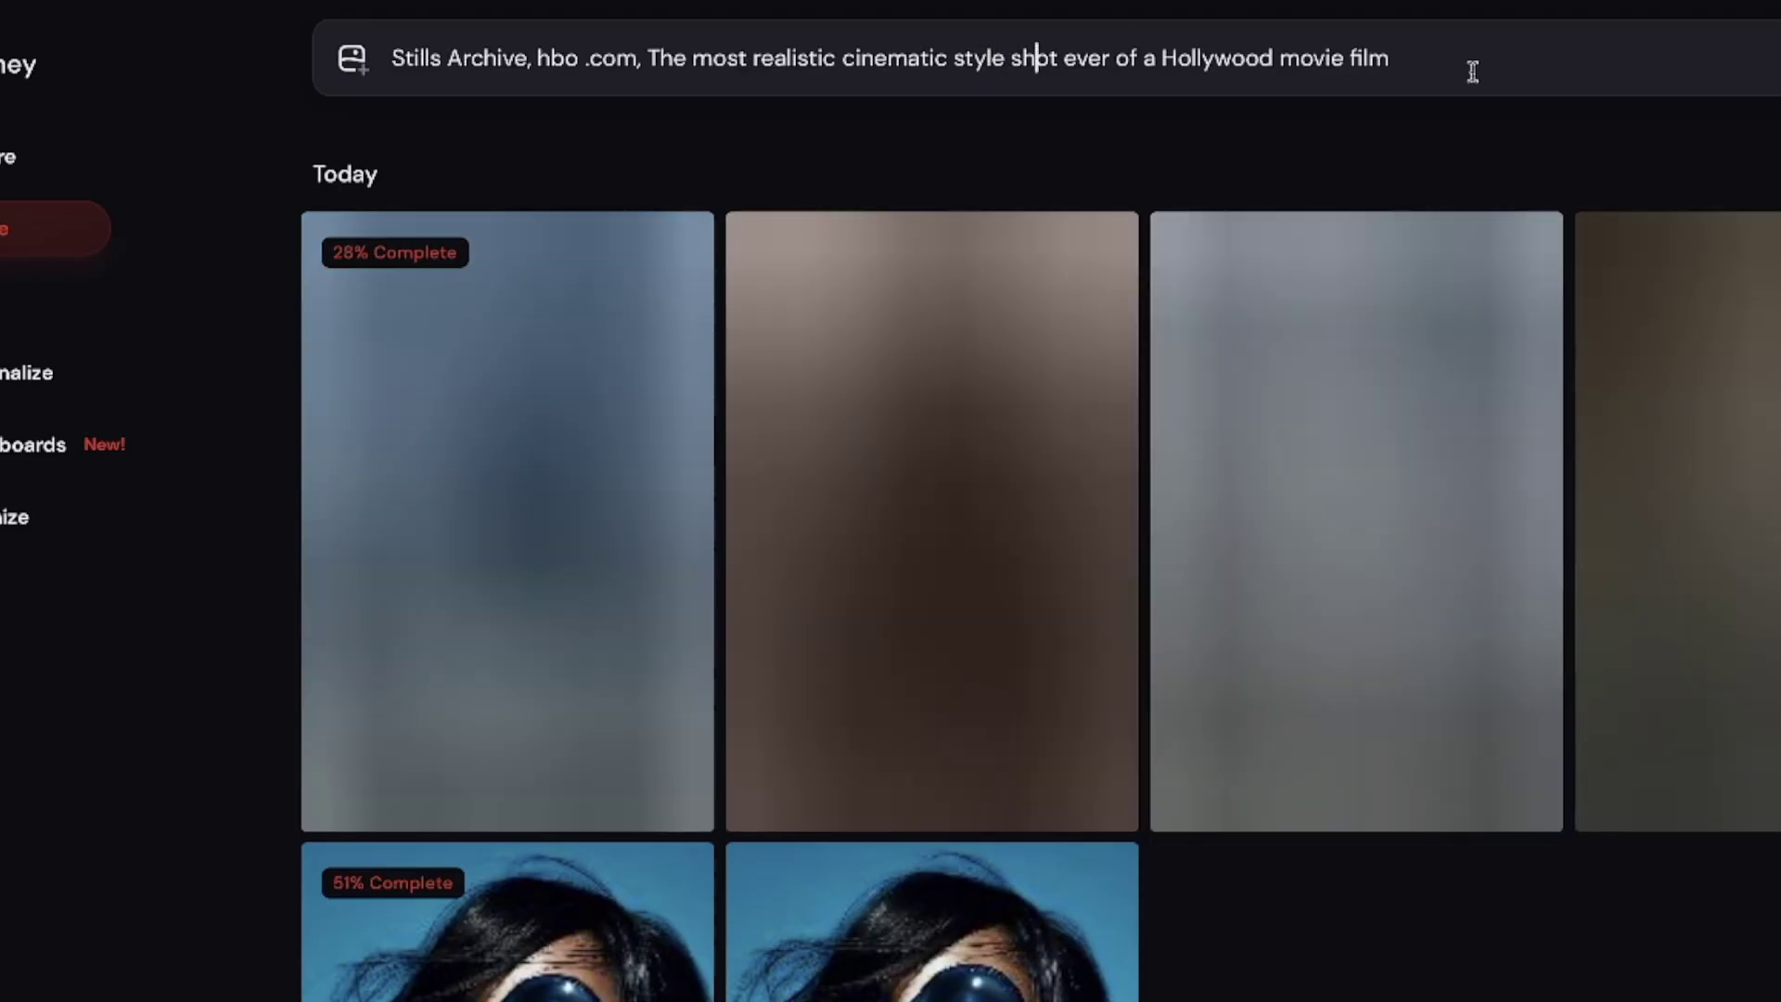
{"action": "left_click", "coordinate": [1471, 67]}
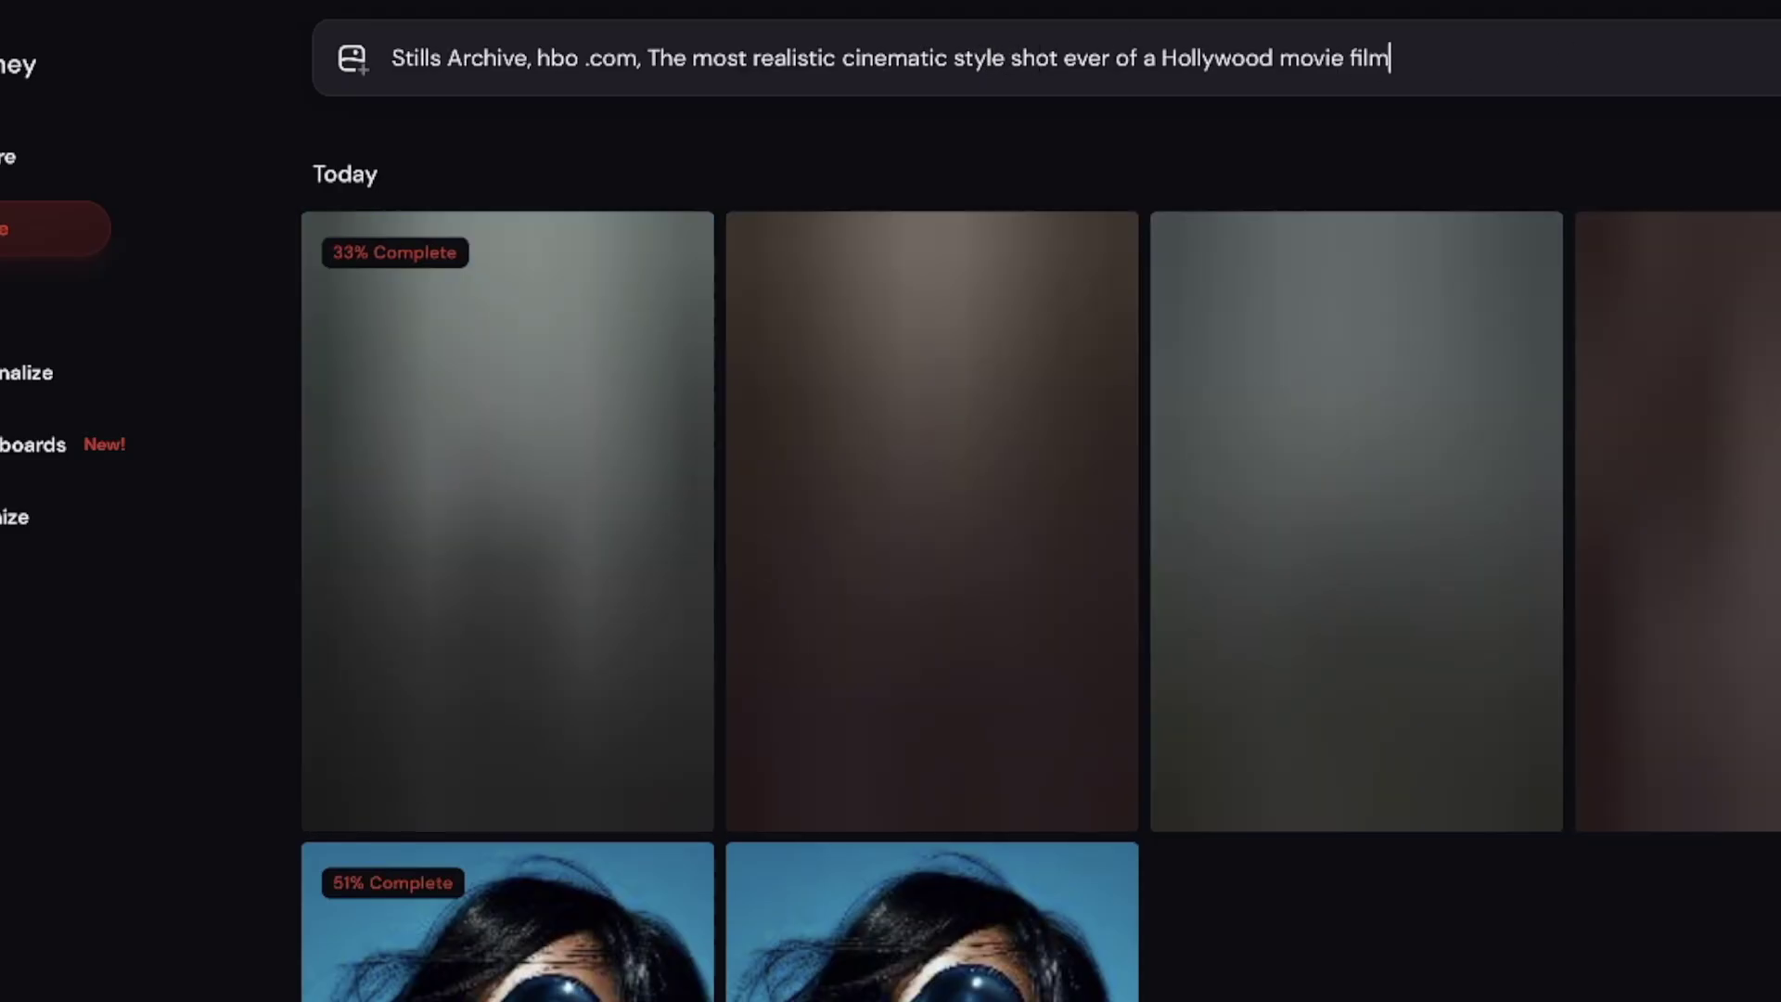
{"action": "key", "text": "Return"}
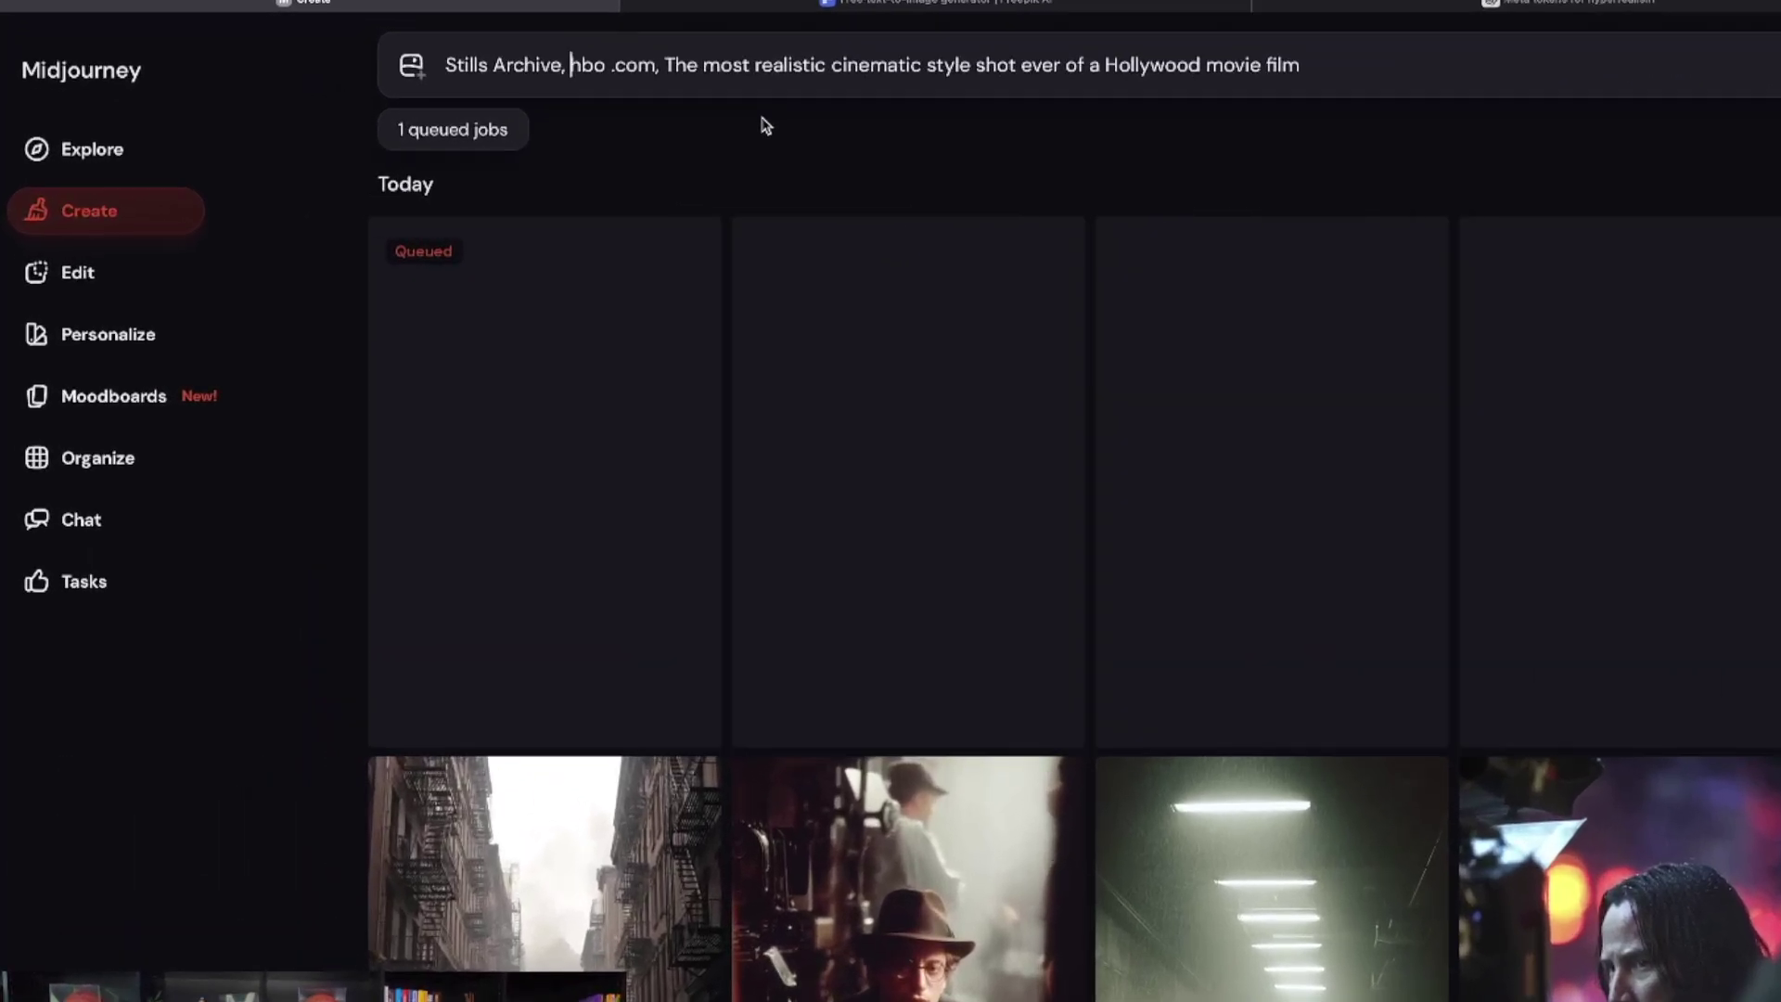
Insert "harley quinn," before "hbo .com" in the Stills Archive prompt
{"action": "type", "text": "harley qui"}
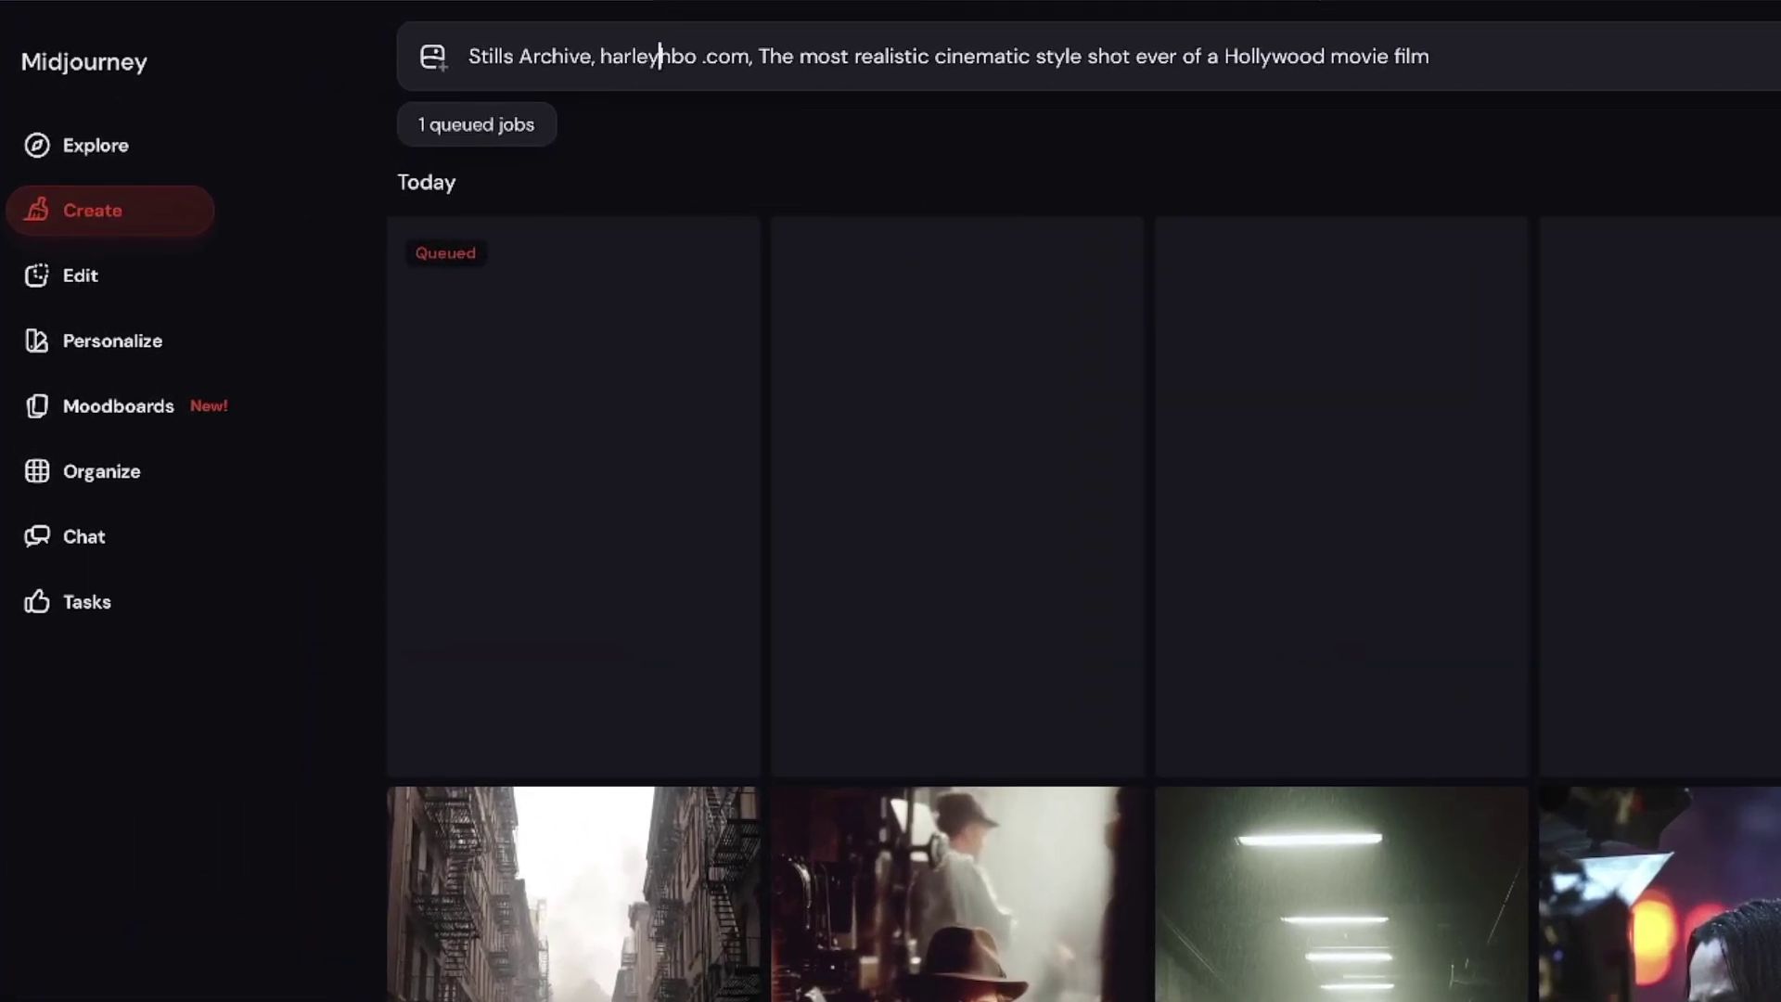
{"action": "type", "text": "nn,"}
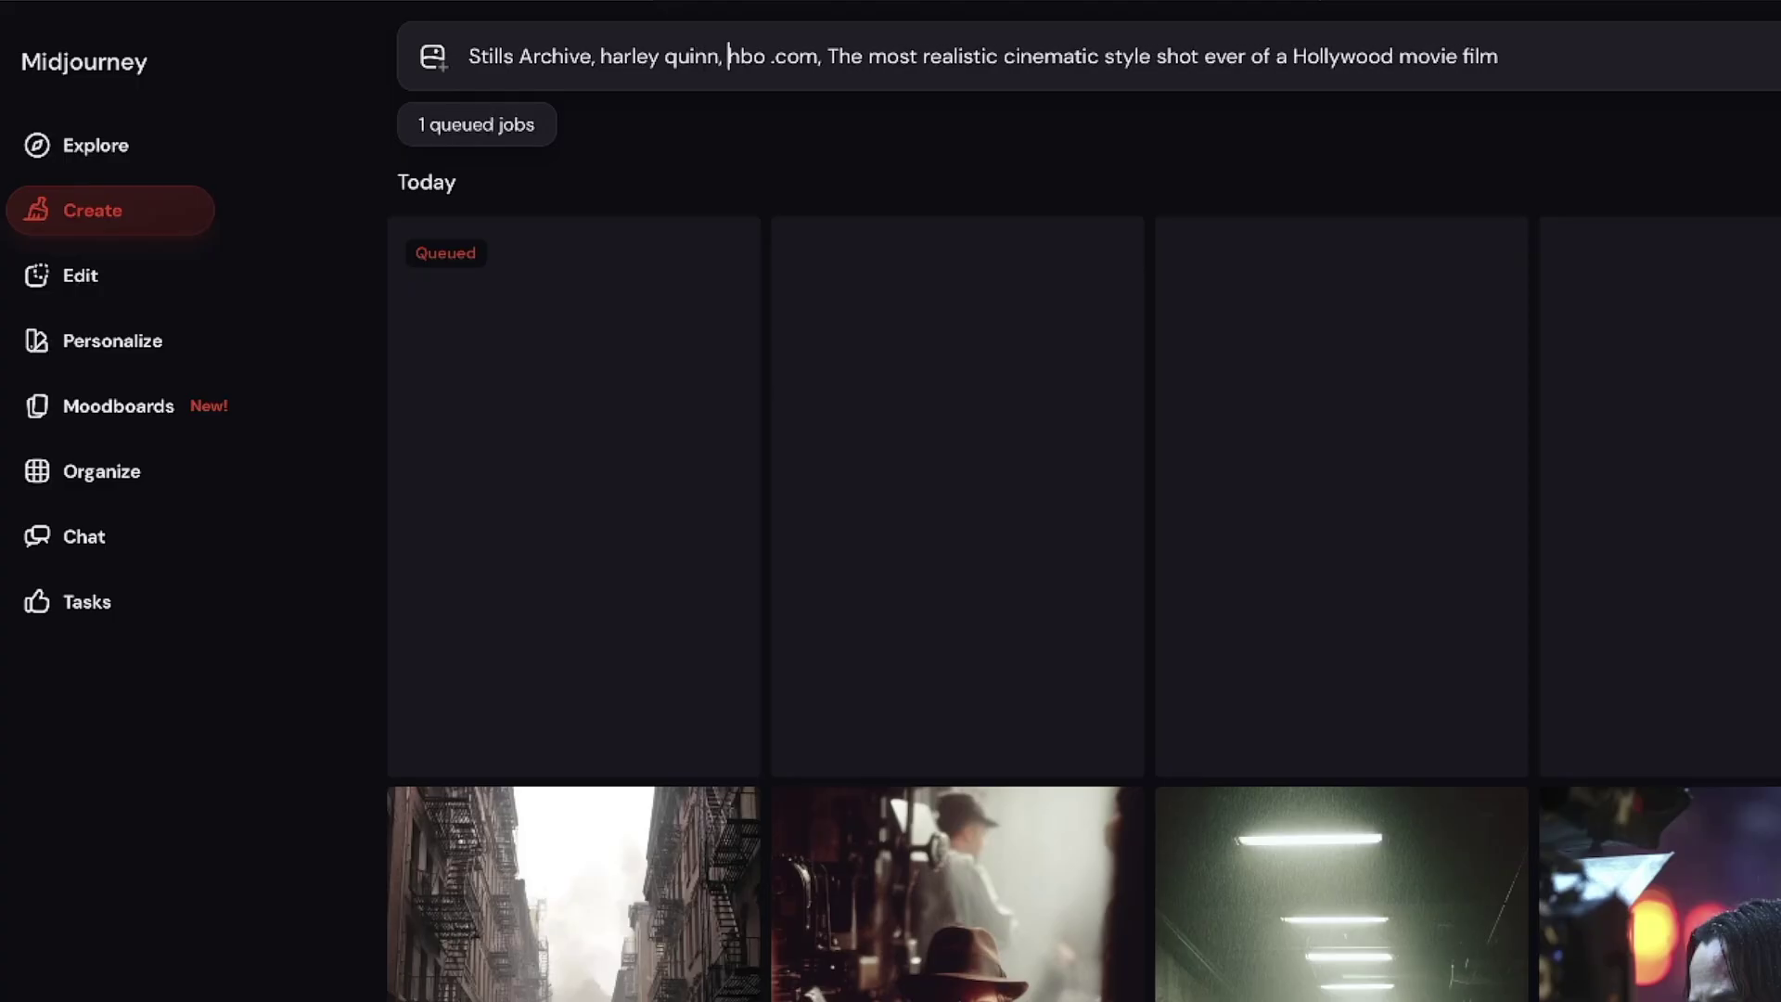
Replace "hbo" with "lionsgate" in the Harley Quinn prompt, set the image size to 16:9 landscape and generate the images
{"action": "key", "text": "BackSpace"}
{"action": "type", "text": "lionsgate"}
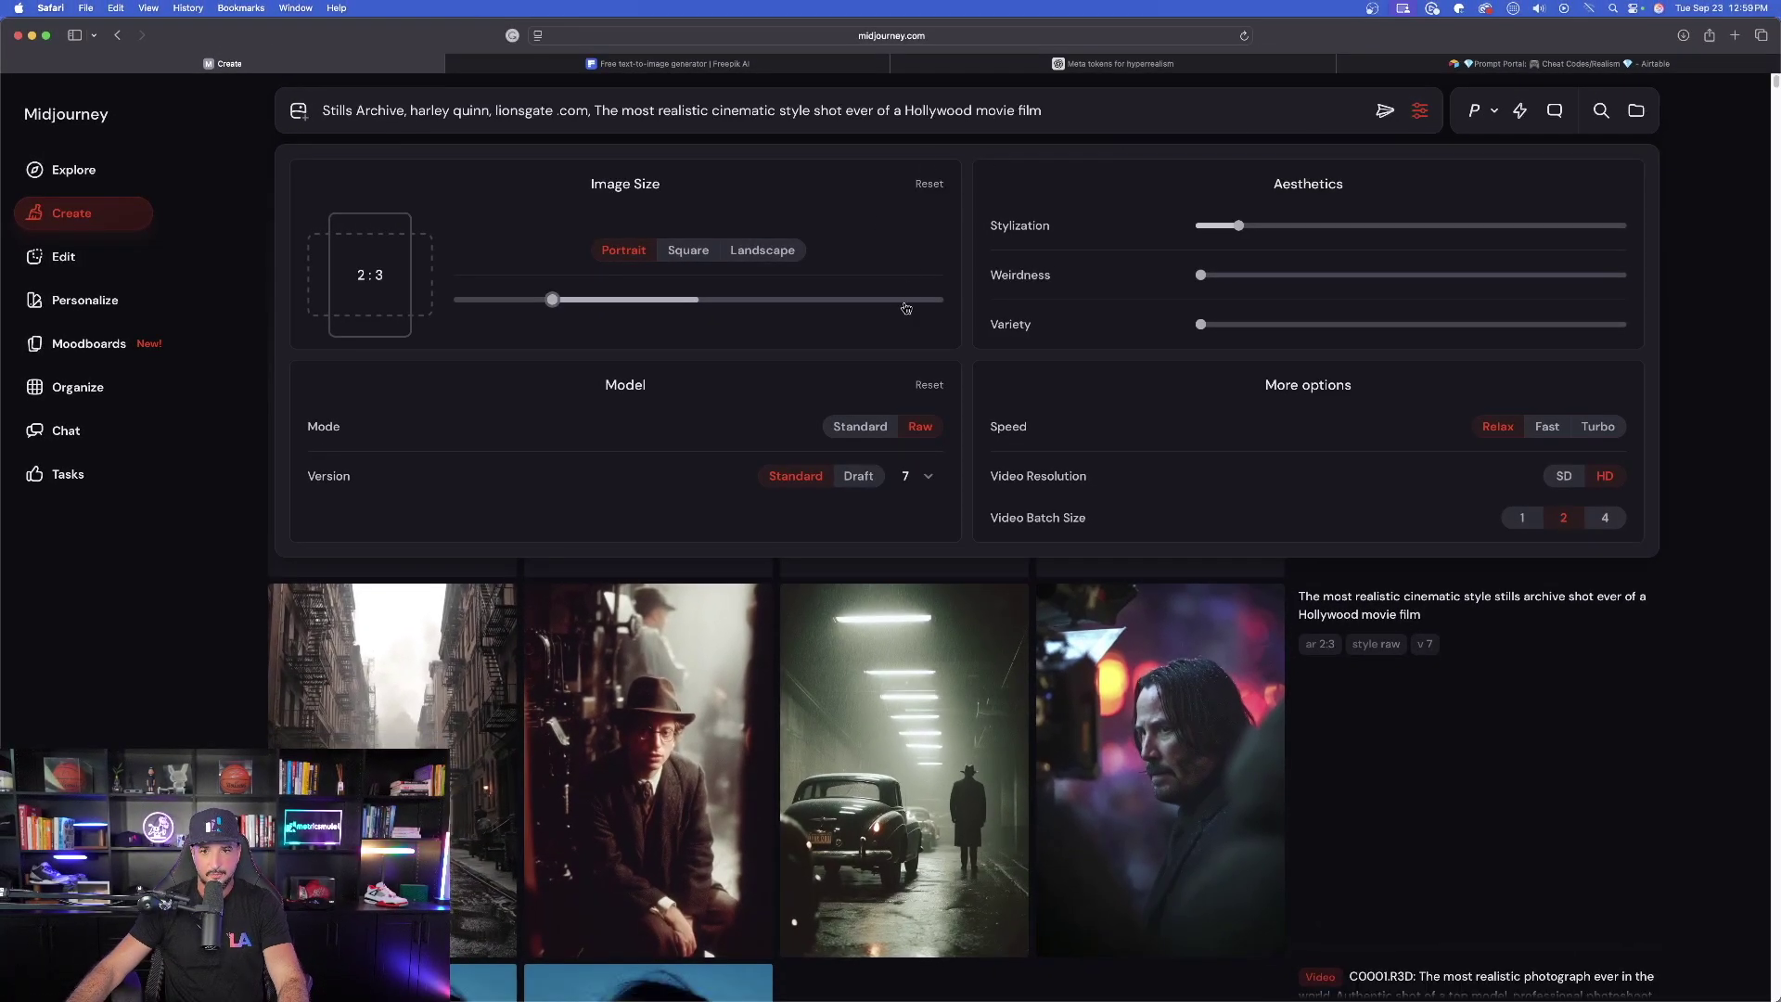
{"action": "left_click", "coordinate": [905, 306]}
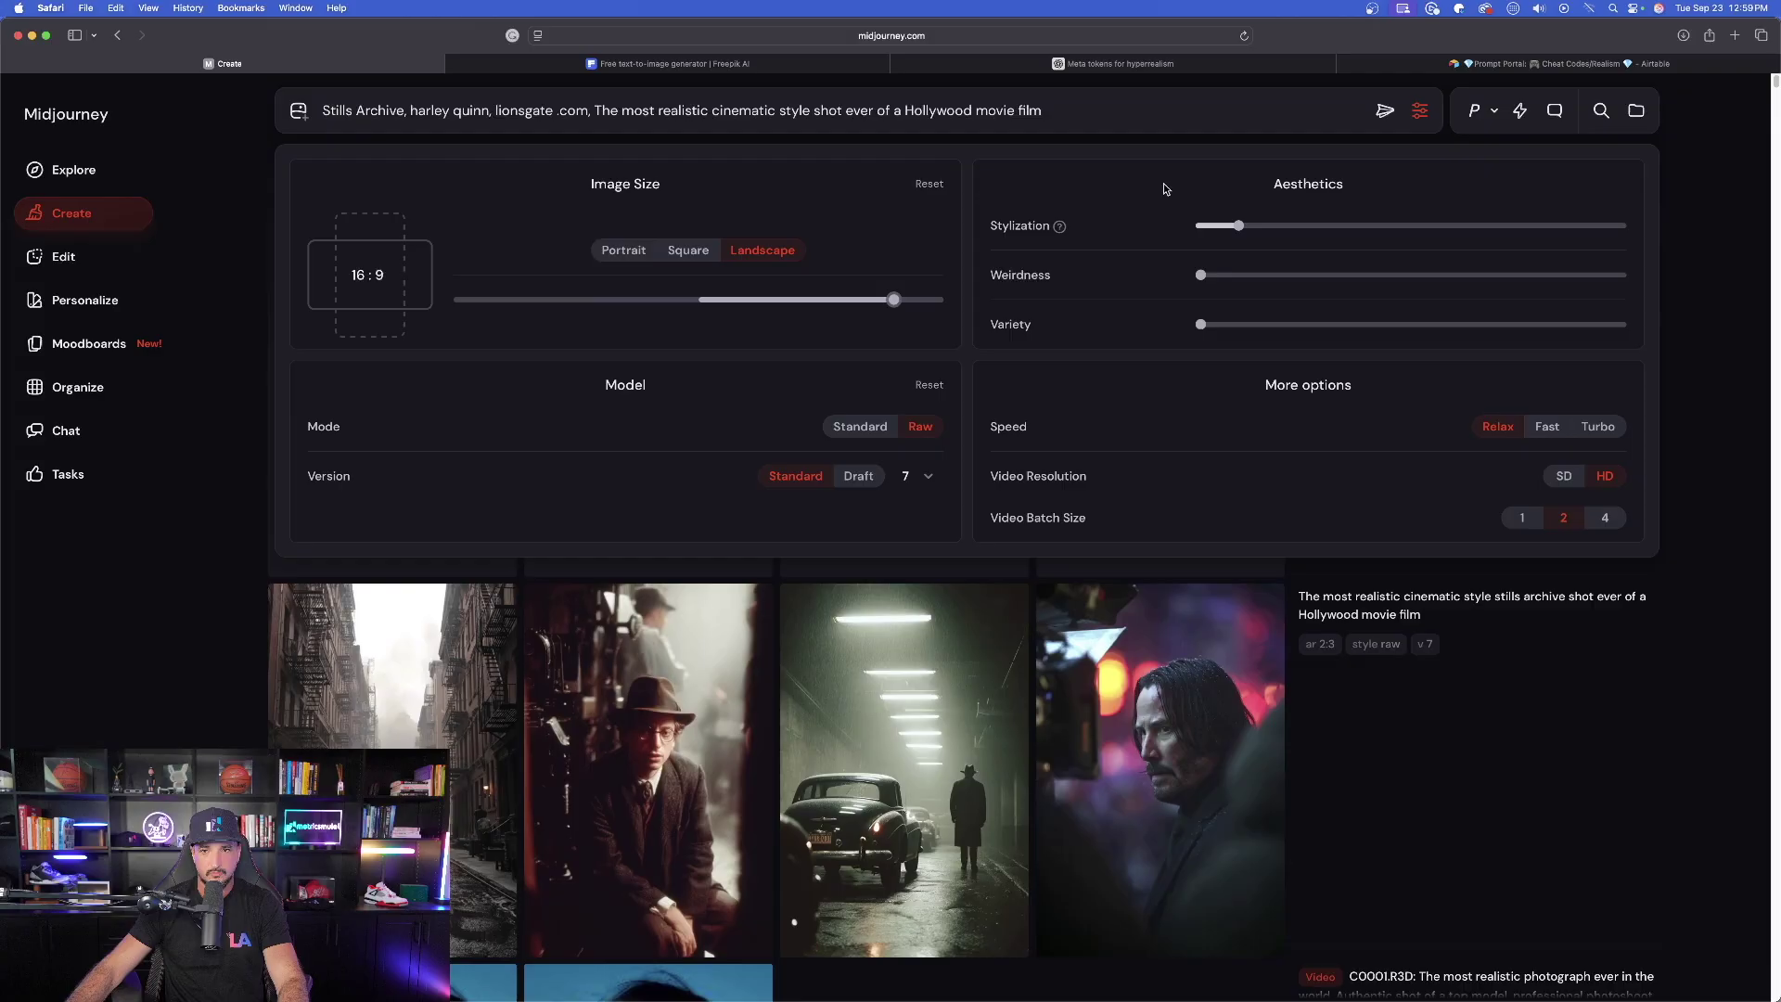
{"action": "left_click", "coordinate": [1385, 110]}
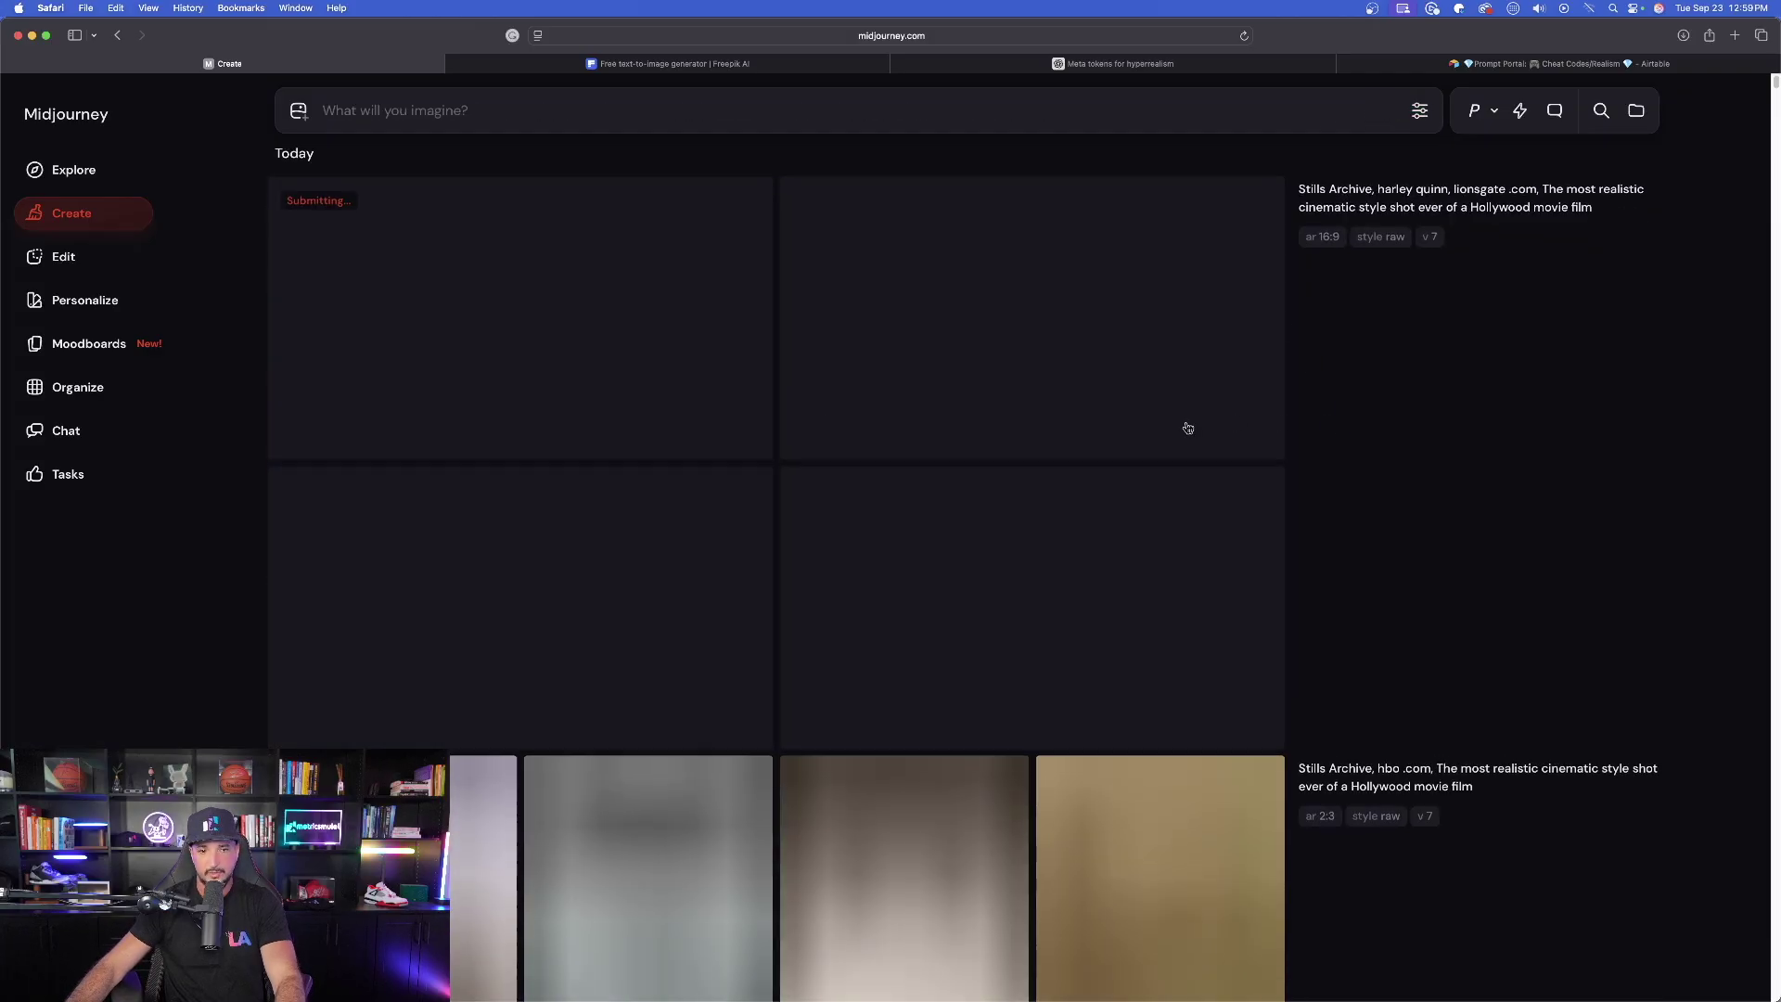
Examine the enlarged images from the "cinematic style stills archive shot" prompt one by one and close the viewer
{"action": "scroll", "coordinate": [1185, 425], "scroll_direction": "down", "scroll_amount": 10}
{"action": "scroll", "coordinate": [791, 430], "scroll_direction": "down", "scroll_amount": 15}
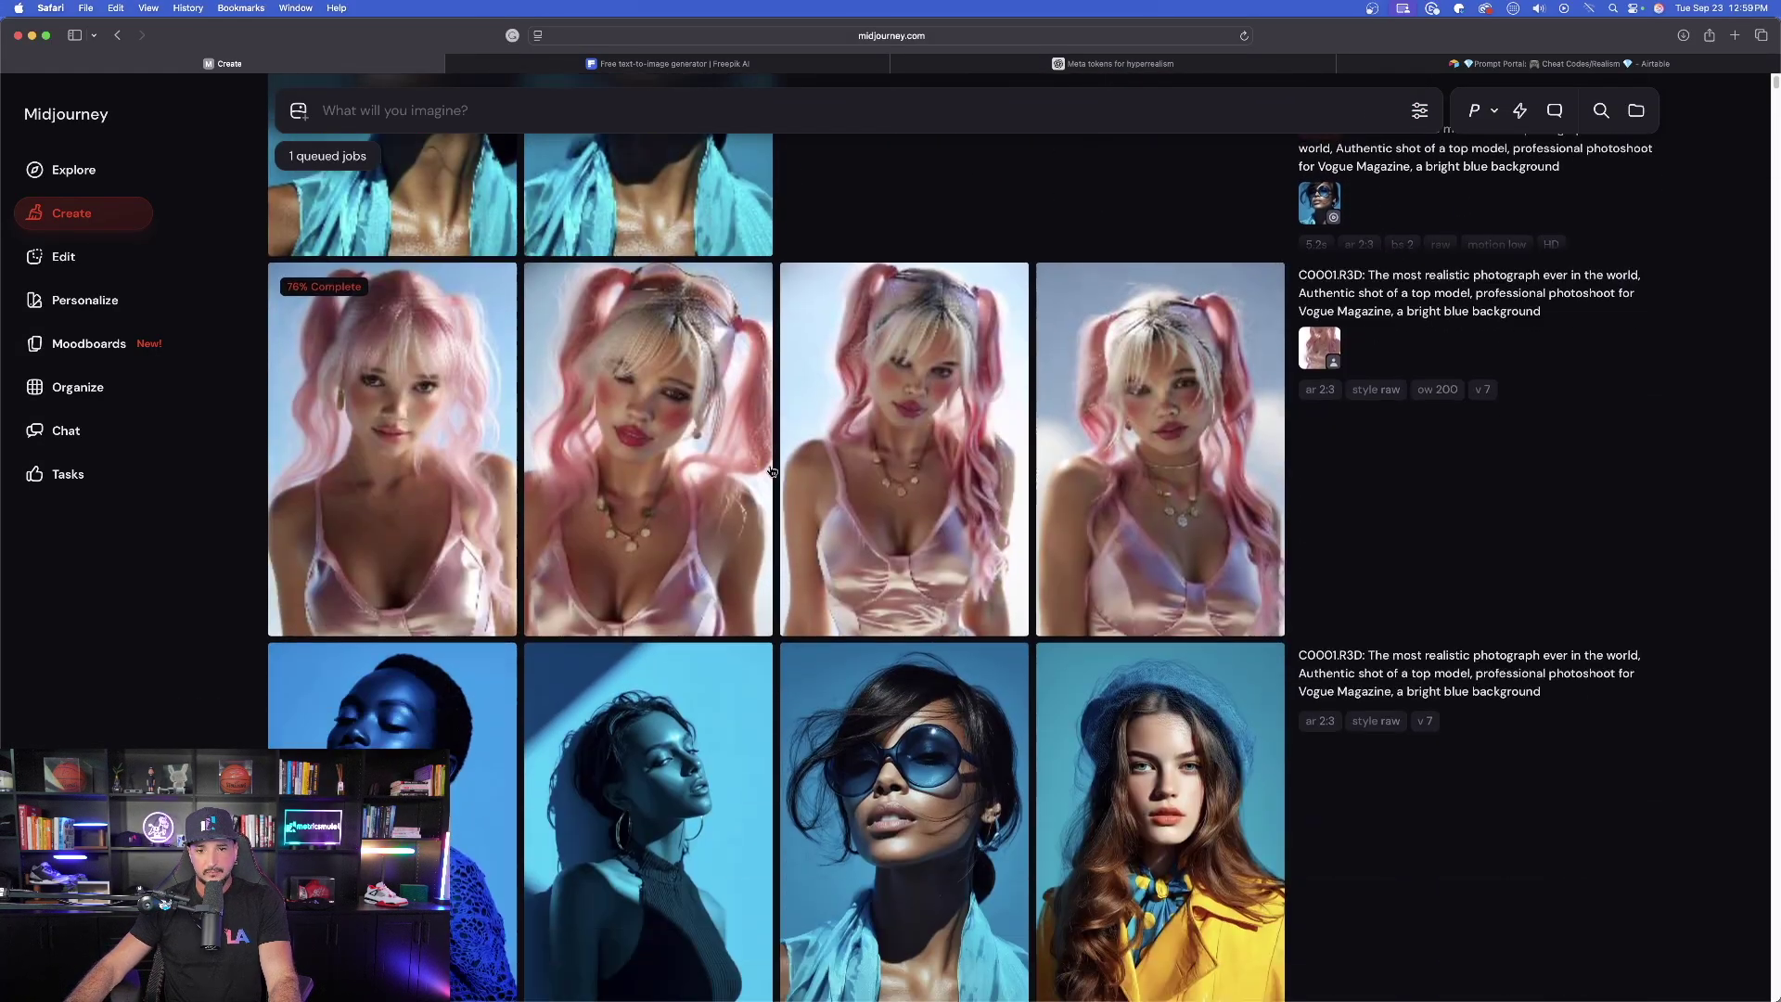
{"action": "scroll", "coordinate": [821, 405], "scroll_direction": "up", "scroll_amount": 15}
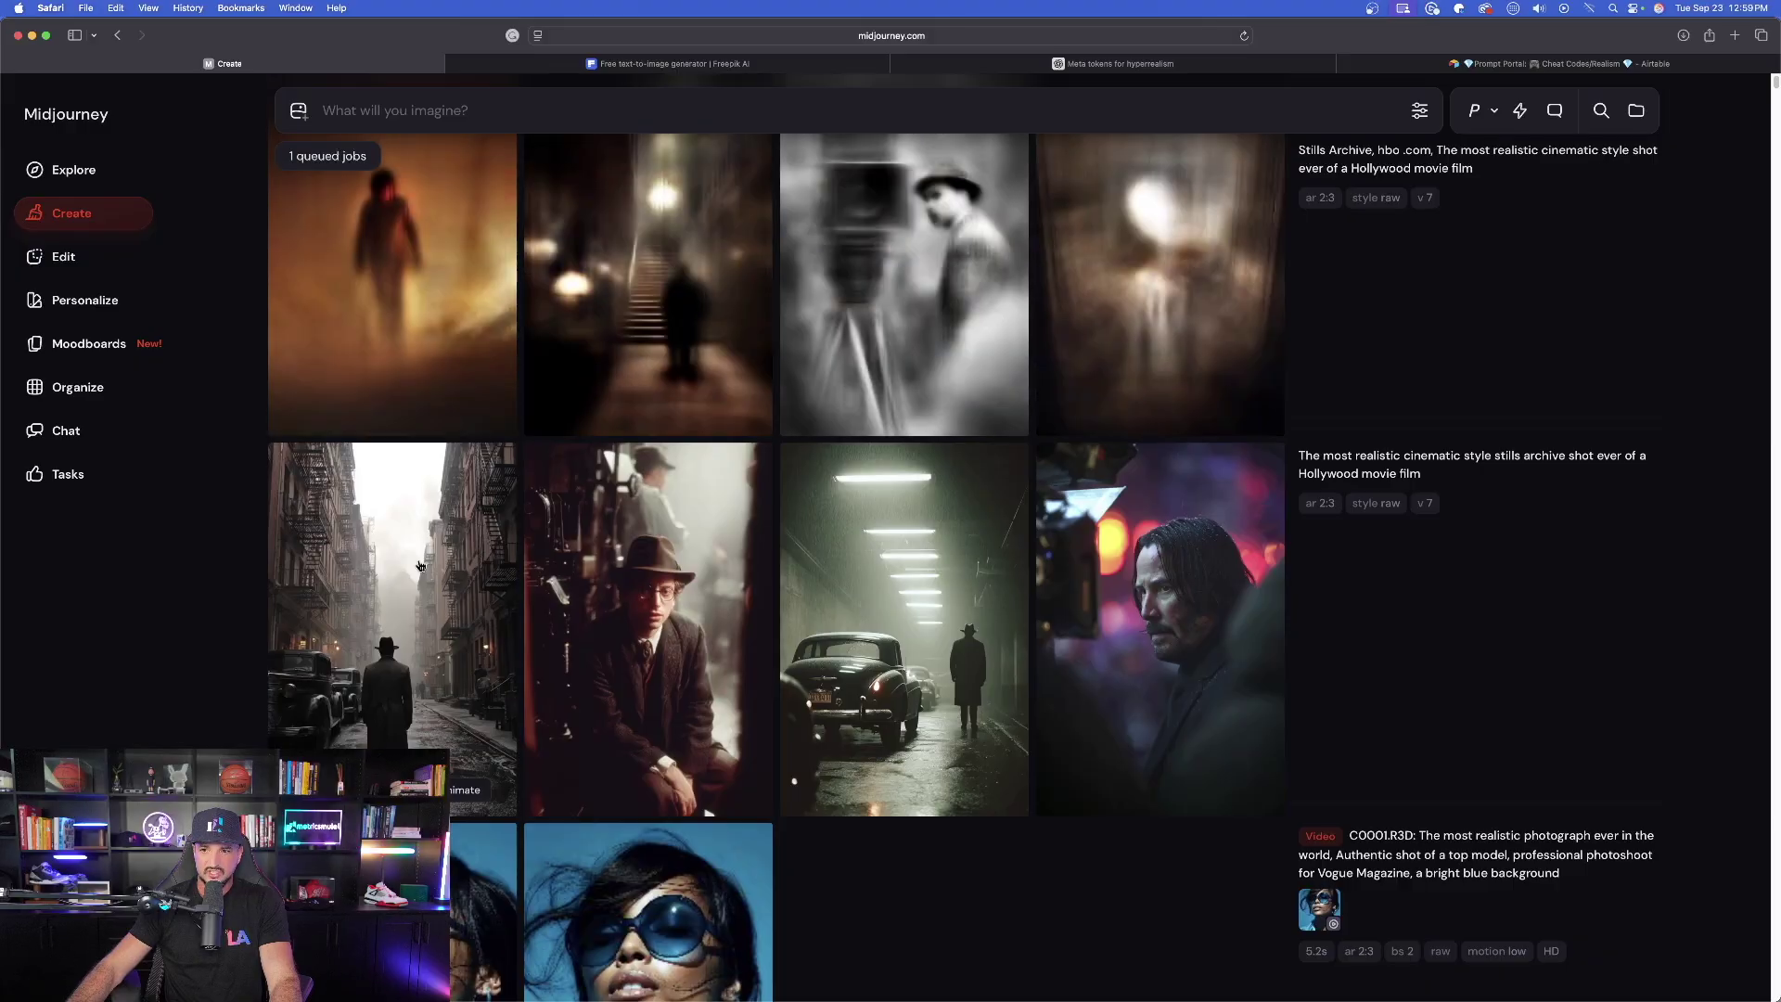
{"action": "left_click", "coordinate": [420, 566]}
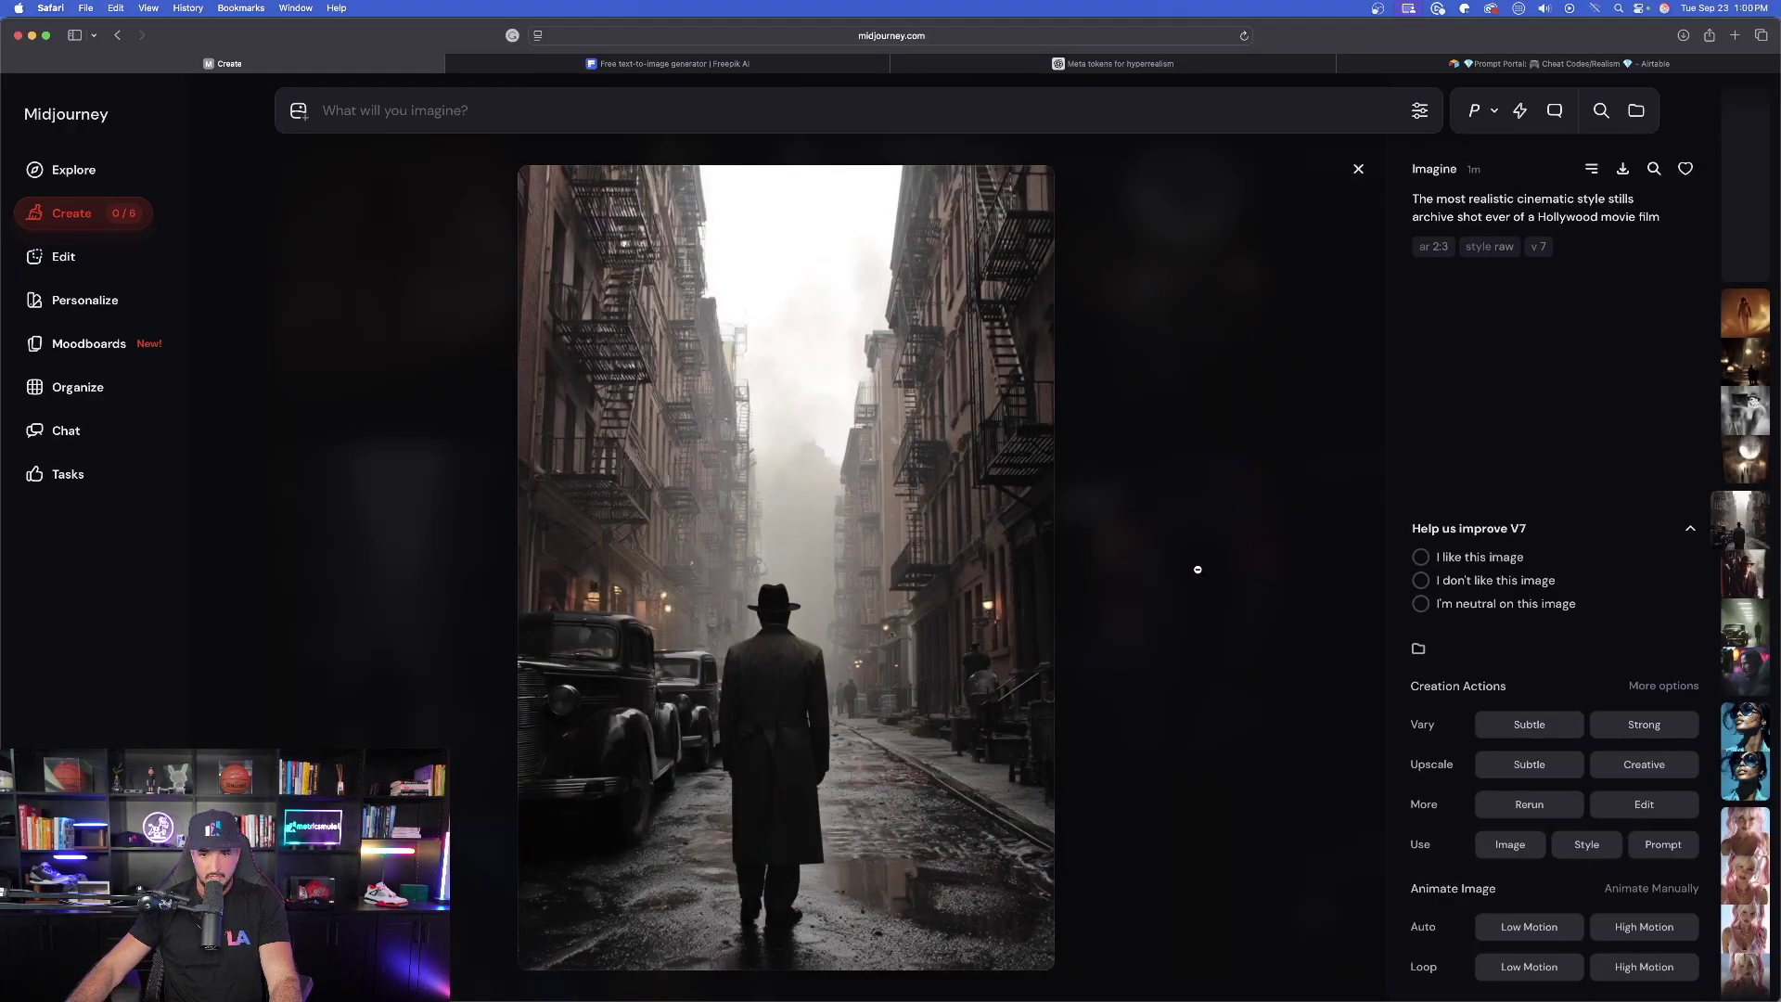
{"action": "scroll", "coordinate": [912, 608], "scroll_direction": "down", "scroll_amount": 1}
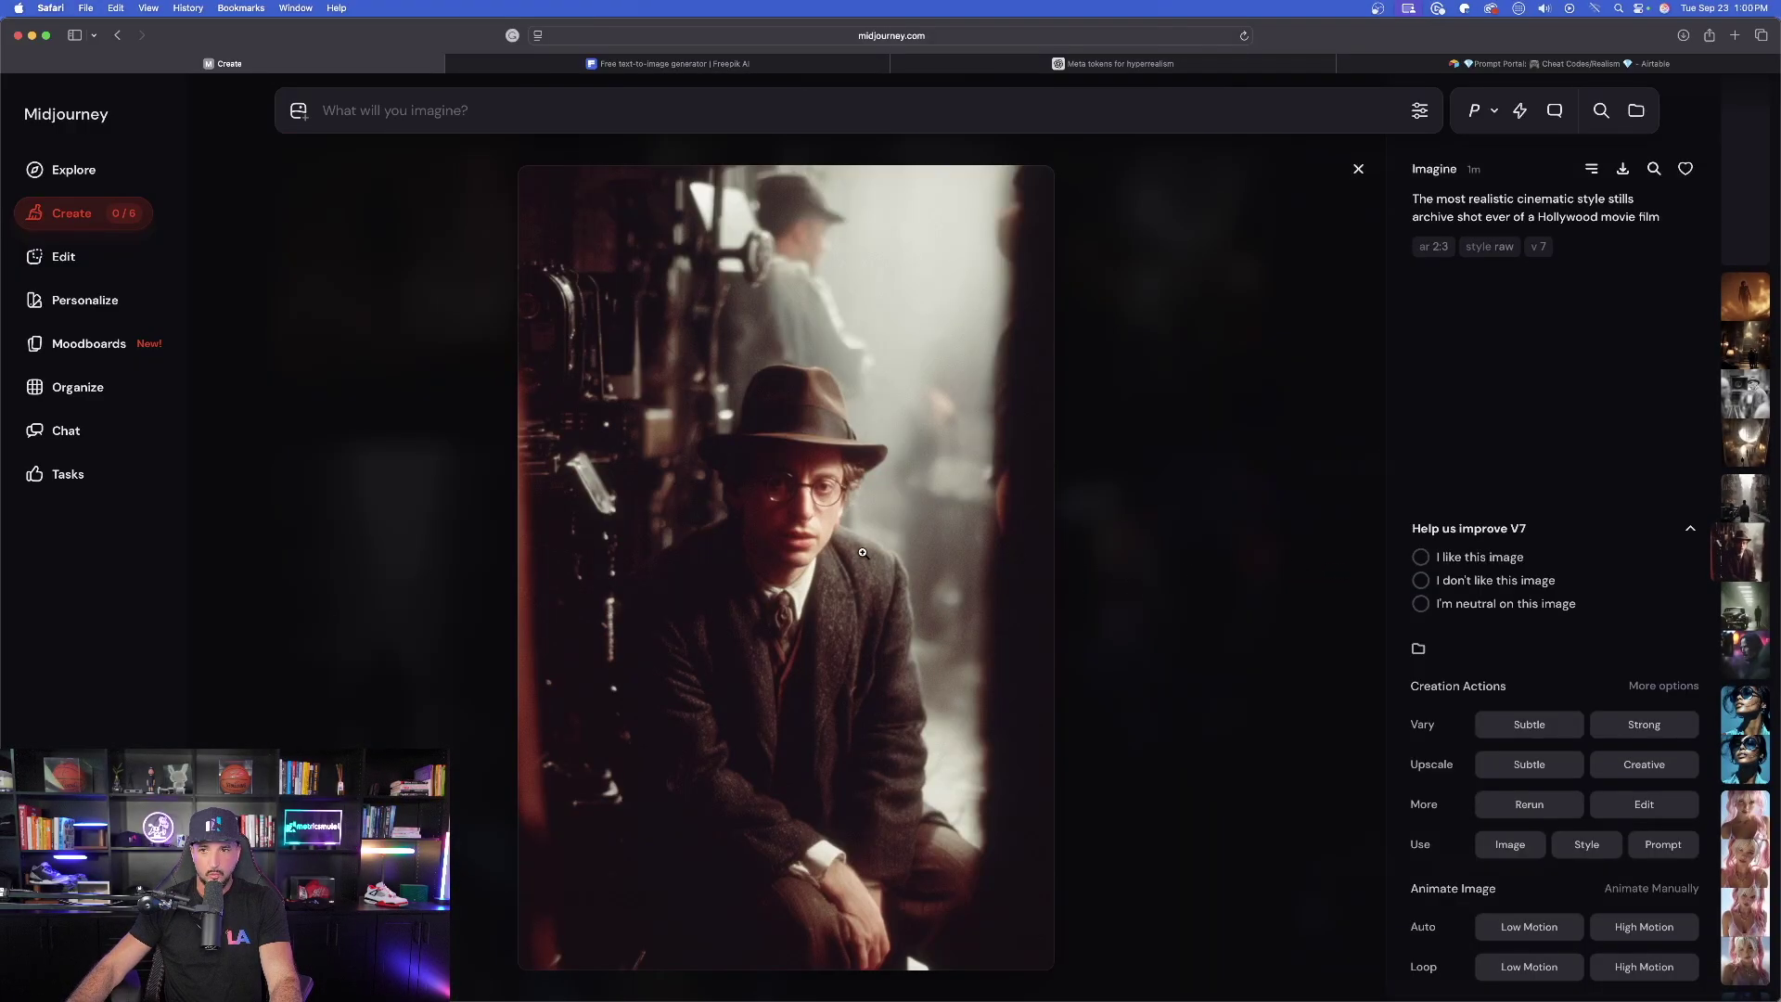
{"action": "scroll", "coordinate": [855, 570], "scroll_direction": "down", "scroll_amount": 1}
{"action": "scroll", "coordinate": [855, 570], "scroll_direction": "down", "scroll_amount": 1}
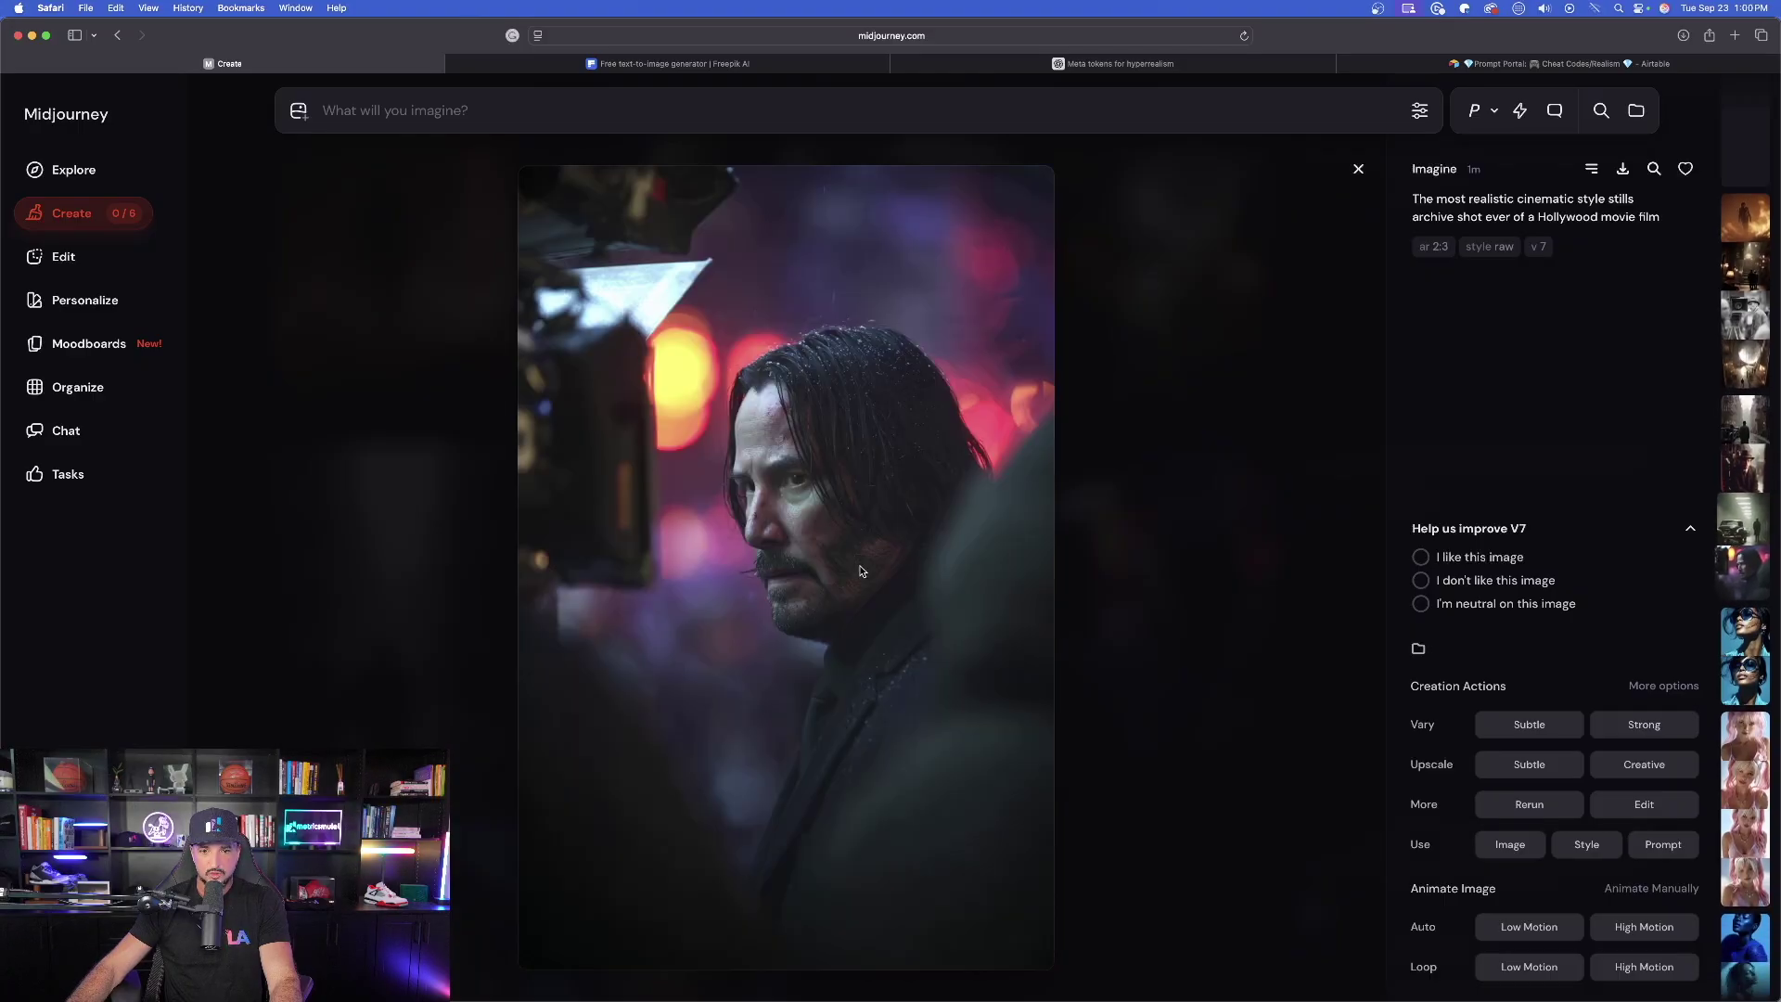
{"action": "left_click", "coordinate": [1361, 168]}
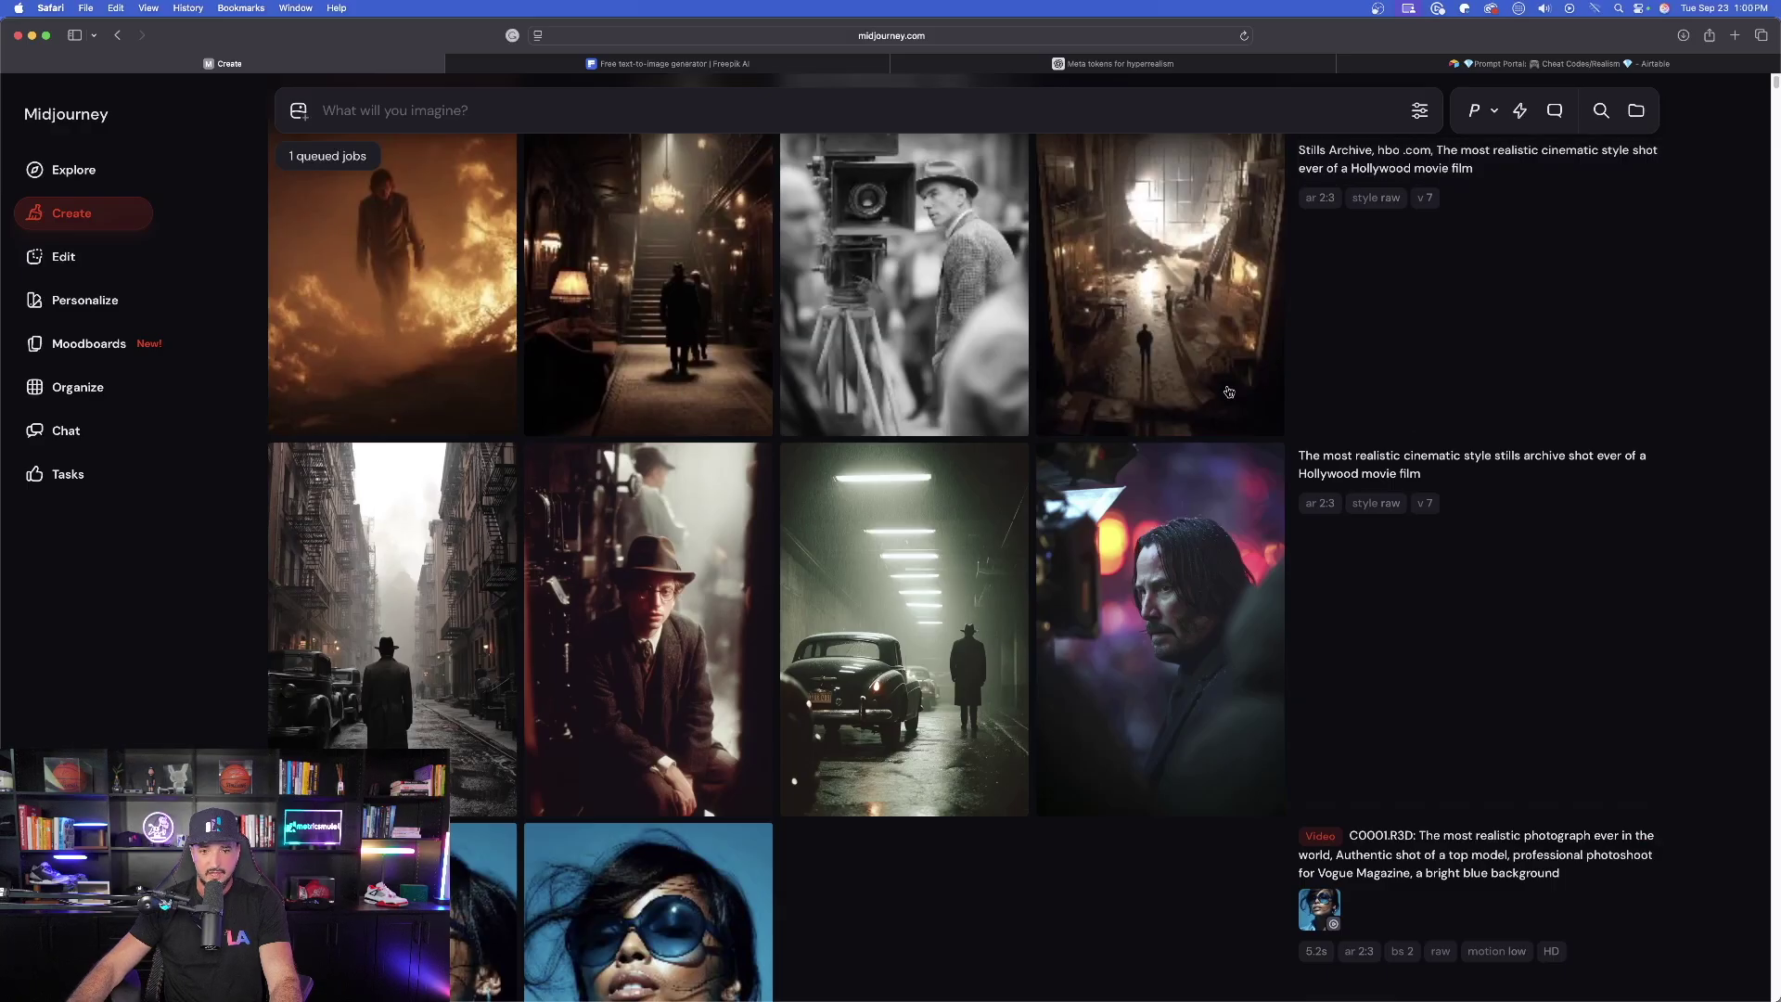
Reuse the "cinematic style stills archive shot" prompt and generate it in 16:9 landscape
{"action": "left_click", "coordinate": [1321, 461]}
{"action": "left_click", "coordinate": [1420, 110]}
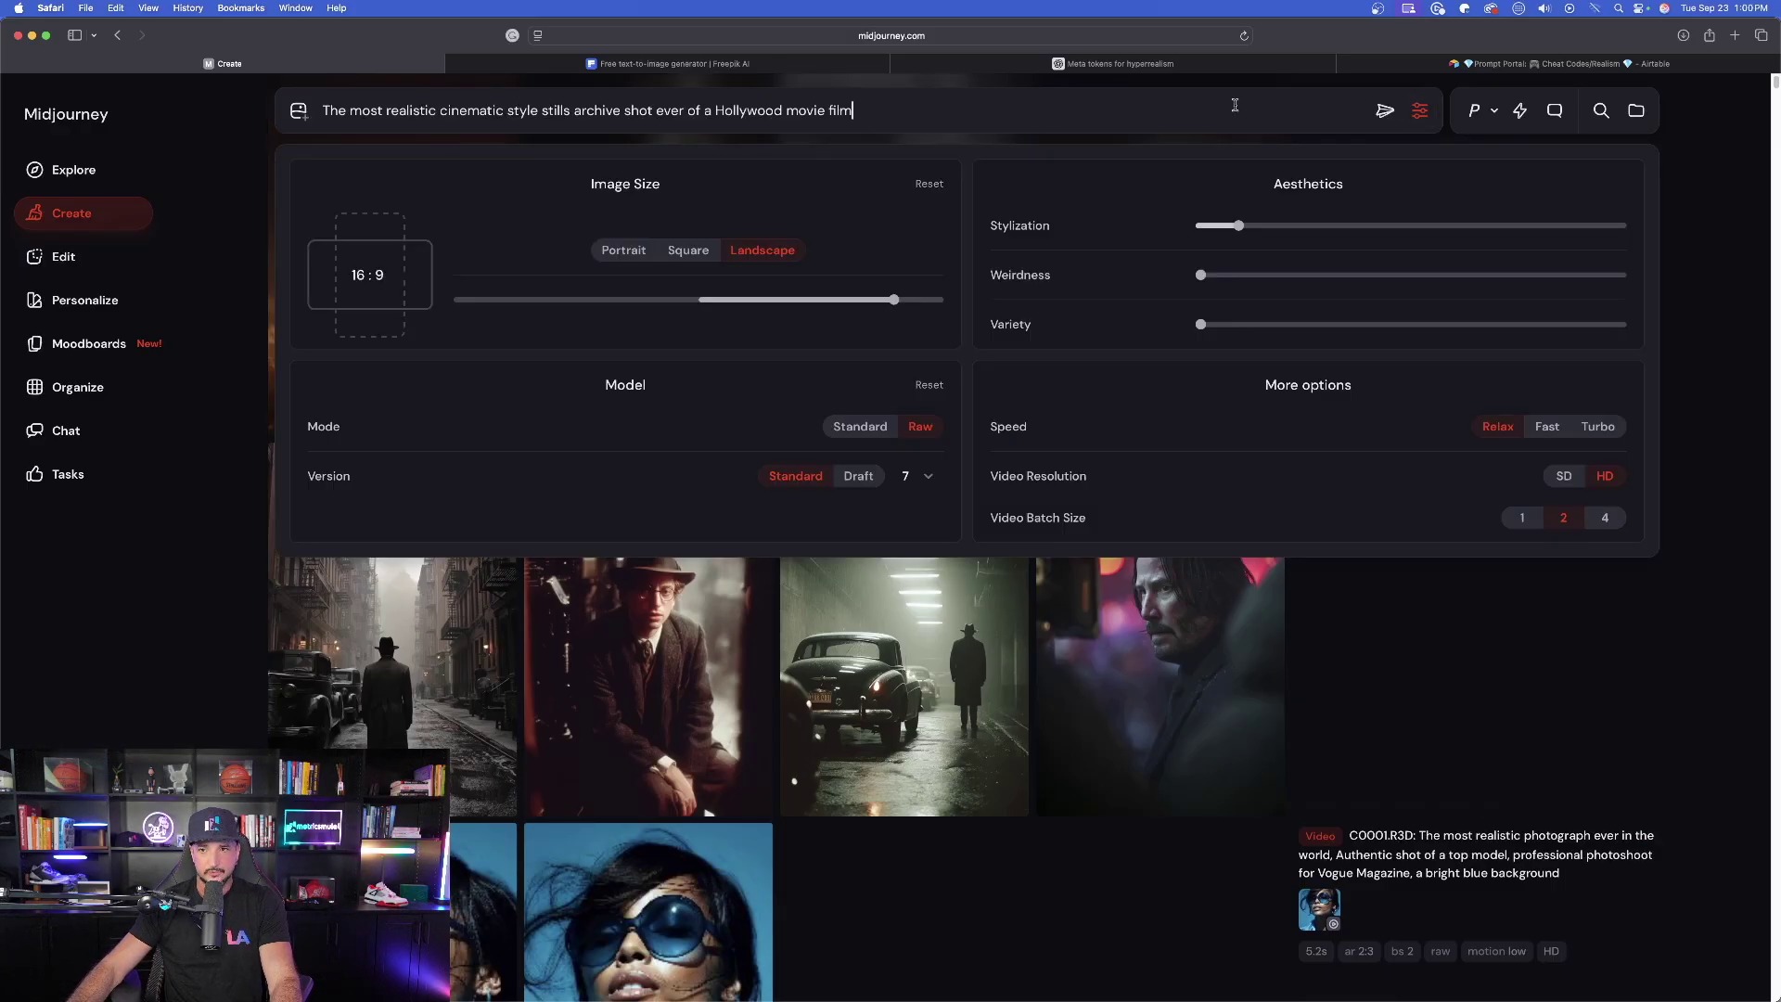
{"action": "left_click", "coordinate": [1386, 111]}
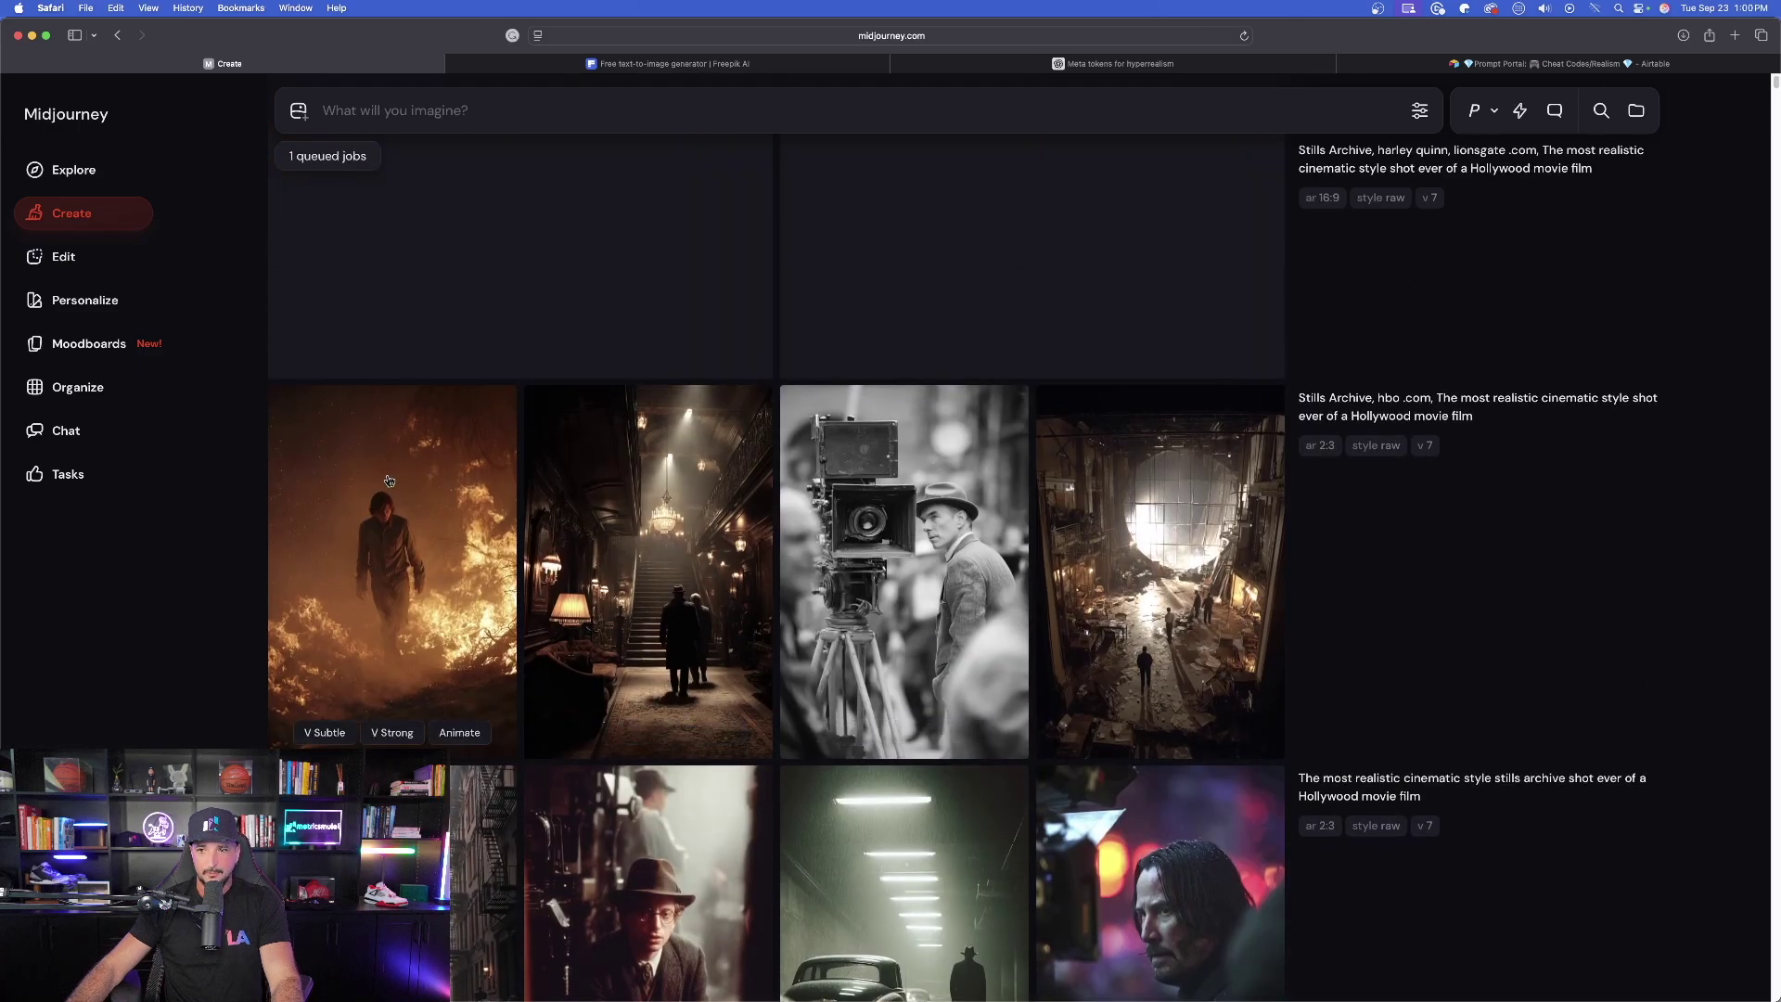
View the four portrait images from the "Stills Archive, hbo .com" prompt at full size
{"action": "left_click", "coordinate": [389, 480]}
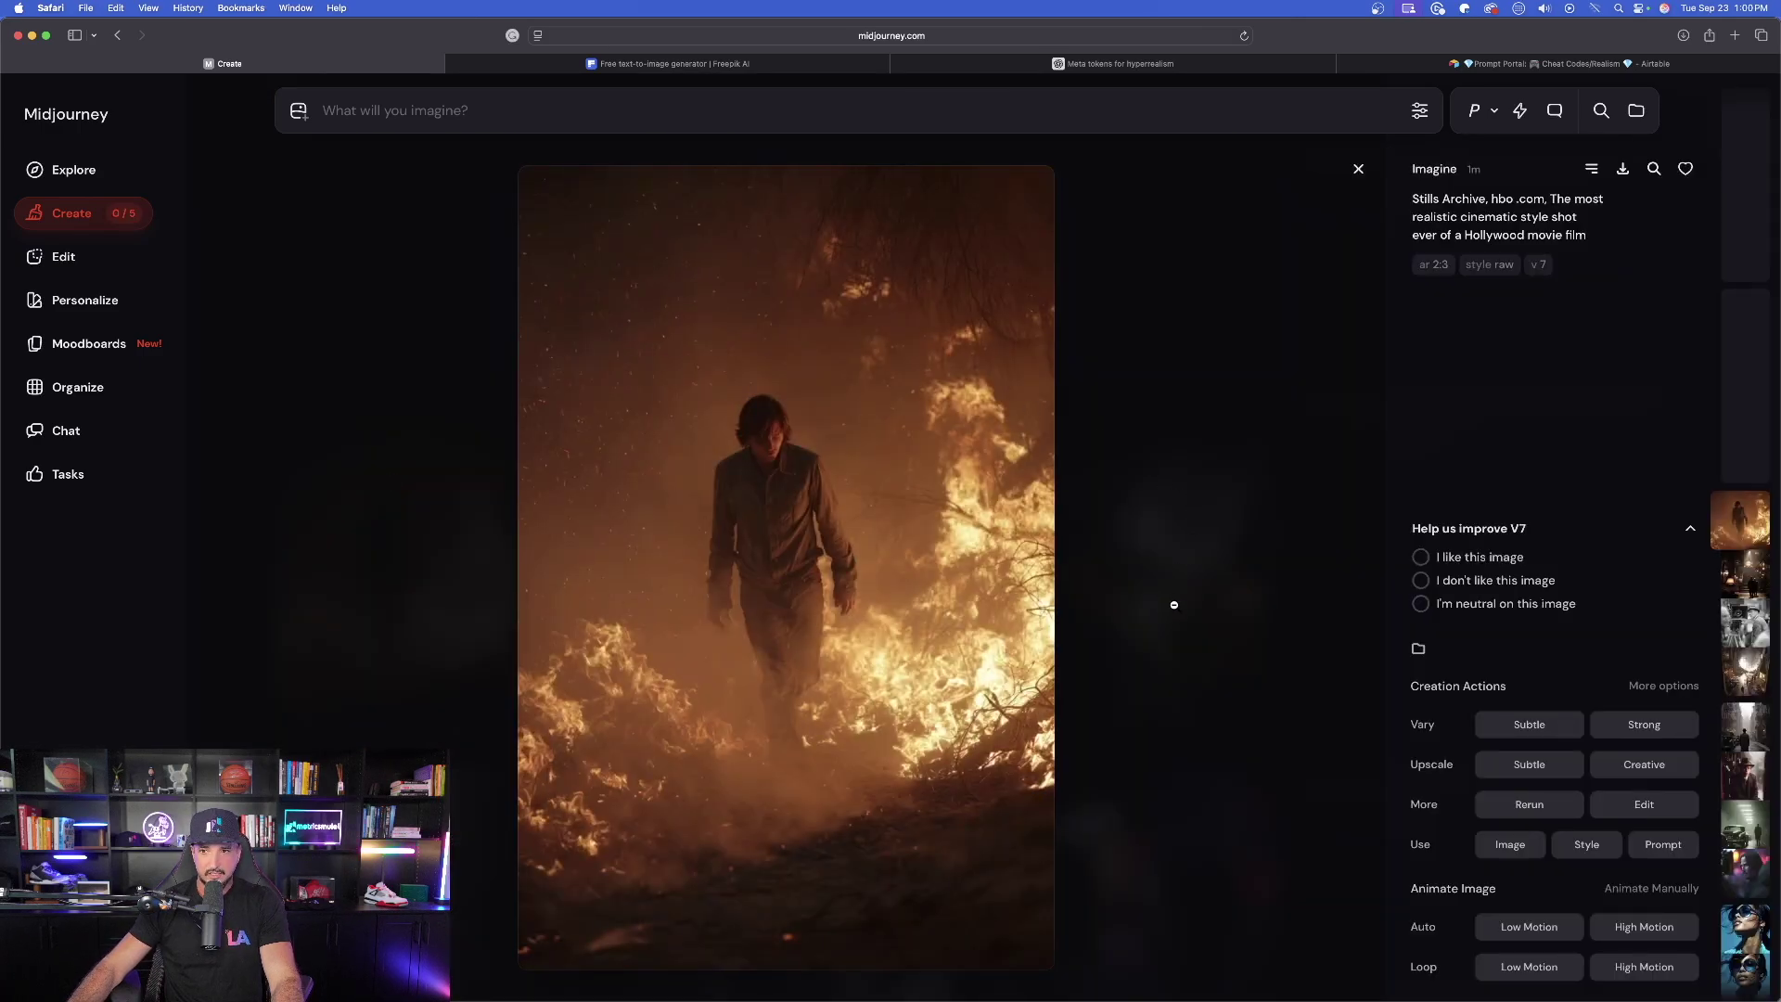
{"action": "key", "text": "Down"}
{"action": "key", "text": "Down"}
{"action": "key", "text": "Down"}
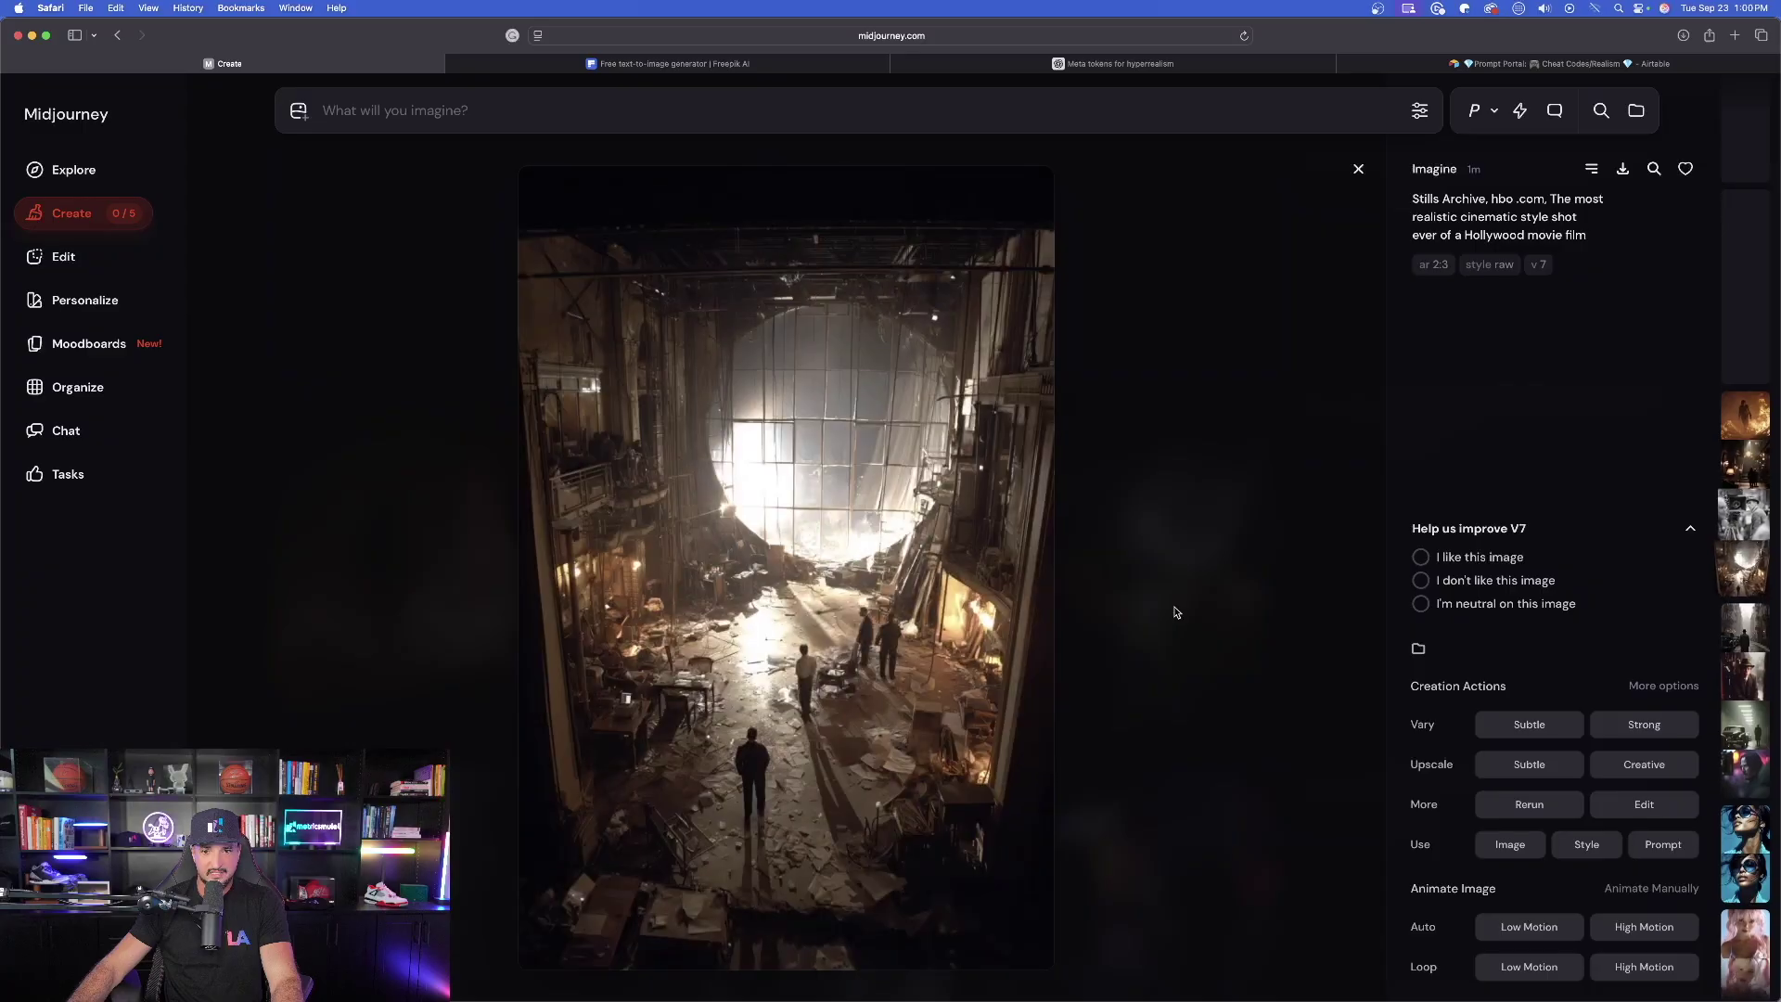
Switch to Freepik, view its two "Stills Archive, hbo .com" images and copy their prompt
{"action": "key", "text": "ctrl+Tab"}
{"action": "left_click", "coordinate": [736, 370]}
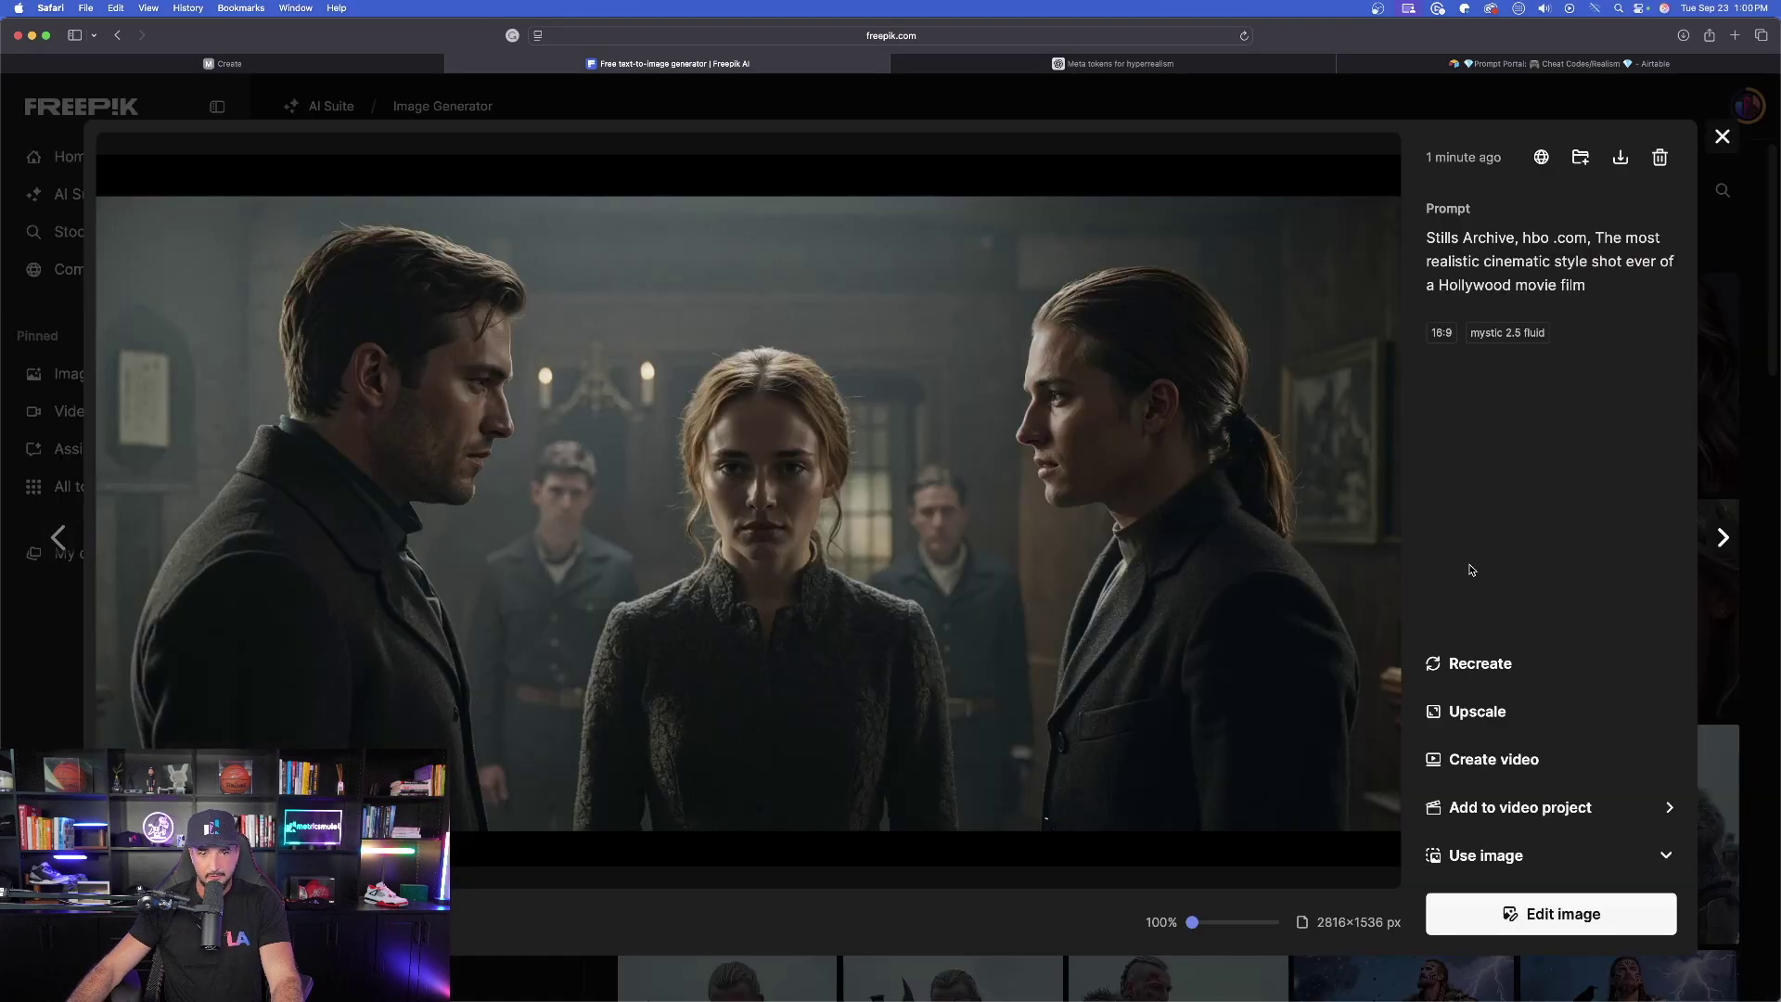
{"action": "key", "text": "Down"}
{"action": "left_click", "coordinate": [1586, 259]}
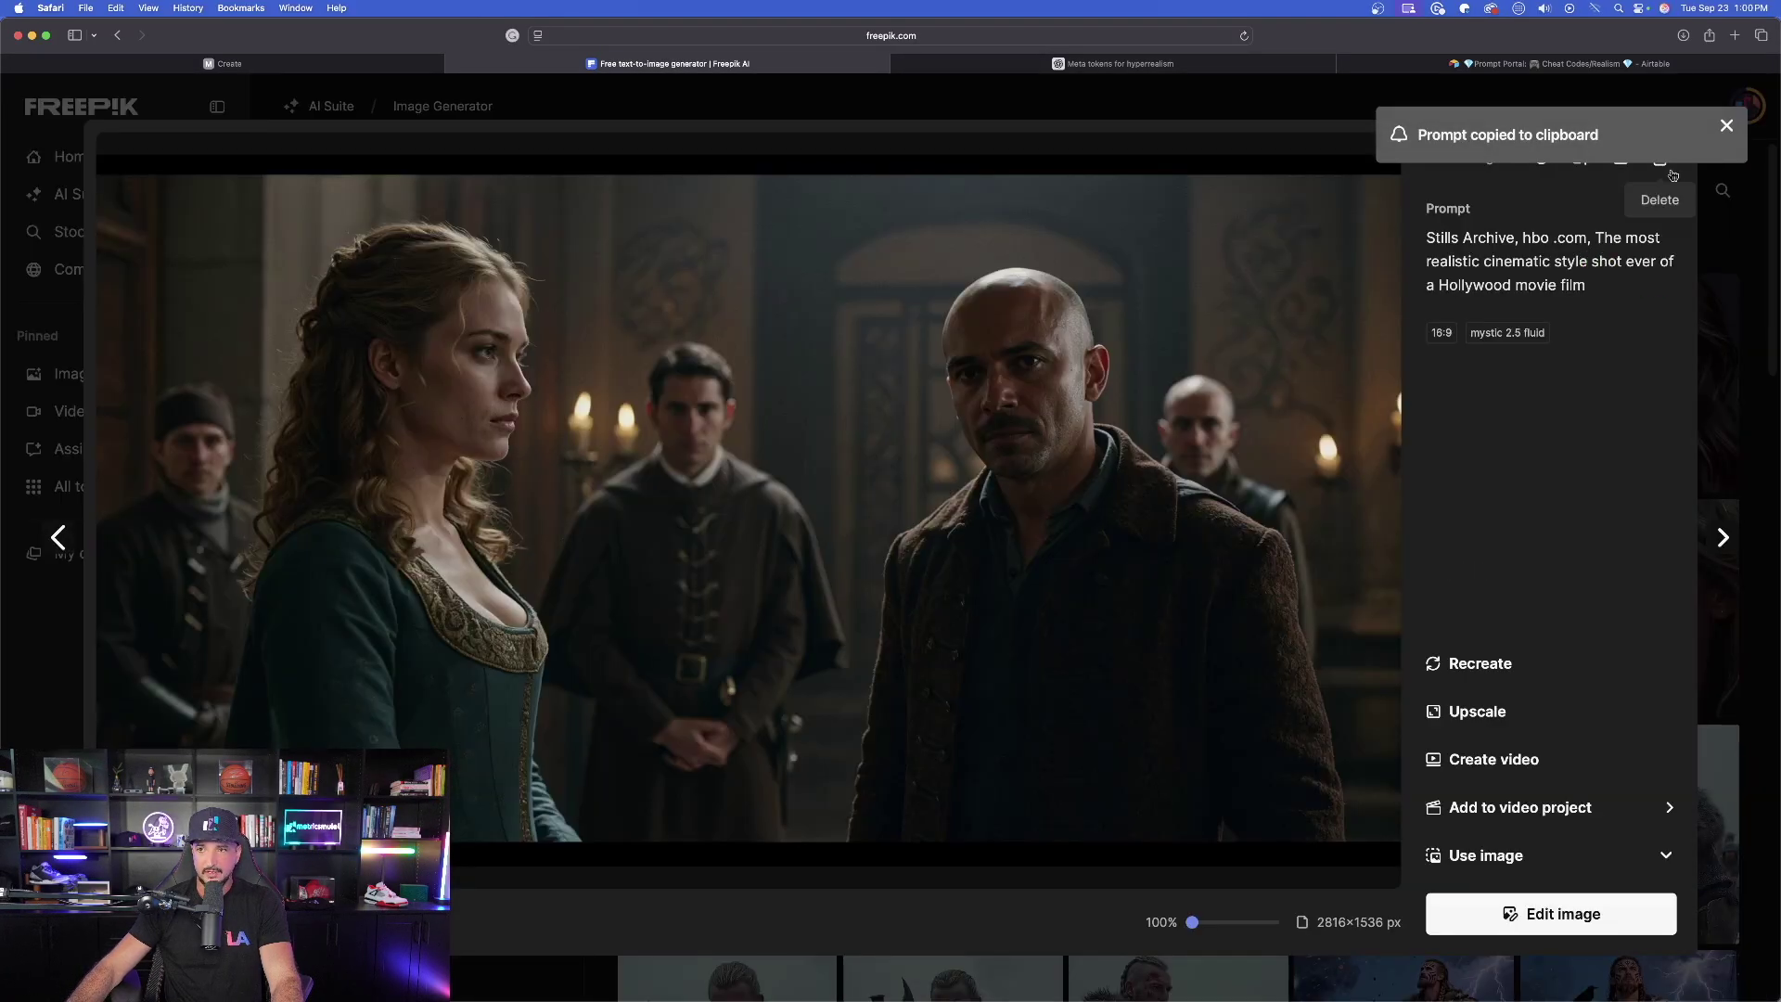
{"action": "key", "text": "Escape"}
Change the opening of Freepik's prompt to "Stills Archive, 24 year old woman, harley quinn, paramountpictures .com," and generate the images
{"action": "left_click", "coordinate": [417, 362]}
{"action": "left_click", "coordinate": [1011, 547]}
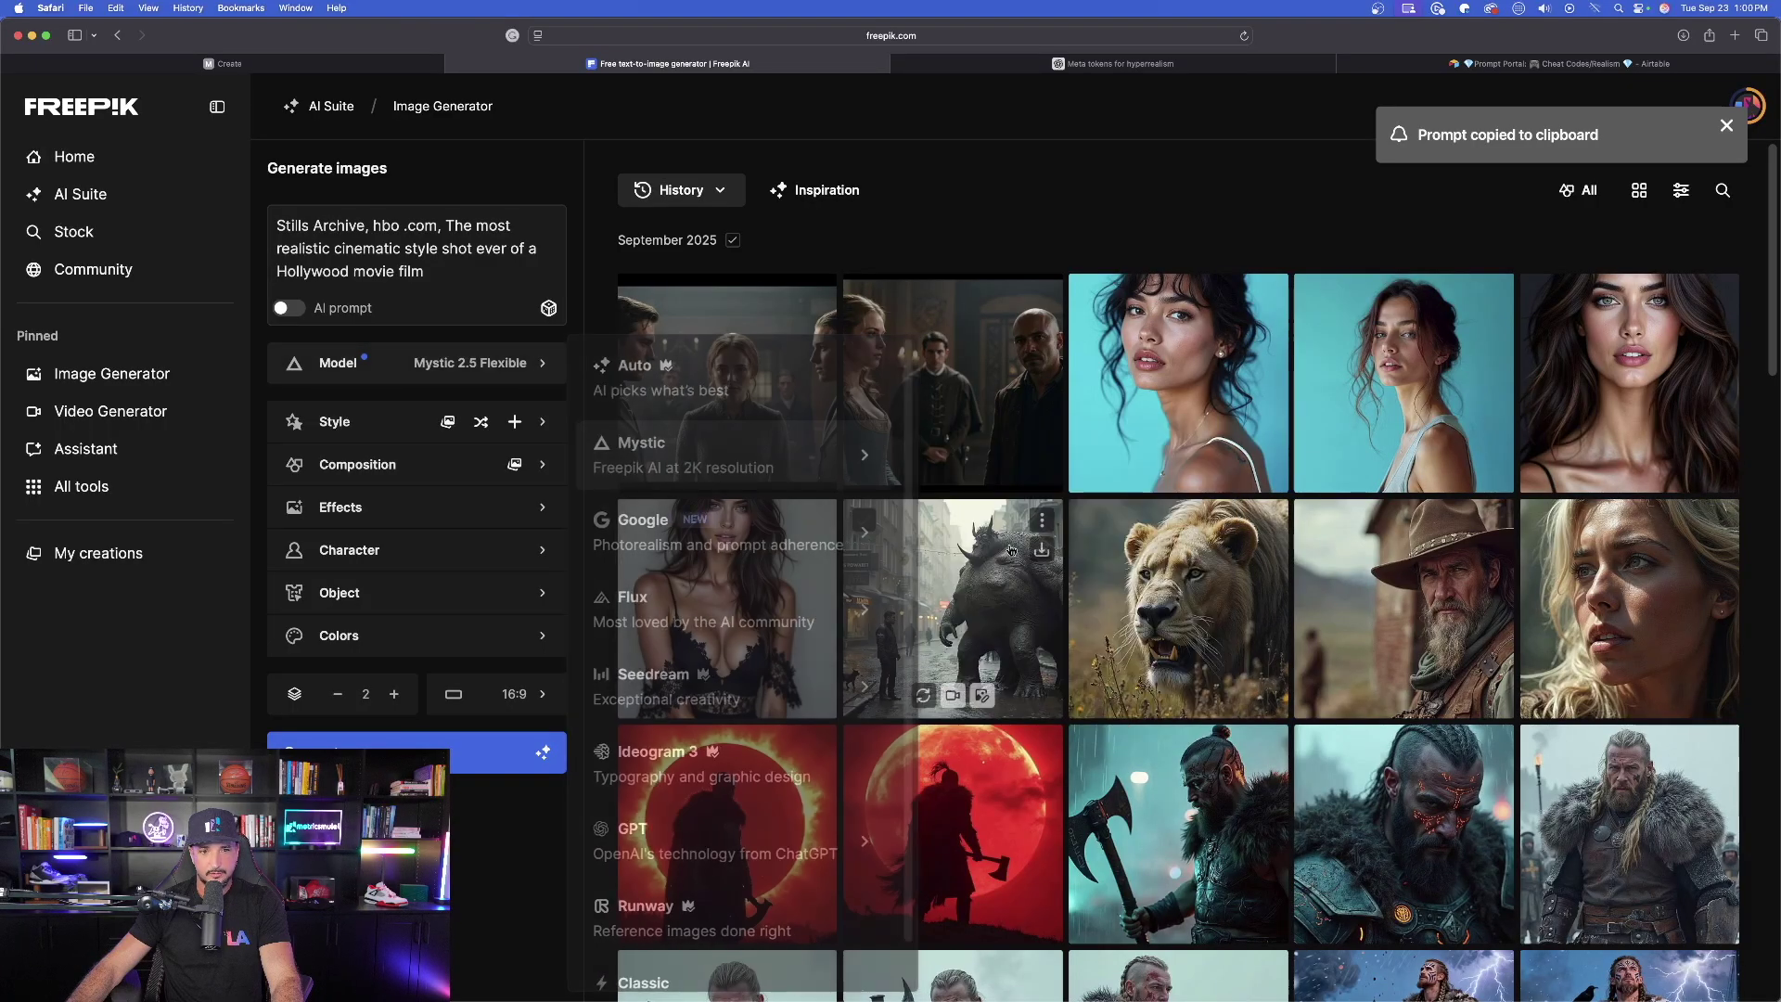
{"action": "left_click", "coordinate": [384, 225]}
{"action": "type", "text": "harley quinn, paramountpictures"}
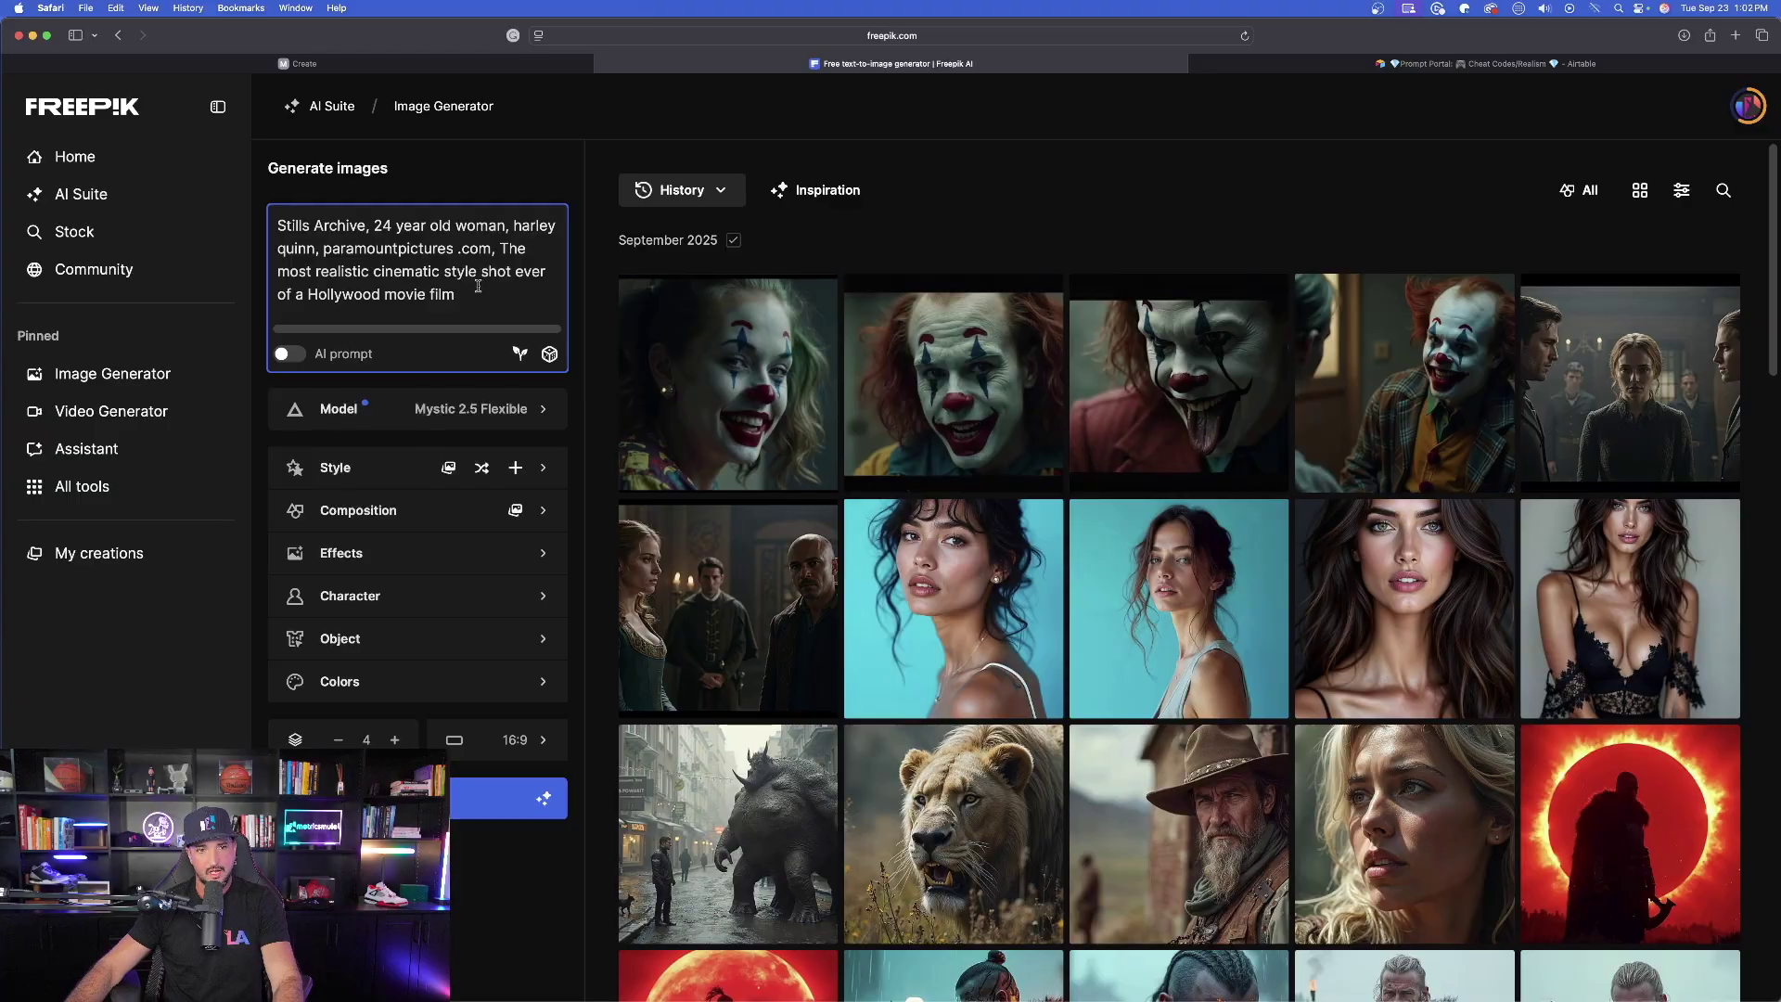
{"action": "key", "text": "Return"}
Copy the full paramountpictures .com prompt from Freepik into Midjourney's prompt box
{"action": "triple_click", "coordinate": [432, 227]}
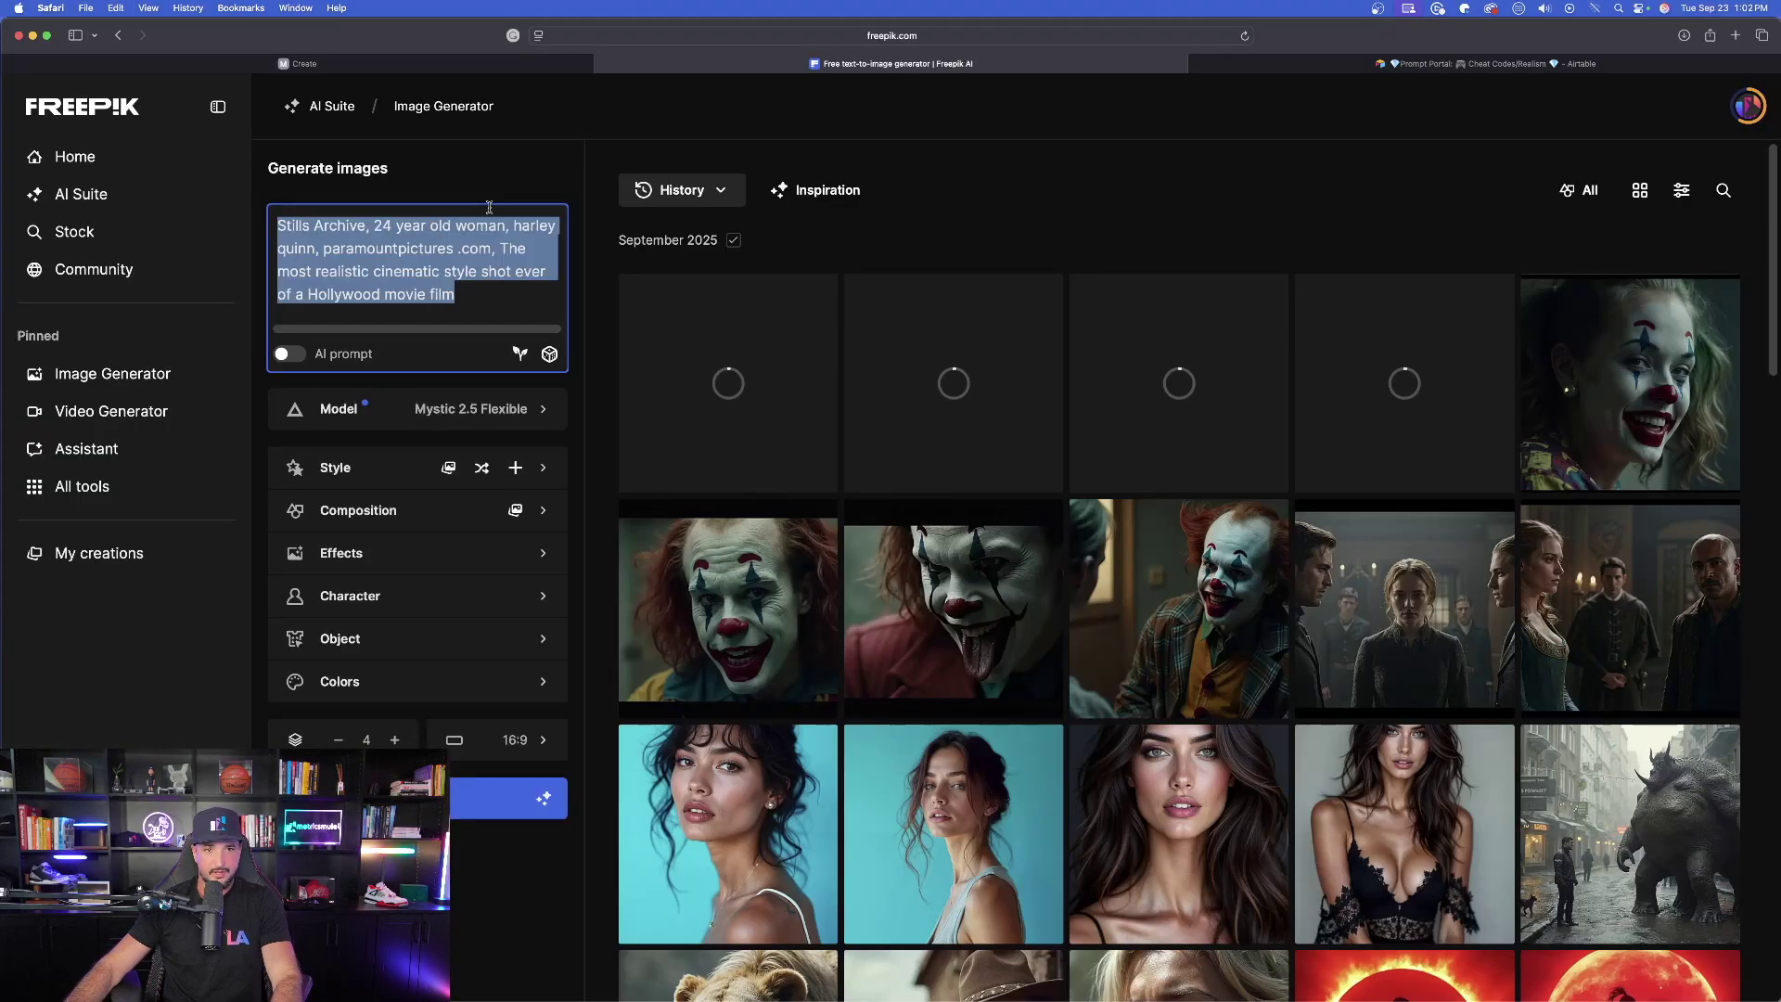
{"action": "left_click", "coordinate": [418, 65]}
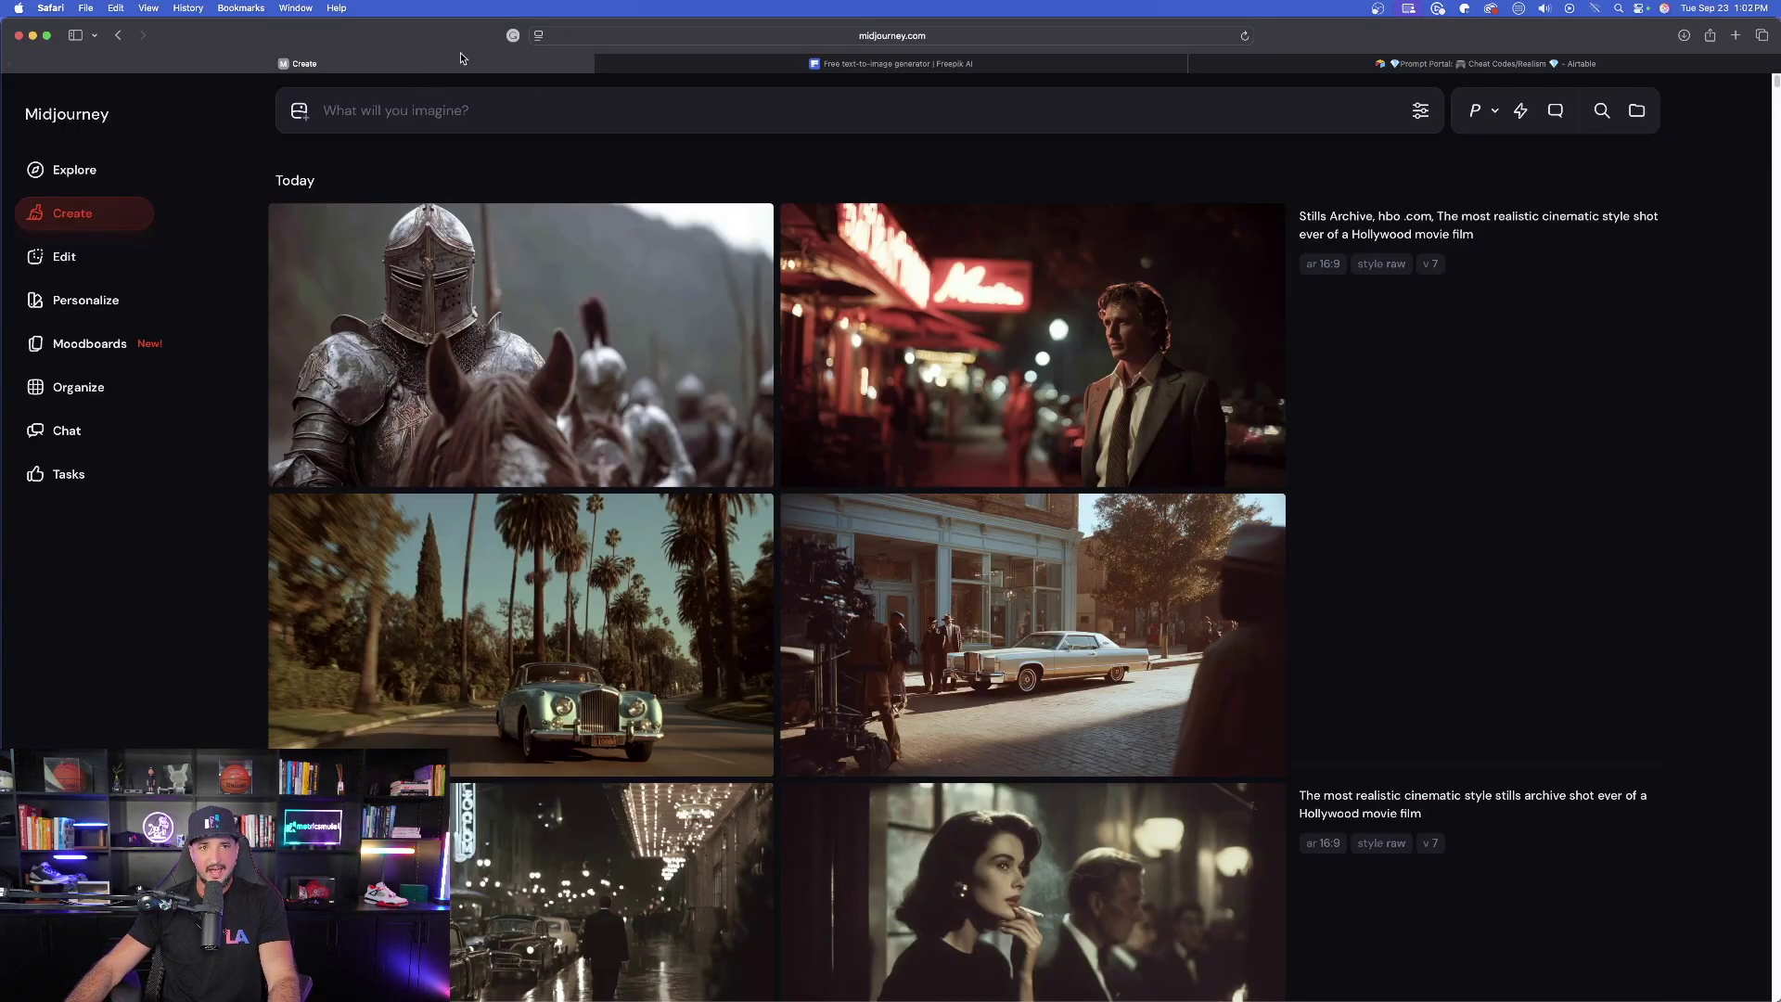
{"action": "left_click", "coordinate": [432, 113]}
{"action": "key", "text": "super+v"}
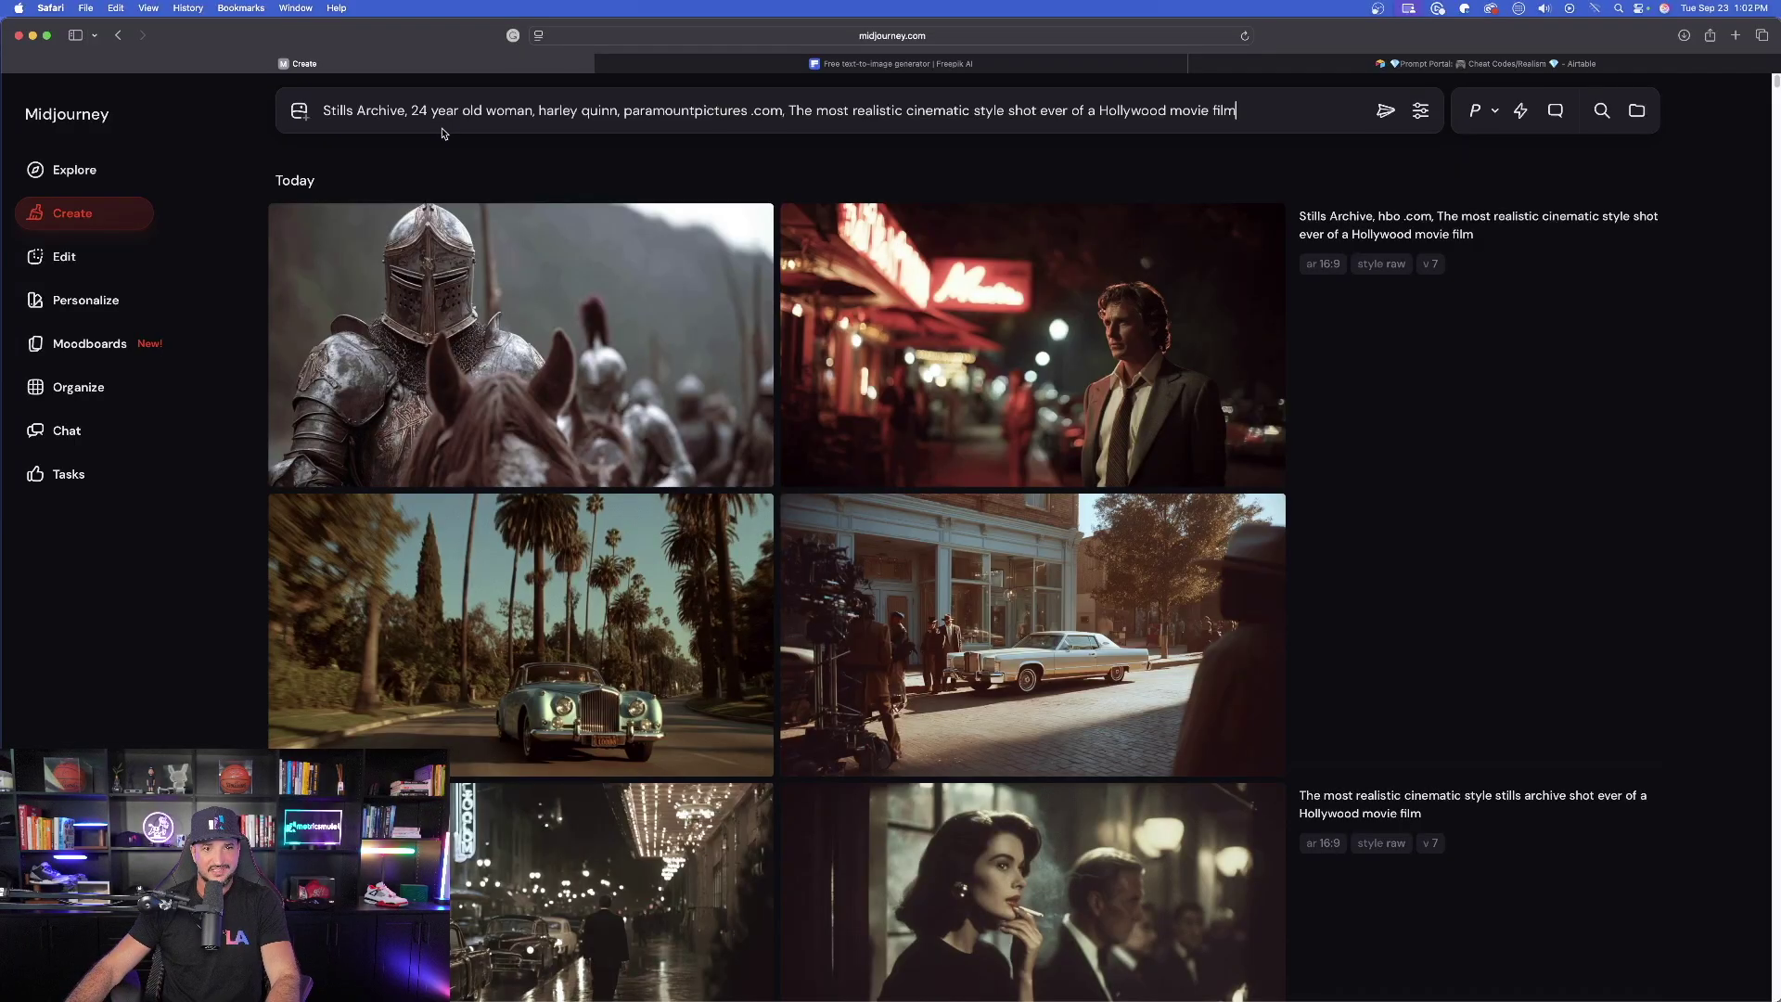
Replace "paramountpictures" with "disney" in the Midjourney prompt and generate the images
{"action": "left_click_drag", "start_coordinate": [748, 109], "coordinate": [1235, 110]}
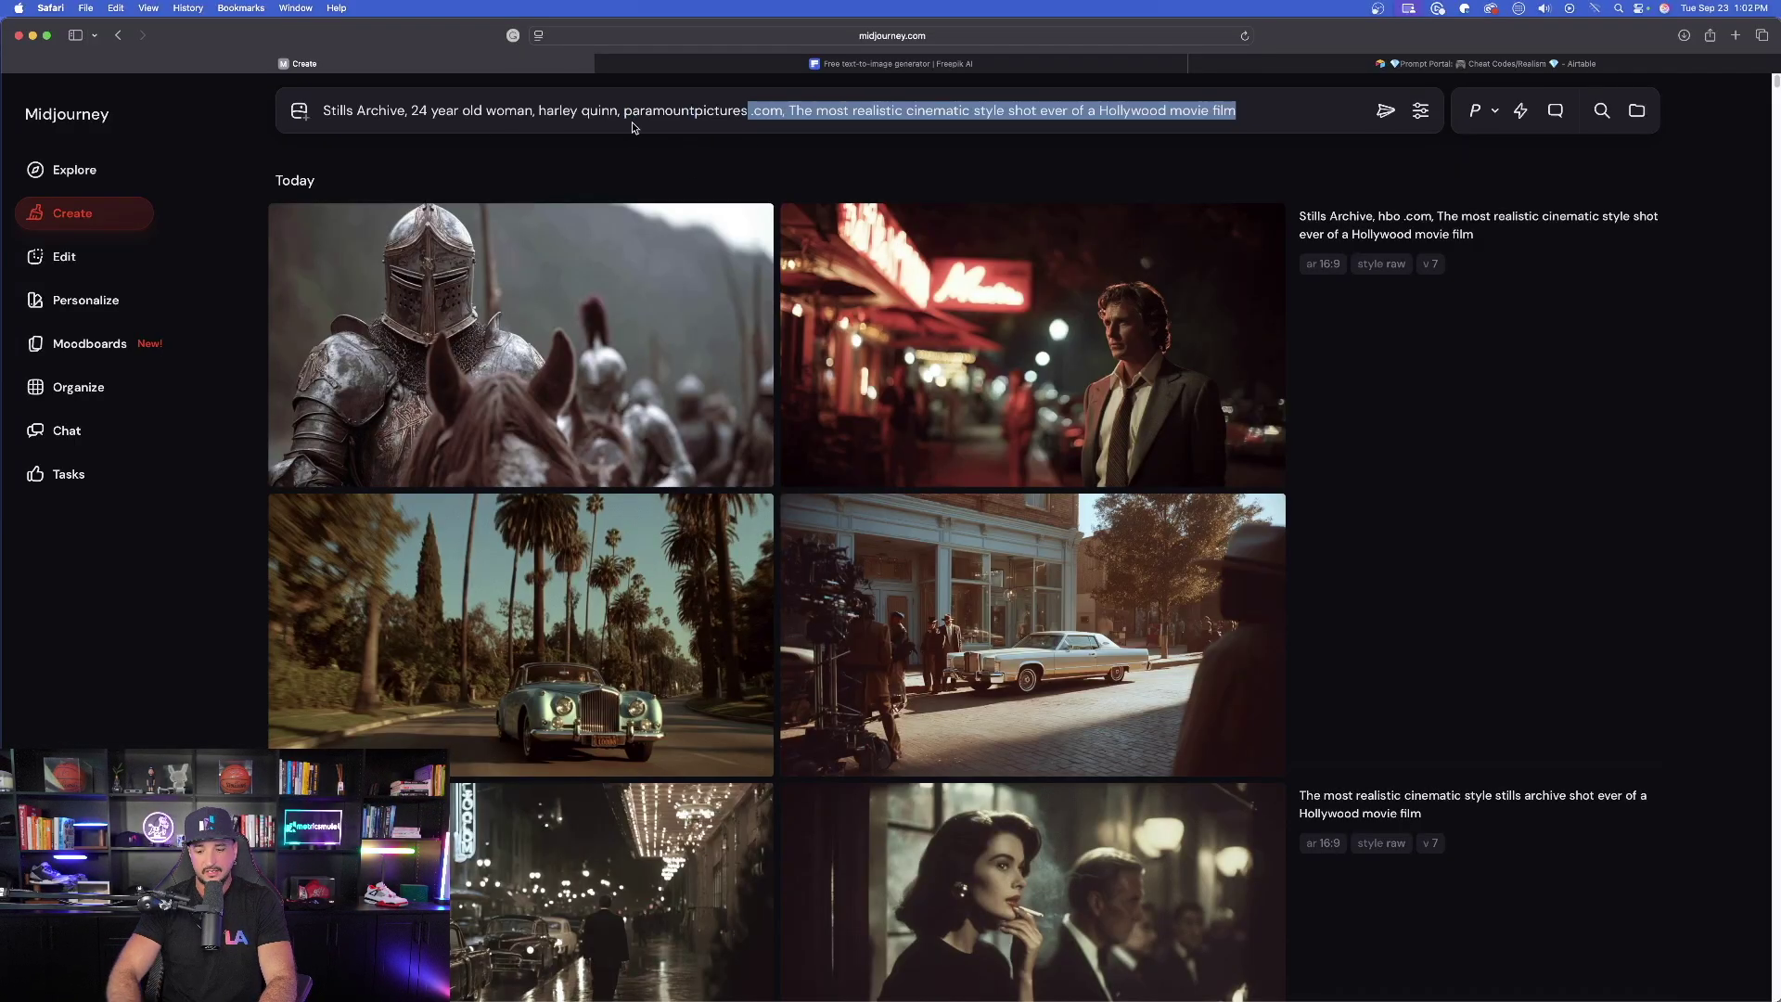
{"action": "left_click", "coordinate": [652, 110]}
{"action": "left_click_drag", "start_coordinate": [652, 107], "coordinate": [746, 106]}
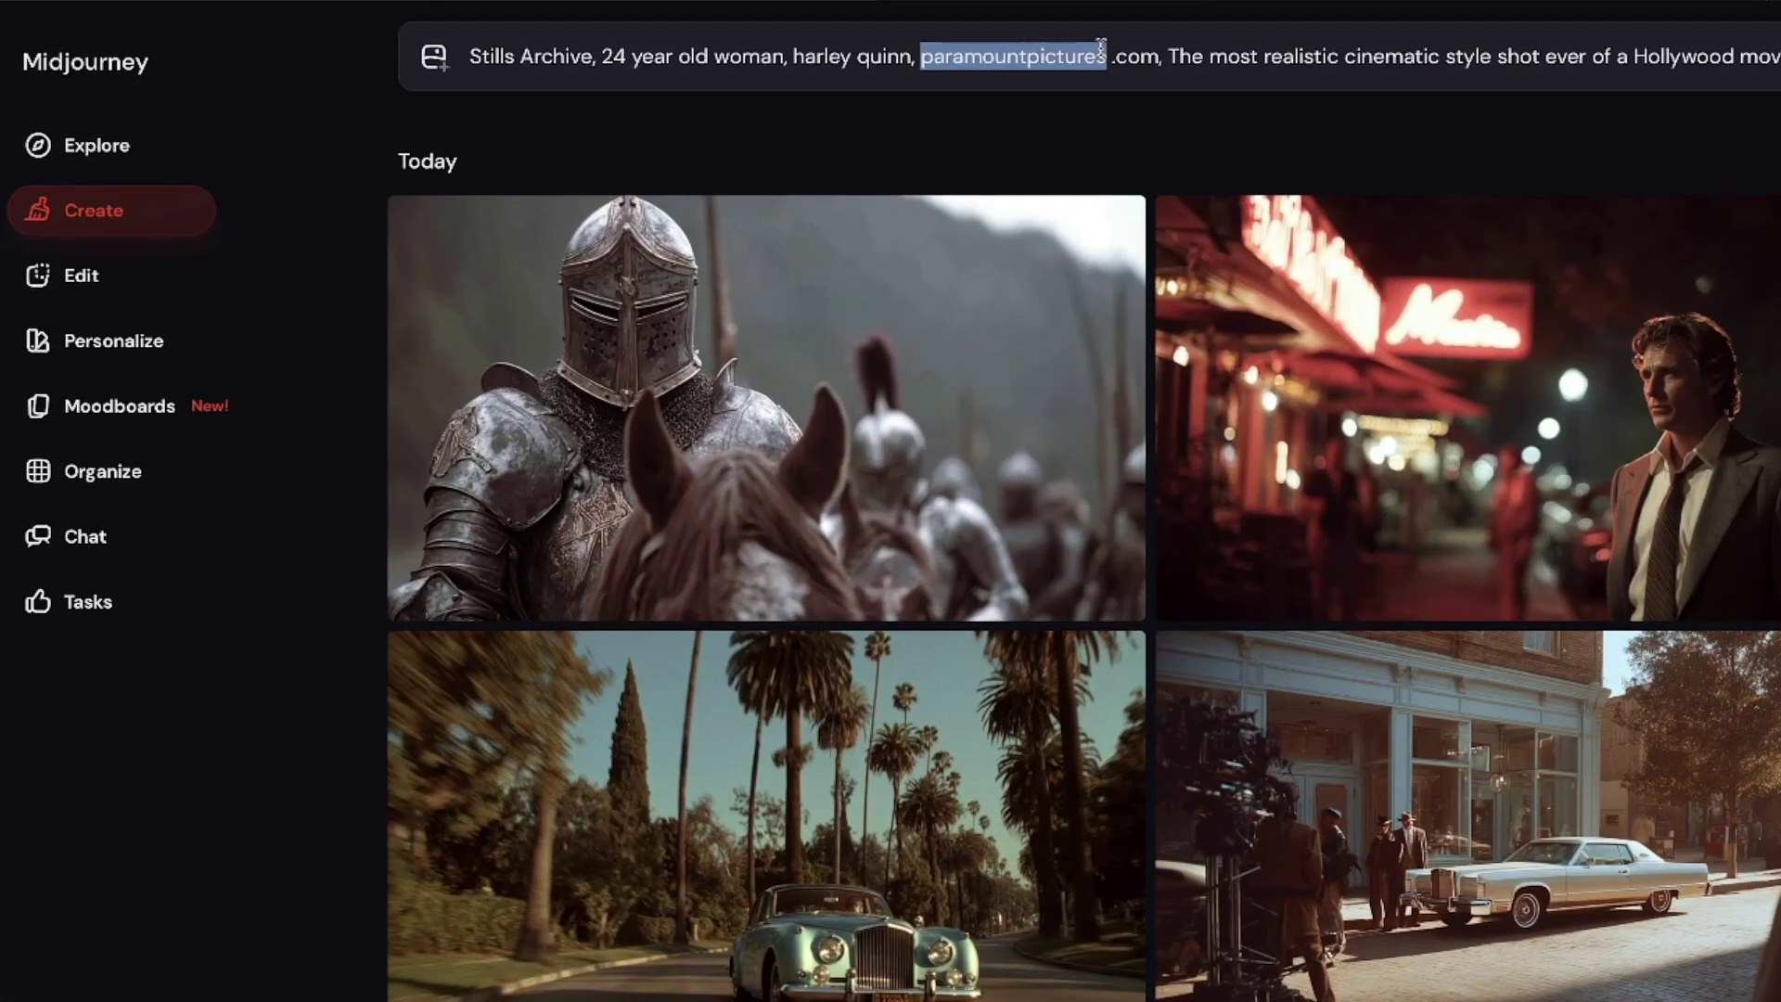
{"action": "type", "text": "dis"}
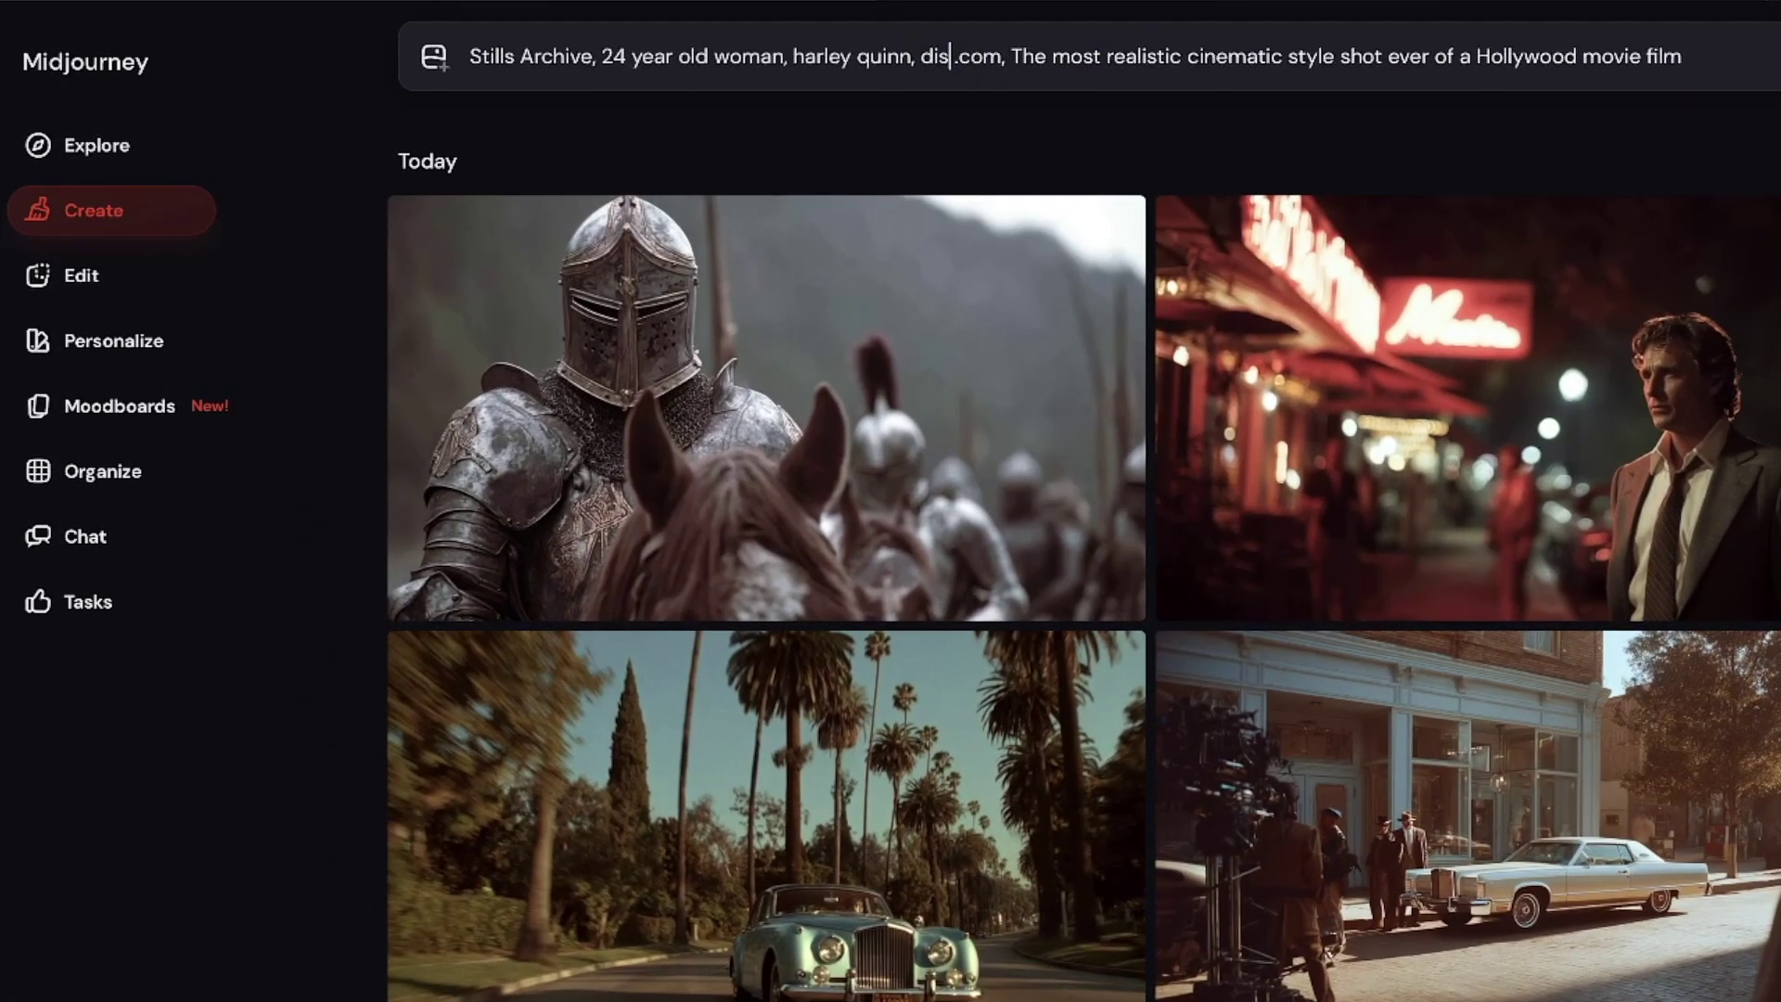
{"action": "type", "text": "ney"}
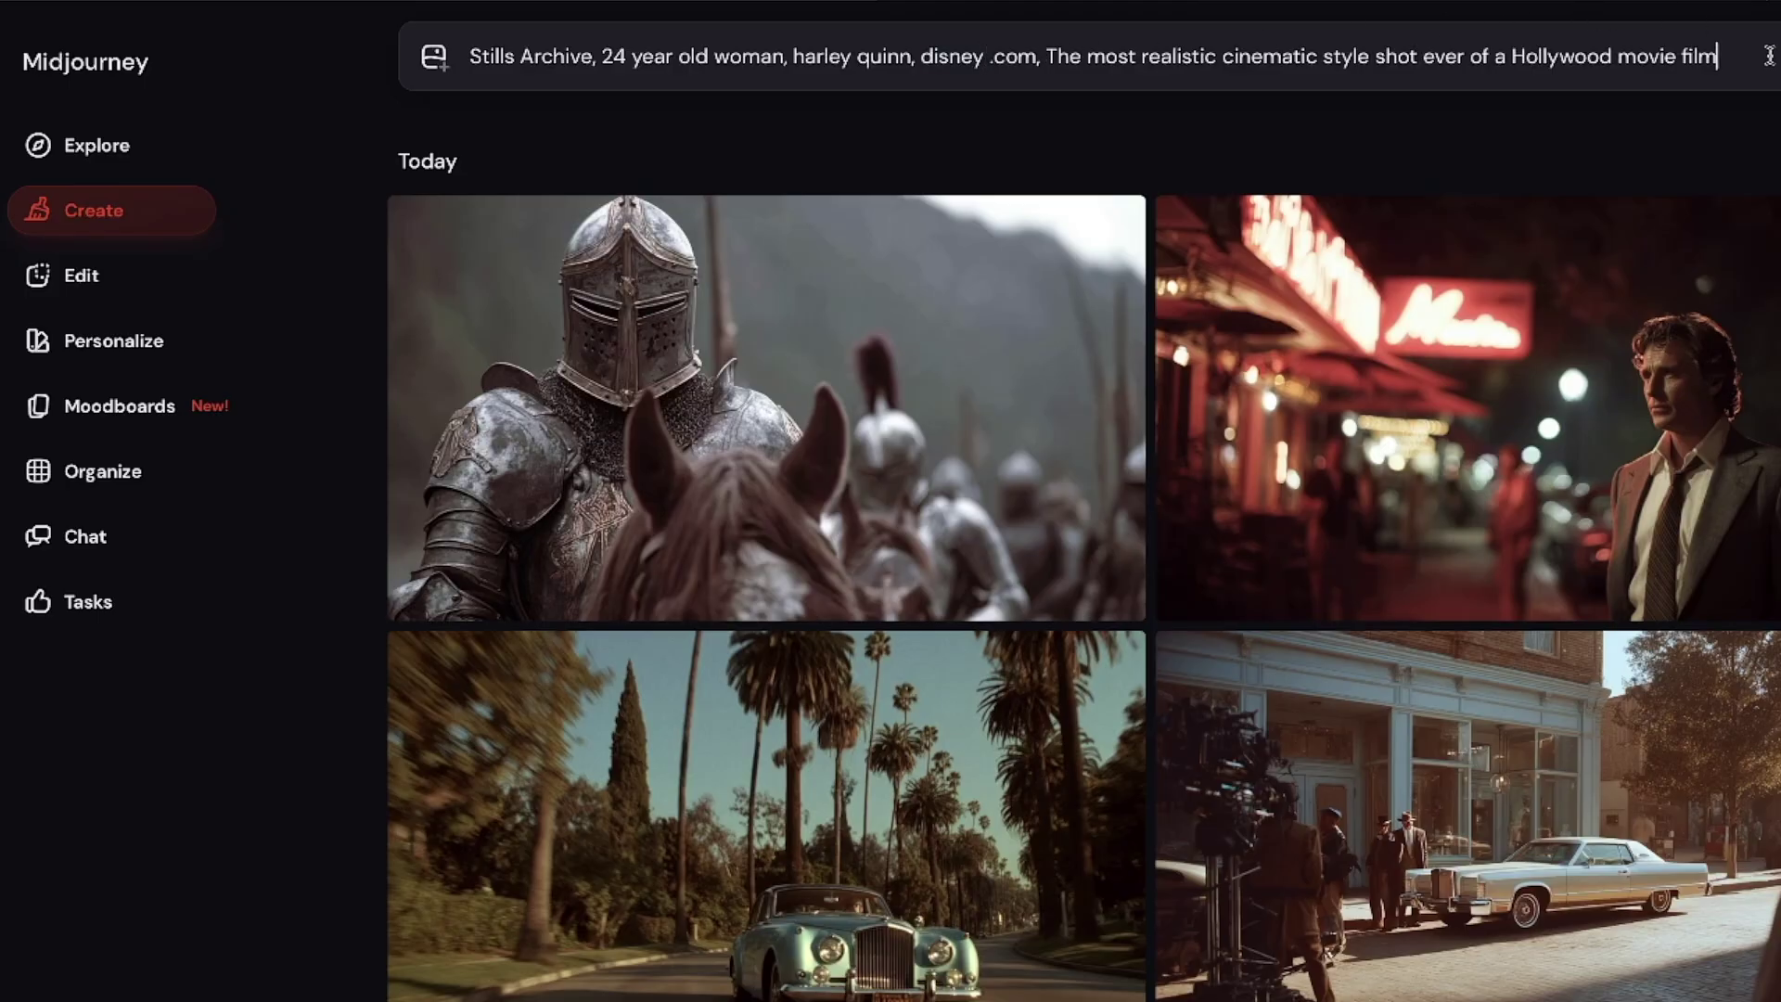
{"action": "key", "text": "Return"}
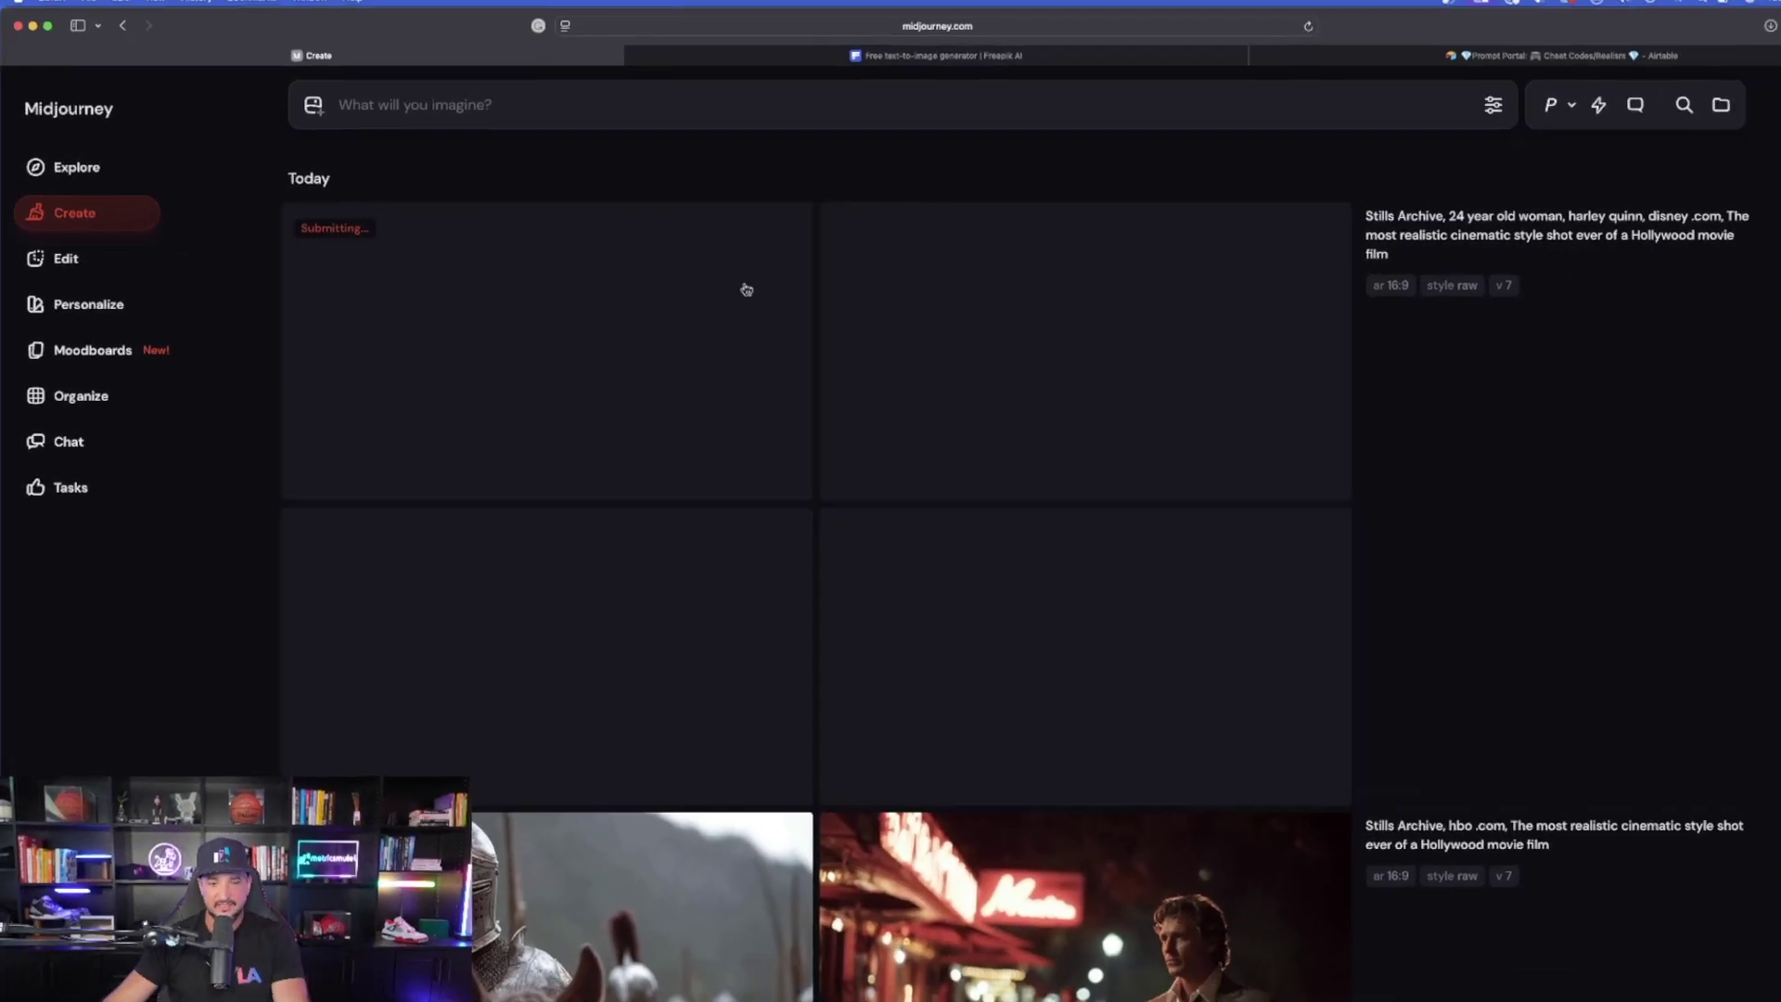
Examine the 16:9 images from the "Stills Archive, hbo .com" prompt alongside those from the "stills archive shot" prompt
{"action": "scroll", "coordinate": [672, 360], "scroll_direction": "down", "scroll_amount": 3}
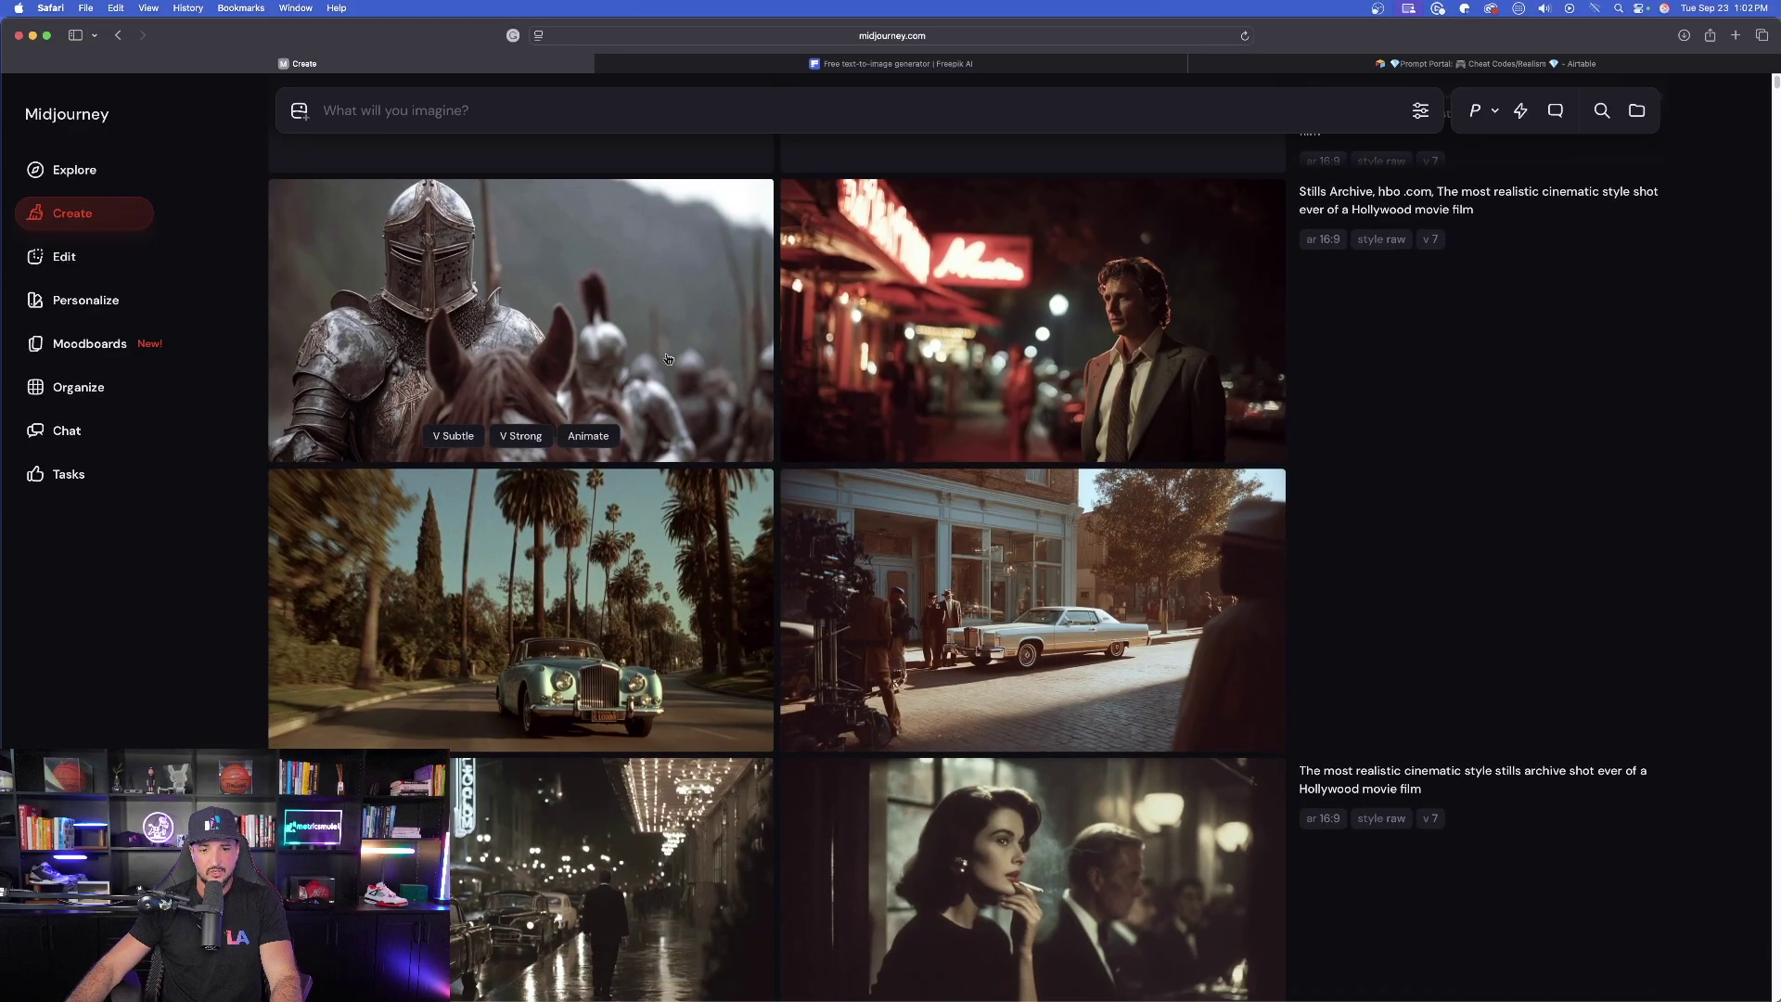
{"action": "left_click", "coordinate": [598, 286]}
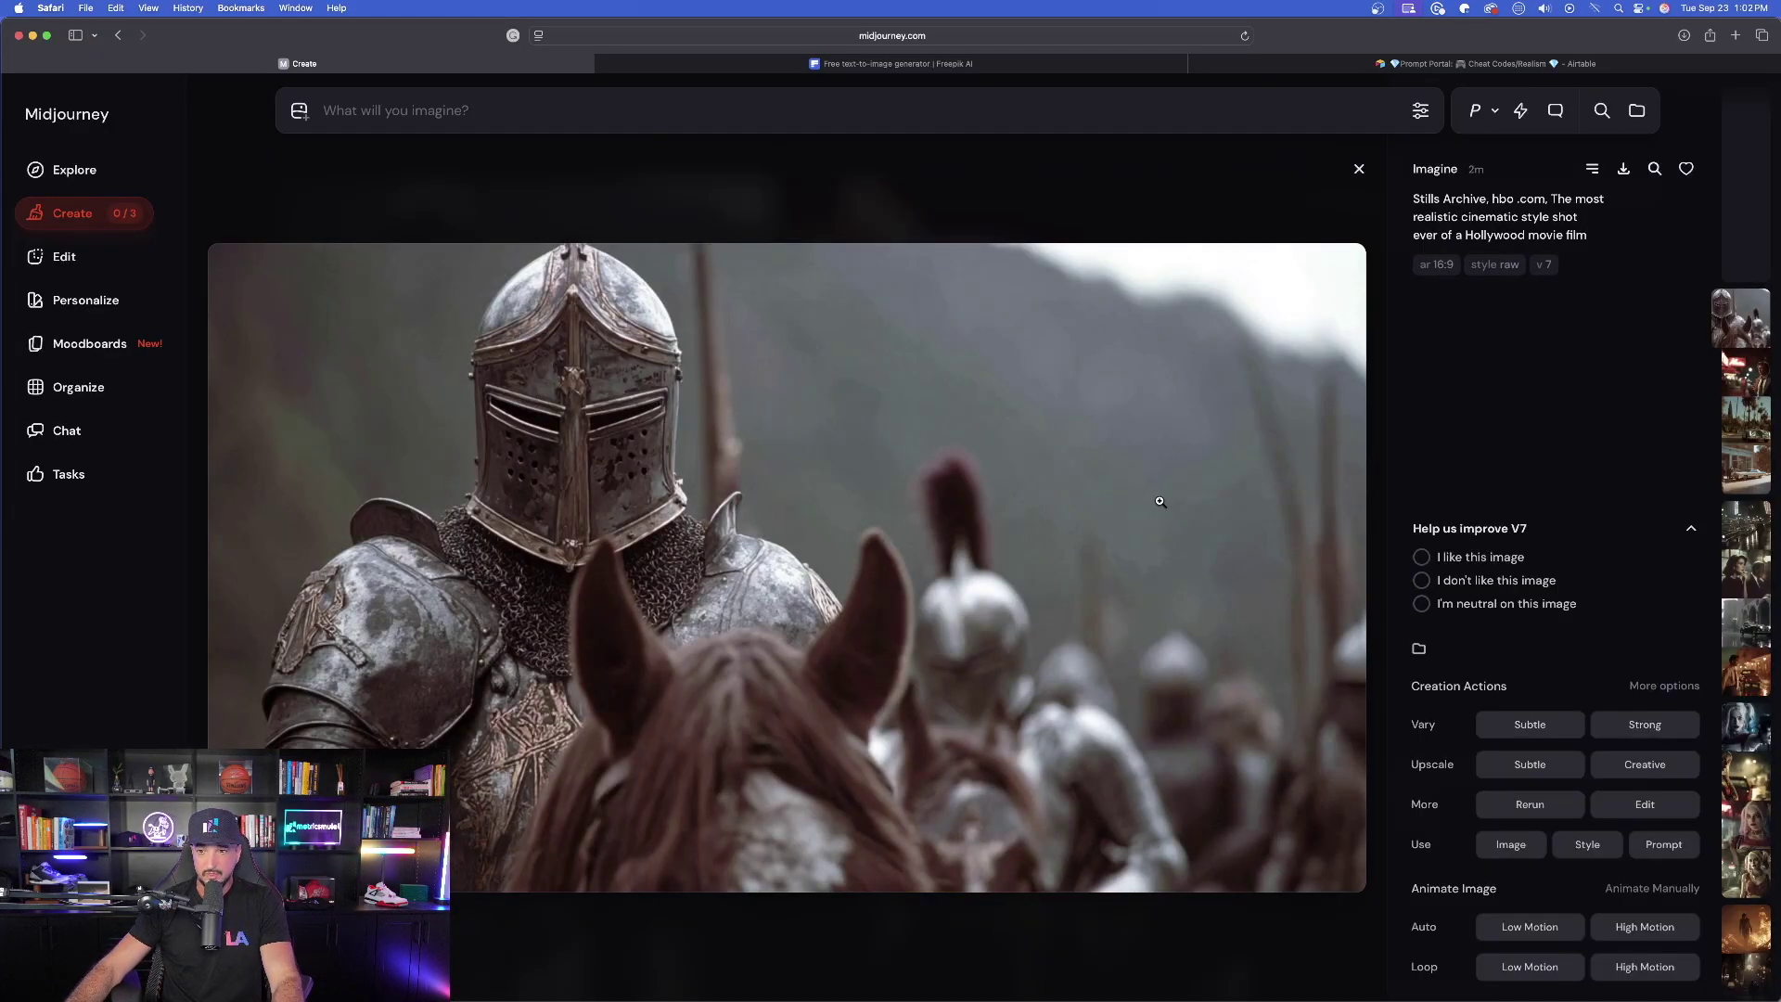
{"action": "key", "text": "Down"}
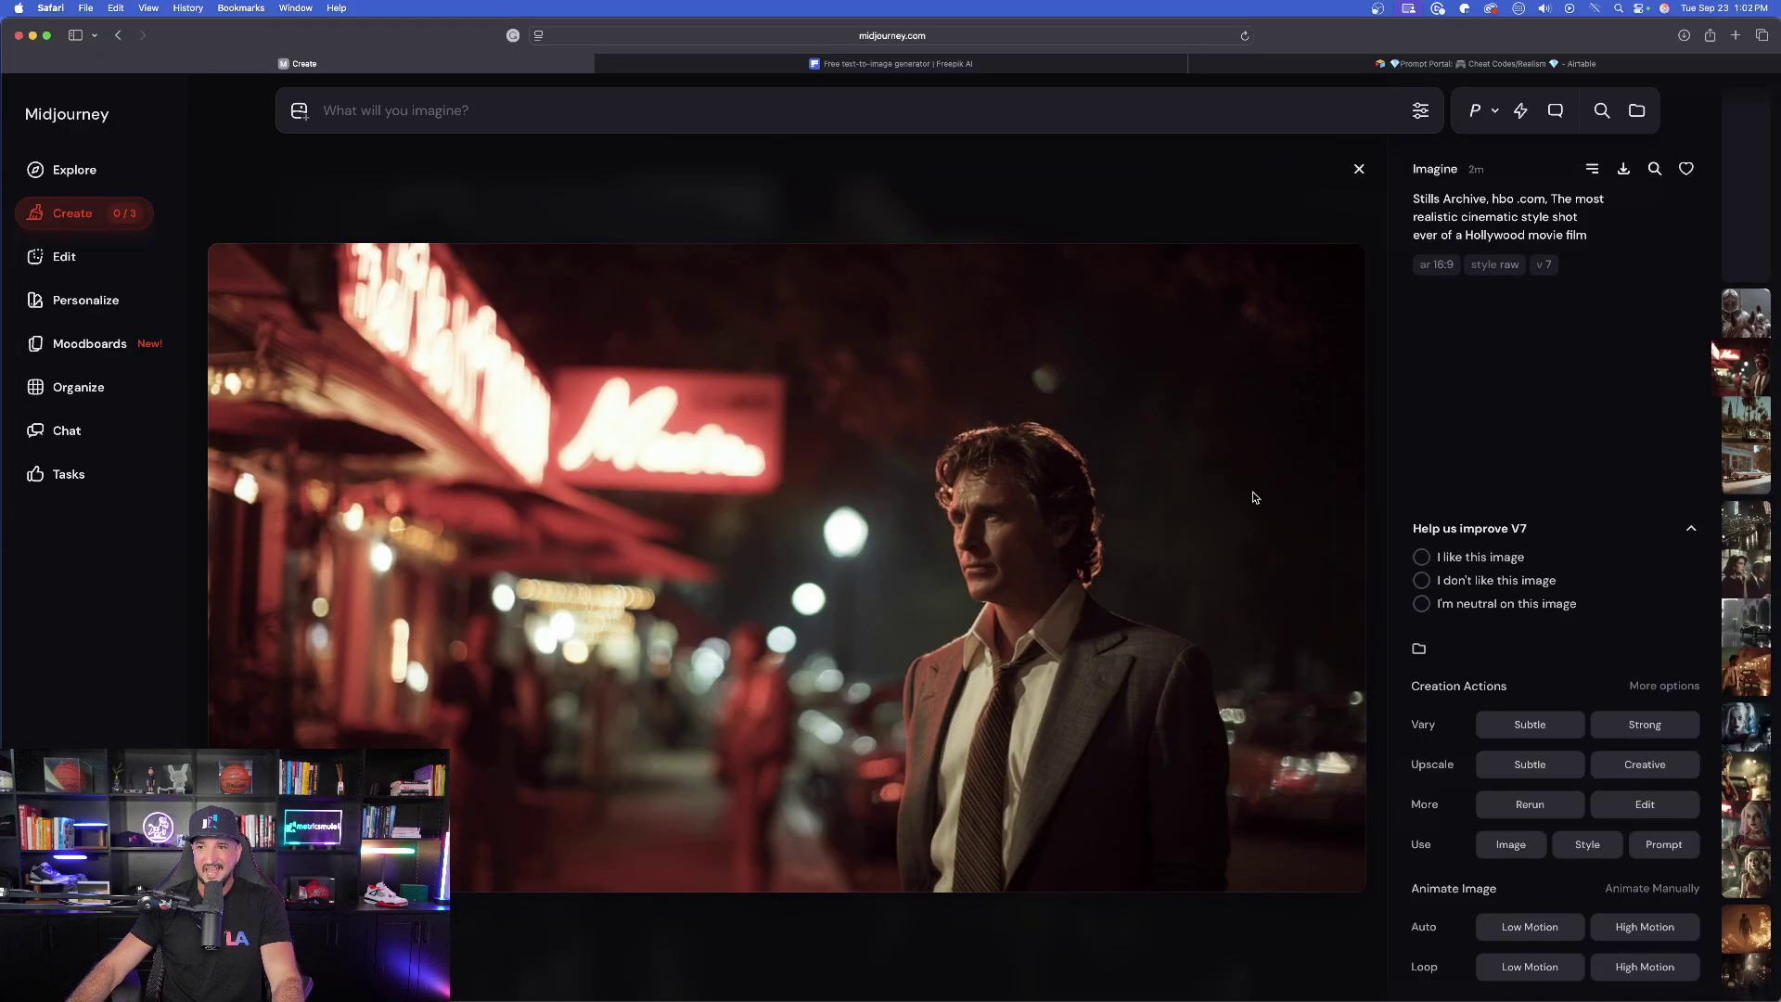
{"action": "key", "text": "Down"}
{"action": "key", "text": "Down"}
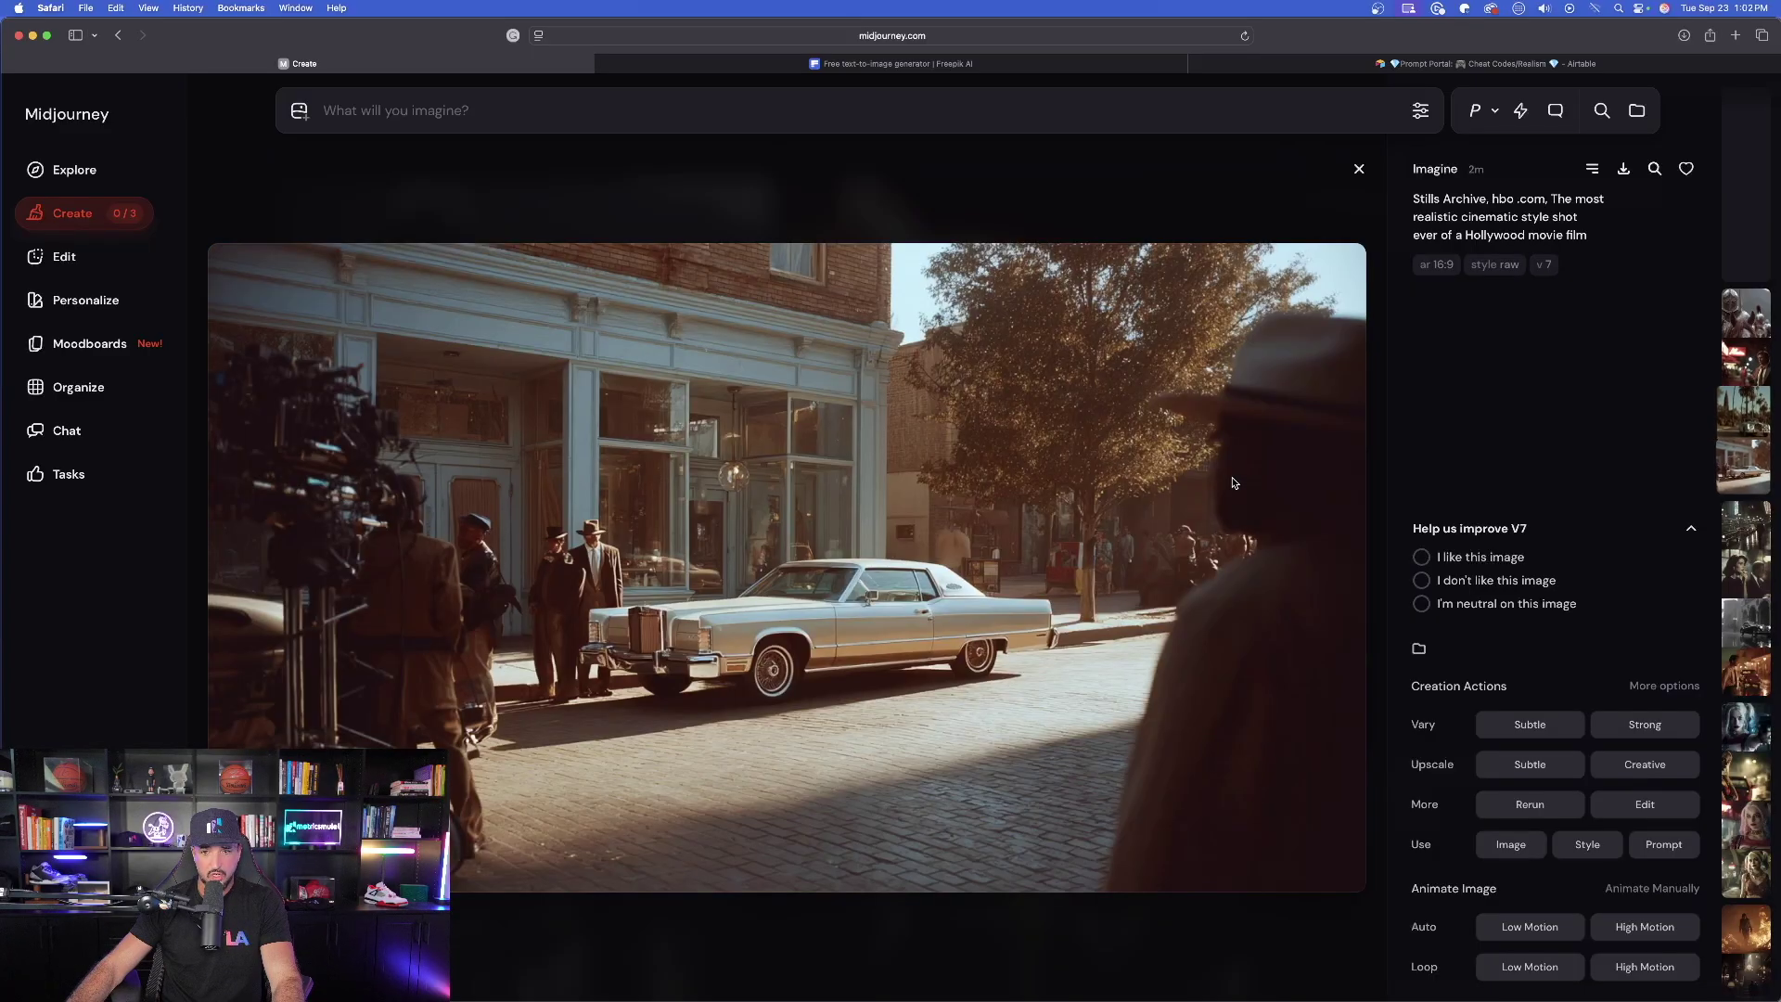
{"action": "key", "text": "Down"}
{"action": "key", "text": "Down"}
{"action": "key", "text": "Down"}
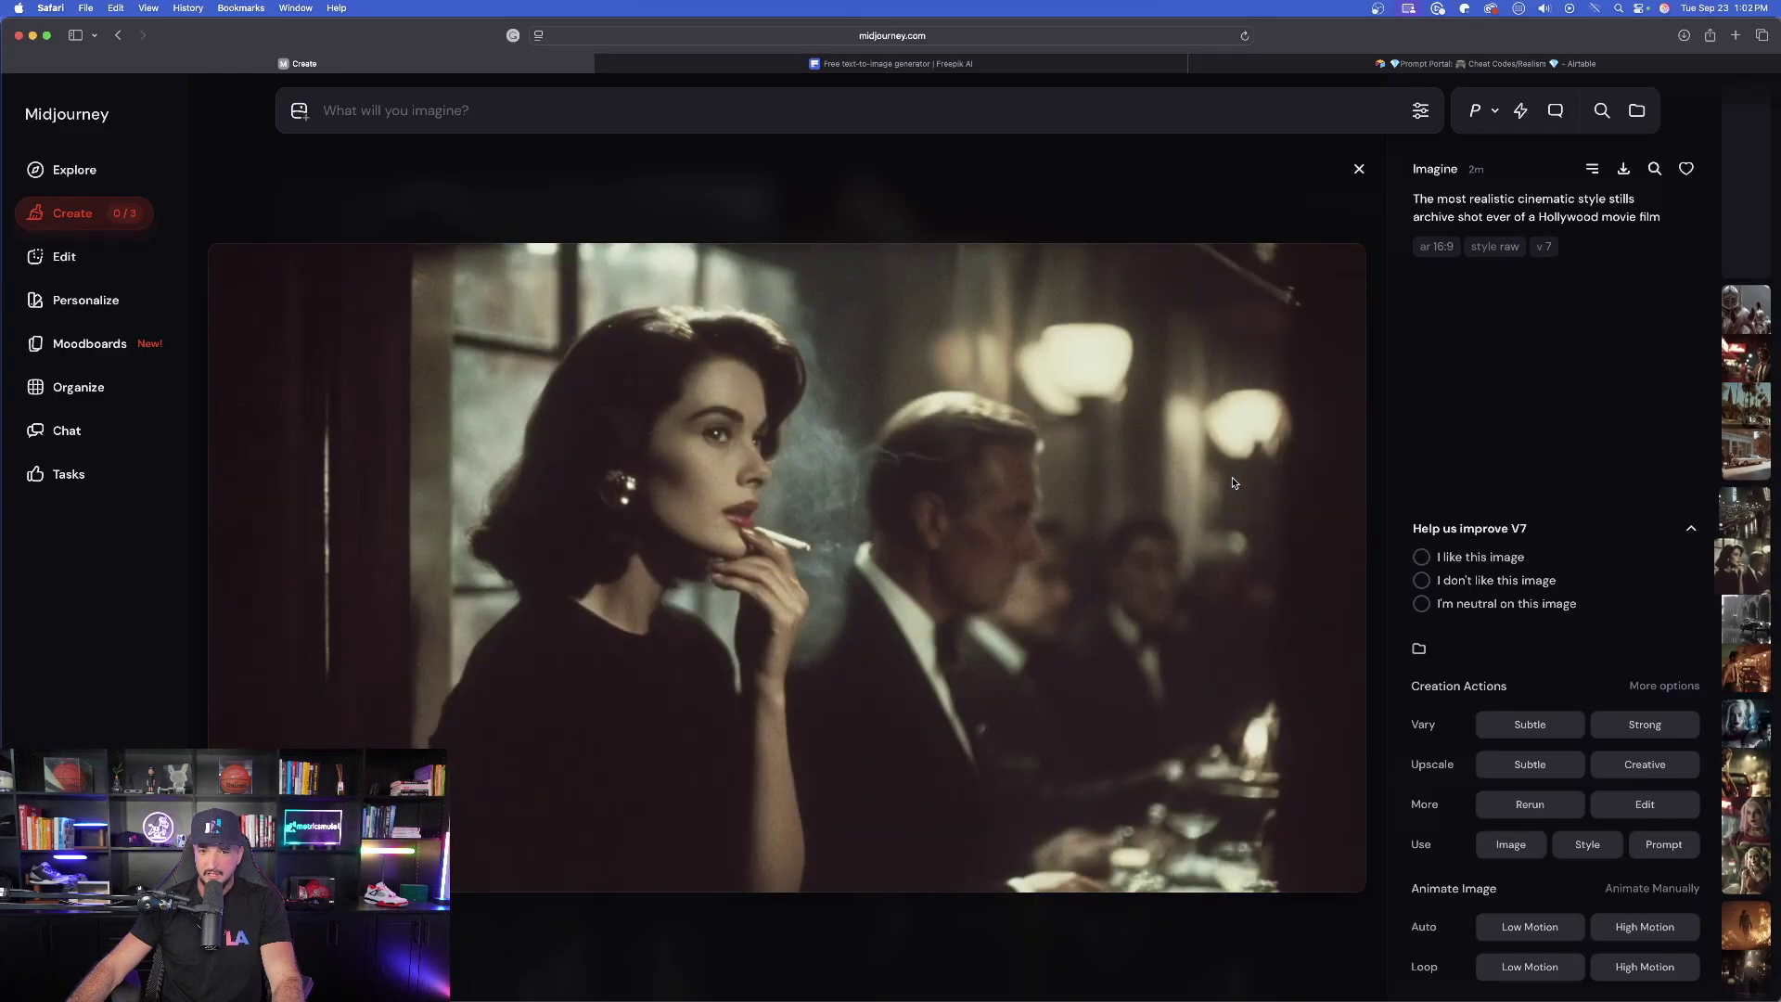
{"action": "key", "text": "Up"}
{"action": "key", "text": "Up"}
{"action": "key", "text": "Up"}
{"action": "key", "text": "Up"}
{"action": "key", "text": "Up"}
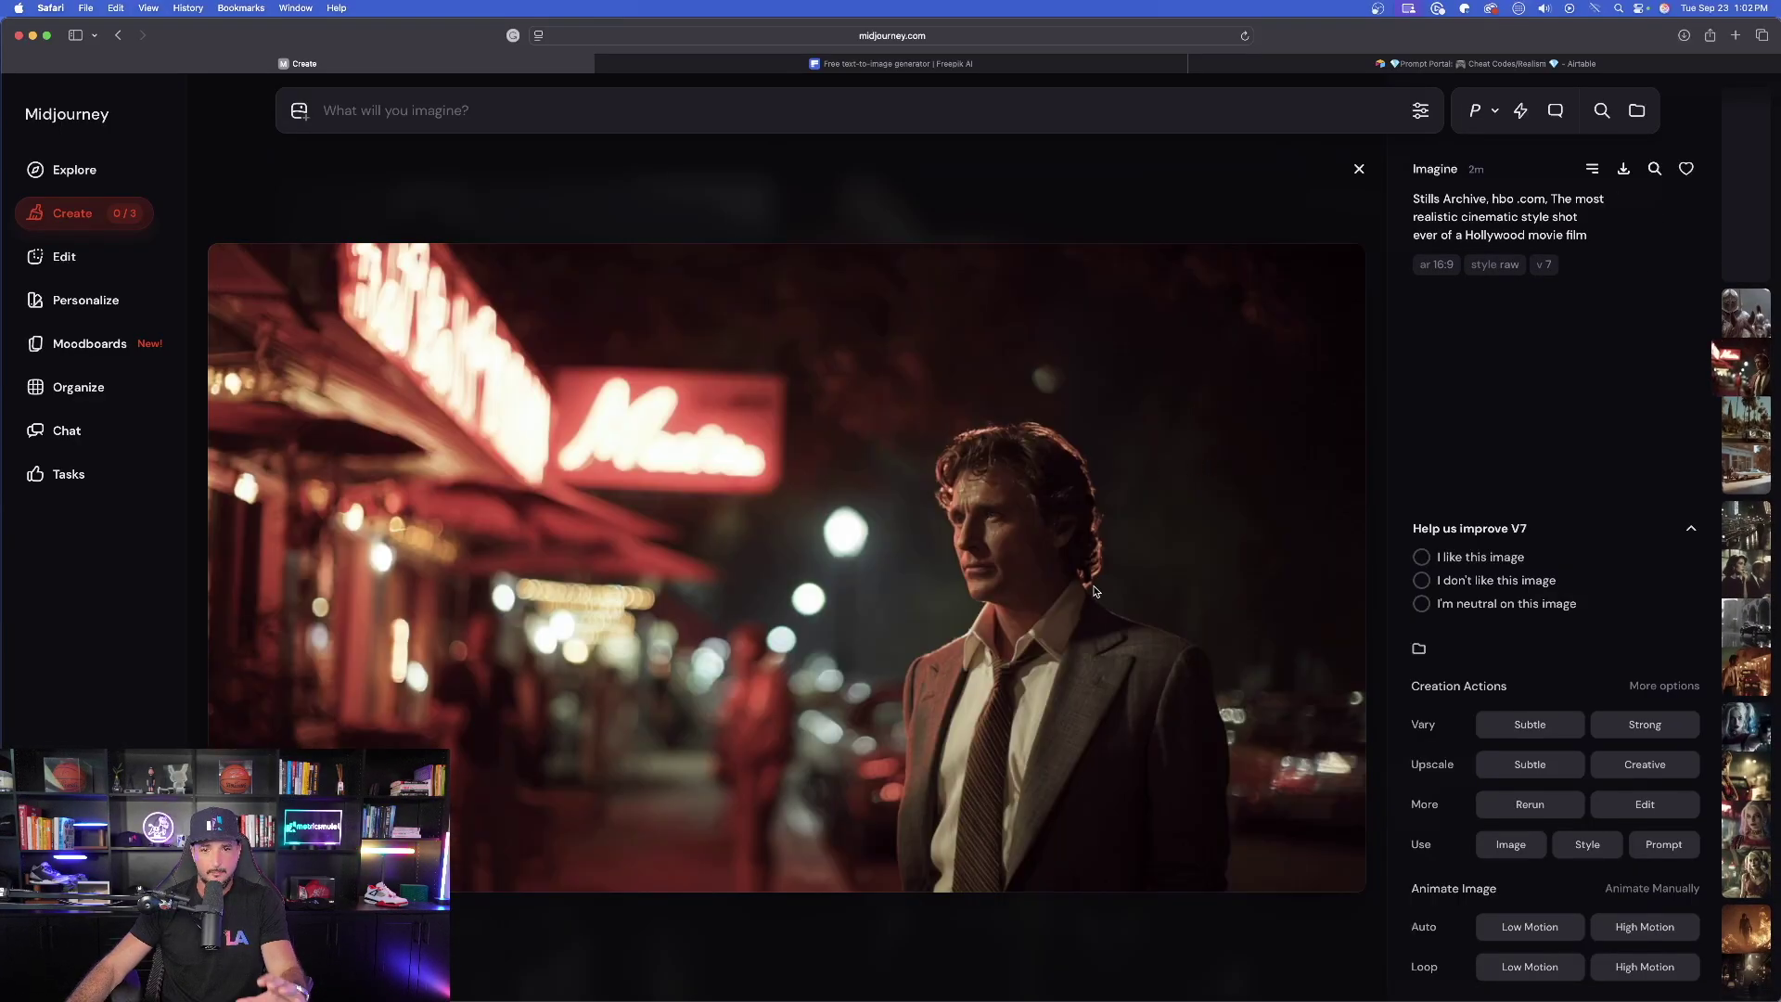
Go through the "stills archive shot" images again and continue to the first Harley Quinn lionsgate .com image
{"action": "key", "text": "Down"}
{"action": "key", "text": "Down"}
{"action": "key", "text": "Up"}
{"action": "key", "text": "Down"}
{"action": "key", "text": "Down"}
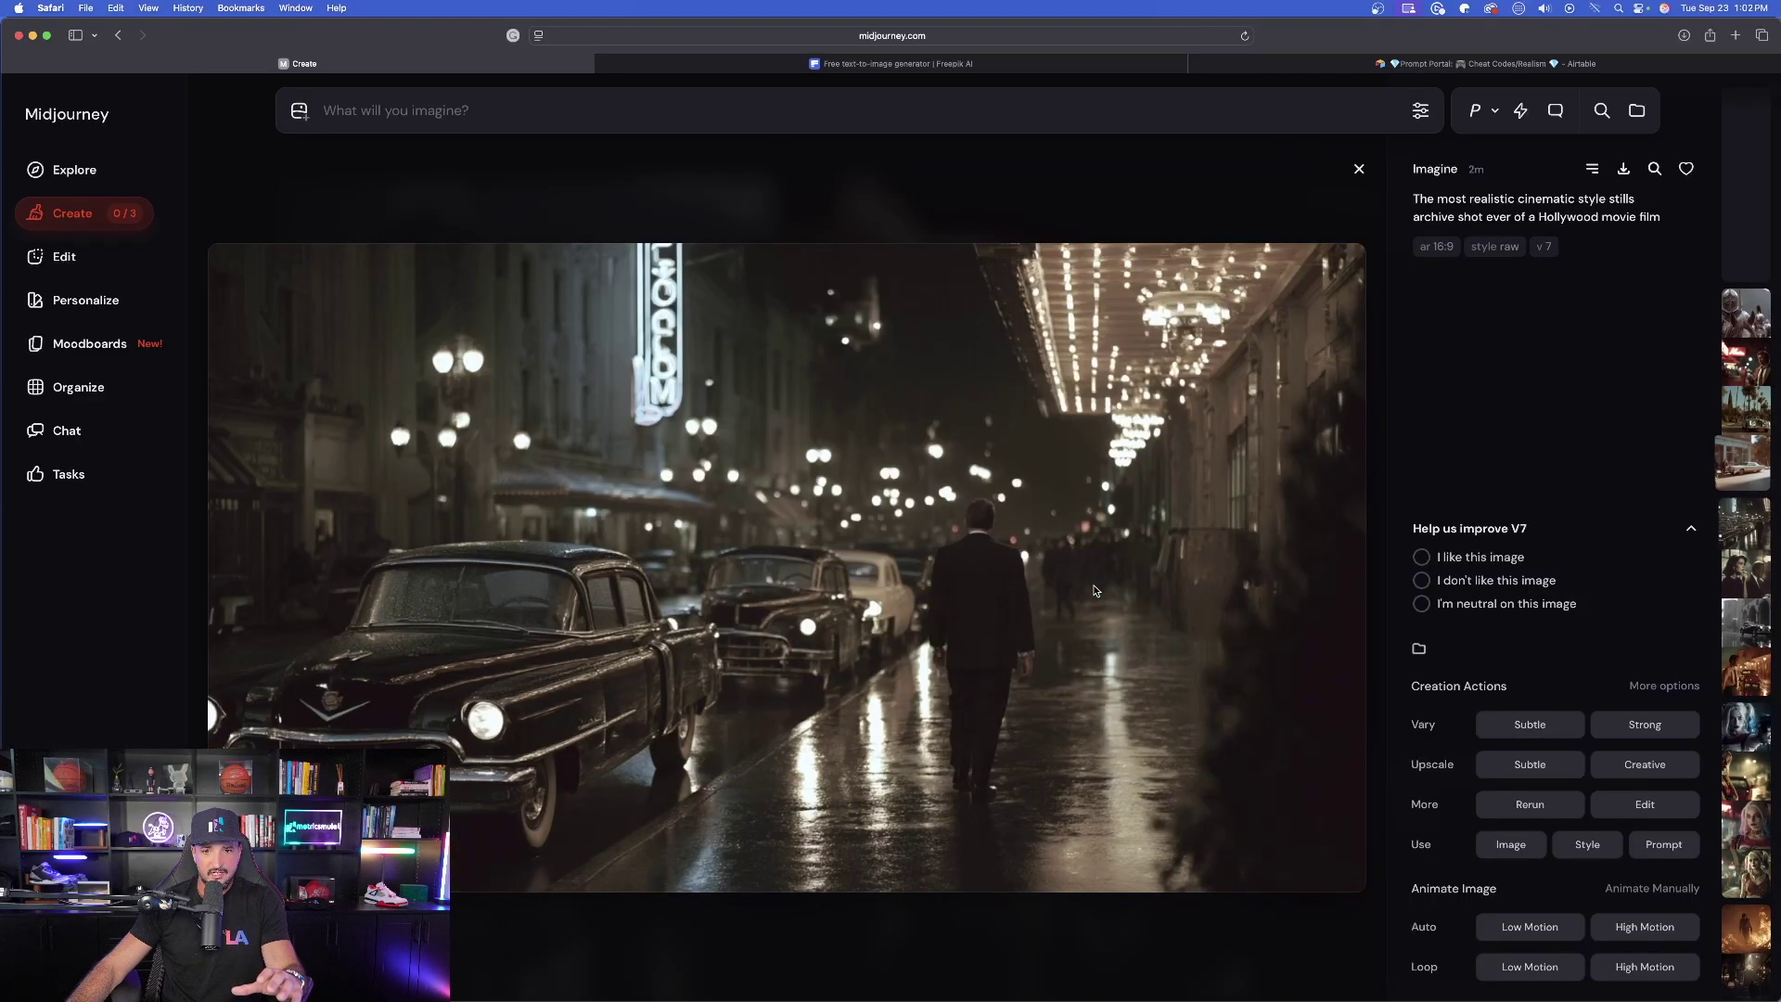
{"action": "key", "text": "Down"}
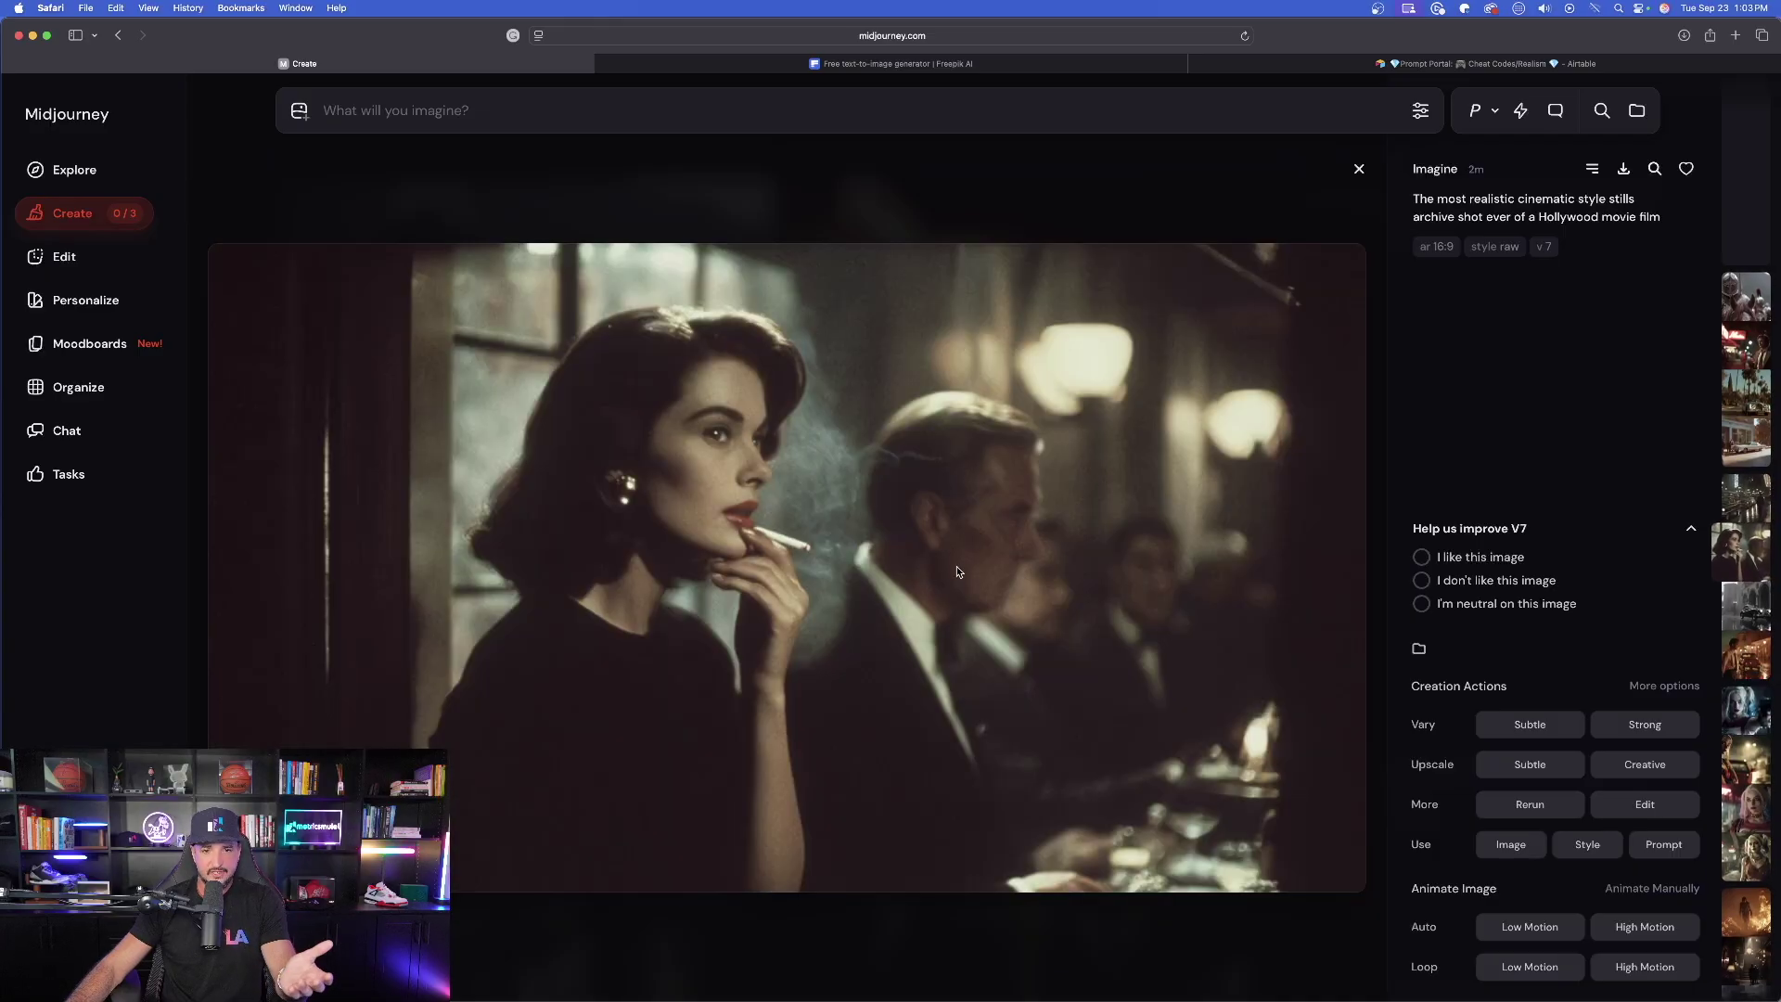
{"action": "key", "text": "Down"}
{"action": "key", "text": "Down"}
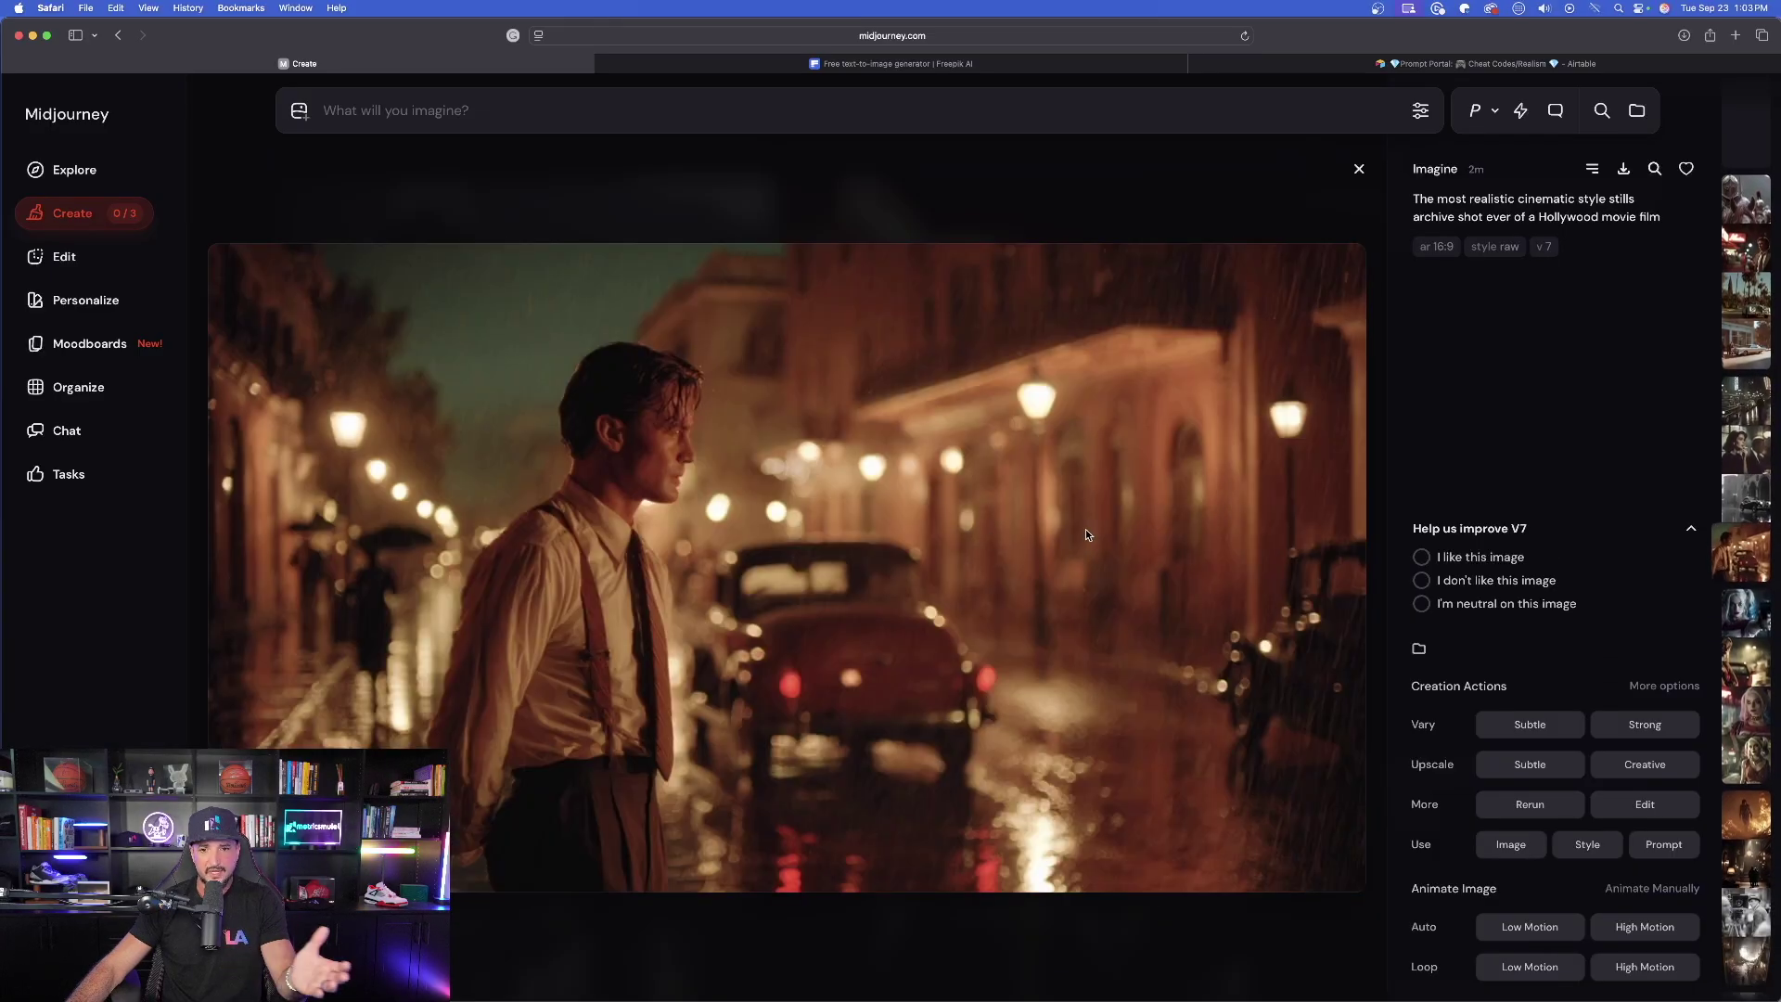
{"action": "key", "text": "Up"}
{"action": "key", "text": "Down"}
{"action": "key", "text": "Down"}
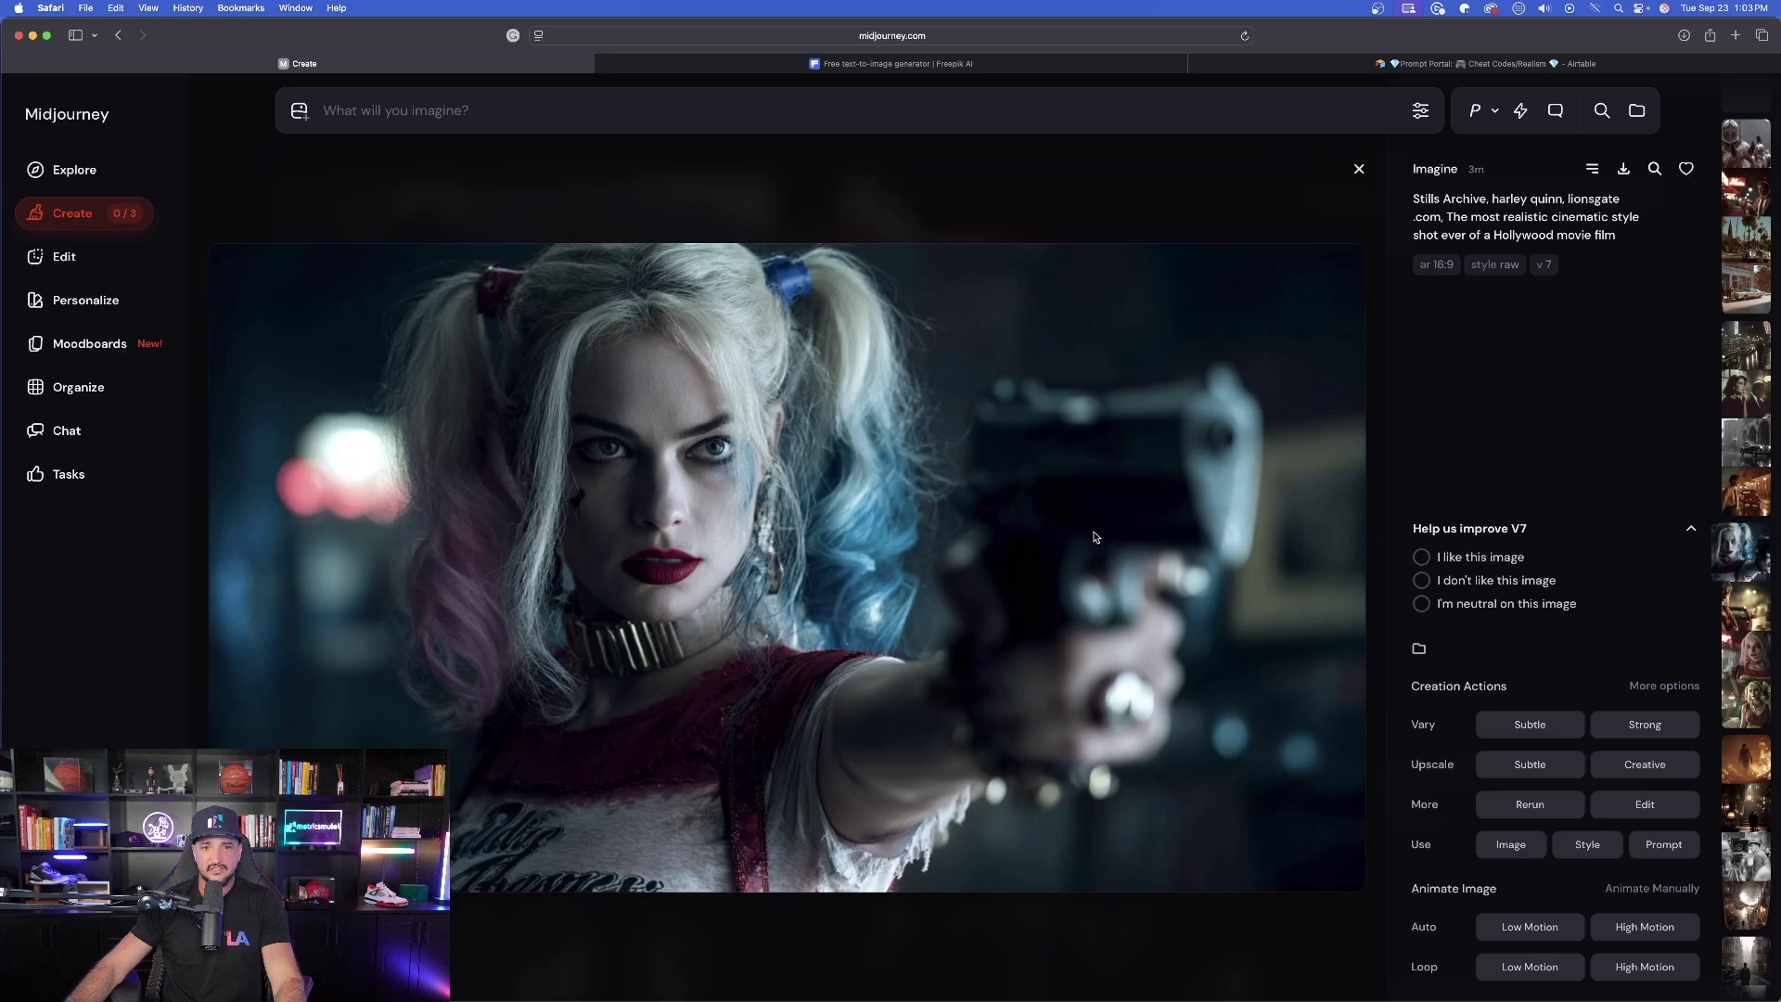
Examine and compare the 16:9 Harley Quinn images generated from the "Stills Archive" lionsgate .com prompt
{"action": "key", "text": "Up"}
{"action": "key", "text": "Down"}
{"action": "key", "text": "Down"}
{"action": "key", "text": "Up"}
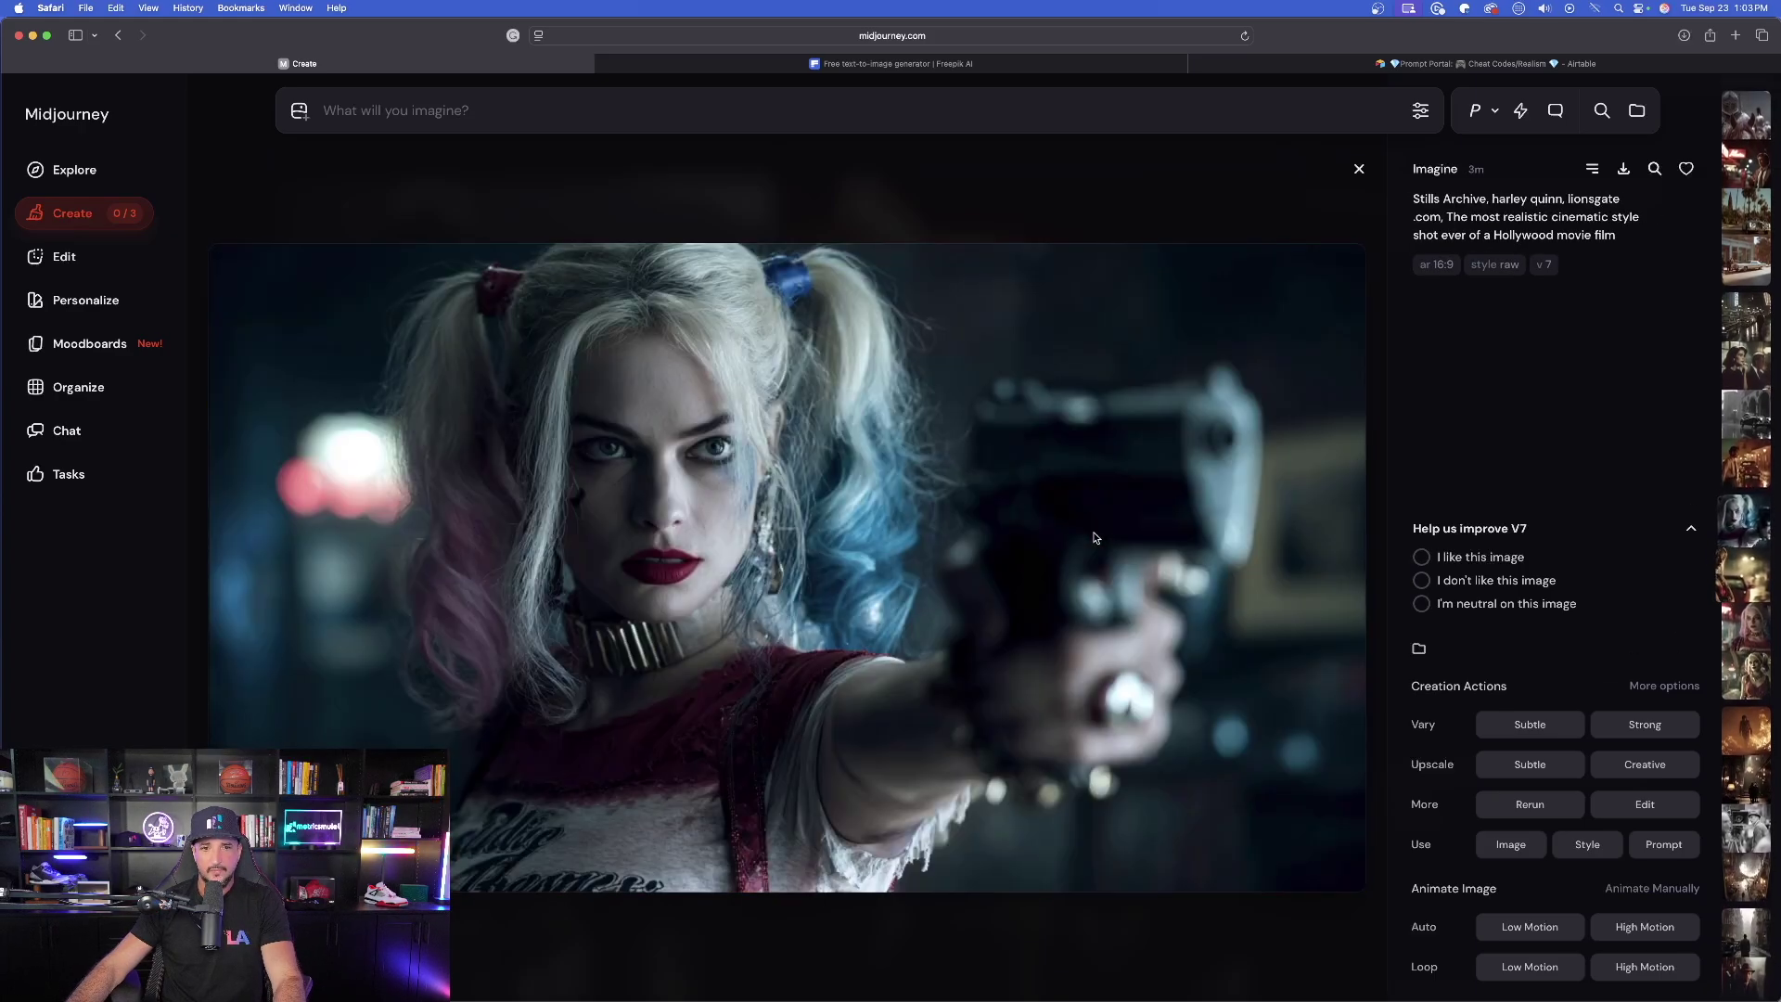
{"action": "key", "text": "Up"}
{"action": "key", "text": "Down"}
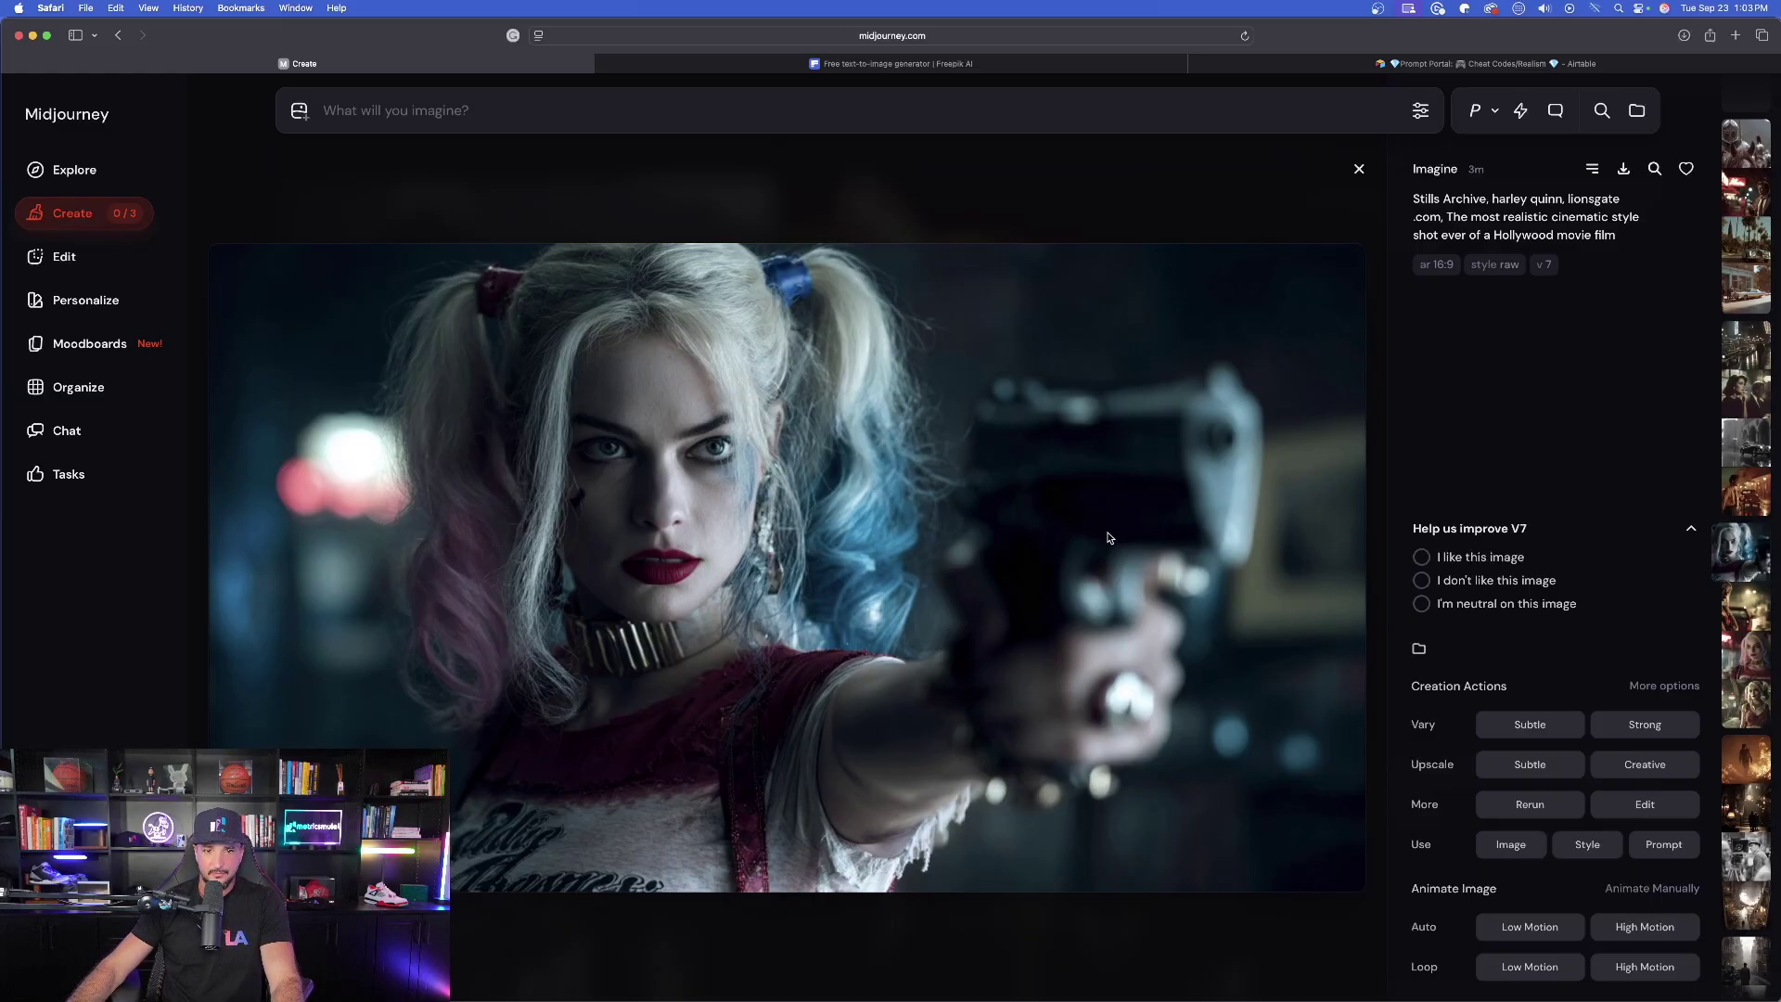
{"action": "key", "text": "Down"}
{"action": "key", "text": "Down"}
{"action": "key", "text": "Down"}
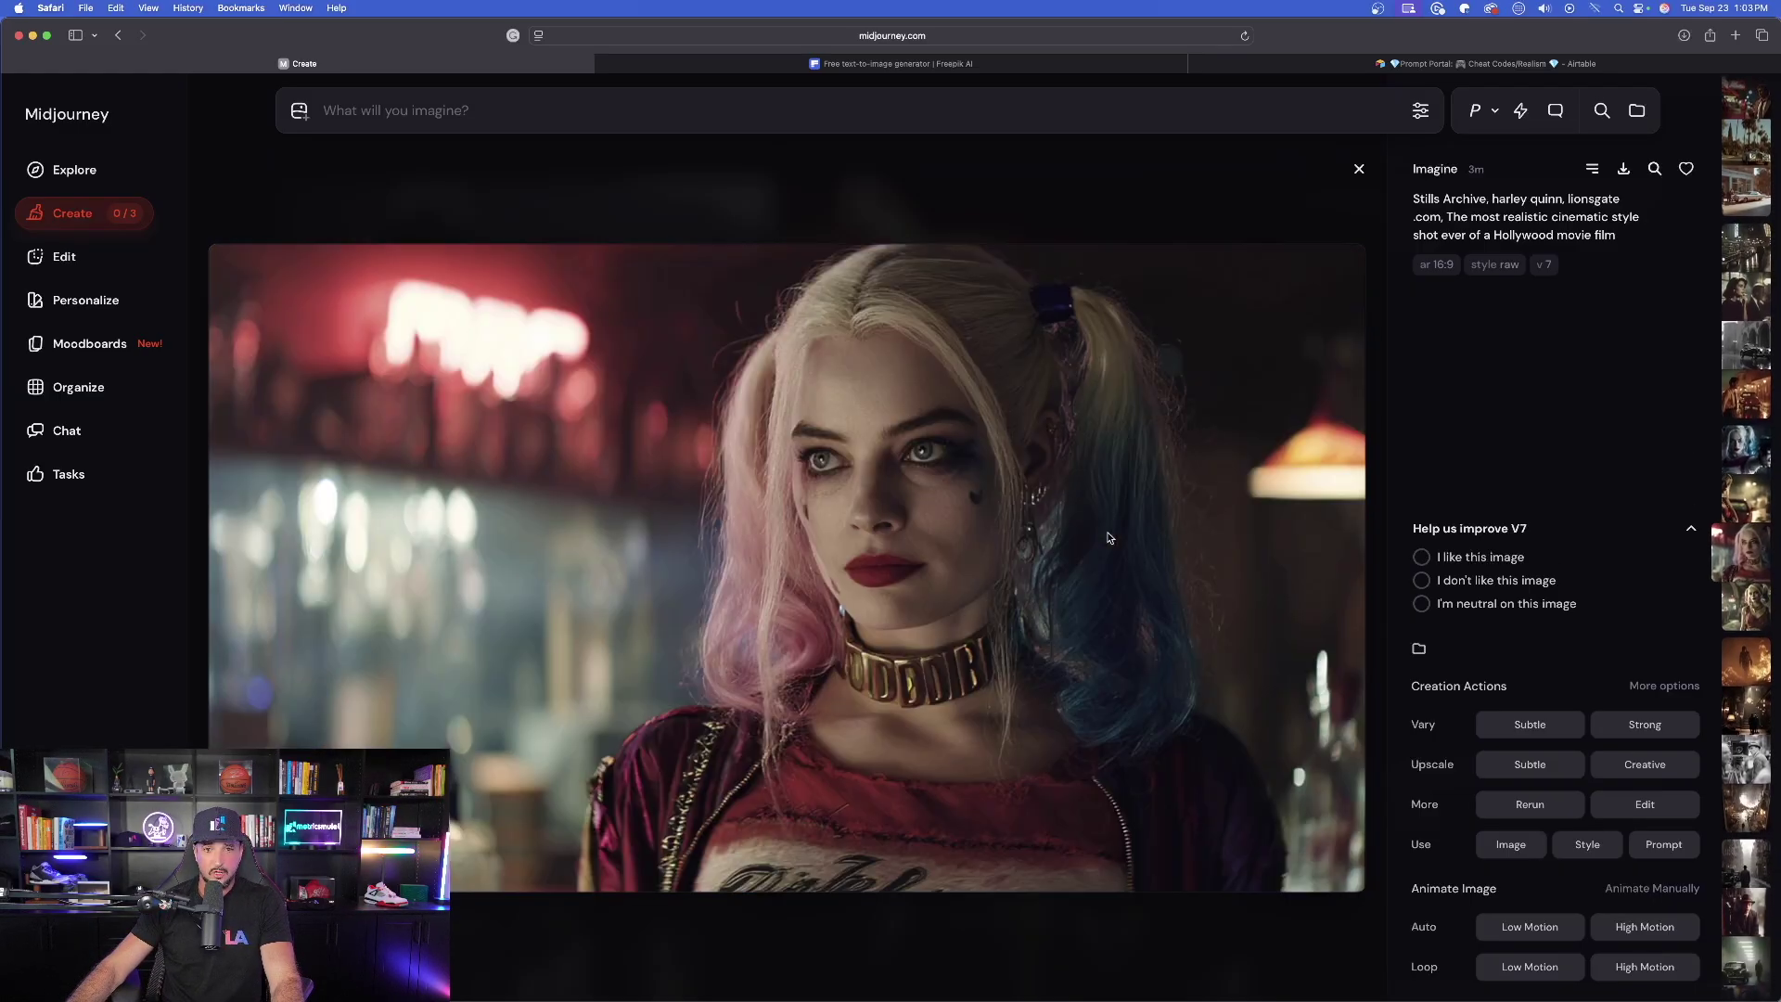
{"action": "key", "text": "Down"}
{"action": "key", "text": "Up"}
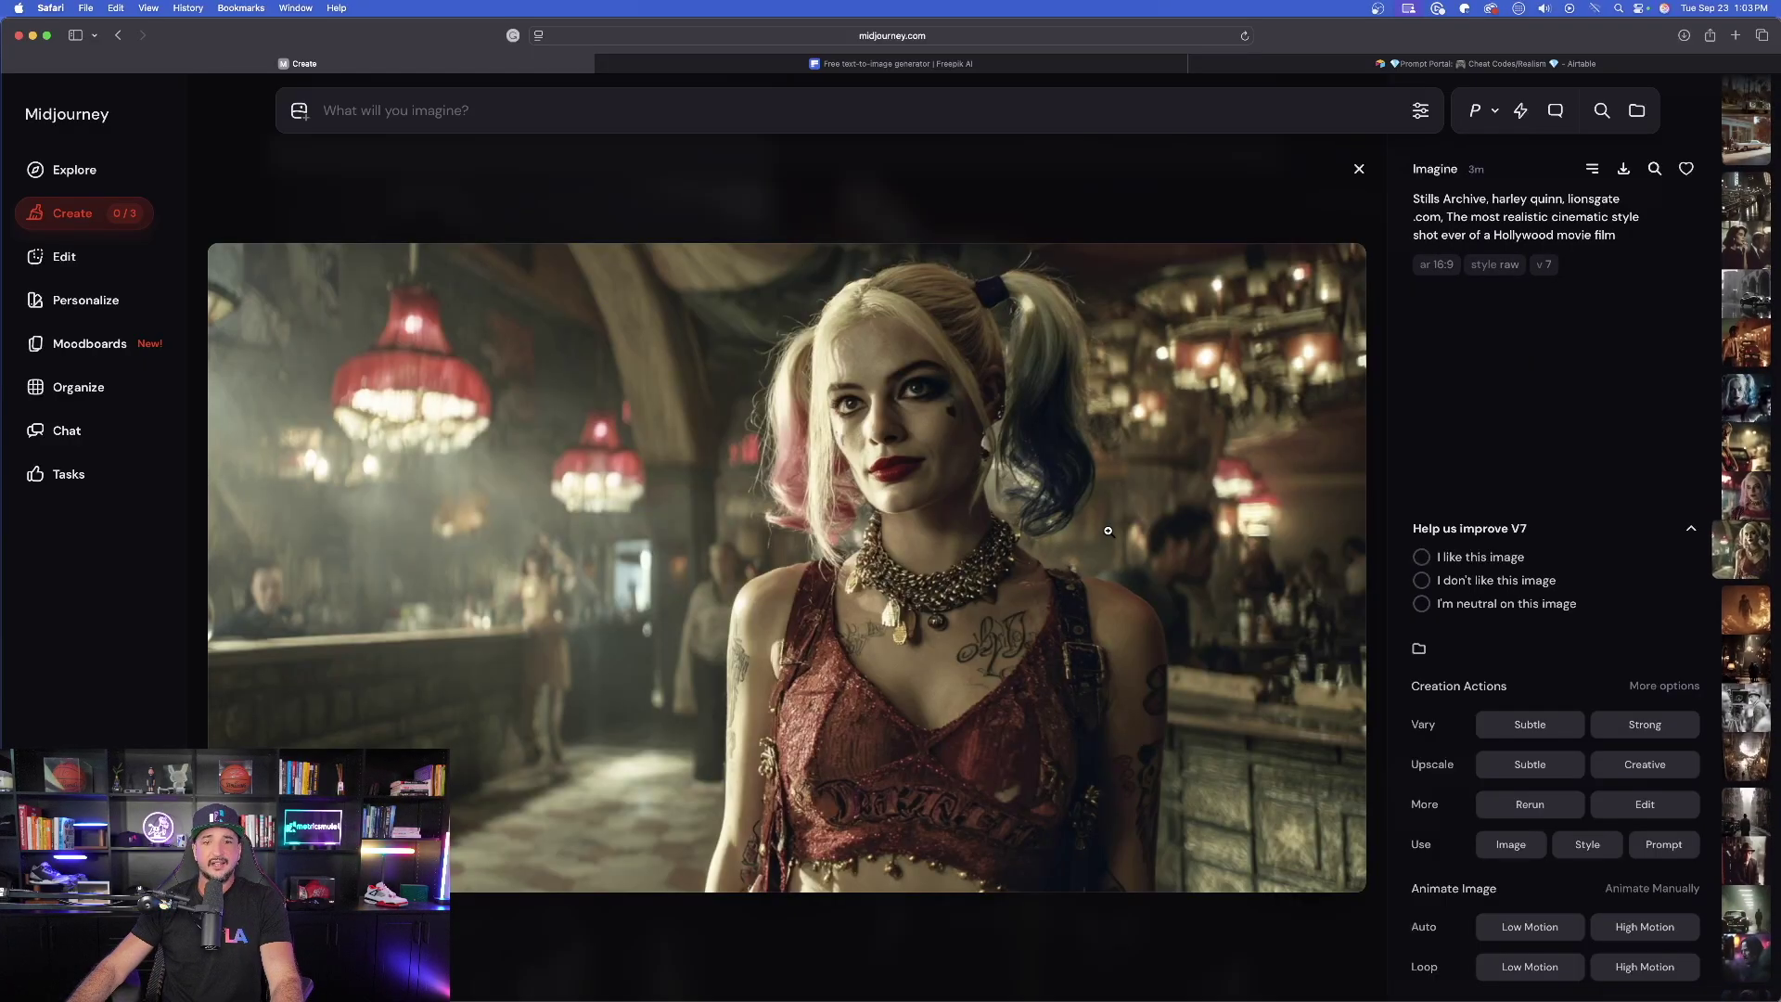
{"action": "key", "text": "Down"}
{"action": "key", "text": "Down"}
{"action": "key", "text": "Down"}
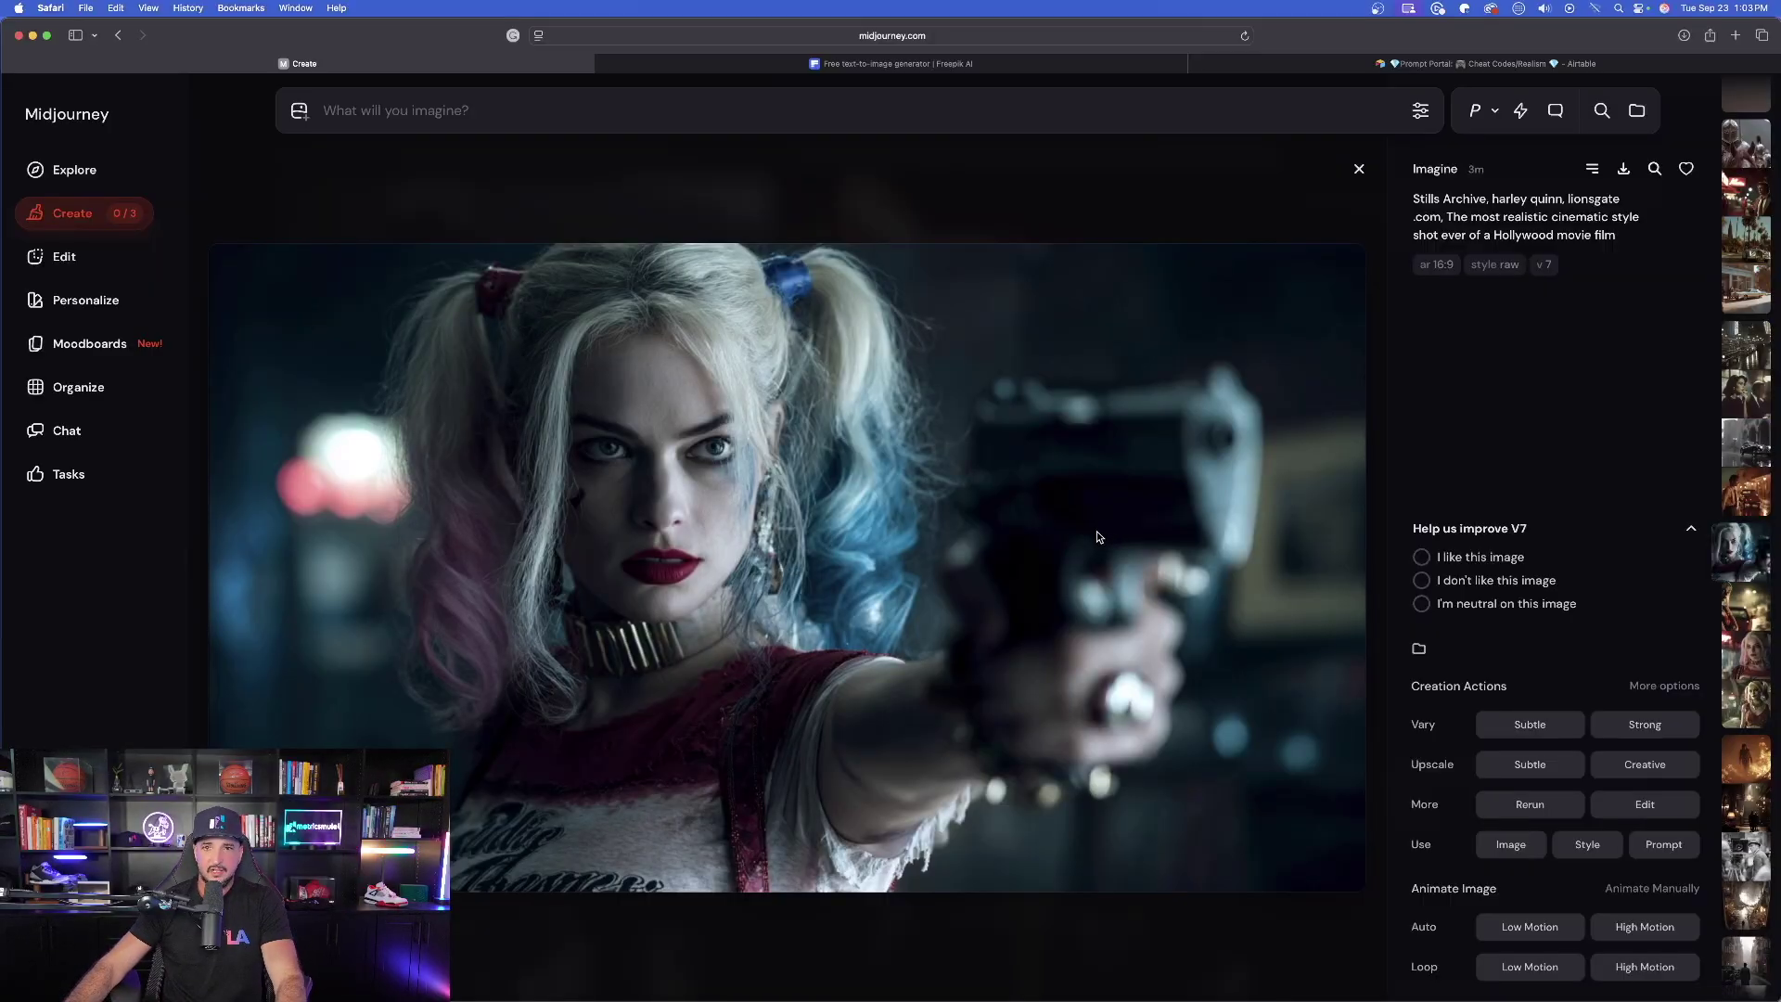
{"action": "key", "text": "Up"}
{"action": "key", "text": "Down"}
{"action": "key", "text": "Down"}
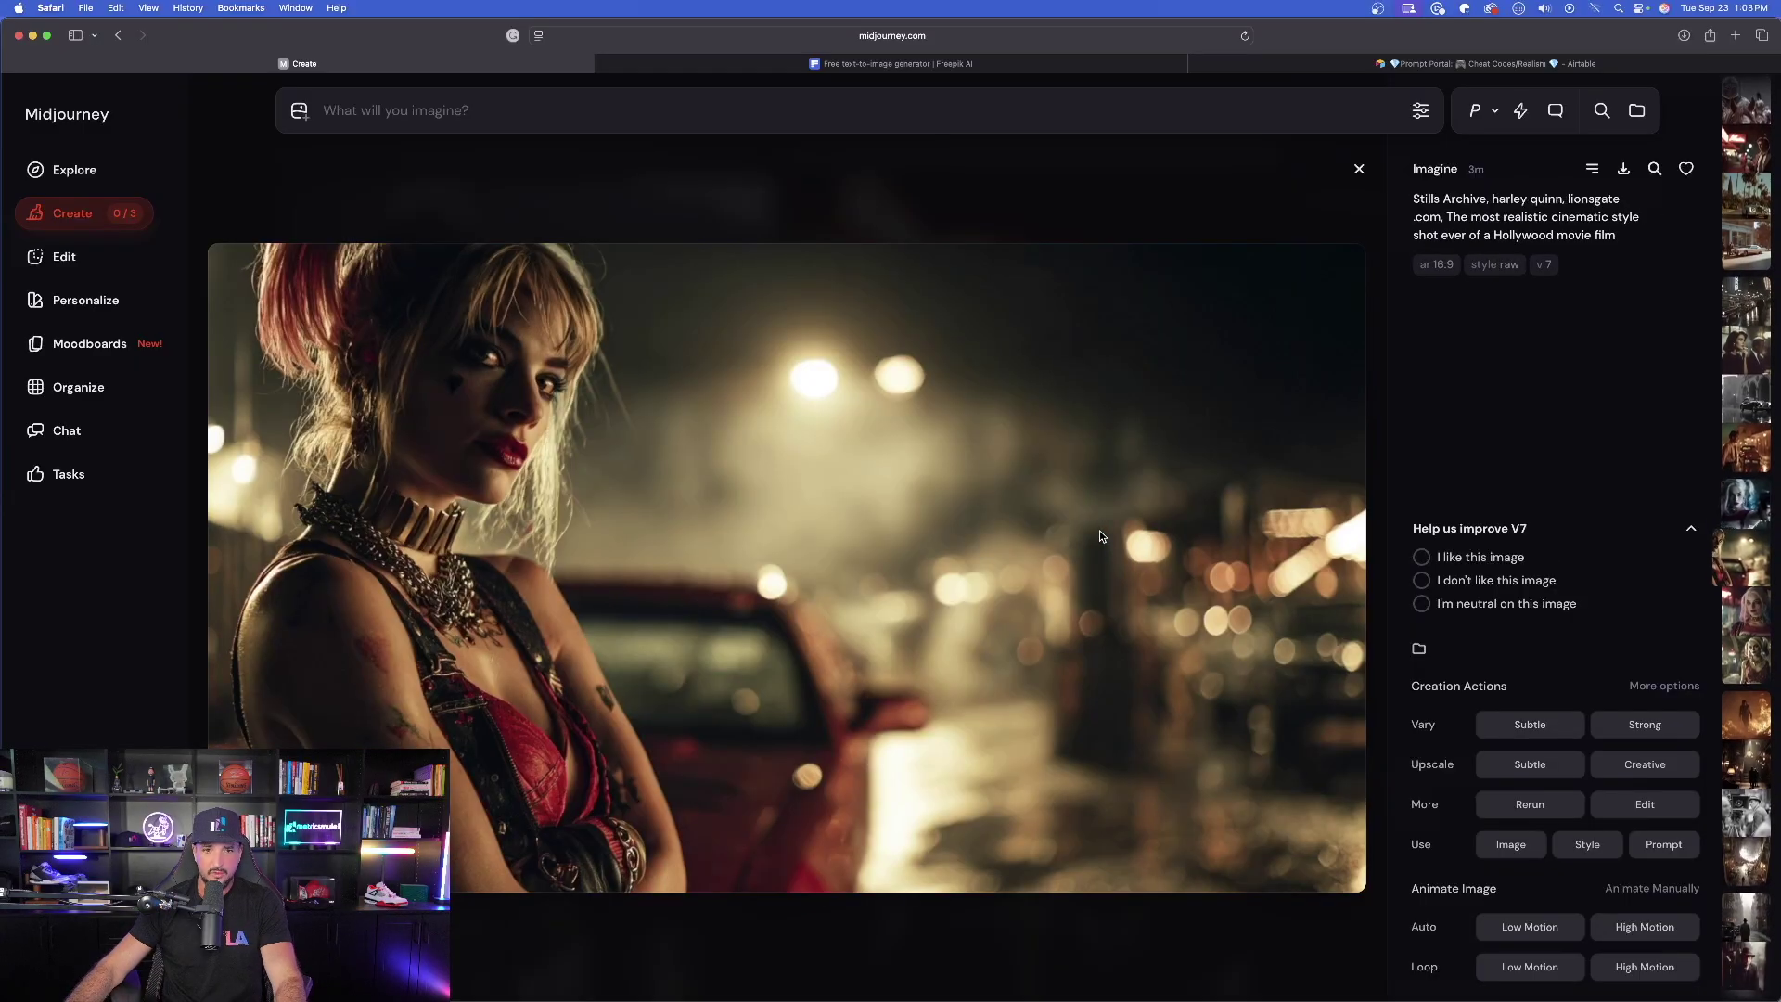
Reuse the lionsgate .com prompt with "harley quinn" replaced by "The Hunger Games" and generate the images
{"action": "left_click", "coordinate": [1486, 232]}
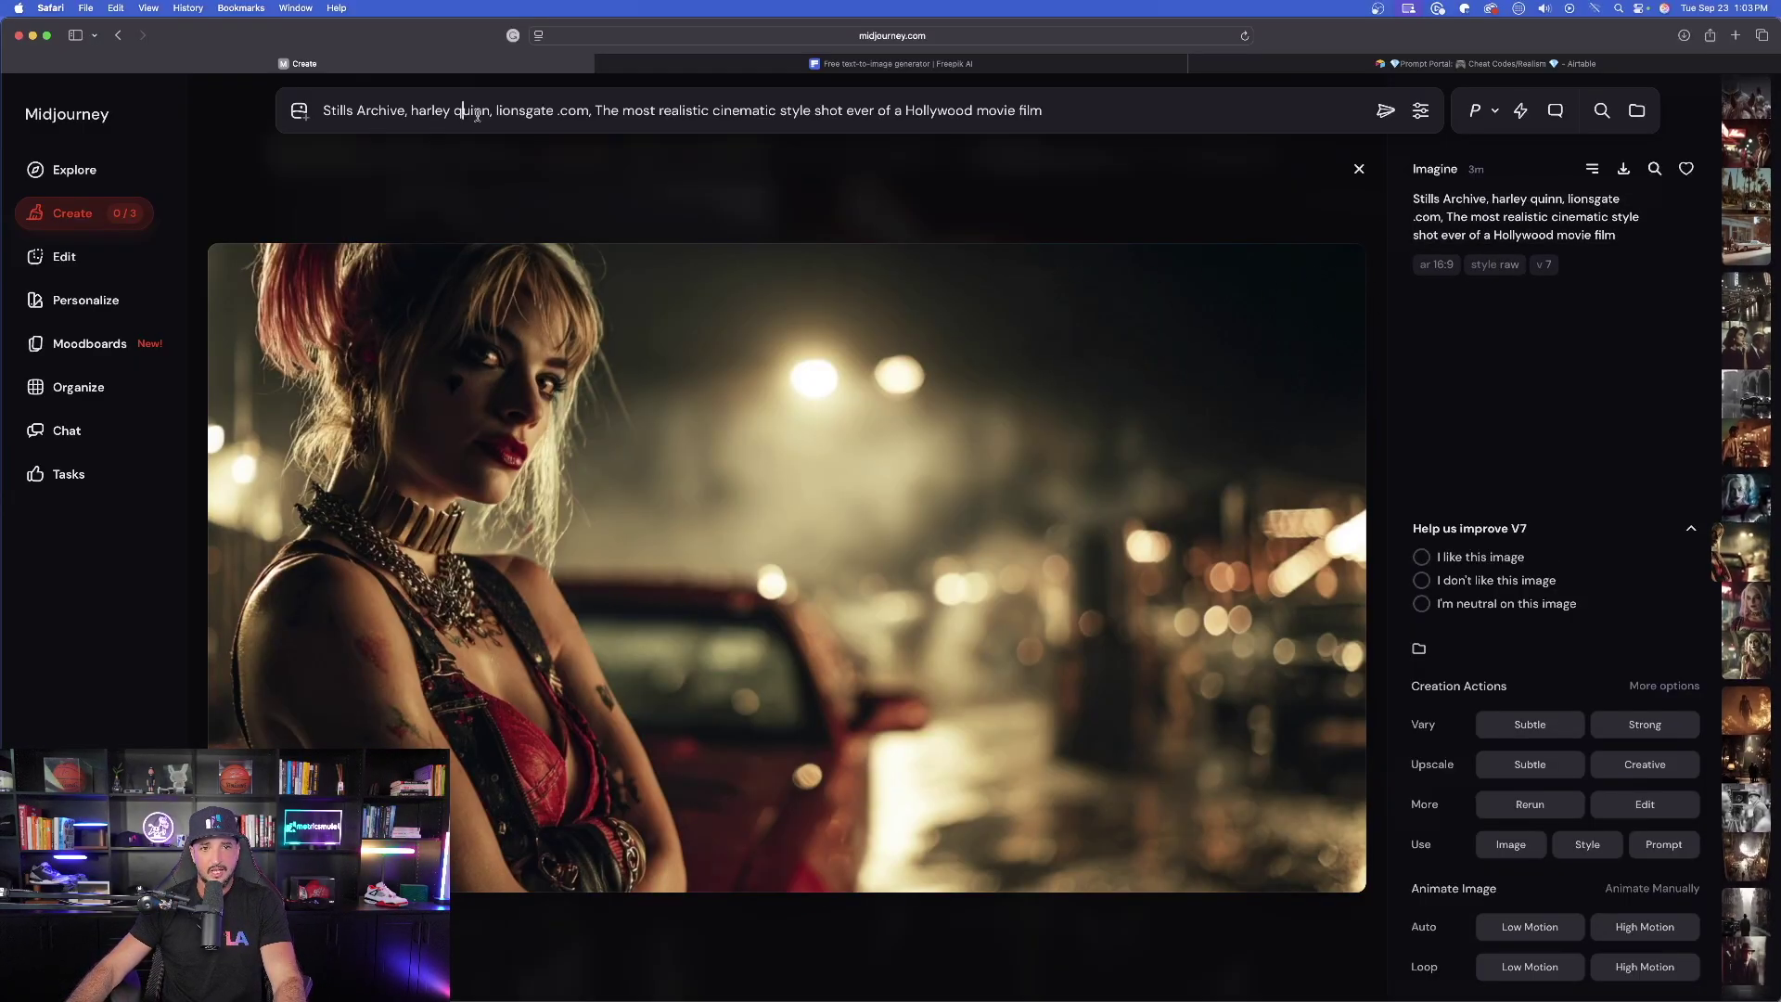
{"action": "left_click_drag", "start_coordinate": [490, 110], "coordinate": [413, 111]}
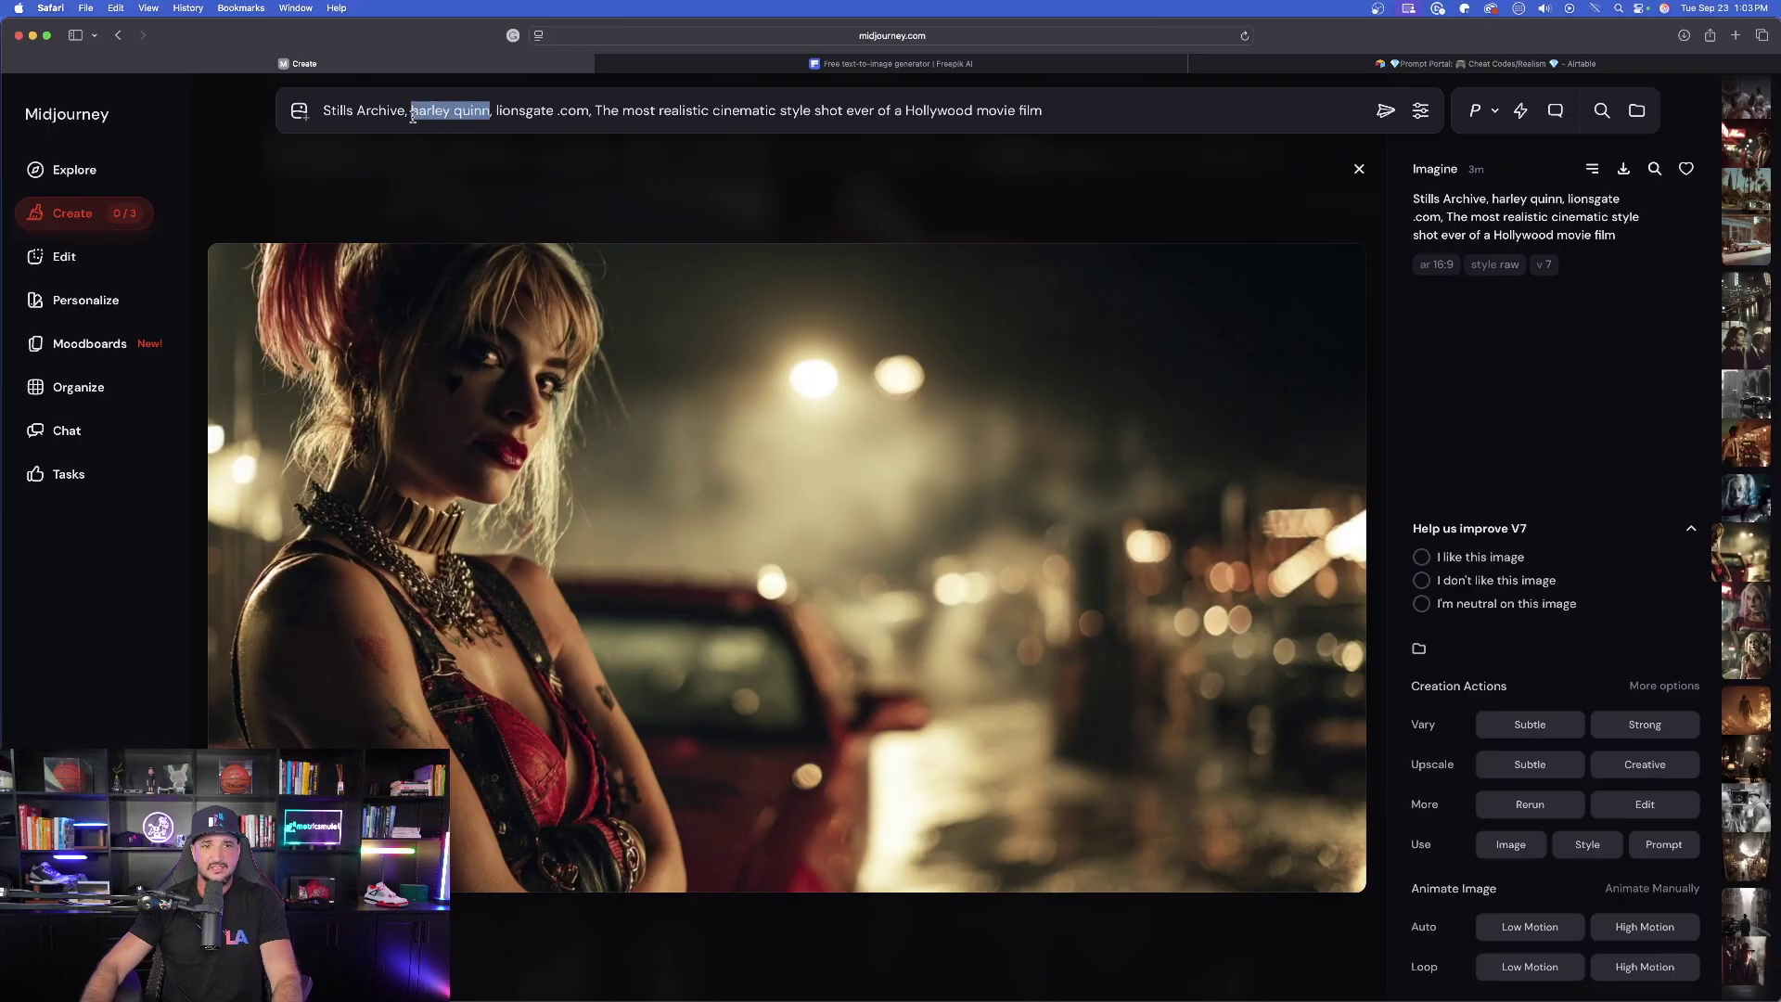
{"action": "type", "text": "The Hunger Games"}
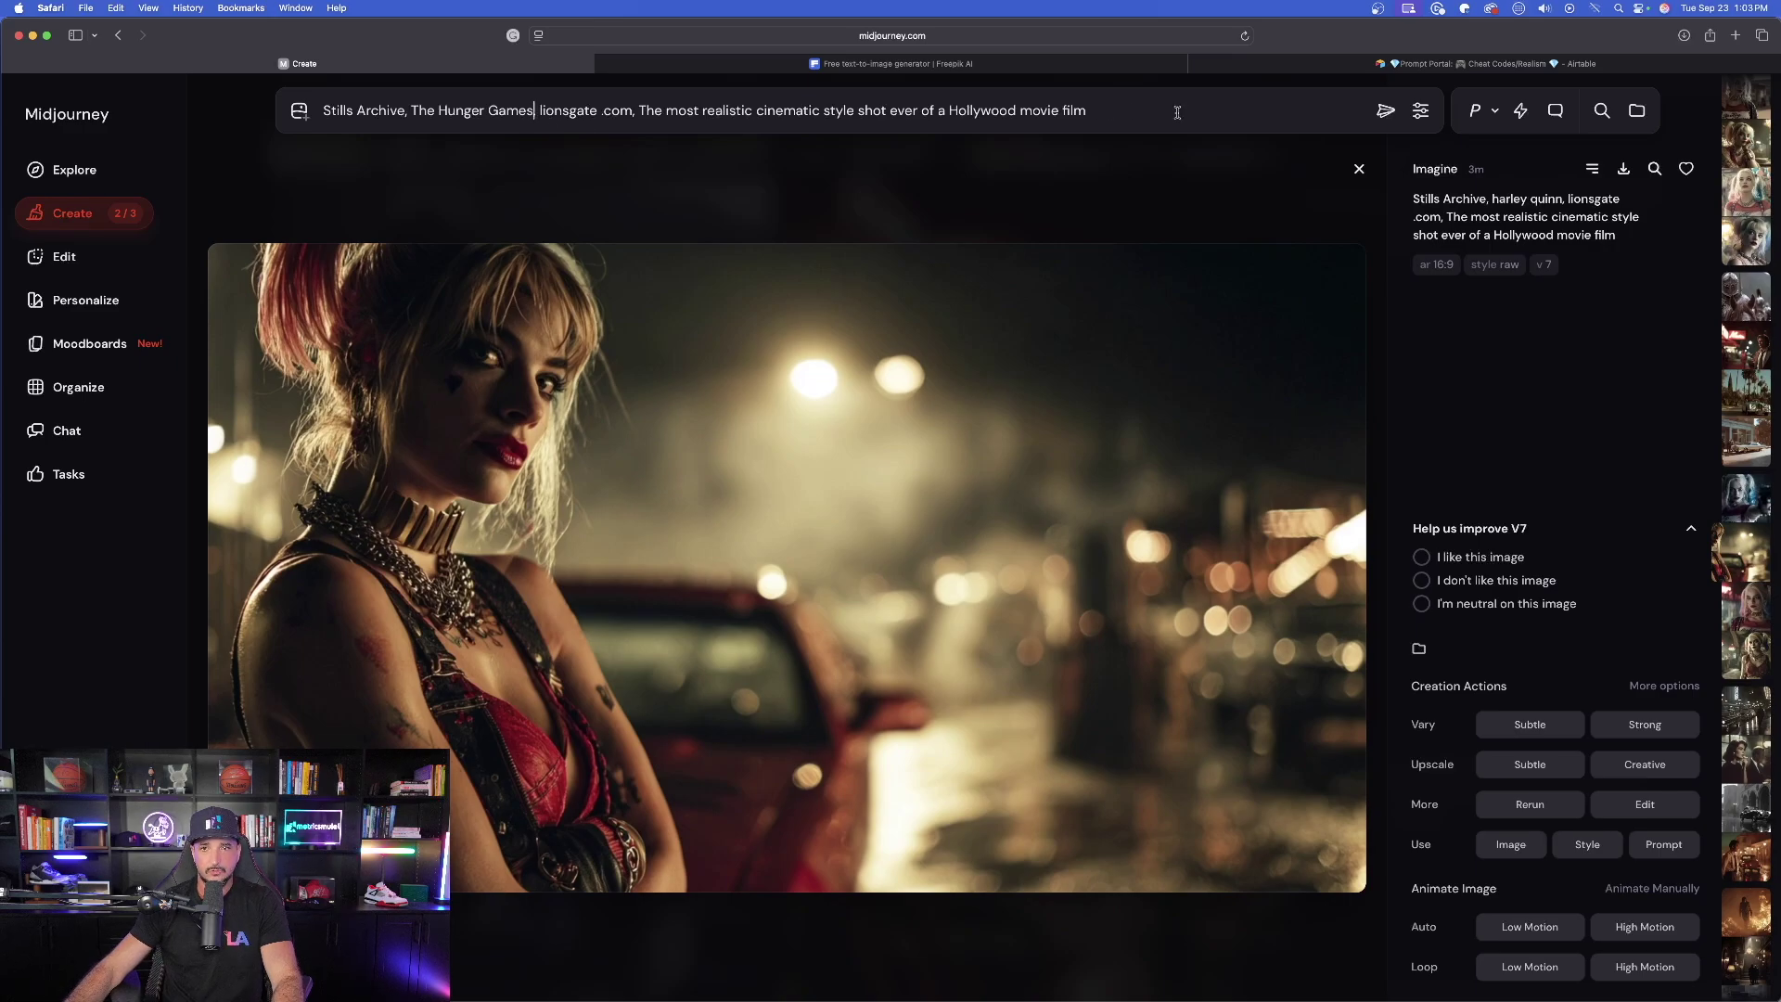
{"action": "left_click", "coordinate": [1384, 109]}
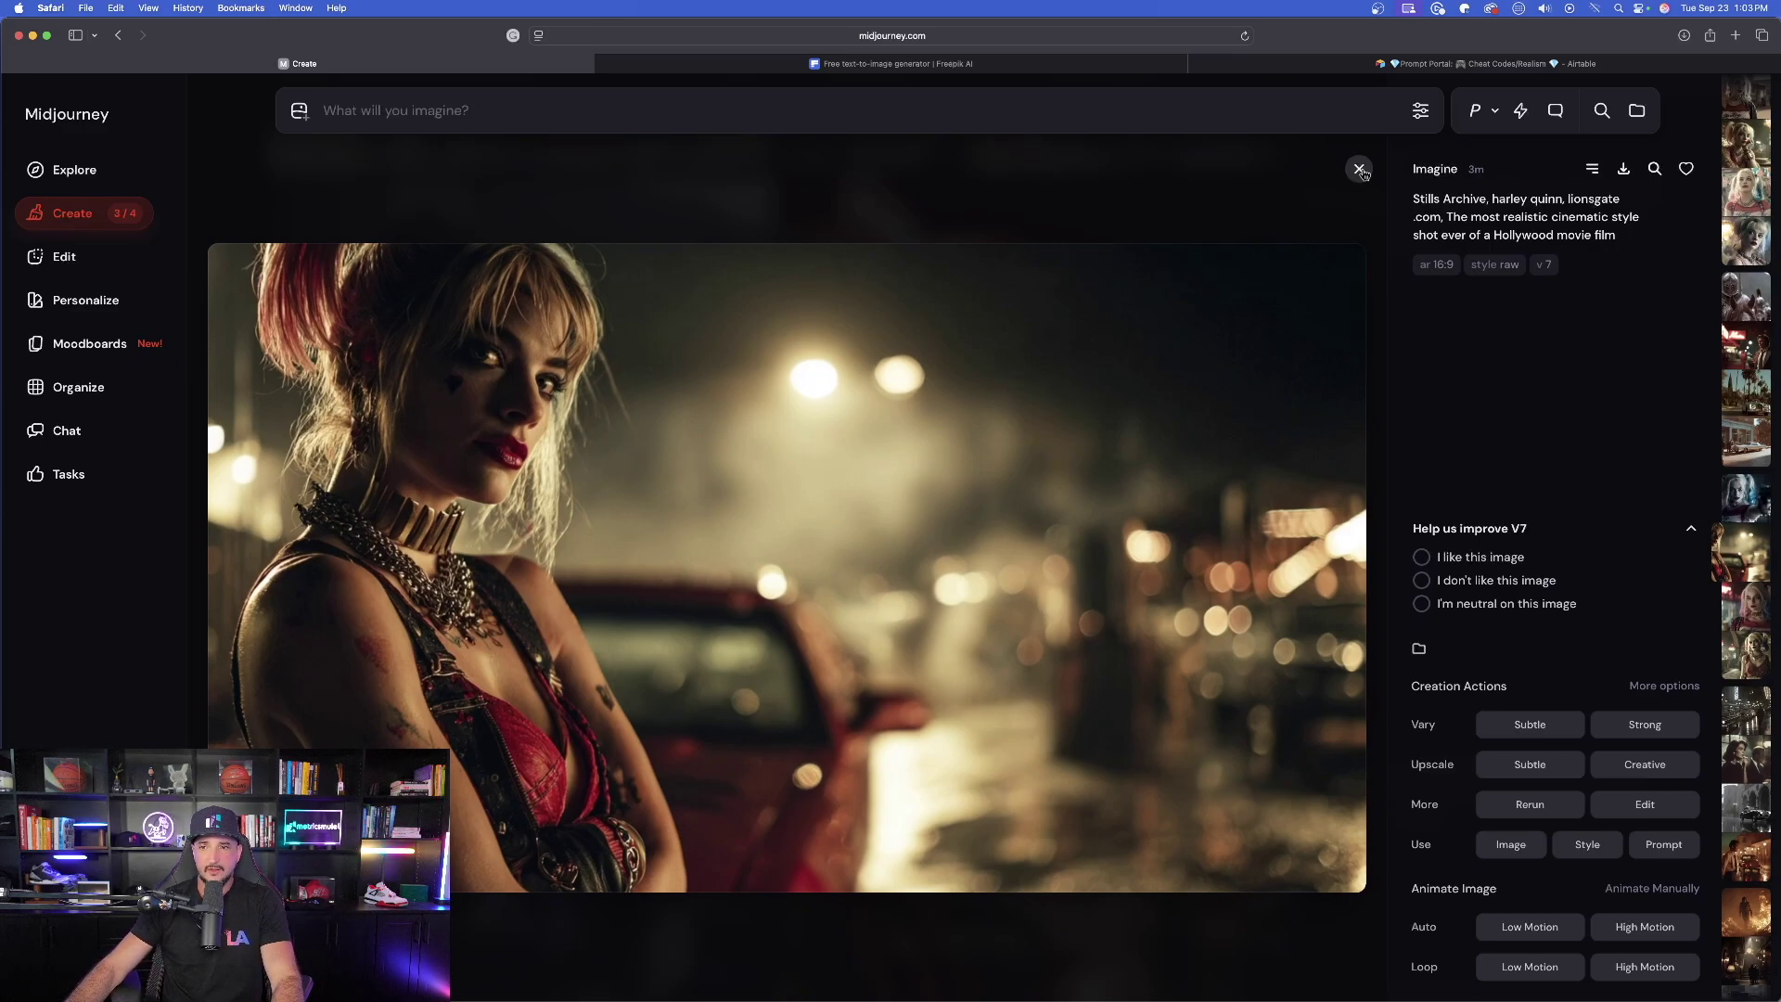
View the low-motion video of the top model in round sunglasses against the bright blue background, then close it
{"action": "left_click", "coordinate": [1359, 169]}
{"action": "scroll", "coordinate": [630, 465], "scroll_direction": "down", "scroll_amount": 15}
{"action": "scroll", "coordinate": [630, 466], "scroll_direction": "down", "scroll_amount": 5}
{"action": "scroll", "coordinate": [614, 464], "scroll_direction": "down", "scroll_amount": 10}
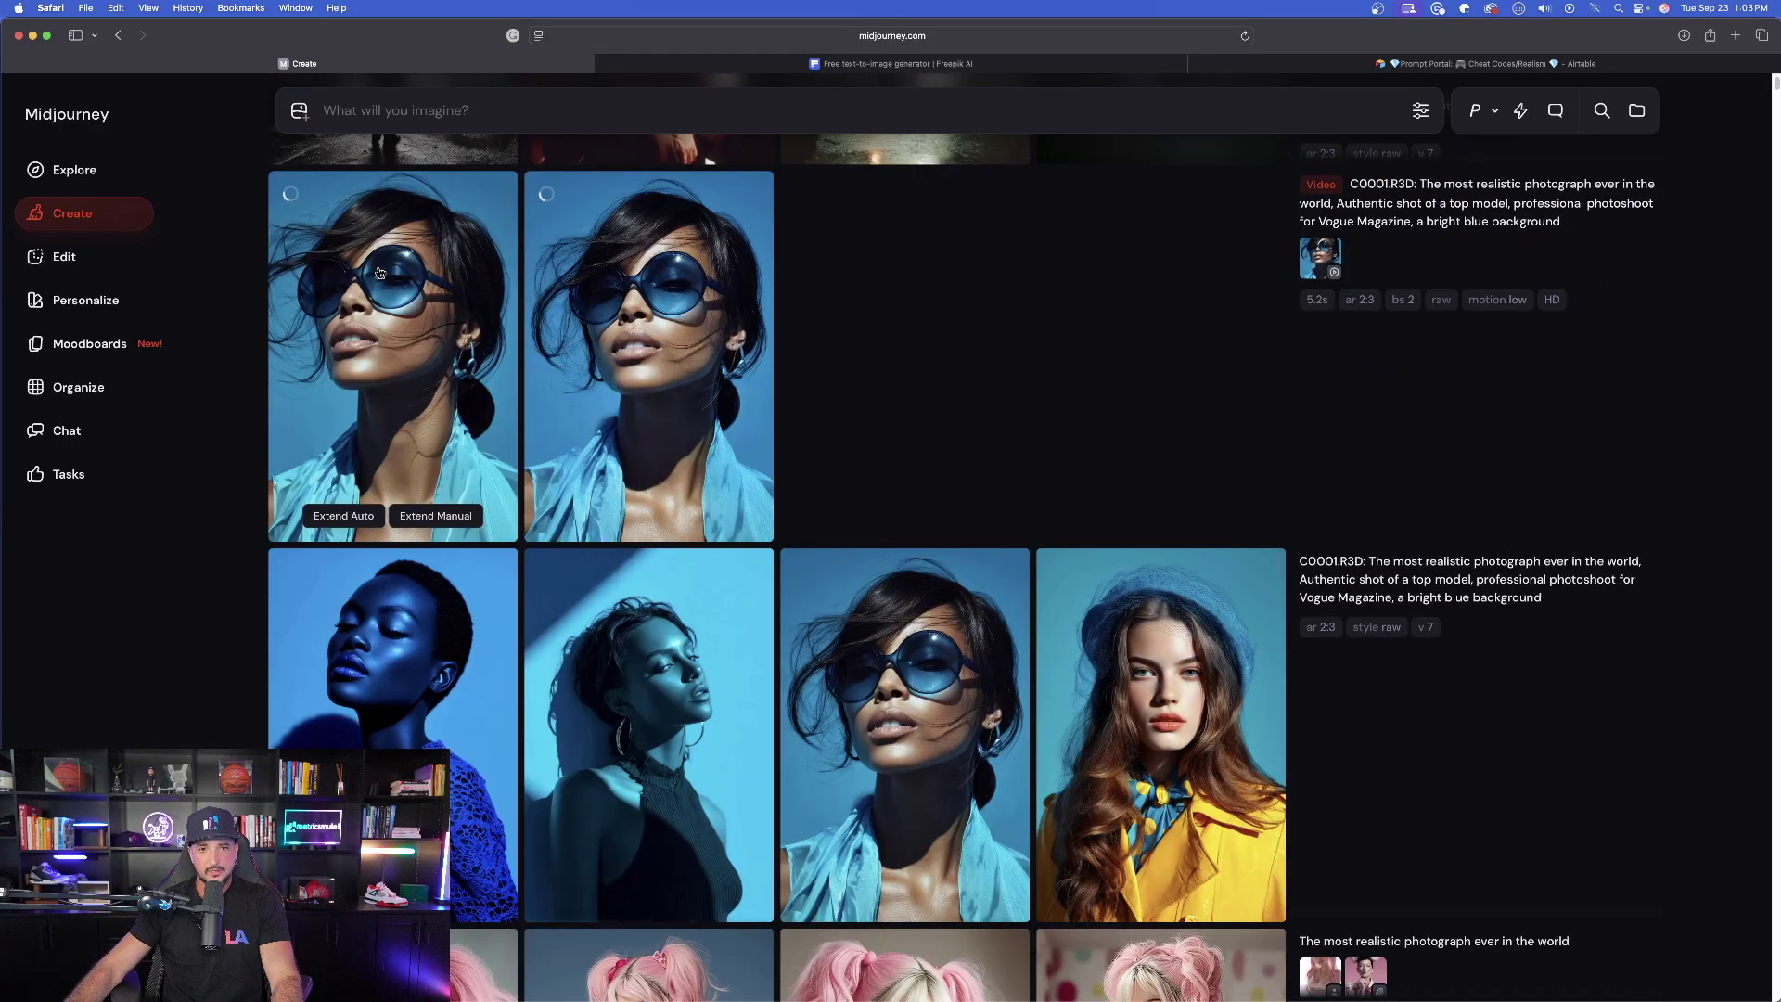
{"action": "left_click", "coordinate": [380, 272]}
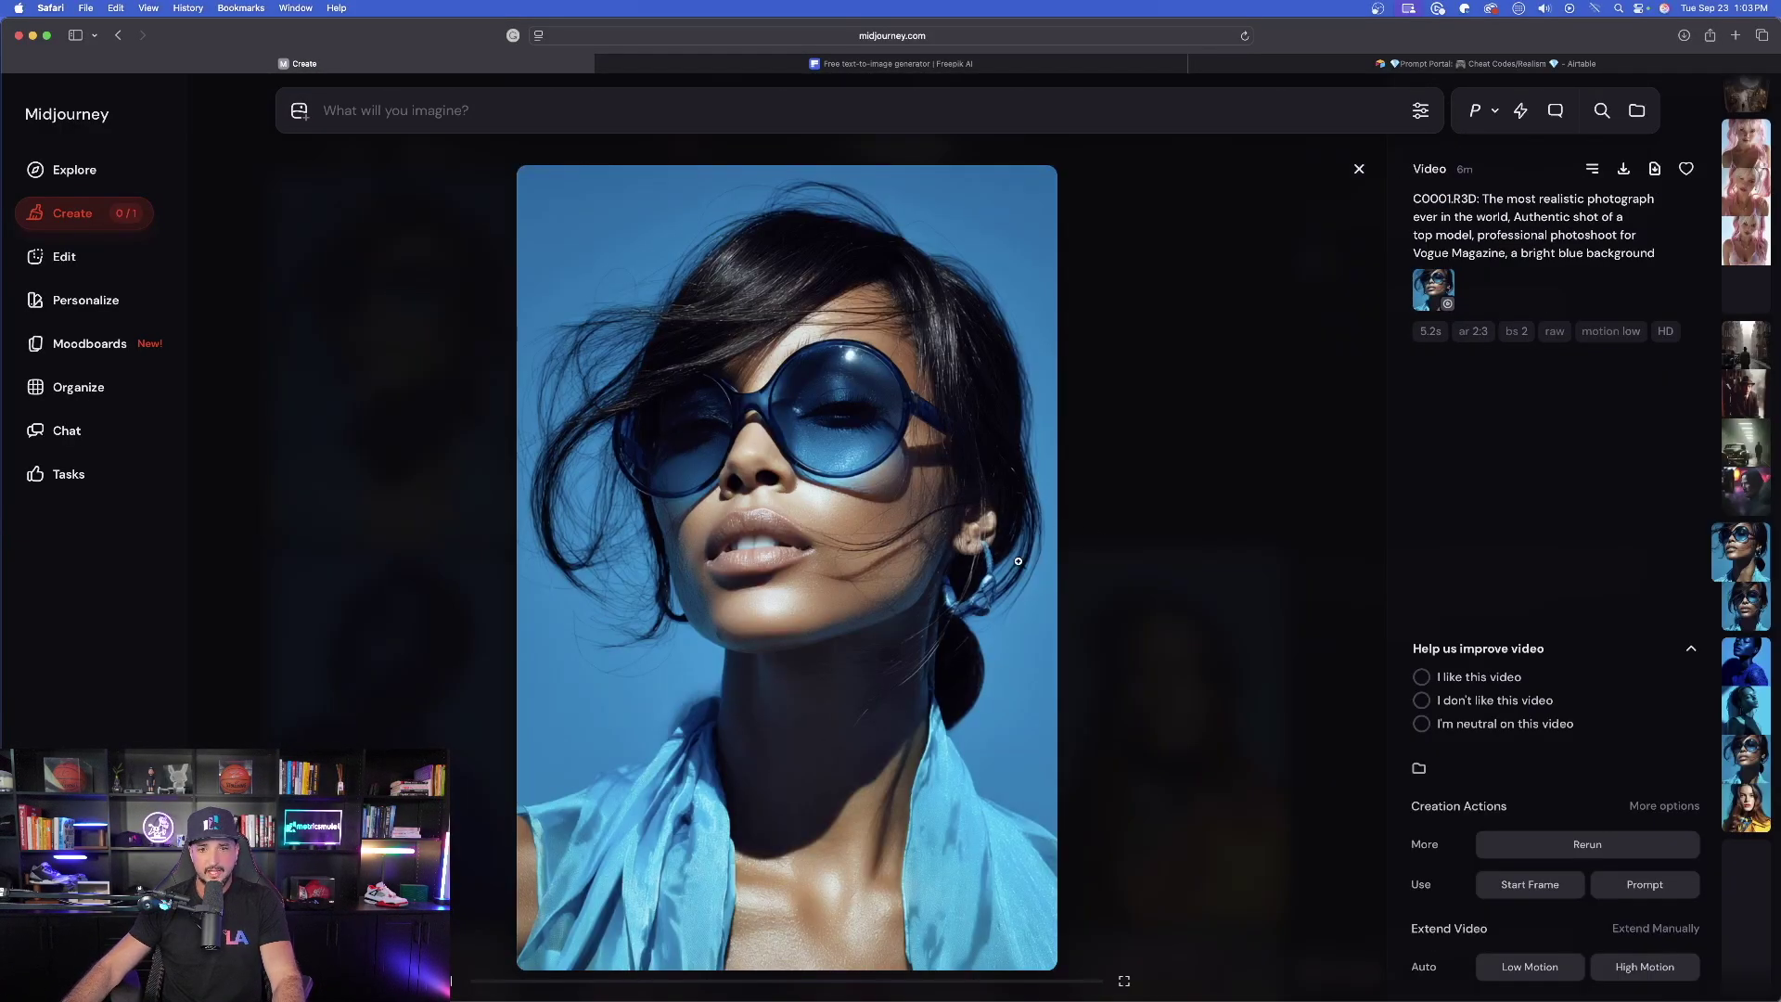
{"action": "left_click", "coordinate": [1359, 170]}
Examine the Harley Quinn images from the disney .com prompt and continue to the Hunger Games images from lionsgate .com
{"action": "scroll", "coordinate": [890, 492], "scroll_direction": "down", "scroll_amount": 10}
{"action": "scroll", "coordinate": [644, 497], "scroll_direction": "down", "scroll_amount": 8}
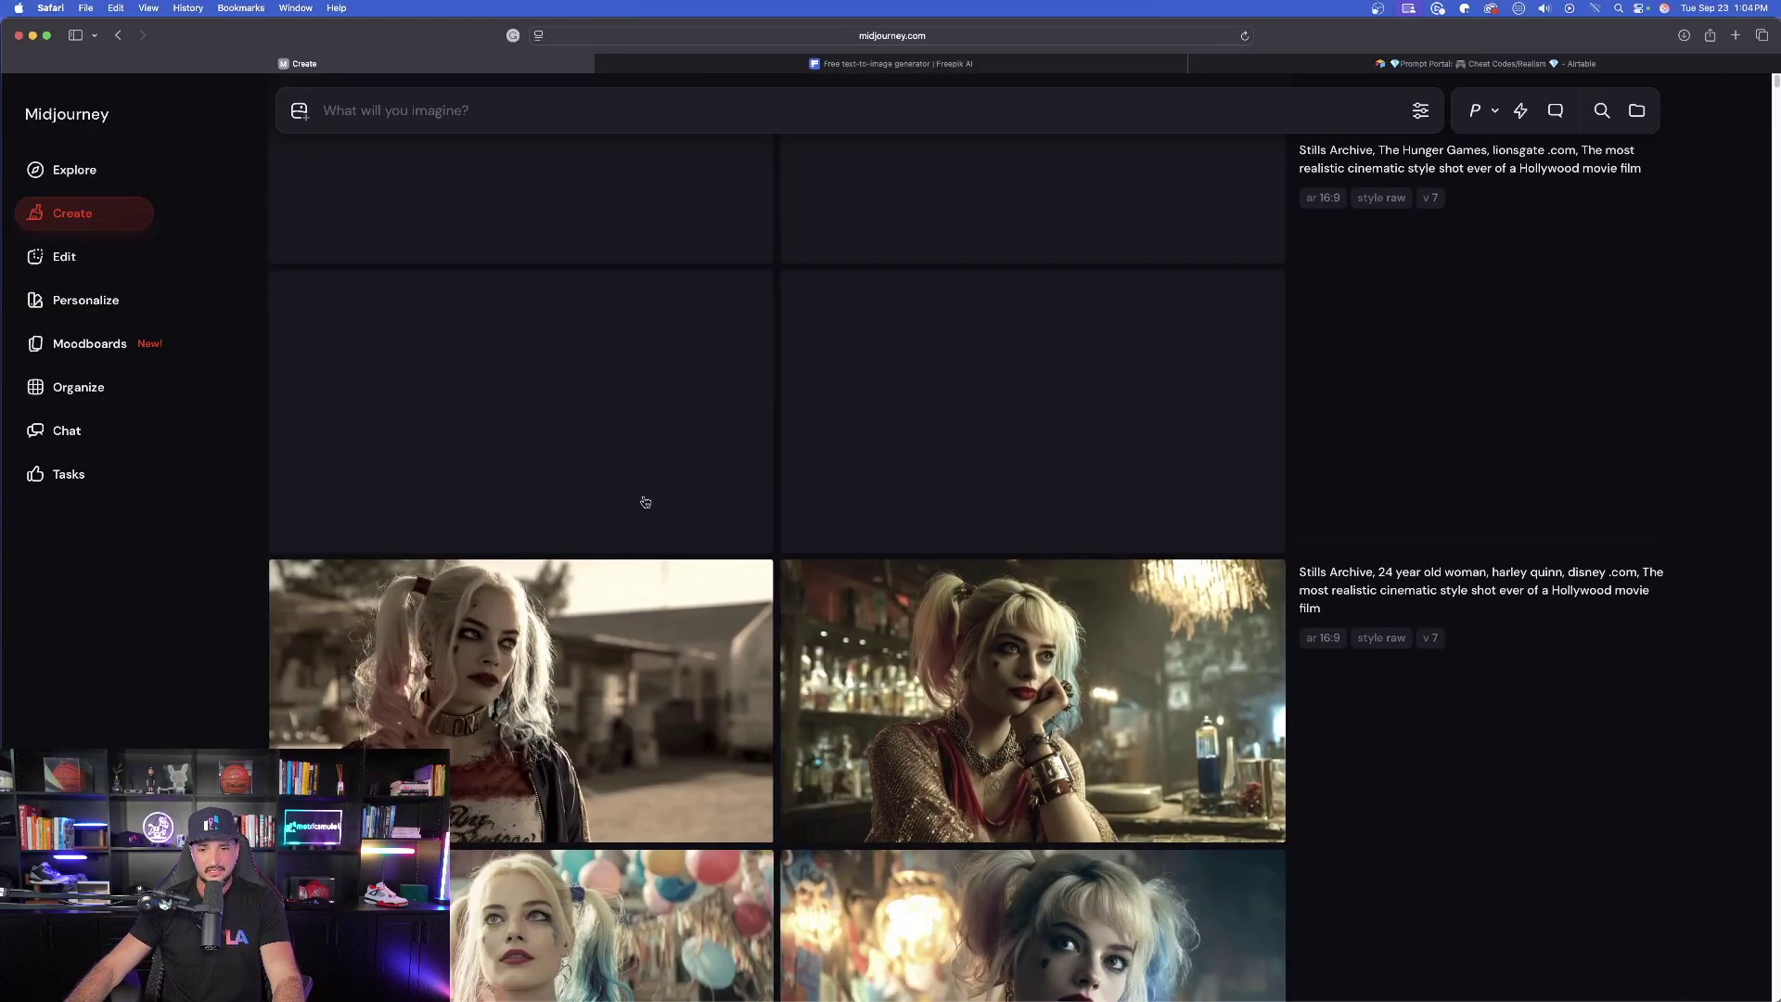
{"action": "scroll", "coordinate": [707, 540], "scroll_direction": "up", "scroll_amount": 5}
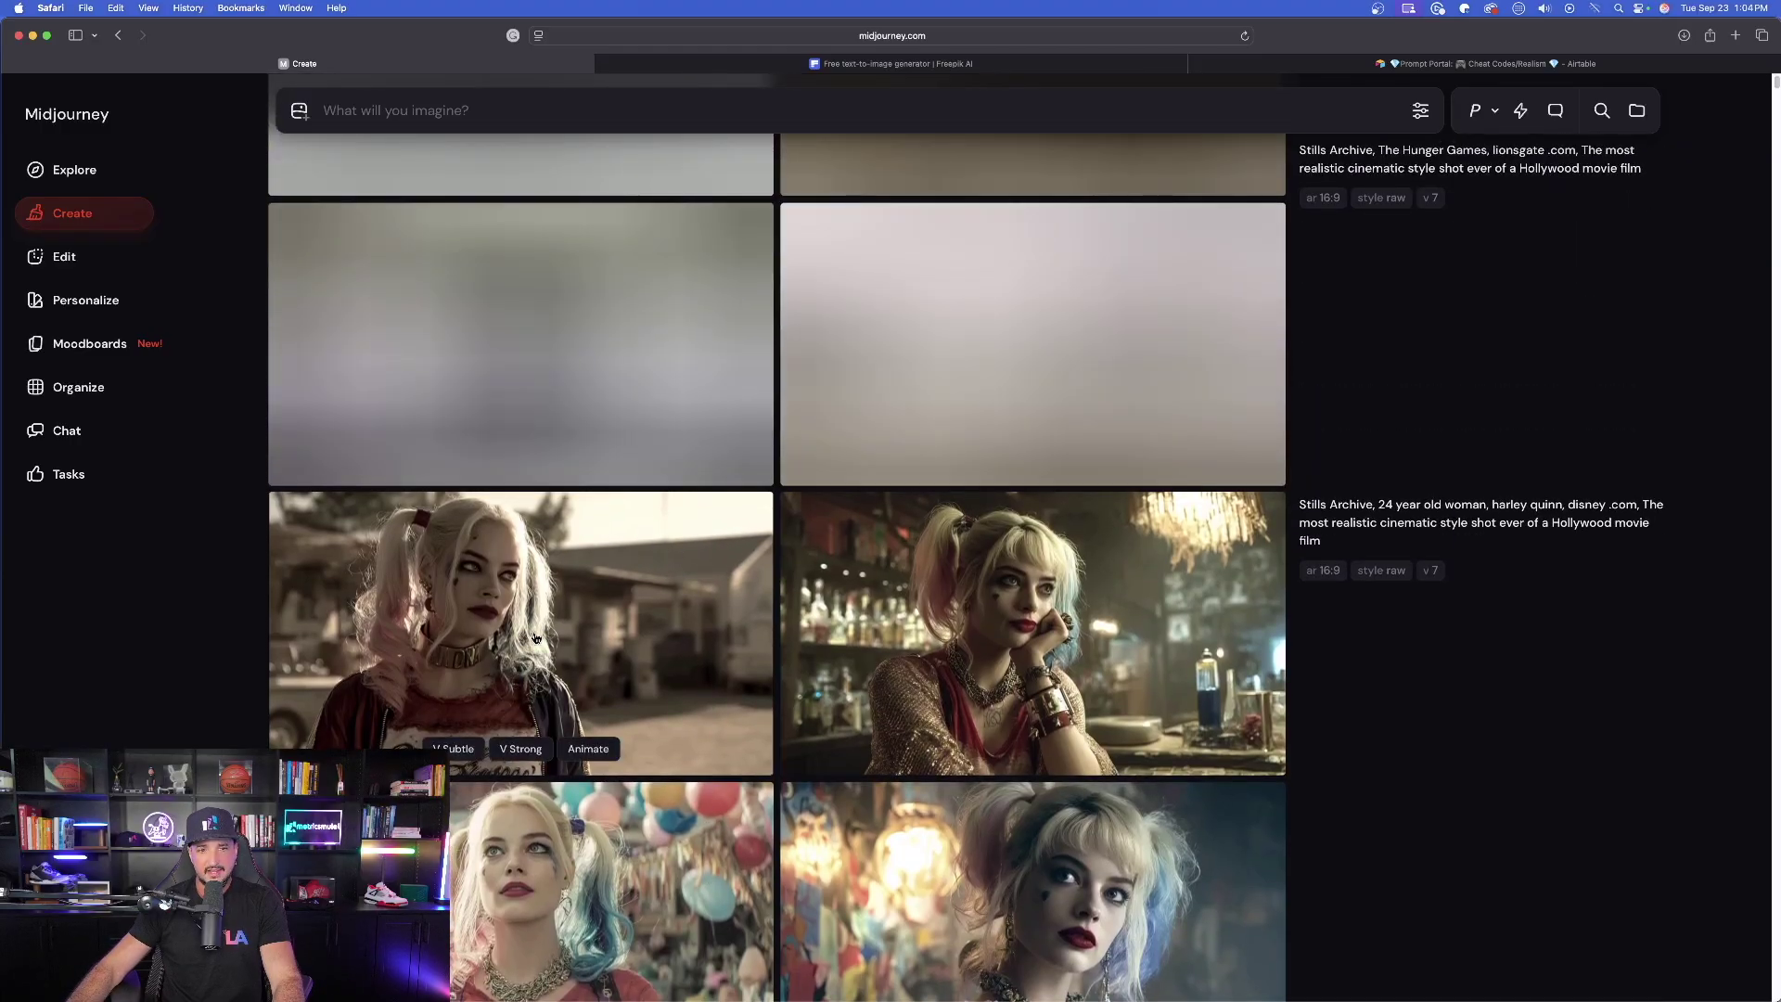
{"action": "left_click", "coordinate": [535, 638]}
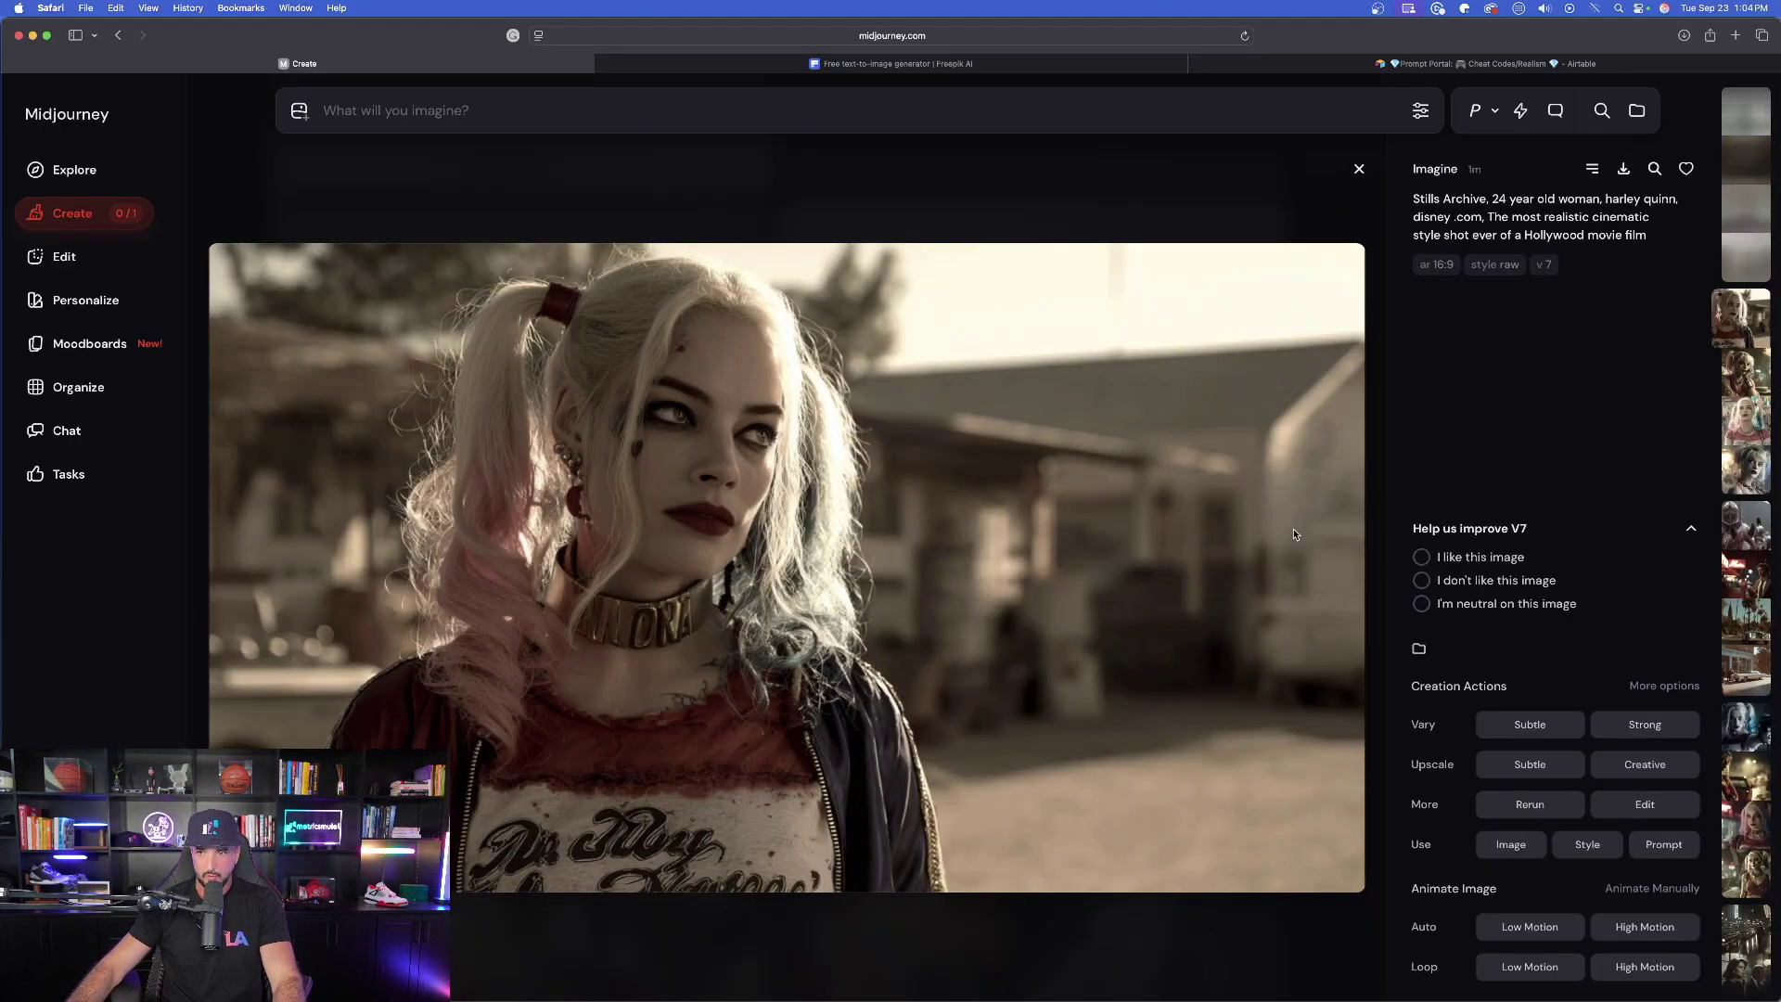
{"action": "key", "text": "Right"}
{"action": "key", "text": "Right"}
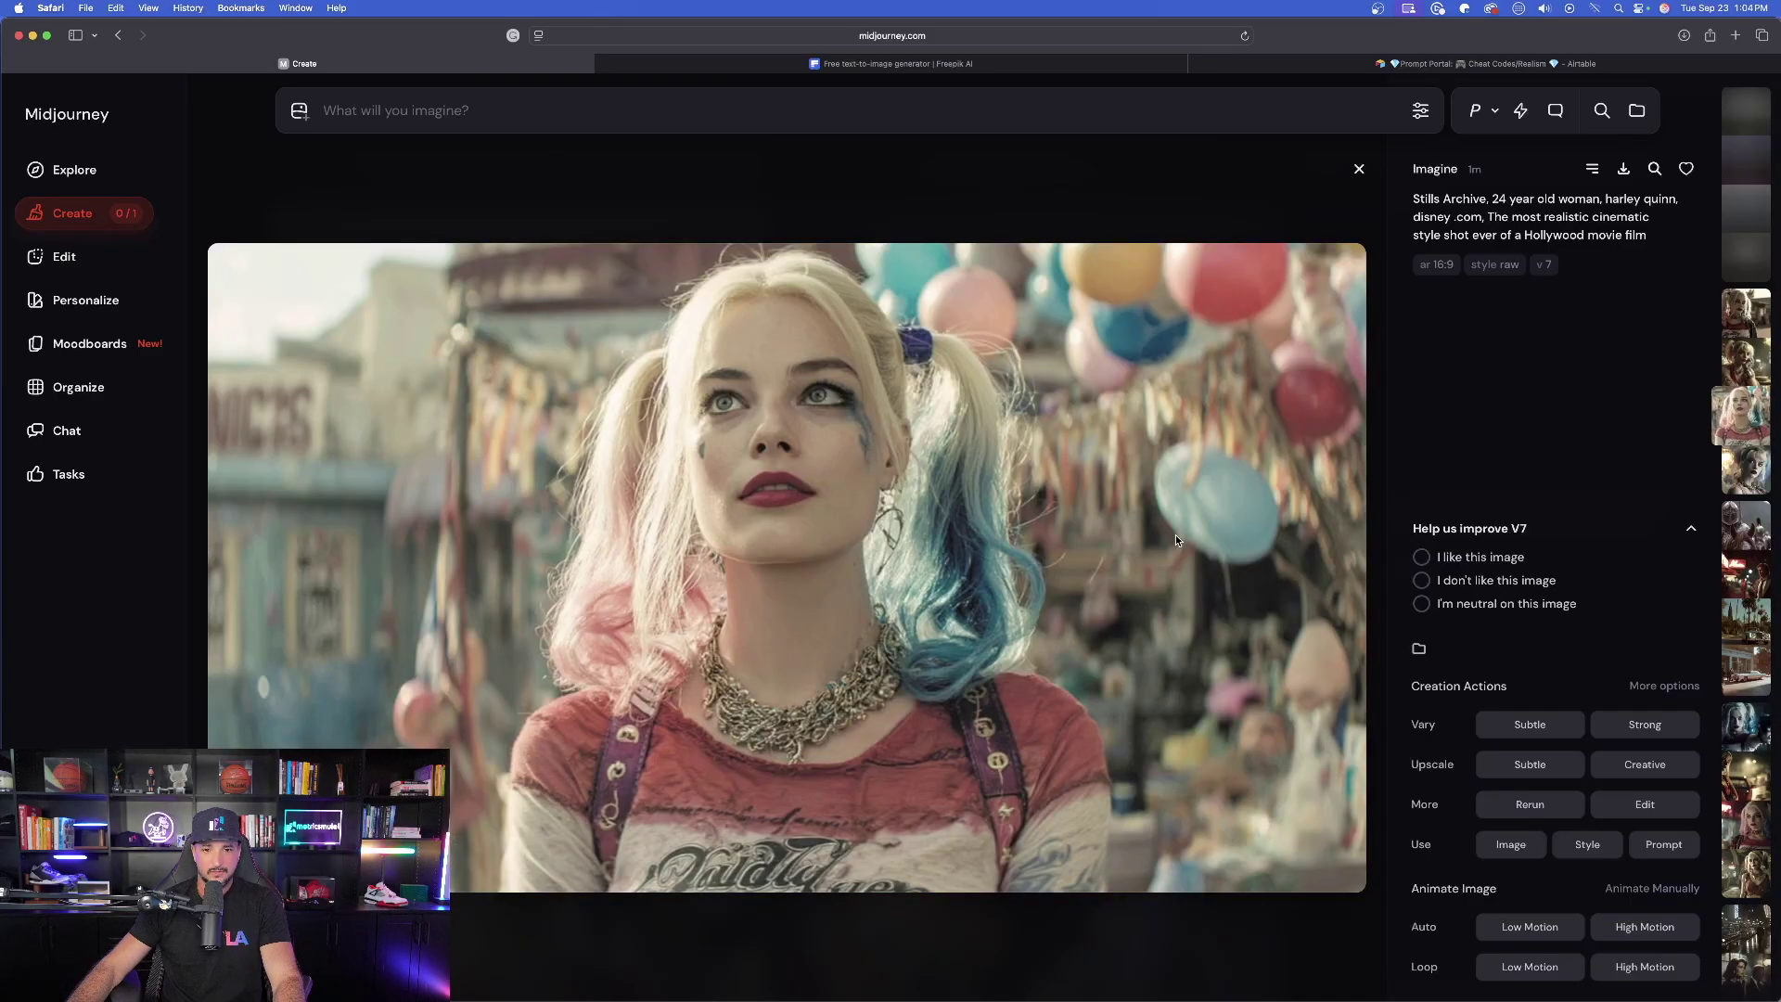
{"action": "key", "text": "Right"}
{"action": "key", "text": "Left"}
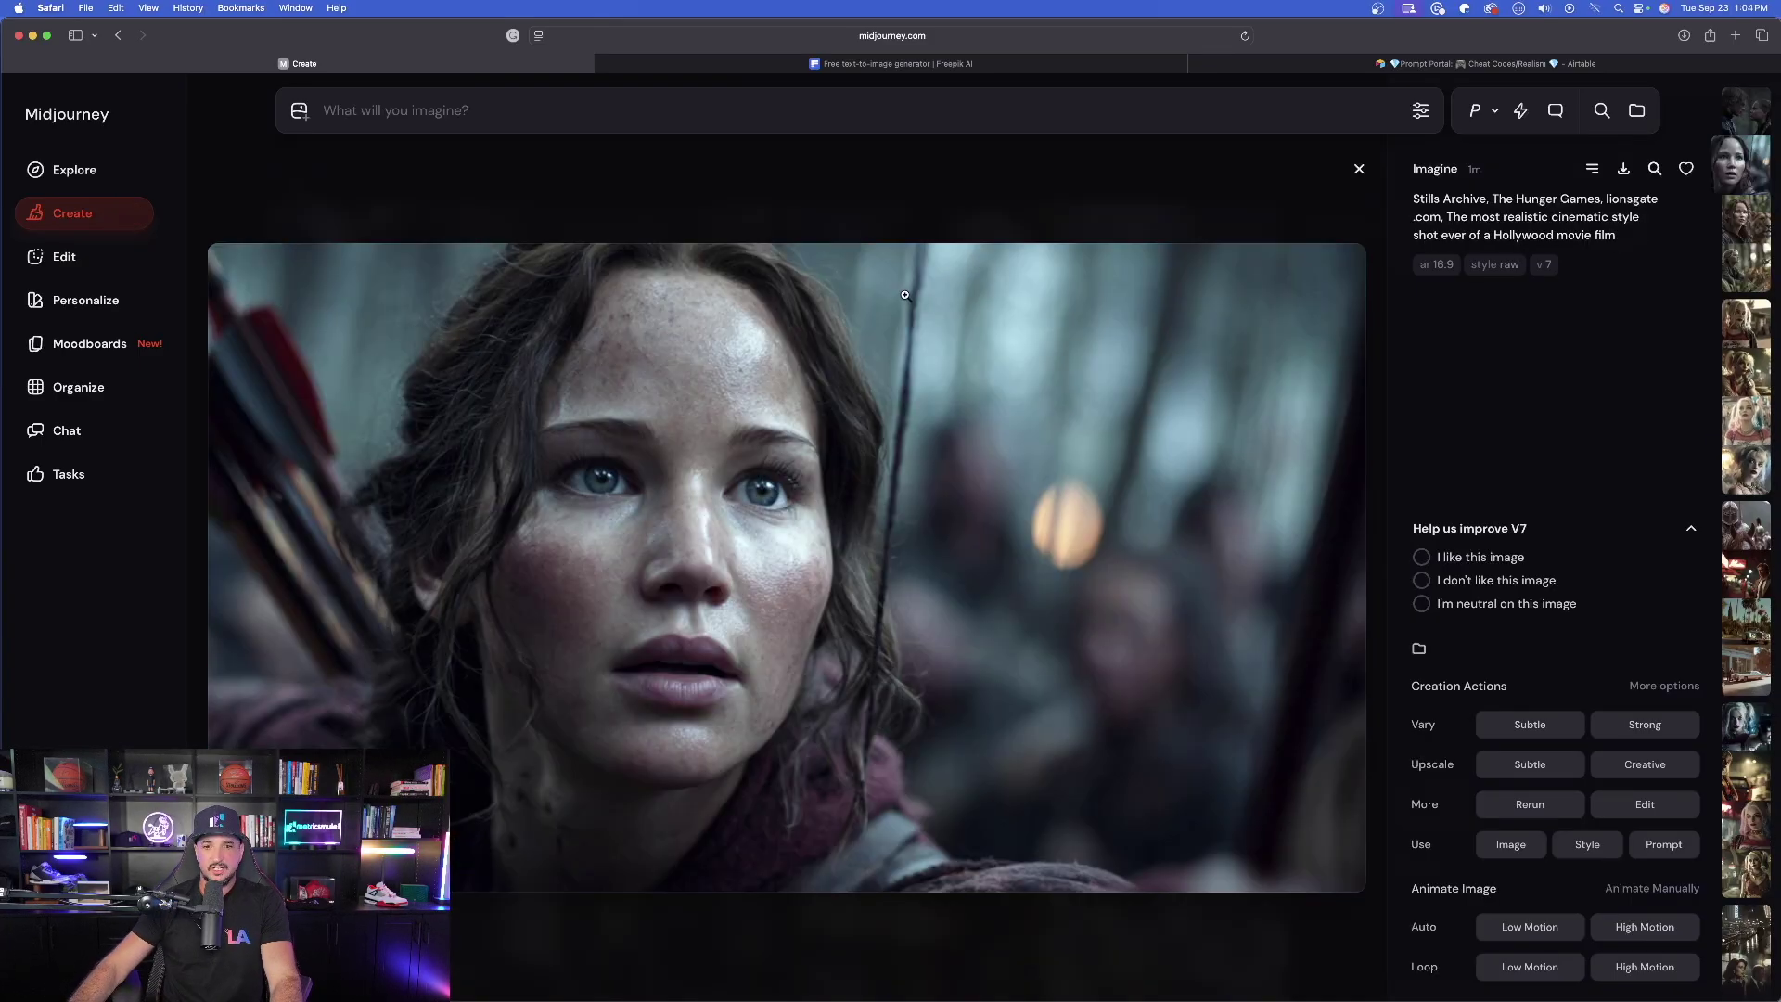
{"action": "key", "text": "Left"}
{"action": "key", "text": "Left"}
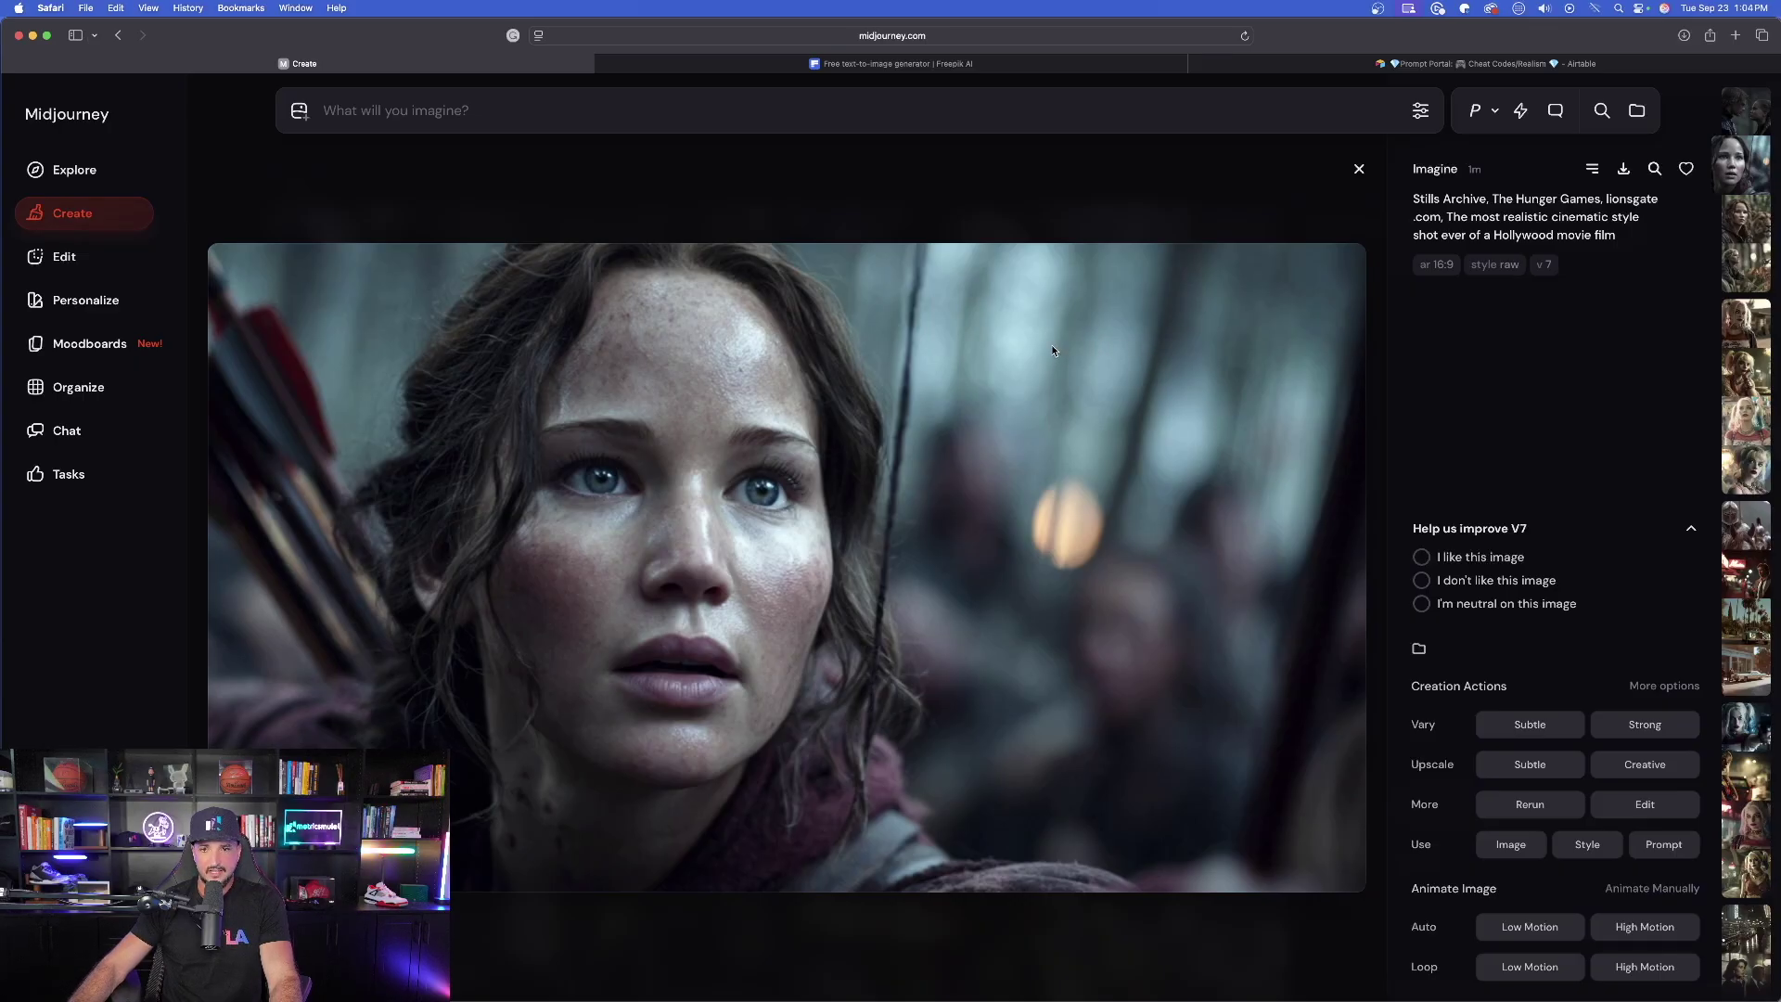
Switch to the Airtable Prompt Portal, find the IMG_2344.CR2 Daenerys Targaryen record and view its coastal city image at full size
{"action": "left_click", "coordinate": [1392, 64]}
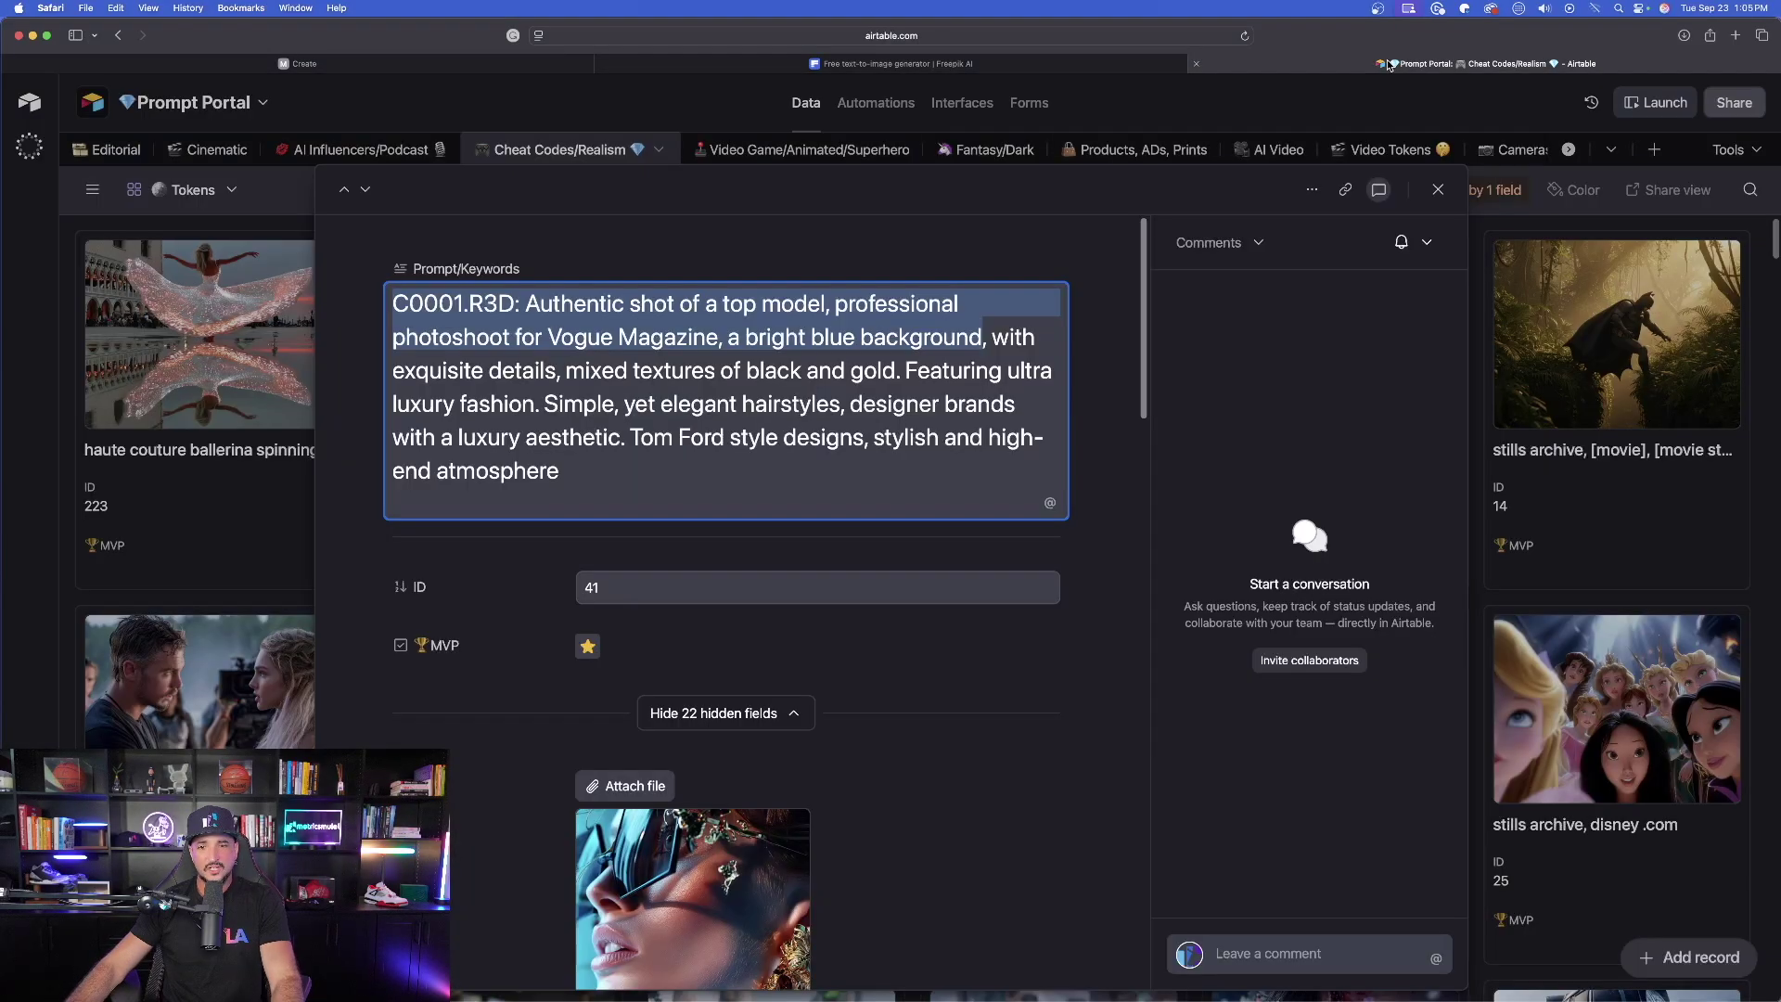
{"action": "key", "text": "Escape"}
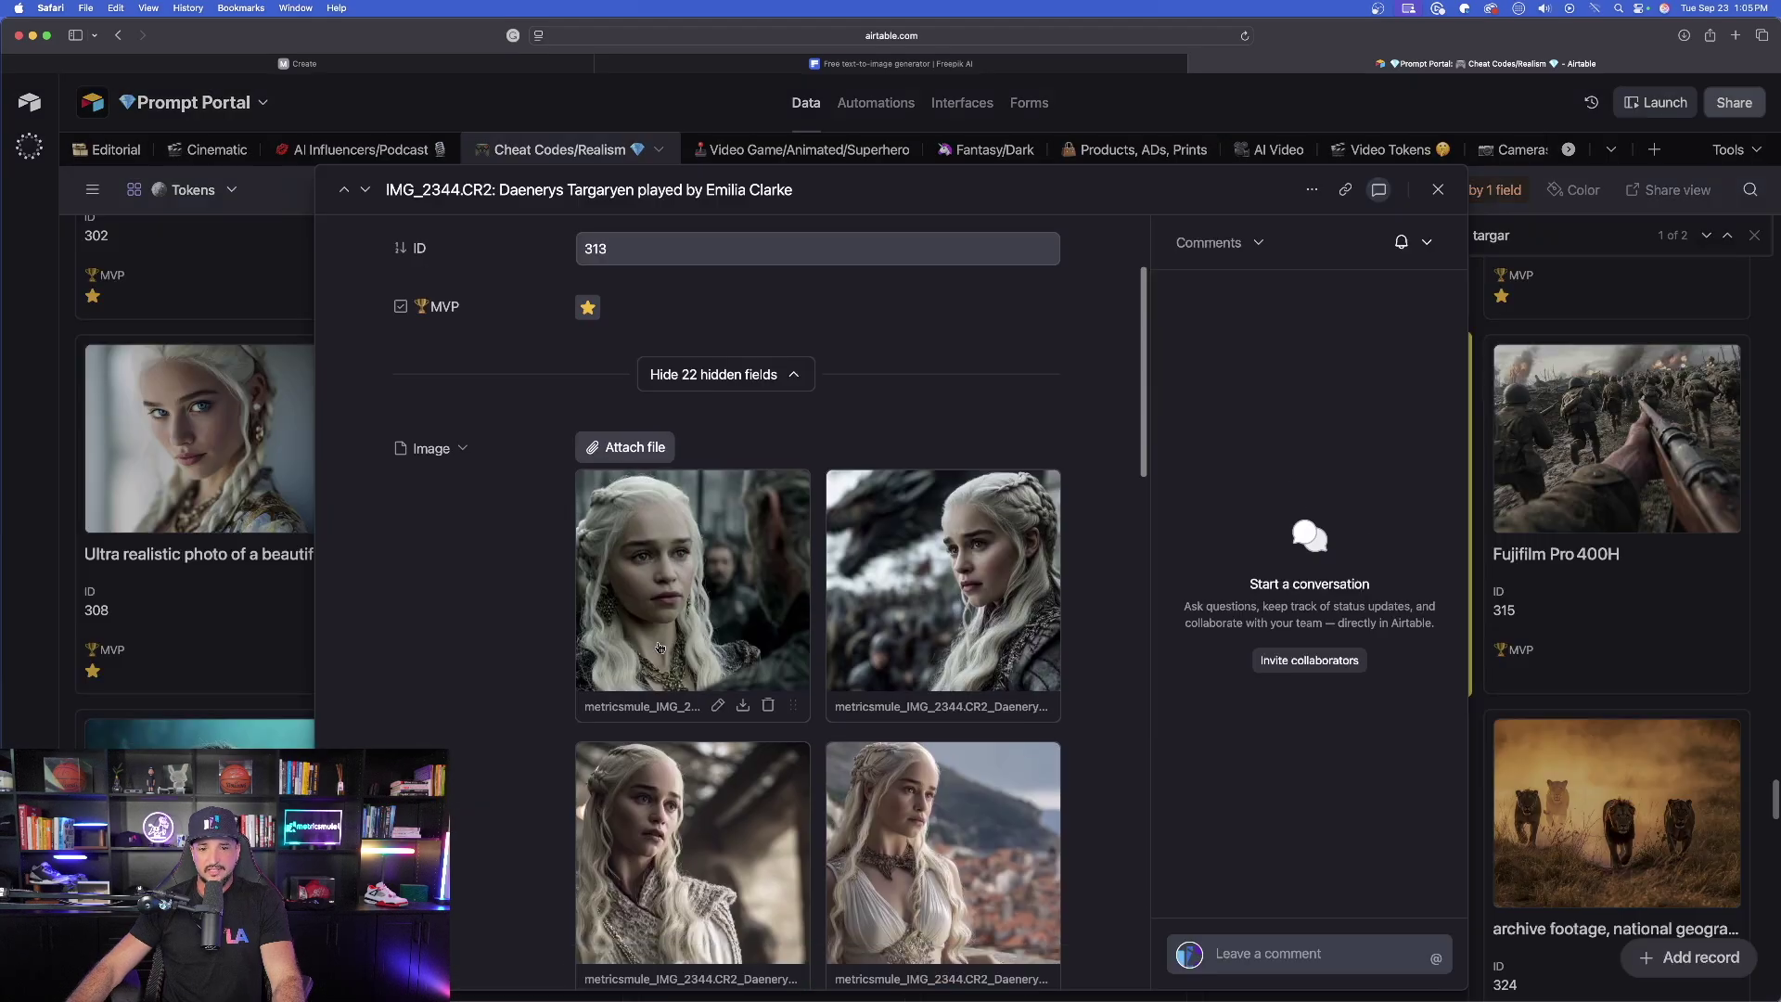
{"action": "scroll", "coordinate": [944, 668], "scroll_direction": "down", "scroll_amount": 2}
{"action": "left_click", "coordinate": [945, 668]}
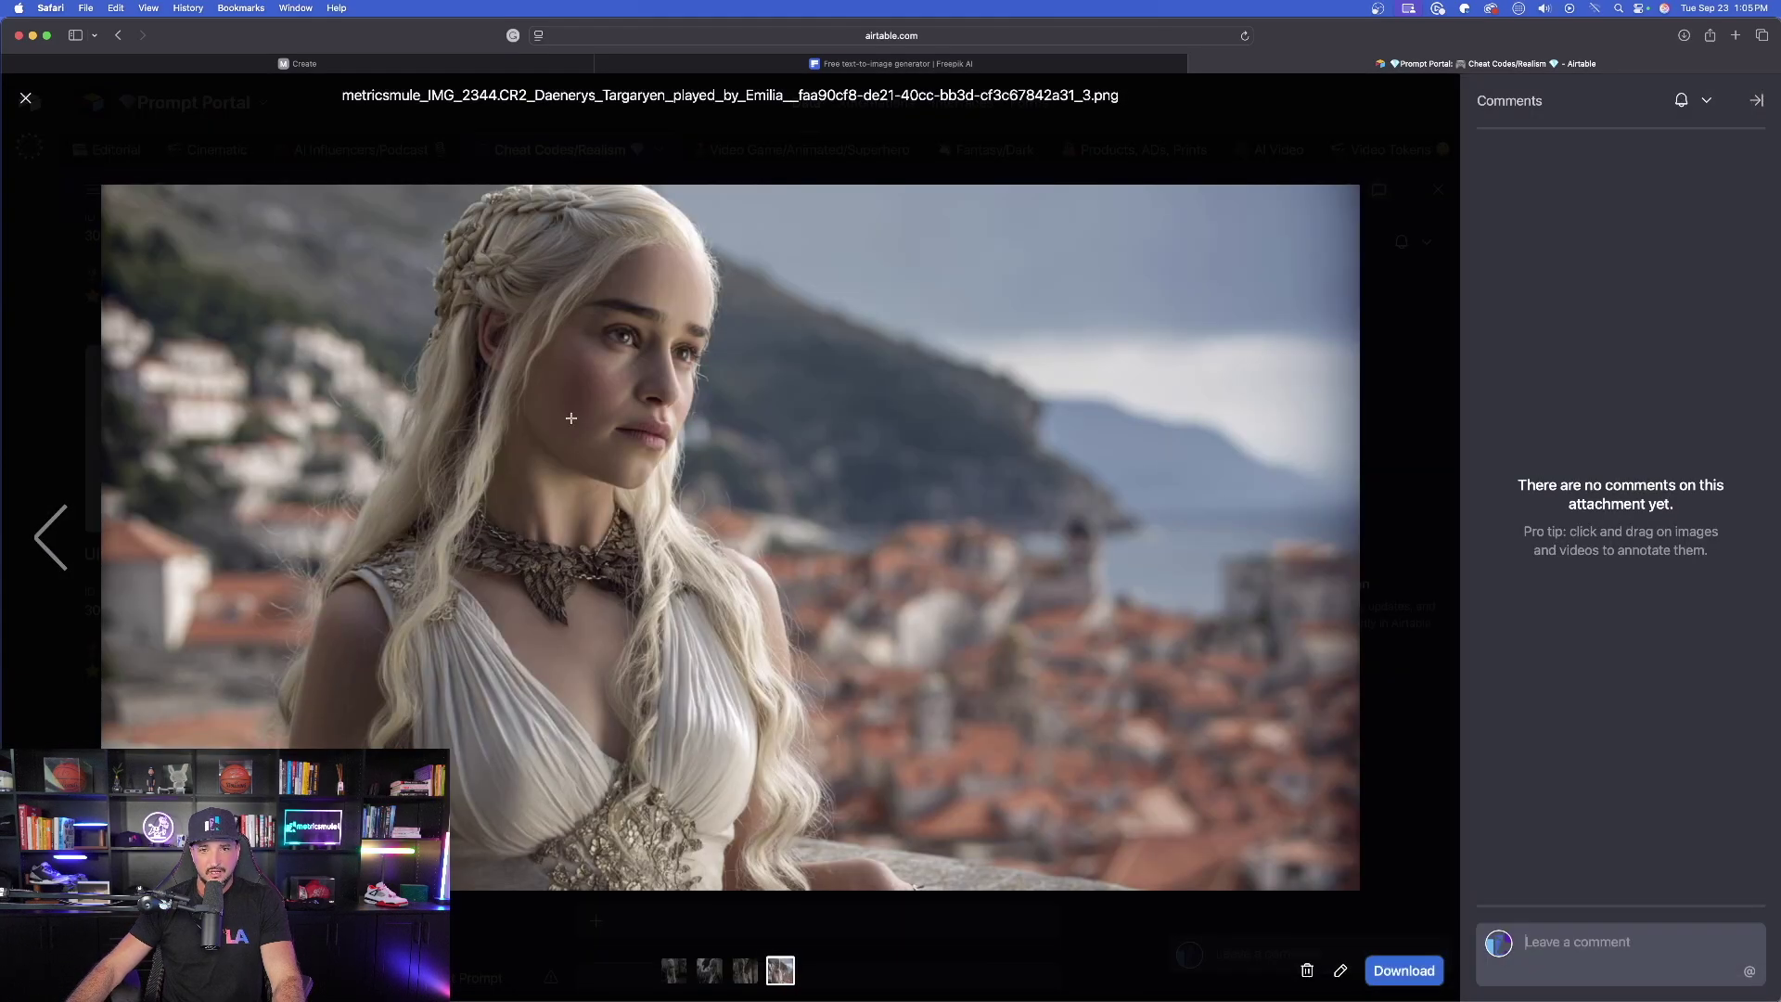
{"action": "left_click", "coordinate": [28, 100]}
{"action": "scroll", "coordinate": [610, 392], "scroll_direction": "up", "scroll_amount": 5}
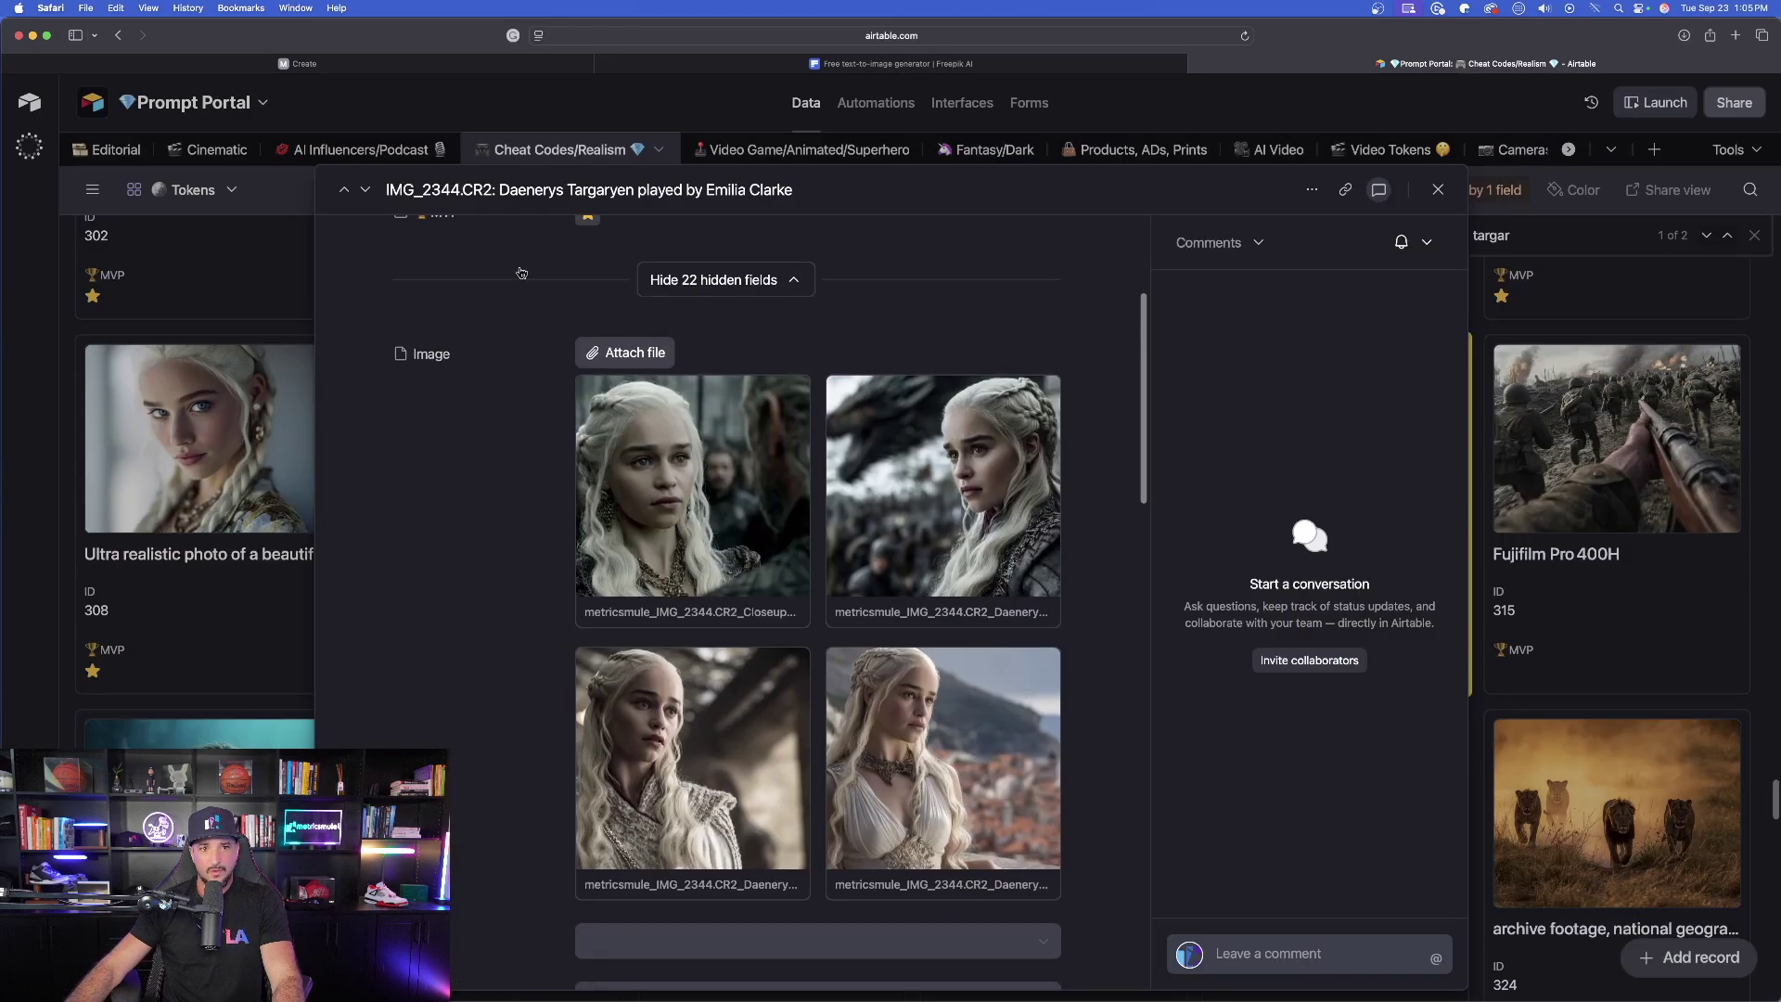
Copy the prompt "IMG_2344.CR2: Daenerys Targaryen played by Emilia Clarke" into Midjourney, replacing the existing prompt, and generate the images
{"action": "triple_click", "coordinate": [563, 314]}
{"action": "key", "text": "super+c"}
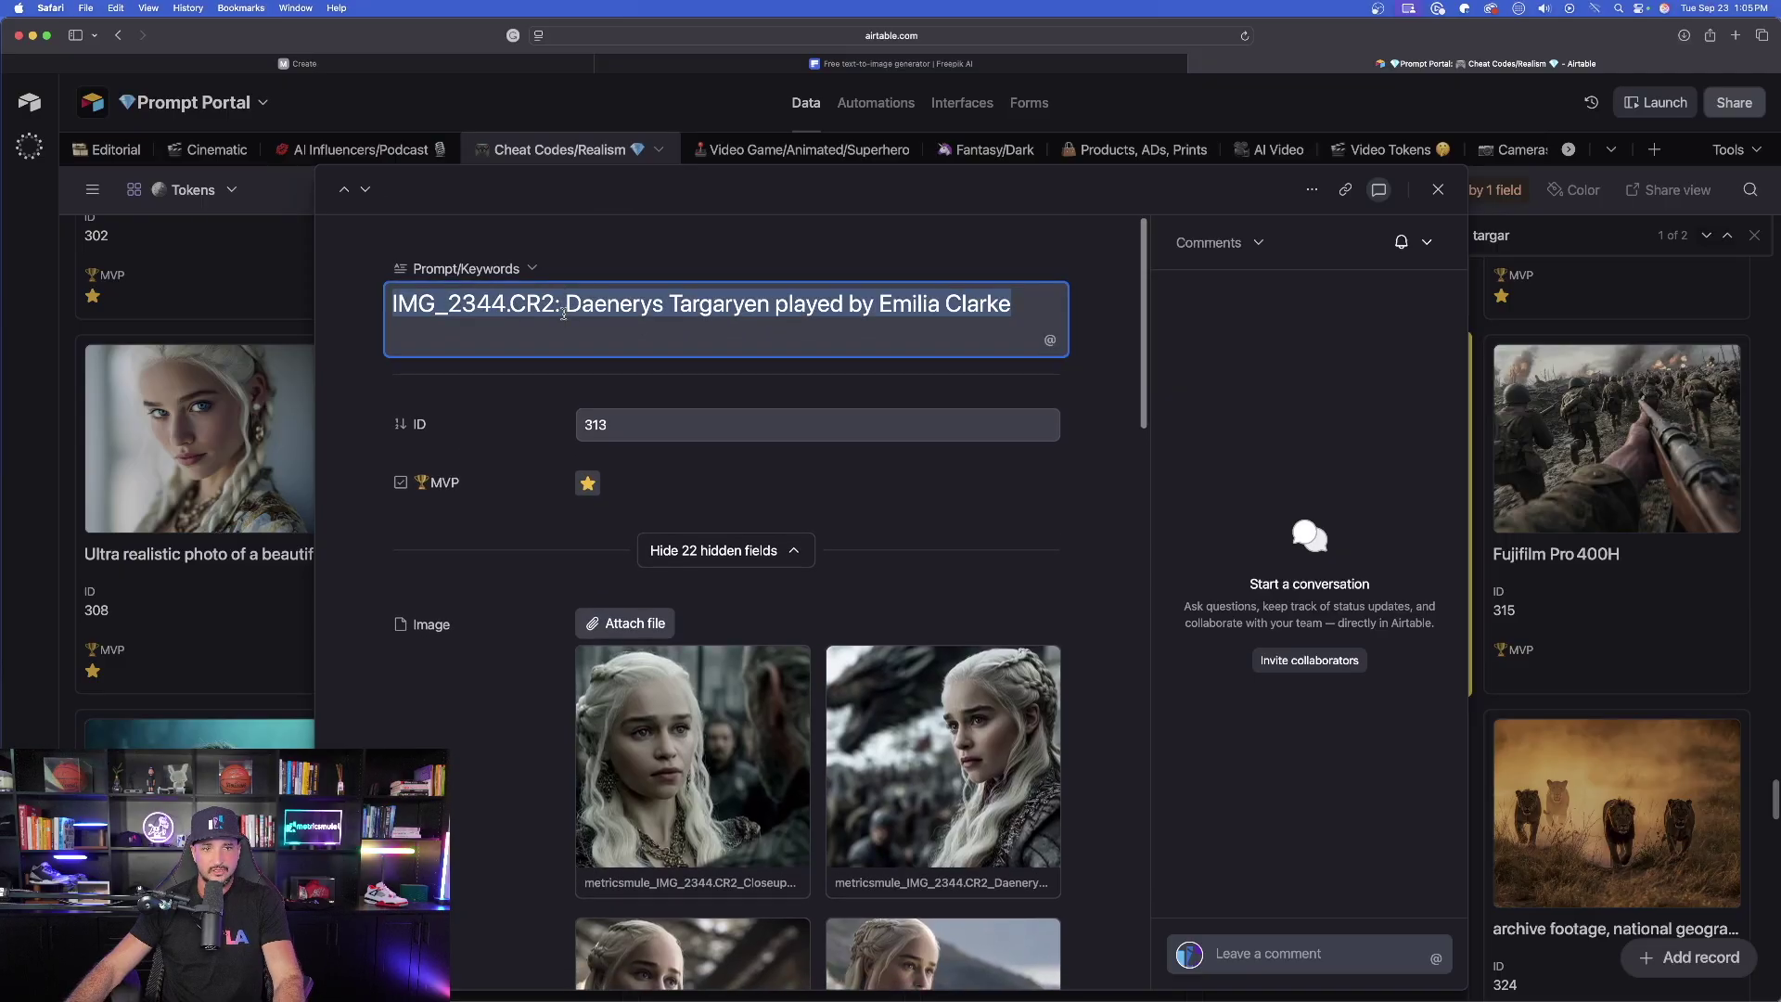
{"action": "left_click", "coordinate": [298, 64]}
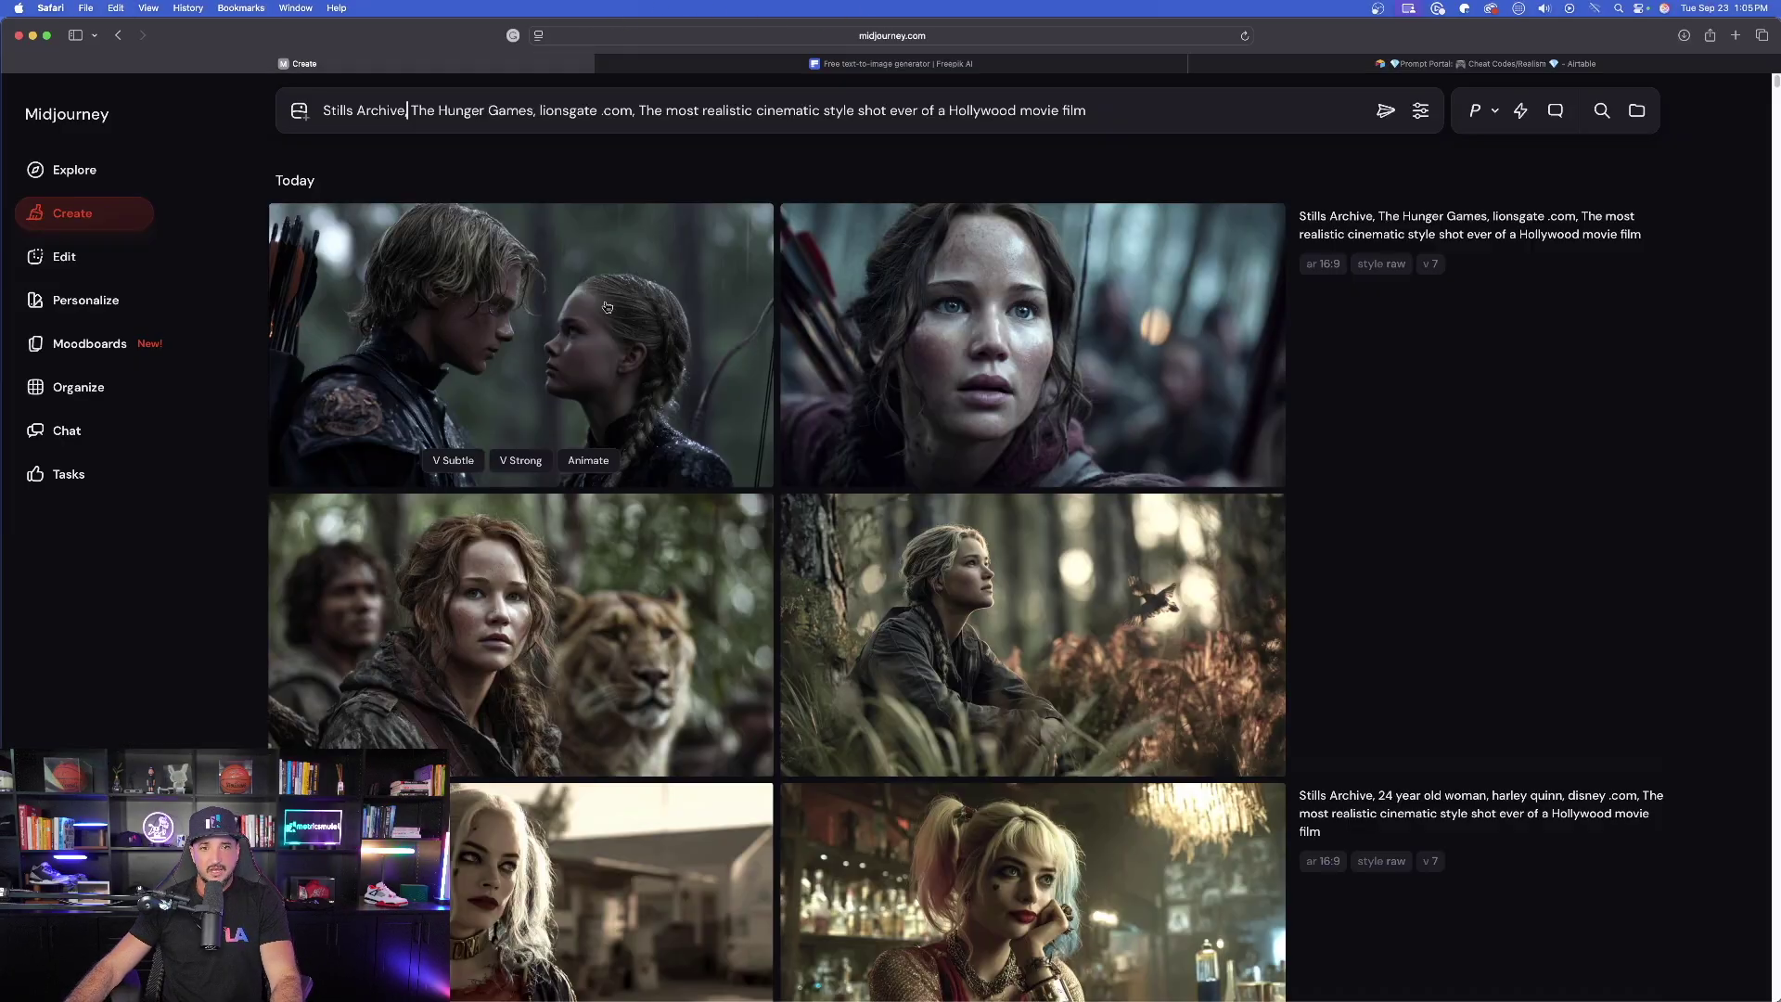
{"action": "triple_click", "coordinate": [598, 110]}
{"action": "key", "text": "super+v"}
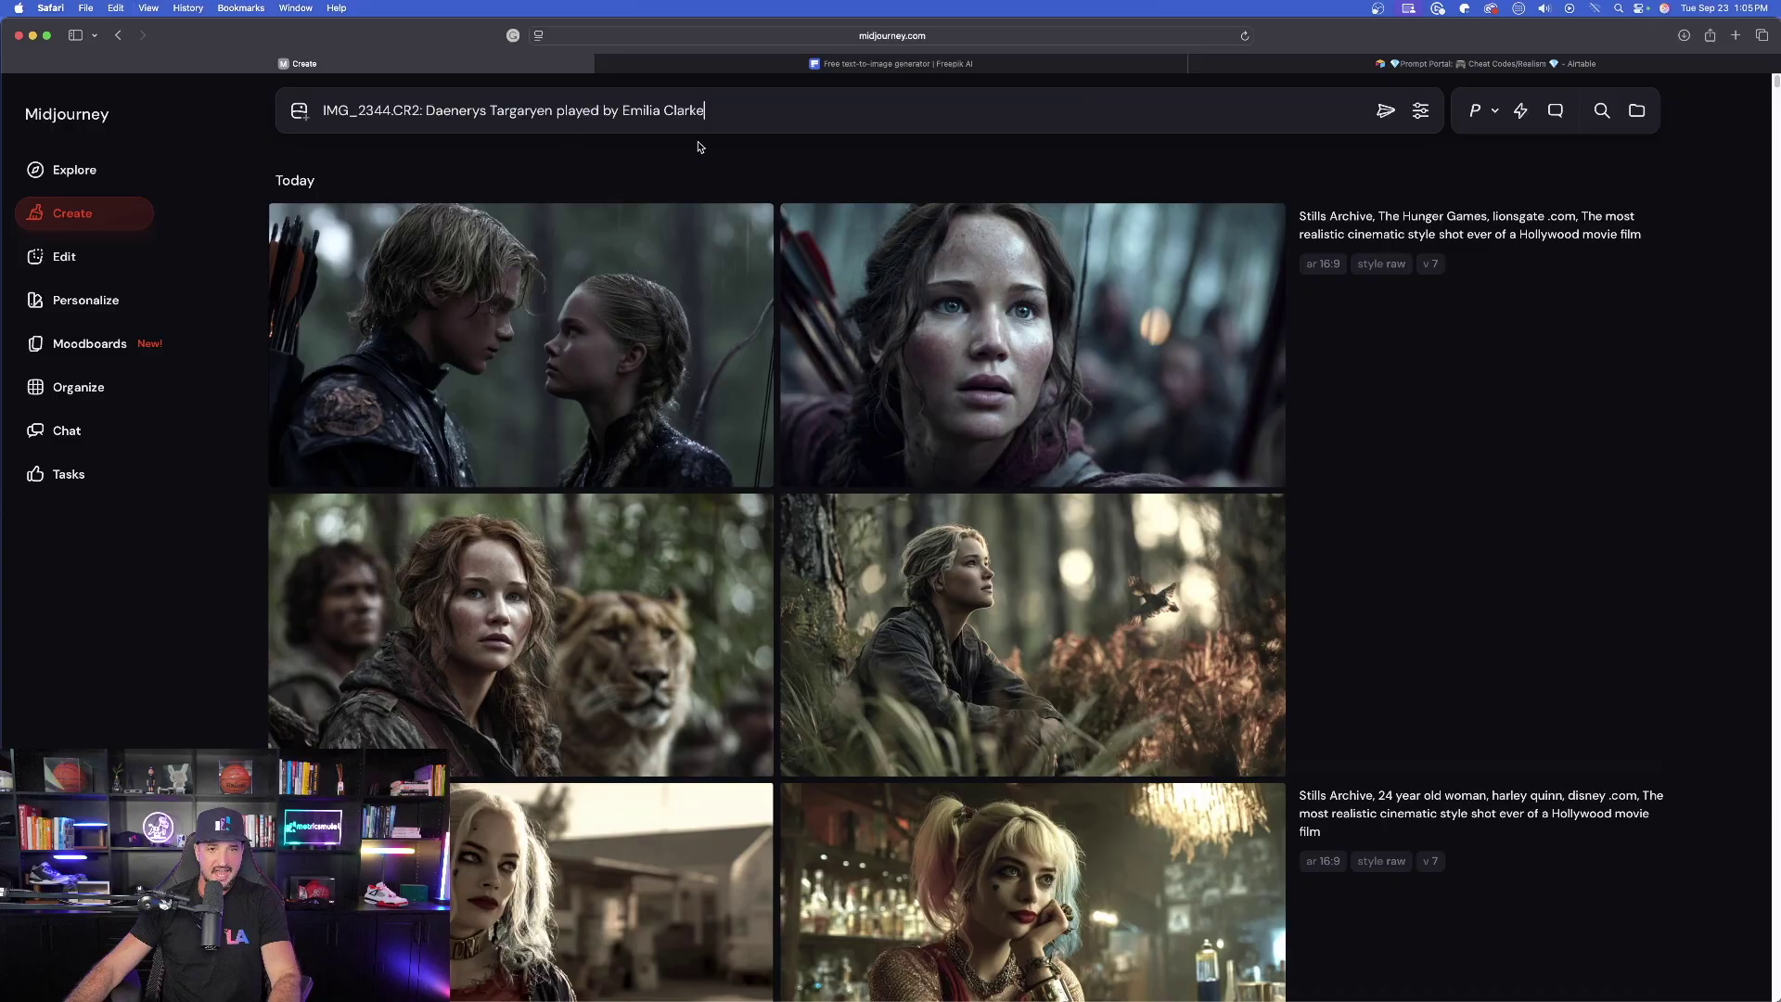
{"action": "left_click", "coordinate": [1387, 113]}
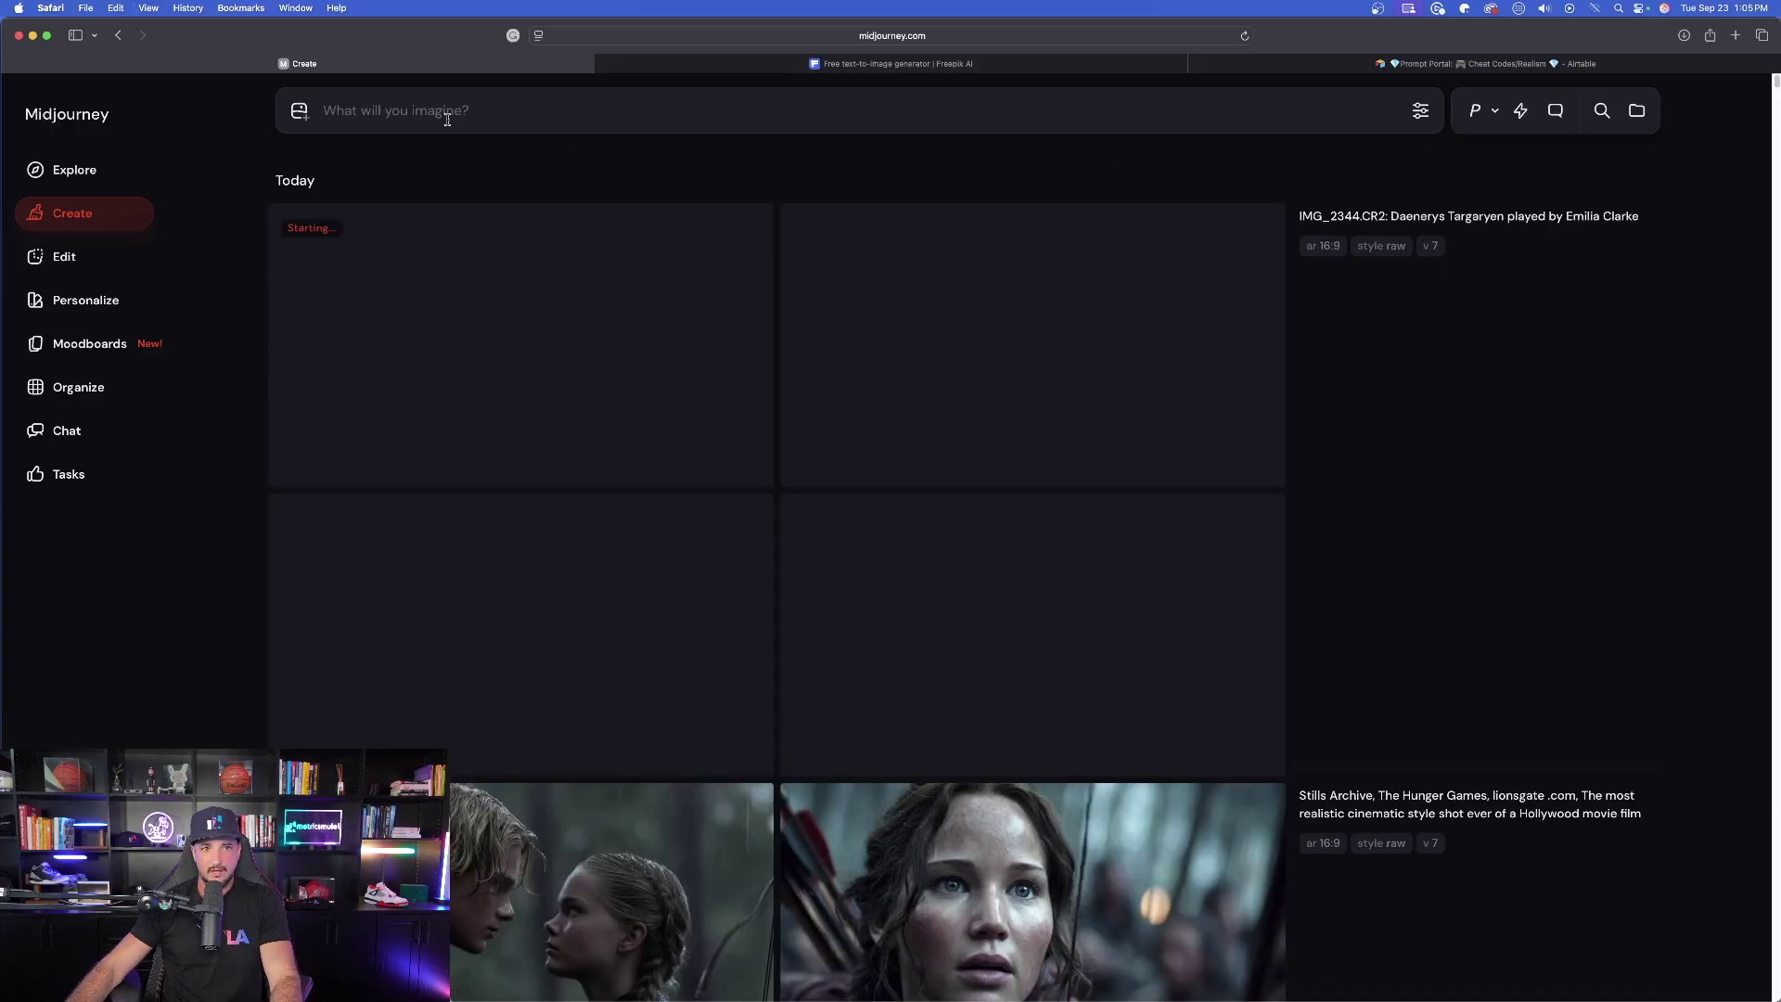
Paste the Daenerys Targaryen prompt again, prefix it with "stills archive, hbo .com," and insert "the most realistic image ever" after "IMG_2344.CR2:"
{"action": "key", "text": "super+v"}
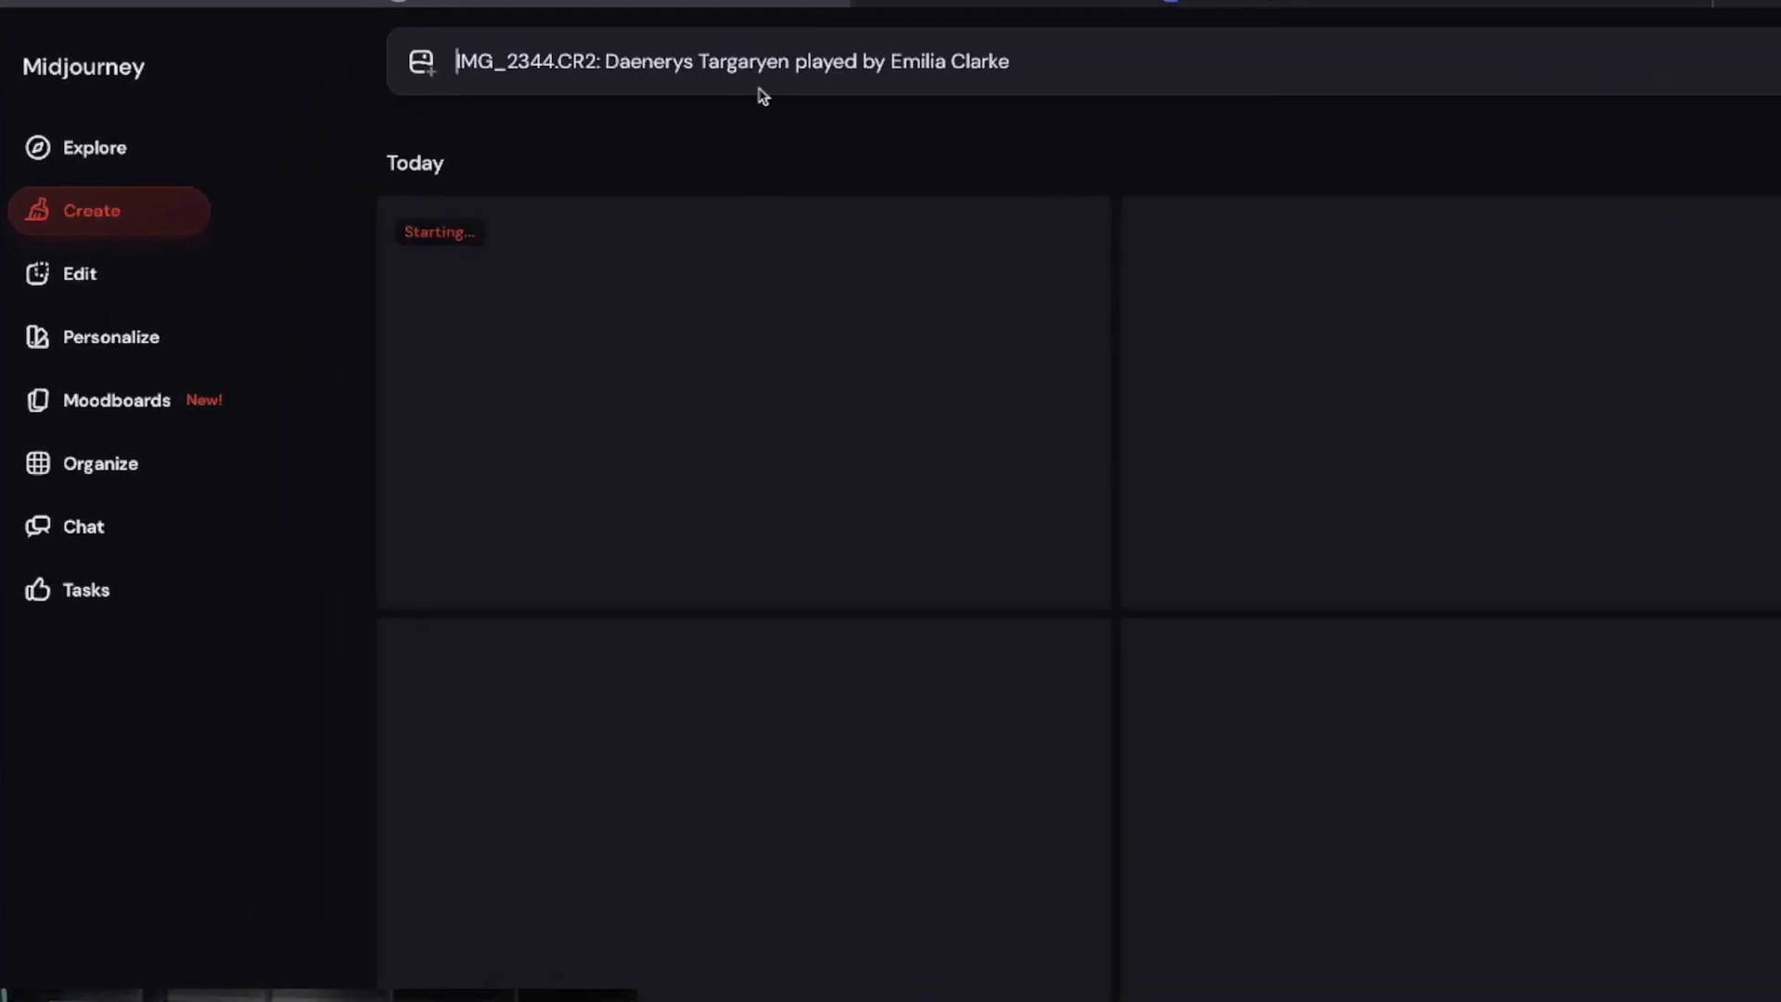
{"action": "type", "text": "stille"}
{"action": "type", "text": " archive, hbo .com,"}
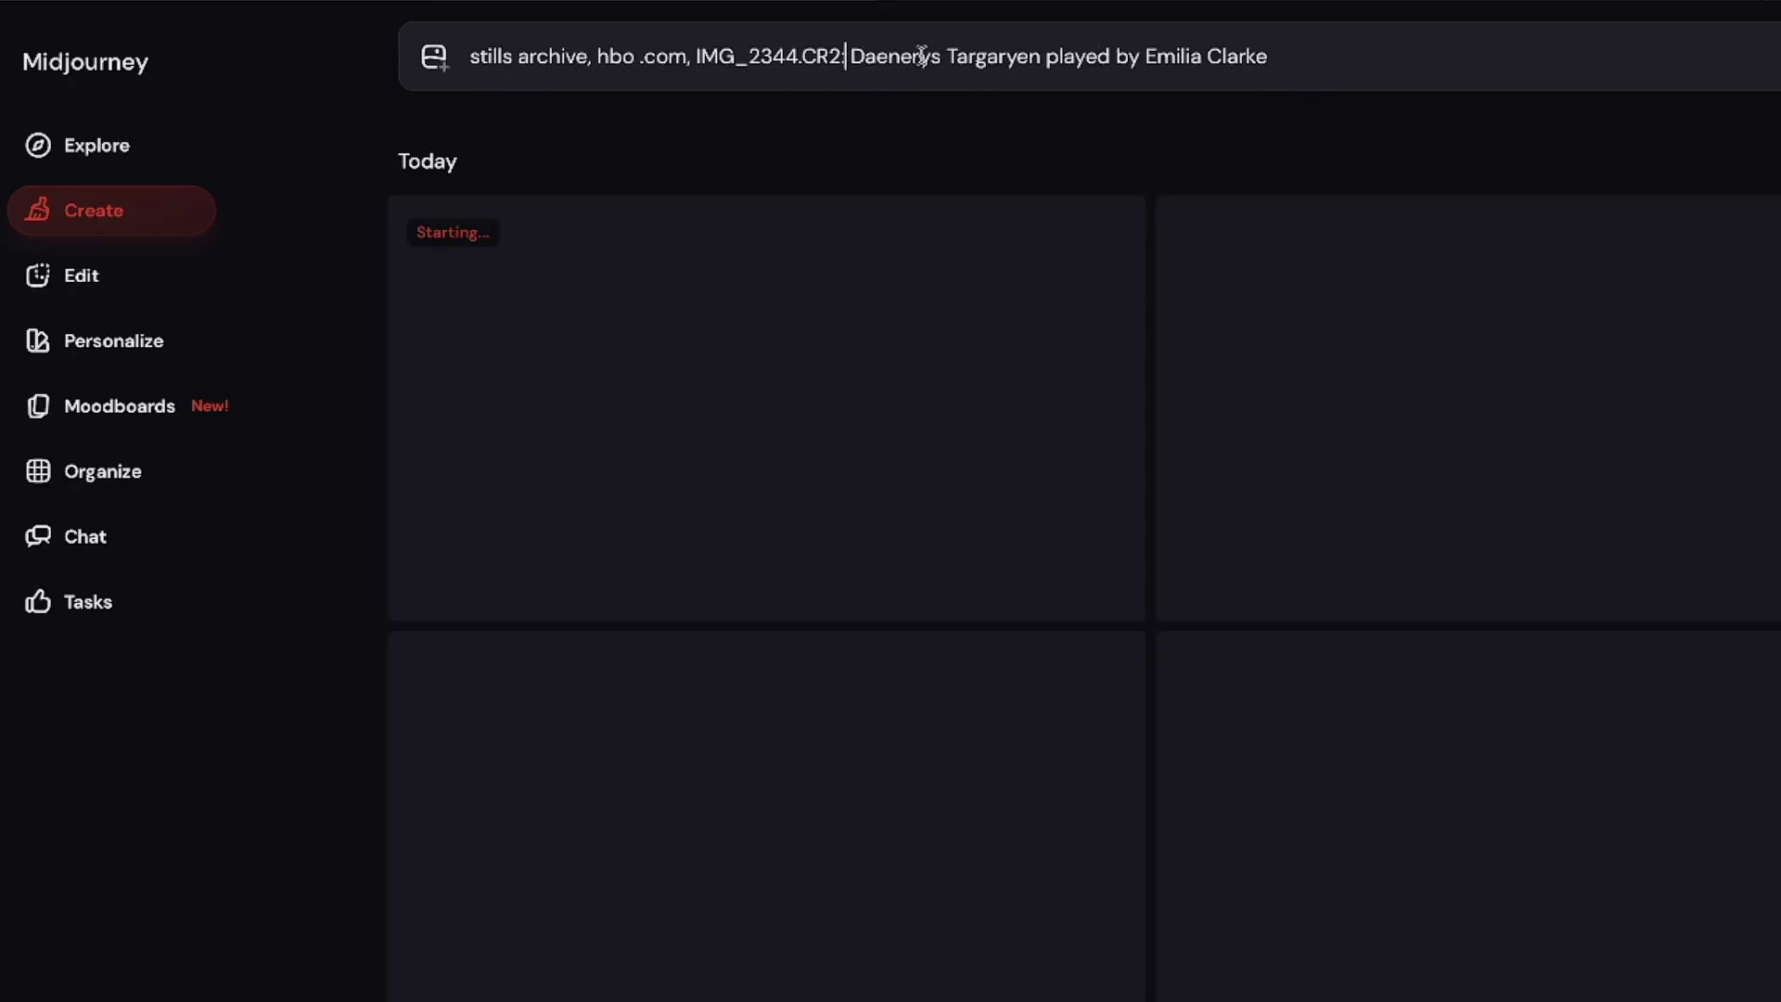
{"action": "type", "text": "the most realistic "}
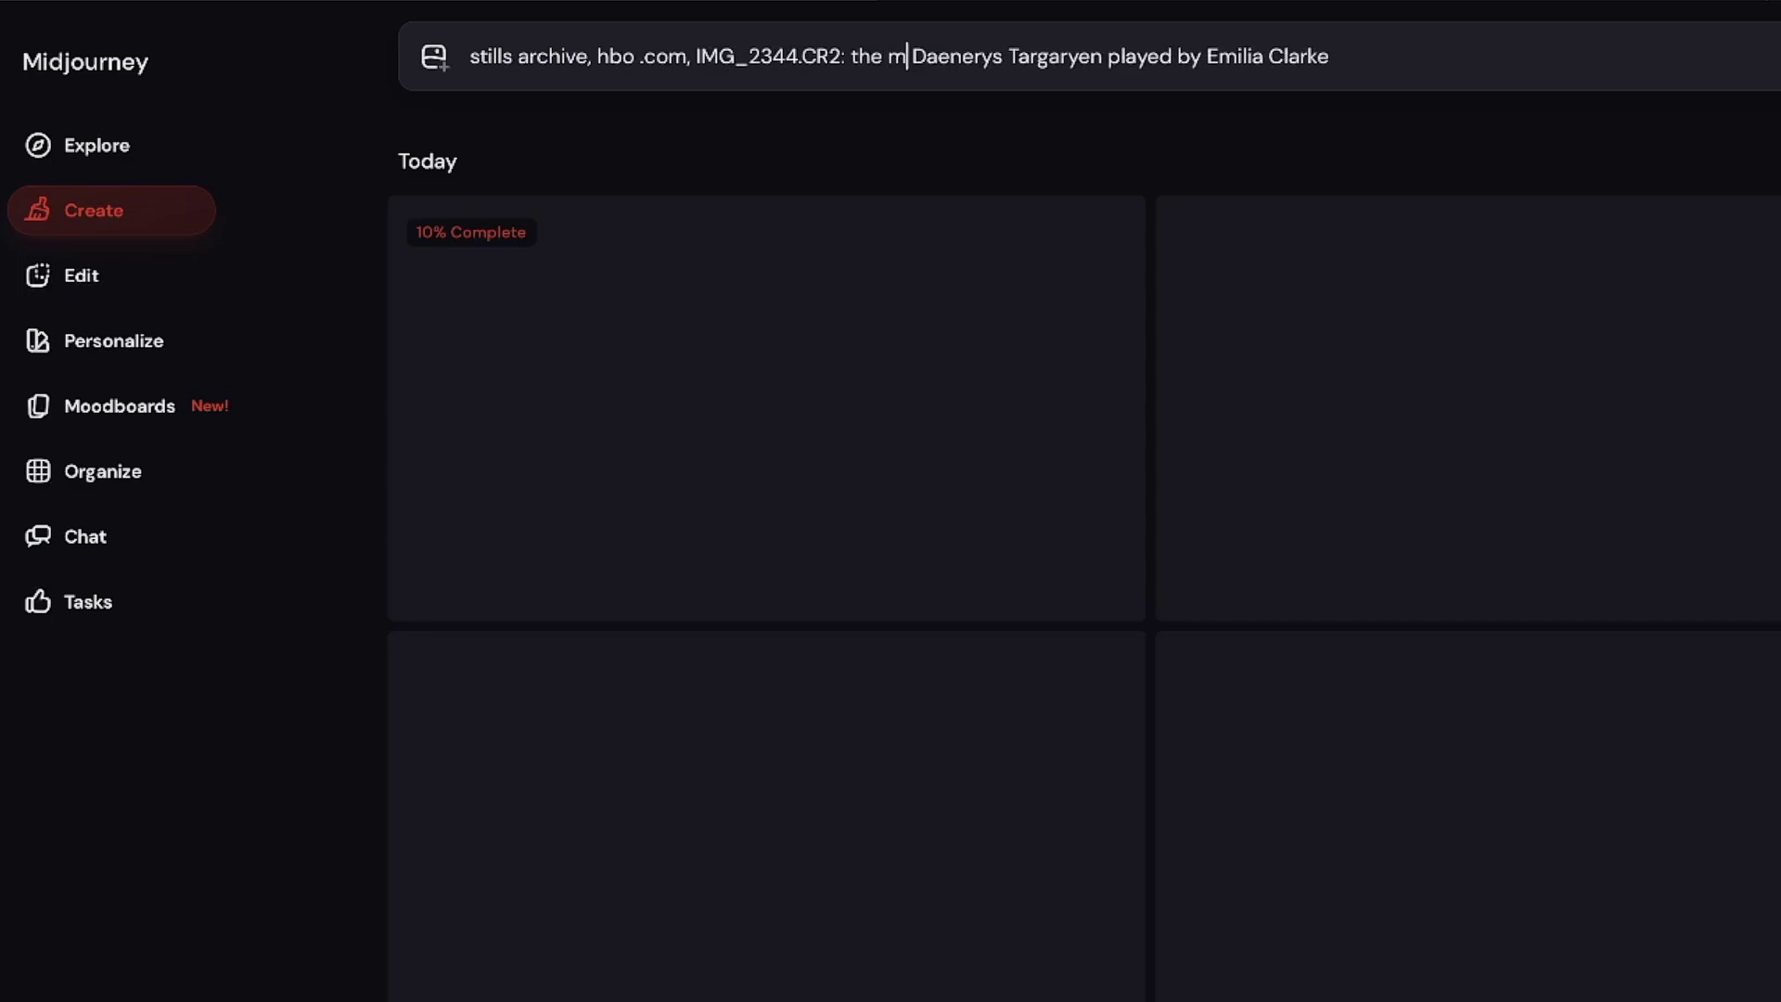
{"action": "type", "text": "image ever"}
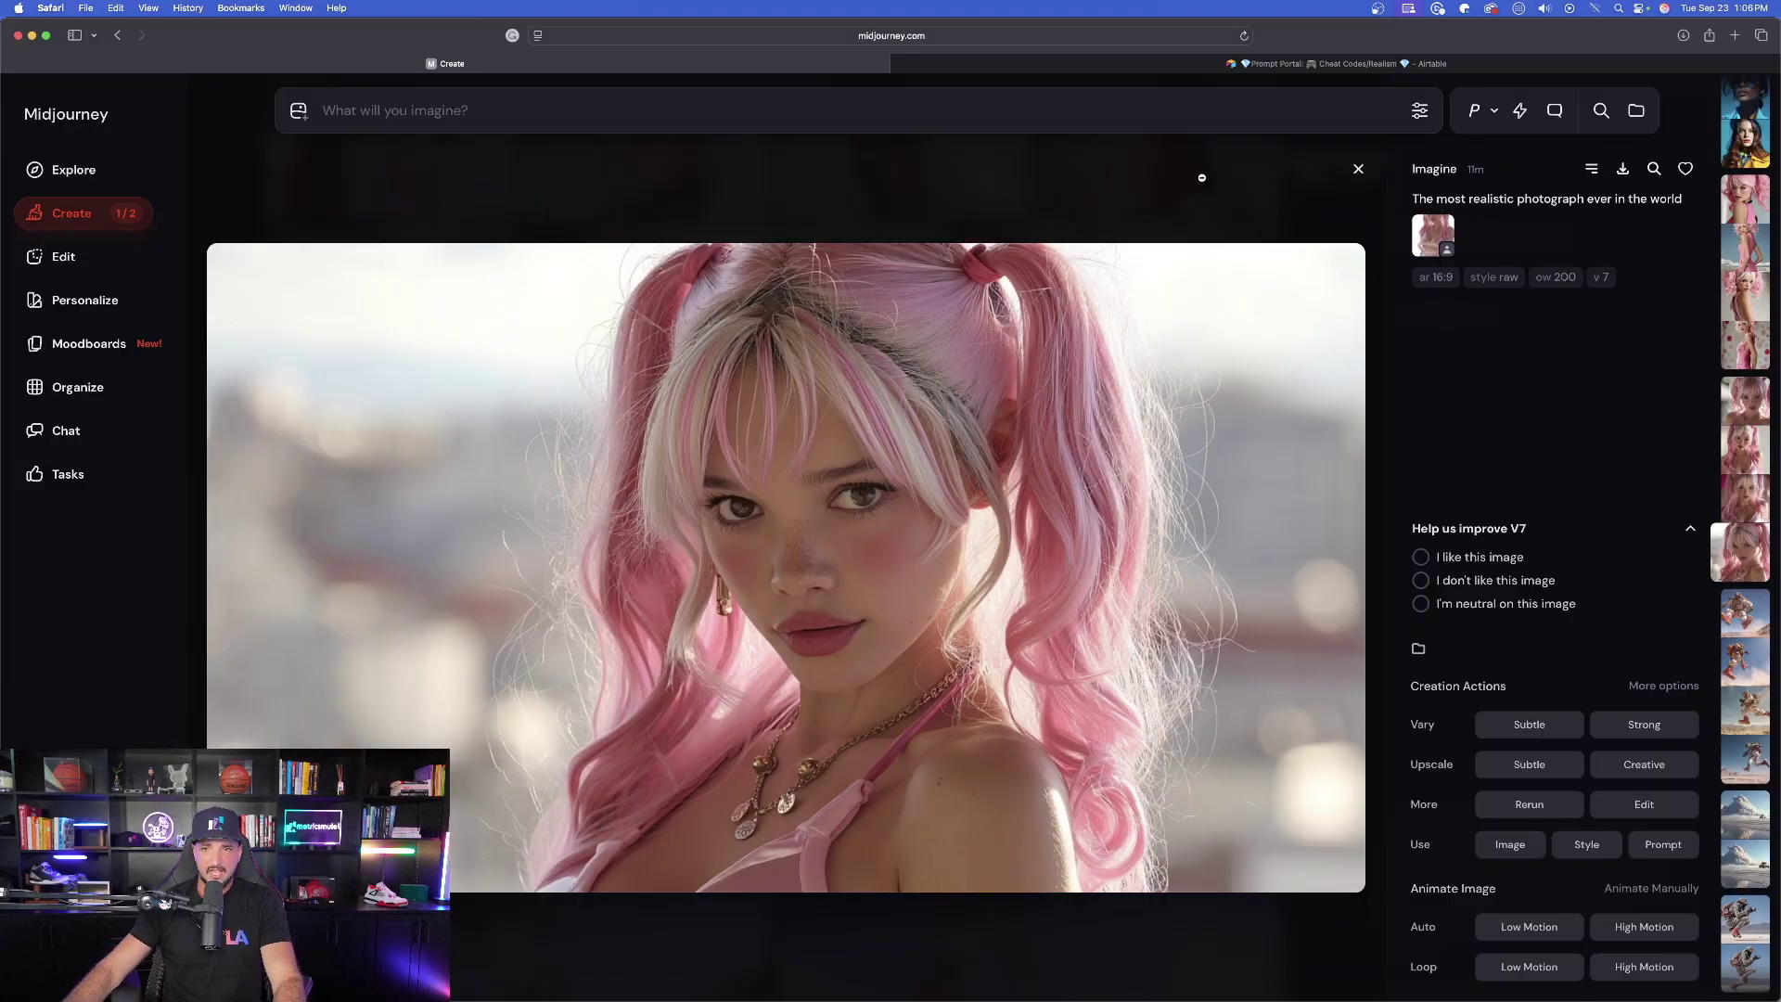
Find the images from the plain IMG_2344.CR2 Daenerys Targaryen prompt and examine them at full size one after another
{"action": "left_click", "coordinate": [1357, 172]}
{"action": "scroll", "coordinate": [814, 404], "scroll_direction": "up", "scroll_amount": 20}
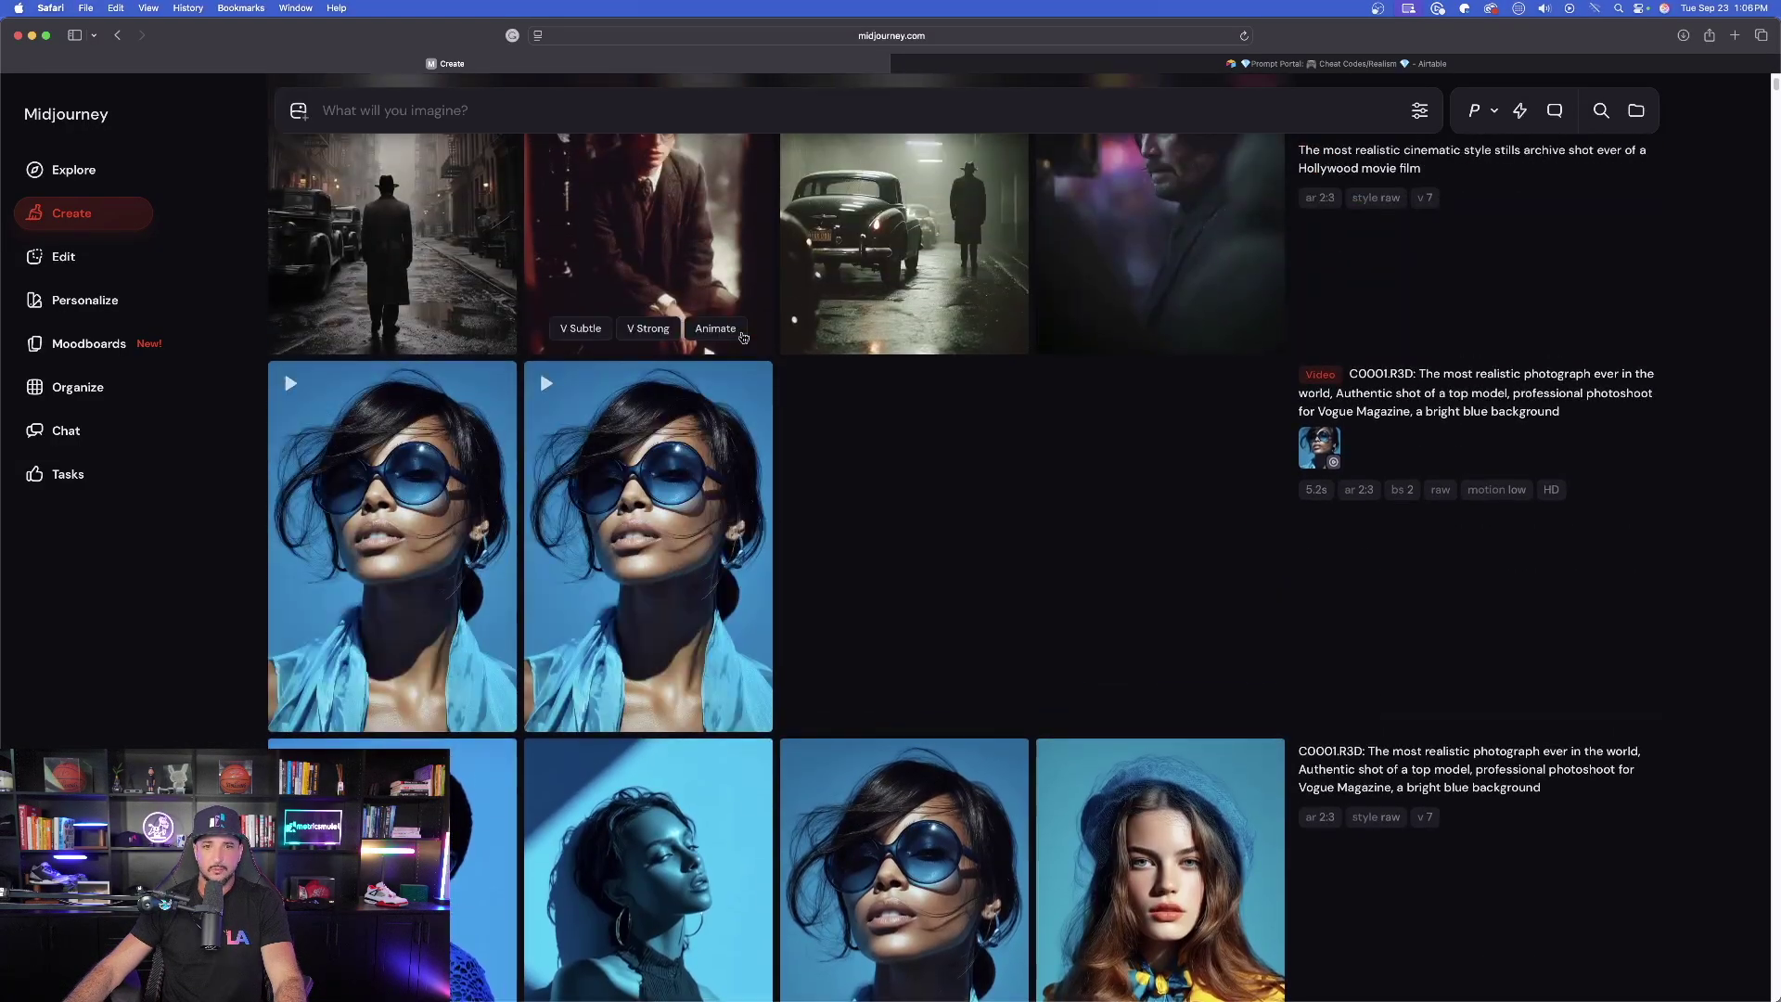
{"action": "scroll", "coordinate": [520, 353], "scroll_direction": "down", "scroll_amount": 8}
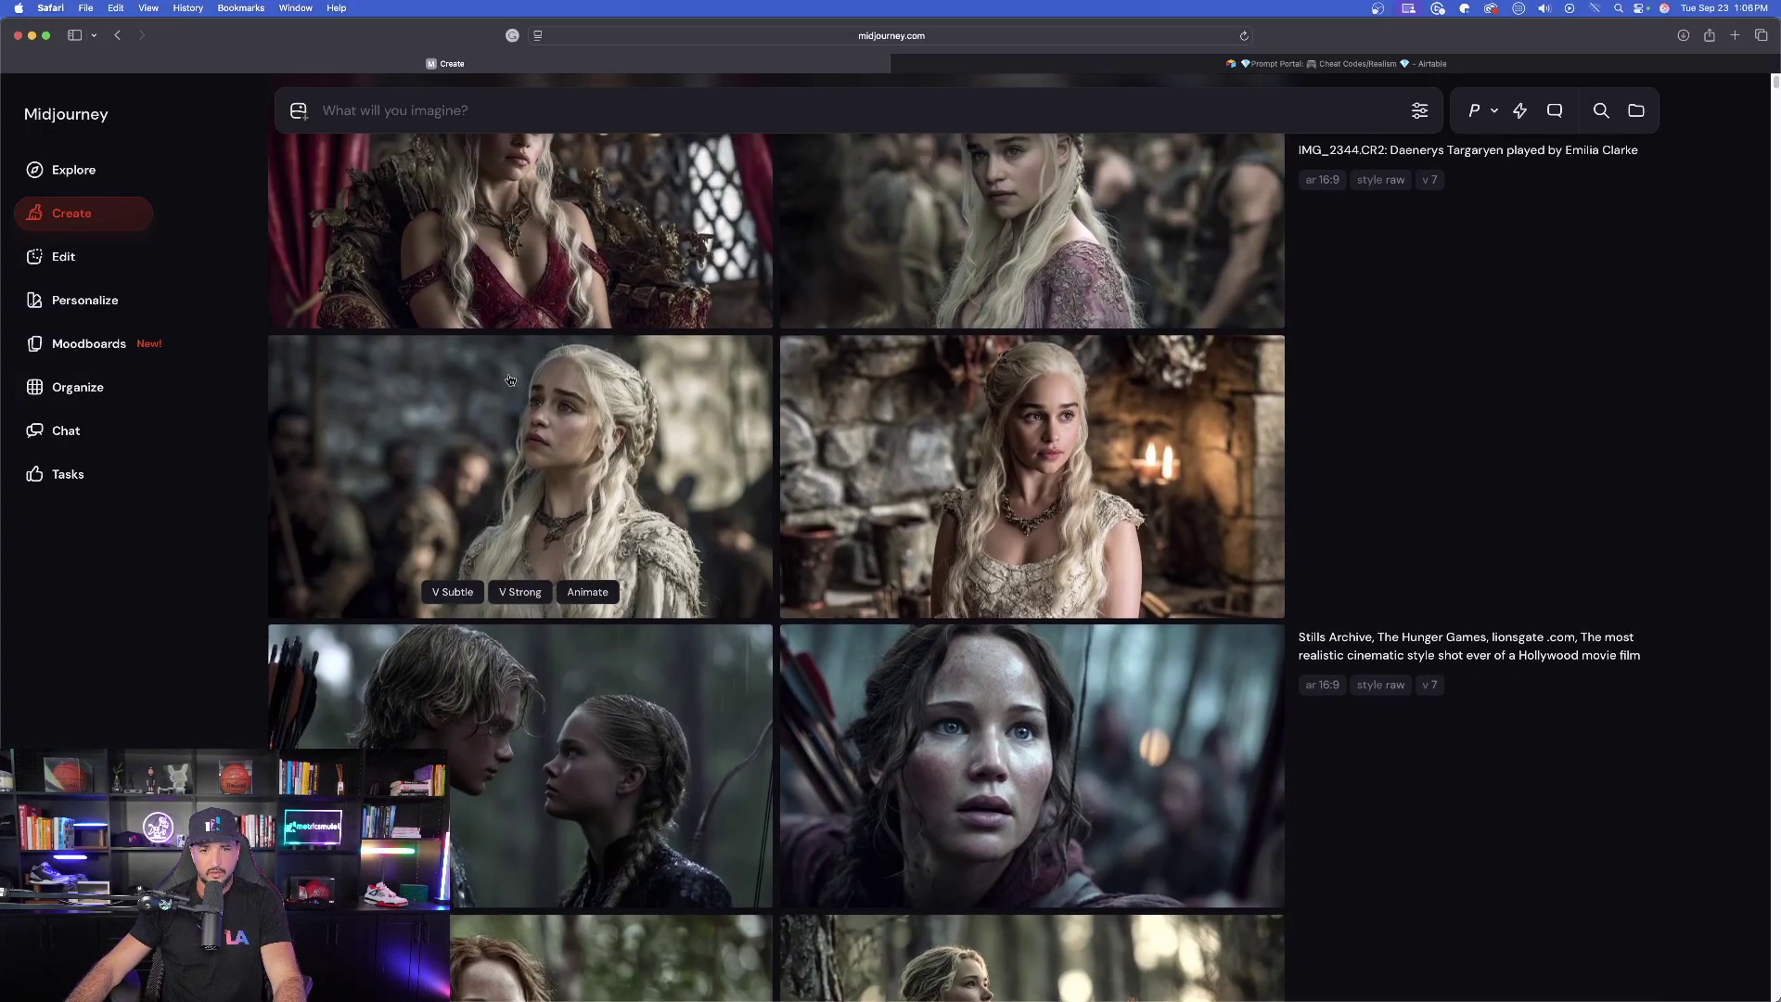
{"action": "scroll", "coordinate": [520, 362], "scroll_direction": "up", "scroll_amount": 2}
{"action": "left_click", "coordinate": [520, 366]}
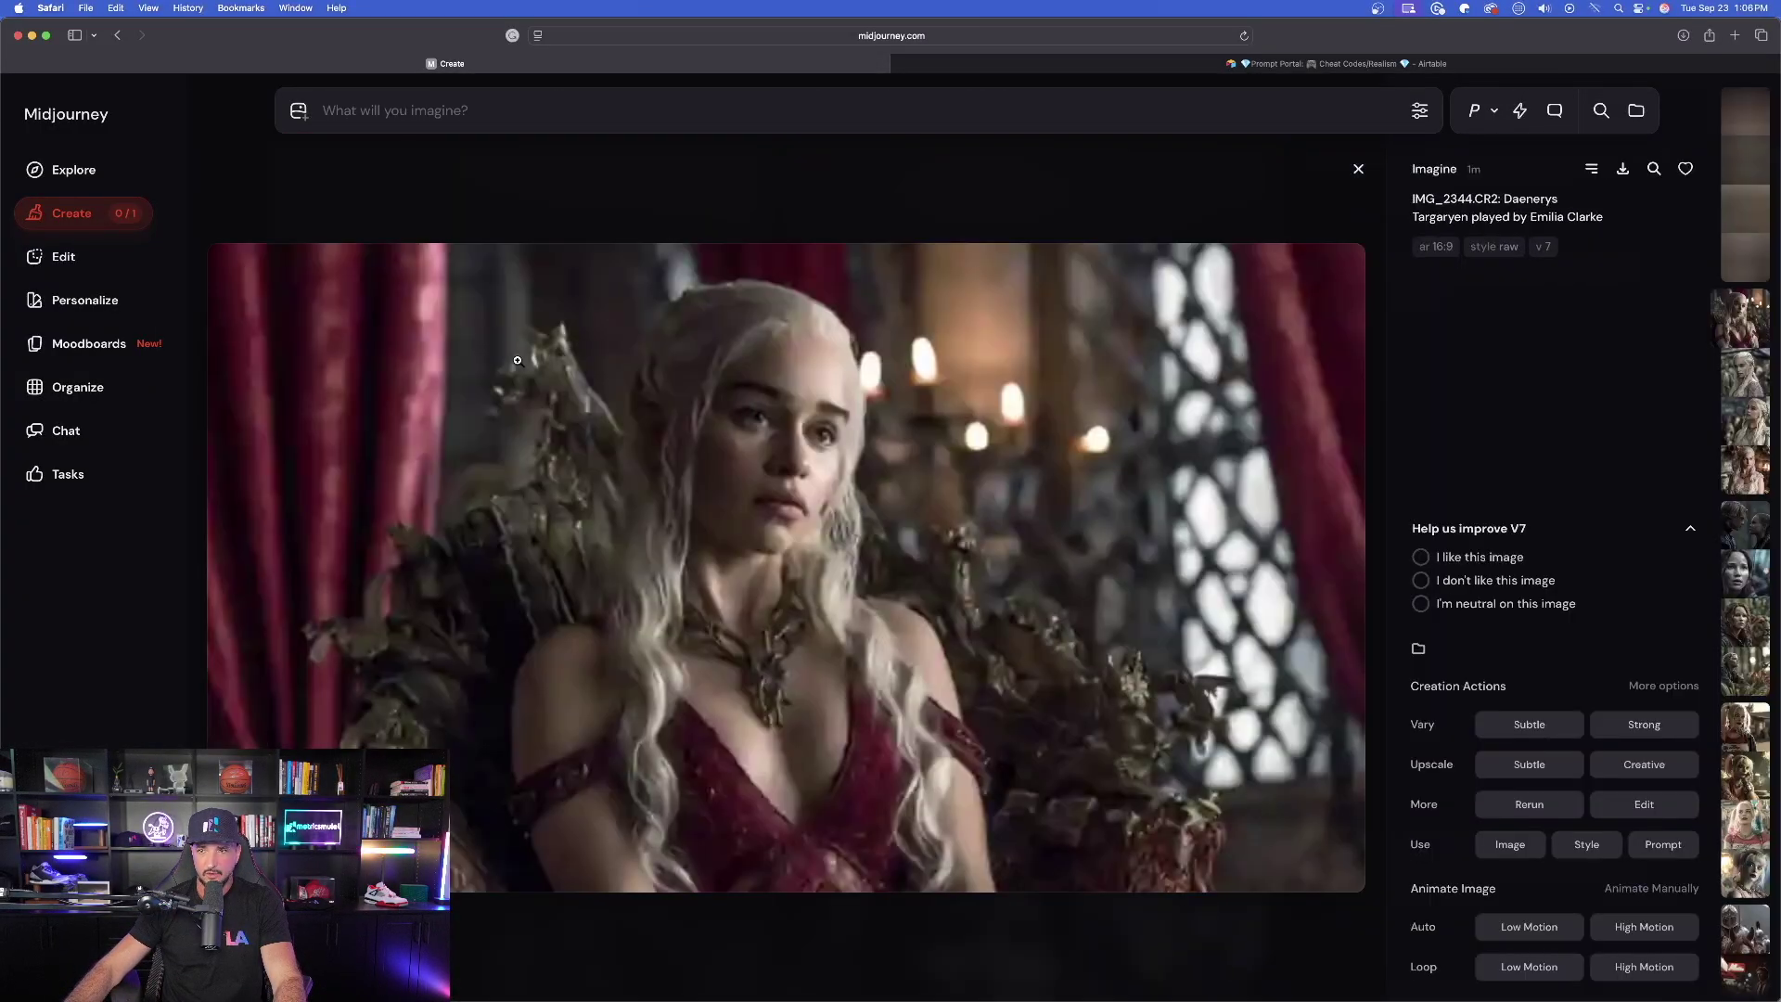
{"action": "scroll", "coordinate": [1238, 473], "scroll_direction": "down", "scroll_amount": 1}
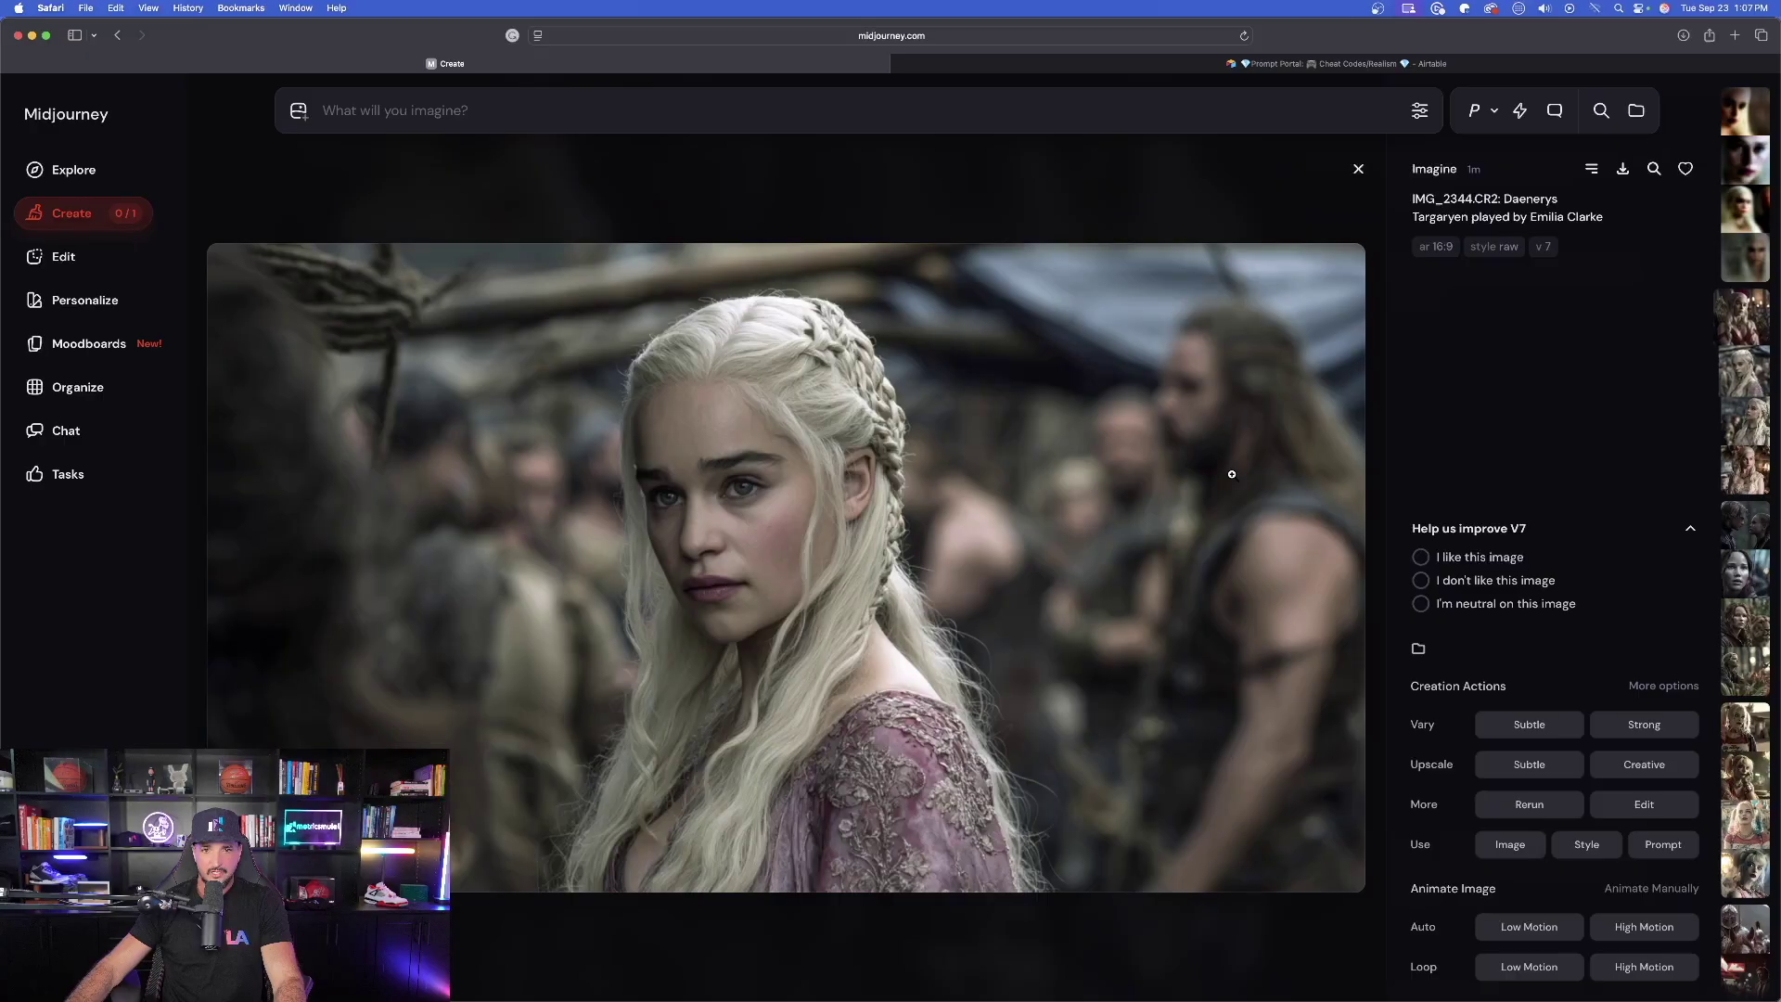
{"action": "scroll", "coordinate": [1234, 481], "scroll_direction": "down", "scroll_amount": 1}
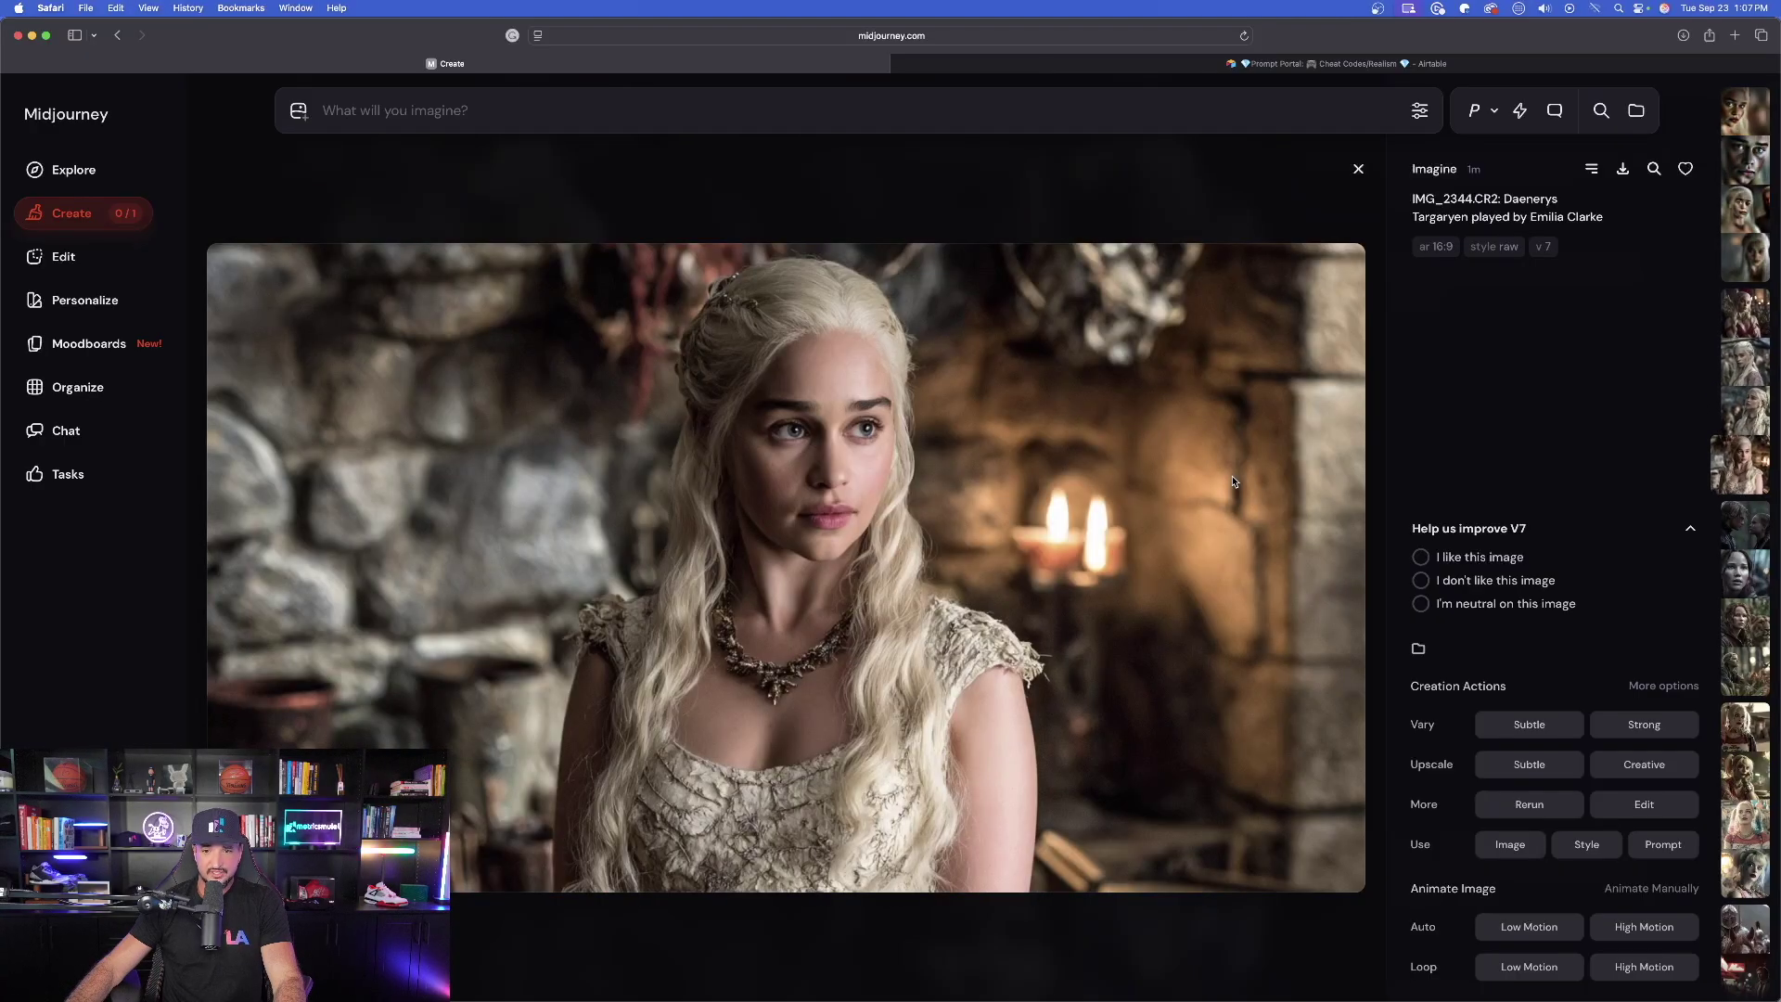
Review the plain IMG_2344.CR2 Daenerys Targaryen images back to the red-dress throne portrait and close the full-size view
{"action": "scroll", "coordinate": [1193, 438], "scroll_direction": "up", "scroll_amount": 1}
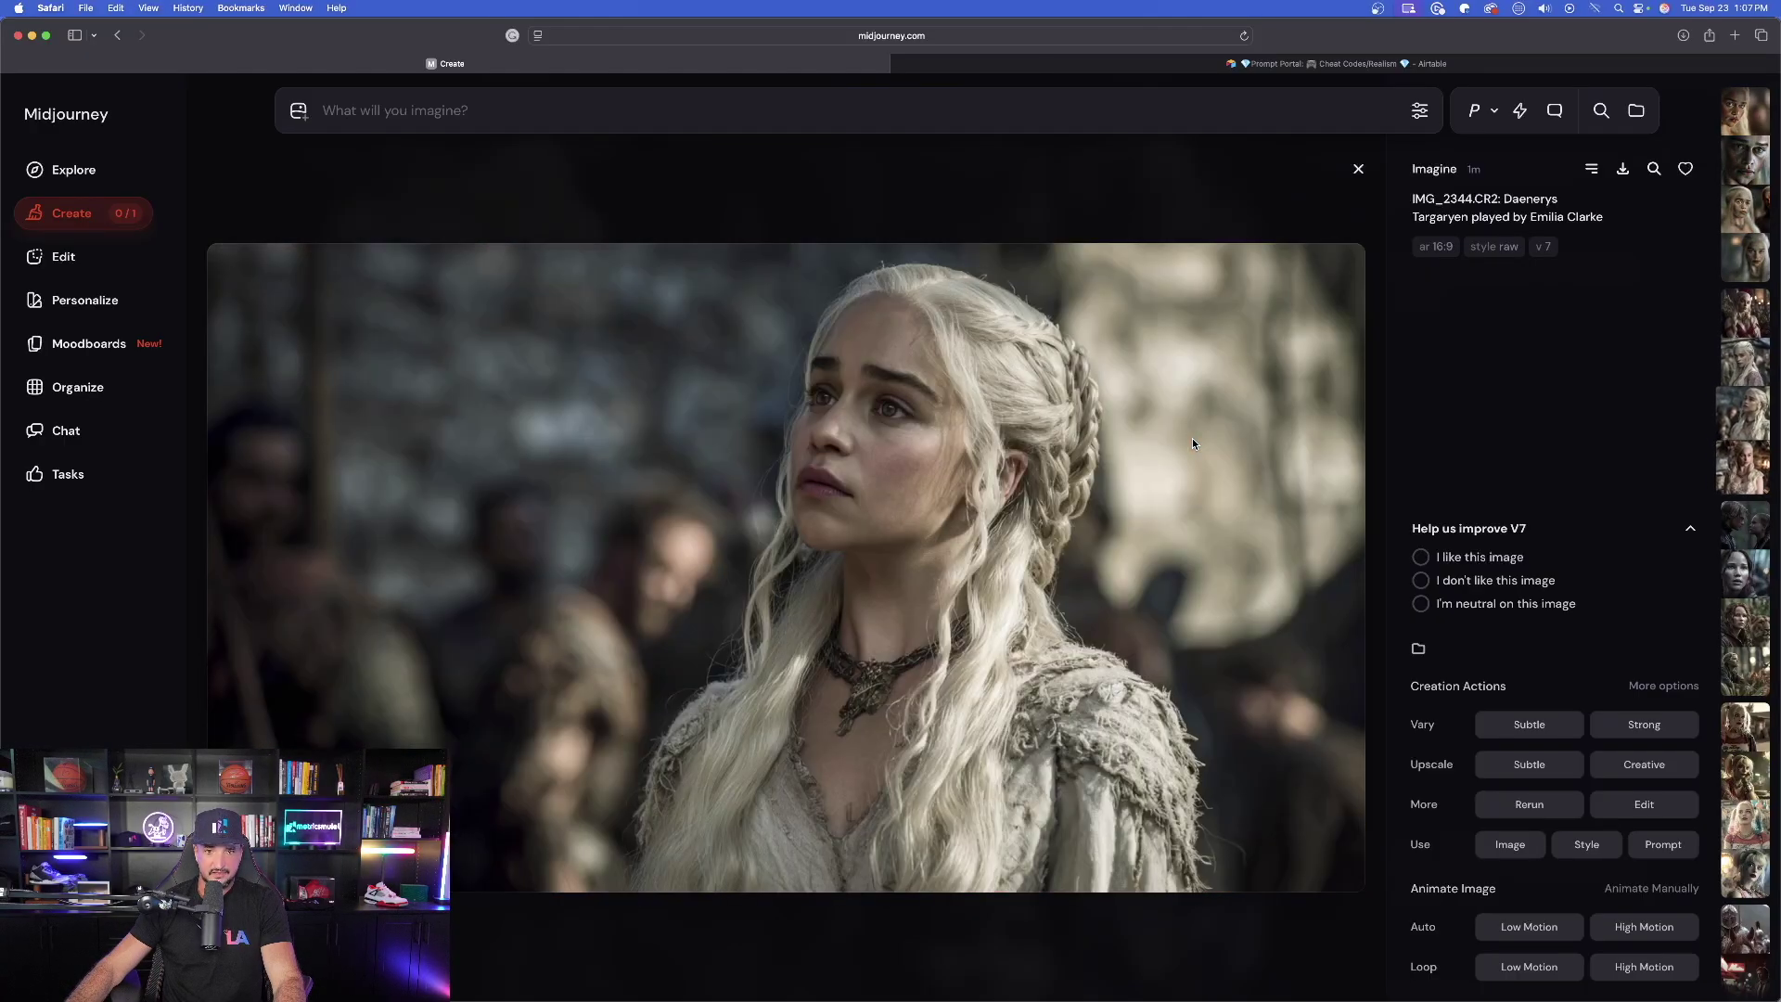
{"action": "scroll", "coordinate": [1149, 415], "scroll_direction": "up", "scroll_amount": 2}
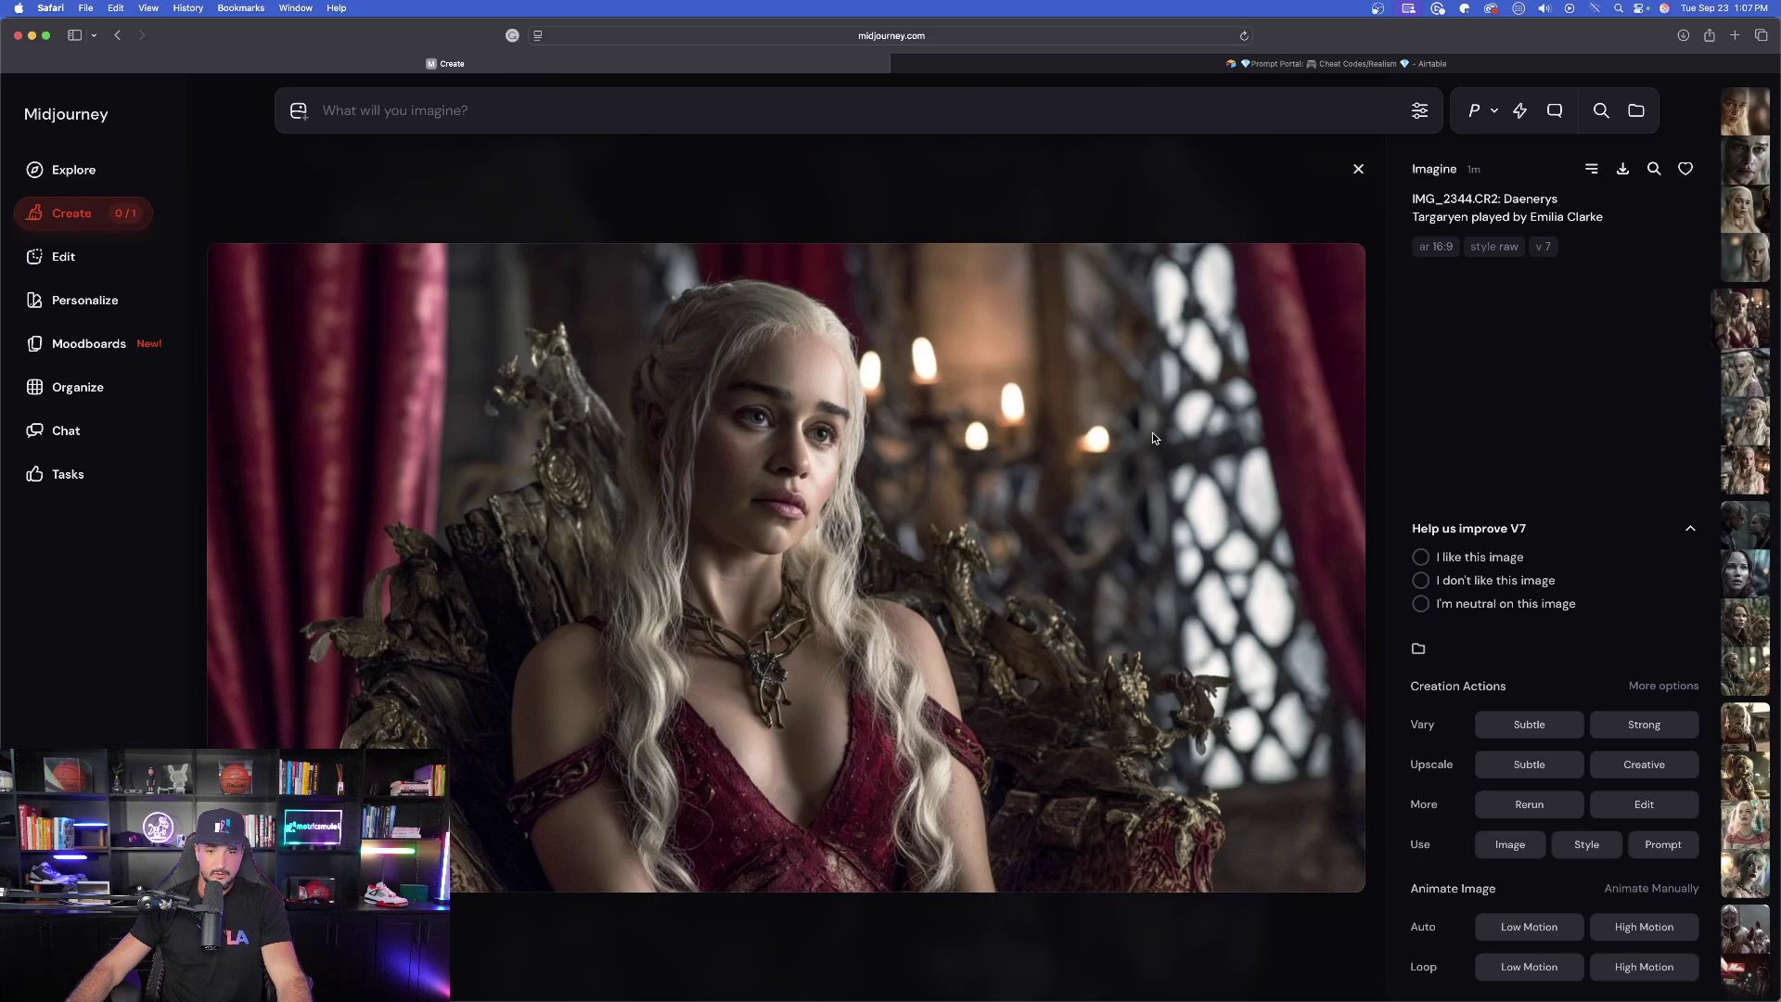
{"action": "scroll", "coordinate": [1152, 432], "scroll_direction": "down", "scroll_amount": 1}
{"action": "scroll", "coordinate": [1153, 430], "scroll_direction": "down", "scroll_amount": 2}
{"action": "scroll", "coordinate": [1155, 432], "scroll_direction": "up", "scroll_amount": 2}
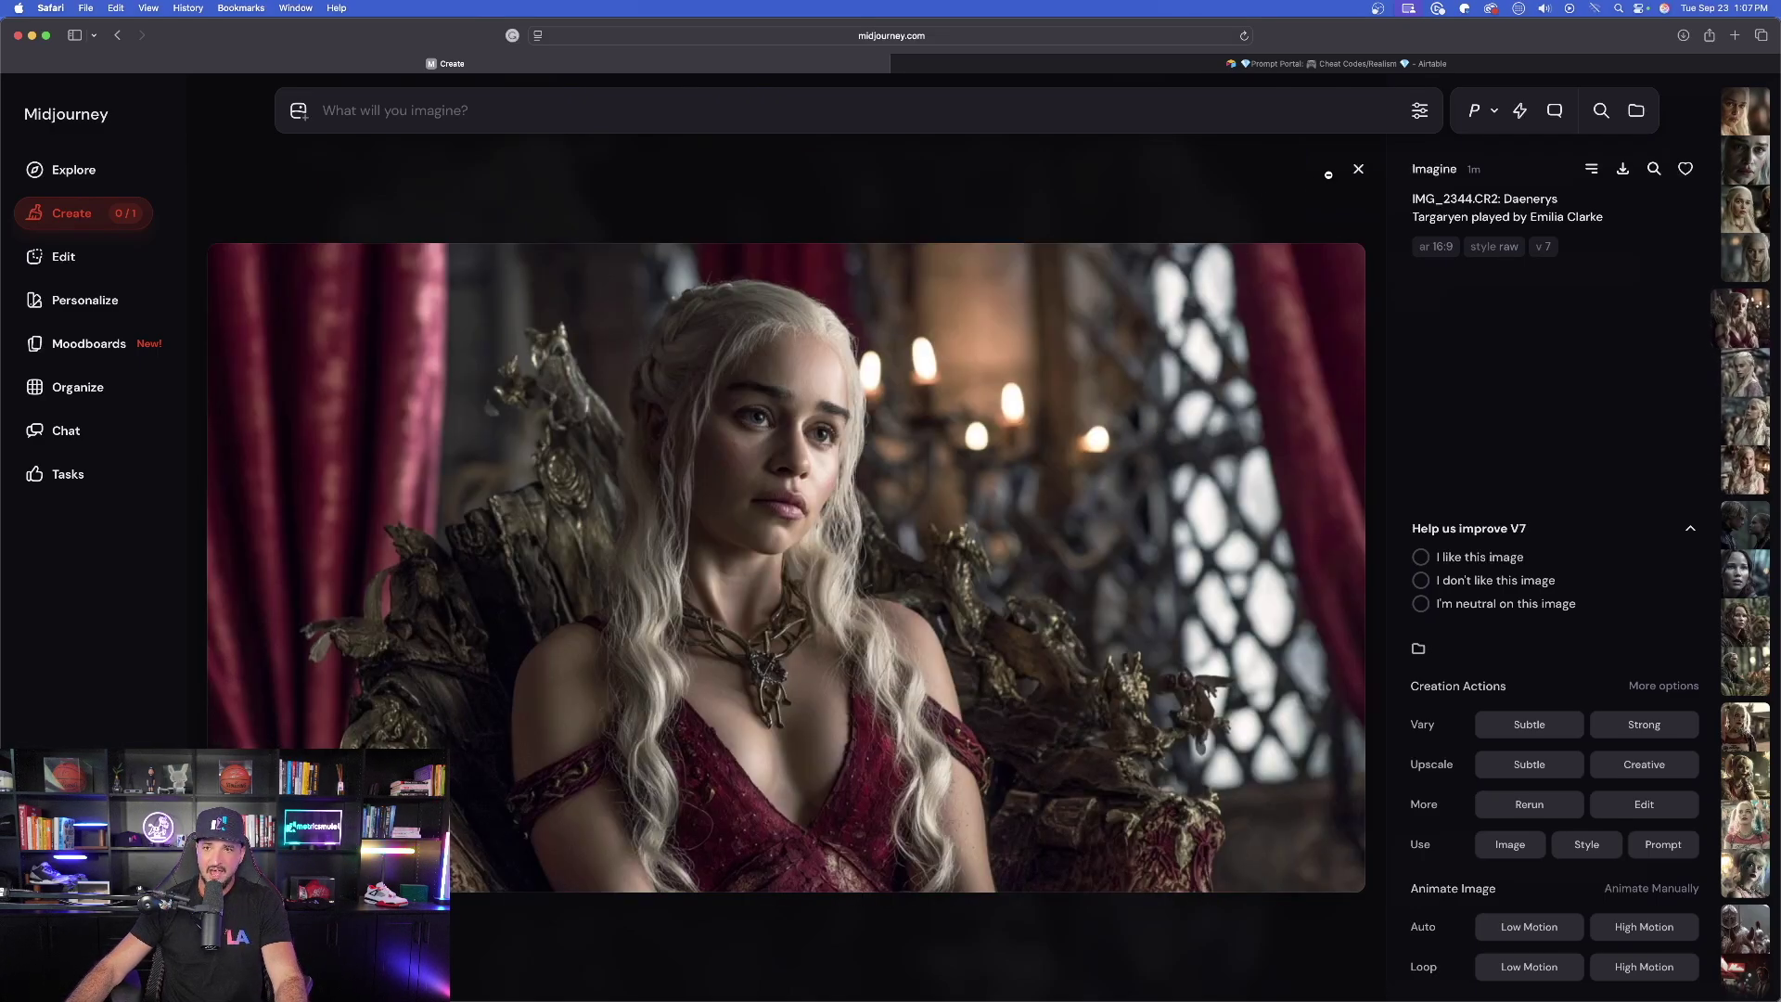
{"action": "left_click", "coordinate": [1358, 170]}
View the "stills archive, hbo .com" Daenerys Targaryen images at full size and compare them with the plain IMG_2344.CR2 throne portrait
{"action": "scroll", "coordinate": [1292, 293], "scroll_direction": "up", "scroll_amount": 5}
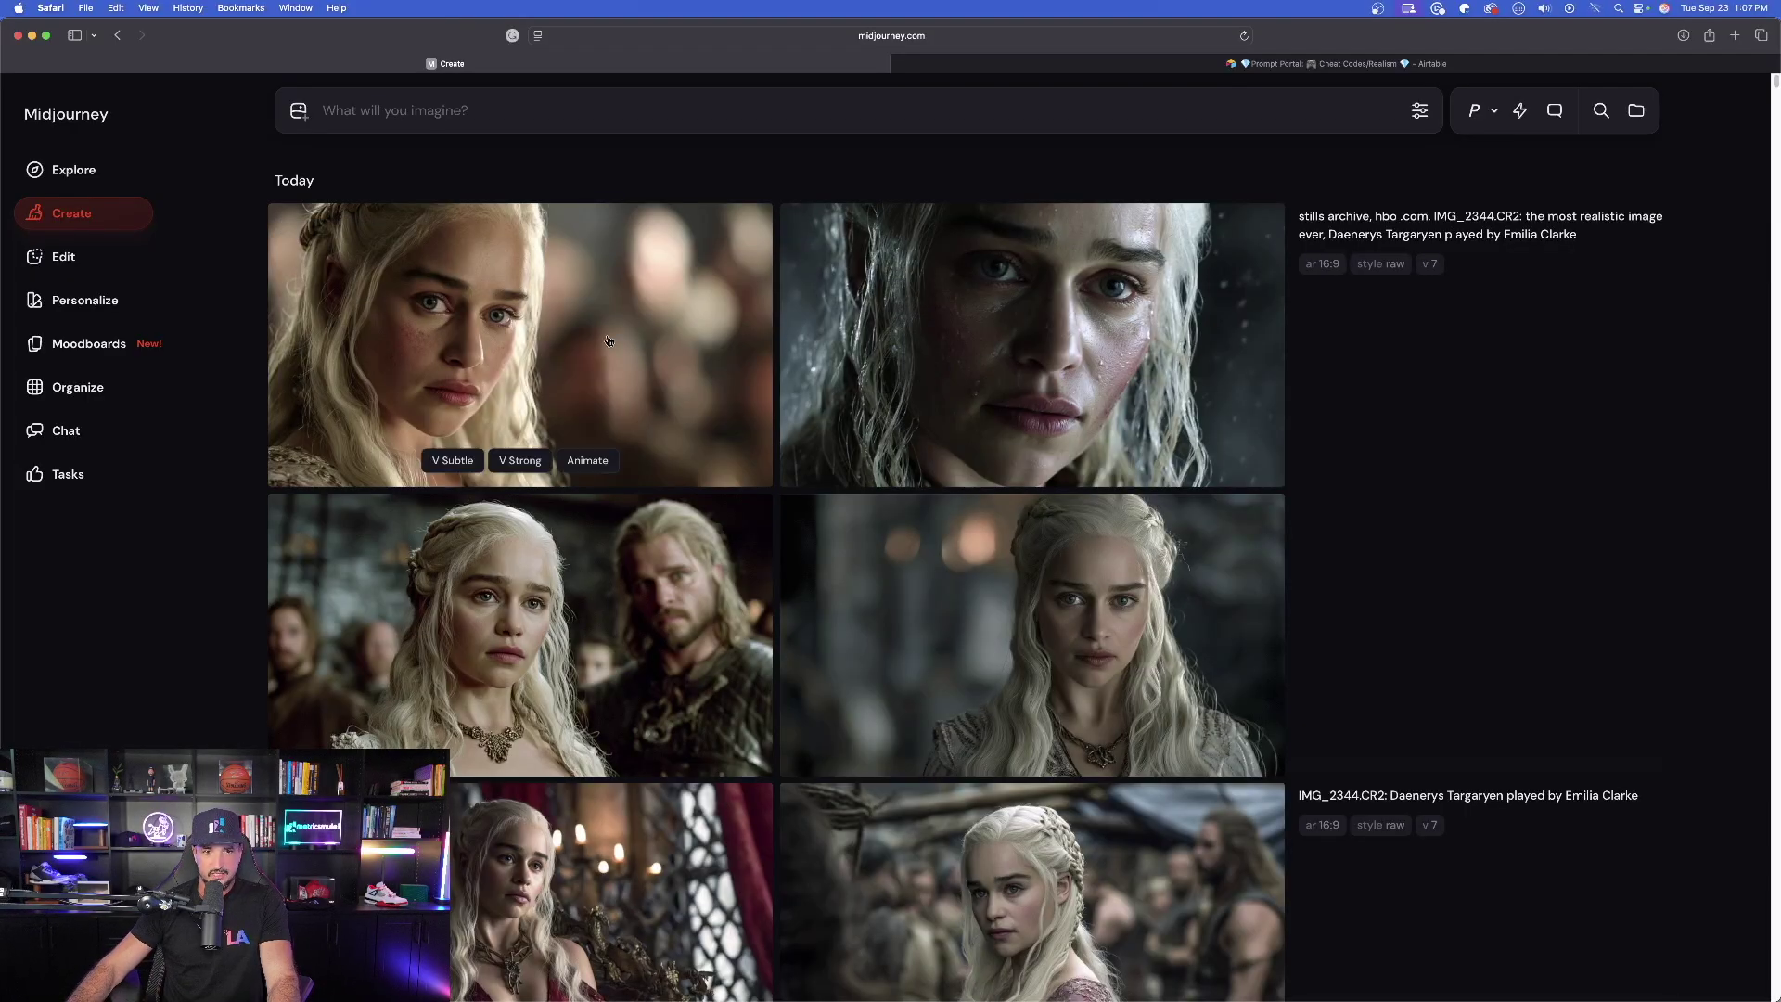
{"action": "left_click", "coordinate": [714, 336]}
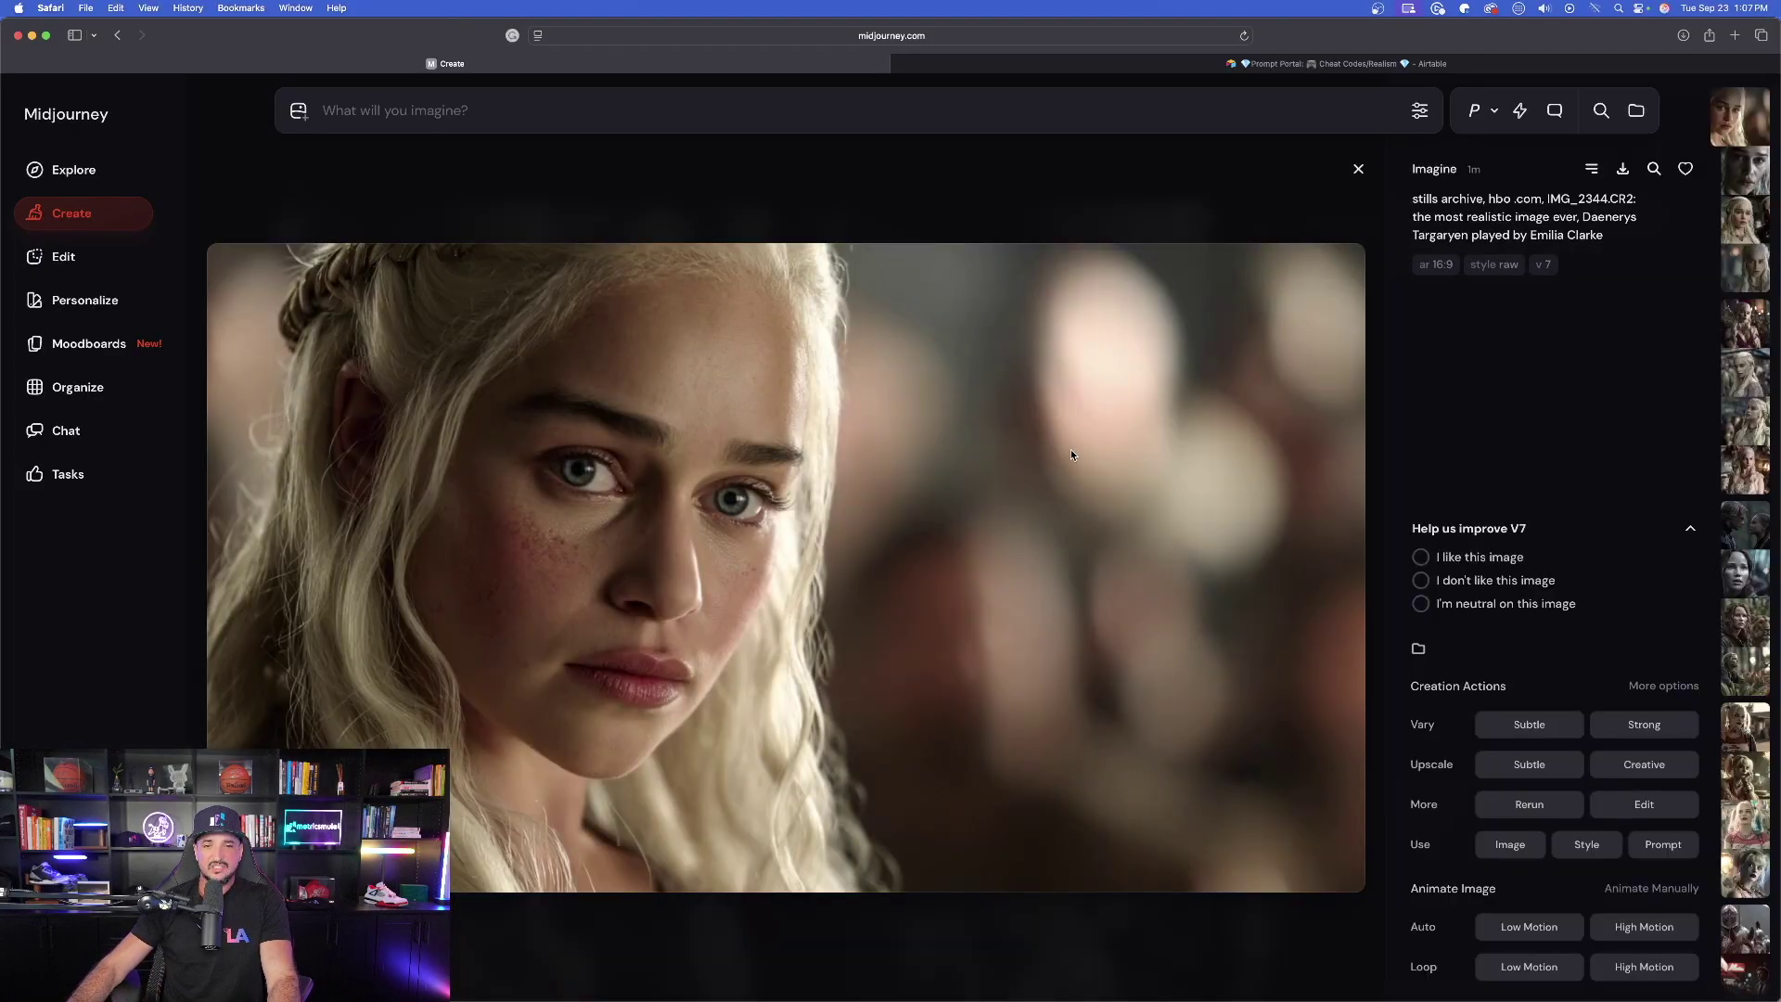
{"action": "key", "text": "Right"}
{"action": "key", "text": "Right"}
{"action": "key", "text": "Right"}
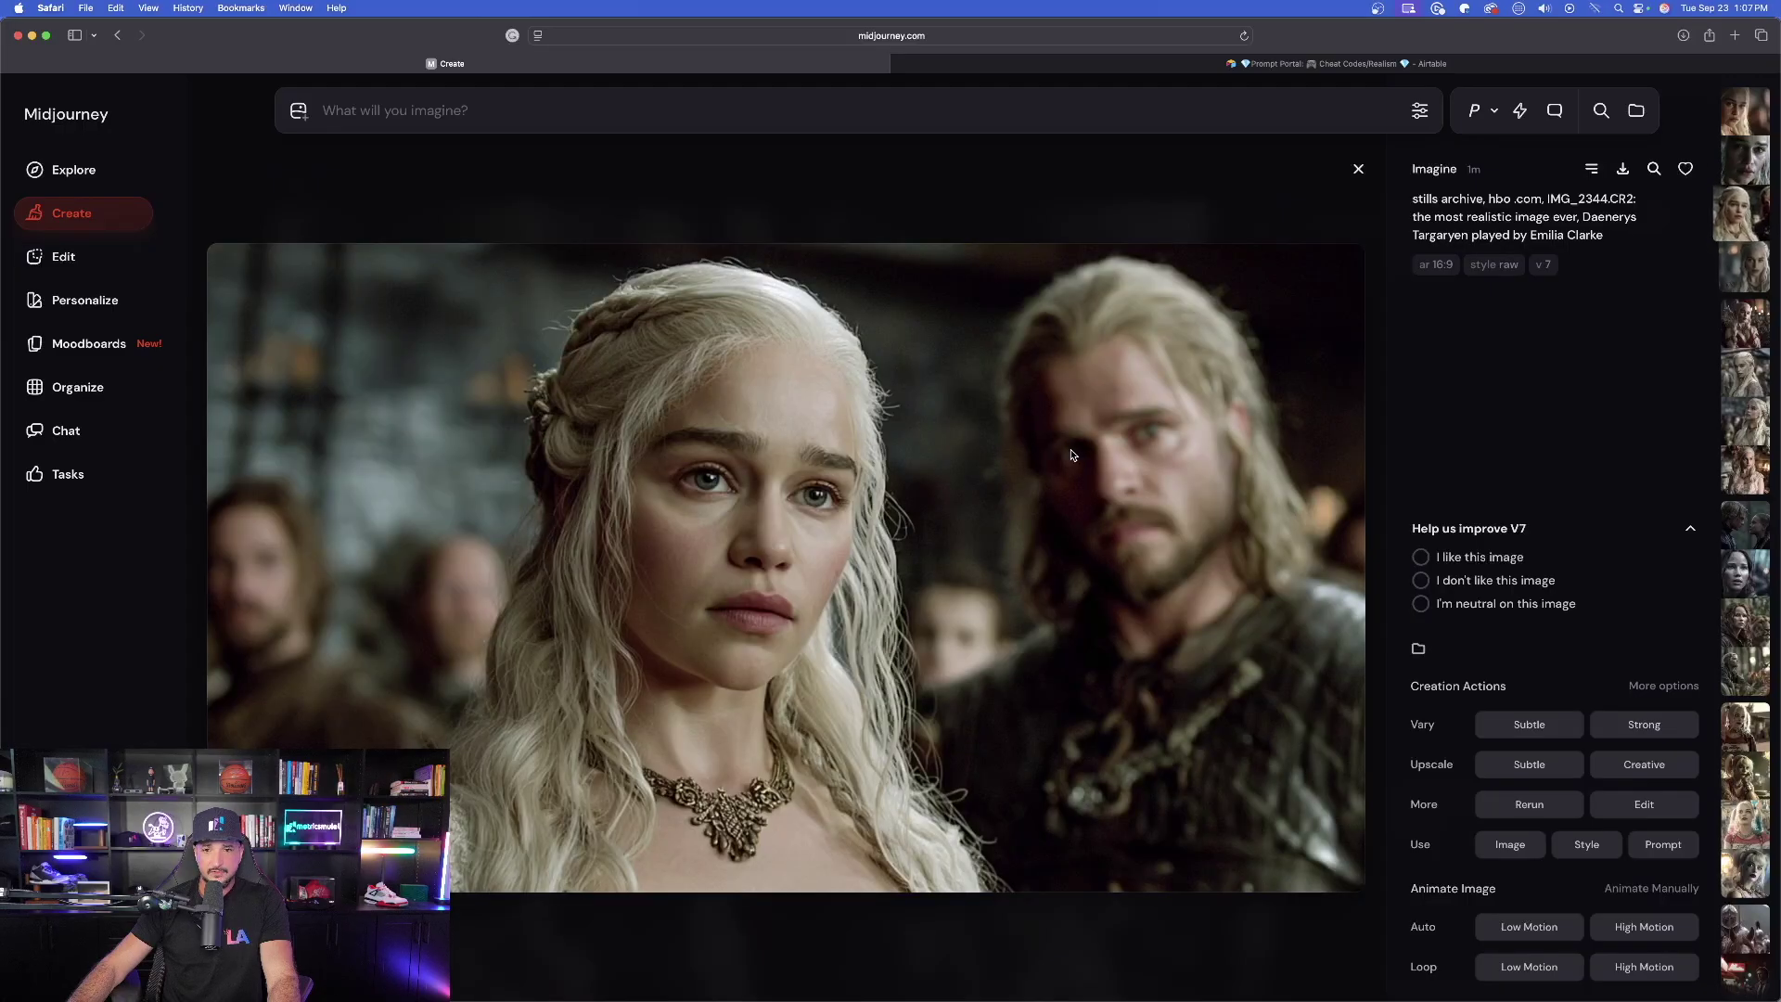
{"action": "key", "text": "Left"}
{"action": "key", "text": "Left"}
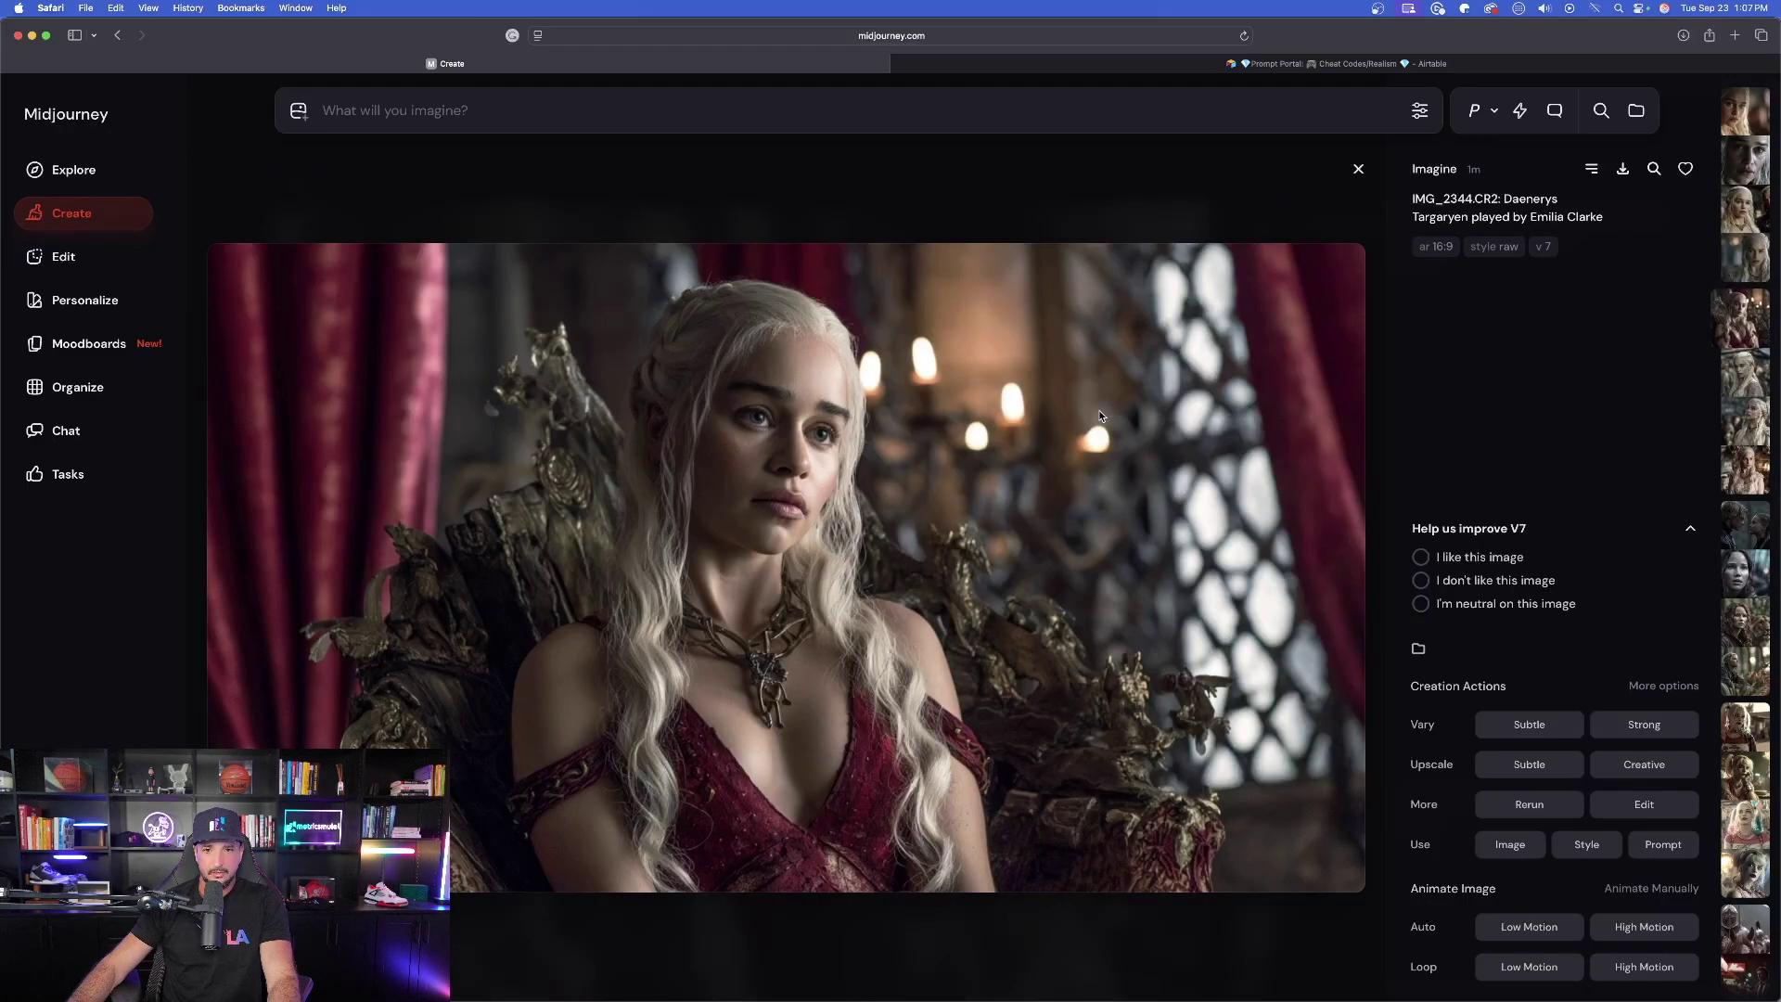